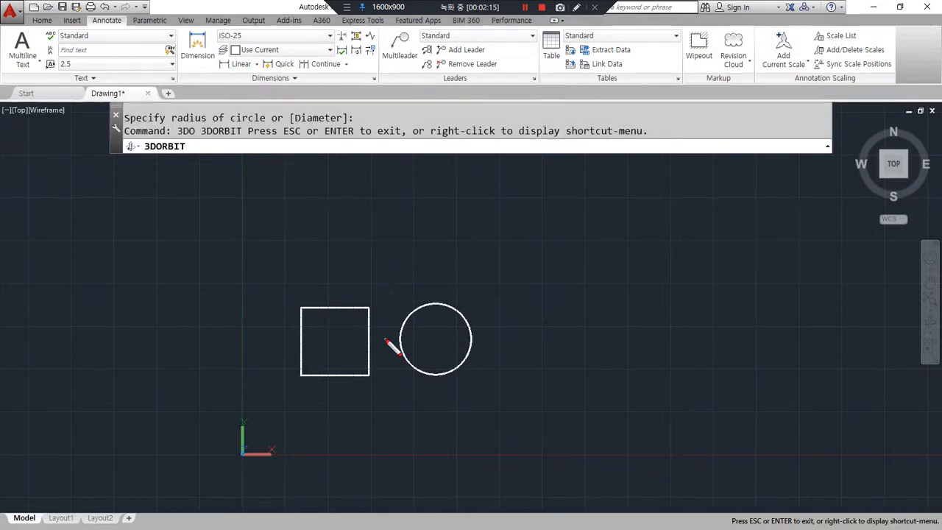
{"action": "mouse_move", "coordinate": [386, 336]}
{"action": "left_mouse_down"}
{"action": "mouse_move", "coordinate": [388, 258]}
{"action": "mouse_move", "coordinate": [420, 255]}
{"action": "mouse_move", "coordinate": [349, 254]}
{"action": "mouse_move", "coordinate": [353, 271]}
{"action": "left_mouse_up"}
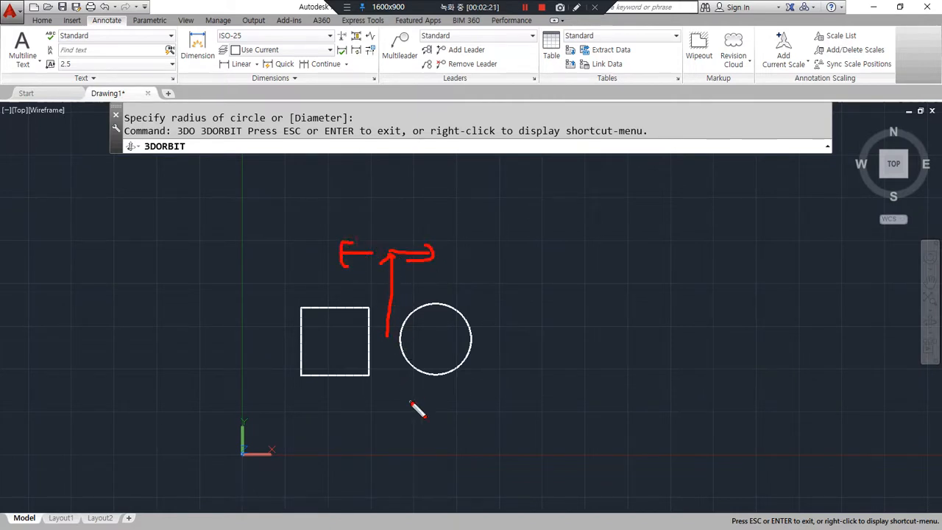
{"action": "mouse_move", "coordinate": [396, 369]}
{"action": "left_mouse_down"}
{"action": "mouse_move", "coordinate": [397, 422]}
{"action": "mouse_move", "coordinate": [409, 426]}
{"action": "left_mouse_up"}
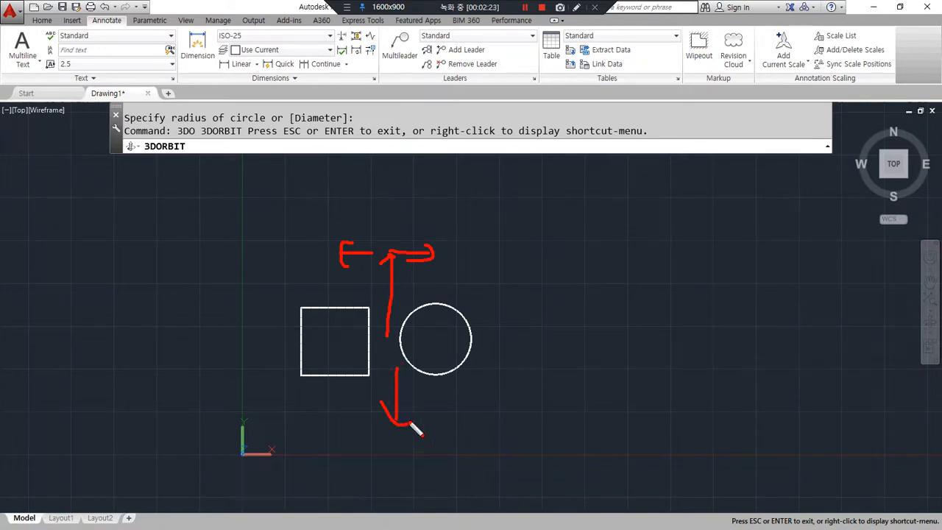
{"action": "key", "text": "Escape"}
{"action": "mouse_move", "coordinate": [410, 312]}
{"action": "left_mouse_down"}
{"action": "mouse_move", "coordinate": [335, 313]}
{"action": "mouse_move", "coordinate": [377, 279]}
{"action": "mouse_move", "coordinate": [376, 229]}
{"action": "left_mouse_up"}
{"action": "mouse_move", "coordinate": [463, 188]}
{"action": "left_mouse_down"}
{"action": "mouse_move", "coordinate": [493, 185]}
{"action": "mouse_move", "coordinate": [396, 284]}
{"action": "mouse_move", "coordinate": [414, 282]}
{"action": "left_mouse_up"}
{"action": "left_click_drag", "start_coordinate": [377, 328], "coordinate": [385, 407]}
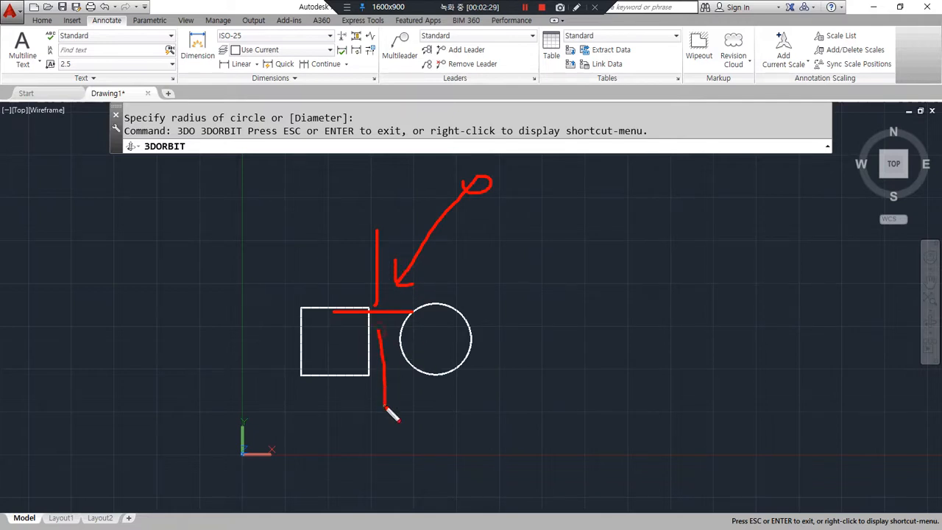
{"action": "mouse_move", "coordinate": [475, 427]}
{"action": "left_mouse_down"}
{"action": "mouse_move", "coordinate": [419, 340]}
{"action": "mouse_move", "coordinate": [445, 337]}
{"action": "left_mouse_up"}
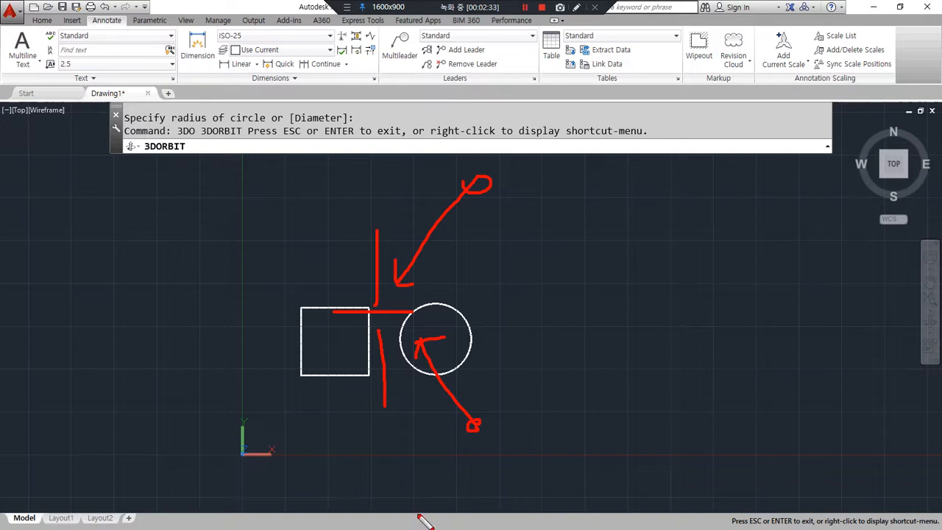
{"action": "key", "text": "Escape"}
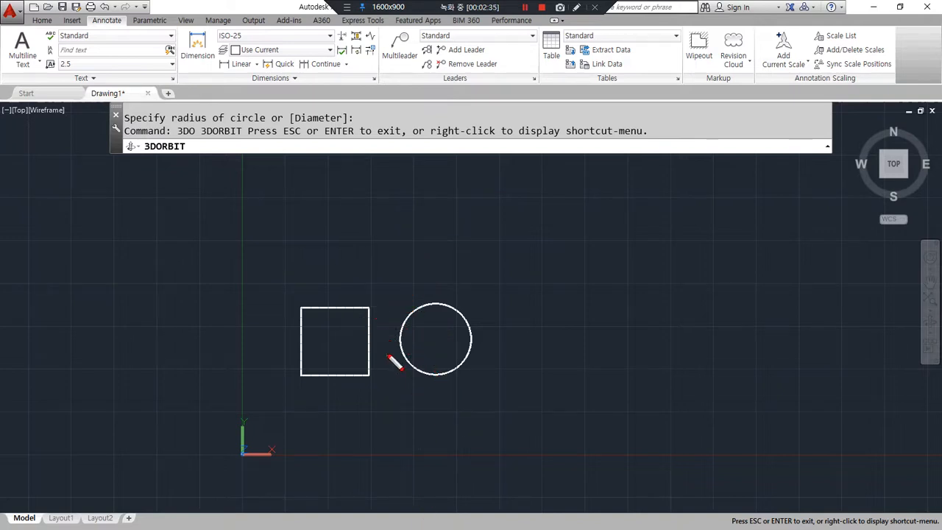
{"action": "mouse_move", "coordinate": [384, 340]}
{"action": "left_mouse_down"}
{"action": "mouse_move", "coordinate": [380, 234]}
{"action": "mouse_move", "coordinate": [393, 240]}
{"action": "left_mouse_up"}
{"action": "mouse_move", "coordinate": [554, 190]}
{"action": "left_mouse_down"}
{"action": "mouse_move", "coordinate": [477, 251]}
{"action": "mouse_move", "coordinate": [494, 279]}
{"action": "left_mouse_up"}
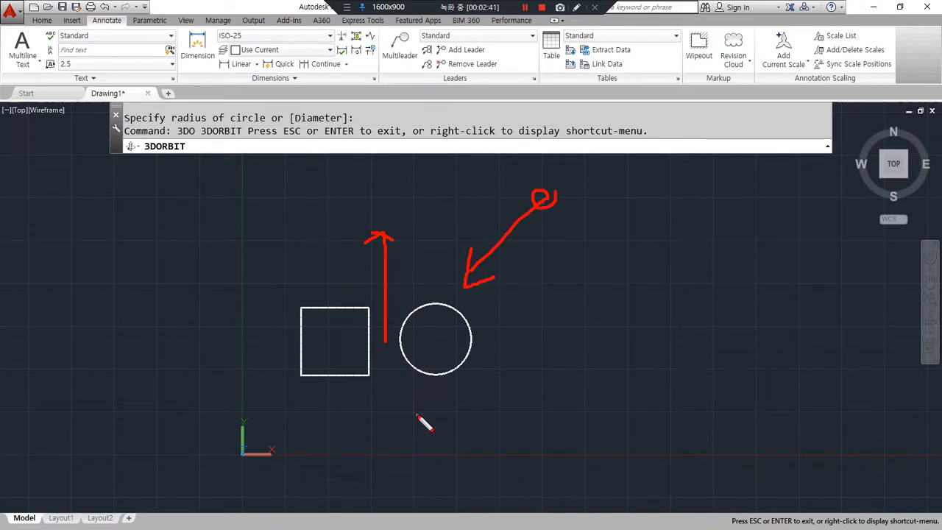
{"action": "mouse_move", "coordinate": [390, 372]}
{"action": "left_mouse_down"}
{"action": "mouse_move", "coordinate": [400, 451]}
{"action": "mouse_move", "coordinate": [422, 454]}
{"action": "left_mouse_up"}
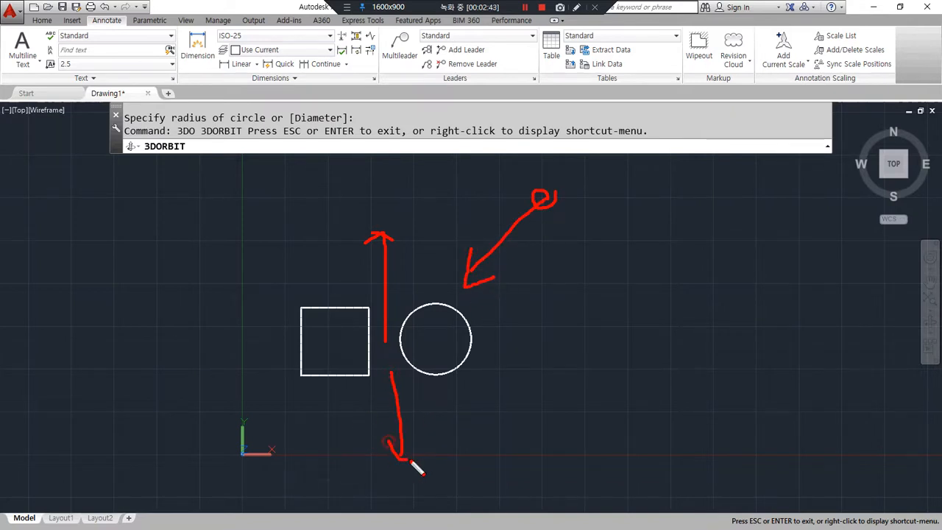
{"action": "mouse_move", "coordinate": [522, 486]}
{"action": "left_mouse_down"}
{"action": "mouse_move", "coordinate": [535, 482]}
{"action": "mouse_move", "coordinate": [445, 354]}
{"action": "mouse_move", "coordinate": [485, 352]}
{"action": "left_mouse_up"}
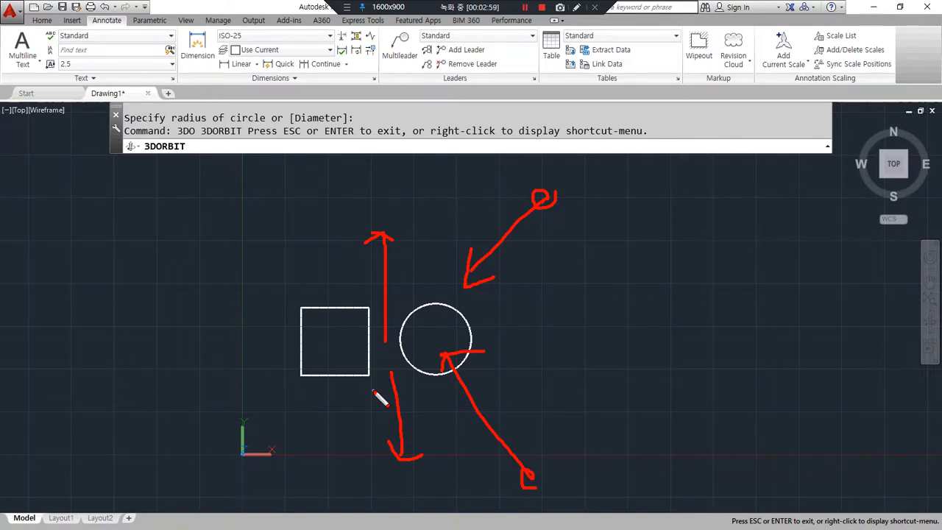
{"action": "key", "text": "Escape"}
{"action": "mouse_move", "coordinate": [382, 344]}
{"action": "left_mouse_down"}
{"action": "mouse_move", "coordinate": [382, 269]}
{"action": "mouse_move", "coordinate": [370, 280]}
{"action": "mouse_move", "coordinate": [407, 294]}
{"action": "left_mouse_up"}
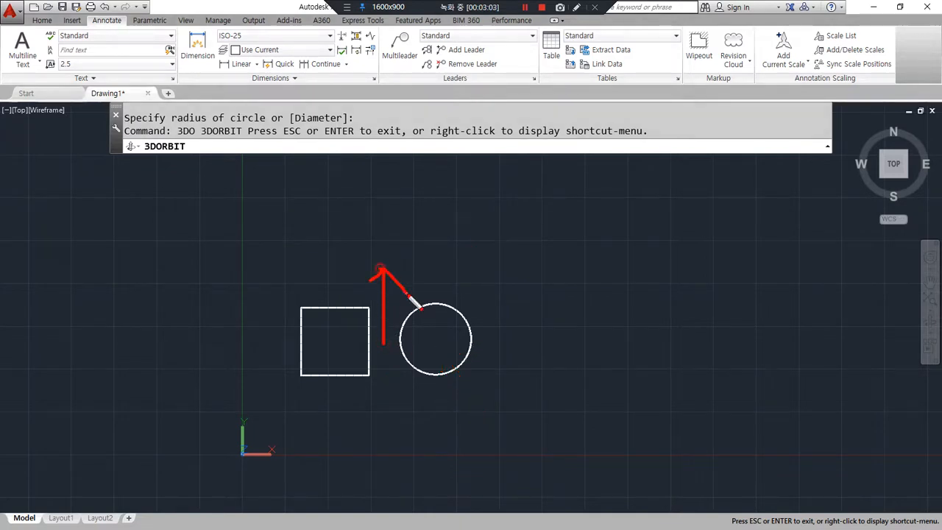
{"action": "mouse_move", "coordinate": [337, 263]}
{"action": "left_mouse_down"}
{"action": "mouse_move", "coordinate": [442, 262]}
{"action": "mouse_move", "coordinate": [436, 276]}
{"action": "mouse_move", "coordinate": [328, 270]}
{"action": "left_mouse_up"}
{"action": "key", "text": "Escape"}
Step: Orbit the square and circle in 3D from the top view to a tilted front view and around to the back side
{"action": "left_click_drag", "start_coordinate": [385, 358], "coordinate": [304, 275]}
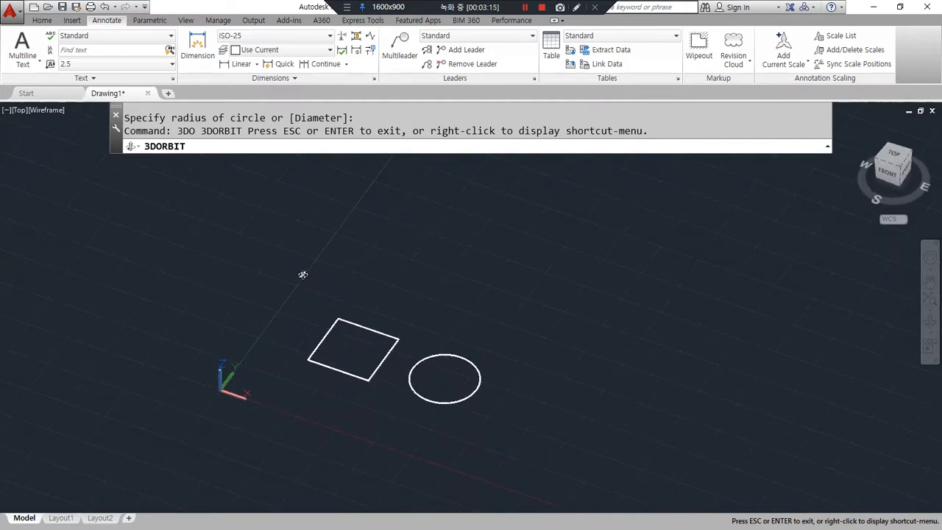
{"action": "key", "text": "Escape"}
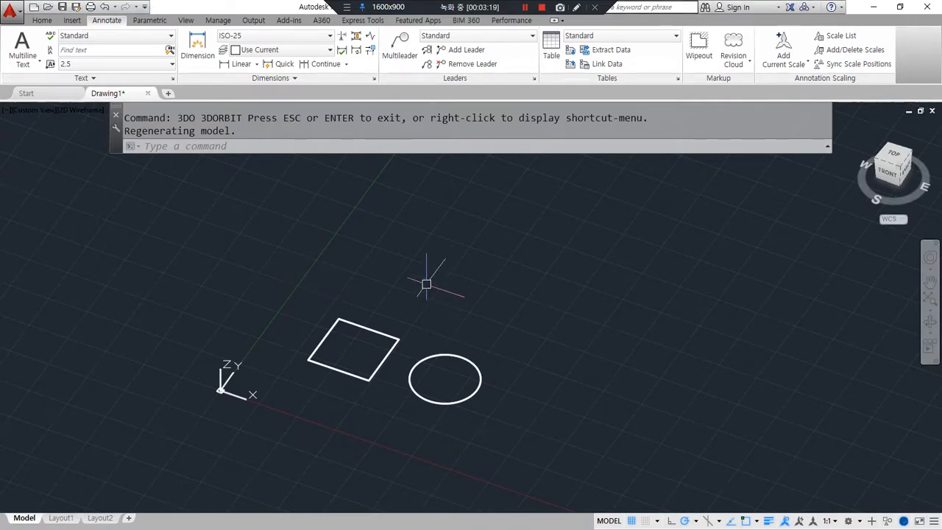
{"action": "type", "text": "3do"}
{"action": "key", "text": "Return"}
{"action": "left_click_drag", "start_coordinate": [404, 301], "coordinate": [403, 387]}
{"action": "left_click_drag", "start_coordinate": [355, 411], "coordinate": [429, 390]}
{"action": "key", "text": "Escape"}
{"action": "key", "text": "Escape"}
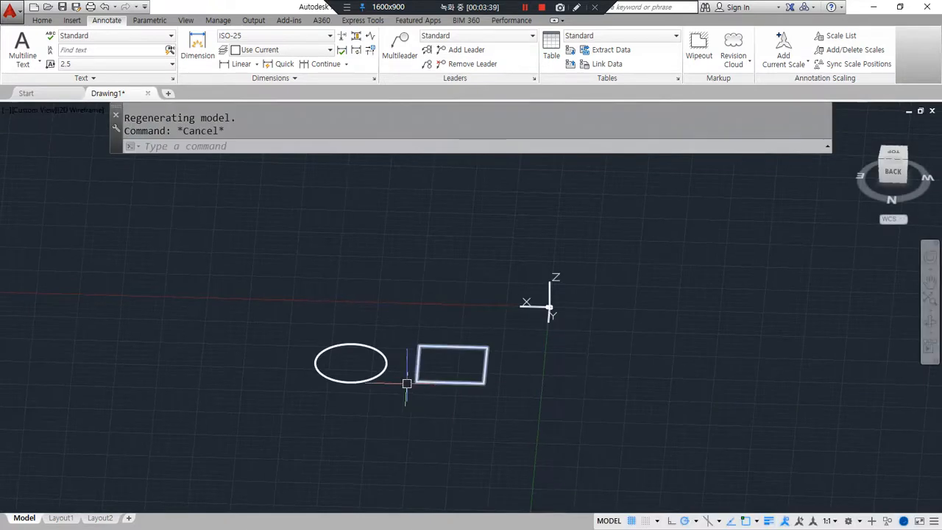
Step: Switch to the Notepad lecture notes, review the ViewCube entry under 3D viewing, and return to the AutoCAD drawing
{"action": "key", "text": "alt+Tab"}
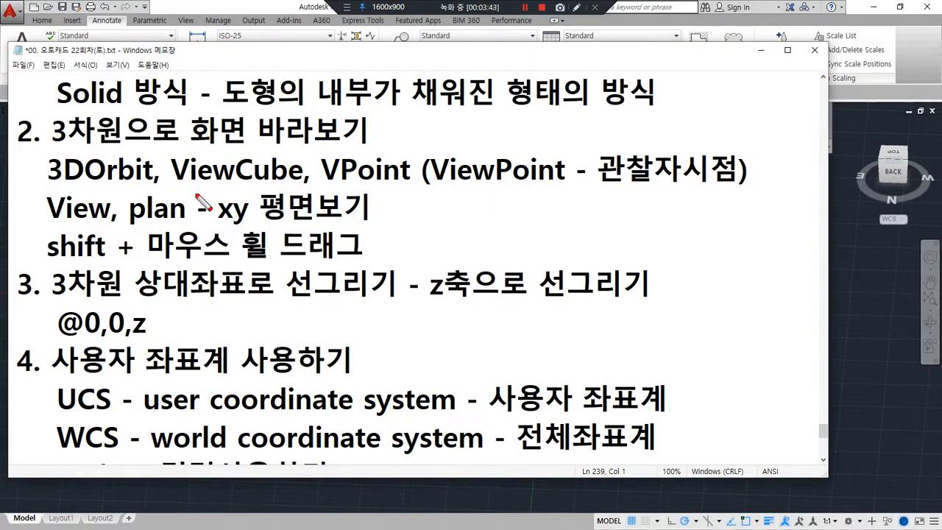
{"action": "left_click_drag", "start_coordinate": [176, 187], "coordinate": [302, 189]}
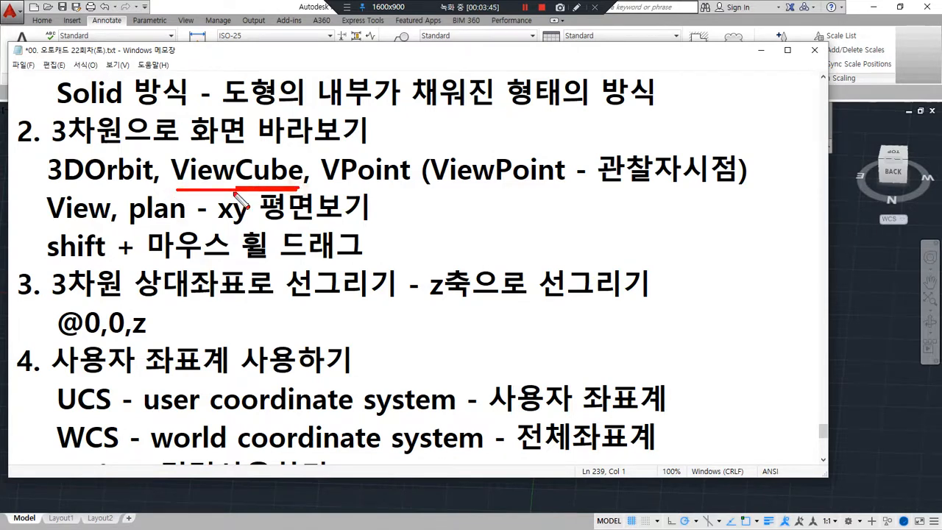
{"action": "left_click_drag", "start_coordinate": [174, 189], "coordinate": [305, 191]}
{"action": "mouse_move", "coordinate": [886, 221]}
{"action": "left_mouse_down"}
{"action": "mouse_move", "coordinate": [828, 196]}
{"action": "mouse_move", "coordinate": [930, 147]}
{"action": "mouse_move", "coordinate": [919, 230]}
{"action": "left_mouse_up"}
{"action": "mouse_move", "coordinate": [276, 194]}
{"action": "left_mouse_down"}
{"action": "mouse_move", "coordinate": [822, 187]}
{"action": "mouse_move", "coordinate": [857, 239]}
{"action": "mouse_move", "coordinate": [819, 181]}
{"action": "mouse_move", "coordinate": [910, 221]}
{"action": "left_mouse_up"}
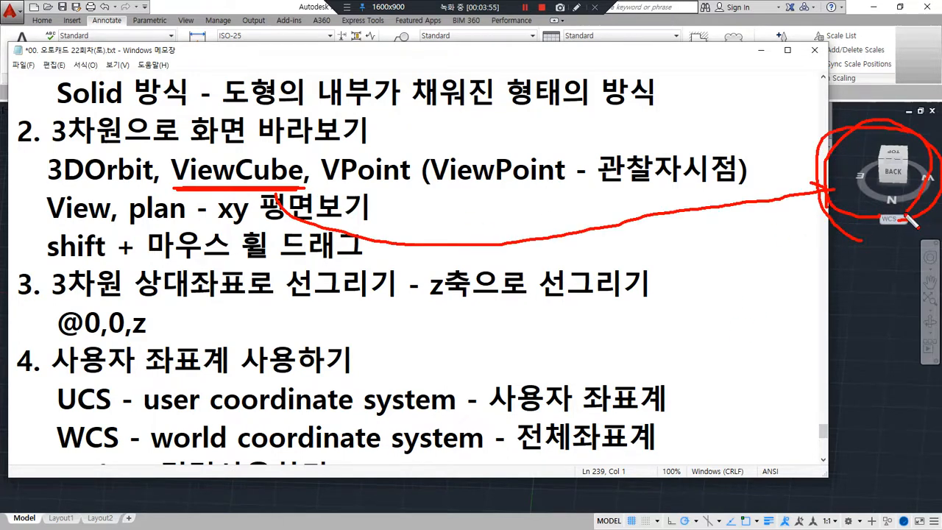
{"action": "key", "text": "Escape"}
{"action": "left_click", "coordinate": [850, 284]}
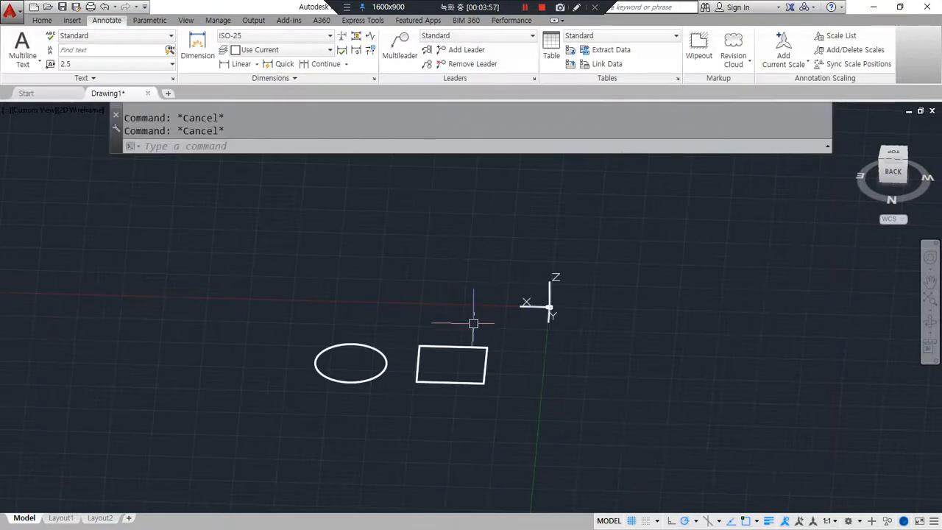
Step: Start 3D Orbit and turn the view to look down on the shapes from the right-back corner
{"action": "type", "text": "3do"}
{"action": "key", "text": "Return"}
{"action": "left_click_drag", "start_coordinate": [364, 307], "coordinate": [450, 308]}
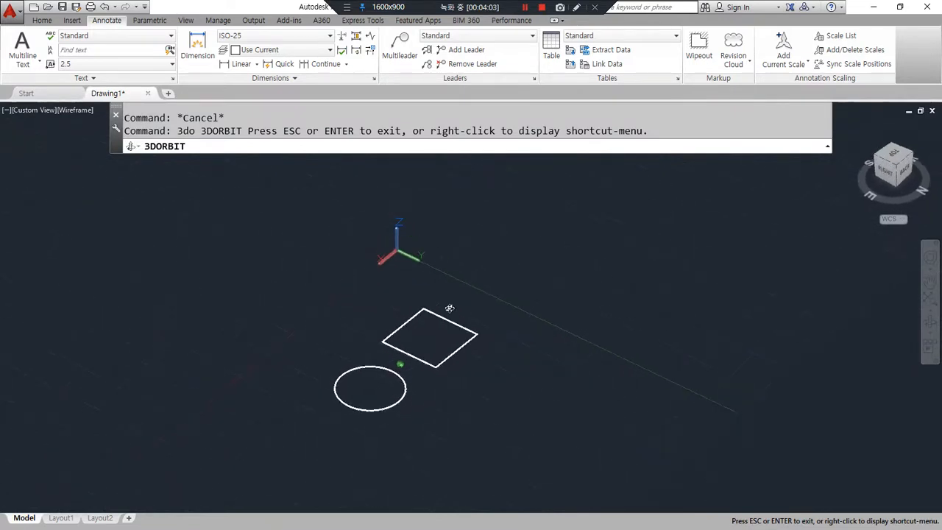
{"action": "key", "text": "ctrl+alt+d"}
{"action": "mouse_move", "coordinate": [911, 162]}
{"action": "left_mouse_down"}
{"action": "mouse_move", "coordinate": [865, 148]}
{"action": "mouse_move", "coordinate": [908, 164]}
{"action": "left_mouse_up"}
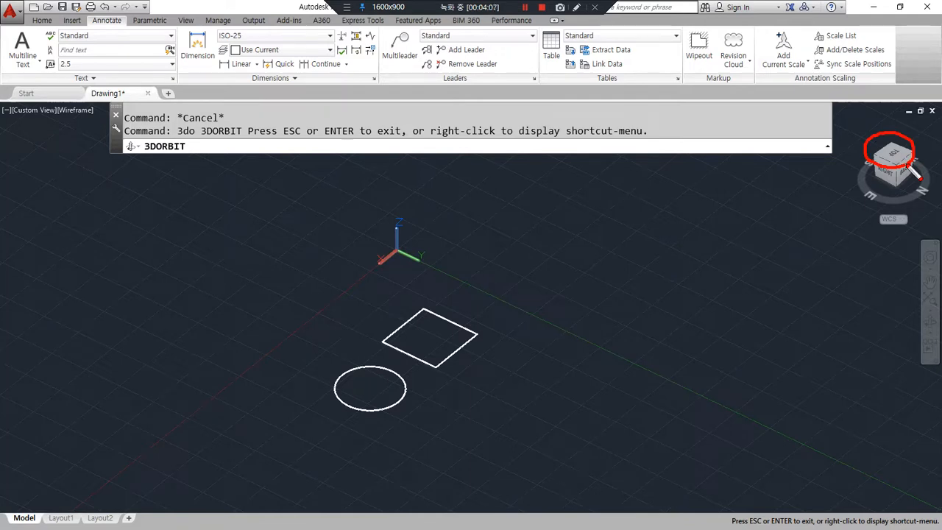
{"action": "mouse_move", "coordinate": [576, 237]}
{"action": "left_mouse_down"}
{"action": "mouse_move", "coordinate": [589, 240]}
{"action": "mouse_move", "coordinate": [486, 302]}
{"action": "left_mouse_up"}
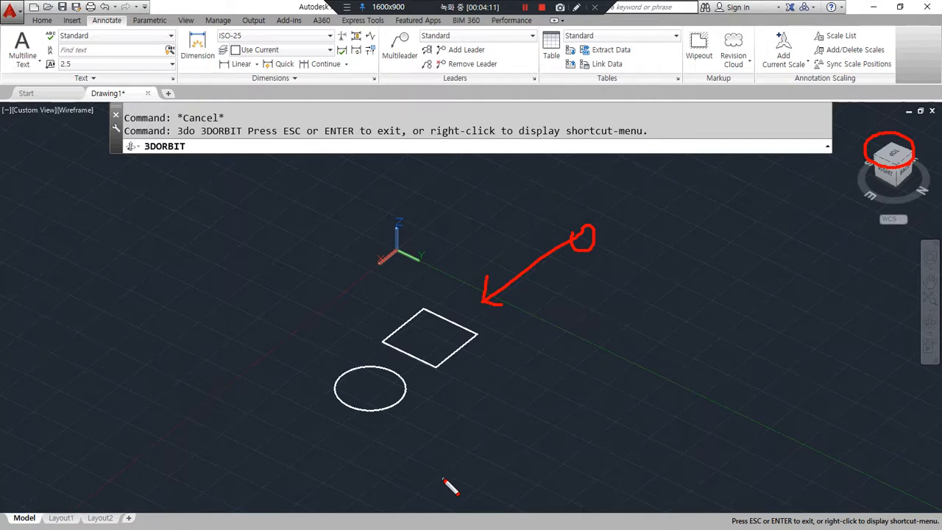
{"action": "key", "text": "ctrl+alt+d"}
Step: Orbit below the XY plane to see the shapes from underneath, bring the view back above, and end the orbit
{"action": "left_click_drag", "start_coordinate": [429, 426], "coordinate": [426, 305]}
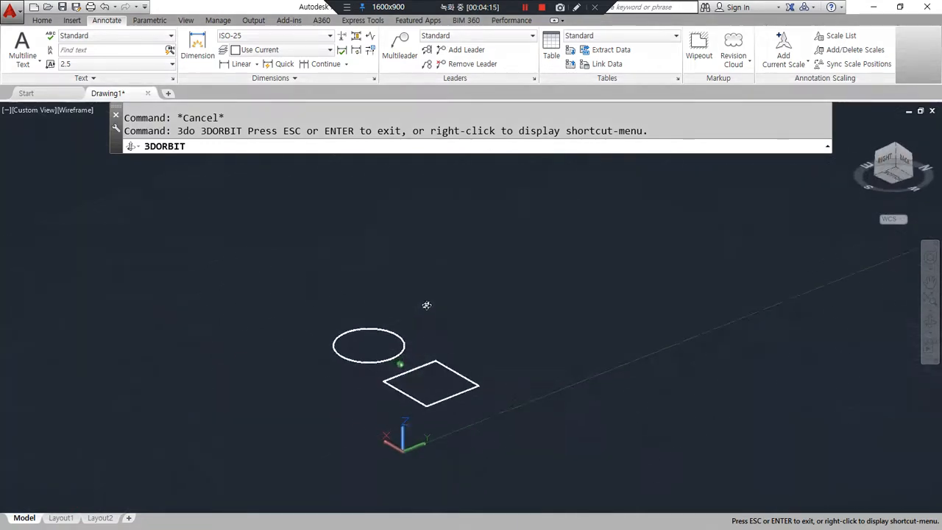
{"action": "mouse_move", "coordinate": [405, 451]}
{"action": "left_mouse_down"}
{"action": "mouse_move", "coordinate": [422, 298]}
{"action": "mouse_move", "coordinate": [446, 452]}
{"action": "left_mouse_up"}
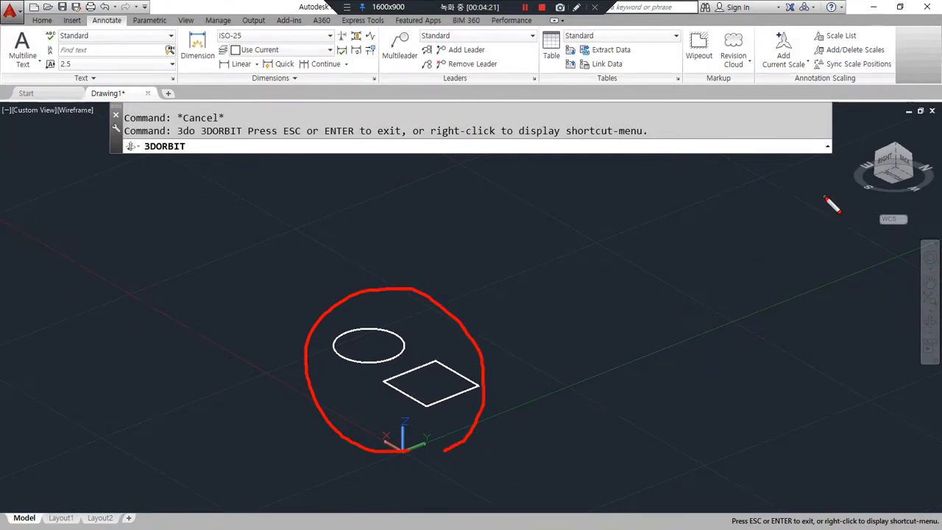
{"action": "mouse_move", "coordinate": [904, 200]}
{"action": "left_mouse_down"}
{"action": "mouse_move", "coordinate": [863, 176]}
{"action": "mouse_move", "coordinate": [916, 211]}
{"action": "left_mouse_up"}
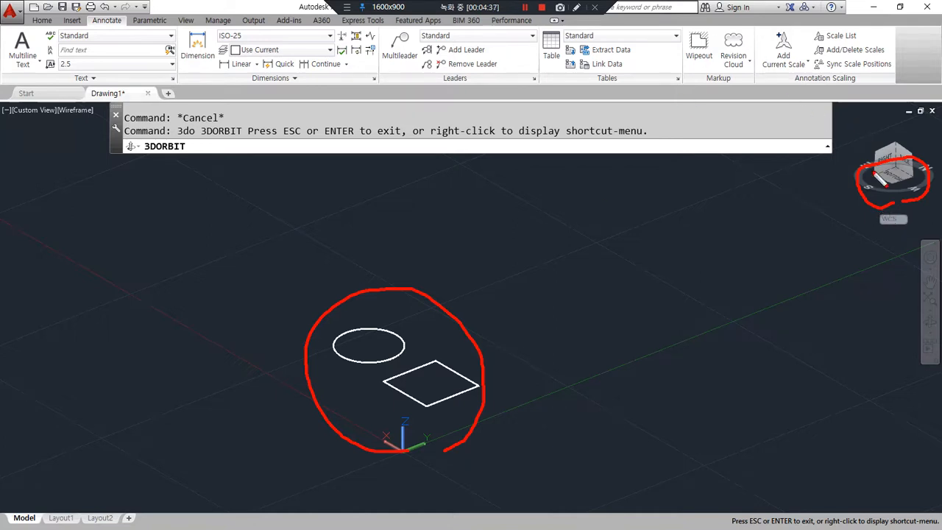
{"action": "left_click_drag", "start_coordinate": [463, 233], "coordinate": [451, 343]}
{"action": "key", "text": "Escape"}
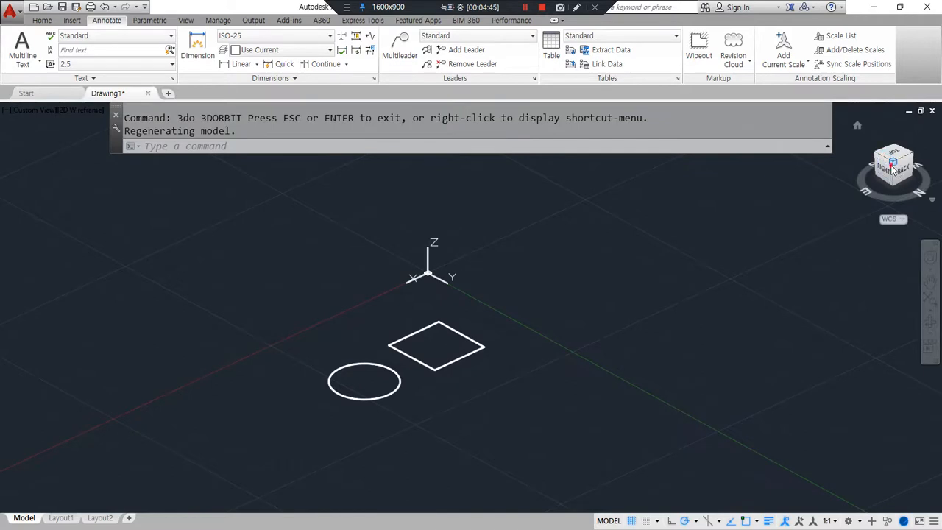
Step: Use the ViewCube to step from the NE isometric view around to the SW isometric view and set the Top view
{"action": "left_click", "coordinate": [898, 170]}
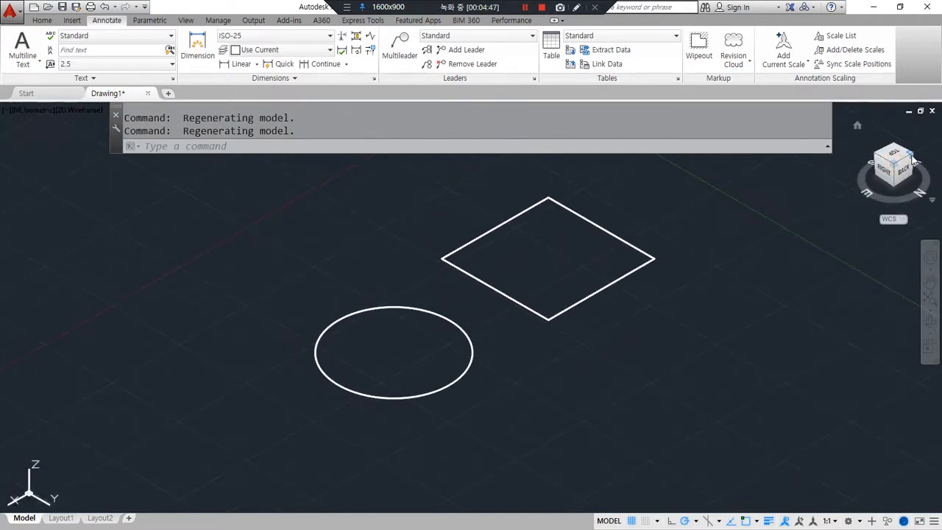
{"action": "left_click", "coordinate": [911, 158]}
{"action": "left_click", "coordinate": [912, 159]}
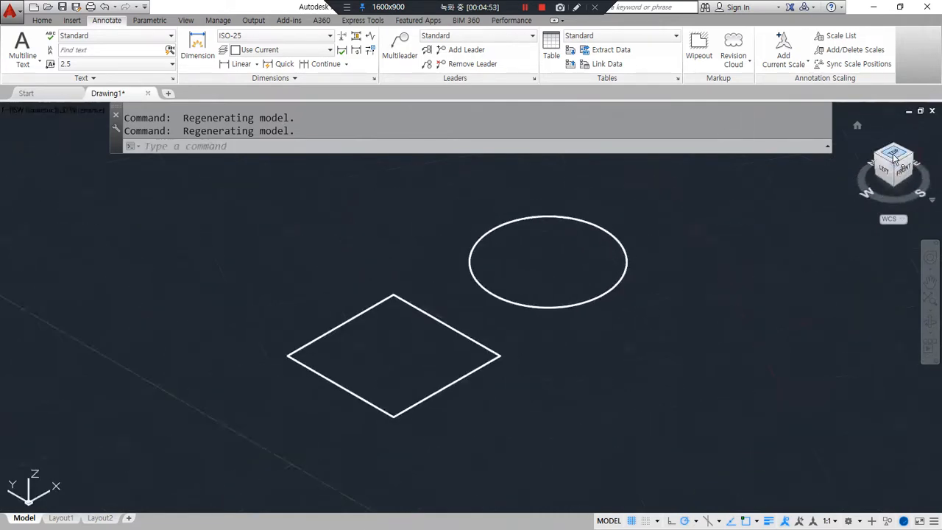
{"action": "left_click", "coordinate": [893, 156]}
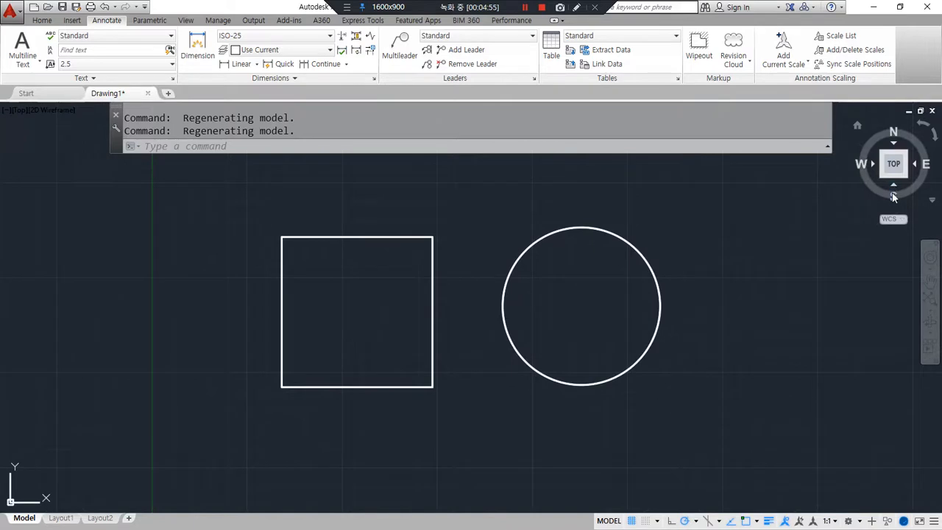
Step: Cycle the ViewCube through the Front, Right, Back and Left side views and return to Front
{"action": "left_click", "coordinate": [893, 188]}
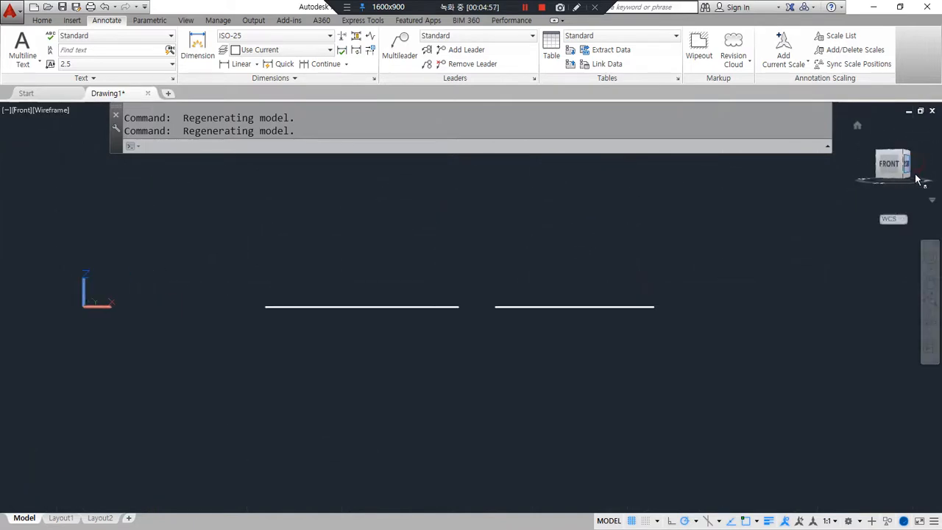
{"action": "left_click", "coordinate": [916, 164]}
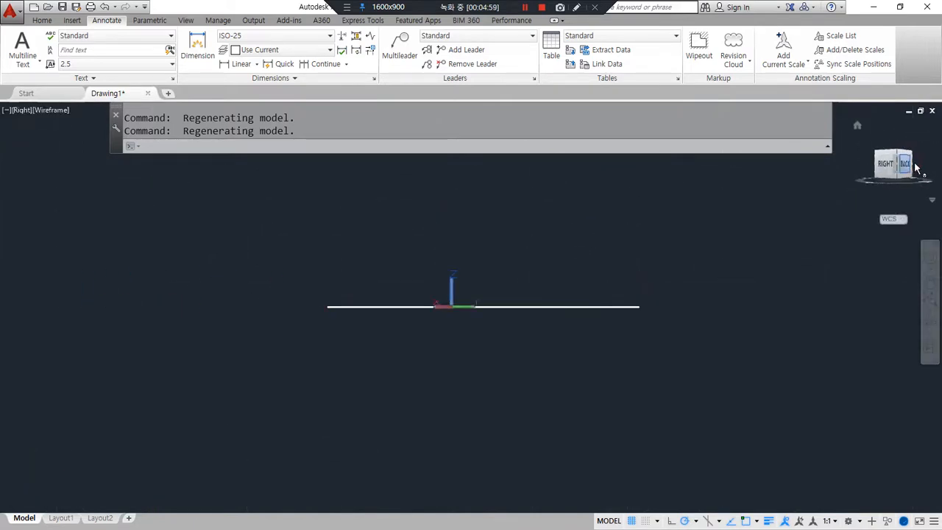
{"action": "left_click", "coordinate": [917, 165]}
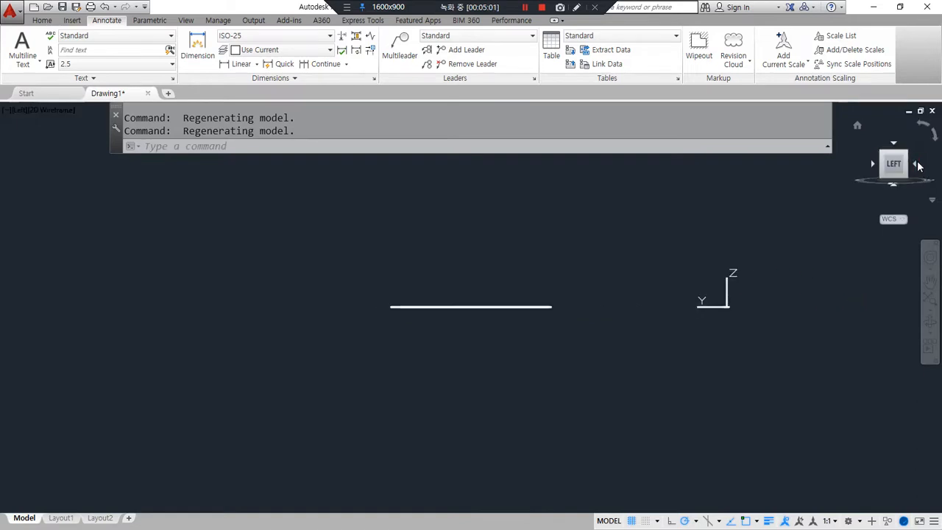
{"action": "left_click", "coordinate": [918, 165]}
Step: Restore the Top view with the ViewCube, roll it a quarter turn, and roll it back with north up
{"action": "left_click", "coordinate": [893, 142]}
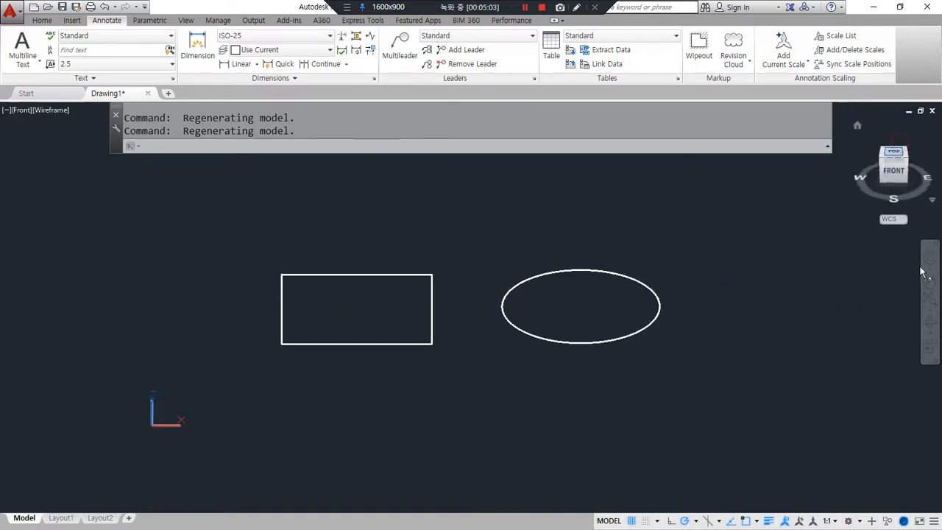
{"action": "left_click", "coordinate": [926, 128]}
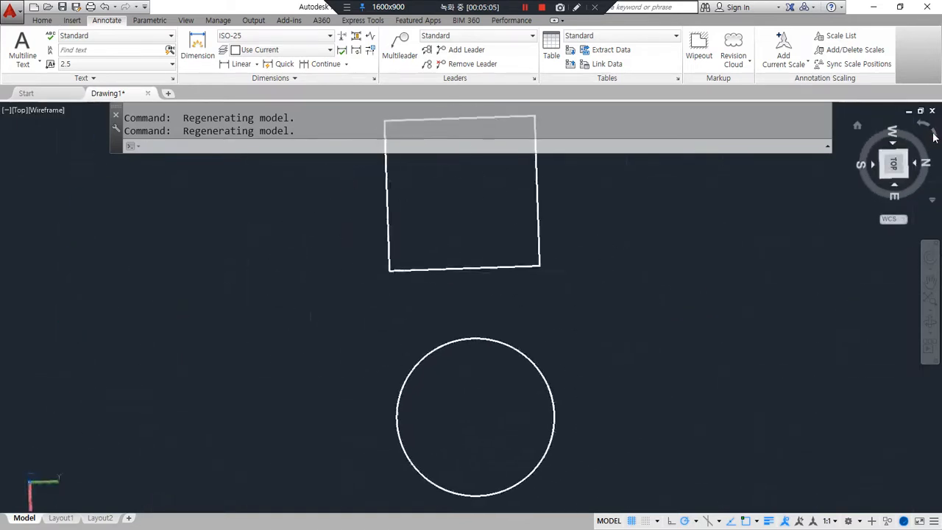
{"action": "left_click", "coordinate": [933, 134]}
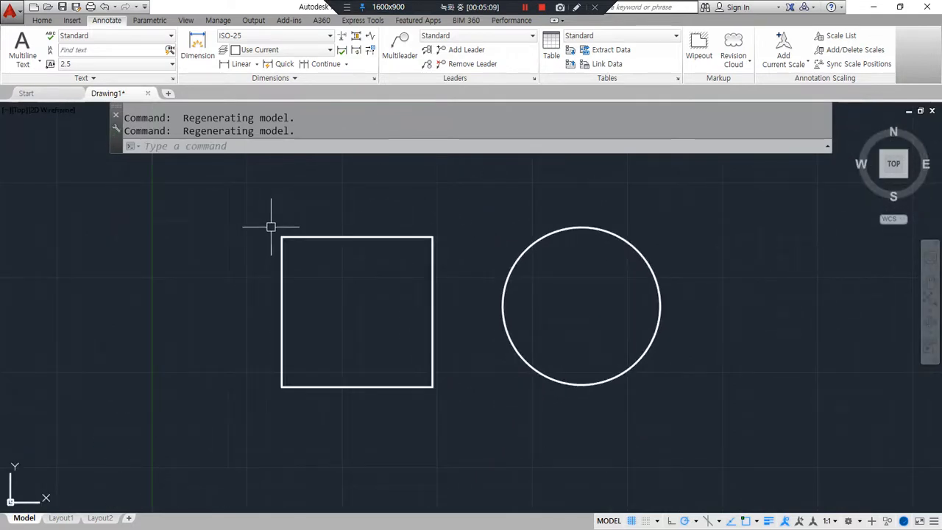
Step: Switch to the Notepad lecture notes and highlight the term VPoint in the 3D viewing section
{"action": "key", "text": "alt+Tab"}
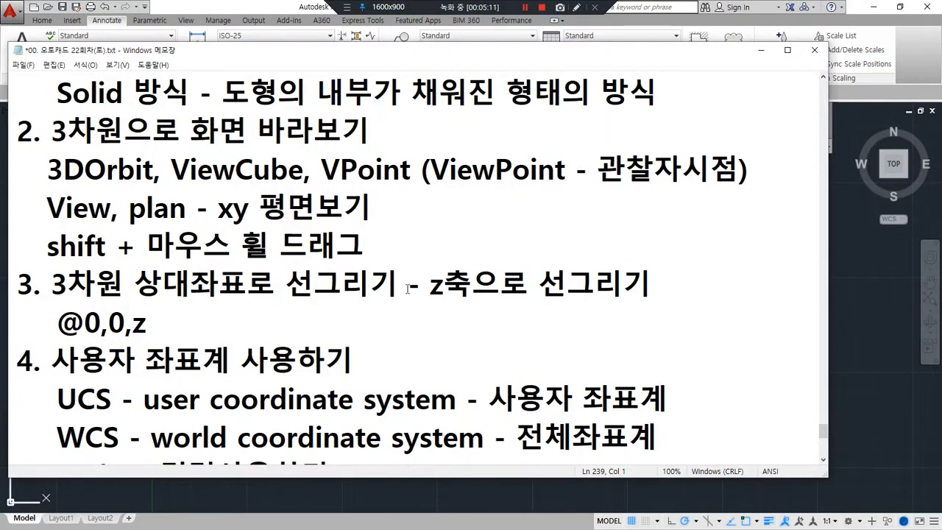
{"action": "left_click_drag", "start_coordinate": [321, 168], "coordinate": [410, 170]}
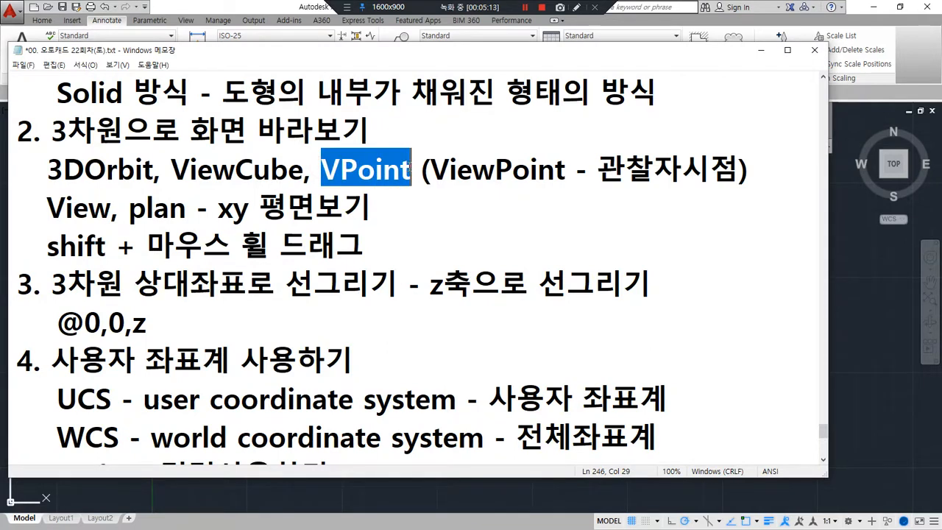
{"action": "double_click", "coordinate": [406, 170]}
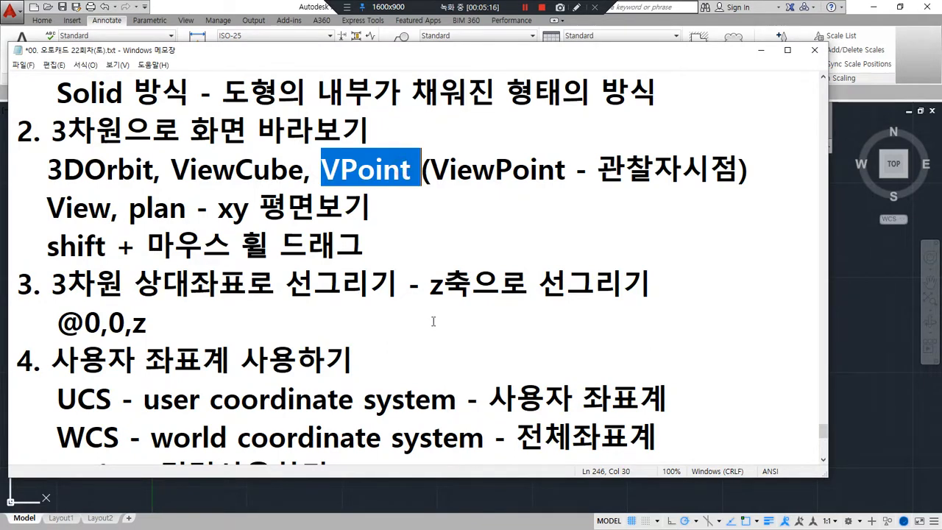
Step: Highlight ViewPoint and its Korean meaning 관찰자시점 in the notes, and open the Viewpoint Presets dialog in AutoCAD
{"action": "double_click", "coordinate": [465, 174]}
{"action": "double_click", "coordinate": [630, 178]}
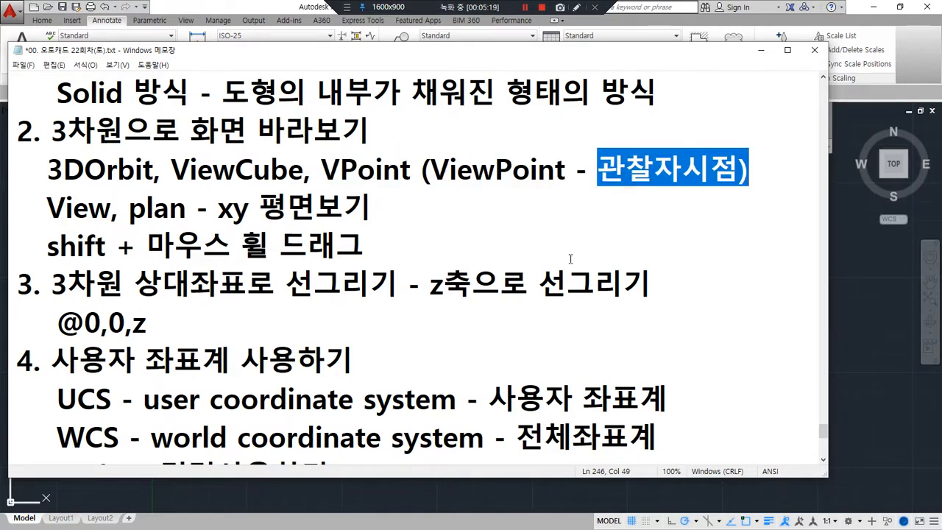
{"action": "left_click", "coordinate": [869, 345]}
{"action": "type", "text": "vp"}
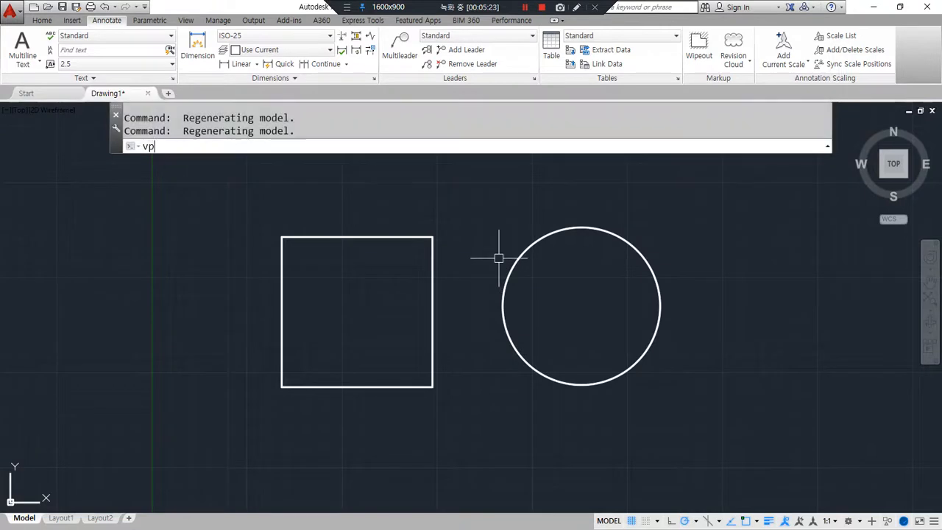
{"action": "key", "text": "Return"}
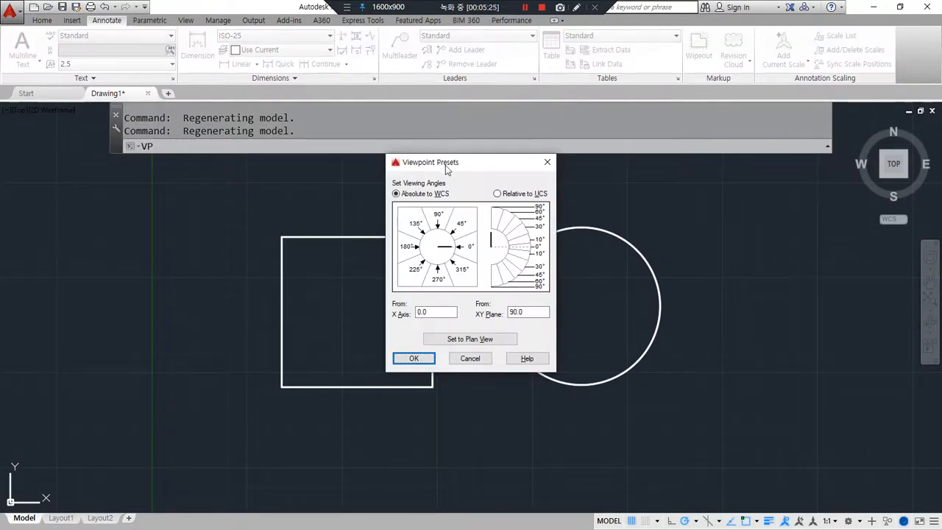
{"action": "mouse_move", "coordinate": [479, 193]}
{"action": "left_mouse_down"}
{"action": "mouse_move", "coordinate": [483, 261]}
{"action": "mouse_move", "coordinate": [468, 296]}
{"action": "mouse_move", "coordinate": [390, 271]}
{"action": "mouse_move", "coordinate": [471, 219]}
{"action": "mouse_move", "coordinate": [467, 292]}
{"action": "left_mouse_up"}
{"action": "mouse_move", "coordinate": [509, 276]}
{"action": "left_mouse_down"}
{"action": "mouse_move", "coordinate": [551, 217]}
{"action": "mouse_move", "coordinate": [542, 292]}
{"action": "left_mouse_up"}
{"action": "mouse_move", "coordinate": [563, 157]}
{"action": "left_mouse_down"}
{"action": "mouse_move", "coordinate": [539, 184]}
{"action": "mouse_move", "coordinate": [551, 194]}
{"action": "left_mouse_up"}
{"action": "left_click_drag", "start_coordinate": [596, 322], "coordinate": [547, 292]}
{"action": "key", "text": "Escape"}
{"action": "mouse_move", "coordinate": [498, 248]}
{"action": "left_mouse_down"}
{"action": "mouse_move", "coordinate": [484, 246]}
{"action": "mouse_move", "coordinate": [494, 250]}
{"action": "left_mouse_up"}
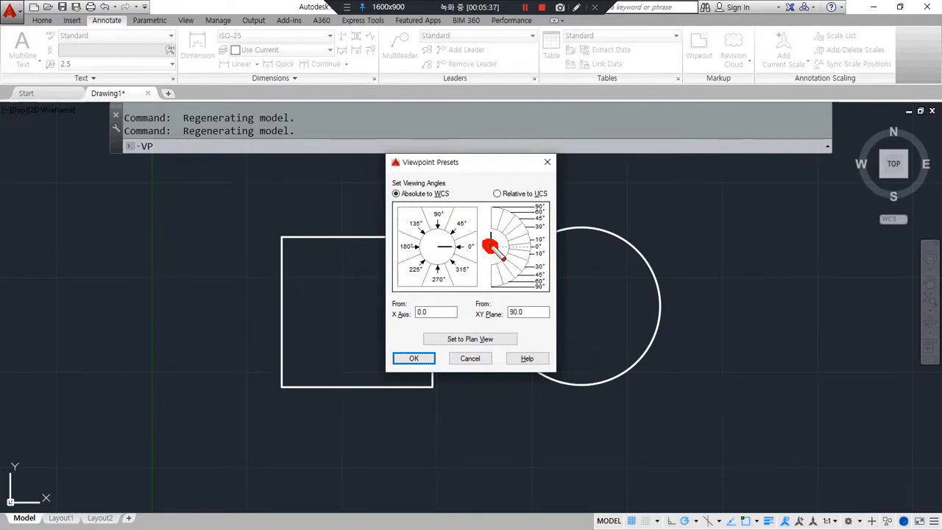
{"action": "mouse_move", "coordinate": [539, 142]}
{"action": "left_mouse_down"}
{"action": "mouse_move", "coordinate": [518, 178]}
{"action": "mouse_move", "coordinate": [527, 177]}
{"action": "left_mouse_up"}
{"action": "mouse_move", "coordinate": [575, 332]}
{"action": "left_mouse_down"}
{"action": "mouse_move", "coordinate": [543, 285]}
{"action": "mouse_move", "coordinate": [557, 289]}
{"action": "left_mouse_up"}
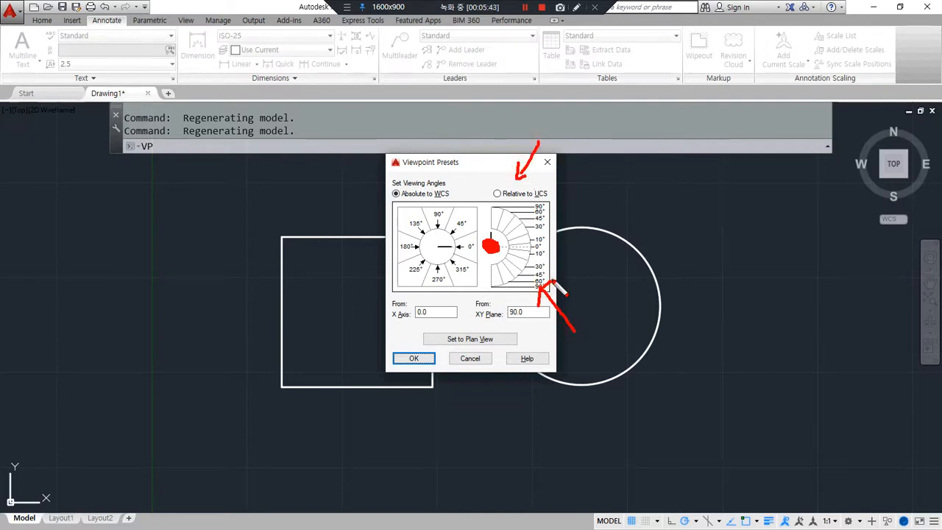
{"action": "left_click", "coordinate": [466, 237]}
{"action": "left_click", "coordinate": [465, 245]}
{"action": "left_click", "coordinate": [394, 251]}
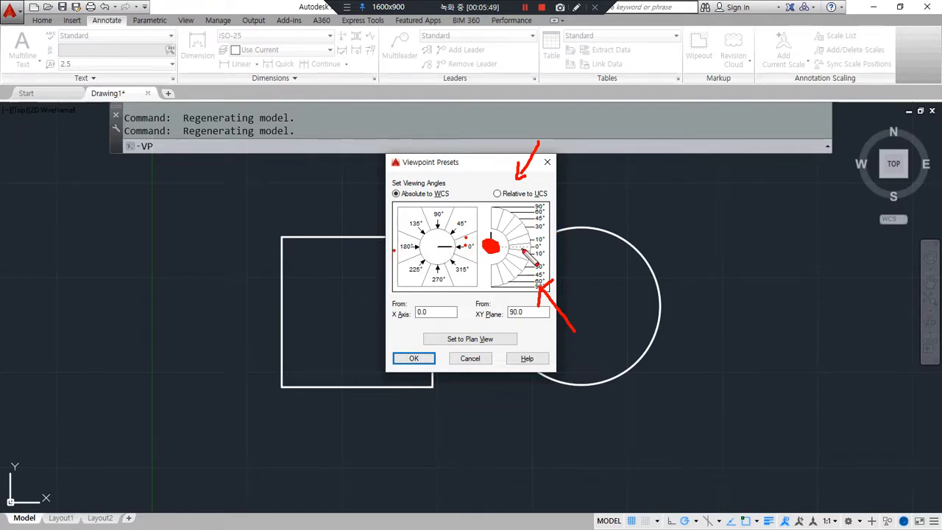
{"action": "key", "text": "Escape"}
Step: Set the viewpoint to 225° from the X axis and 45° from the XY plane and apply it
{"action": "left_click", "coordinate": [515, 223]}
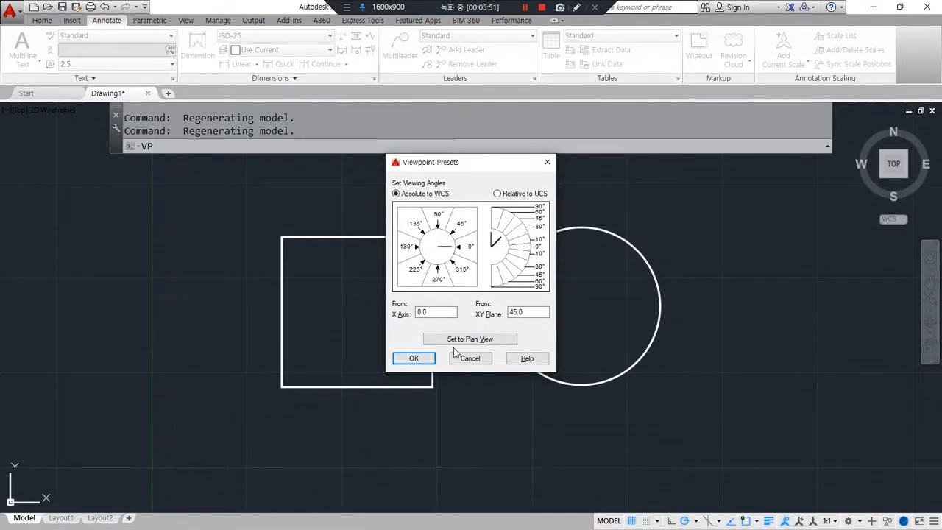
{"action": "left_click", "coordinate": [418, 268]}
{"action": "left_click", "coordinate": [413, 359]}
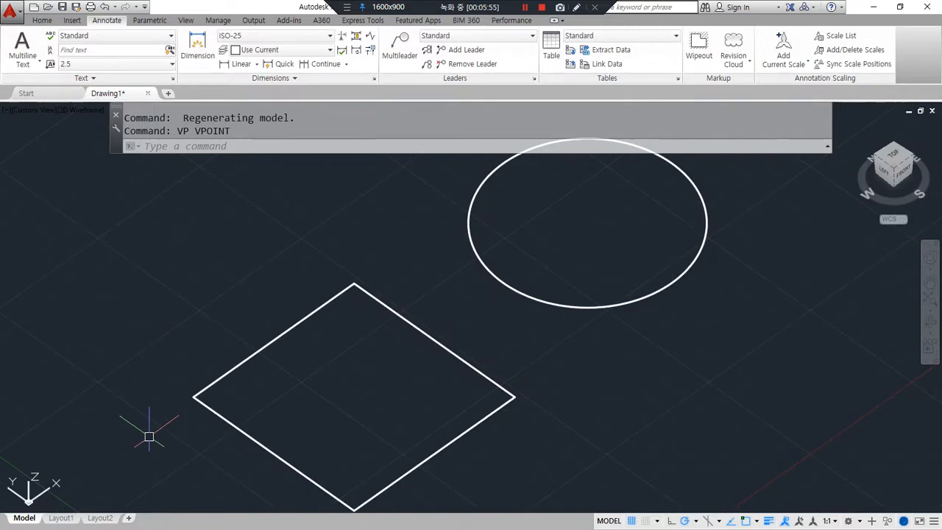
{"action": "scroll", "coordinate": [140, 395], "scroll_direction": "down", "scroll_amount": 5}
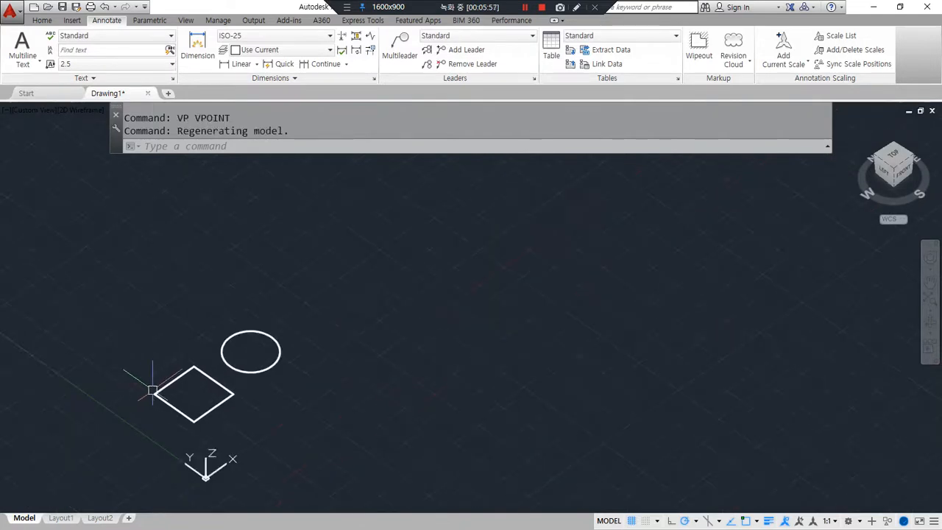
{"action": "mouse_move", "coordinate": [221, 468]}
{"action": "left_mouse_down"}
{"action": "mouse_move", "coordinate": [361, 379]}
{"action": "mouse_move", "coordinate": [354, 403]}
{"action": "left_mouse_up"}
{"action": "left_click_drag", "start_coordinate": [181, 445], "coordinate": [114, 418]}
{"action": "left_click_drag", "start_coordinate": [120, 368], "coordinate": [152, 345]}
{"action": "left_click_drag", "start_coordinate": [393, 330], "coordinate": [419, 310]}
{"action": "left_click_drag", "start_coordinate": [50, 324], "coordinate": [92, 409]}
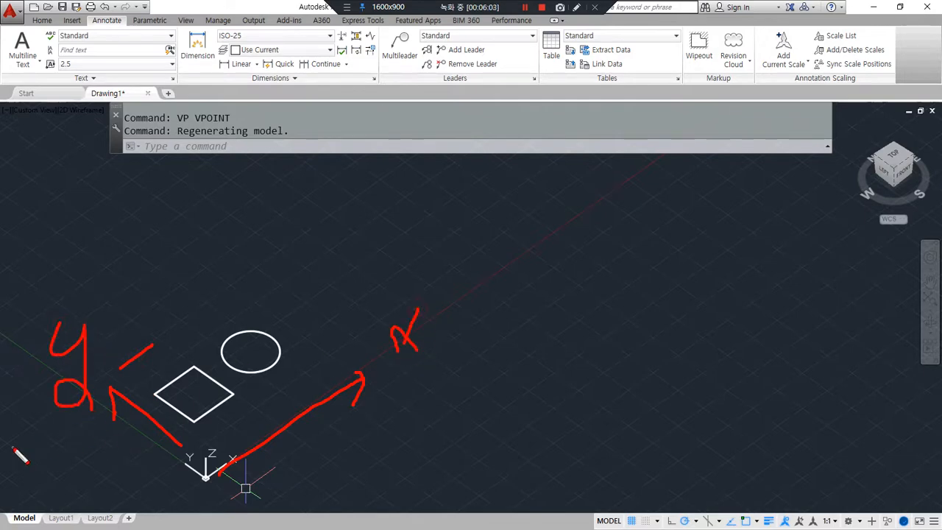
{"action": "mouse_move", "coordinate": [225, 243]}
{"action": "left_mouse_down"}
{"action": "mouse_move", "coordinate": [332, 244]}
{"action": "mouse_move", "coordinate": [313, 252]}
{"action": "mouse_move", "coordinate": [229, 194]}
{"action": "mouse_move", "coordinate": [221, 174]}
{"action": "mouse_move", "coordinate": [254, 179]}
{"action": "left_mouse_up"}
{"action": "mouse_move", "coordinate": [346, 240]}
{"action": "left_mouse_down"}
{"action": "mouse_move", "coordinate": [394, 242]}
{"action": "mouse_move", "coordinate": [368, 249]}
{"action": "left_mouse_up"}
{"action": "mouse_move", "coordinate": [181, 163]}
{"action": "left_mouse_down"}
{"action": "mouse_move", "coordinate": [198, 220]}
{"action": "mouse_move", "coordinate": [204, 209]}
{"action": "left_mouse_up"}
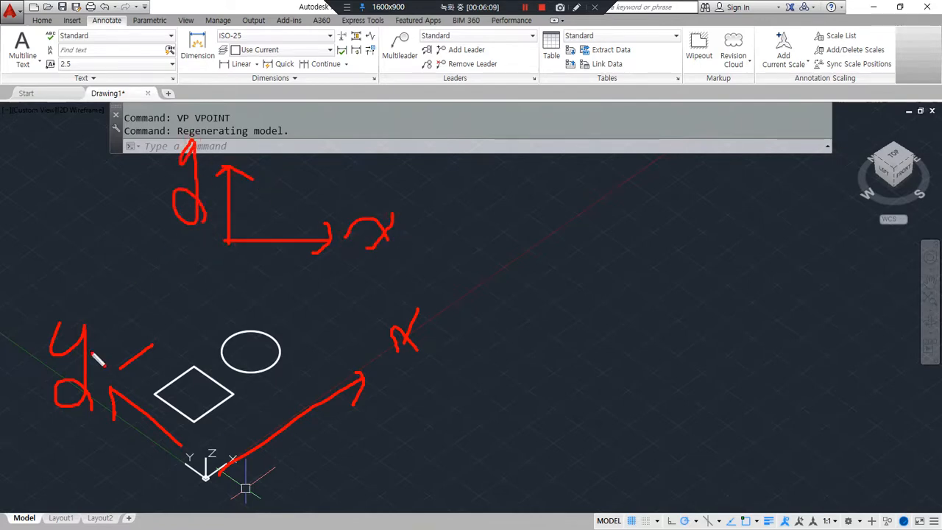
{"action": "mouse_move", "coordinate": [351, 443]}
{"action": "left_mouse_down"}
{"action": "mouse_move", "coordinate": [96, 310]}
{"action": "mouse_move", "coordinate": [401, 425]}
{"action": "left_mouse_up"}
{"action": "key", "text": "Escape"}
Step: Set the SW Isometric view with the ViewCube
{"action": "left_click", "coordinate": [894, 174]}
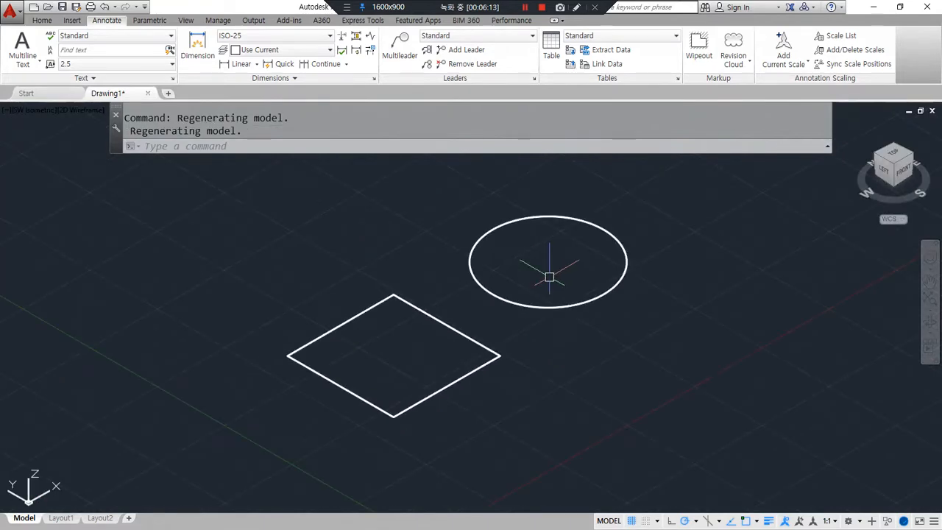
{"action": "scroll", "coordinate": [551, 277], "scroll_direction": "down", "scroll_amount": 2}
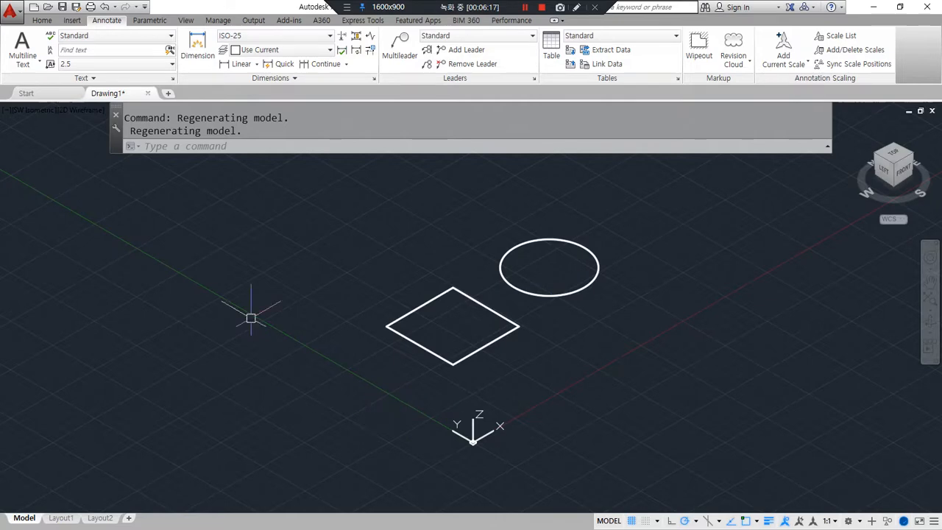
{"action": "left_click", "coordinate": [523, 8]}
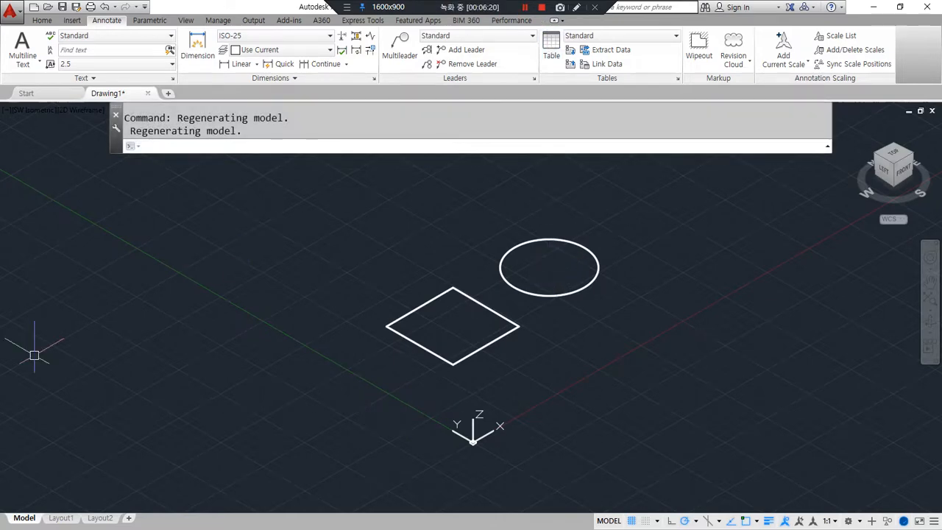
Step: Highlight the term View in the Notepad lecture notes and open the View Manager in AutoCAD
{"action": "key", "text": "alt+Tab"}
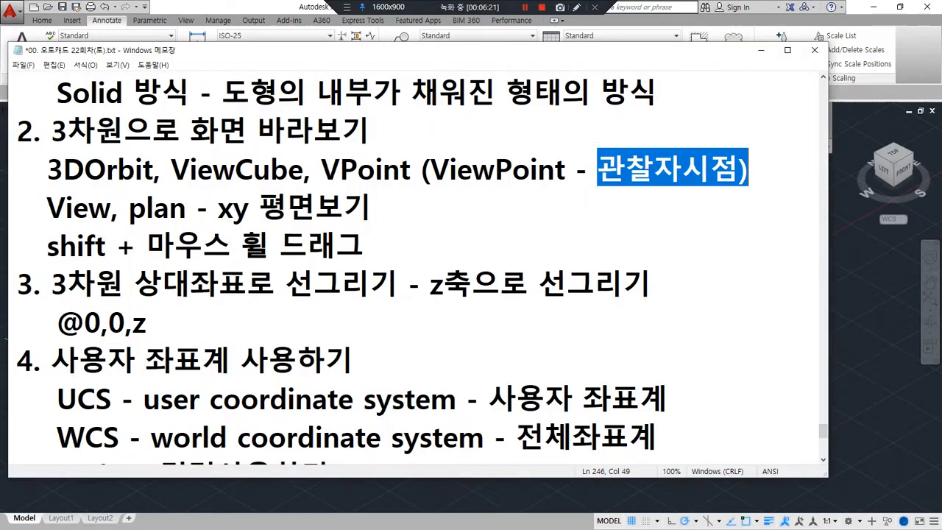
{"action": "double_click", "coordinate": [71, 210]}
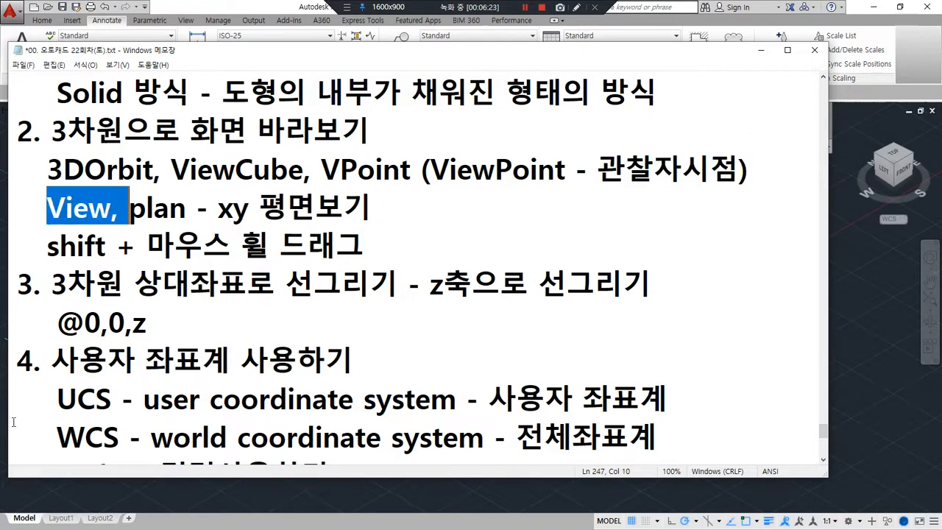
{"action": "left_click", "coordinate": [873, 380]}
{"action": "type", "text": "v"}
{"action": "key", "text": "Return"}
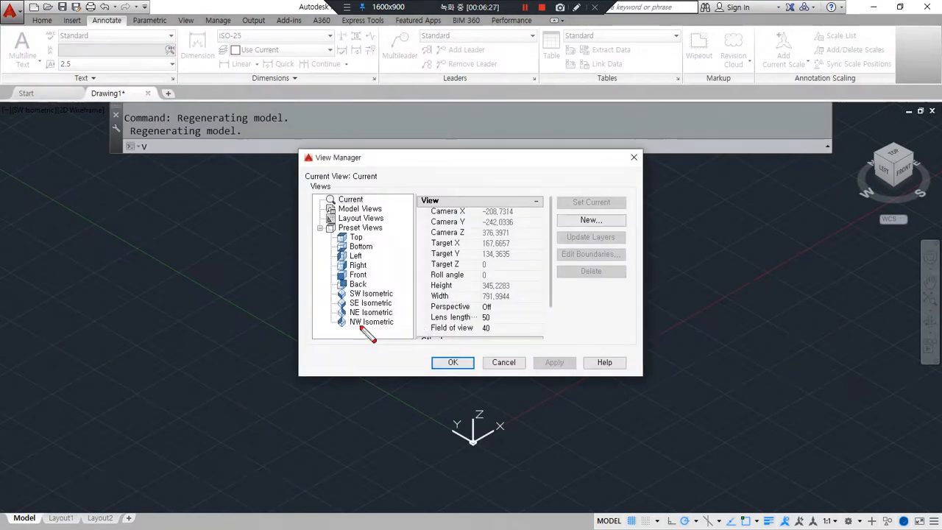
{"action": "mouse_move", "coordinate": [317, 309]}
{"action": "left_mouse_down"}
{"action": "mouse_move", "coordinate": [401, 250]}
{"action": "mouse_move", "coordinate": [330, 342]}
{"action": "left_mouse_up"}
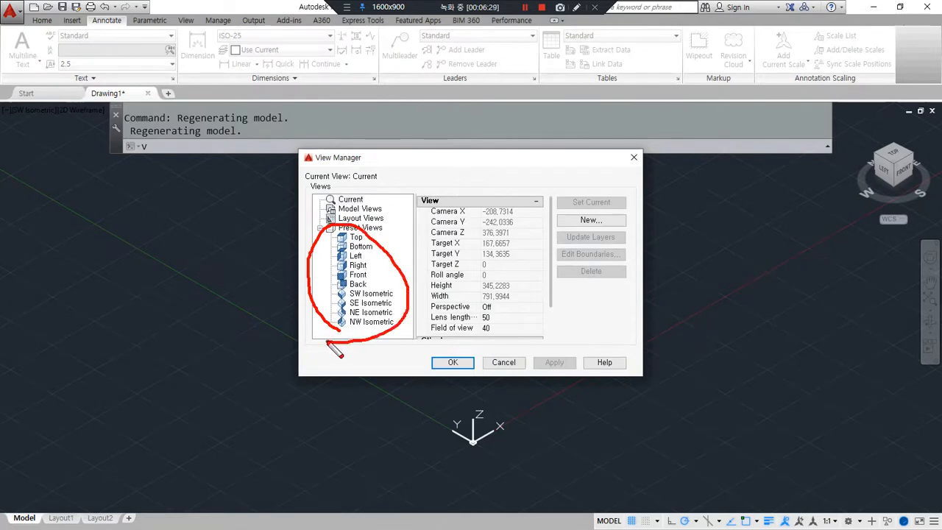
{"action": "mouse_move", "coordinate": [608, 243]}
{"action": "left_mouse_down"}
{"action": "mouse_move", "coordinate": [563, 234]}
{"action": "mouse_move", "coordinate": [603, 215]}
{"action": "mouse_move", "coordinate": [591, 228]}
{"action": "left_mouse_up"}
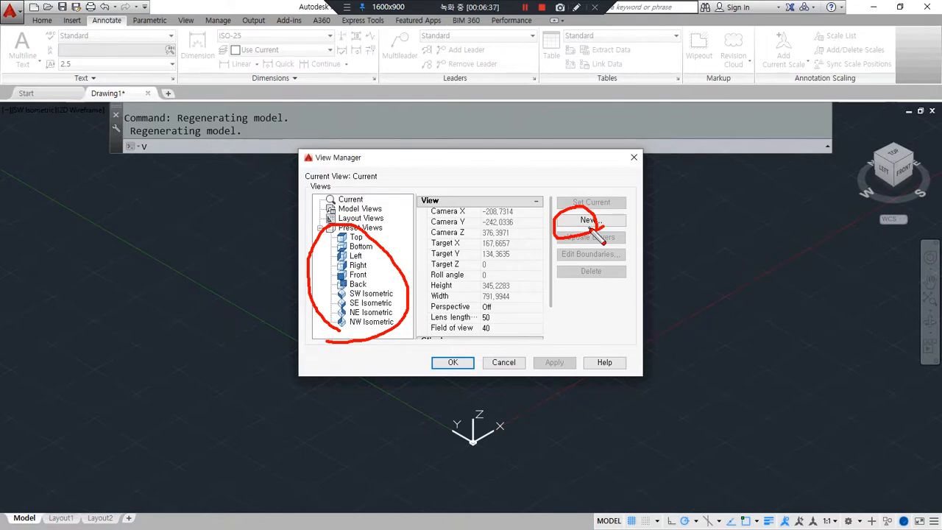
{"action": "key", "text": "Escape"}
Step: Make the Top preset view current in the View Manager and apply it
{"action": "left_click", "coordinate": [354, 237]}
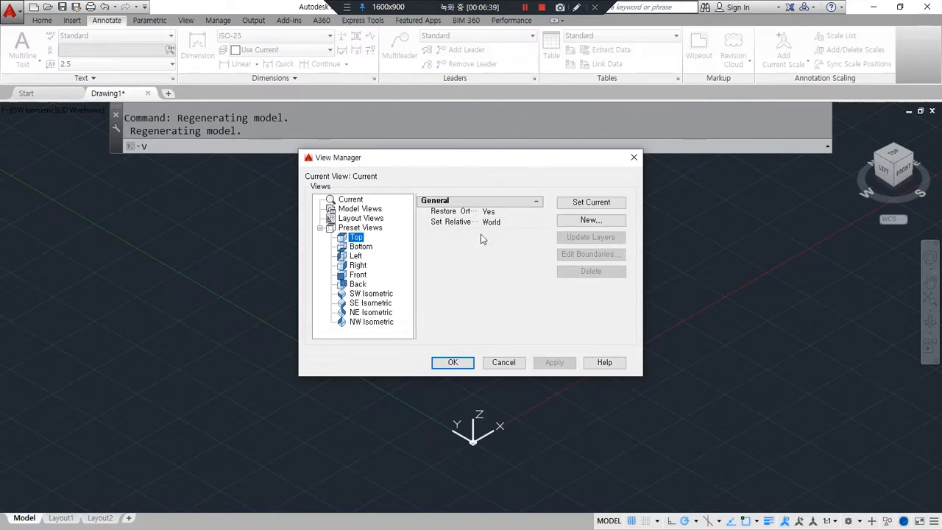
{"action": "left_click", "coordinate": [591, 203]}
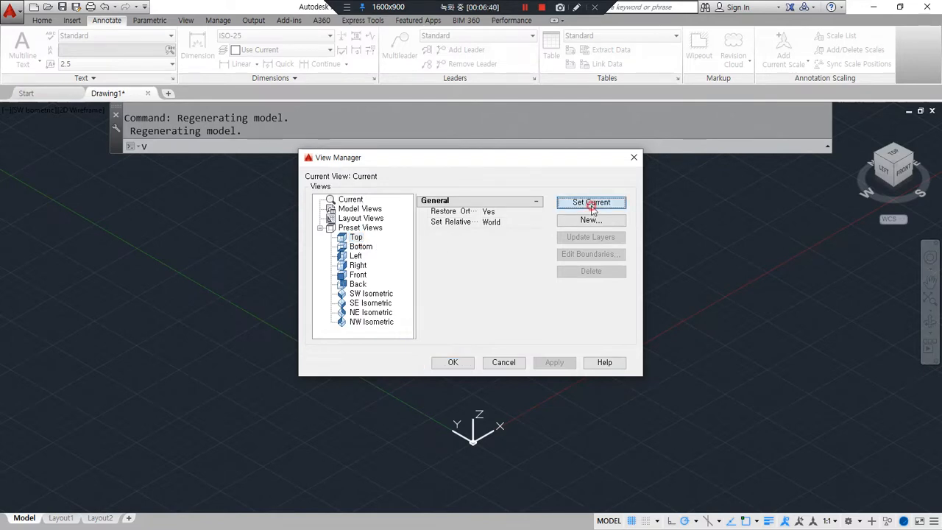
{"action": "left_click", "coordinate": [452, 362]}
{"action": "scroll", "coordinate": [336, 410], "scroll_direction": "down", "scroll_amount": 4}
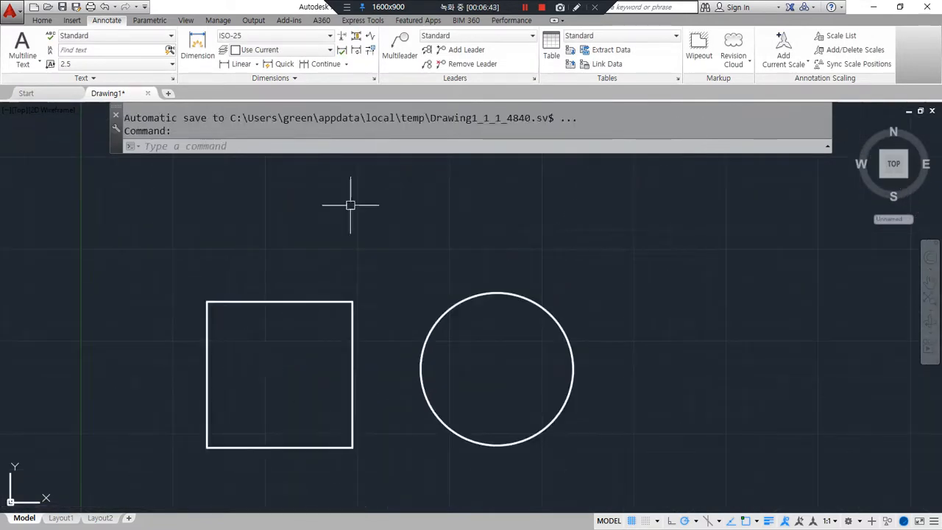
Step: Reopen the View Manager and apply the SW Isometric preset view
{"action": "type", "text": "v"}
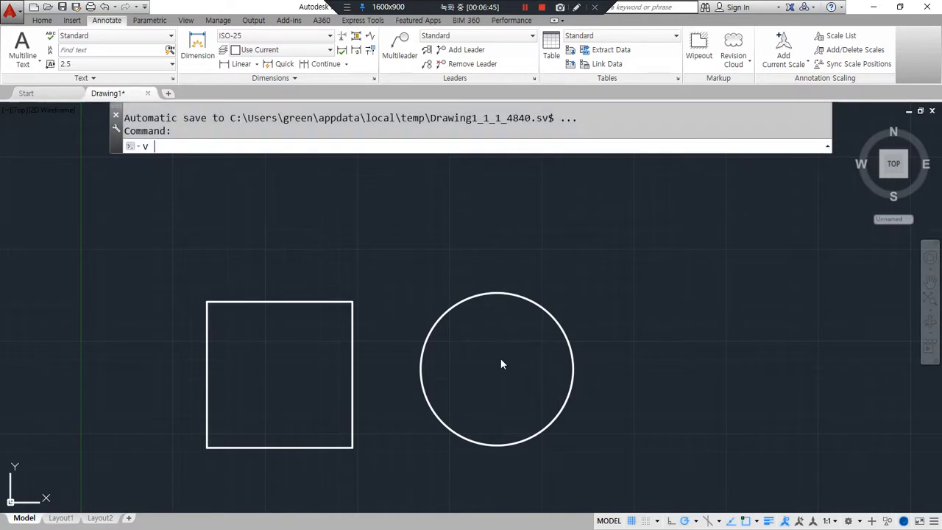
{"action": "key", "text": "Return"}
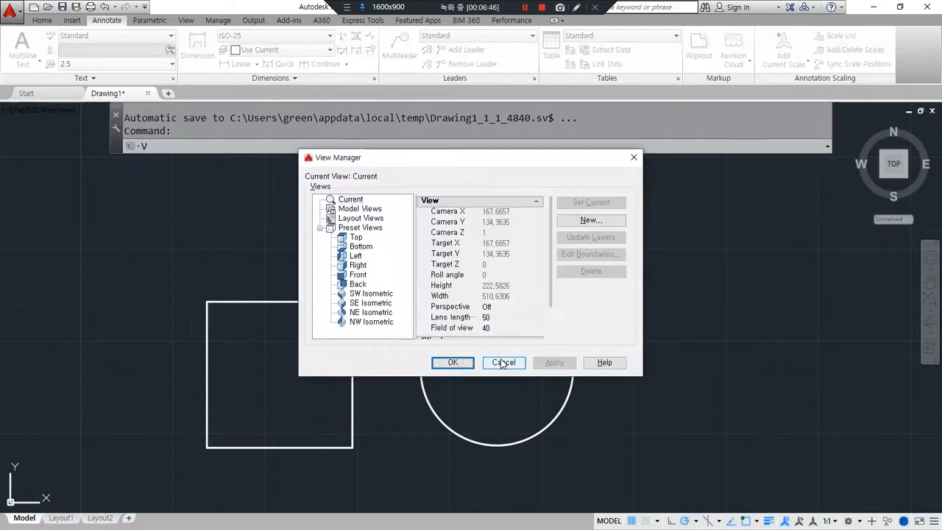
{"action": "left_click", "coordinate": [376, 295]}
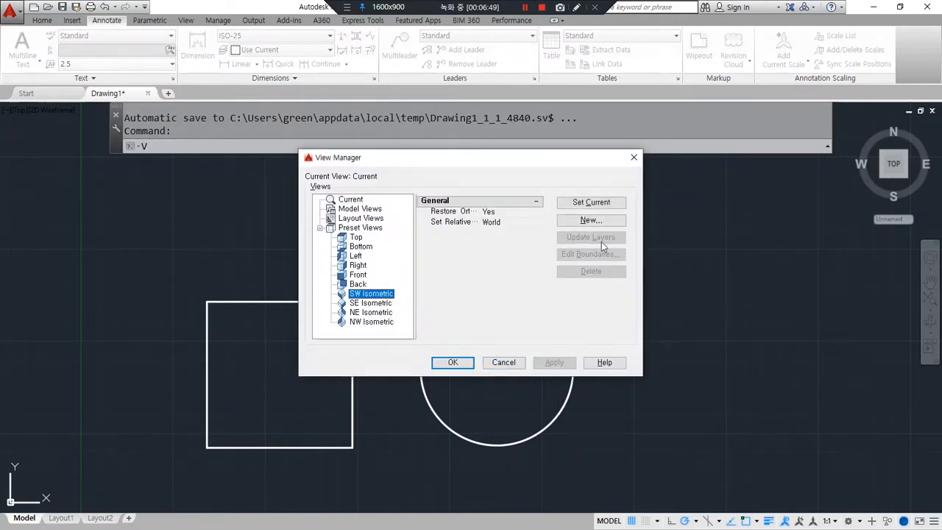
{"action": "left_click", "coordinate": [591, 202]}
{"action": "left_click", "coordinate": [453, 363]}
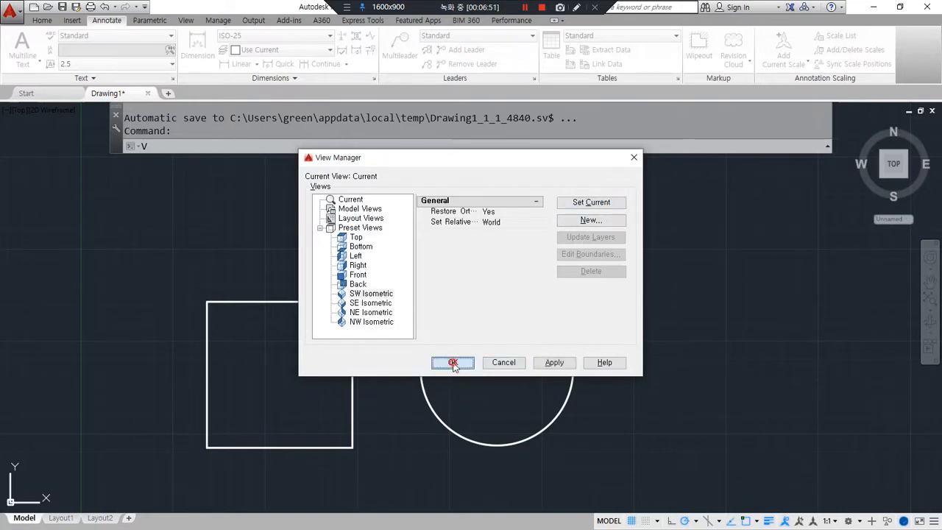
{"action": "scroll", "coordinate": [437, 442], "scroll_direction": "down", "scroll_amount": 5}
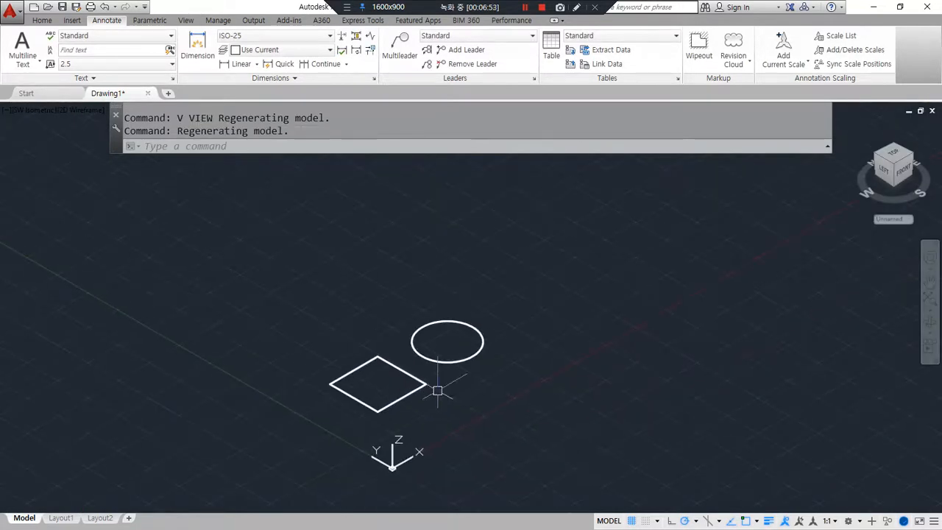
Step: Repeat the View command and apply the NE Isometric preset view
{"action": "key", "text": "Return"}
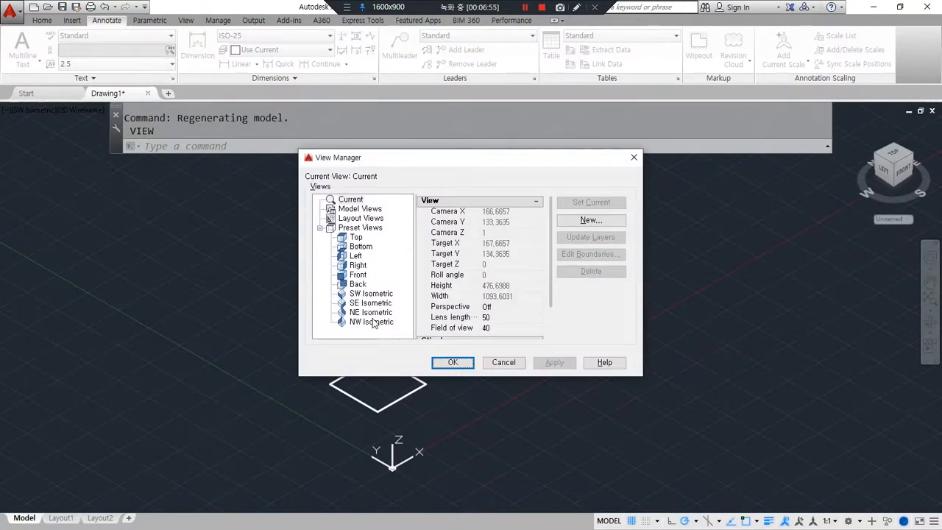
{"action": "left_click", "coordinate": [371, 313]}
{"action": "left_click", "coordinate": [591, 203]}
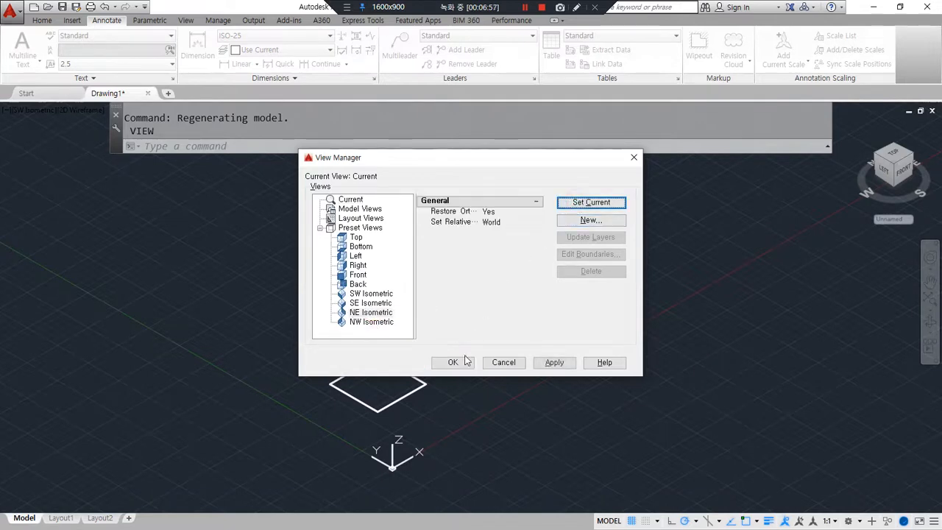
{"action": "left_click", "coordinate": [456, 362]}
{"action": "scroll", "coordinate": [454, 427], "scroll_direction": "down", "scroll_amount": 4}
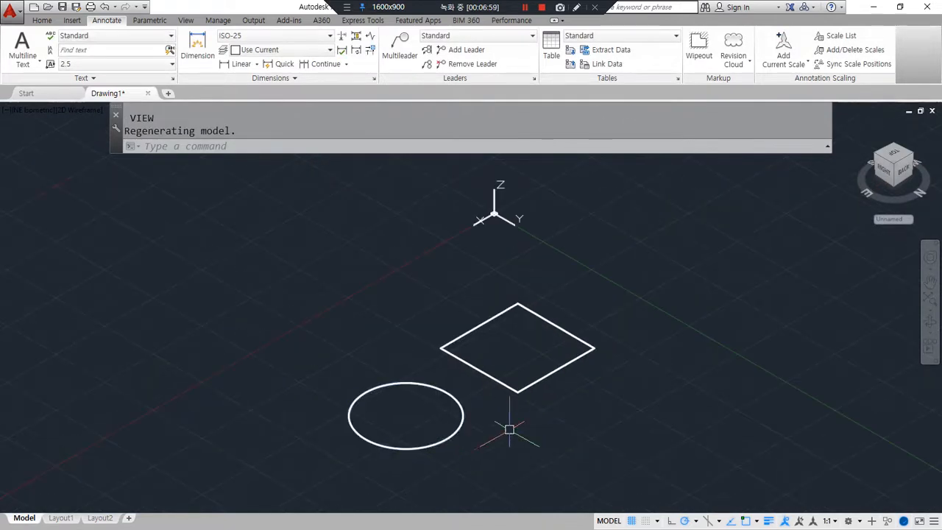
Step: Set the SE Isometric preset view current in the View Manager, and return to the SW Isometric view
{"action": "key", "text": "Return"}
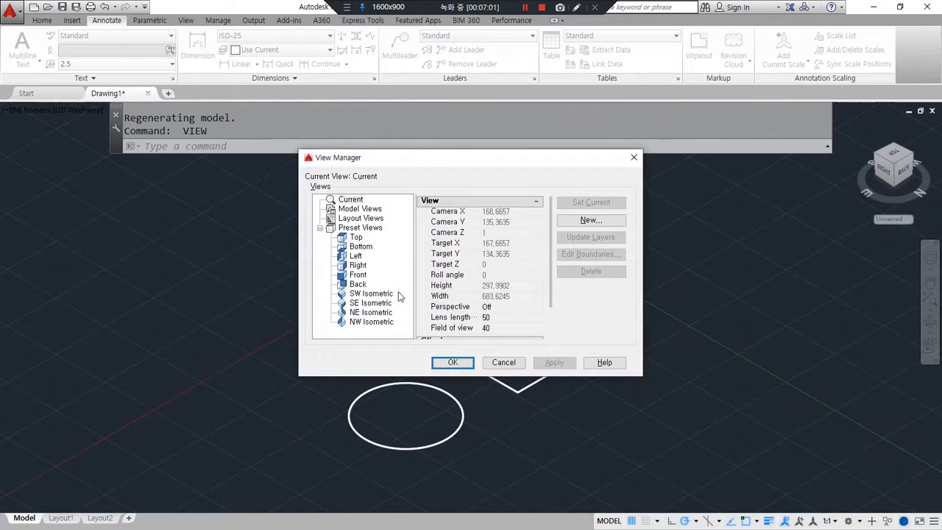
{"action": "left_click", "coordinate": [369, 303]}
{"action": "left_click", "coordinate": [563, 205]}
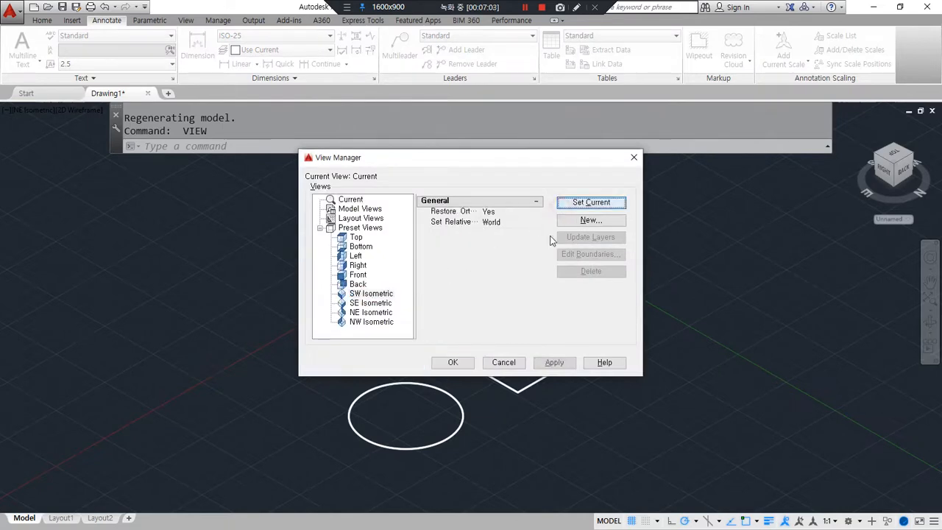
{"action": "left_click", "coordinate": [443, 364]}
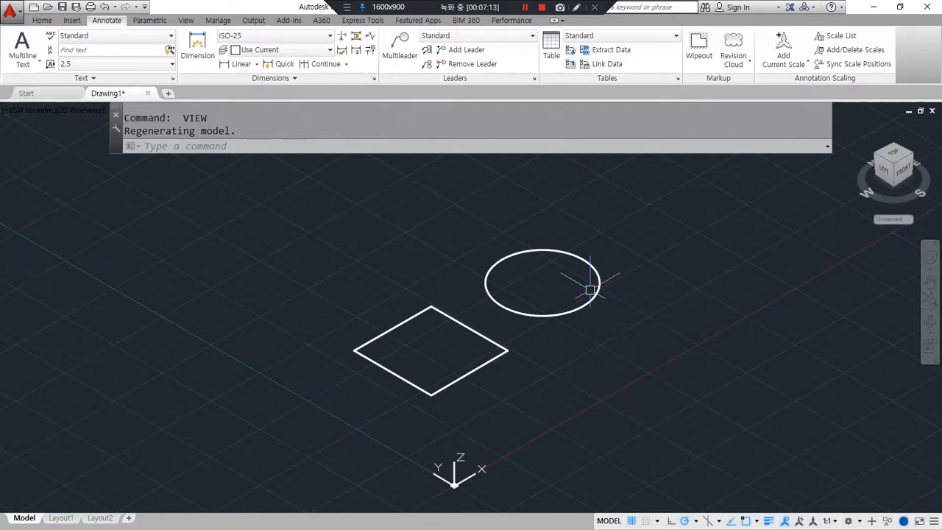
Step: Orbit the square and circle freely towards the front and back to a view from the southwest
{"action": "mouse_move", "coordinate": [589, 294]}
{"action": "middle_mouse_down", "text": "shift"}
{"action": "mouse_move", "coordinate": [496, 319]}
{"action": "mouse_move", "coordinate": [246, 294]}
{"action": "mouse_move", "coordinate": [579, 294]}
{"action": "mouse_move", "coordinate": [425, 307]}
{"action": "mouse_move", "coordinate": [440, 323]}
{"action": "mouse_move", "coordinate": [304, 311]}
{"action": "mouse_move", "coordinate": [410, 315]}
{"action": "mouse_move", "coordinate": [391, 291]}
{"action": "mouse_move", "coordinate": [326, 353]}
{"action": "mouse_move", "coordinate": [420, 314]}
{"action": "mouse_move", "coordinate": [361, 336]}
{"action": "mouse_move", "coordinate": [385, 324]}
{"action": "middle_mouse_up", "text": "shift"}
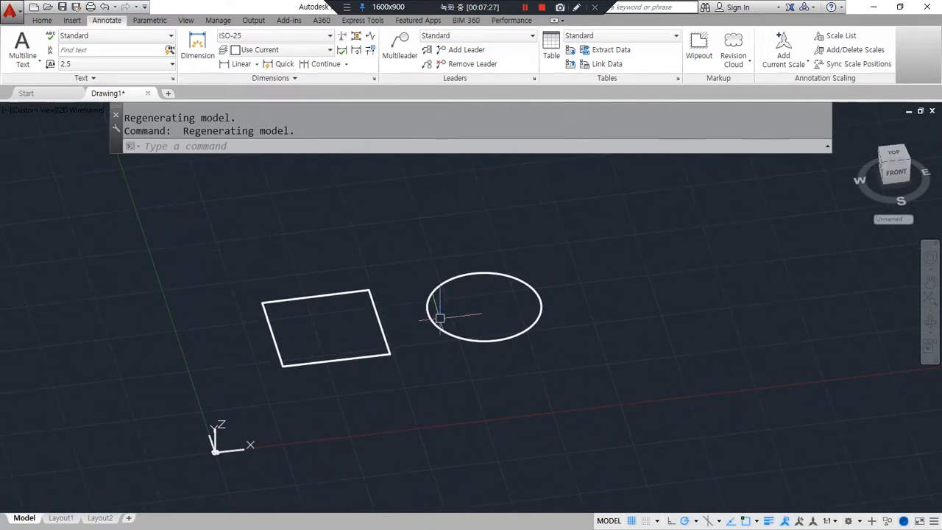
{"action": "middle_click_drag", "start_coordinate": [441, 321], "coordinate": [519, 322], "text": "shift"}
{"action": "middle_click_drag", "start_coordinate": [280, 368], "coordinate": [376, 390], "text": "shift"}
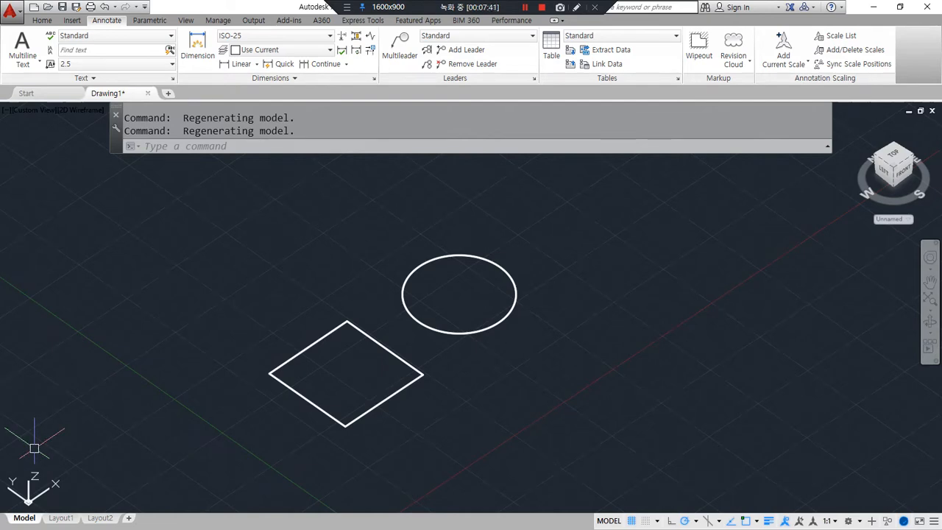
Step: Switch to the Notepad notes, underline the section 3 heading and circle @0,0,z, and clear the markings
{"action": "key", "text": "alt+Tab"}
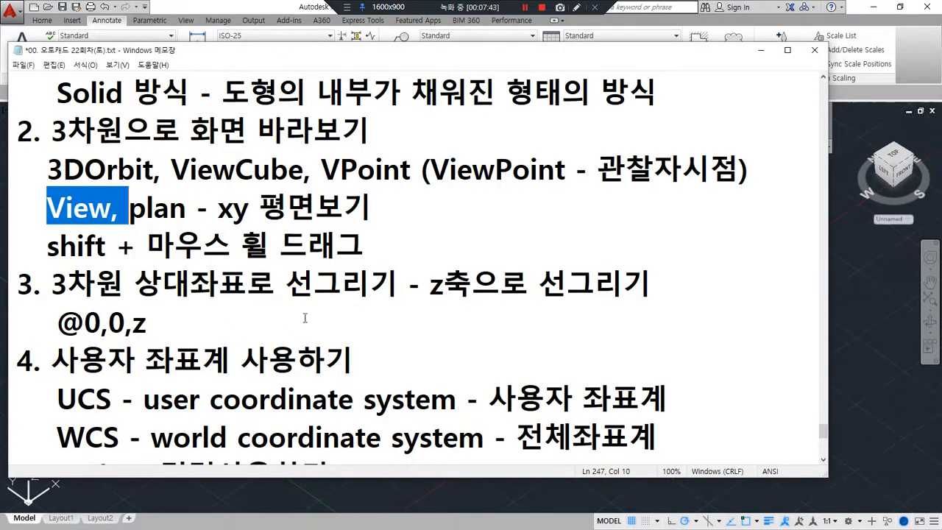
{"action": "left_click_drag", "start_coordinate": [48, 298], "coordinate": [648, 298]}
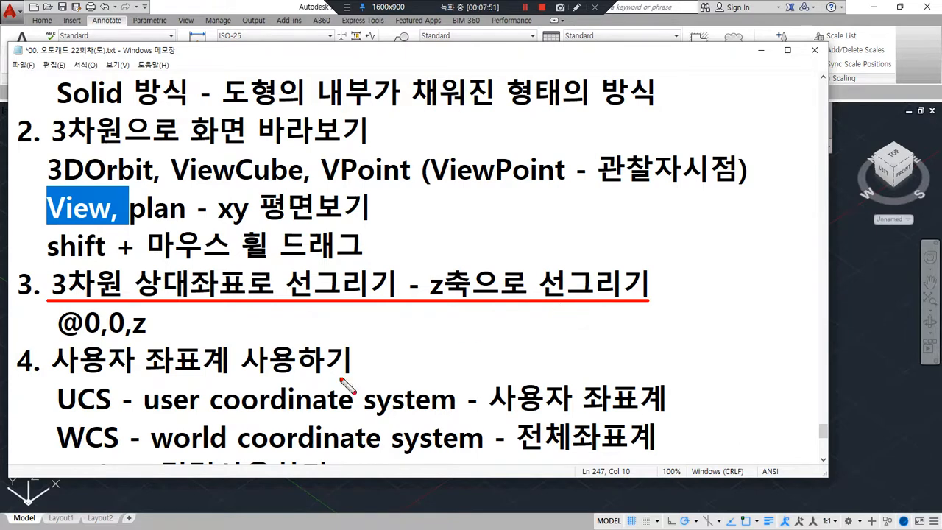
{"action": "mouse_move", "coordinate": [161, 337]}
{"action": "left_mouse_down"}
{"action": "mouse_move", "coordinate": [53, 342]}
{"action": "mouse_move", "coordinate": [193, 322]}
{"action": "mouse_move", "coordinate": [166, 358]}
{"action": "left_mouse_up"}
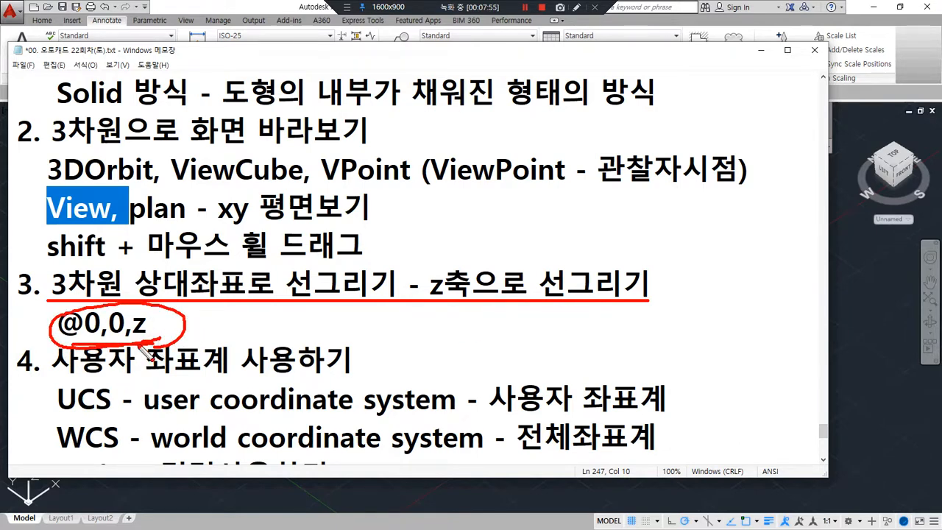
{"action": "left_click", "coordinate": [86, 339]}
{"action": "left_click", "coordinate": [111, 338]}
{"action": "left_click", "coordinate": [137, 340]}
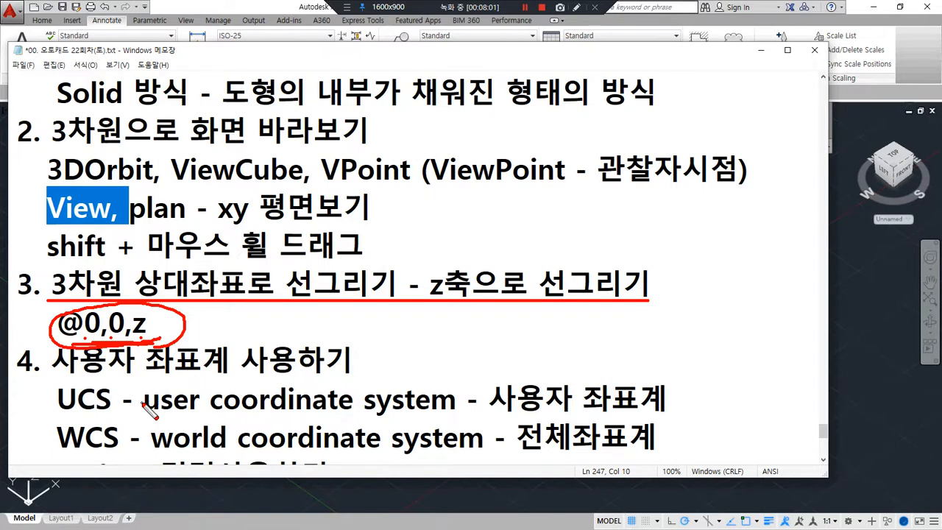
{"action": "key", "text": "Escape"}
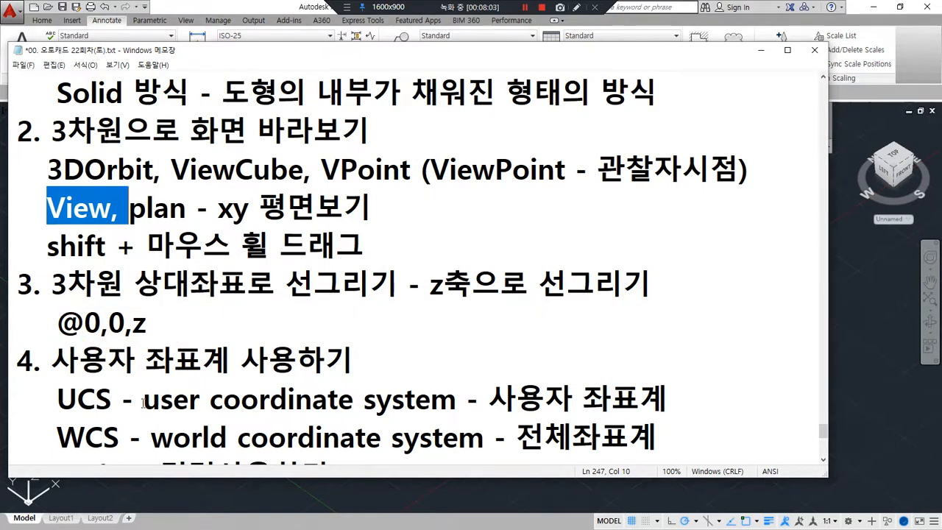
Step: Add the relative coordinate forms @x,y(,0) and @x,y(,z) after @0,0,z in section 3 of the notes
{"action": "left_click", "coordinate": [275, 326]}
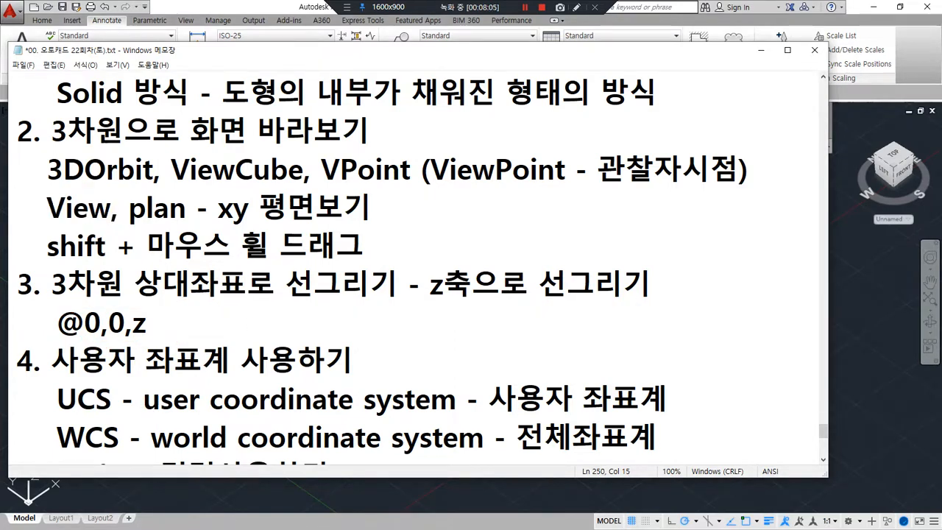
{"action": "type", "text": "@x,y,z"}
{"action": "key", "text": "BackSpace"}
{"action": "type", "text": "0"}
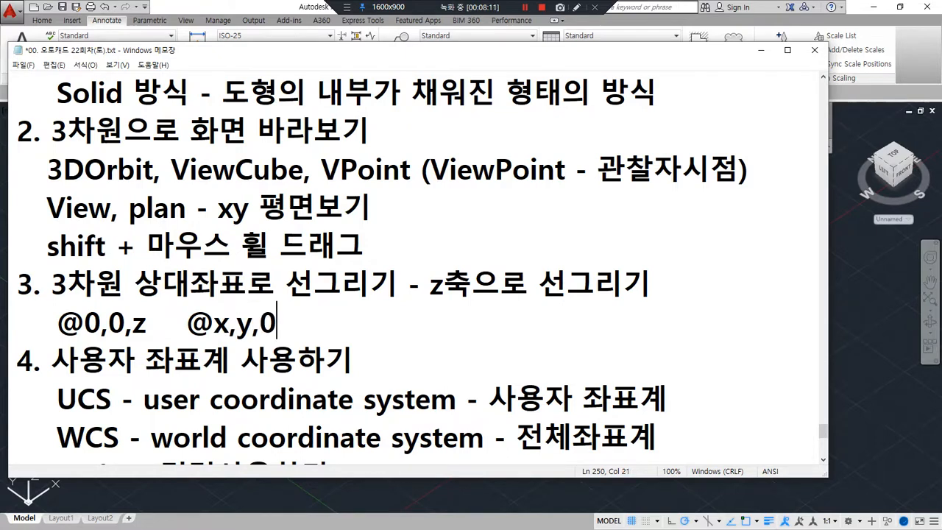
{"action": "type", "text": "("}
{"action": "type", "text": ")"}
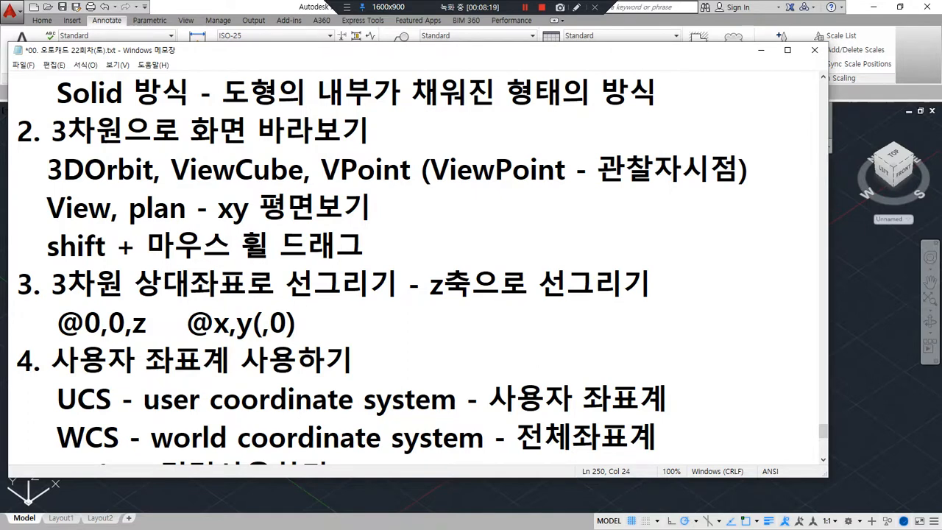
{"action": "type", "text": " @x,y,z"}
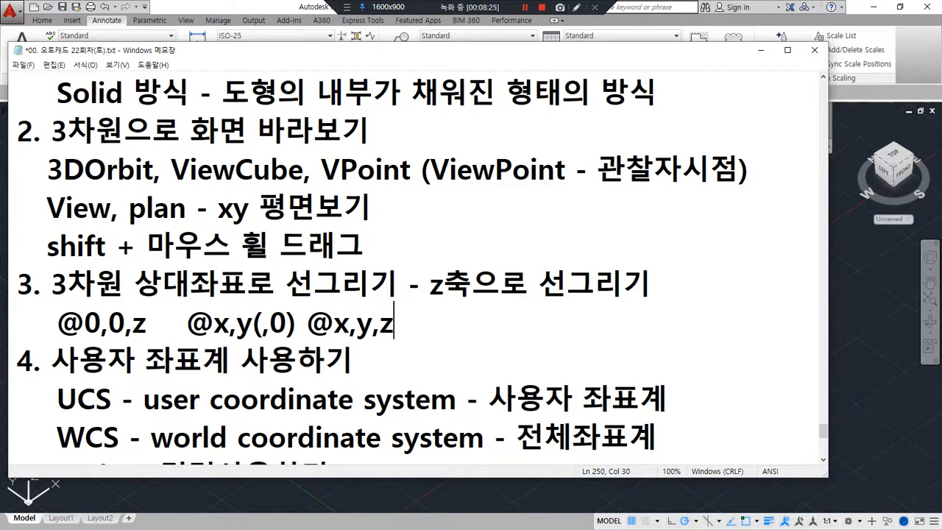
{"action": "type", "text": "(,0)"}
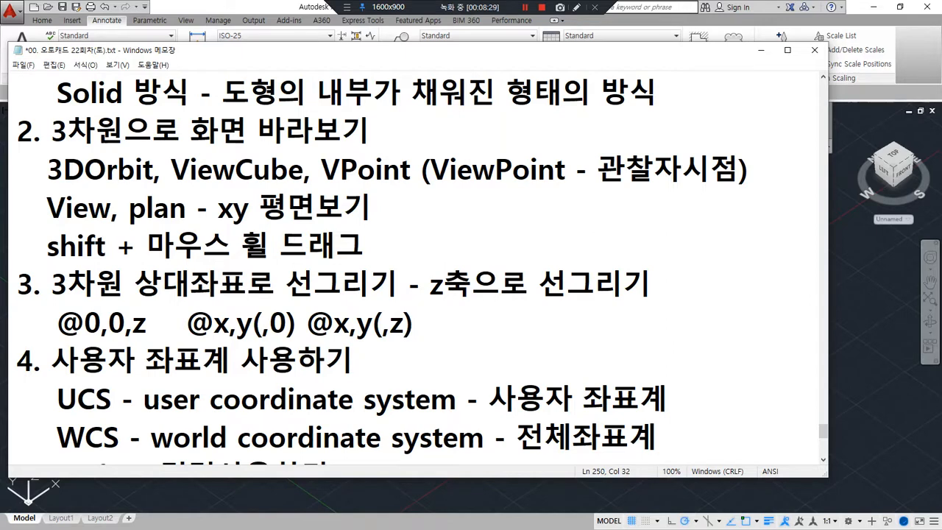
Step: Underline @0,0,z and circle its z value in the notes, and clear the markings
{"action": "left_click_drag", "start_coordinate": [153, 339], "coordinate": [60, 340]}
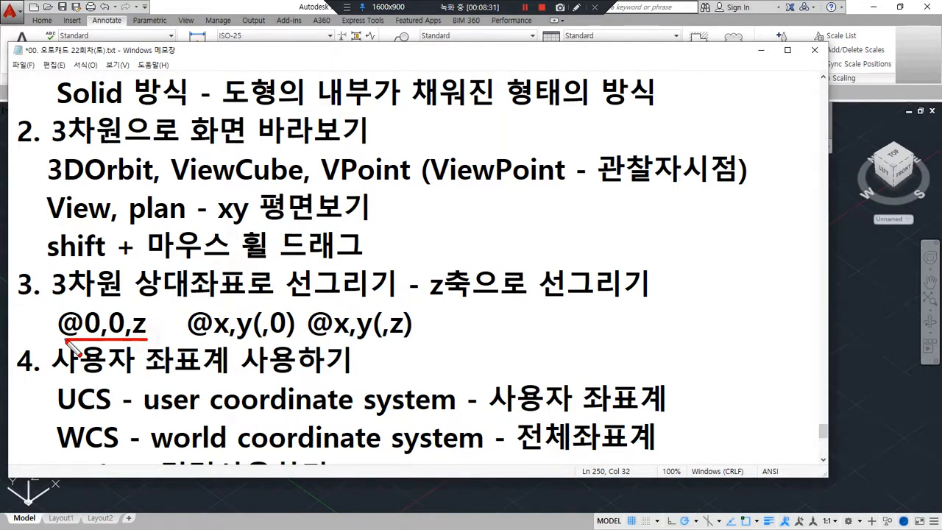
{"action": "mouse_move", "coordinate": [134, 337]}
{"action": "left_mouse_down"}
{"action": "mouse_move", "coordinate": [150, 311]}
{"action": "mouse_move", "coordinate": [152, 354]}
{"action": "left_mouse_up"}
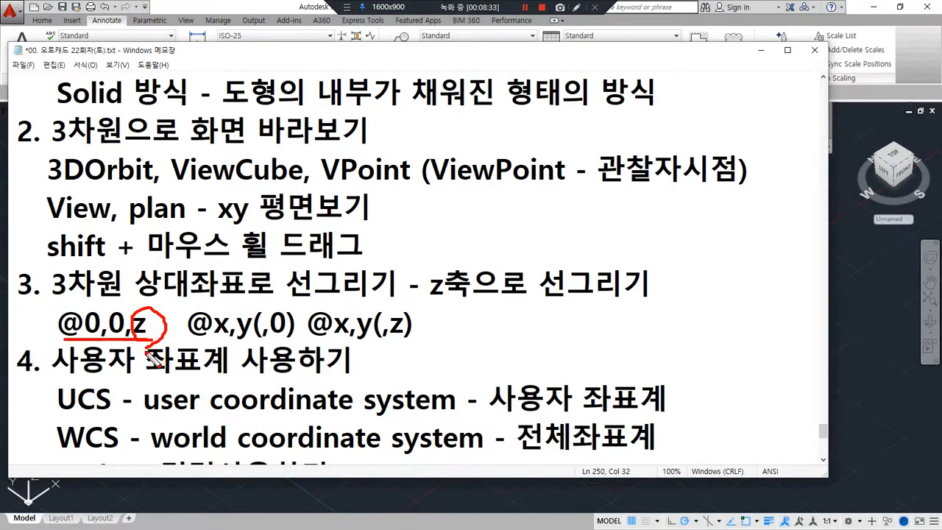
{"action": "key", "text": "Escape"}
Step: Switch back to AutoCAD and erase the existing square and circle
{"action": "left_click", "coordinate": [122, 499]}
{"action": "scroll", "coordinate": [324, 439], "scroll_direction": "down", "scroll_amount": 2}
{"action": "left_click", "coordinate": [501, 433]}
{"action": "left_click", "coordinate": [304, 303]}
{"action": "type", "text": "E"}
{"action": "key", "text": "Return"}
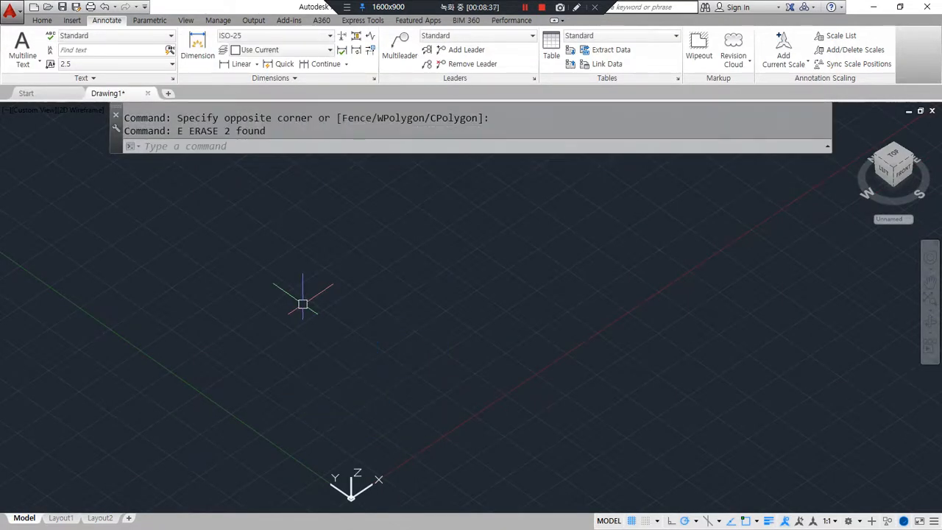
{"action": "scroll", "coordinate": [338, 393], "scroll_direction": "down", "scroll_amount": 3}
{"action": "scroll", "coordinate": [339, 393], "scroll_direction": "up", "scroll_amount": 2}
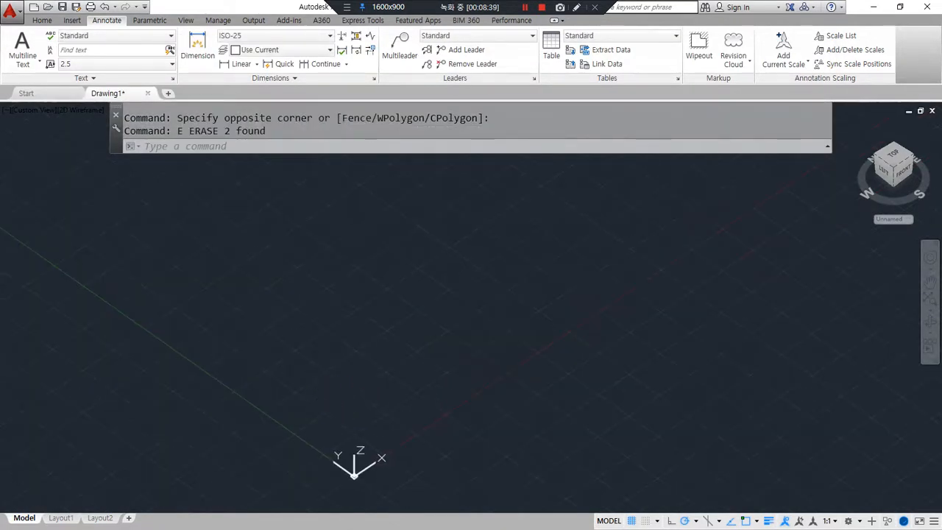
{"action": "middle_click_drag", "start_coordinate": [317, 404], "coordinate": [246, 389]}
{"action": "type", "text": "rec"}
{"action": "key", "text": "Return"}
{"action": "left_click", "coordinate": [277, 390]}
{"action": "type", "text": "@"}
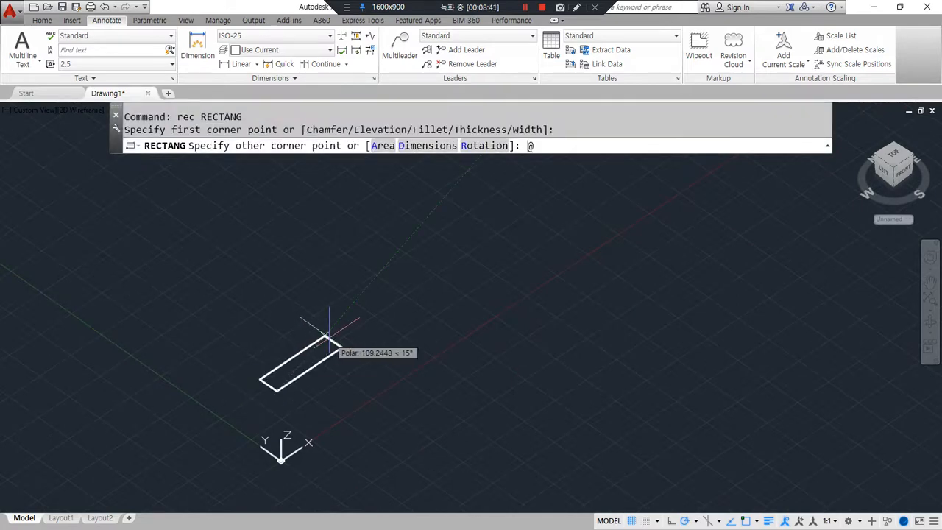
{"action": "type", "text": "100,100"}
{"action": "key", "text": "Return"}
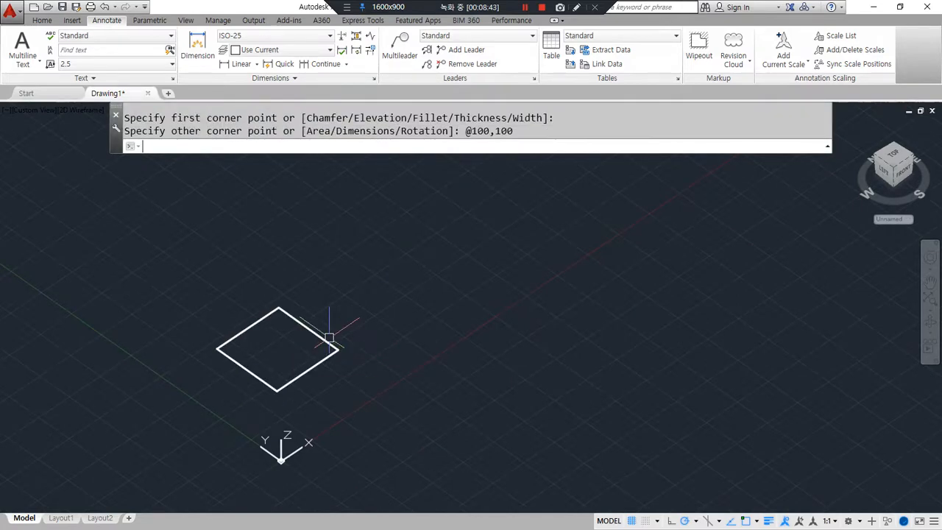
Step: Draw a vertical line from the square's right corner to the relative point @0,0,100
{"action": "scroll", "coordinate": [316, 354], "scroll_direction": "up", "scroll_amount": 2}
{"action": "type", "text": "l"}
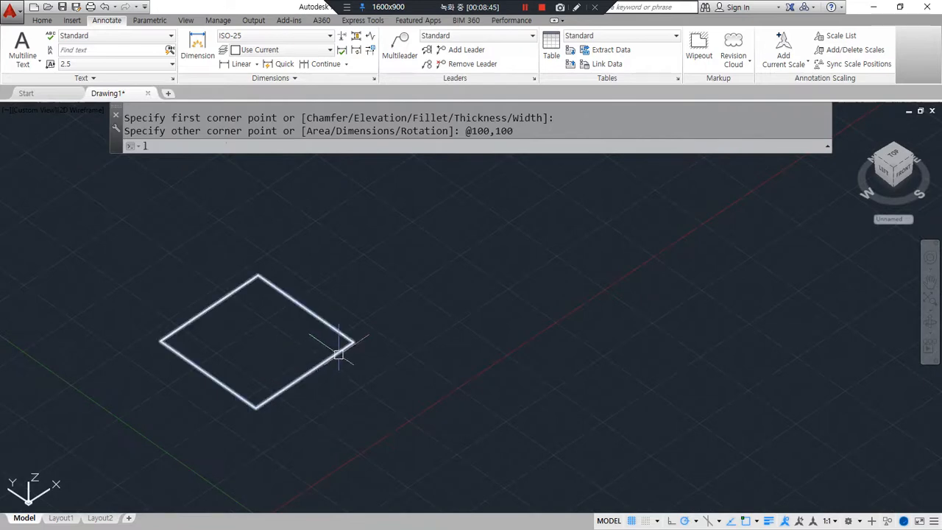
{"action": "key", "text": "Return"}
{"action": "left_click", "coordinate": [353, 342]}
{"action": "type", "text": "@0,0,100"}
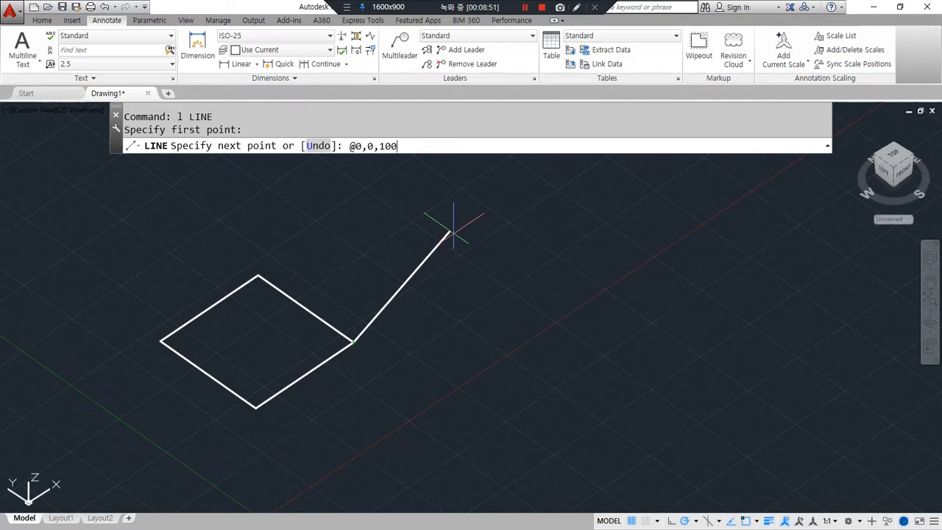
{"action": "key", "text": "Return"}
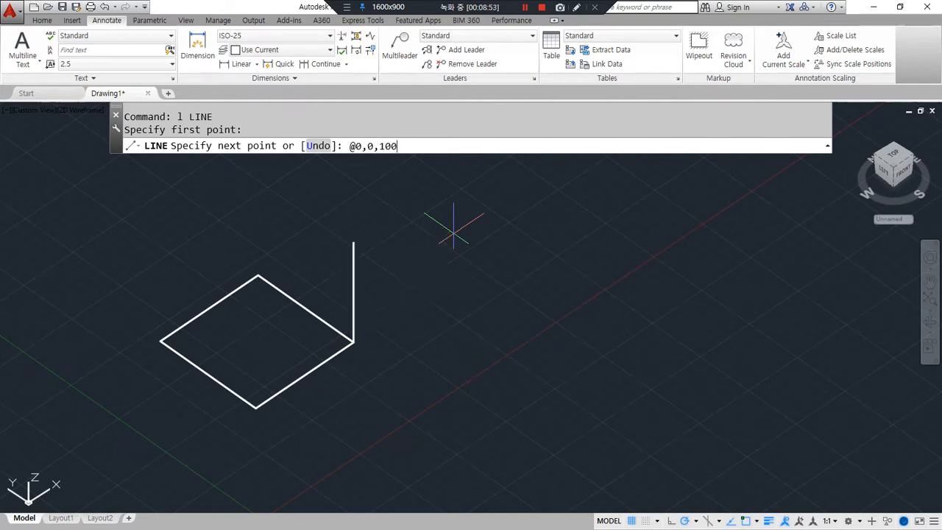
{"action": "key", "text": "Escape"}
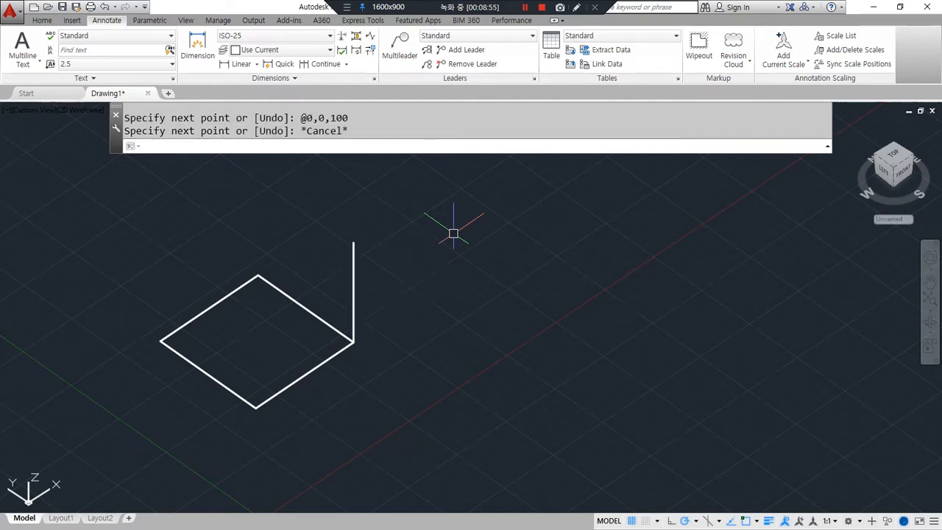
{"action": "type", "text": "cond p"}
{"action": "key", "text": "Return"}
{"action": "left_click", "coordinate": [353, 317]}
{"action": "key", "text": "Return"}
{"action": "left_click", "coordinate": [353, 342]}
{"action": "key", "text": "Escape"}
Step: Copy the vertical line from its base end to the other three corners of the square
{"action": "key", "text": "Return"}
{"action": "left_click", "coordinate": [356, 307]}
{"action": "key", "text": "Return"}
{"action": "left_click", "coordinate": [353, 341]}
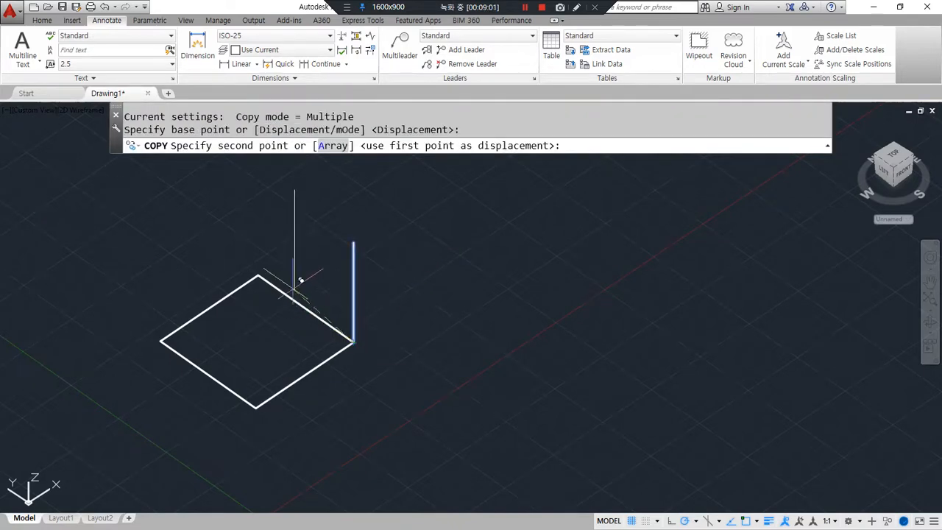
{"action": "left_click", "coordinate": [257, 275]}
{"action": "left_click", "coordinate": [160, 341]}
{"action": "left_click", "coordinate": [256, 407]}
{"action": "key", "text": "Return"}
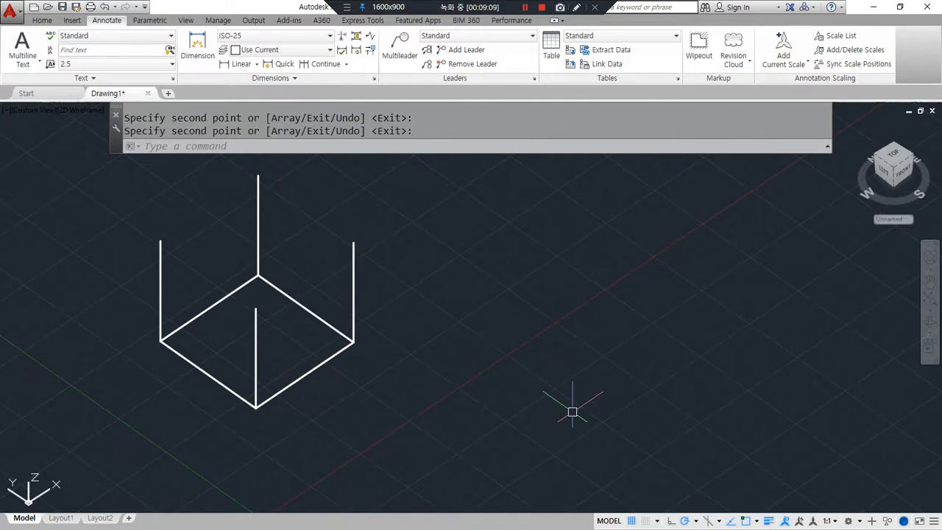
Step: Copy the base square from its front corner to the upper end of the front vertical line, closing the wireframe box
{"action": "type", "text": "cp"}
{"action": "key", "text": "Return"}
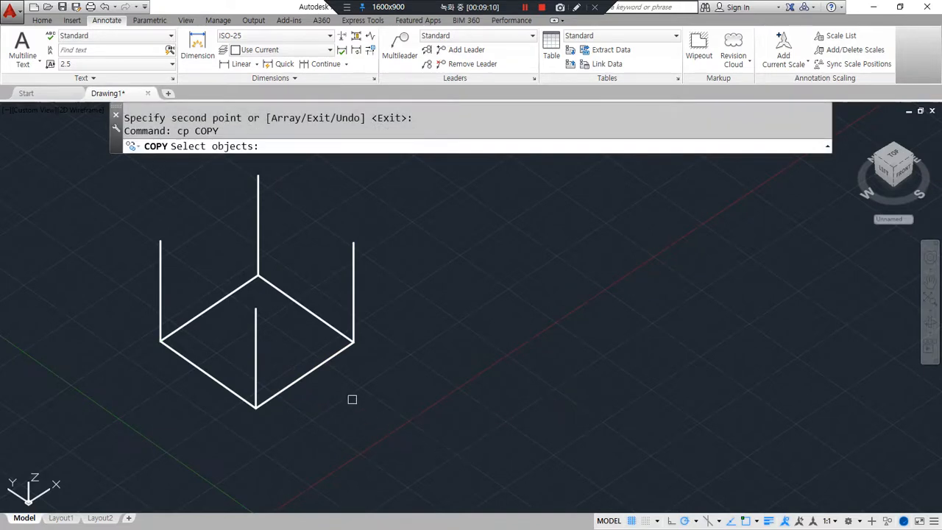
{"action": "left_click", "coordinate": [326, 360]}
{"action": "key", "text": "Return"}
{"action": "left_click", "coordinate": [256, 406]}
{"action": "left_click", "coordinate": [256, 309]}
{"action": "key", "text": "Return"}
{"action": "middle_click_drag", "start_coordinate": [273, 379], "coordinate": [400, 376], "text": "shift"}
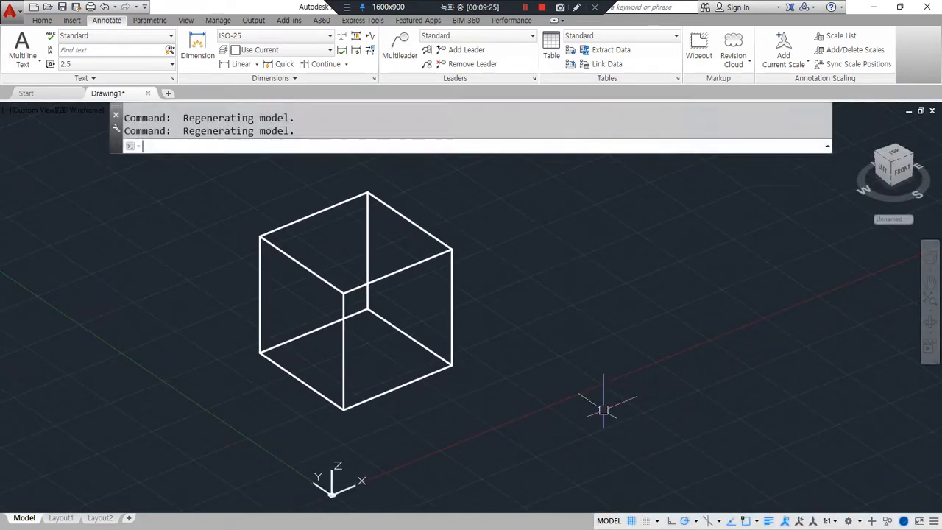
{"action": "left_click", "coordinate": [685, 521]}
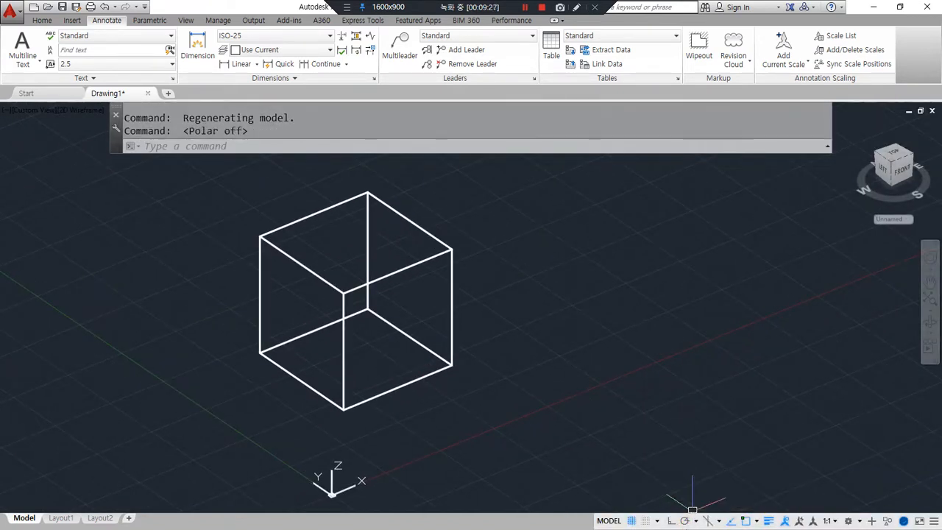
{"action": "middle_click_drag", "start_coordinate": [586, 366], "coordinate": [512, 400]}
{"action": "type", "text": "rec"}
{"action": "key", "text": "Return"}
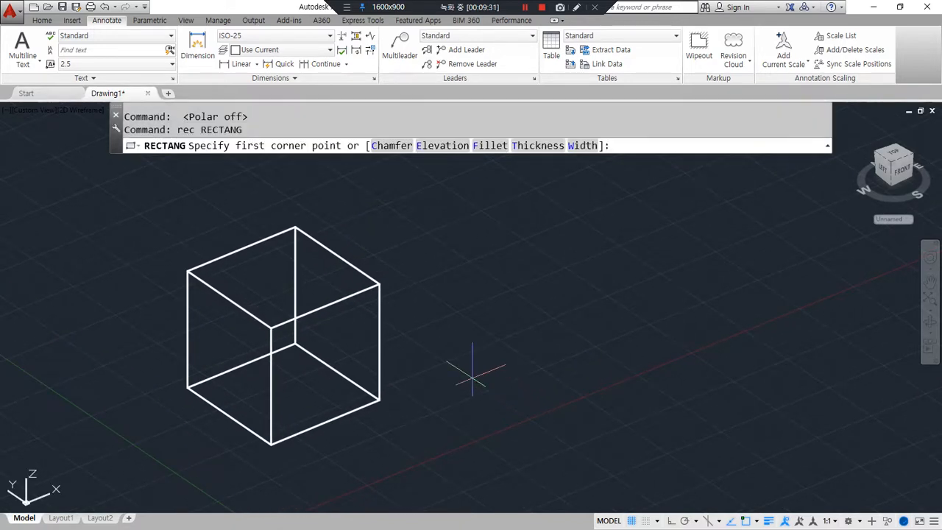
{"action": "left_click", "coordinate": [471, 362]}
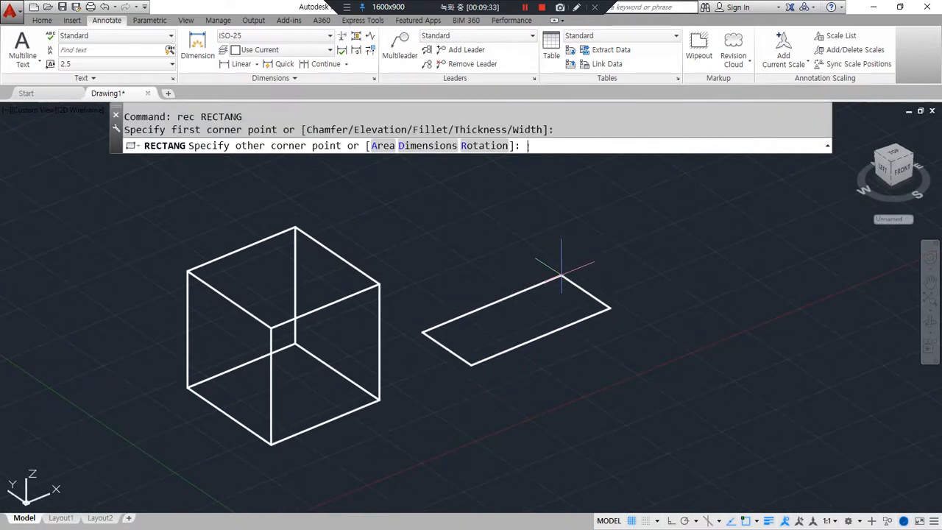
{"action": "type", "text": "@100,100"}
{"action": "key", "text": "Return"}
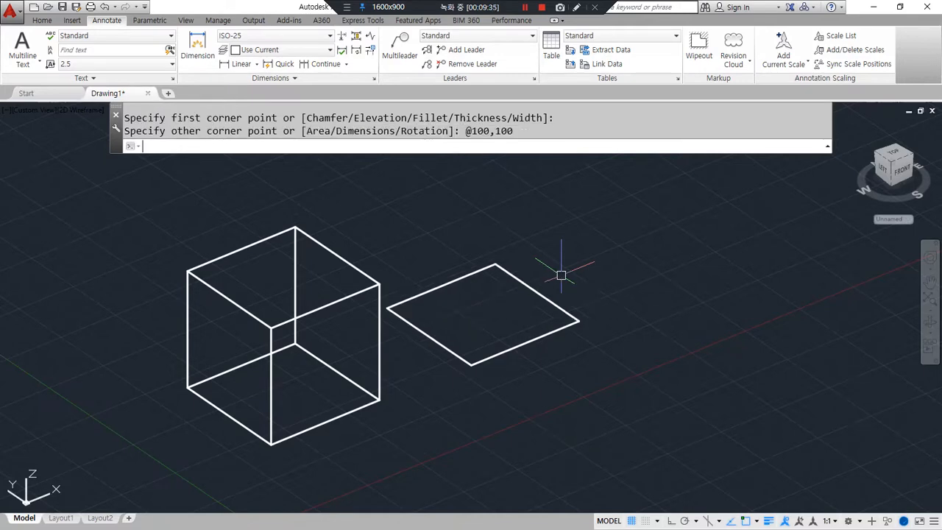
Step: Turn off object snap tracking and draw a freehand line straight up on screen from the new square's right corner, shorter than the box's height
{"action": "left_click", "coordinate": [732, 521]}
{"action": "type", "text": "l"}
{"action": "key", "text": "Return"}
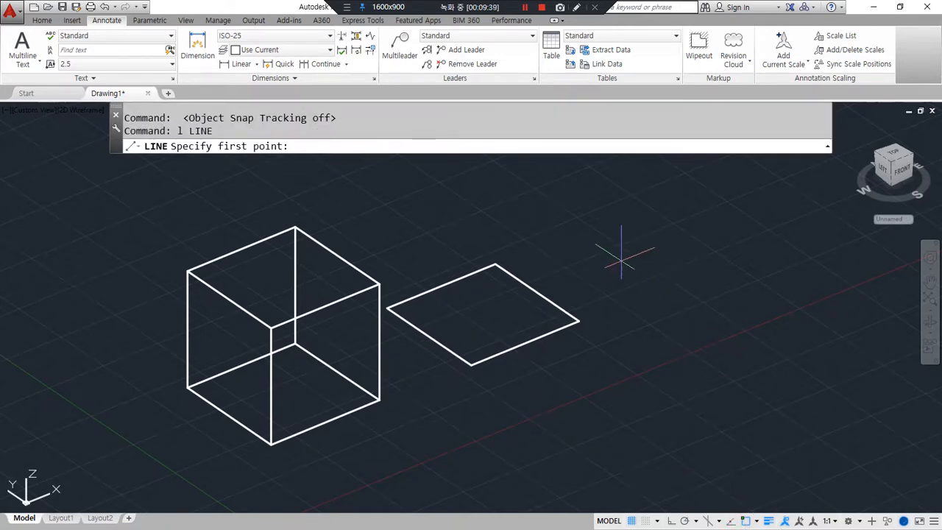
{"action": "left_click", "coordinate": [580, 322]}
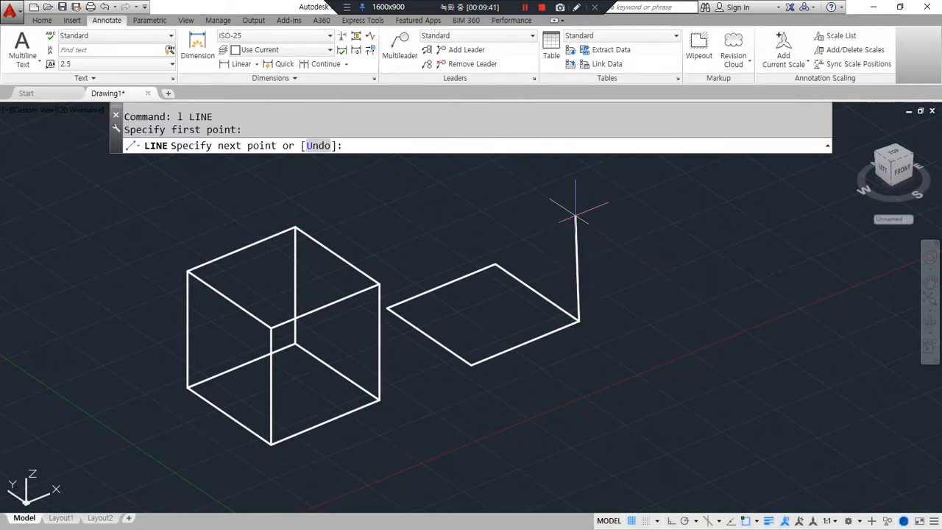
{"action": "middle_click_drag", "start_coordinate": [580, 209], "coordinate": [584, 261], "text": "shift"}
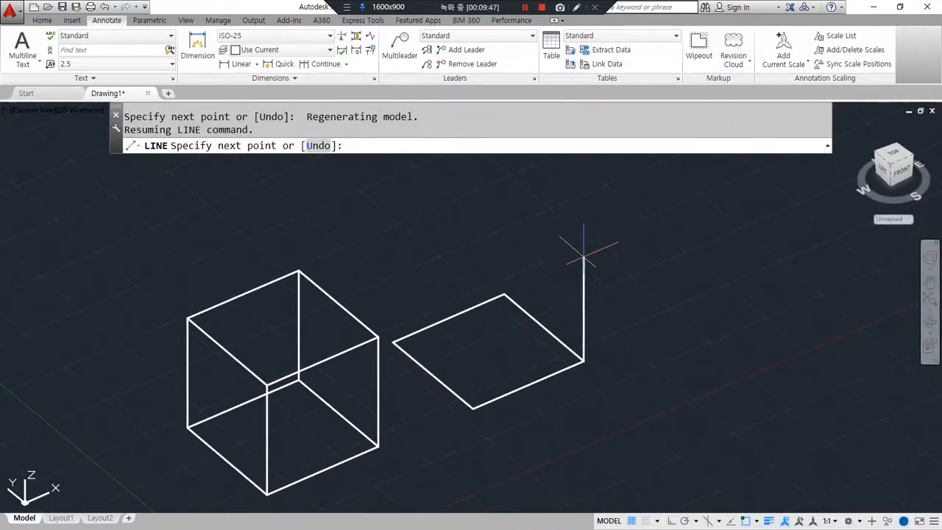
{"action": "key", "text": "Return"}
{"action": "key", "text": "Return"}
Step: Copy the second square from its right corner to the upper end of the freehand line
{"action": "type", "text": "cp"}
{"action": "key", "text": "Return"}
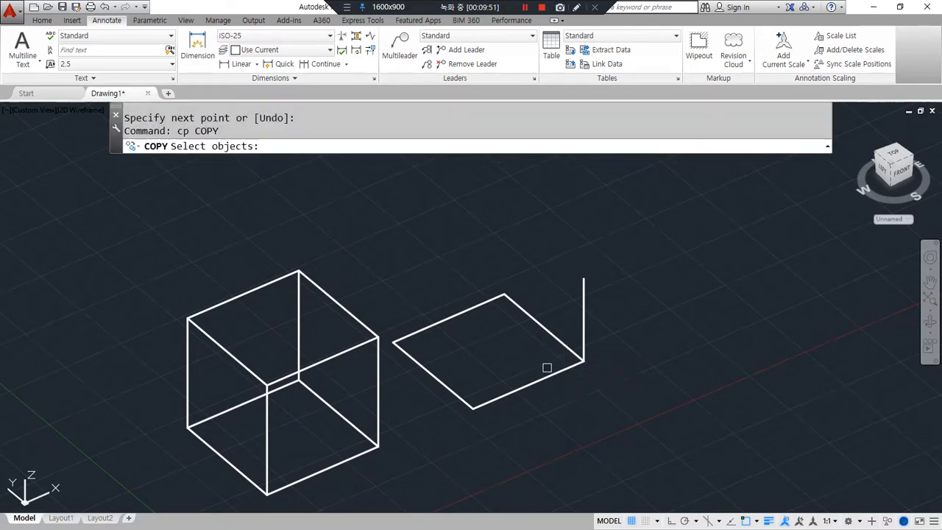
{"action": "left_click", "coordinate": [549, 375]}
{"action": "key", "text": "Return"}
{"action": "left_click", "coordinate": [583, 361]}
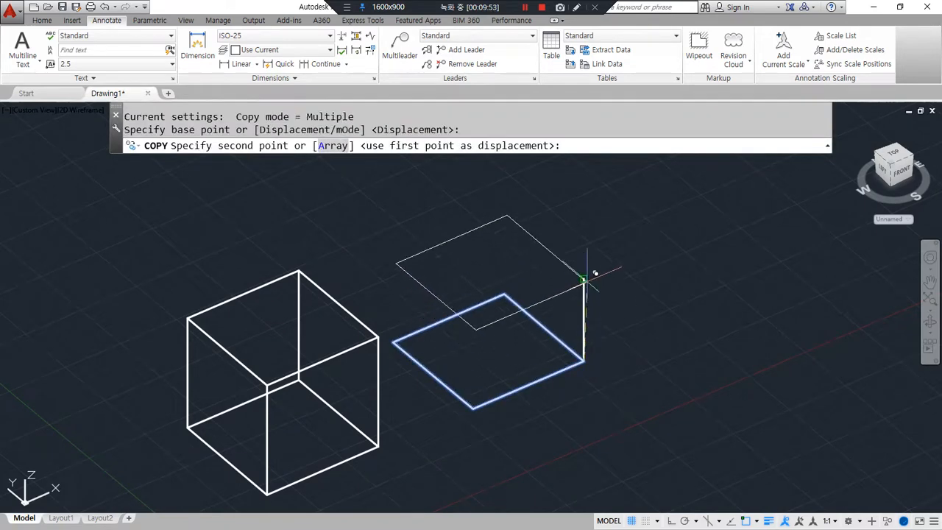
{"action": "left_click", "coordinate": [585, 279]}
{"action": "key", "text": "Return"}
Step: Copy the freehand line from its lower end to the other three corners of the second base square
{"action": "type", "text": "cp"}
{"action": "key", "text": "Return"}
{"action": "left_click", "coordinate": [582, 318]}
{"action": "key", "text": "Return"}
{"action": "left_click", "coordinate": [584, 361]}
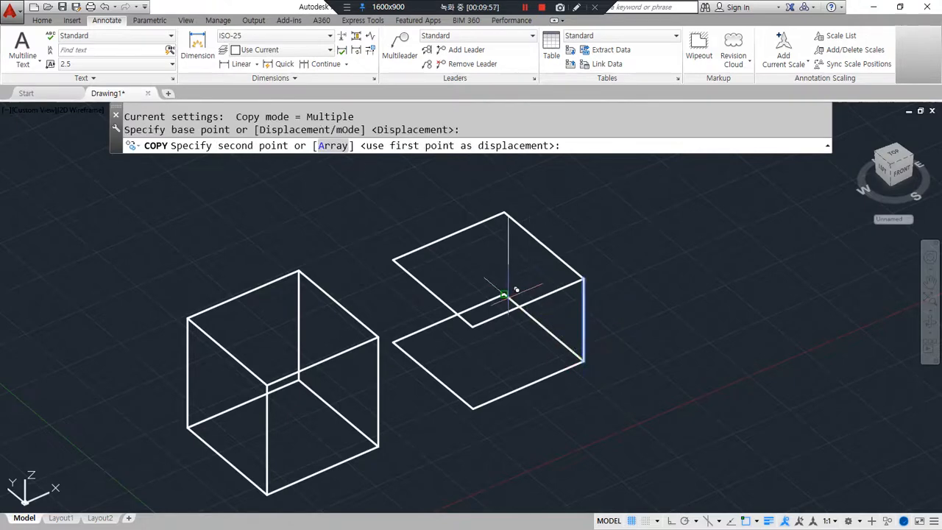
{"action": "left_click", "coordinate": [504, 294]}
{"action": "left_click", "coordinate": [393, 342]}
{"action": "left_click", "coordinate": [473, 408]}
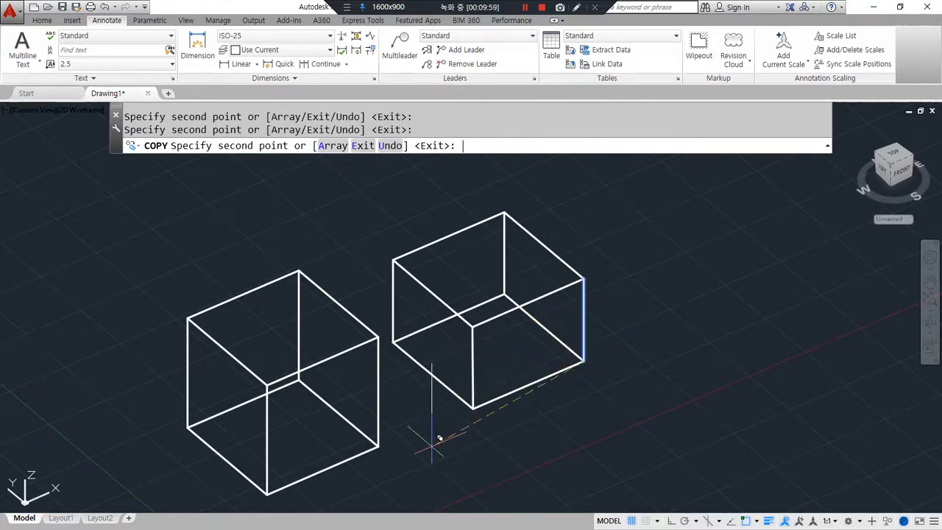
Step: Examine the two wireframe boxes from the top view and several orbited angles to compare their vertical edges
{"action": "key", "text": "Return"}
{"action": "mouse_move", "coordinate": [470, 432]}
{"action": "left_mouse_down"}
{"action": "mouse_move", "coordinate": [637, 307]}
{"action": "mouse_move", "coordinate": [522, 436]}
{"action": "left_mouse_up"}
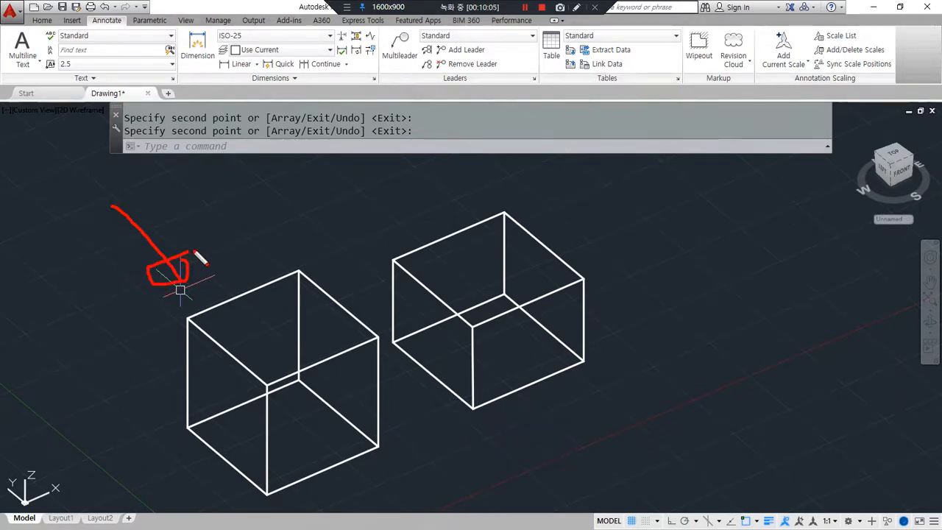
{"action": "mouse_move", "coordinate": [634, 155]}
{"action": "left_mouse_down"}
{"action": "mouse_move", "coordinate": [564, 213]}
{"action": "mouse_move", "coordinate": [562, 197]}
{"action": "left_mouse_up"}
{"action": "key", "text": "Escape"}
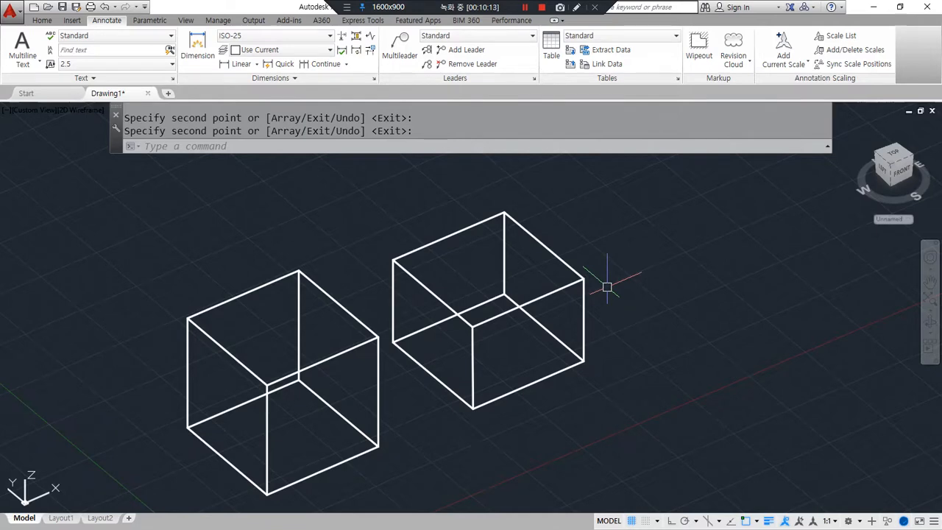
{"action": "middle_click_drag", "start_coordinate": [606, 287], "coordinate": [572, 374], "text": "shift"}
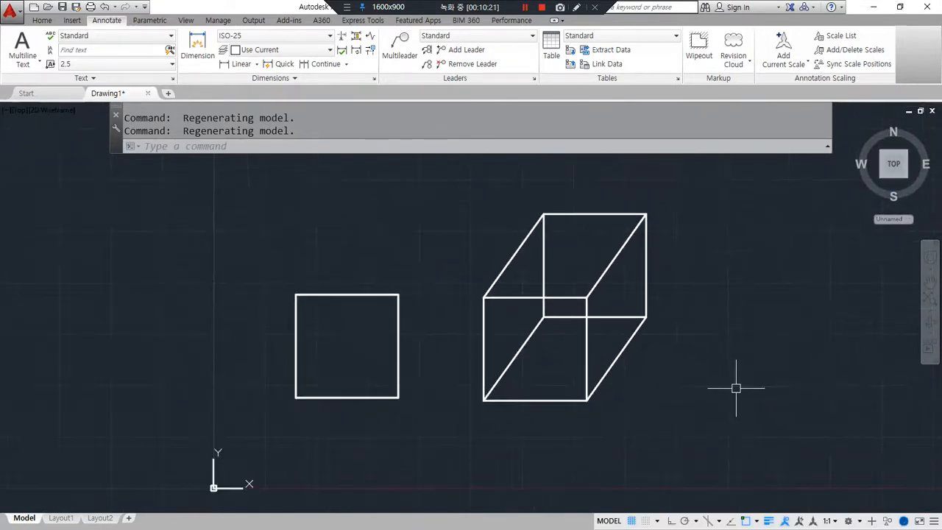
{"action": "left_click_drag", "start_coordinate": [398, 479], "coordinate": [457, 417]}
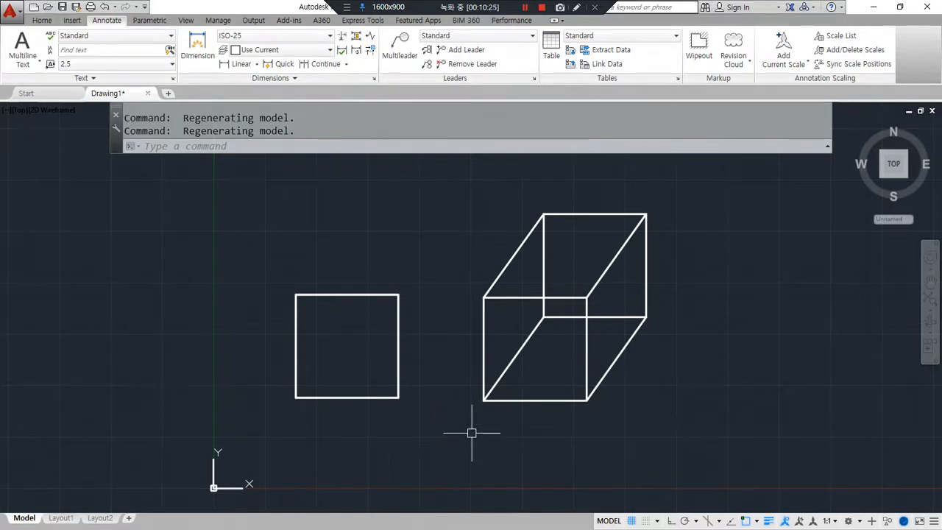
{"action": "mouse_move", "coordinate": [464, 437]}
{"action": "middle_mouse_down", "text": "shift"}
{"action": "mouse_move", "coordinate": [485, 413]}
{"action": "mouse_move", "coordinate": [486, 370]}
{"action": "mouse_move", "coordinate": [505, 359]}
{"action": "mouse_move", "coordinate": [502, 368]}
{"action": "mouse_move", "coordinate": [498, 361]}
{"action": "middle_mouse_up", "text": "shift"}
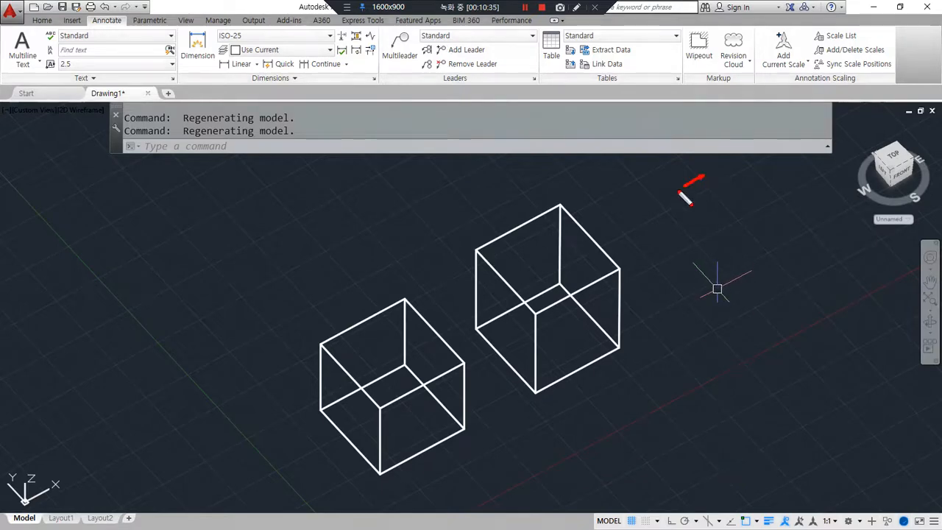
{"action": "left_click_drag", "start_coordinate": [705, 177], "coordinate": [610, 216]}
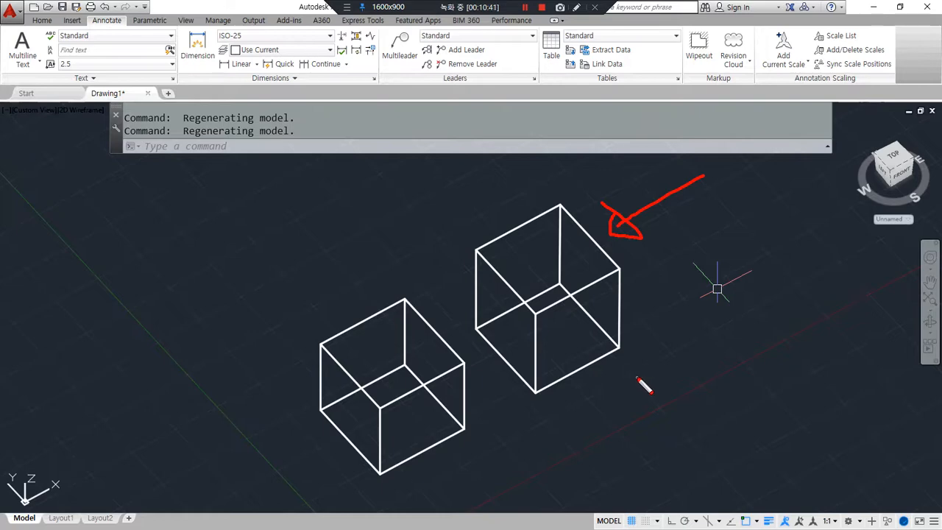
{"action": "mouse_move", "coordinate": [603, 417]}
{"action": "middle_mouse_down", "text": "shift"}
{"action": "mouse_move", "coordinate": [500, 419]}
{"action": "mouse_move", "coordinate": [454, 391]}
{"action": "mouse_move", "coordinate": [404, 335]}
{"action": "mouse_move", "coordinate": [529, 405]}
{"action": "mouse_move", "coordinate": [516, 412]}
{"action": "middle_mouse_up", "text": "shift"}
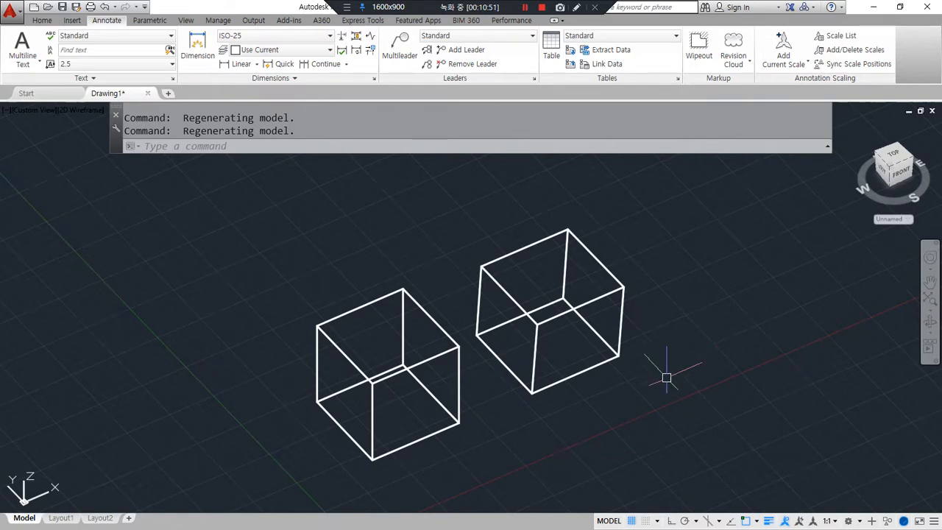
{"action": "middle_click_drag", "start_coordinate": [521, 410], "coordinate": [563, 378], "text": "shift"}
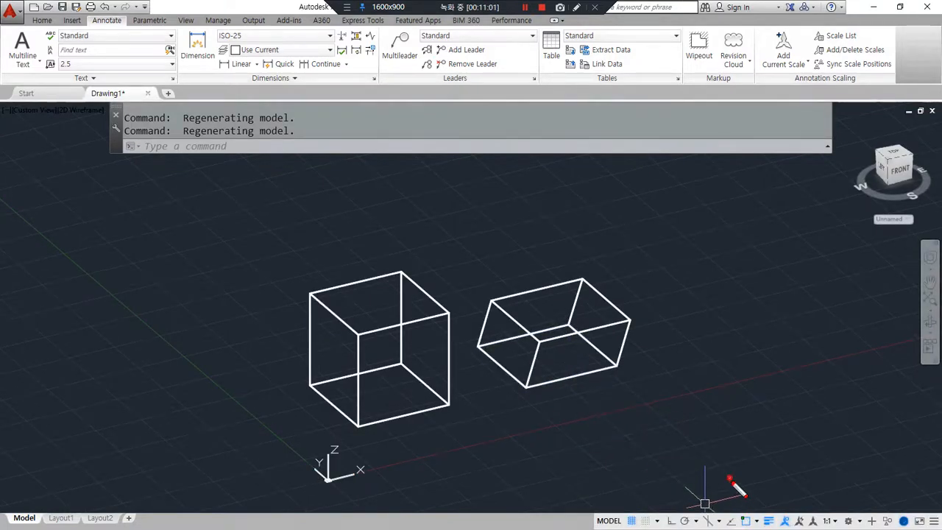
{"action": "left_click", "coordinate": [684, 519]}
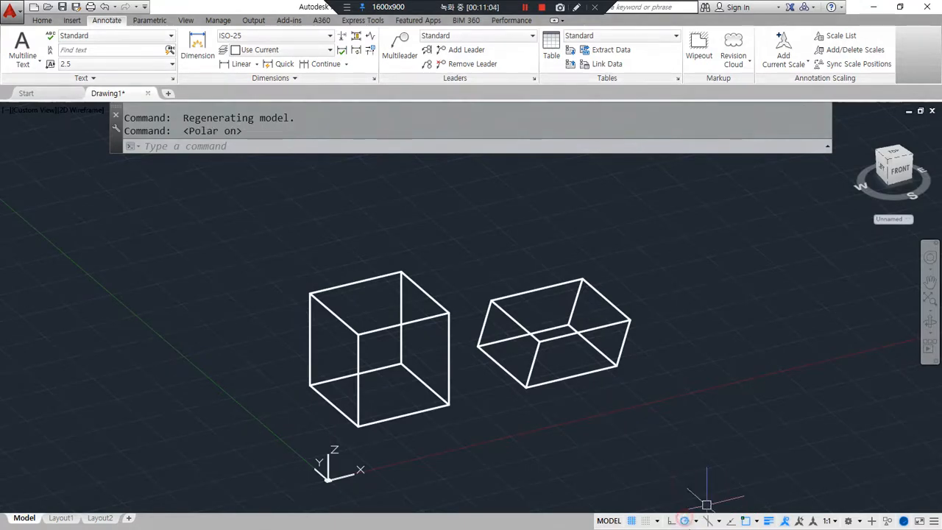
{"action": "left_click", "coordinate": [732, 521]}
{"action": "middle_click_drag", "start_coordinate": [729, 317], "coordinate": [549, 351]}
{"action": "type", "text": "rec"}
{"action": "key", "text": "Return"}
{"action": "left_click", "coordinate": [502, 365]}
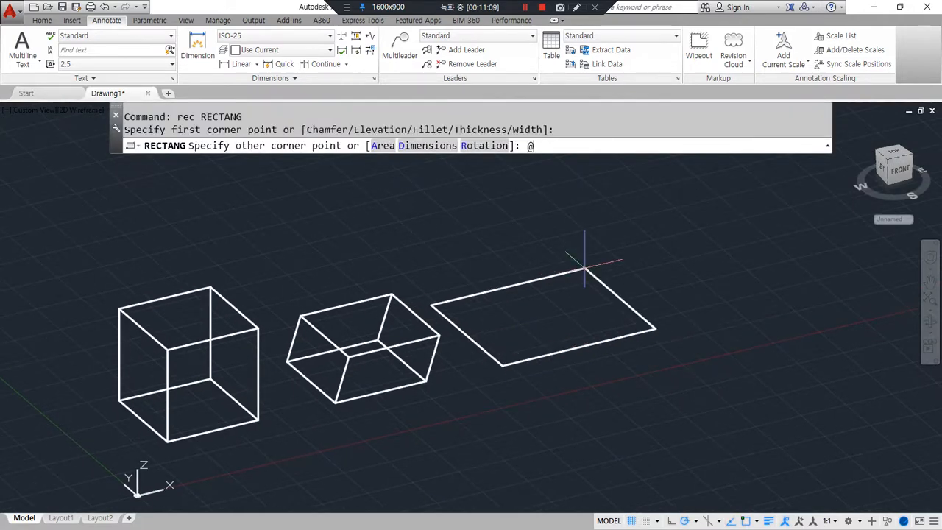
{"action": "type", "text": "@100,100"}
{"action": "key", "text": "Return"}
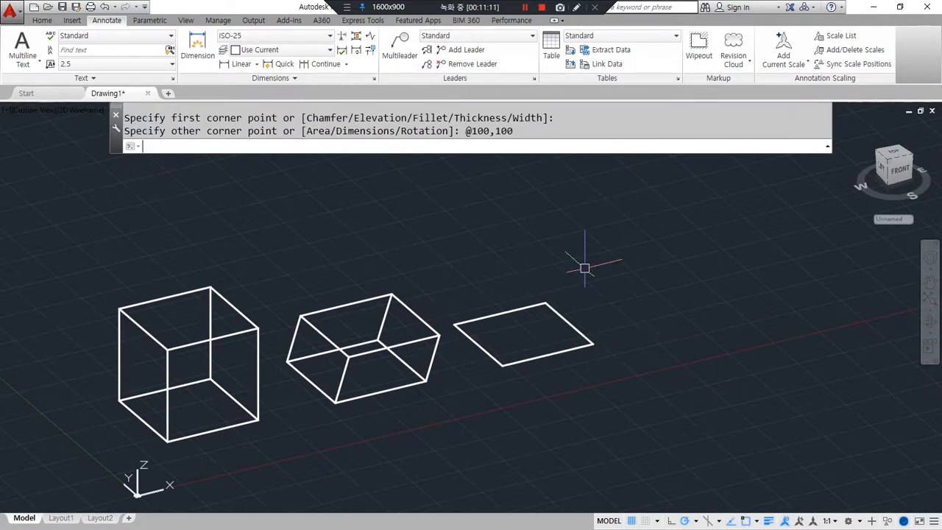
Step: Draw a 100-unit line along the polar +Z direction from the third square's right corner
{"action": "type", "text": "l"}
{"action": "key", "text": "Return"}
{"action": "left_click", "coordinate": [593, 343]}
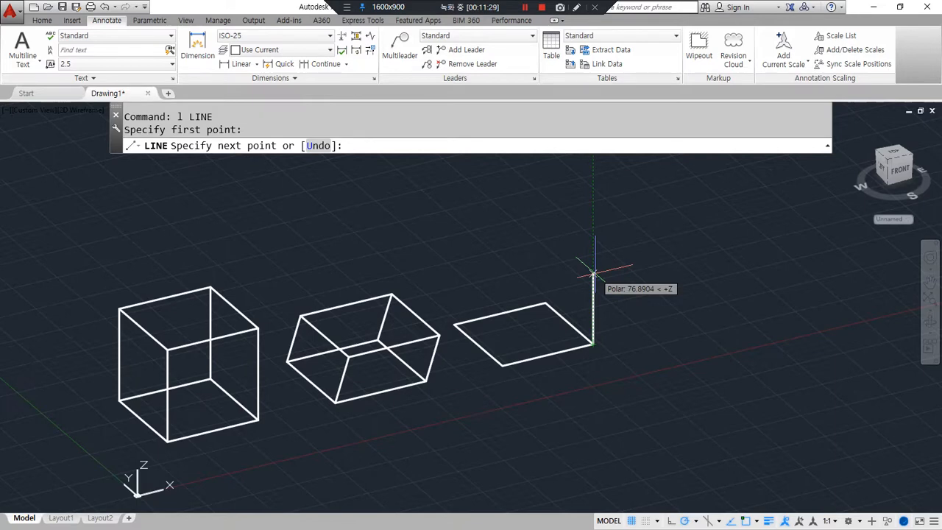
{"action": "type", "text": "100"}
{"action": "key", "text": "Return"}
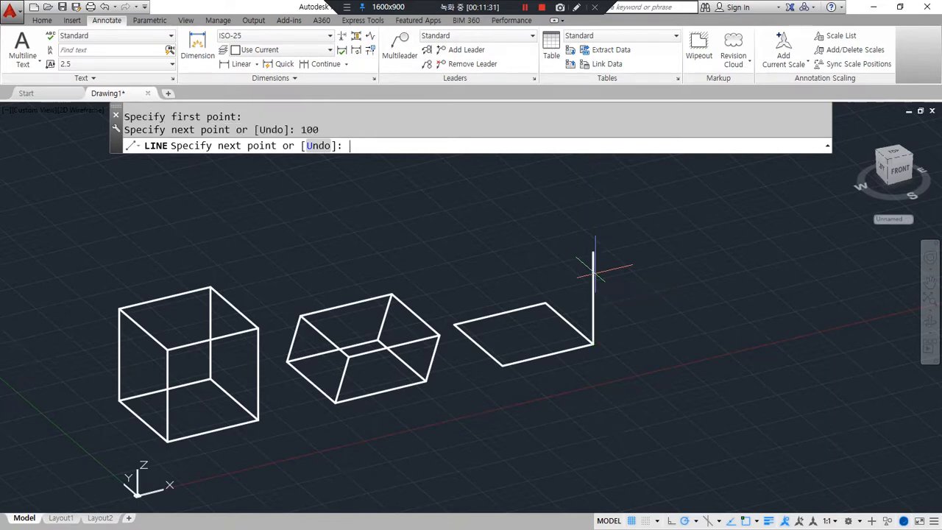
{"action": "mouse_move", "coordinate": [626, 437]}
{"action": "middle_mouse_down", "text": "shift"}
{"action": "mouse_move", "coordinate": [538, 393]}
{"action": "mouse_move", "coordinate": [481, 349]}
{"action": "mouse_move", "coordinate": [484, 362]}
{"action": "mouse_move", "coordinate": [552, 378]}
{"action": "mouse_move", "coordinate": [554, 410]}
{"action": "middle_mouse_up", "text": "shift"}
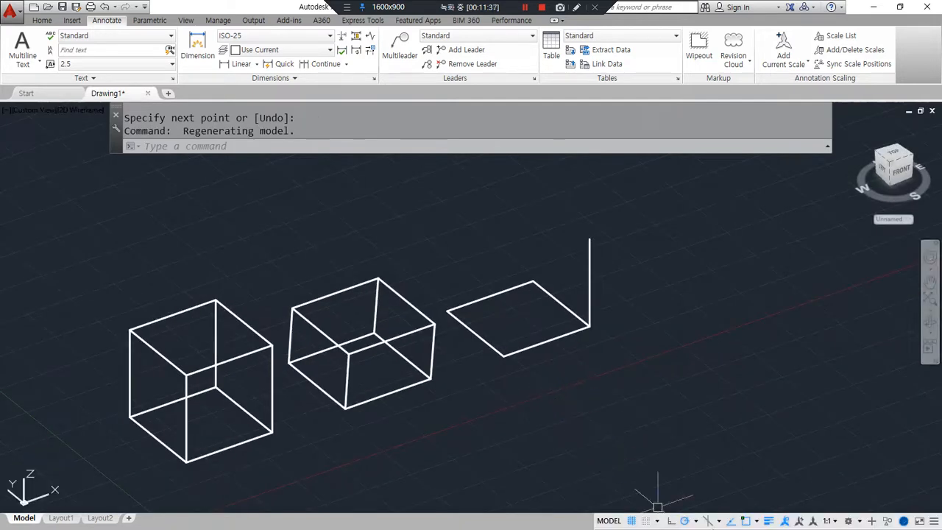
{"action": "mouse_move", "coordinate": [654, 371]}
{"action": "left_mouse_down"}
{"action": "mouse_move", "coordinate": [591, 370]}
{"action": "mouse_move", "coordinate": [654, 373]}
{"action": "left_mouse_up"}
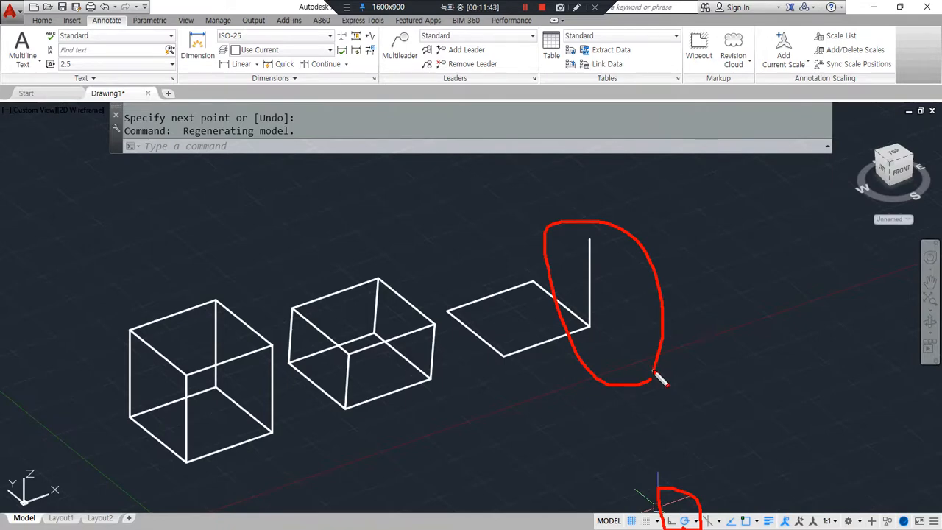
{"action": "key", "text": "Escape"}
Step: Draw a second 100-unit line along +Z from the third square's front corner
{"action": "type", "text": "l"}
{"action": "key", "text": "Return"}
{"action": "left_click", "coordinate": [504, 356]}
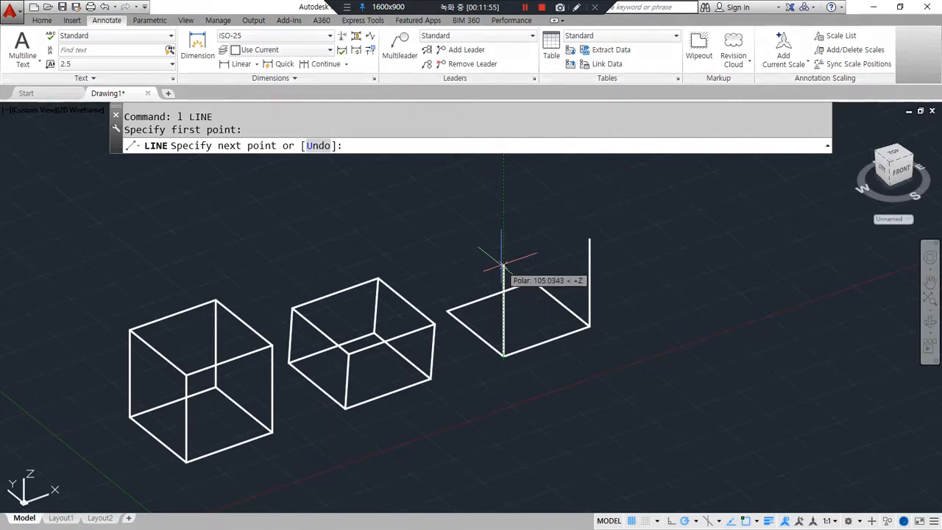
{"action": "type", "text": "100"}
{"action": "key", "text": "Return"}
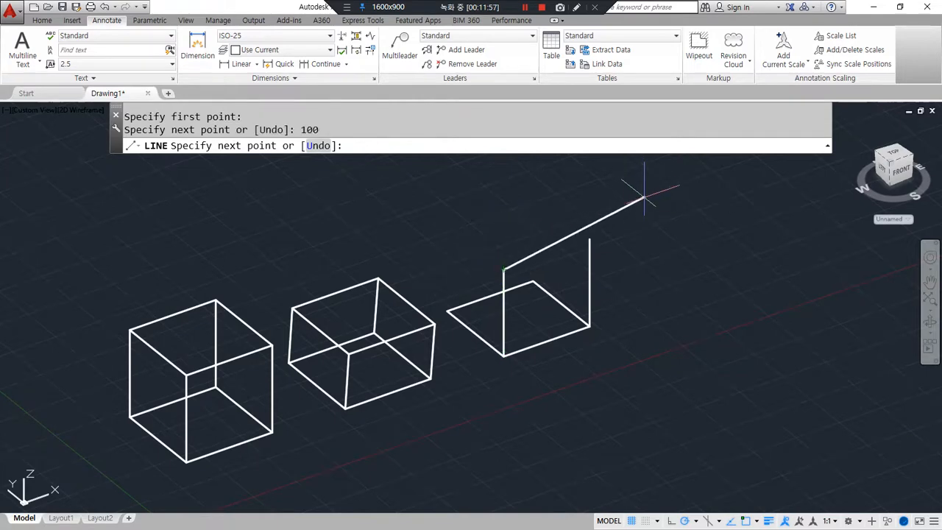
{"action": "key", "text": "Return"}
Step: Copy the third square from the lower end of the right vertical line to its upper end
{"action": "type", "text": "cp"}
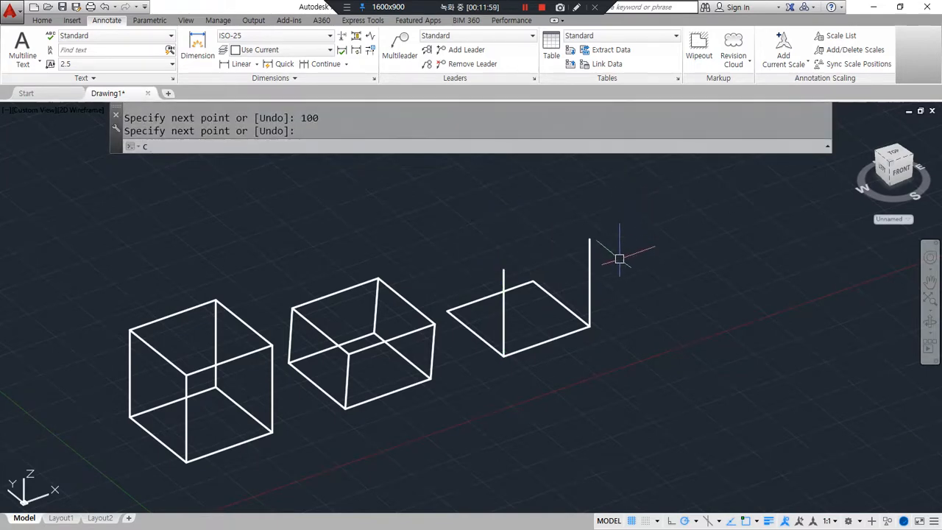
{"action": "key", "text": "Return"}
{"action": "left_click", "coordinate": [581, 335]}
{"action": "key", "text": "Return"}
{"action": "left_click", "coordinate": [589, 325]}
{"action": "left_click", "coordinate": [590, 240]}
{"action": "key", "text": "Return"}
Step: Copy the right vertical line from its lower end to the two remaining corners of the third base square
{"action": "key", "text": "Return"}
{"action": "left_click", "coordinate": [605, 280]}
{"action": "left_click", "coordinate": [559, 267]}
{"action": "key", "text": "Return"}
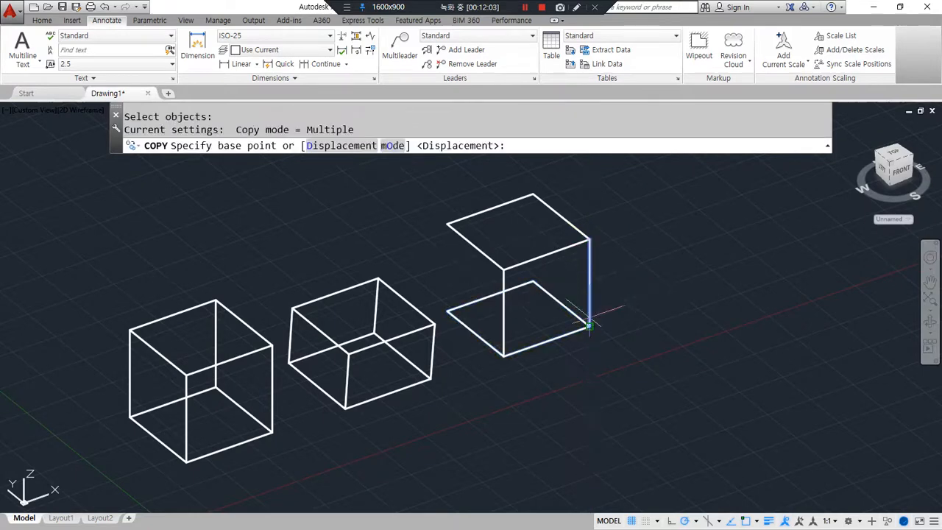
{"action": "left_click", "coordinate": [589, 324]}
{"action": "left_click", "coordinate": [447, 310]}
{"action": "middle_click_drag", "start_coordinate": [447, 311], "coordinate": [530, 381], "text": "shift"}
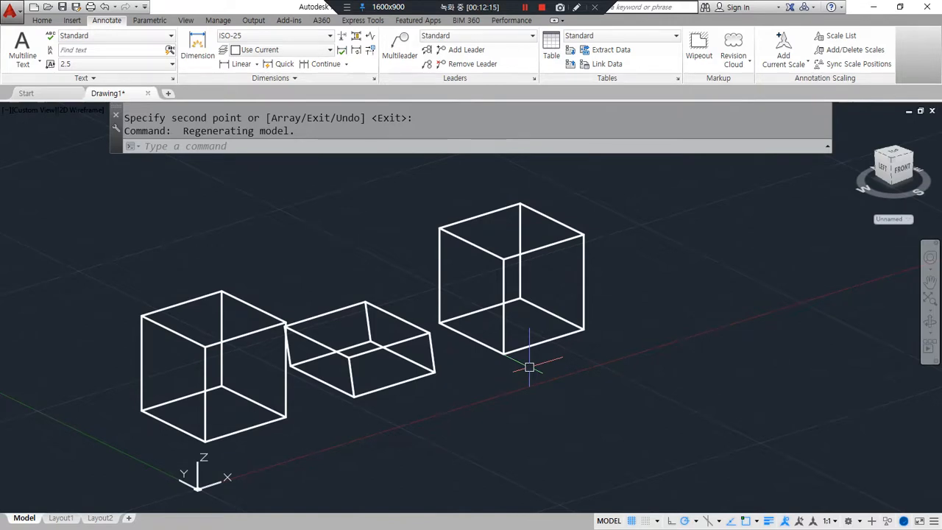
{"action": "mouse_move", "coordinate": [546, 396]}
{"action": "left_mouse_down"}
{"action": "mouse_move", "coordinate": [506, 404]}
{"action": "mouse_move", "coordinate": [563, 220]}
{"action": "mouse_move", "coordinate": [557, 391]}
{"action": "left_mouse_up"}
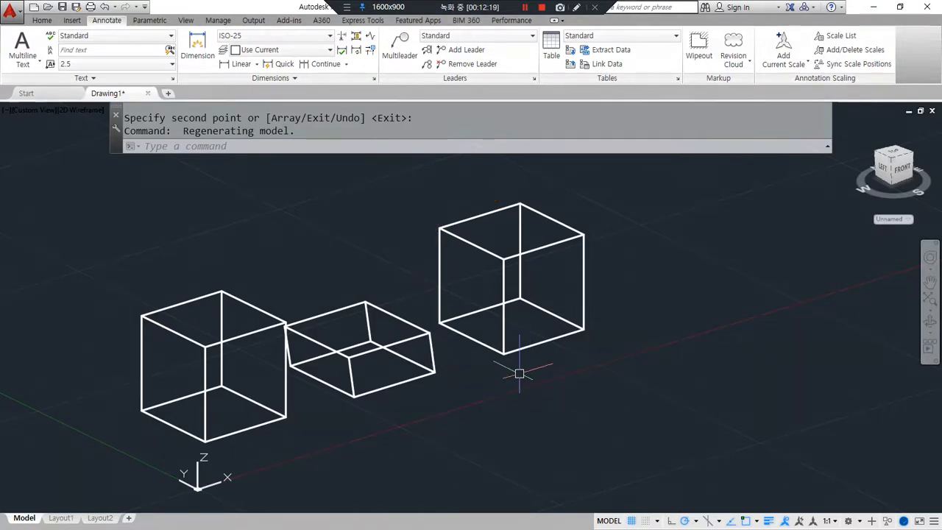
Step: Switch to the Notepad lecture notes and review the definitions of UCS and WCS in section 4
{"action": "key", "text": "alt+Tab"}
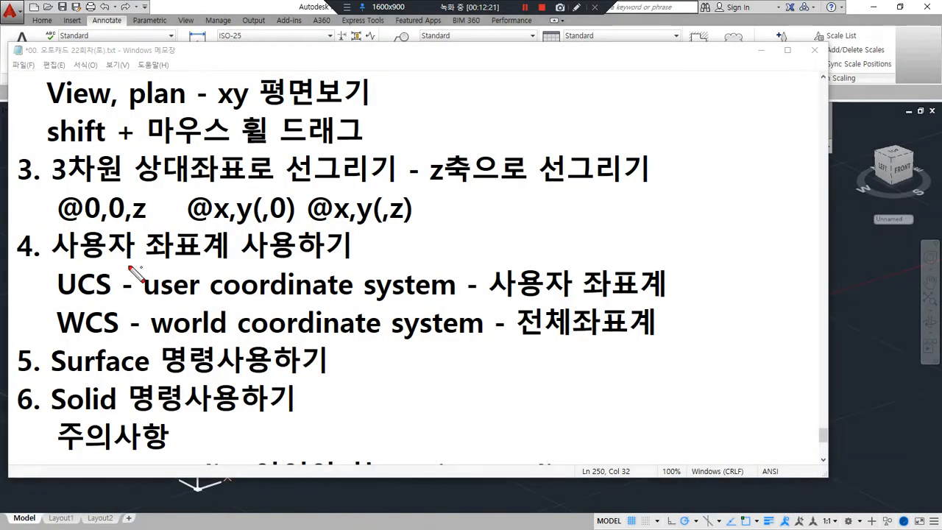
{"action": "mouse_move", "coordinate": [51, 267]}
{"action": "left_mouse_down"}
{"action": "mouse_move", "coordinate": [41, 327]}
{"action": "mouse_move", "coordinate": [122, 312]}
{"action": "mouse_move", "coordinate": [74, 263]}
{"action": "mouse_move", "coordinate": [60, 265]}
{"action": "left_mouse_up"}
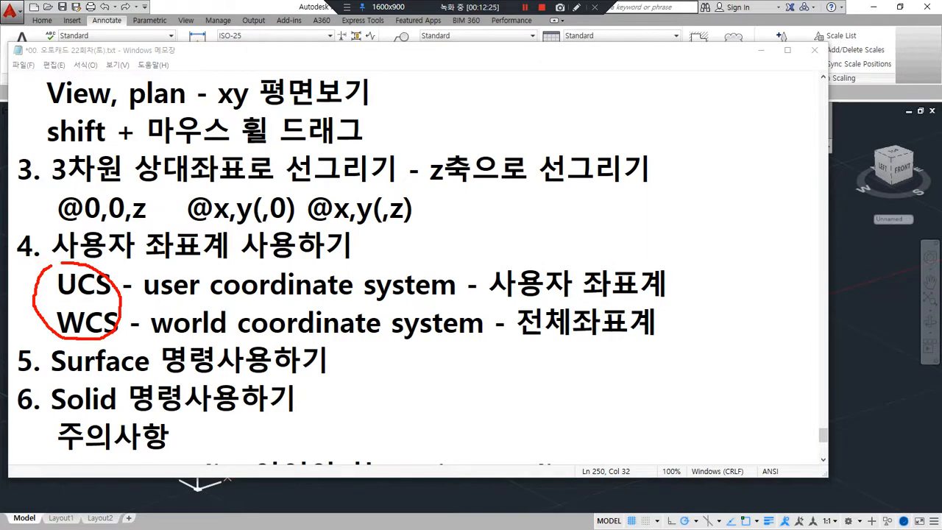
{"action": "left_click_drag", "start_coordinate": [144, 298], "coordinate": [452, 302]}
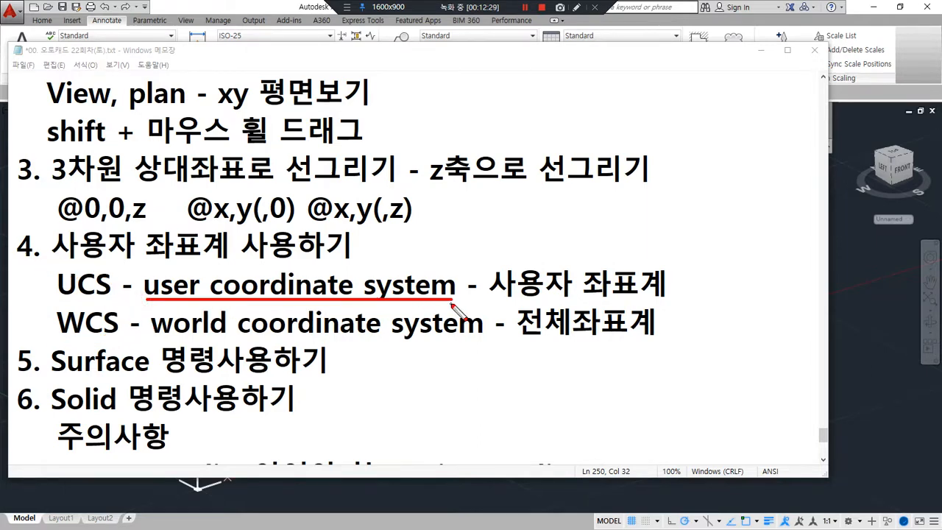
{"action": "left_click_drag", "start_coordinate": [152, 339], "coordinate": [460, 340]}
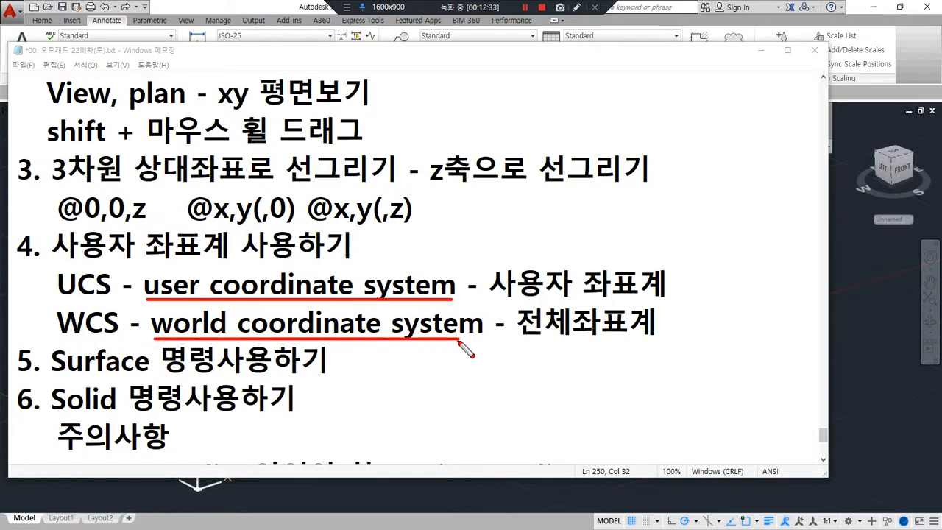
{"action": "mouse_move", "coordinate": [187, 296]}
{"action": "left_mouse_down"}
{"action": "mouse_move", "coordinate": [180, 278]}
{"action": "mouse_move", "coordinate": [199, 296]}
{"action": "left_mouse_up"}
{"action": "mouse_move", "coordinate": [269, 302]}
{"action": "left_mouse_down"}
{"action": "mouse_move", "coordinate": [224, 317]}
{"action": "mouse_move", "coordinate": [272, 271]}
{"action": "mouse_move", "coordinate": [357, 293]}
{"action": "mouse_move", "coordinate": [366, 281]}
{"action": "mouse_move", "coordinate": [455, 293]}
{"action": "mouse_move", "coordinate": [448, 301]}
{"action": "left_mouse_up"}
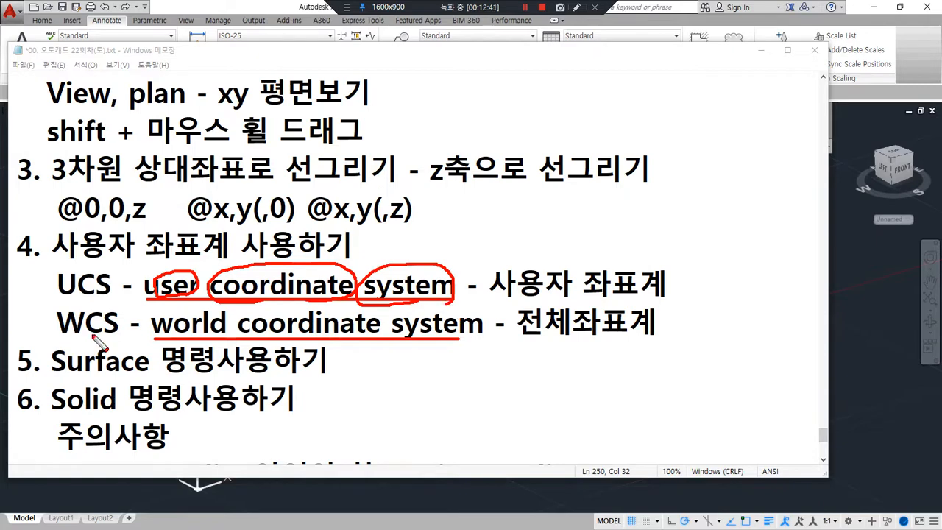
{"action": "mouse_move", "coordinate": [168, 338]}
{"action": "left_mouse_down"}
{"action": "mouse_move", "coordinate": [221, 321]}
{"action": "mouse_move", "coordinate": [209, 339]}
{"action": "left_mouse_up"}
{"action": "mouse_move", "coordinate": [294, 336]}
{"action": "left_mouse_down"}
{"action": "mouse_move", "coordinate": [248, 333]}
{"action": "mouse_move", "coordinate": [382, 333]}
{"action": "mouse_move", "coordinate": [380, 341]}
{"action": "left_mouse_up"}
{"action": "left_click_drag", "start_coordinate": [466, 340], "coordinate": [477, 341]}
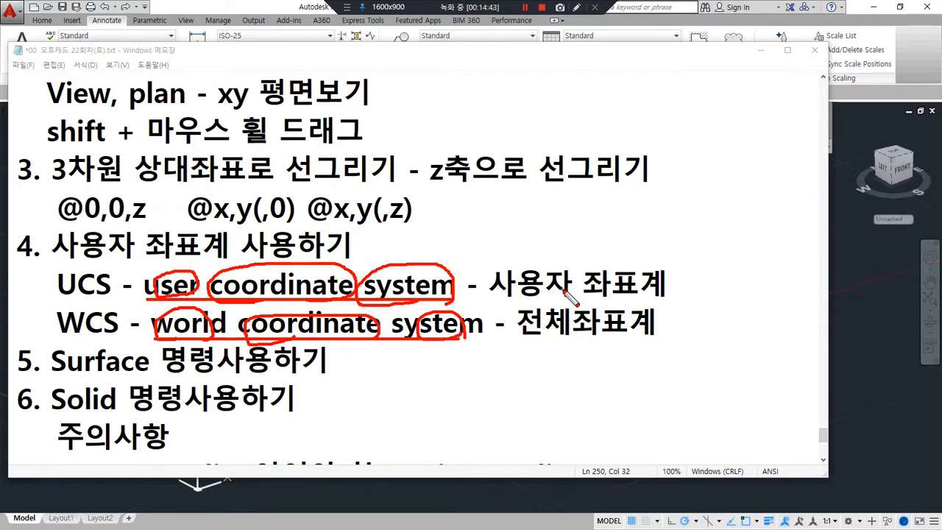
{"action": "key", "text": "Escape"}
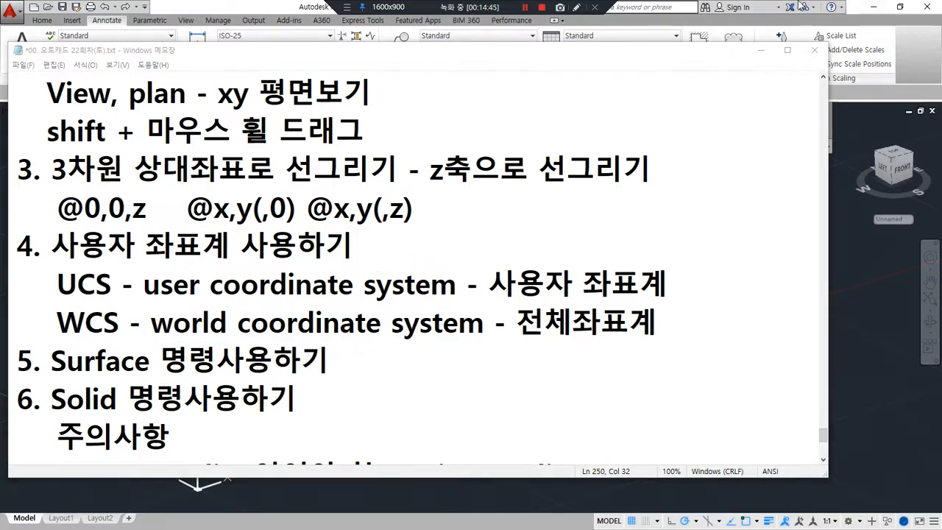
Step: Switch back to AutoCAD and draw a diagonal line across the first box's base from the back corner to the front corner
{"action": "left_click", "coordinate": [247, 5]}
{"action": "scroll", "coordinate": [211, 427], "scroll_direction": "up", "scroll_amount": 3}
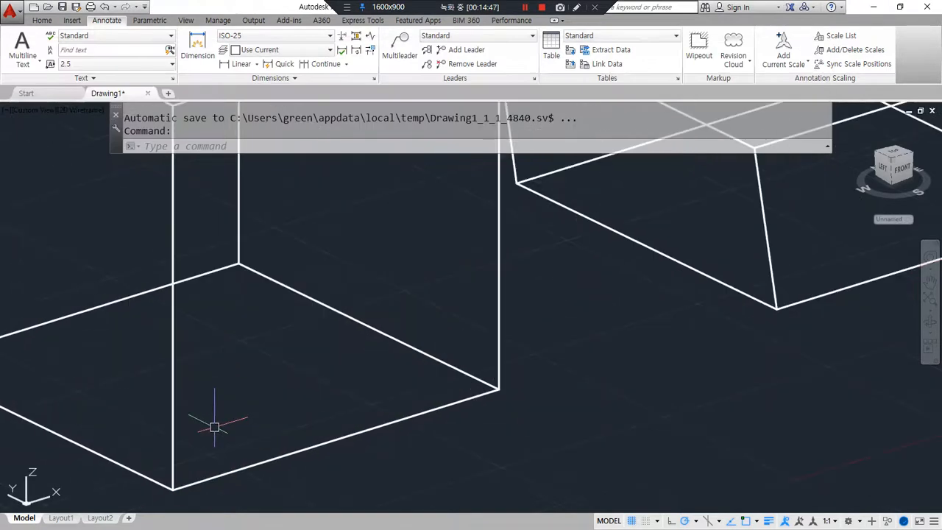
{"action": "scroll", "coordinate": [326, 368], "scroll_direction": "down", "scroll_amount": 2}
{"action": "middle_click_drag", "start_coordinate": [353, 360], "coordinate": [336, 385], "text": "shift"}
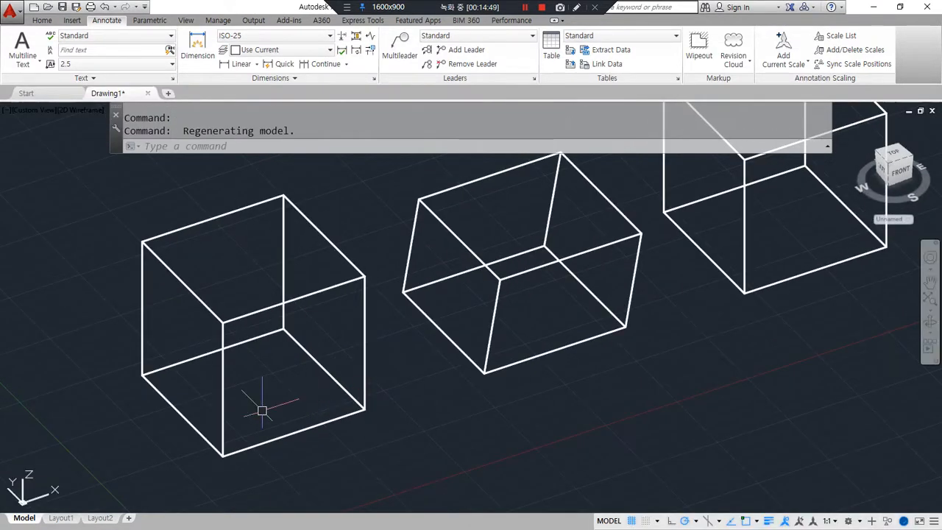
{"action": "mouse_move", "coordinate": [269, 424]}
{"action": "left_mouse_down"}
{"action": "mouse_move", "coordinate": [274, 361]}
{"action": "mouse_move", "coordinate": [362, 331]}
{"action": "left_mouse_up"}
{"action": "left_click_drag", "start_coordinate": [217, 262], "coordinate": [256, 308]}
{"action": "key", "text": "Escape"}
{"action": "scroll", "coordinate": [266, 360], "scroll_direction": "up", "scroll_amount": 2}
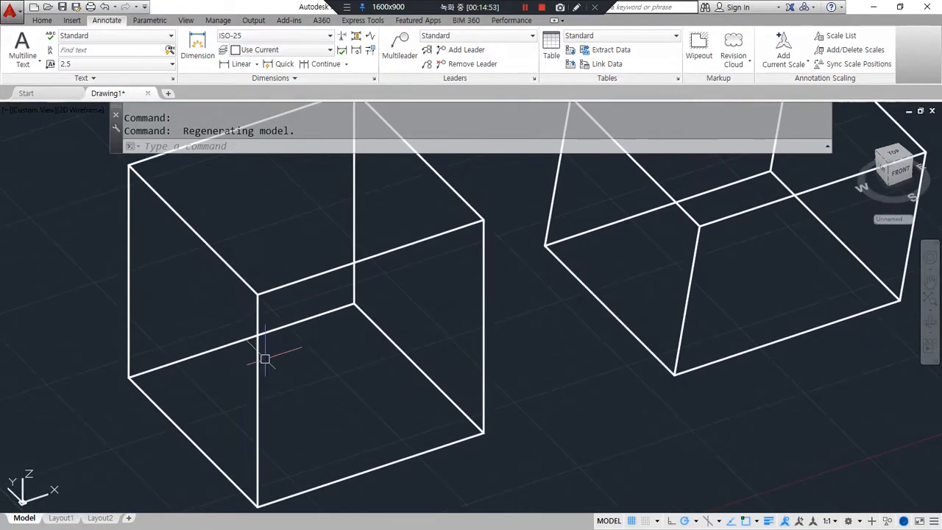
{"action": "type", "text": "l"}
{"action": "key", "text": "Return"}
{"action": "left_click", "coordinate": [354, 304]}
{"action": "left_click", "coordinate": [257, 505]}
{"action": "key", "text": "Return"}
Step: Draw a circle of radius 20 centred on the midpoint of the base diagonal
{"action": "type", "text": "c"}
{"action": "key", "text": "Return"}
{"action": "left_click", "coordinate": [307, 405]}
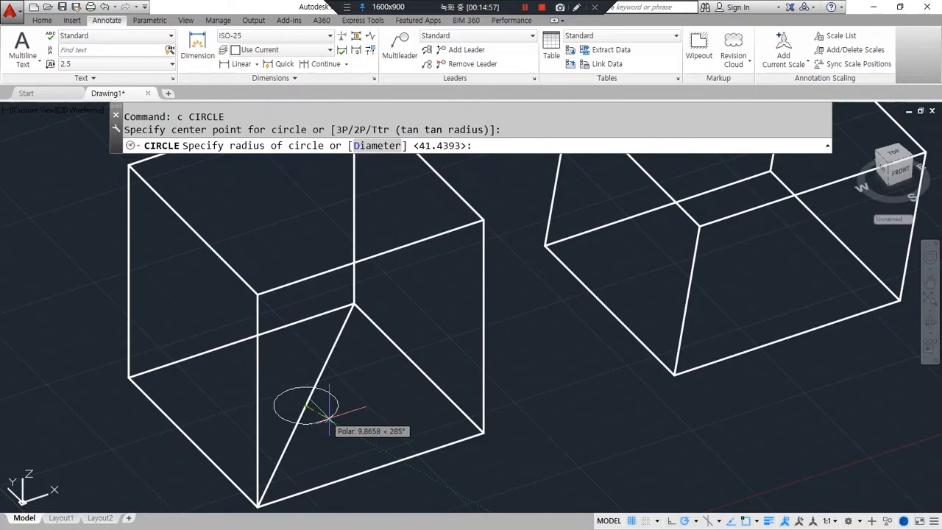
{"action": "type", "text": "20"}
{"action": "key", "text": "Return"}
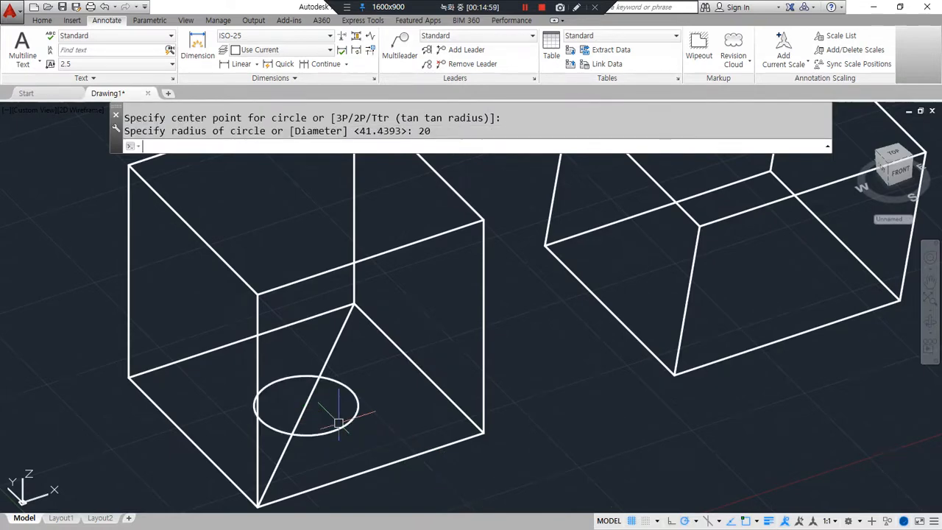
Step: Erase the diagonal line on the first box's base
{"action": "left_click", "coordinate": [309, 401]}
{"action": "type", "text": "e"}
{"action": "key", "text": "Return"}
Step: Copy the base circle vertically to the top face of the first box, using its lower and upper right front corners as reference points
{"action": "mouse_move", "coordinate": [309, 397]}
{"action": "middle_mouse_down", "text": "shift"}
{"action": "mouse_move", "coordinate": [313, 364]}
{"action": "mouse_move", "coordinate": [301, 431]}
{"action": "mouse_move", "coordinate": [326, 351]}
{"action": "mouse_move", "coordinate": [309, 406]}
{"action": "middle_mouse_up", "text": "shift"}
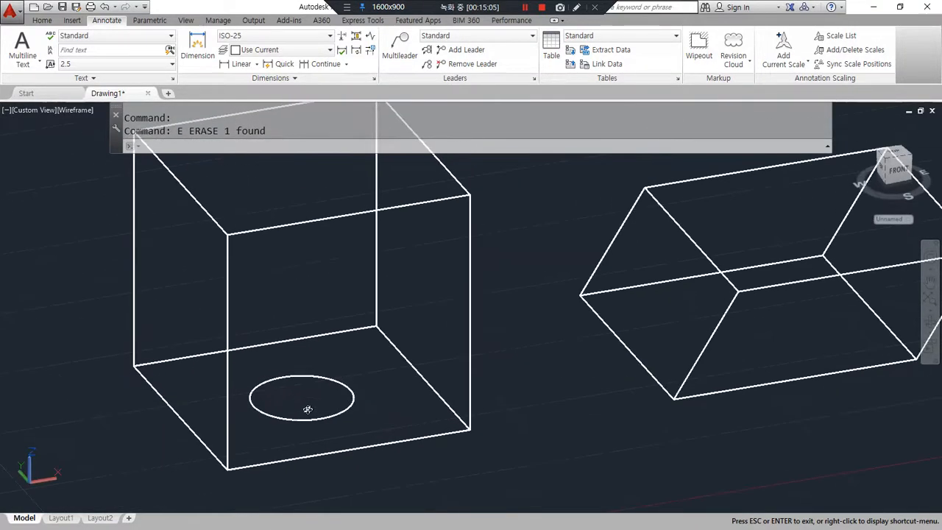
{"action": "type", "text": "cp"}
{"action": "key", "text": "Return"}
{"action": "left_click", "coordinate": [348, 409]}
{"action": "key", "text": "Return"}
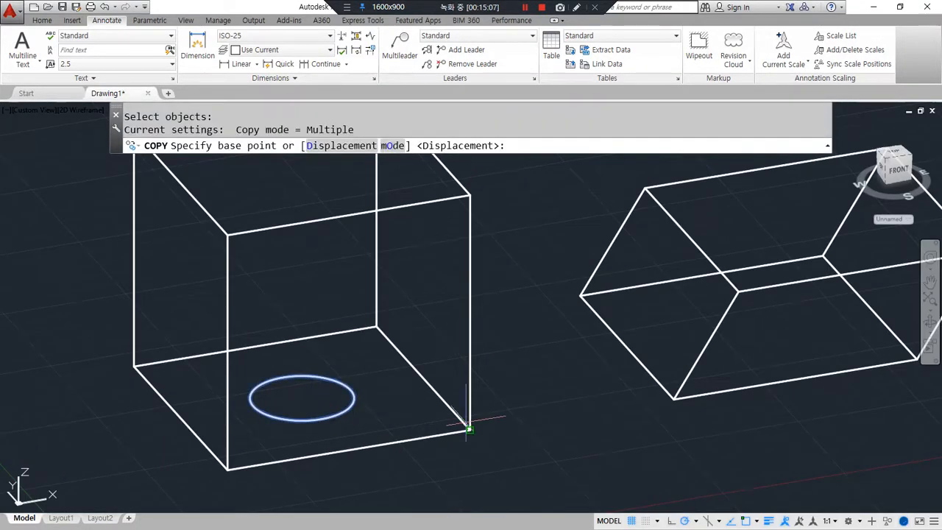
{"action": "left_click", "coordinate": [470, 429]}
{"action": "left_click", "coordinate": [471, 195]}
{"action": "key", "text": "Return"}
{"action": "middle_click_drag", "start_coordinate": [383, 286], "coordinate": [378, 304], "text": "shift"}
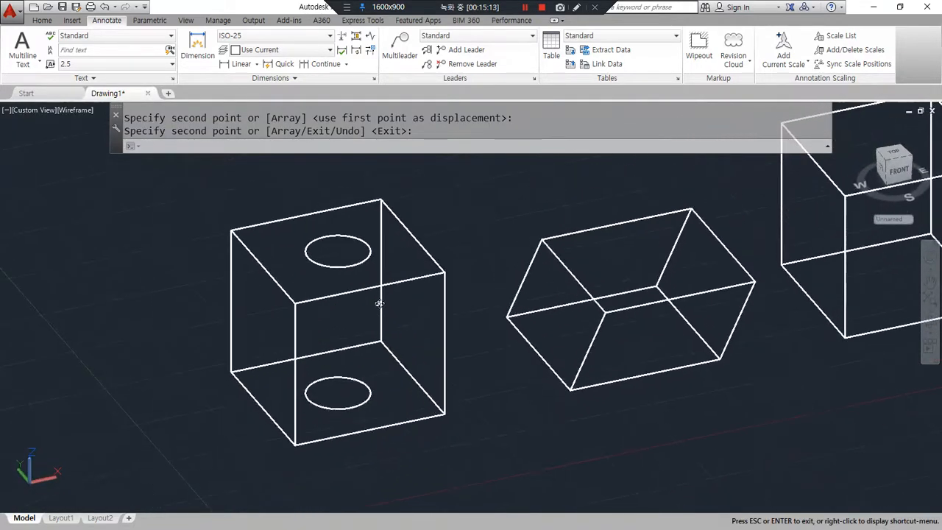
{"action": "left_click_drag", "start_coordinate": [310, 314], "coordinate": [295, 334]}
{"action": "mouse_move", "coordinate": [351, 295]}
{"action": "left_mouse_down"}
{"action": "mouse_move", "coordinate": [307, 388]}
{"action": "mouse_move", "coordinate": [321, 408]}
{"action": "left_mouse_up"}
{"action": "left_click_drag", "start_coordinate": [400, 287], "coordinate": [331, 416]}
{"action": "left_click_drag", "start_coordinate": [414, 321], "coordinate": [368, 419]}
{"action": "left_click_drag", "start_coordinate": [446, 346], "coordinate": [407, 422]}
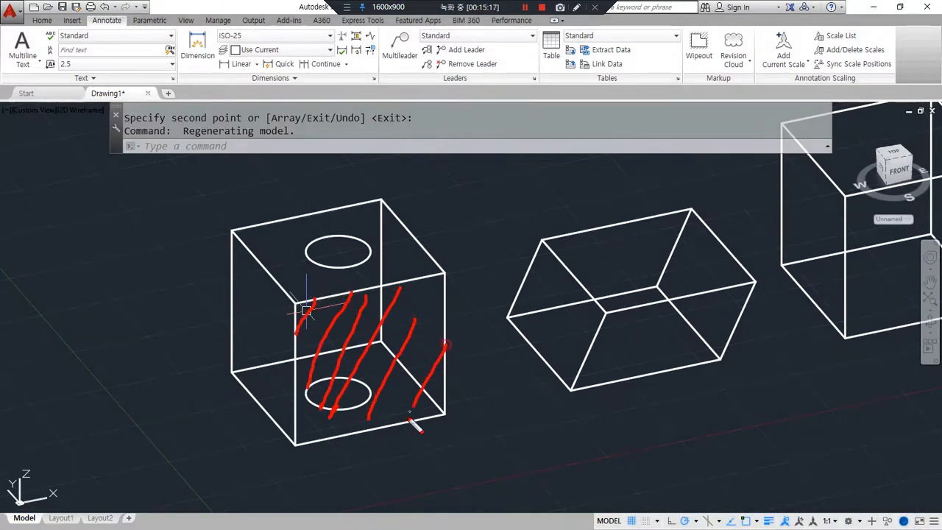
{"action": "left_click_drag", "start_coordinate": [394, 289], "coordinate": [425, 337]}
{"action": "left_click_drag", "start_coordinate": [362, 298], "coordinate": [438, 384]}
{"action": "left_click_drag", "start_coordinate": [338, 307], "coordinate": [421, 388]}
{"action": "left_click_drag", "start_coordinate": [309, 309], "coordinate": [402, 420]}
{"action": "left_click_drag", "start_coordinate": [314, 349], "coordinate": [373, 413]}
{"action": "left_click_drag", "start_coordinate": [297, 378], "coordinate": [348, 427]}
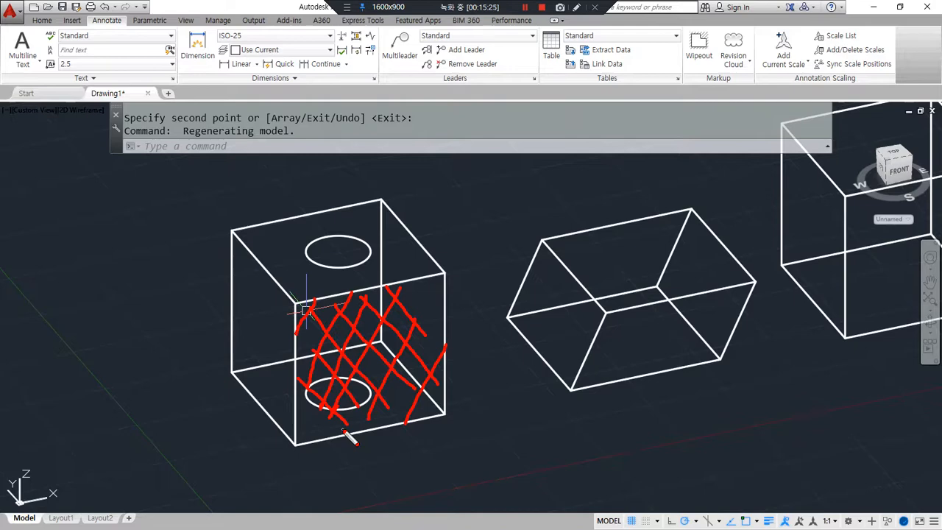
{"action": "key", "text": "Escape"}
Step: Define a three-point UCS on the first box's front face, with its origin at the lower left corner, X along the bottom edge and Y upward
{"action": "type", "text": "u"}
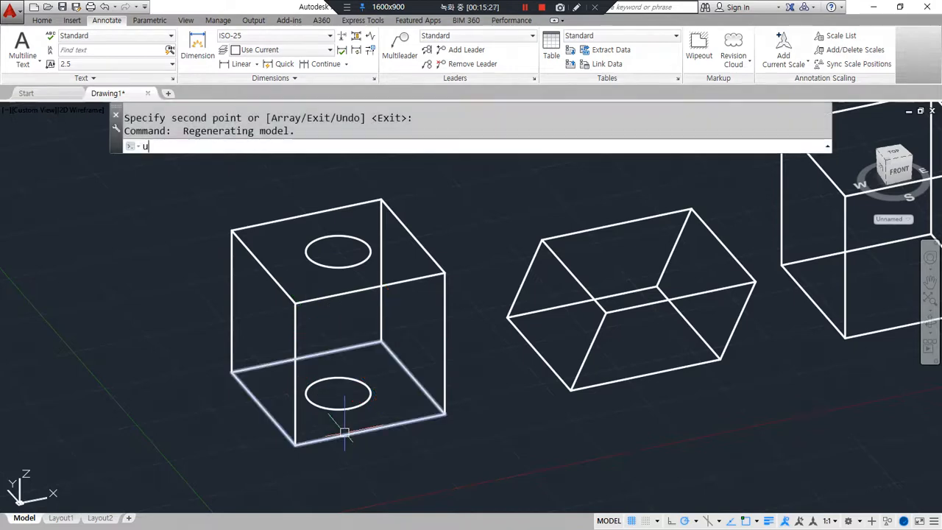
{"action": "type", "text": "cs"}
{"action": "key", "text": "Return"}
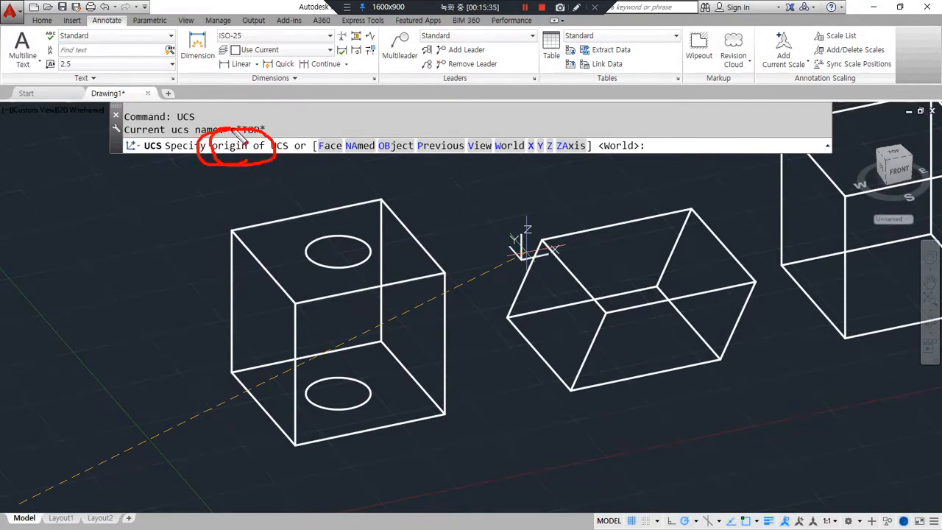
{"action": "key", "text": "Escape"}
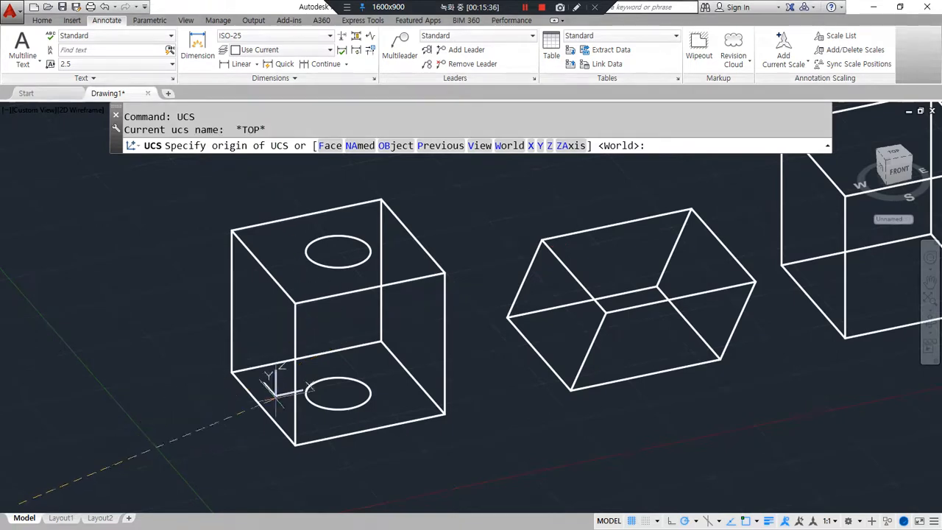
{"action": "left_click", "coordinate": [295, 446]}
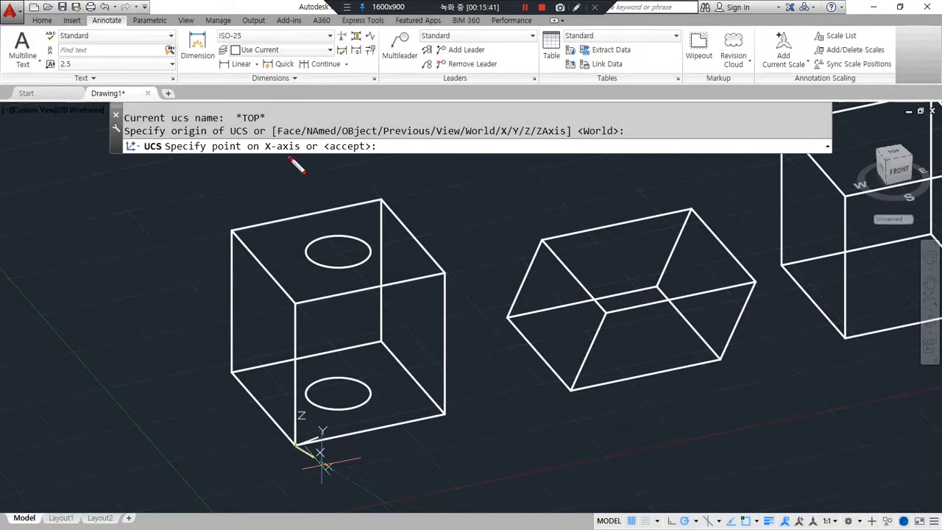
{"action": "key", "text": "Escape"}
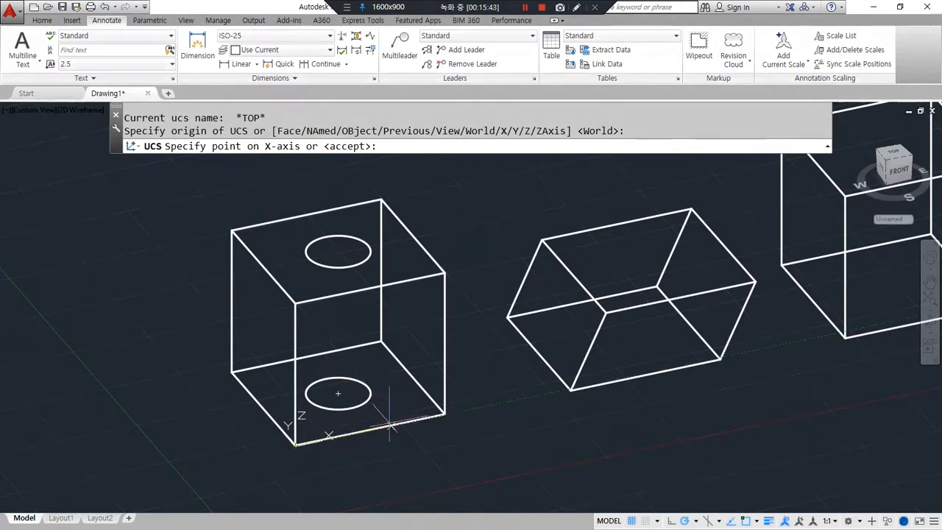
{"action": "left_click", "coordinate": [445, 416]}
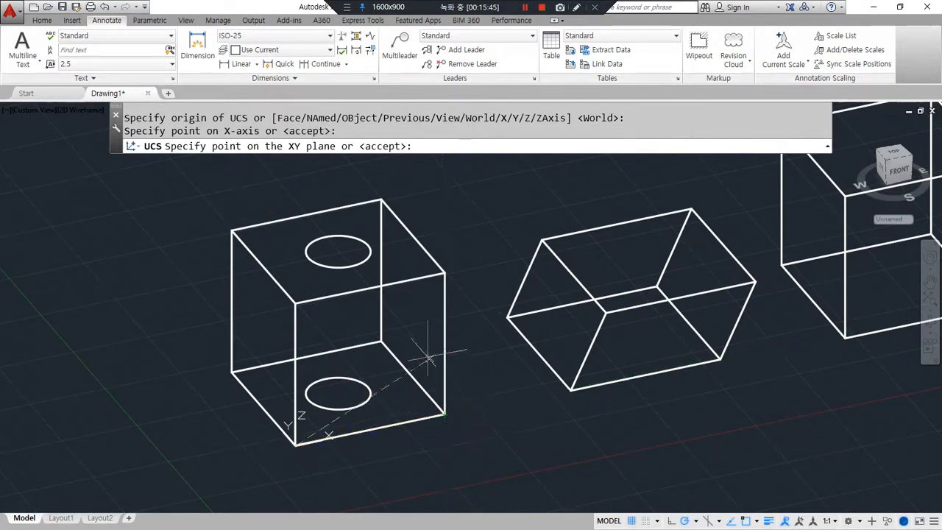
{"action": "left_click", "coordinate": [295, 304]}
{"action": "left_click_drag", "start_coordinate": [274, 439], "coordinate": [361, 469]}
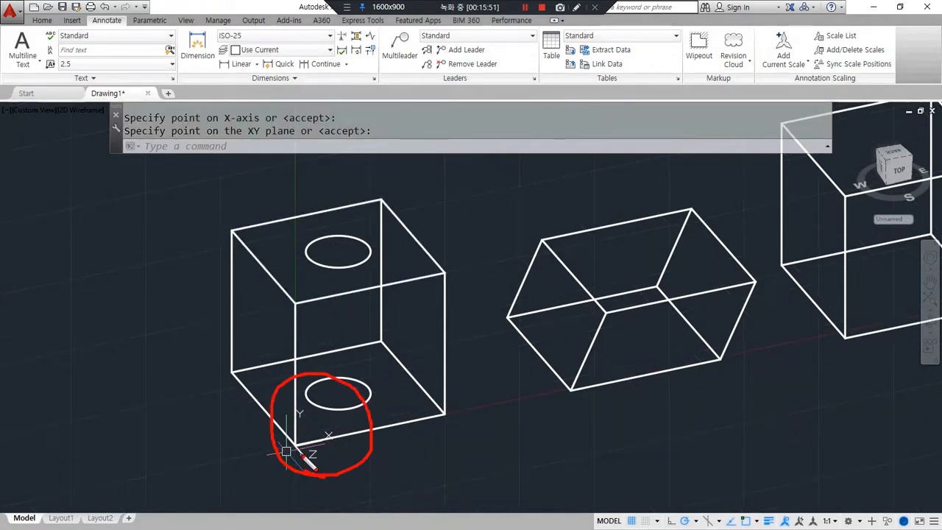
Step: Draw a diagonal line across the first box's front face from the upper right corner to the lower left corner
{"action": "type", "text": "l"}
{"action": "key", "text": "Return"}
{"action": "left_click", "coordinate": [443, 274]}
{"action": "left_click", "coordinate": [296, 444]}
{"action": "key", "text": "Return"}
Step: Draw a circle of radius 20 centred on the front face diagonal's midpoint, and erase the diagonal
{"action": "type", "text": "c"}
{"action": "key", "text": "Return"}
{"action": "left_click", "coordinate": [370, 360]}
{"action": "left_click", "coordinate": [394, 384]}
{"action": "left_click", "coordinate": [412, 309]}
{"action": "type", "text": "e"}
{"action": "key", "text": "Return"}
Step: Copy the front face circle to the opposite back face, using the bottom corners of the left side face as reference points
{"action": "middle_click_drag", "start_coordinate": [316, 442], "coordinate": [279, 415], "text": "shift"}
{"action": "type", "text": "cp"}
{"action": "key", "text": "Return"}
{"action": "left_click", "coordinate": [423, 375]}
{"action": "key", "text": "Return"}
{"action": "left_click", "coordinate": [377, 442]}
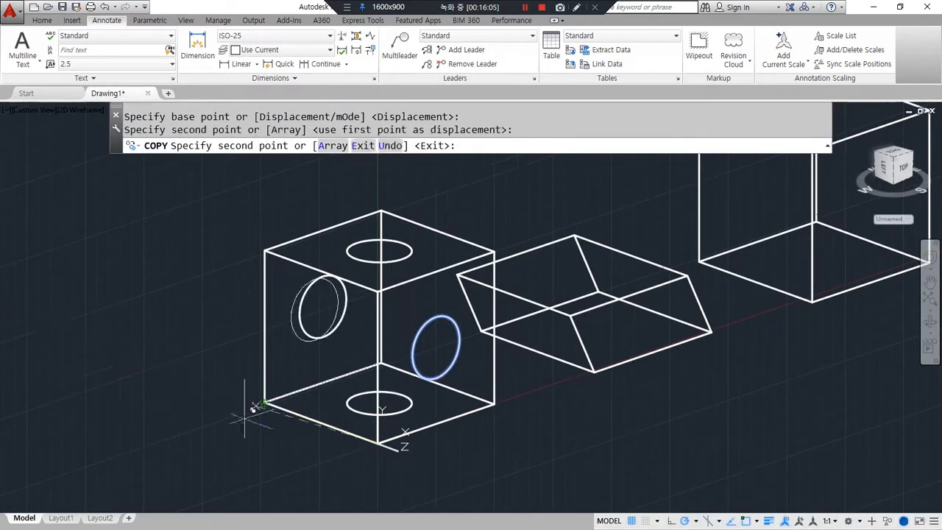
{"action": "key", "text": "Return"}
Step: Erase the slanted wireframe box in the middle of the drawing
{"action": "middle_click_drag", "start_coordinate": [347, 426], "coordinate": [263, 437], "text": "shift"}
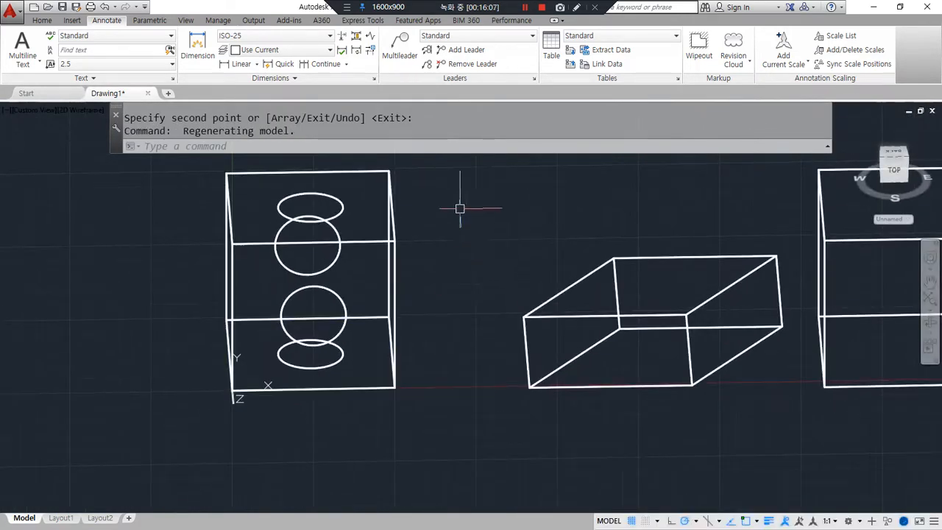
{"action": "left_click", "coordinate": [460, 208]}
{"action": "left_click", "coordinate": [784, 429]}
{"action": "type", "text": "e"}
{"action": "key", "text": "Return"}
{"action": "middle_click_drag", "start_coordinate": [333, 432], "coordinate": [426, 422], "text": "shift"}
{"action": "key", "text": "ctrl+alt+d"}
{"action": "left_click_drag", "start_coordinate": [257, 245], "coordinate": [211, 275]}
{"action": "left_click_drag", "start_coordinate": [267, 270], "coordinate": [217, 302]}
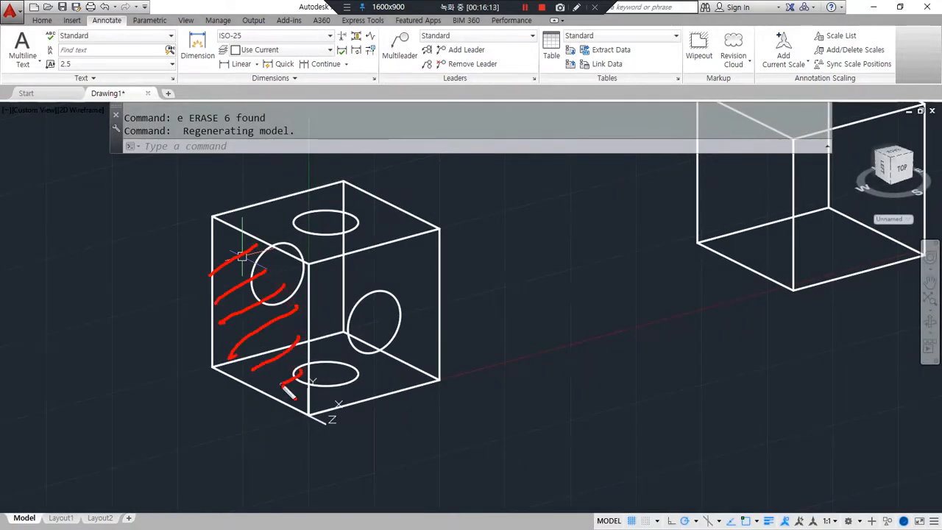
{"action": "key", "text": "Escape"}
Step: Define a three-point UCS on the first box's left side face, with its origin at the lower back corner, X toward the front and Y upward
{"action": "middle_click_drag", "start_coordinate": [281, 403], "coordinate": [299, 406]}
{"action": "middle_click_drag", "start_coordinate": [226, 415], "coordinate": [234, 420], "text": "shift"}
{"action": "type", "text": "ucs"}
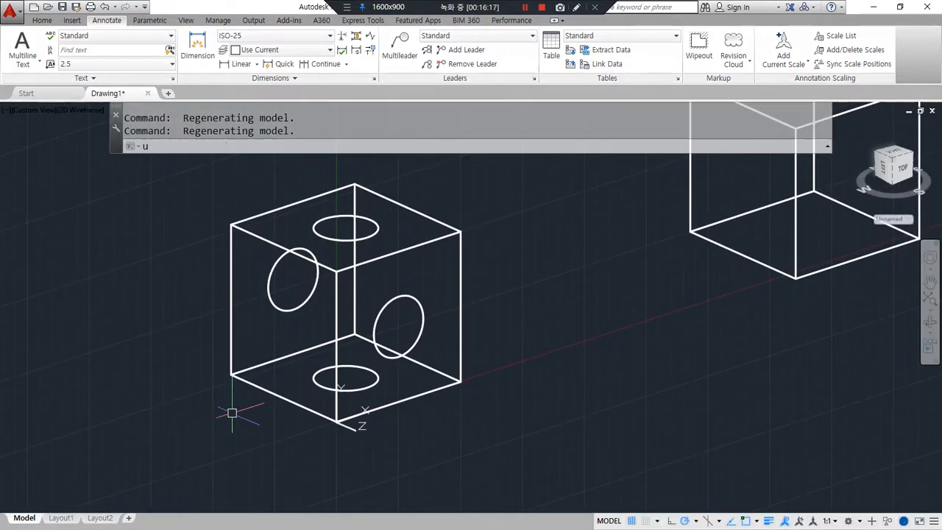
{"action": "key", "text": "Return"}
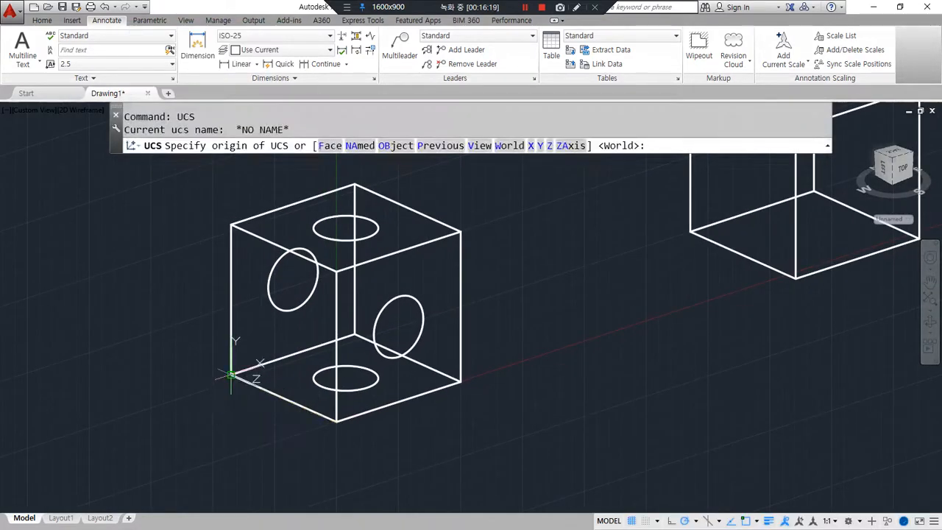
{"action": "left_click", "coordinate": [230, 376]}
{"action": "left_click", "coordinate": [318, 379]}
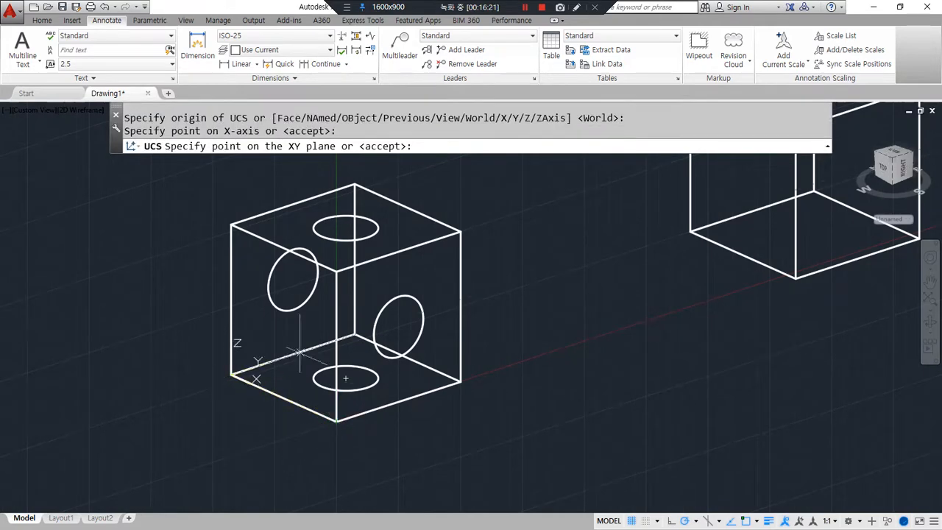
{"action": "left_click", "coordinate": [229, 230]}
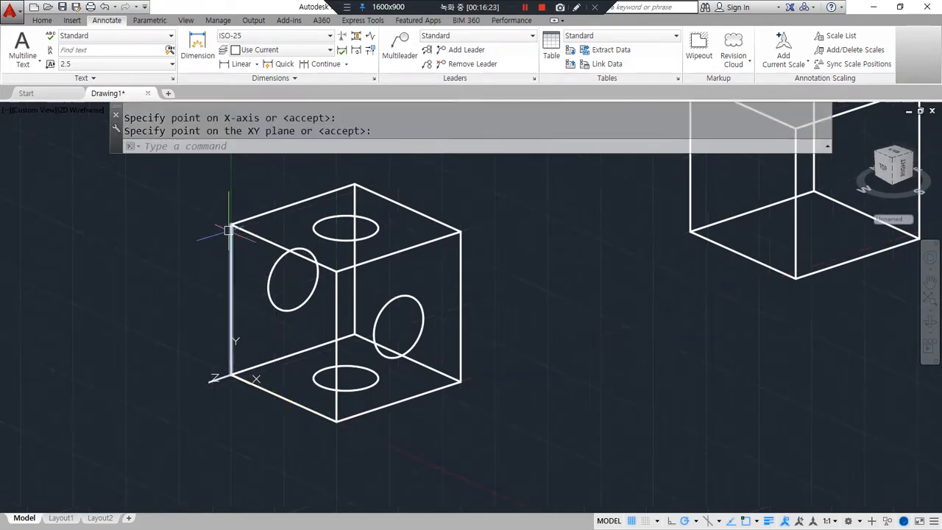
Step: Draw a diagonal line across the left side face from the lower back corner to the upper front corner
{"action": "type", "text": "l"}
{"action": "key", "text": "Return"}
{"action": "left_click", "coordinate": [230, 375]}
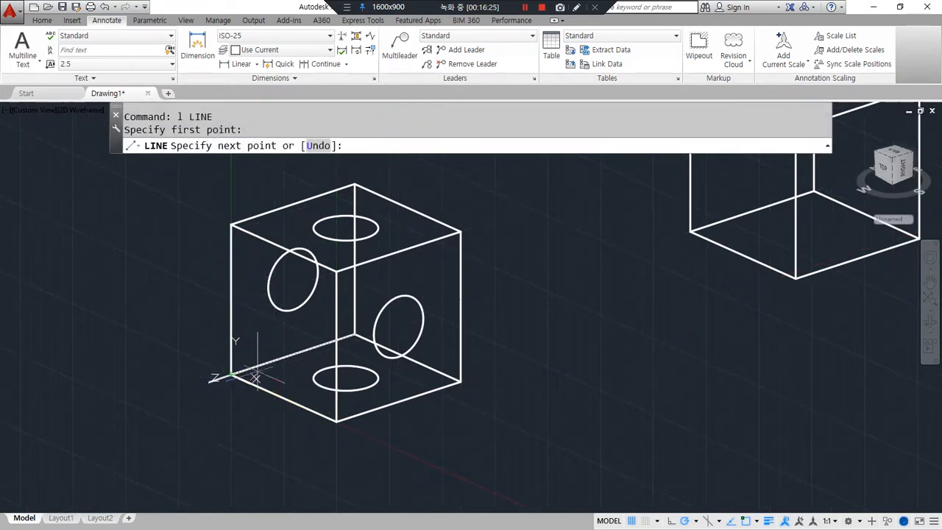
{"action": "left_click", "coordinate": [336, 273]}
{"action": "key", "text": "Return"}
Step: Draw a circle of radius 20 centred on the midpoint of the left side face's diagonal
{"action": "type", "text": "c"}
{"action": "key", "text": "Return"}
{"action": "left_click", "coordinate": [283, 324]}
{"action": "key", "text": "Return"}
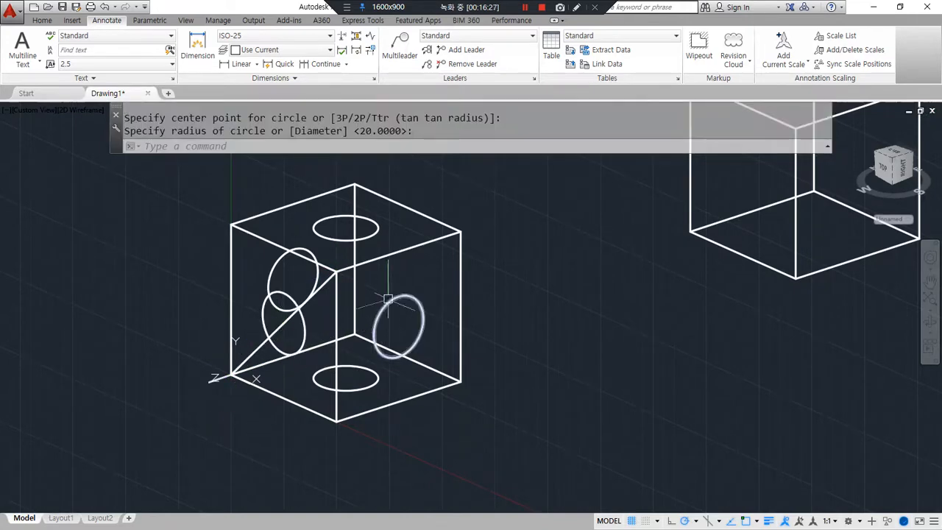
Step: Draw a diagonal line across the opposite right side face from the upper front corner to the lower back corner
{"action": "middle_click_drag", "start_coordinate": [442, 309], "coordinate": [363, 349], "text": "shift"}
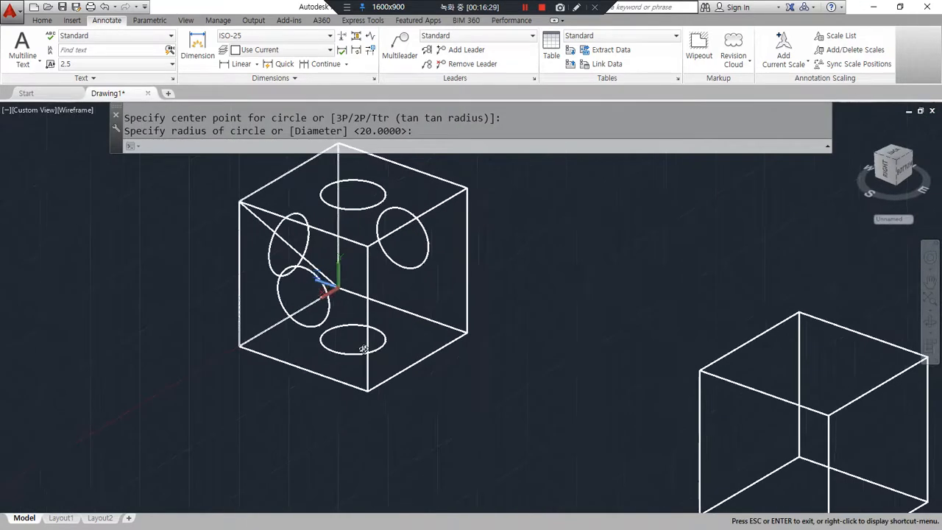
{"action": "type", "text": "l"}
{"action": "key", "text": "Return"}
{"action": "left_click", "coordinate": [368, 247]}
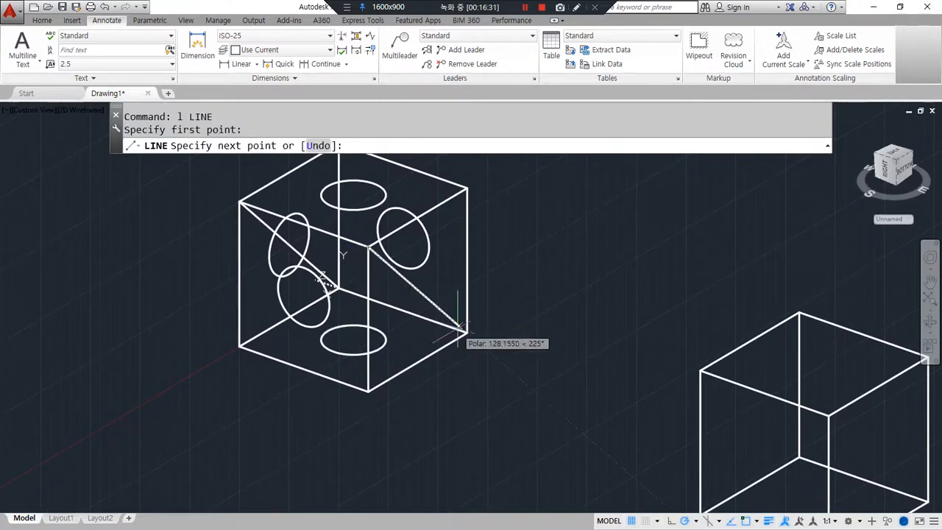
{"action": "left_click", "coordinate": [464, 331]}
{"action": "key", "text": "Return"}
Step: Draw a circle of radius 20 centred on the midpoint of the right side face's diagonal
{"action": "type", "text": "c"}
{"action": "key", "text": "Return"}
{"action": "left_click", "coordinate": [423, 293]}
{"action": "key", "text": "Return"}
{"action": "middle_click_drag", "start_coordinate": [199, 353], "coordinate": [257, 378], "text": "shift"}
{"action": "left_click_drag", "start_coordinate": [251, 444], "coordinate": [285, 446]}
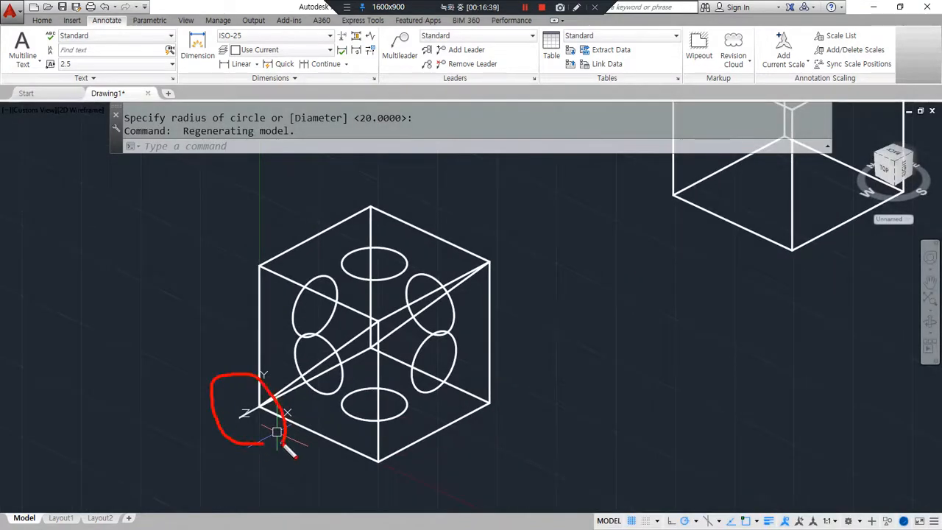
{"action": "mouse_move", "coordinate": [356, 363]}
{"action": "left_mouse_down"}
{"action": "mouse_move", "coordinate": [375, 367]}
{"action": "mouse_move", "coordinate": [232, 432]}
{"action": "left_mouse_up"}
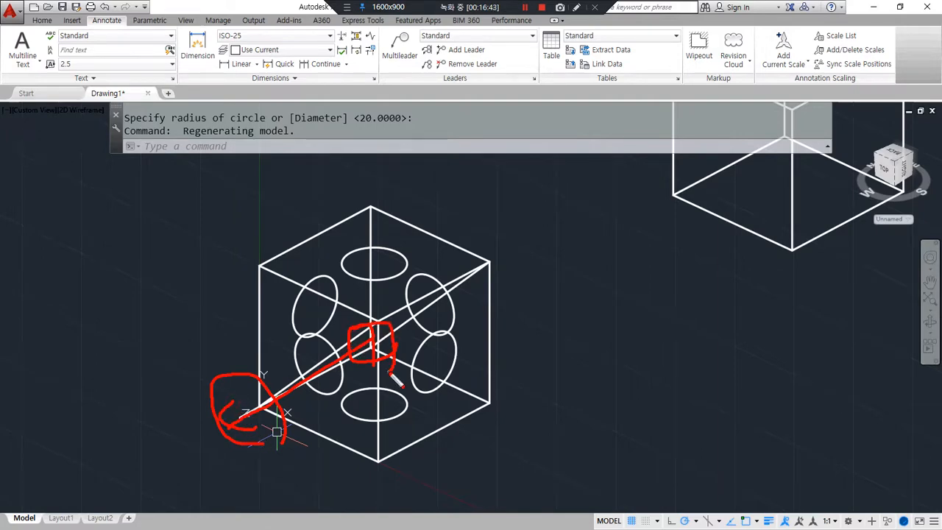
{"action": "key", "text": "Escape"}
{"action": "key", "text": "Escape"}
Step: Erase the diagonal lines on both side faces of the box
{"action": "mouse_move", "coordinate": [250, 404]}
{"action": "middle_mouse_down"}
{"action": "mouse_move", "coordinate": [293, 387]}
{"action": "mouse_move", "coordinate": [302, 405]}
{"action": "mouse_move", "coordinate": [346, 408]}
{"action": "mouse_move", "coordinate": [335, 404]}
{"action": "mouse_move", "coordinate": [343, 357]}
{"action": "middle_mouse_up"}
{"action": "left_click", "coordinate": [463, 292]}
{"action": "left_click", "coordinate": [453, 273]}
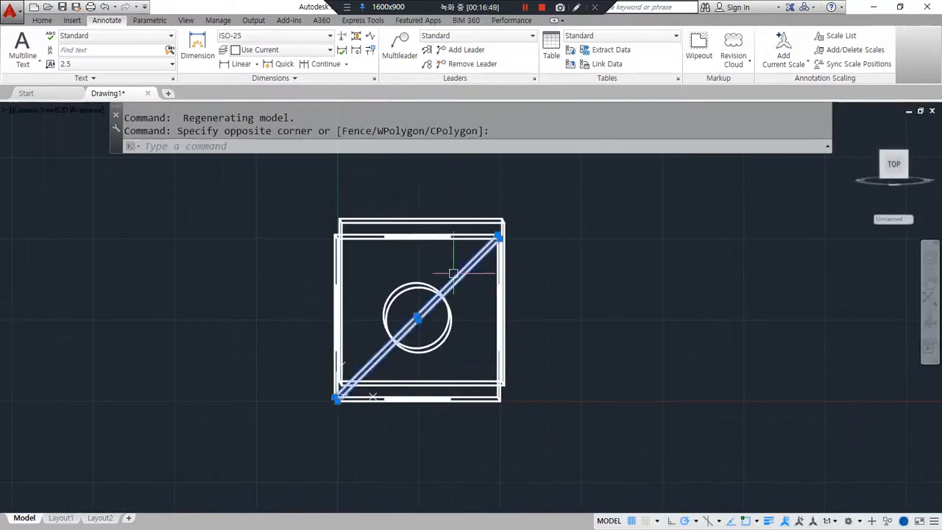
{"action": "type", "text": "e"}
{"action": "key", "text": "Return"}
{"action": "mouse_move", "coordinate": [546, 316]}
{"action": "middle_mouse_down", "text": "shift"}
{"action": "mouse_move", "coordinate": [491, 347]}
{"action": "mouse_move", "coordinate": [413, 358]}
{"action": "mouse_move", "coordinate": [414, 374]}
{"action": "mouse_move", "coordinate": [446, 361]}
{"action": "middle_mouse_up", "text": "shift"}
{"action": "middle_click_drag", "start_coordinate": [238, 415], "coordinate": [304, 372]}
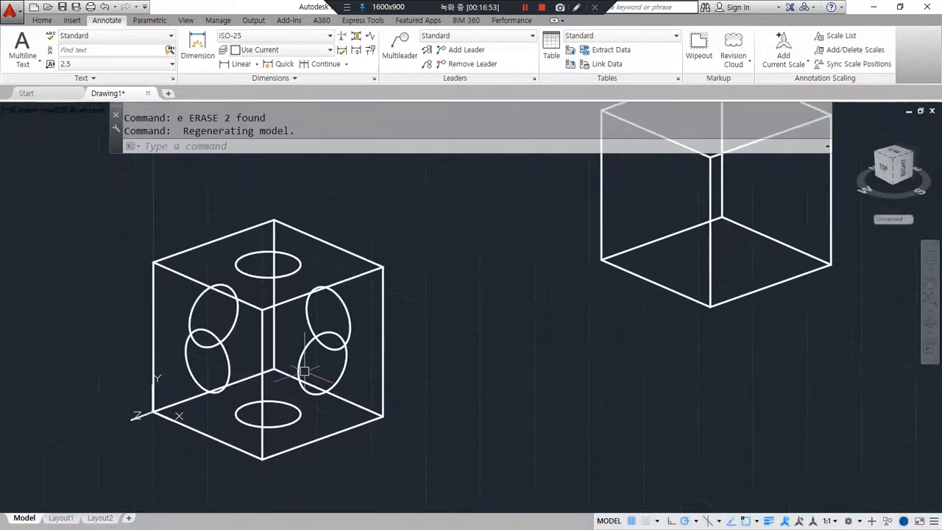
Step: Switch to the browser and examine the rows of isometric practice solids on the cadcamp.tistory.com/26 page
{"action": "key", "text": "alt+Tab"}
{"action": "mouse_move", "coordinate": [496, 149]}
{"action": "left_mouse_down"}
{"action": "mouse_move", "coordinate": [452, 141]}
{"action": "mouse_move", "coordinate": [314, 292]}
{"action": "mouse_move", "coordinate": [501, 452]}
{"action": "mouse_move", "coordinate": [723, 414]}
{"action": "mouse_move", "coordinate": [701, 241]}
{"action": "left_mouse_up"}
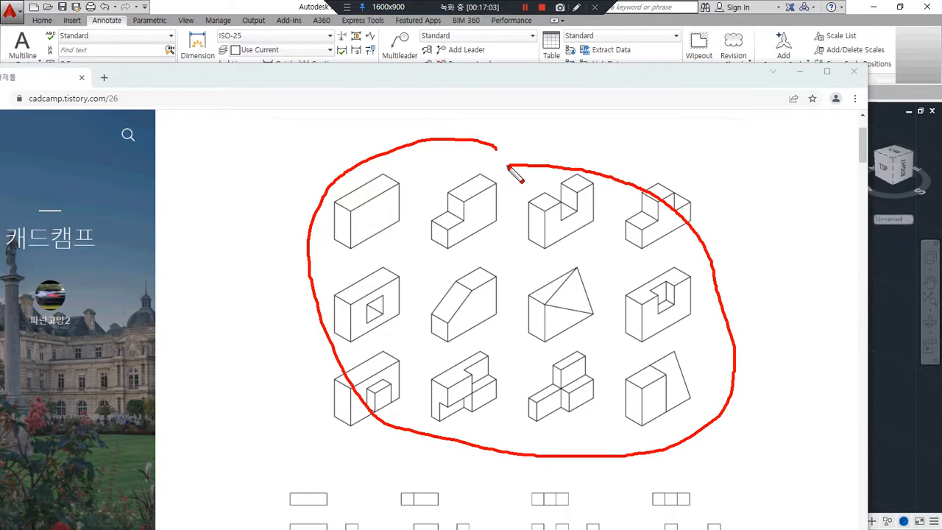
{"action": "key", "text": "ctrl+z"}
{"action": "left_click_drag", "start_coordinate": [364, 154], "coordinate": [613, 153]}
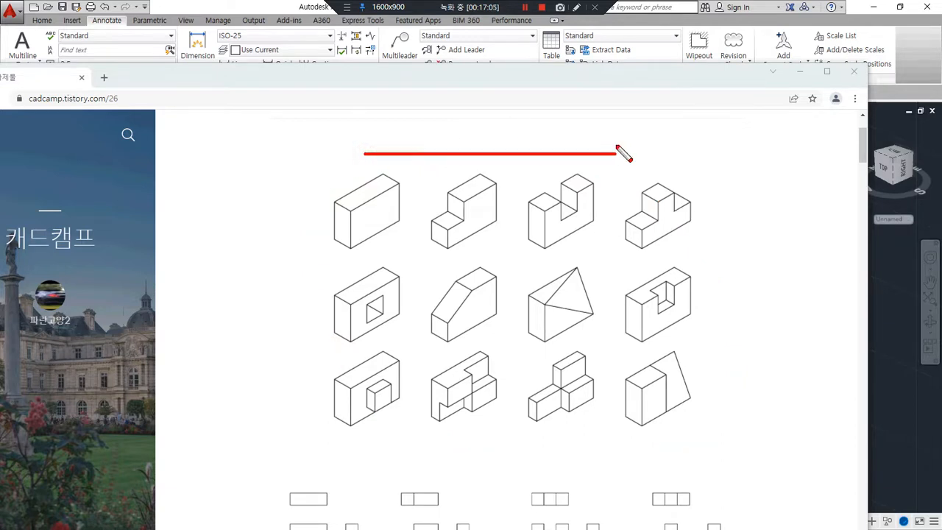
{"action": "left_click_drag", "start_coordinate": [386, 293], "coordinate": [589, 292]}
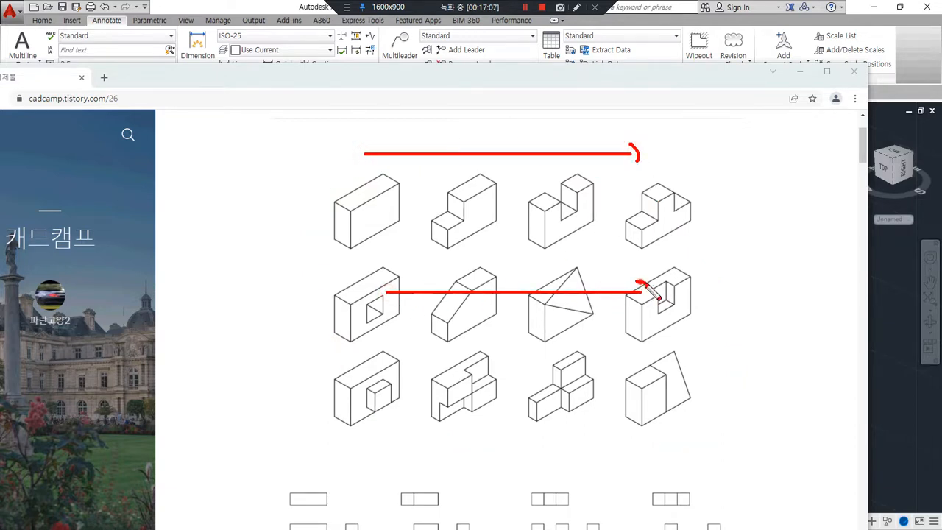
{"action": "left_click_drag", "start_coordinate": [392, 383], "coordinate": [652, 383]}
{"action": "key", "text": "Escape"}
Step: Move the browser window out of the way and erase all remaining boxes and circles in the AutoCAD drawing
{"action": "left_click_drag", "start_coordinate": [494, 81], "coordinate": [0, 95]}
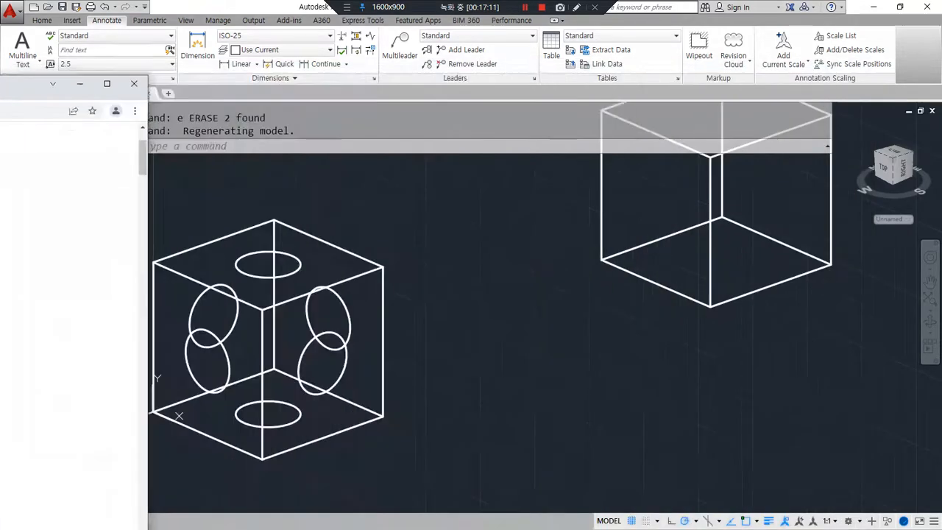
{"action": "scroll", "coordinate": [383, 327], "scroll_direction": "down", "scroll_amount": 4}
{"action": "left_click", "coordinate": [608, 410]}
{"action": "left_click", "coordinate": [269, 255]}
{"action": "type", "text": "e"}
{"action": "key", "text": "Return"}
{"action": "key", "text": "ctrl+2"}
{"action": "mouse_move", "coordinate": [360, 378]}
{"action": "left_mouse_down"}
{"action": "mouse_move", "coordinate": [324, 277]}
{"action": "mouse_move", "coordinate": [340, 393]}
{"action": "left_mouse_up"}
{"action": "key", "text": "Escape"}
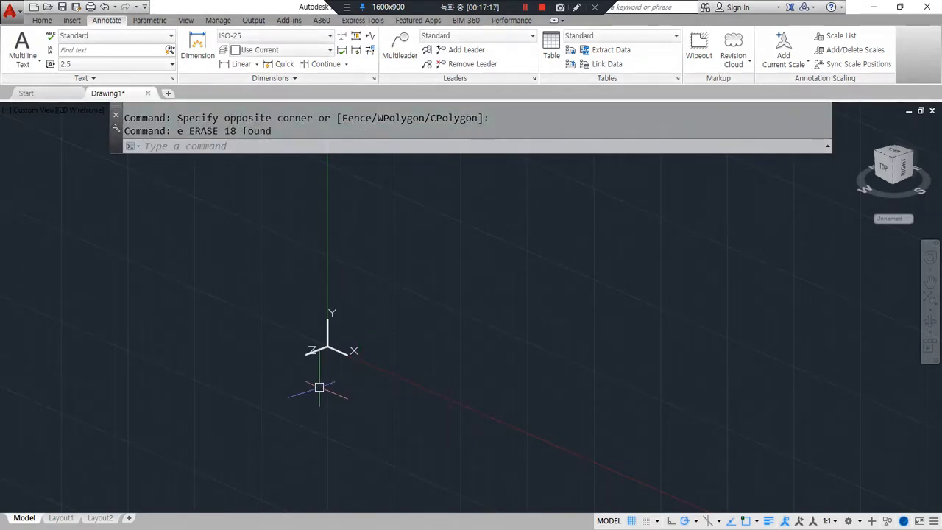
{"action": "type", "text": "j"}
{"action": "key", "text": "Escape"}
Step: Reset the user coordinate system to World
{"action": "type", "text": "ucs"}
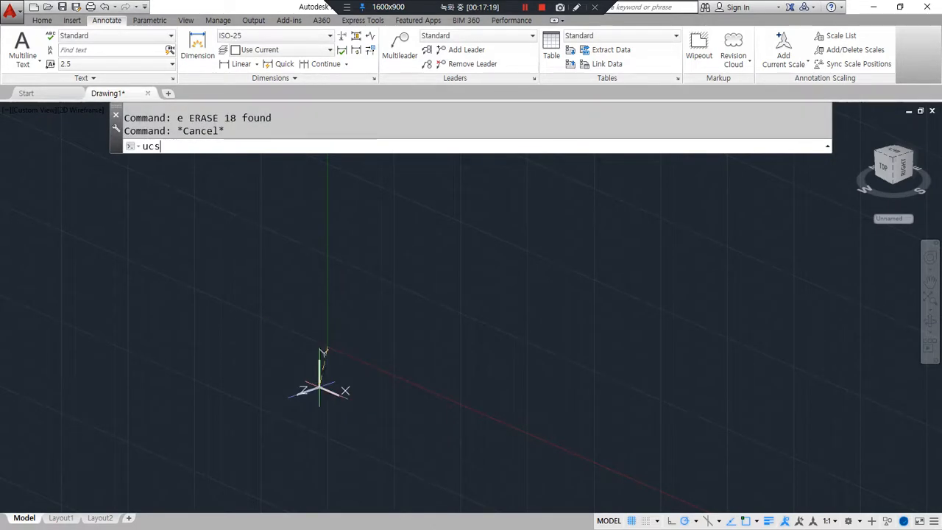
{"action": "key", "text": "Return"}
{"action": "left_click_drag", "start_coordinate": [601, 172], "coordinate": [662, 144]}
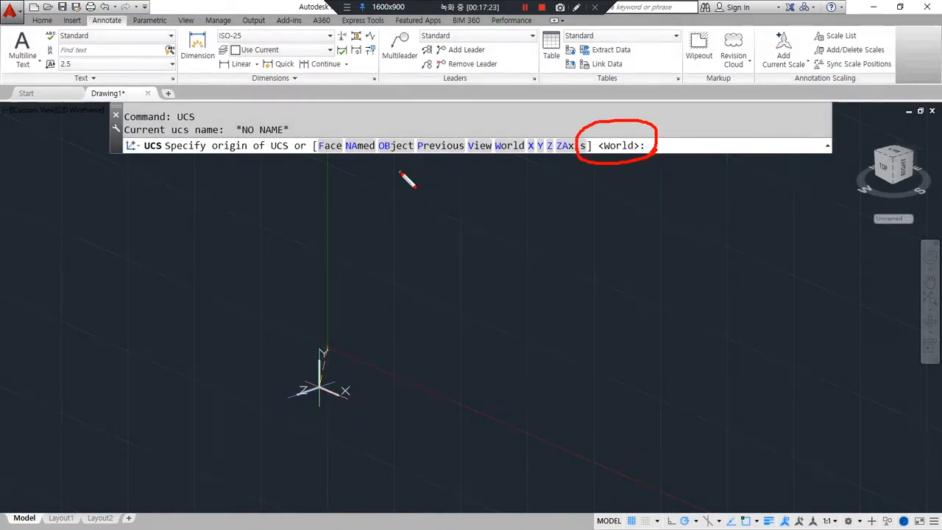
{"action": "left_click_drag", "start_coordinate": [505, 166], "coordinate": [512, 168]}
{"action": "key", "text": "Escape"}
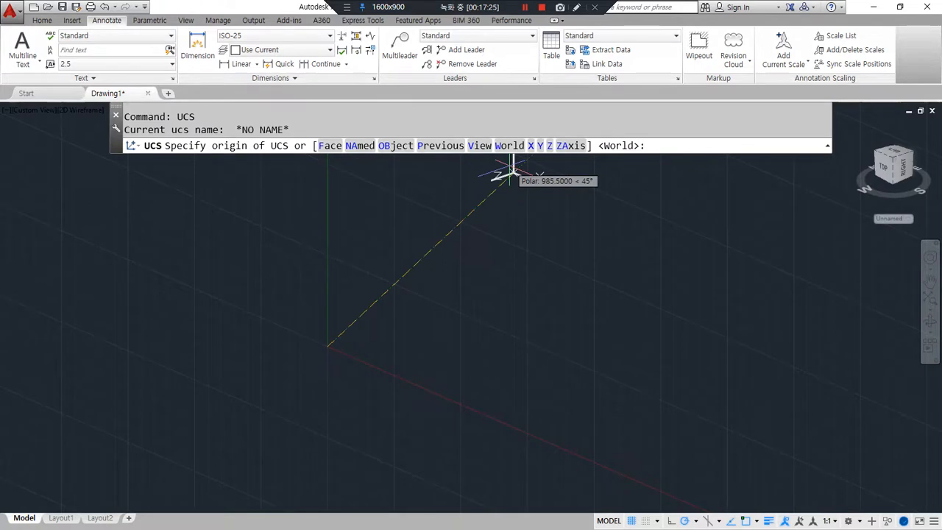
{"action": "key", "text": "Return"}
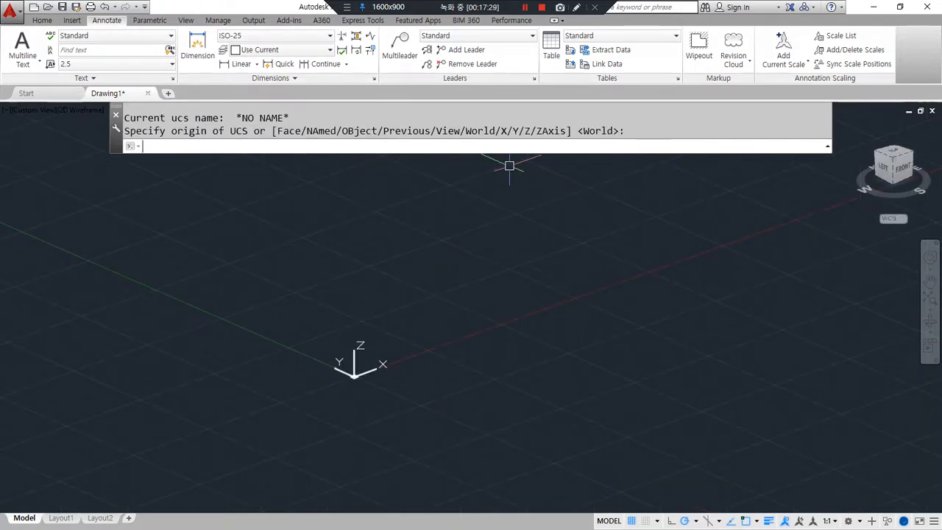
Step: Draw a rectangle on the World XY plane near the origin as the base of a new wireframe box
{"action": "middle_click_drag", "start_coordinate": [444, 351], "coordinate": [309, 357], "text": "shift"}
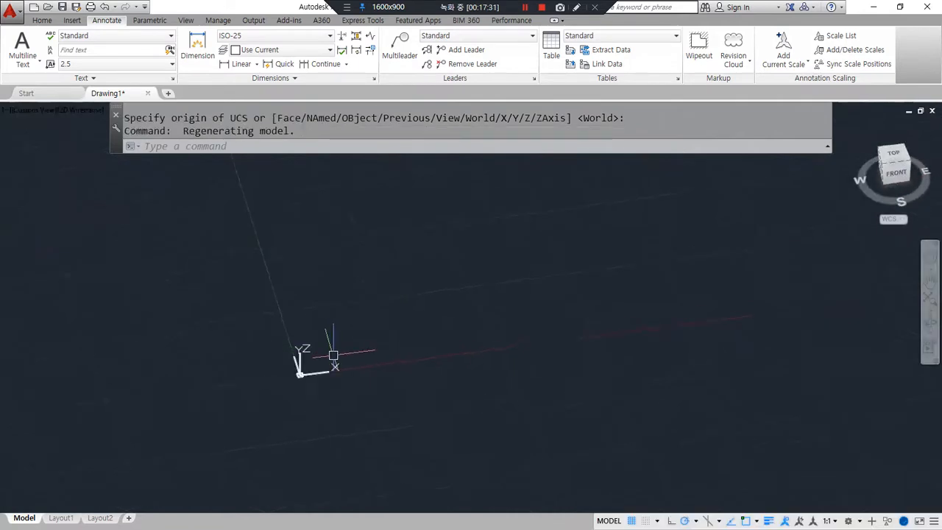
{"action": "type", "text": "rec"}
{"action": "key", "text": "Return"}
{"action": "left_click", "coordinate": [325, 360]}
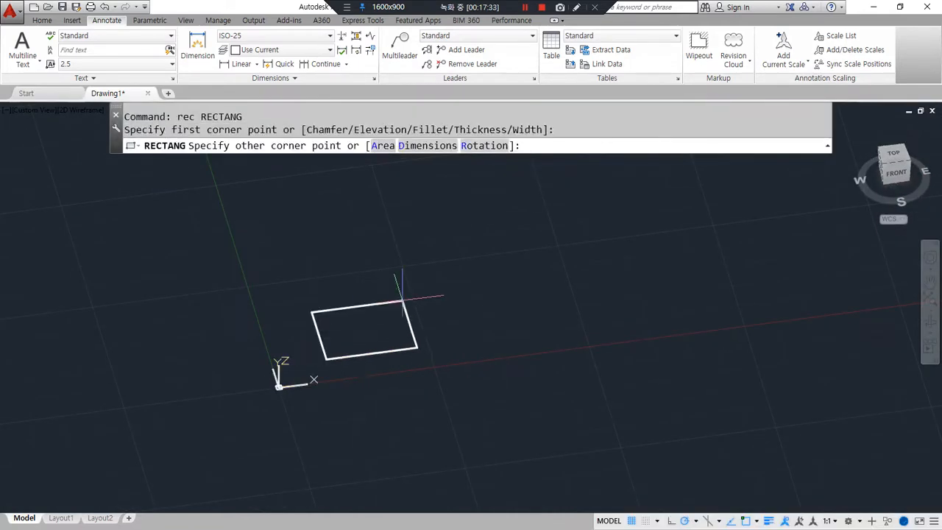
{"action": "key", "text": "Return"}
Step: Draw a vertical line from the rectangle's back-right corner to the relative point @0,0,20
{"action": "middle_click_drag", "start_coordinate": [331, 315], "coordinate": [382, 396]}
{"action": "type", "text": "l"}
{"action": "key", "text": "Return"}
{"action": "left_click", "coordinate": [401, 414]}
{"action": "type", "text": "@0,0,20"}
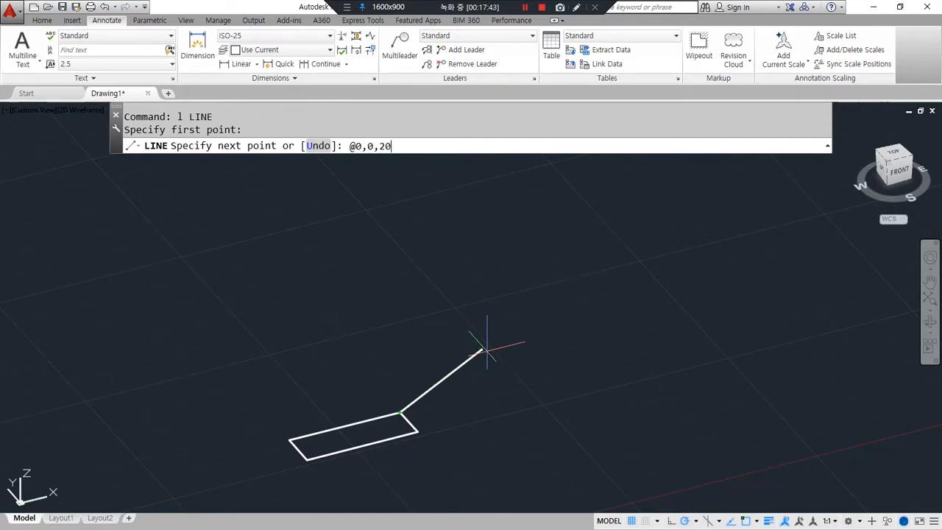
{"action": "key", "text": "Return"}
{"action": "key", "text": "Return"}
Step: Copy the vertical line to the other three corners of the base rectangle
{"action": "type", "text": "cp"}
{"action": "key", "text": "Return"}
{"action": "left_click", "coordinate": [400, 386]}
{"action": "key", "text": "Return"}
{"action": "left_click", "coordinate": [400, 414]}
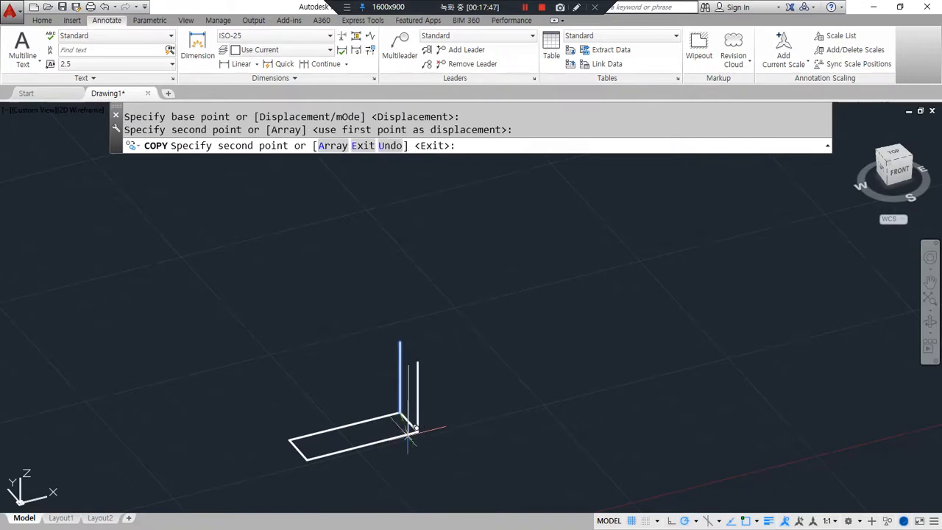
{"action": "left_click", "coordinate": [306, 459]}
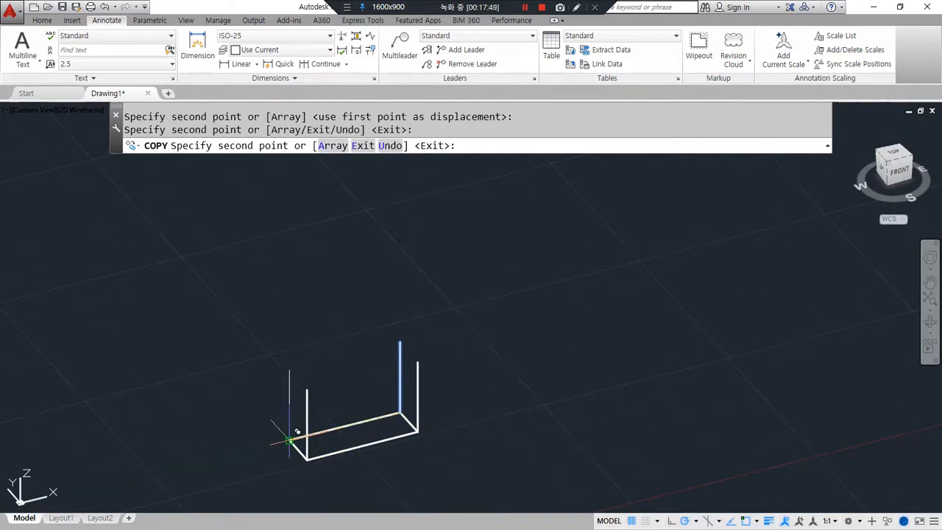
{"action": "key", "text": "Return"}
Step: Copy the base rectangle up to the top ends of the vertical lines to close the wireframe box
{"action": "key", "text": "Return"}
{"action": "left_click", "coordinate": [391, 438]}
{"action": "key", "text": "Return"}
{"action": "left_click", "coordinate": [417, 431]}
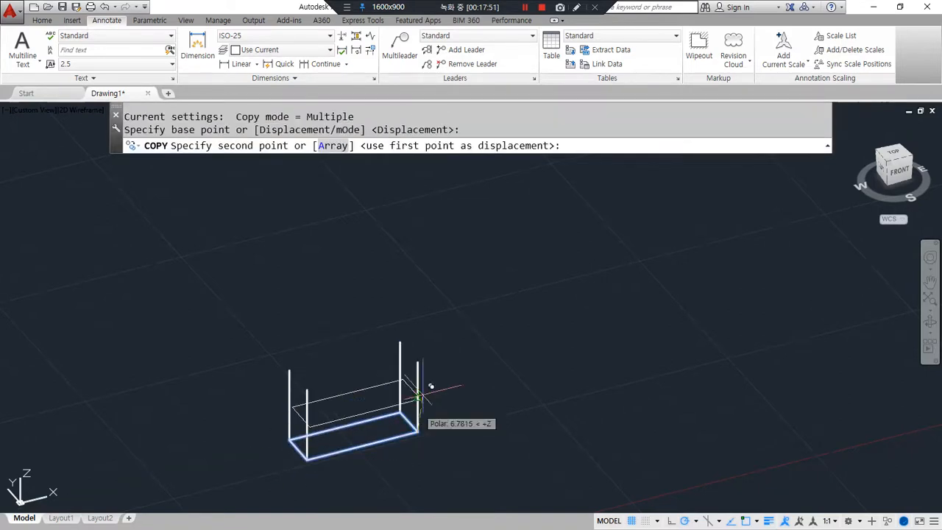
{"action": "left_click", "coordinate": [418, 361]}
{"action": "key", "text": "Return"}
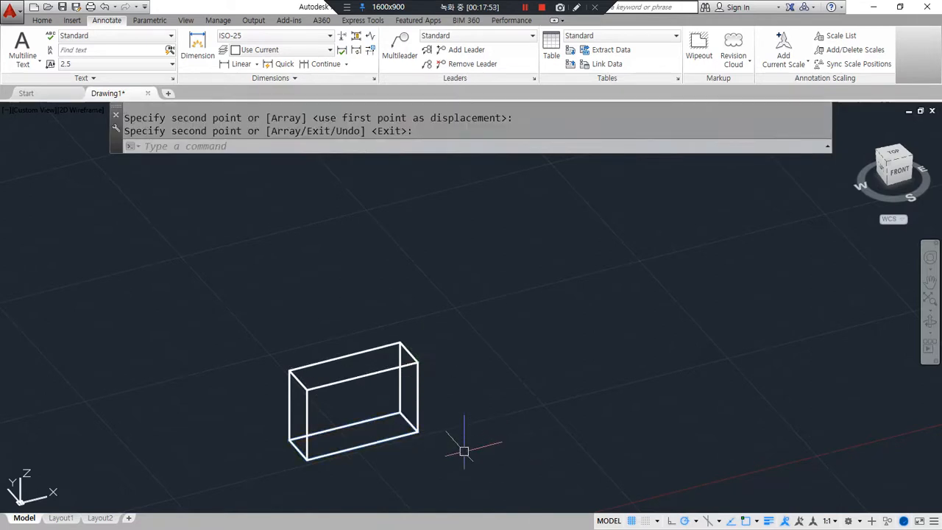
Step: Array the whole wireframe box in a rectangular pattern
{"action": "middle_click_drag", "start_coordinate": [343, 474], "coordinate": [383, 471], "text": "shift"}
{"action": "mouse_move", "coordinate": [395, 477]}
{"action": "left_mouse_down"}
{"action": "mouse_move", "coordinate": [551, 259]}
{"action": "mouse_move", "coordinate": [429, 472]}
{"action": "left_mouse_up"}
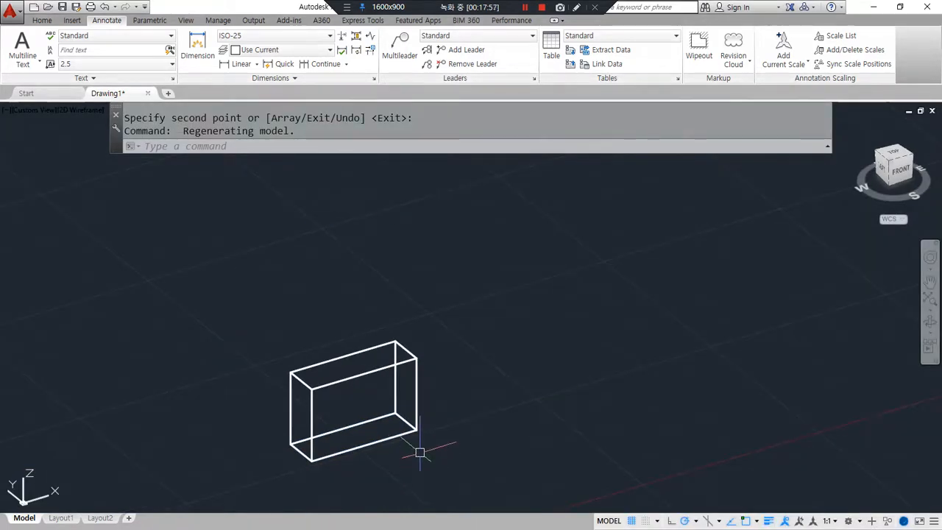
{"action": "type", "text": "ar"}
{"action": "key", "text": "Return"}
{"action": "left_click", "coordinate": [545, 474]}
{"action": "left_click", "coordinate": [133, 277]}
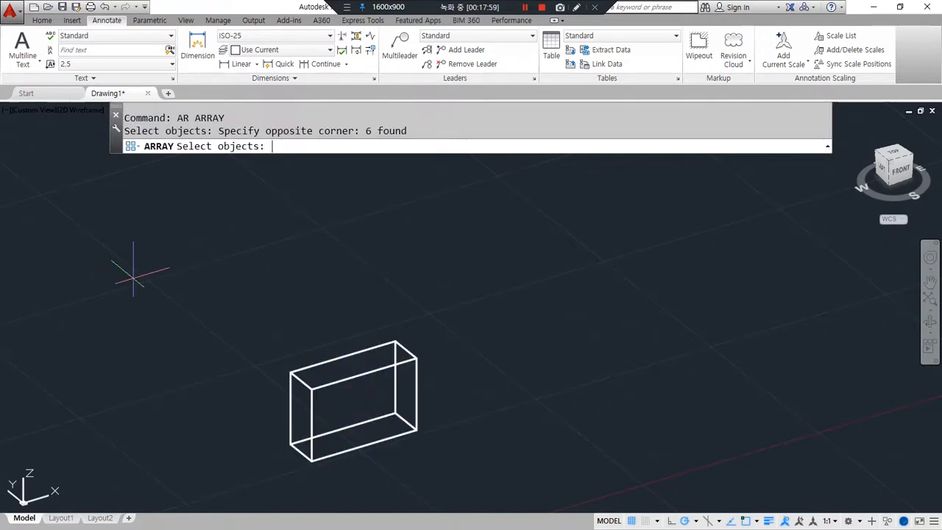
{"action": "key", "text": "Return"}
{"action": "left_click", "coordinate": [403, 146]}
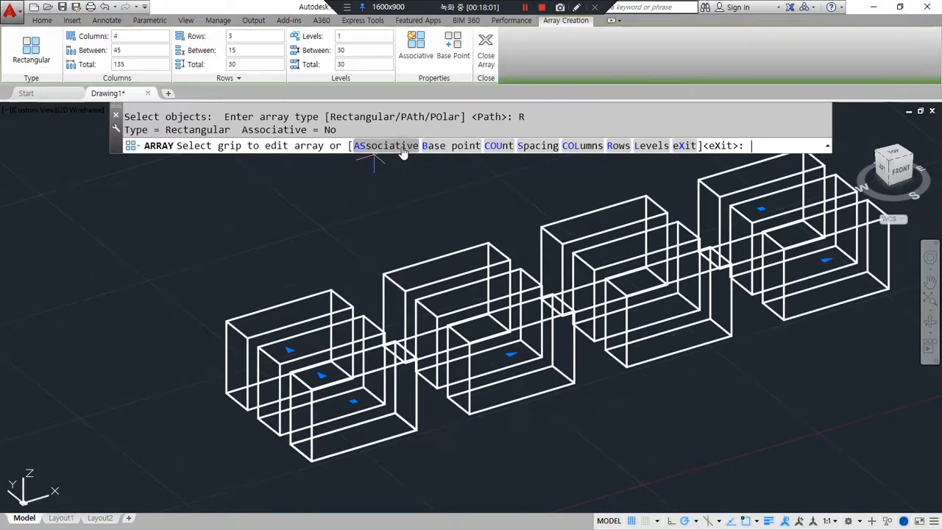
Step: Set both the column and row spacing of the array to 120, and finish the array
{"action": "left_click", "coordinate": [133, 49]}
{"action": "type", "text": "120"}
{"action": "key", "text": "Return"}
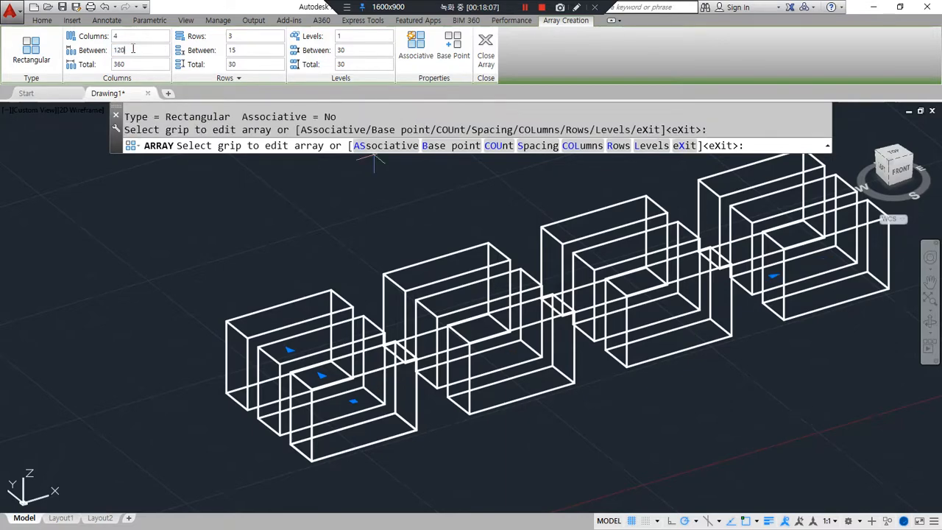
{"action": "left_click", "coordinate": [262, 55]}
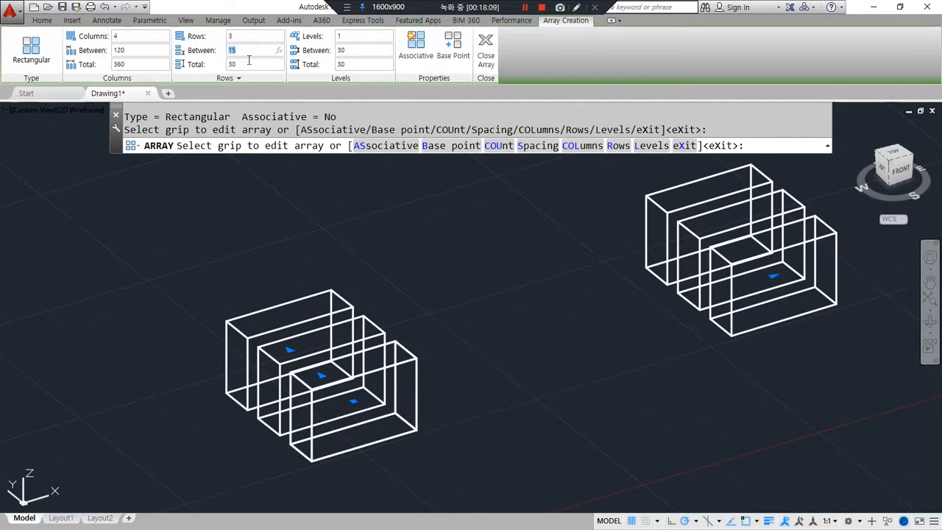
{"action": "type", "text": "120"}
{"action": "key", "text": "Return"}
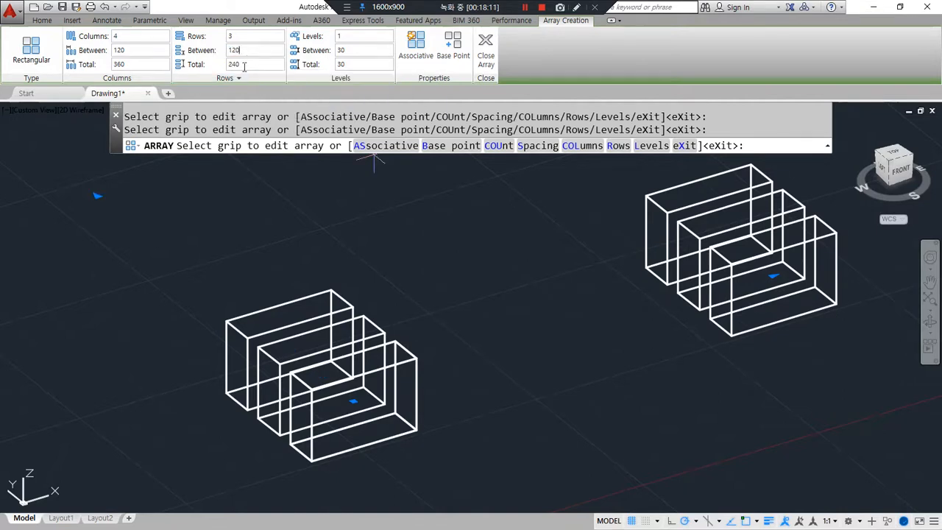
{"action": "scroll", "coordinate": [276, 177], "scroll_direction": "down", "scroll_amount": 6}
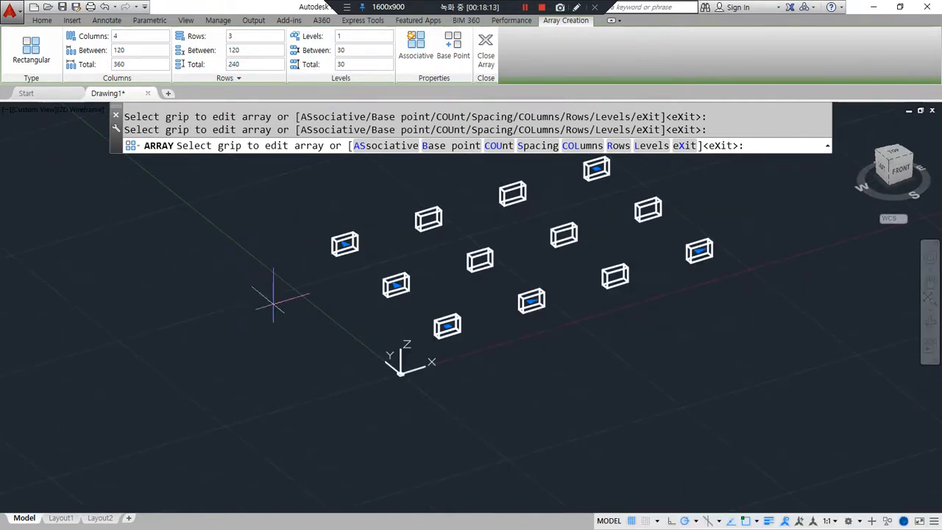
{"action": "scroll", "coordinate": [434, 236], "scroll_direction": "up", "scroll_amount": 2}
{"action": "middle_click_drag", "start_coordinate": [459, 246], "coordinate": [406, 294]}
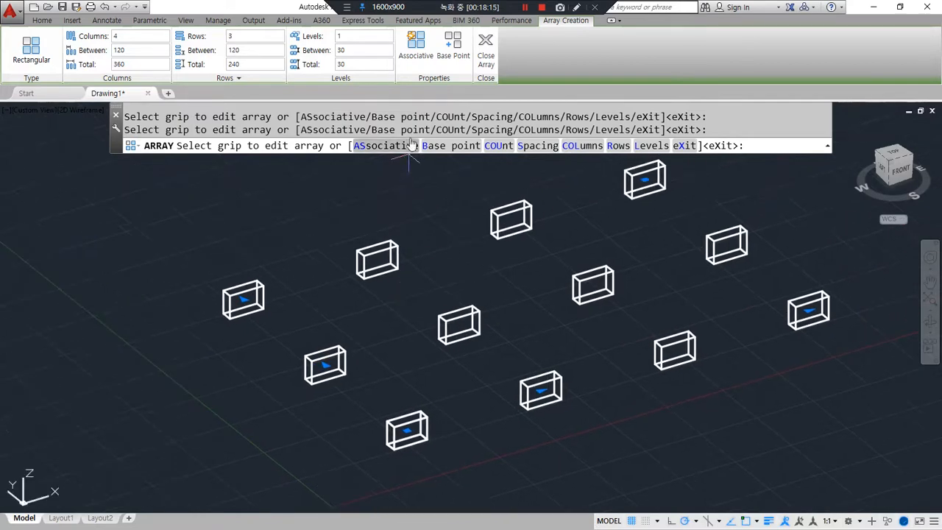
{"action": "mouse_move", "coordinate": [436, 76]}
{"action": "left_mouse_down"}
{"action": "mouse_move", "coordinate": [417, 79]}
{"action": "mouse_move", "coordinate": [441, 44]}
{"action": "left_mouse_up"}
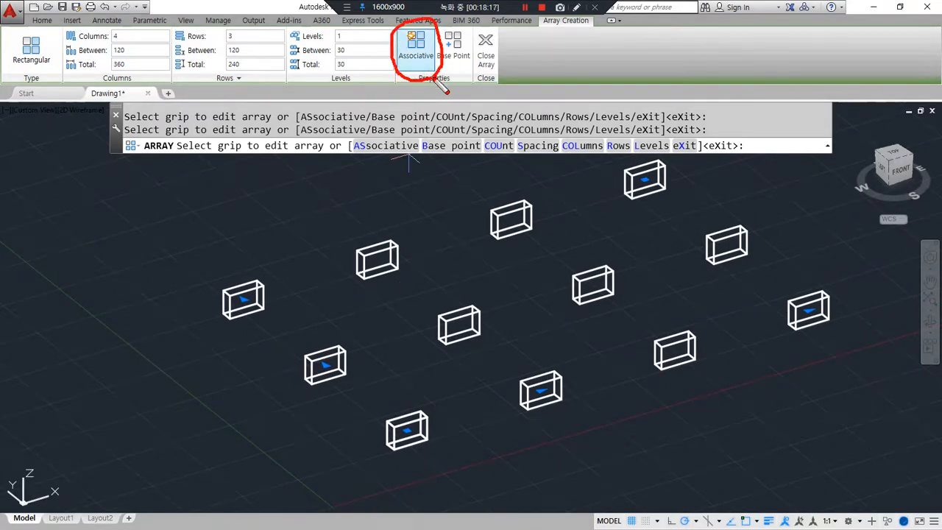
{"action": "key", "text": "Escape"}
{"action": "key", "text": "ctrl+alt+d"}
{"action": "mouse_move", "coordinate": [426, 137]}
{"action": "left_mouse_down"}
{"action": "mouse_move", "coordinate": [362, 58]}
{"action": "mouse_move", "coordinate": [403, 120]}
{"action": "left_mouse_up"}
{"action": "key", "text": "Escape"}
{"action": "left_click", "coordinate": [485, 49]}
{"action": "middle_click_drag", "start_coordinate": [465, 375], "coordinate": [402, 359]}
{"action": "mouse_move", "coordinate": [532, 377]}
{"action": "middle_mouse_down", "text": "shift"}
{"action": "mouse_move", "coordinate": [525, 393]}
{"action": "mouse_move", "coordinate": [459, 379]}
{"action": "mouse_move", "coordinate": [474, 357]}
{"action": "mouse_move", "coordinate": [539, 367]}
{"action": "mouse_move", "coordinate": [530, 359]}
{"action": "middle_mouse_up", "text": "shift"}
{"action": "key", "text": "ctrl+z"}
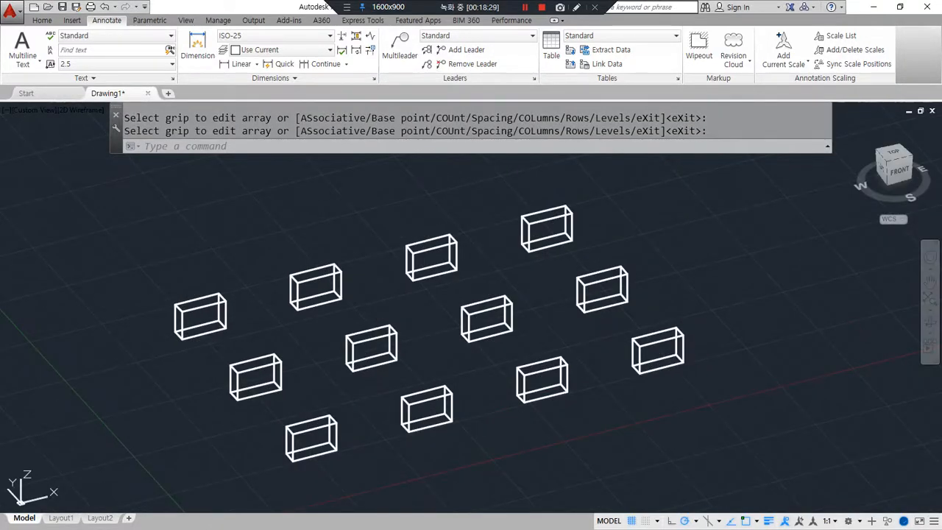
Step: Align the UCS to one box's front face, with its origin at the lower-left corner, X along the bottom edge and Y up the vertical edge
{"action": "scroll", "coordinate": [311, 269], "scroll_direction": "up", "scroll_amount": 7}
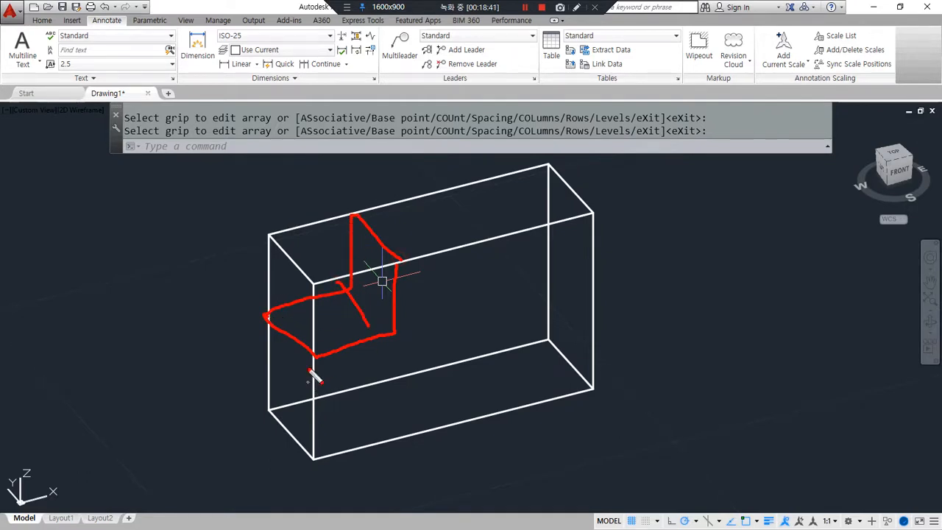
{"action": "key", "text": "Delete"}
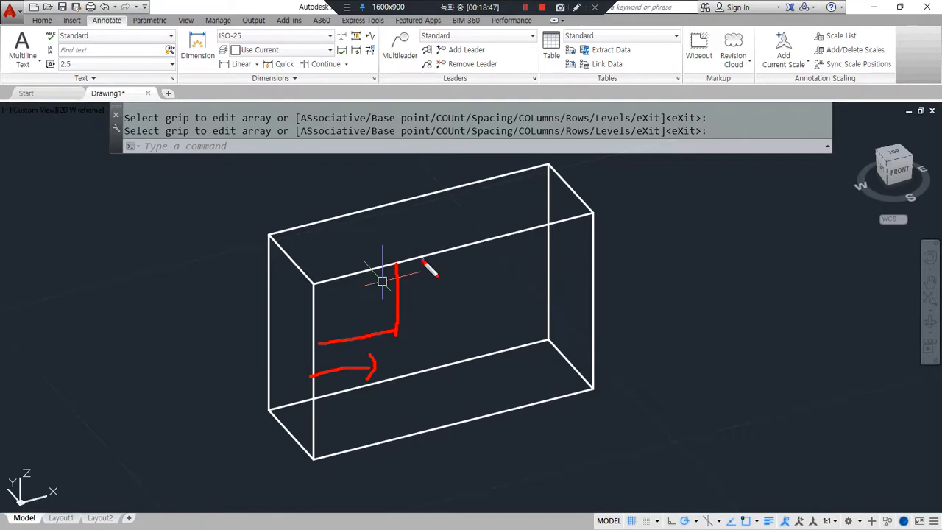
{"action": "key", "text": "Delete"}
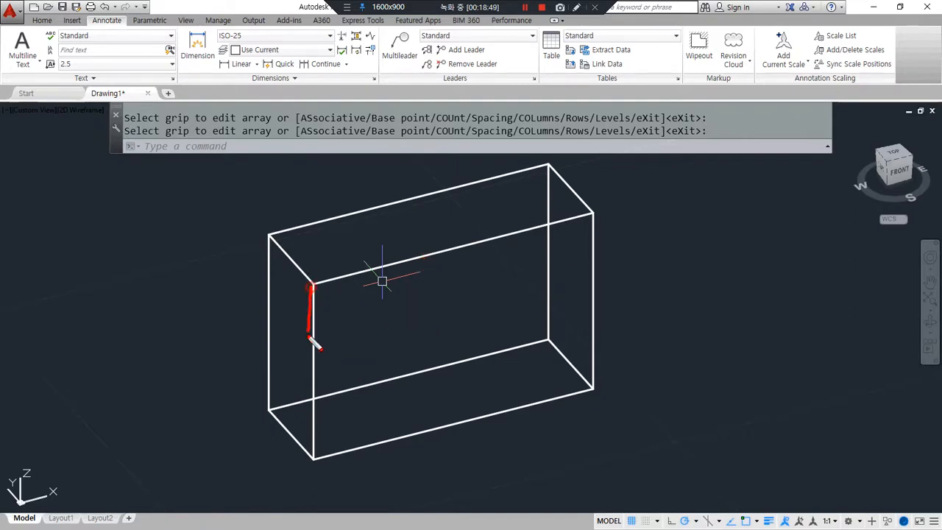
{"action": "left_click_drag", "start_coordinate": [299, 461], "coordinate": [513, 414]}
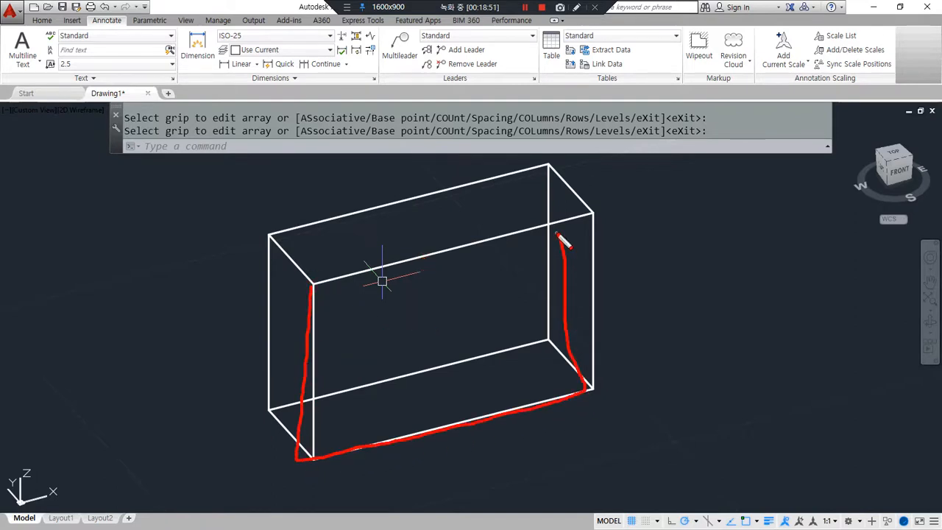
{"action": "type", "text": "u"}
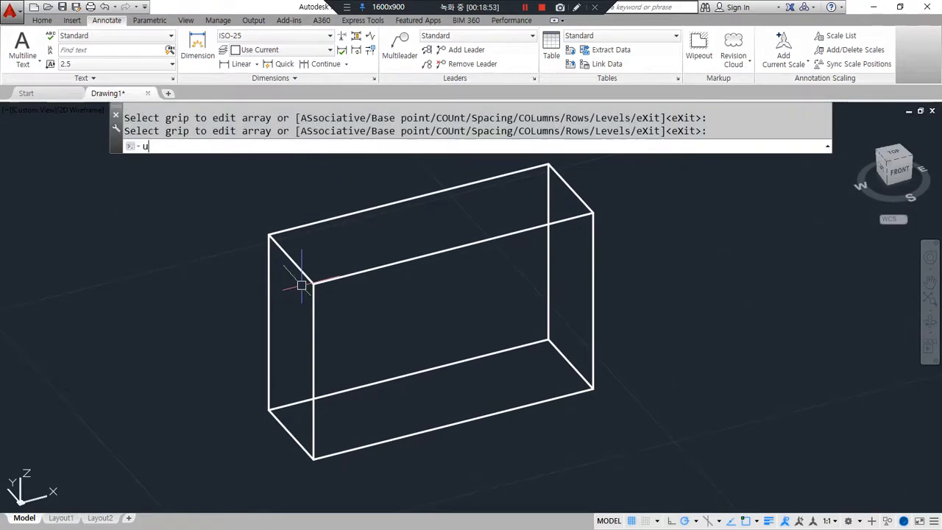
{"action": "type", "text": "cs"}
{"action": "key", "text": "Return"}
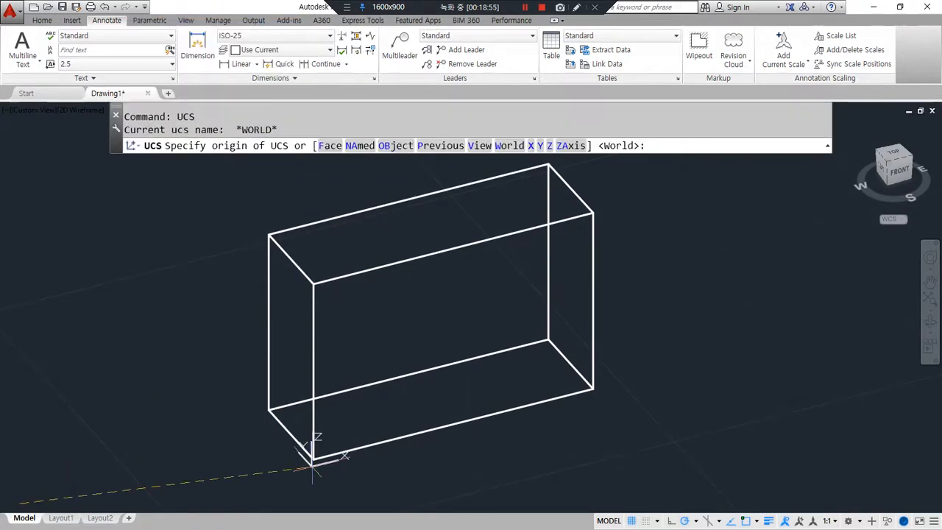
{"action": "left_click", "coordinate": [314, 460]}
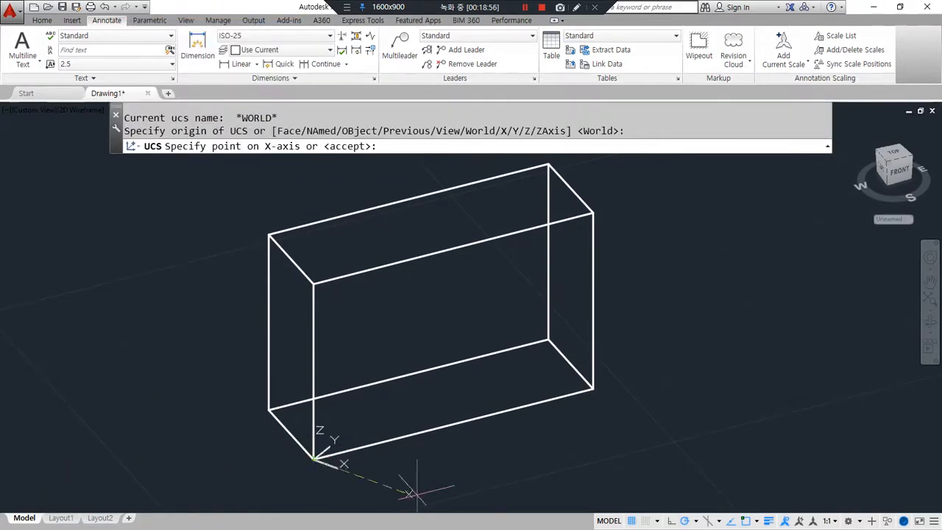
{"action": "left_click", "coordinate": [594, 388]}
{"action": "left_click", "coordinate": [314, 286]}
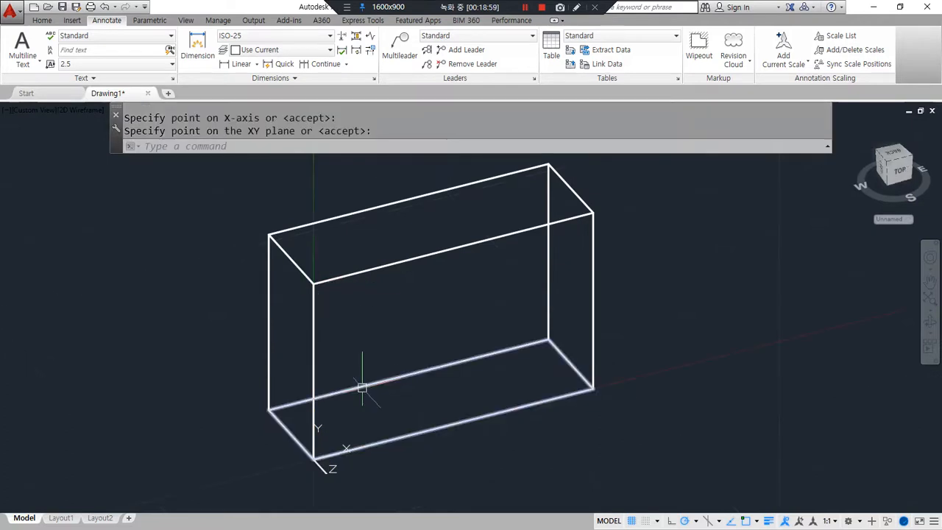
Step: Offset the front face's left vertical edge 10 inward, and try offsetting the top rectangle by the same distance
{"action": "type", "text": "o"}
{"action": "key", "text": "Return"}
{"action": "key", "text": "Return"}
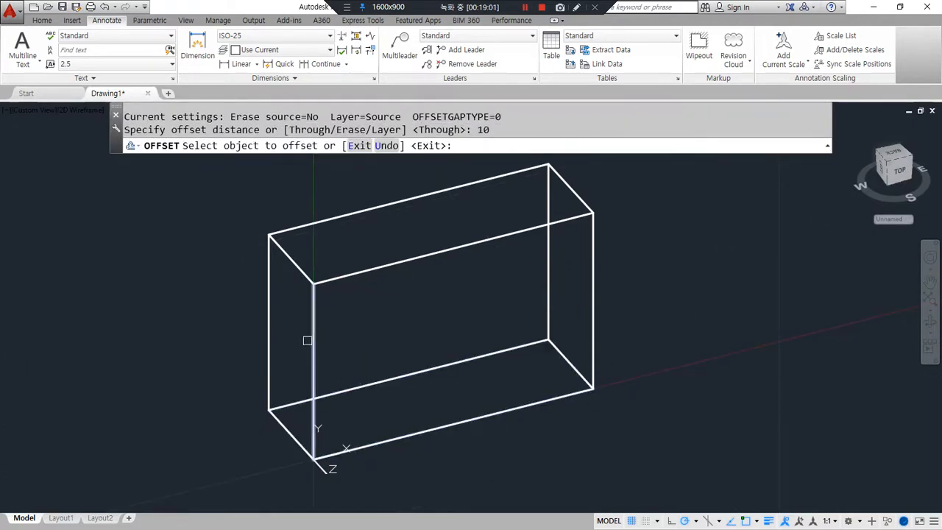
{"action": "left_click", "coordinate": [314, 336]}
{"action": "left_click", "coordinate": [378, 311]}
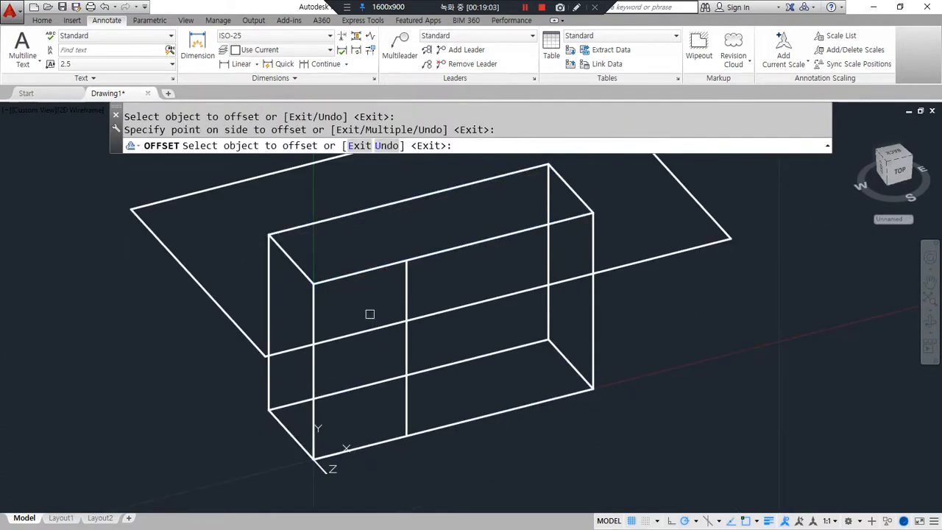
Step: Erase the oversized offset rectangle around the box
{"action": "key", "text": "Escape"}
{"action": "left_click", "coordinate": [368, 326]}
{"action": "type", "text": "e"}
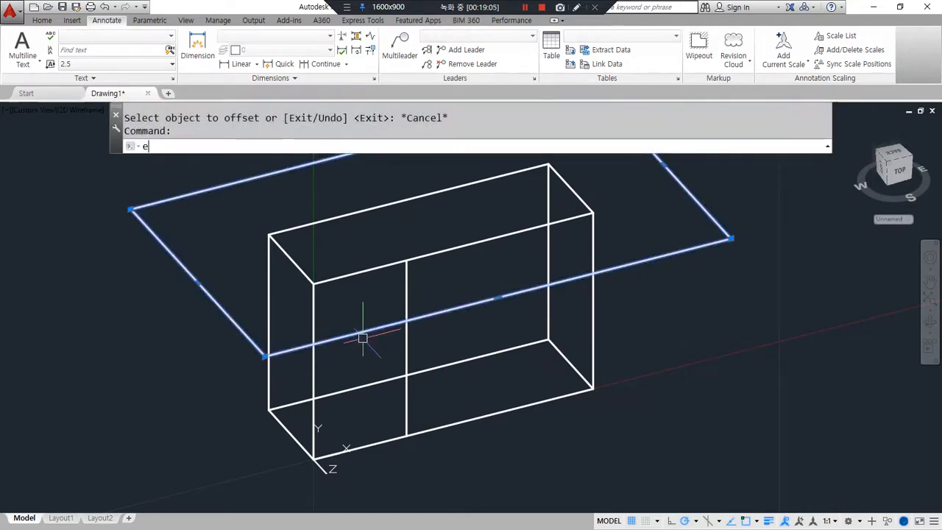
{"action": "key", "text": "Return"}
Step: Explode the box's top and bottom rectangles into separate lines
{"action": "type", "text": "x"}
{"action": "key", "text": "Return"}
{"action": "left_click", "coordinate": [365, 268]}
{"action": "left_click", "coordinate": [381, 444]}
{"action": "key", "text": "Return"}
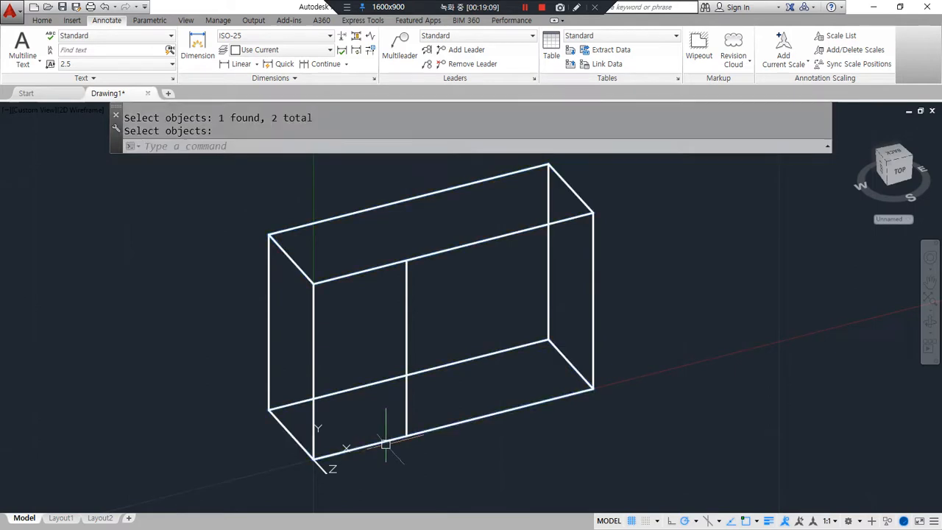
Step: Offset the front face's top edge 10 downward
{"action": "type", "text": "o"}
{"action": "key", "text": "Return"}
{"action": "type", "text": "10"}
{"action": "key", "text": "Return"}
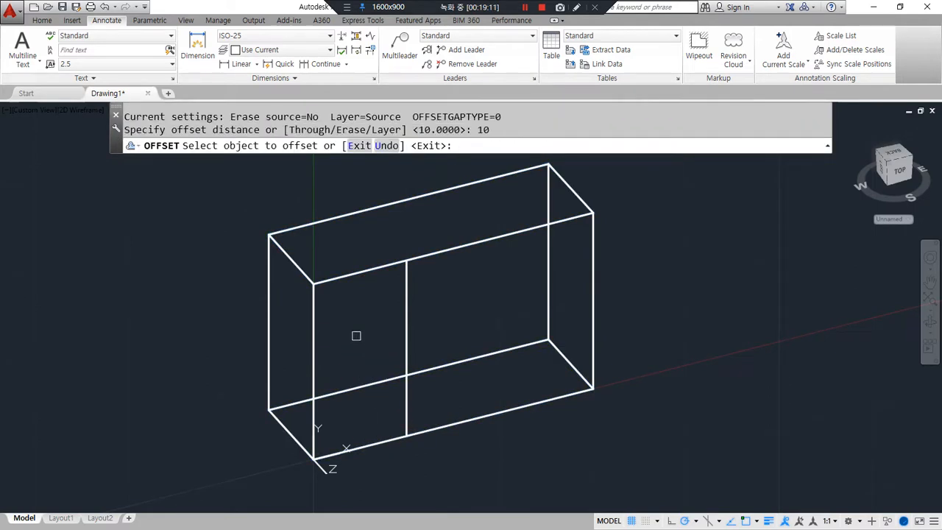
{"action": "left_click", "coordinate": [372, 273]}
{"action": "left_click", "coordinate": [358, 322]}
{"action": "key", "text": "Return"}
Step: Join the front face's top edge, both offset lines and left vertical edge with sharp Fillet corners to form an L-shaped step profile
{"action": "type", "text": "f"}
{"action": "key", "text": "Return"}
{"action": "left_click", "coordinate": [413, 268]}
{"action": "left_click", "coordinate": [406, 276]}
{"action": "key", "text": "Return"}
{"action": "left_click", "coordinate": [406, 309]}
{"action": "left_click", "coordinate": [379, 354]}
{"action": "key", "text": "Return"}
{"action": "left_click", "coordinate": [334, 365]}
{"action": "left_click", "coordinate": [314, 386]}
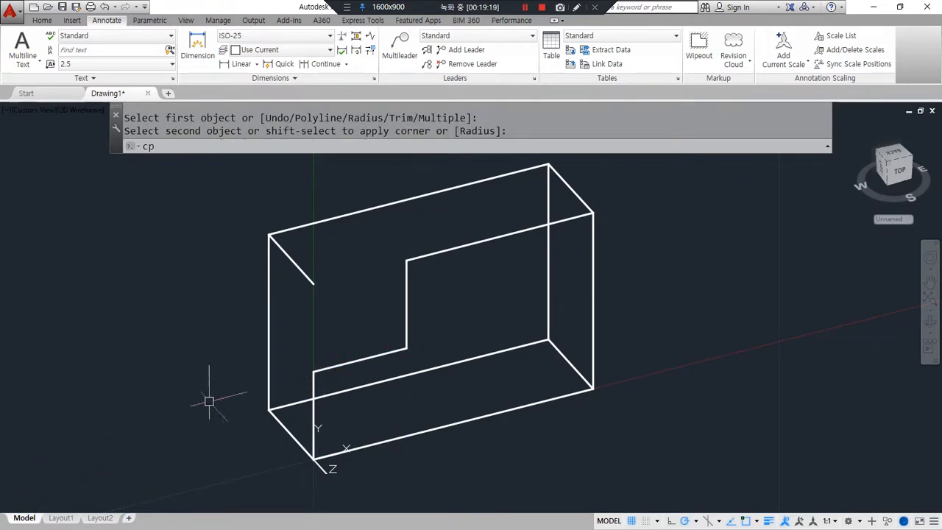
Step: Copy the front step profile's two inner lines to the box's rear face, using the front and rear top-left corners as reference points
{"action": "type", "text": "cp"}
{"action": "key", "text": "Return"}
{"action": "left_click", "coordinate": [405, 361]}
{"action": "left_click", "coordinate": [393, 330]}
{"action": "key", "text": "Return"}
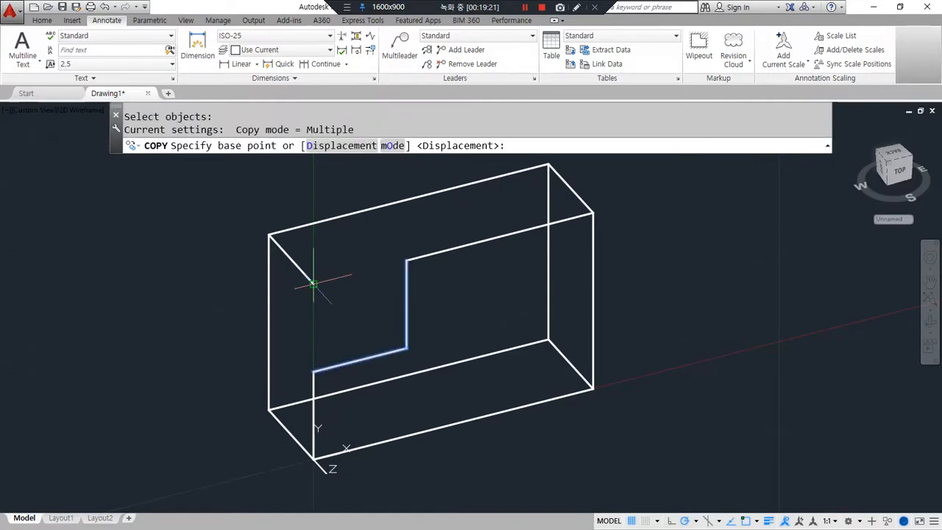
{"action": "left_click", "coordinate": [313, 284]}
{"action": "left_click", "coordinate": [271, 235]}
{"action": "key", "text": "Return"}
Step: Join the copied step lines with the rear top edge and rear left vertical edge using sharp Fillet corners
{"action": "type", "text": "f"}
{"action": "key", "text": "Return"}
{"action": "left_click", "coordinate": [373, 208]}
{"action": "left_click", "coordinate": [362, 265]}
{"action": "key", "text": "Return"}
{"action": "left_click", "coordinate": [299, 315]}
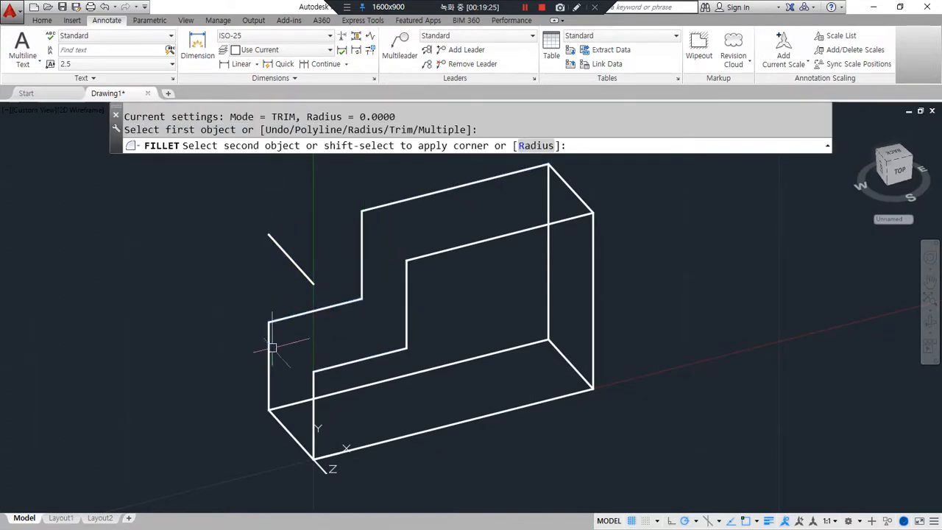
{"action": "left_click", "coordinate": [269, 336]}
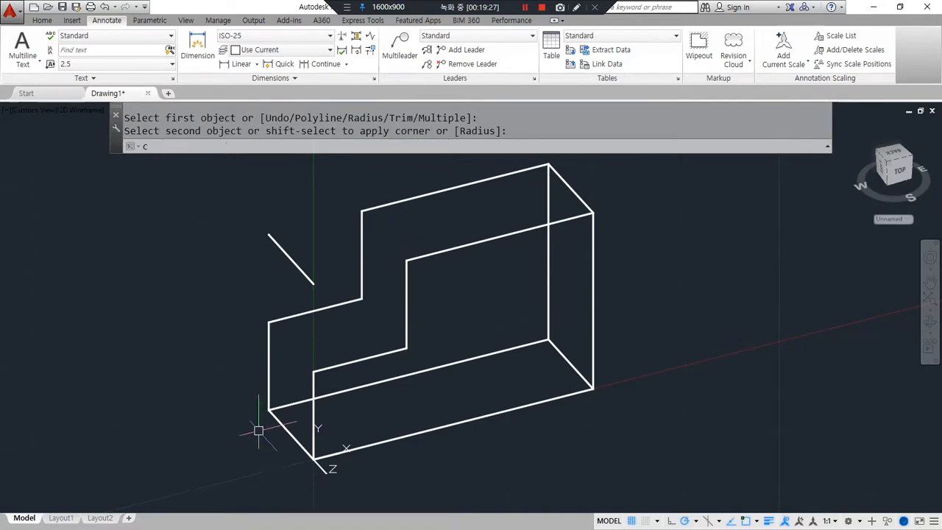
Step: Copy the leftover top-left depth edge onto the three step corners to connect the front and rear profiles
{"action": "type", "text": "cp"}
{"action": "key", "text": "Return"}
{"action": "left_click", "coordinate": [305, 274]}
{"action": "key", "text": "Return"}
{"action": "left_click", "coordinate": [313, 284]}
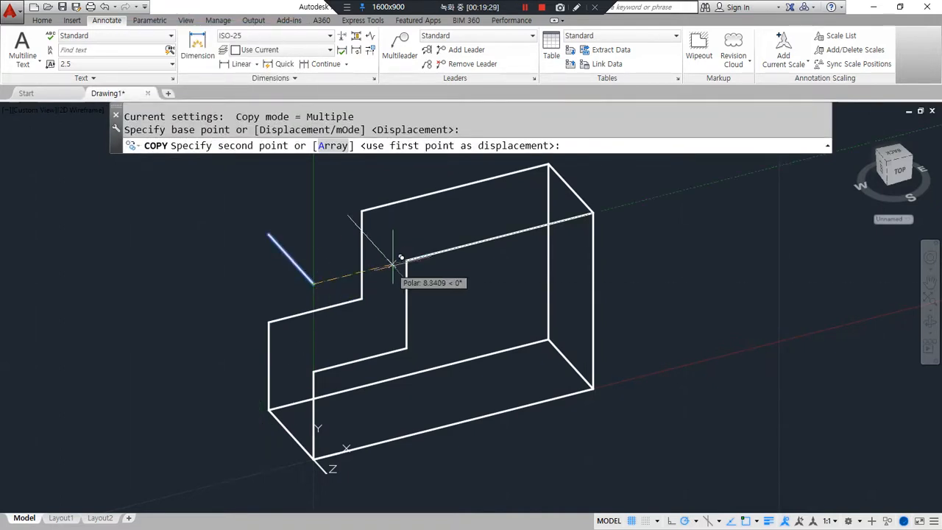
{"action": "left_click", "coordinate": [405, 346]}
{"action": "key", "text": "Return"}
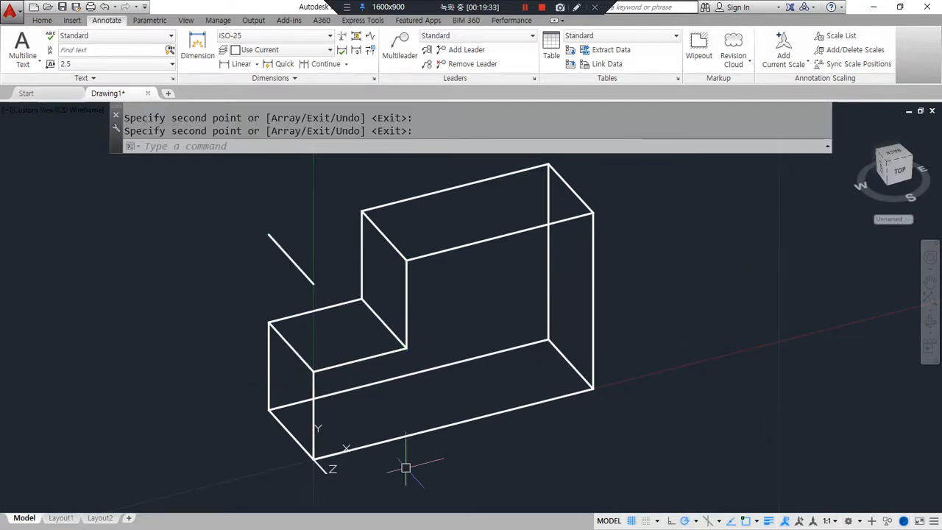
Step: Erase the leftover depth edge floating above the step
{"action": "left_click", "coordinate": [298, 249]}
{"action": "left_click", "coordinate": [238, 266]}
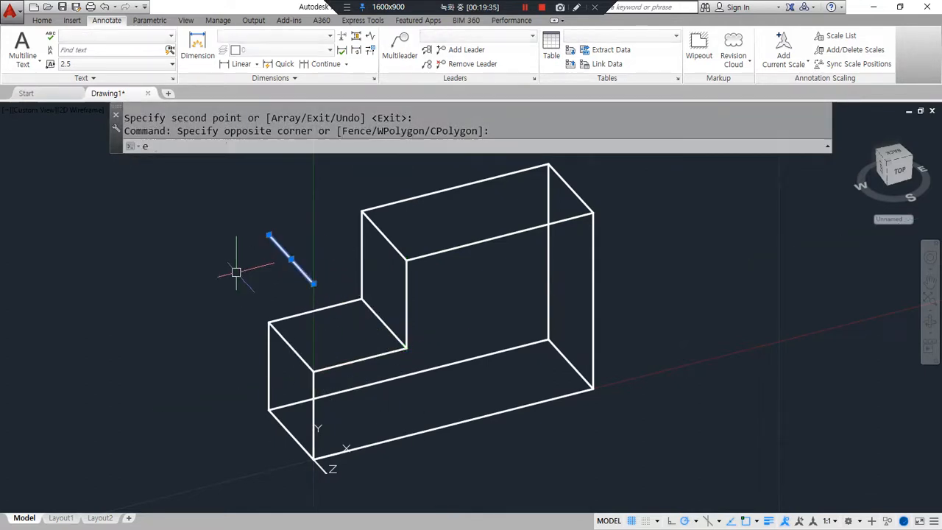
{"action": "key", "text": "e"}
{"action": "key", "text": "Return"}
Step: Offset the second box's front left vertical edge 10 to the right twice, splitting the front face into thirds
{"action": "scroll", "coordinate": [242, 280], "scroll_direction": "down", "scroll_amount": 4}
{"action": "middle_click_drag", "start_coordinate": [581, 242], "coordinate": [293, 327]}
{"action": "scroll", "coordinate": [336, 314], "scroll_direction": "up", "scroll_amount": 6}
{"action": "middle_click_drag", "start_coordinate": [393, 383], "coordinate": [342, 309]}
{"action": "scroll", "coordinate": [341, 311], "scroll_direction": "down", "scroll_amount": 2}
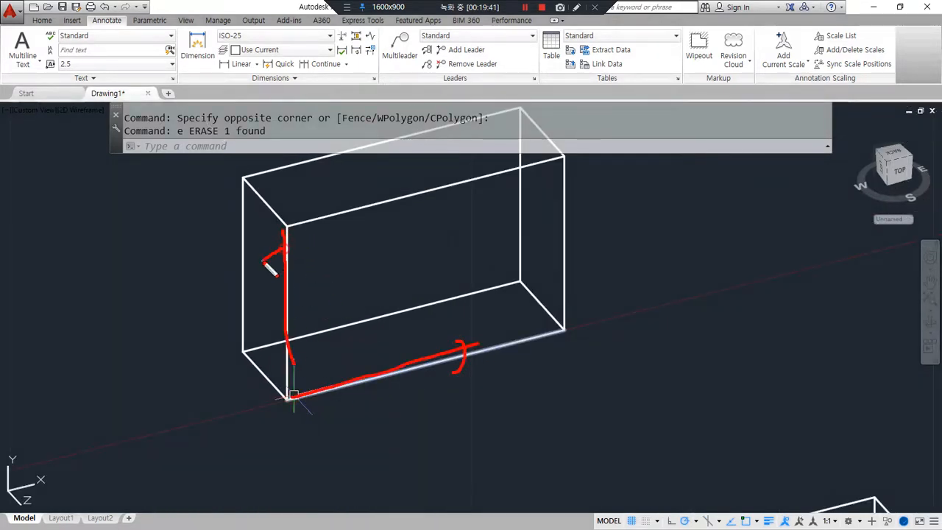
{"action": "type", "text": "o"}
{"action": "key", "text": "Return"}
{"action": "type", "text": "10"}
{"action": "key", "text": "Return"}
{"action": "left_click", "coordinate": [287, 262]}
{"action": "left_click", "coordinate": [370, 252]}
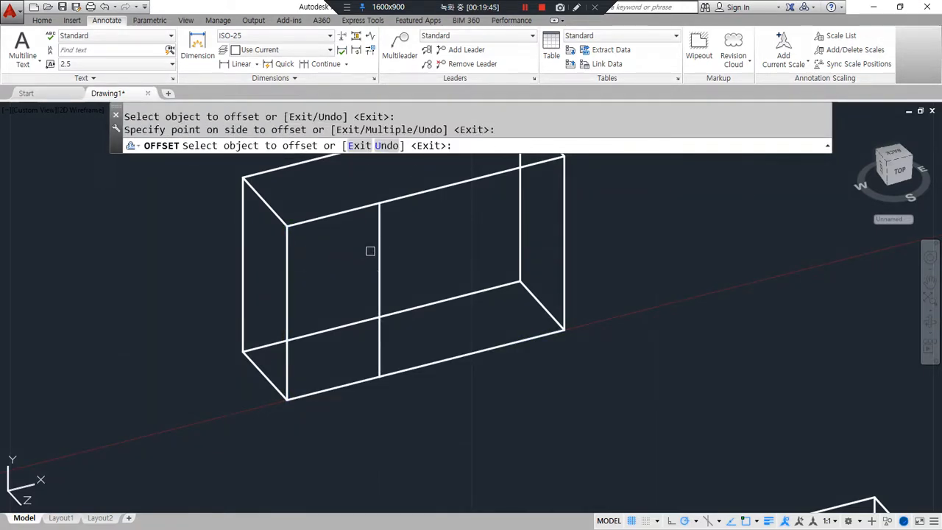
{"action": "left_click", "coordinate": [381, 256]}
{"action": "left_click", "coordinate": [446, 251]}
{"action": "key", "text": "Return"}
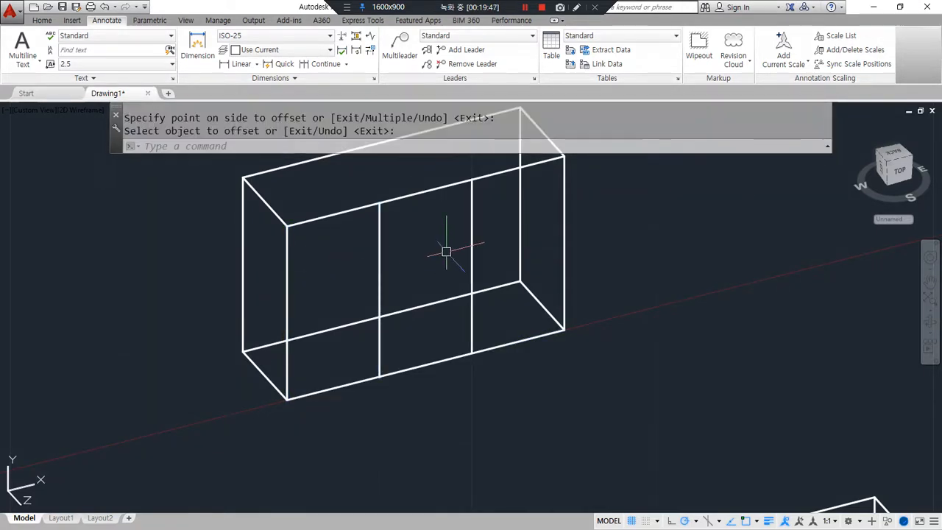
Step: Explode all objects in the drawing so the box rectangles become separate lines
{"action": "type", "text": "x"}
{"action": "key", "text": "Return"}
{"action": "type", "text": "al"}
{"action": "key", "text": "Return"}
{"action": "middle_click_drag", "start_coordinate": [414, 255], "coordinate": [396, 269], "text": "shift"}
Step: Offset the second box's front top edge 10 downward
{"action": "type", "text": "o"}
{"action": "key", "text": "Return"}
{"action": "type", "text": "10"}
{"action": "key", "text": "Return"}
{"action": "left_click", "coordinate": [405, 214]}
{"action": "left_click", "coordinate": [402, 261]}
{"action": "key", "text": "Return"}
Step: Trim the front top edge between the two offset vertical lines
{"action": "type", "text": "tr"}
{"action": "key", "text": "Return"}
{"action": "key", "text": "Return"}
{"action": "left_click", "coordinate": [398, 213]}
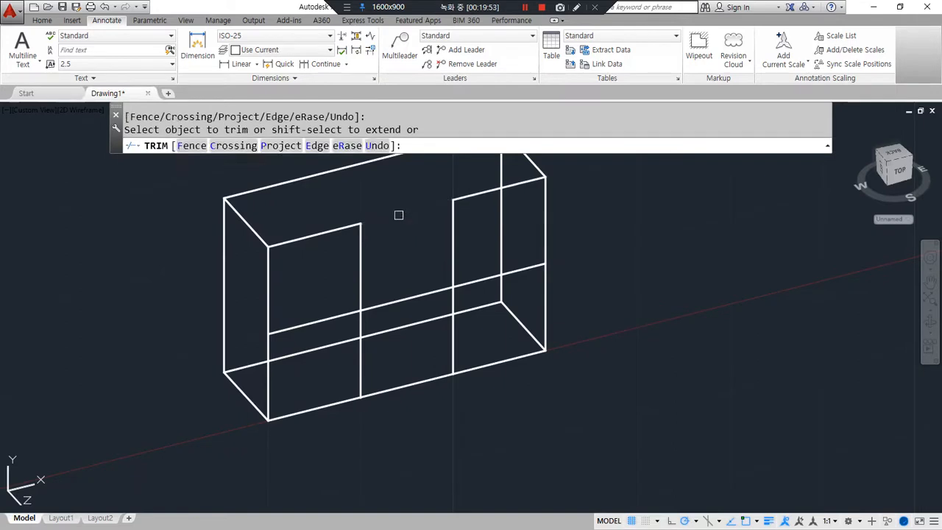
{"action": "key", "text": "Return"}
Step: Join the horizontal offset line to both vertical offset lines with sharp Fillet corners to form a U-shaped notch
{"action": "type", "text": "f"}
{"action": "key", "text": "Return"}
{"action": "left_click", "coordinate": [359, 287]}
{"action": "left_click", "coordinate": [413, 297]}
{"action": "key", "text": "Return"}
{"action": "left_click", "coordinate": [420, 295]}
{"action": "left_click", "coordinate": [456, 259]}
Step: Copy the three notch lines from the front face to the rear face, using the box's top-left corners as reference points
{"action": "middle_click_drag", "start_coordinate": [431, 241], "coordinate": [431, 287]}
{"action": "type", "text": "cp"}
{"action": "key", "text": "Return"}
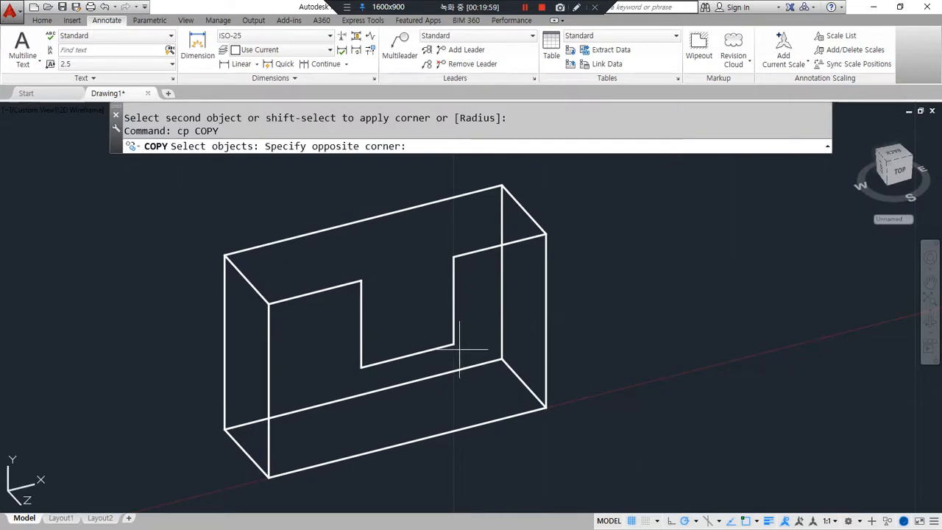
{"action": "left_click", "coordinate": [382, 348]}
{"action": "left_click", "coordinate": [318, 280]}
{"action": "key", "text": "Return"}
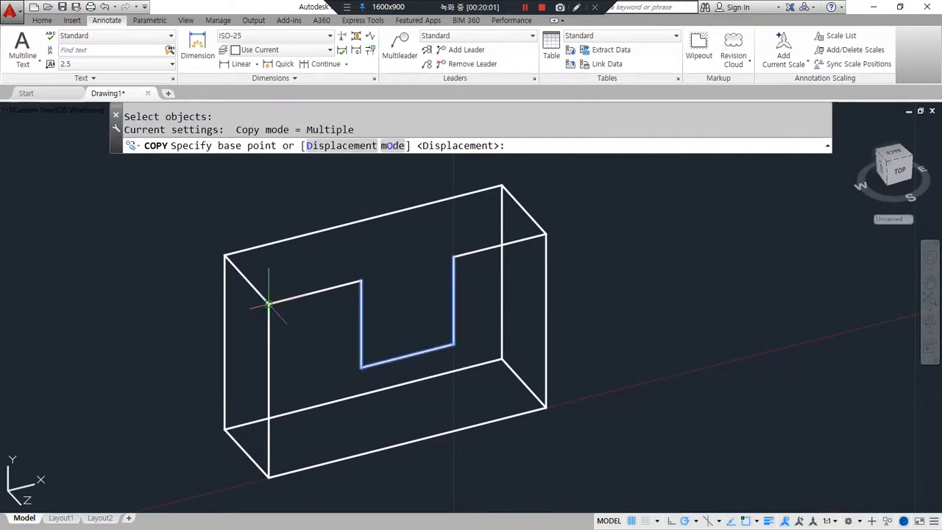
{"action": "left_click", "coordinate": [269, 303]}
{"action": "left_click", "coordinate": [226, 256]}
{"action": "key", "text": "Return"}
Step: Trim the rear top edge across the notch opening
{"action": "type", "text": "tr"}
{"action": "key", "text": "Return"}
{"action": "key", "text": "Return"}
{"action": "left_click", "coordinate": [356, 227]}
{"action": "key", "text": "Return"}
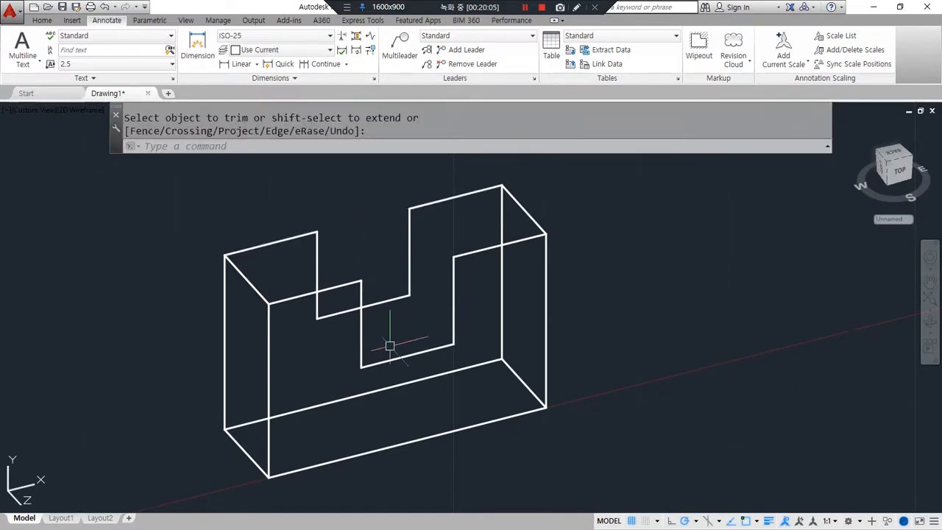
Step: Draw a line joining the rear and front top corners on the notch's right side
{"action": "type", "text": "l"}
{"action": "key", "text": "Return"}
{"action": "left_click", "coordinate": [409, 210]}
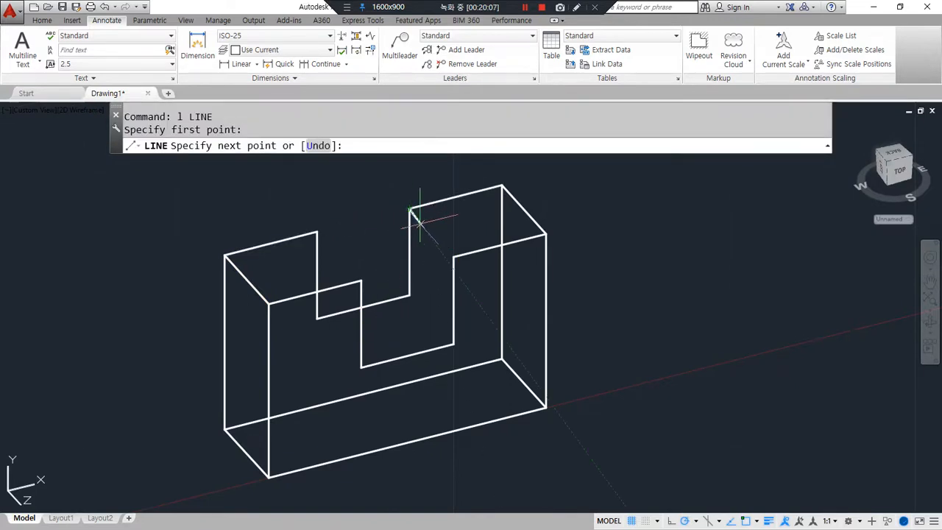
{"action": "left_click", "coordinate": [453, 257]}
{"action": "key", "text": "Return"}
Step: Copy the new depth line to the notch's two bottom corners and its top-left corner
{"action": "type", "text": "cp"}
{"action": "key", "text": "Return"}
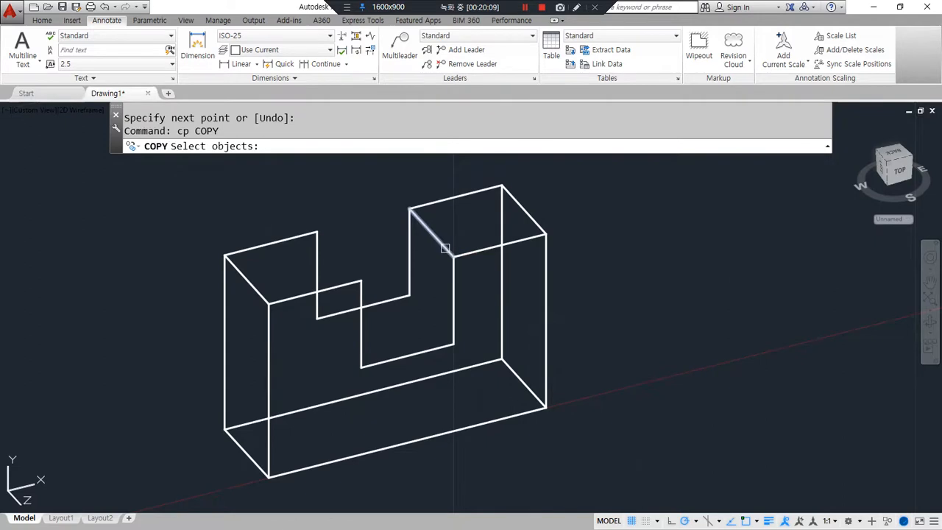
{"action": "left_click", "coordinate": [446, 251]}
{"action": "key", "text": "Return"}
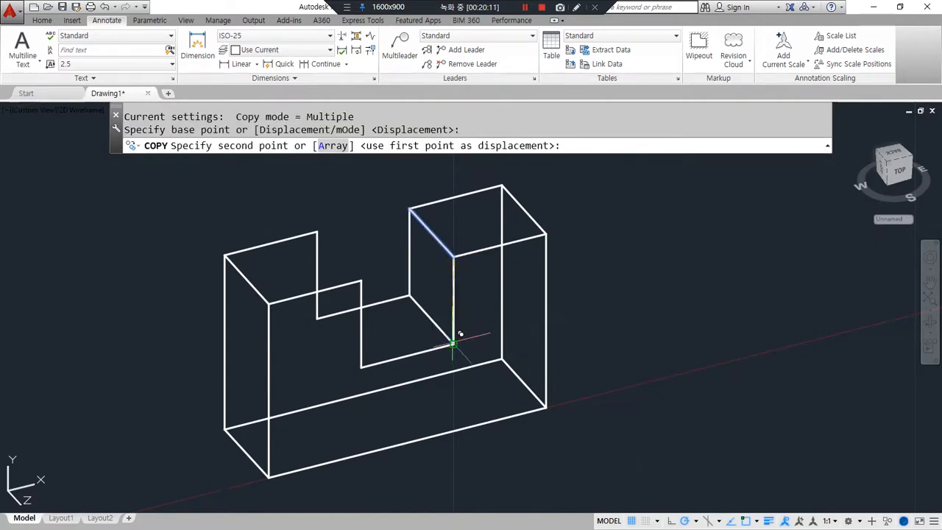
{"action": "left_click", "coordinate": [360, 364]}
{"action": "left_click", "coordinate": [361, 281]}
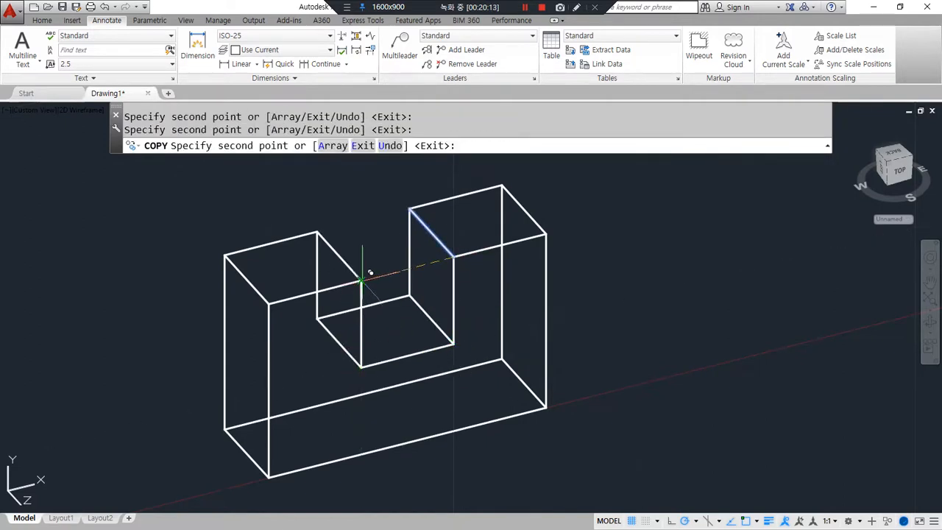
{"action": "key", "text": "Return"}
{"action": "scroll", "coordinate": [519, 381], "scroll_direction": "down", "scroll_amount": 2}
{"action": "middle_click_drag", "start_coordinate": [607, 295], "coordinate": [253, 362]}
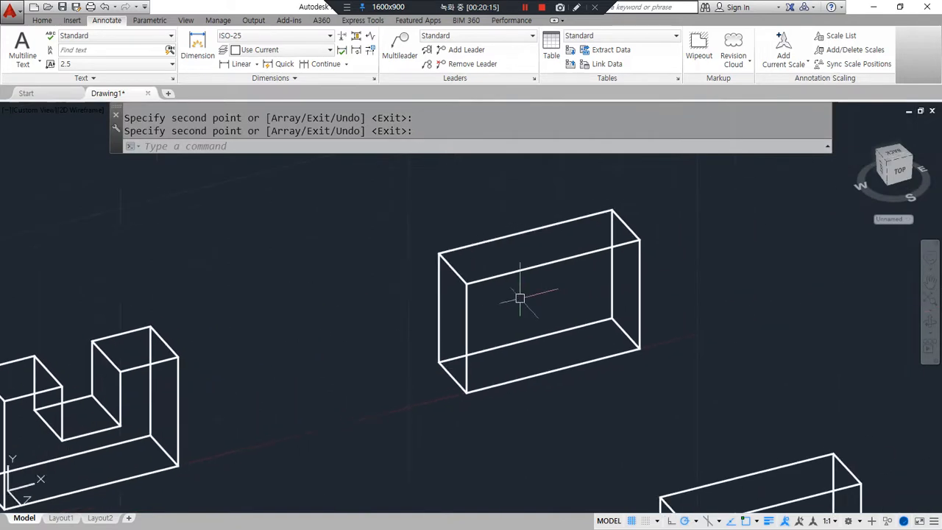
{"action": "scroll", "coordinate": [521, 297], "scroll_direction": "up", "scroll_amount": 2}
{"action": "type", "text": "o"}
{"action": "key", "text": "Return"}
{"action": "key", "text": "Return"}
{"action": "type", "text": "1"}
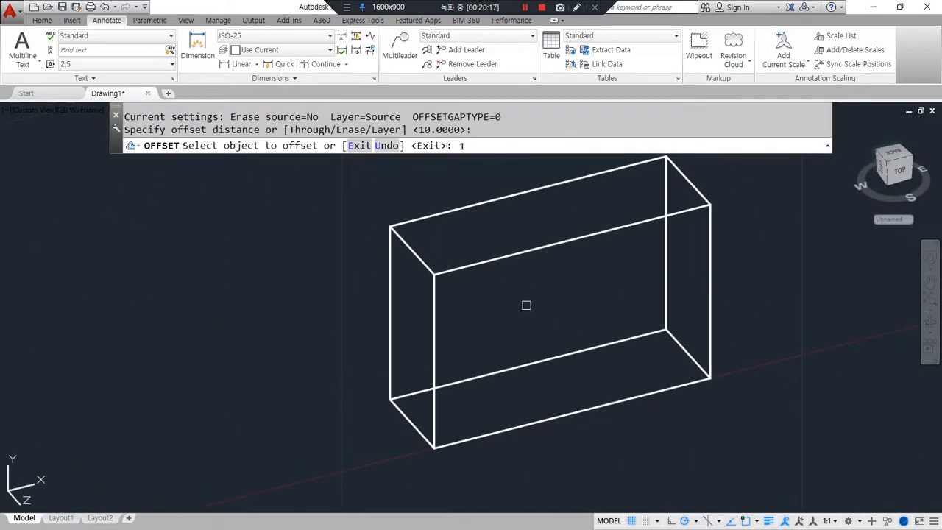
{"action": "type", "text": "0"}
{"action": "key", "text": "Return"}
{"action": "key", "text": "Escape"}
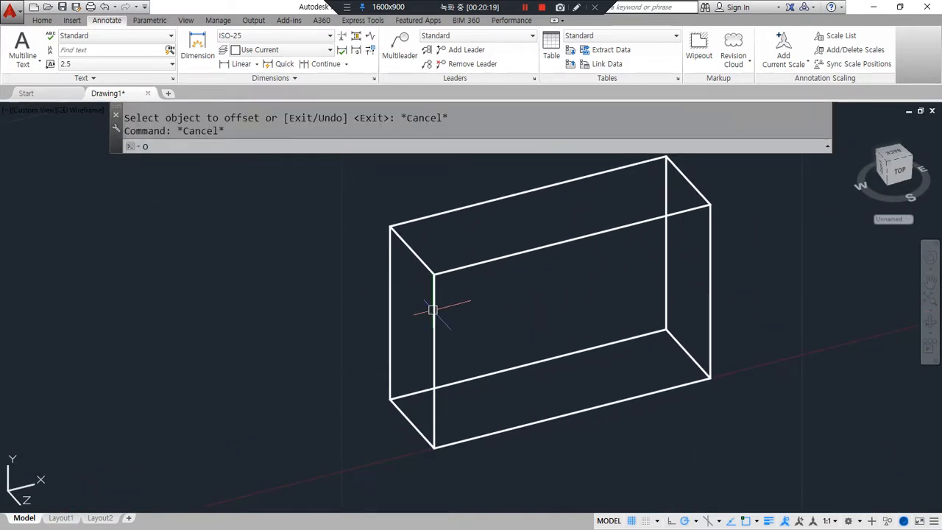
Step: Offset the third box's front left vertical edge 10 to the right twice and its front top edge 10 downward
{"action": "key", "text": "Return"}
{"action": "type", "text": "10"}
{"action": "key", "text": "Return"}
{"action": "left_click", "coordinate": [434, 309]}
{"action": "left_click", "coordinate": [490, 289]}
{"action": "left_click", "coordinate": [525, 291]}
{"action": "left_click", "coordinate": [593, 259]}
{"action": "left_click", "coordinate": [582, 239]}
{"action": "left_click", "coordinate": [582, 280]}
{"action": "key", "text": "Return"}
Step: Join the horizontal offset line to the front left vertical edge and the first vertical offset line with sharp Fillet corners
{"action": "type", "text": "f"}
{"action": "key", "text": "Return"}
{"action": "left_click", "coordinate": [433, 370]}
{"action": "key", "text": "Return"}
{"action": "left_click", "coordinate": [491, 346]}
{"action": "left_click", "coordinate": [527, 294]}
{"action": "key", "text": "Return"}
{"action": "left_click", "coordinate": [538, 251]}
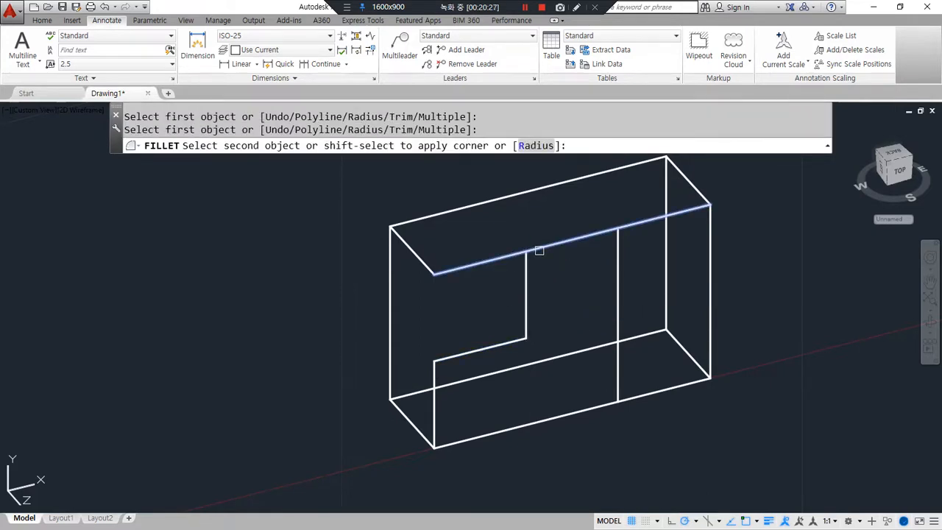
{"action": "key", "text": "Escape"}
Step: Offset the third box's front top edge 10 downward again for the right-hand shoulder
{"action": "type", "text": "o"}
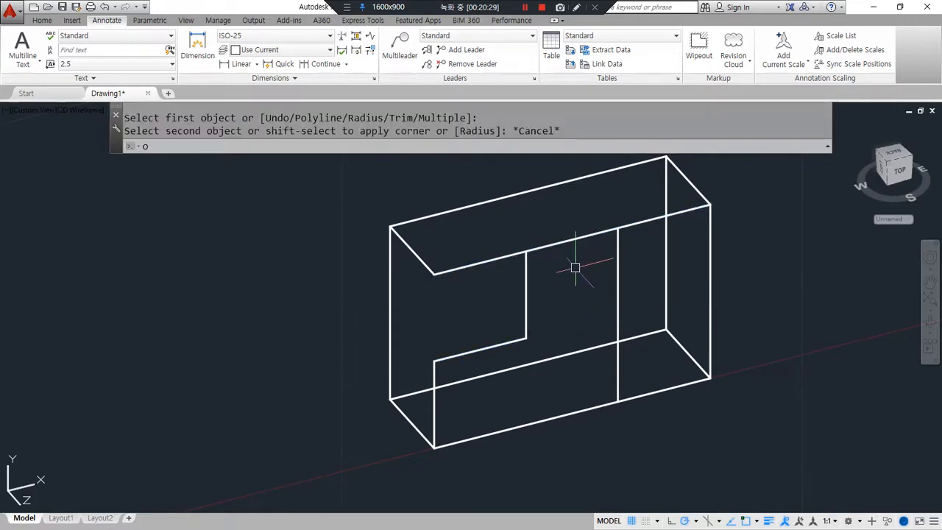
{"action": "key", "text": "Return"}
{"action": "type", "text": "10"}
{"action": "key", "text": "Return"}
{"action": "left_click", "coordinate": [637, 222]}
{"action": "left_click", "coordinate": [699, 263]}
{"action": "key", "text": "Return"}
Step: Join the top edge, both vertical offset lines, right shoulder line and right vertical edge with sharp Fillet corners to finish the raised-centre profile
{"action": "type", "text": "f"}
{"action": "key", "text": "Return"}
{"action": "left_click", "coordinate": [526, 273]}
{"action": "left_click", "coordinate": [541, 250]}
{"action": "key", "text": "Return"}
{"action": "left_click", "coordinate": [561, 242]}
{"action": "left_click", "coordinate": [610, 254]}
{"action": "left_click", "coordinate": [616, 292]}
{"action": "key", "text": "Return"}
{"action": "left_click", "coordinate": [619, 302]}
{"action": "left_click", "coordinate": [633, 313]}
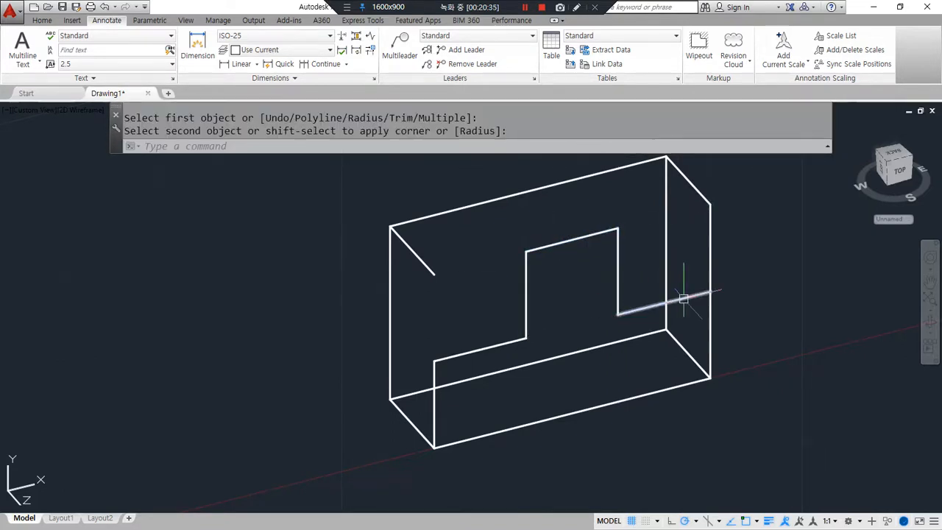
{"action": "left_click", "coordinate": [708, 320]}
Step: Copy the five raised-centre profile lines from the front face to the rear face, using the box's top-right corners as reference points
{"action": "type", "text": "cp"}
{"action": "key", "text": "Return"}
{"action": "left_click", "coordinate": [629, 329]}
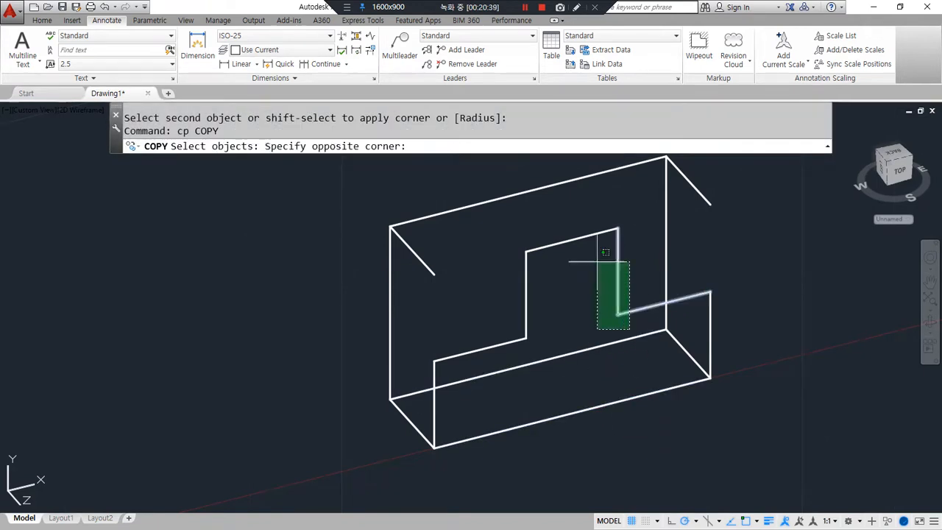
{"action": "left_click", "coordinate": [480, 208]}
{"action": "left_click", "coordinate": [502, 346]}
{"action": "key", "text": "Return"}
{"action": "left_click", "coordinate": [710, 204]}
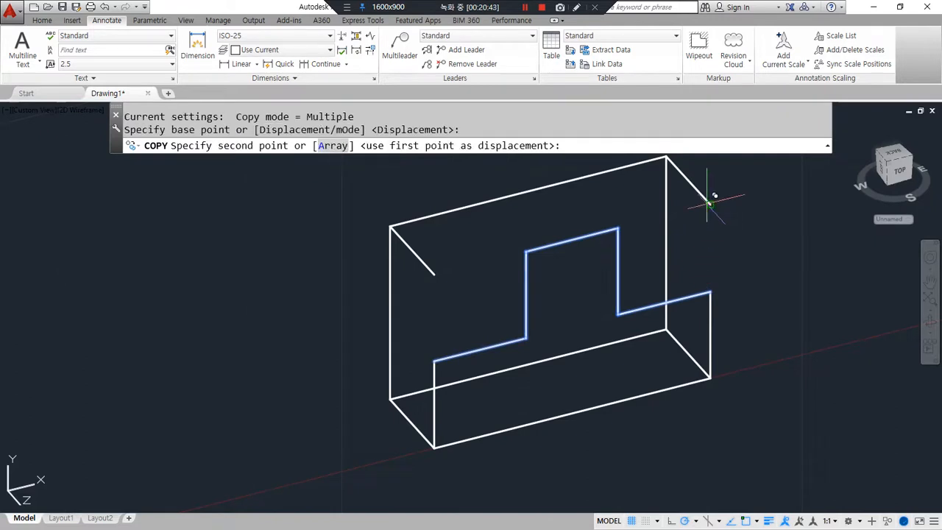
{"action": "left_click", "coordinate": [664, 157]}
{"action": "key", "text": "Return"}
Step: Erase the original rear top edge of the third box
{"action": "left_click", "coordinate": [608, 173]}
{"action": "type", "text": "e"}
{"action": "key", "text": "Return"}
Step: Copy the third box's right-hand top depth edge to every corner of the raised-centre profile to connect the front and rear outlines
{"action": "middle_click_drag", "start_coordinate": [584, 275], "coordinate": [563, 301]}
{"action": "type", "text": "cp"}
{"action": "key", "text": "Return"}
{"action": "left_click", "coordinate": [671, 205]}
{"action": "key", "text": "Return"}
{"action": "left_click", "coordinate": [688, 229]}
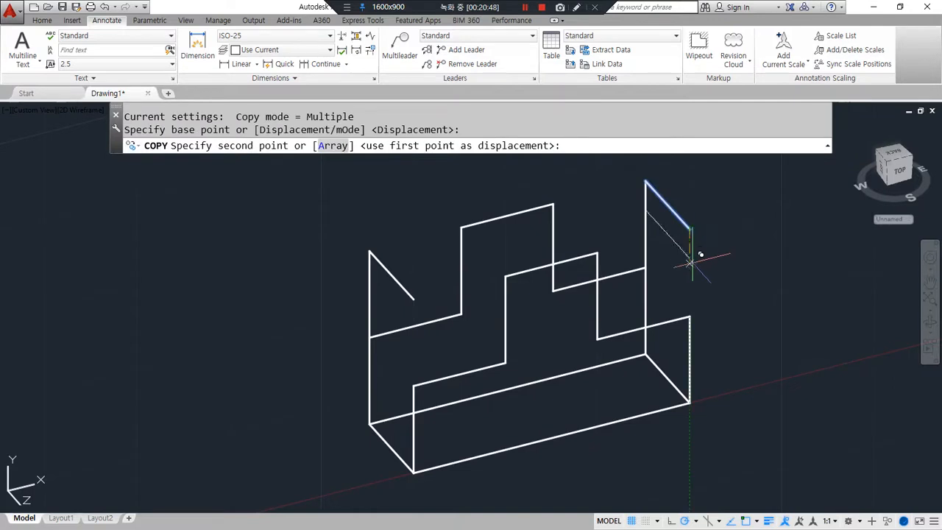
{"action": "left_click", "coordinate": [597, 338]}
{"action": "left_click", "coordinate": [598, 254]}
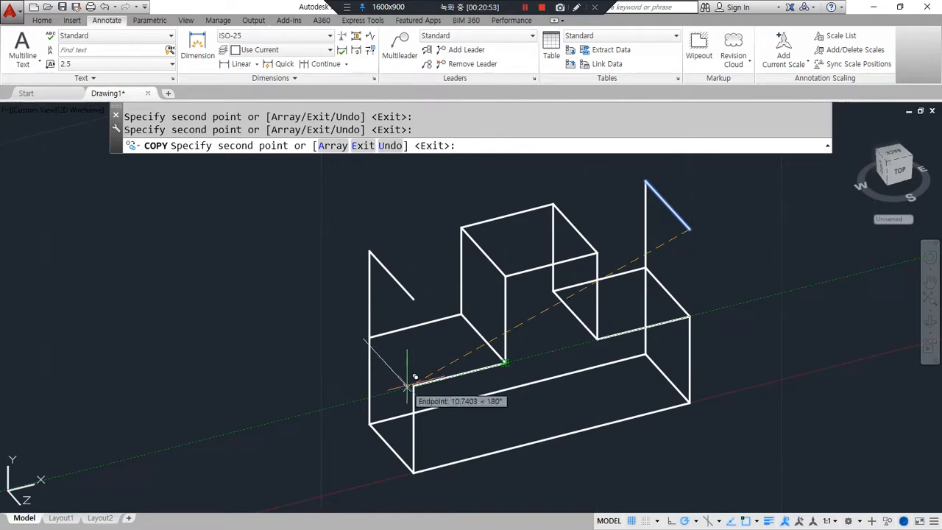
{"action": "key", "text": "space"}
Step: Trim the third box's two rear vertical edges down to the shoulder depth edges with sharp Fillet corners
{"action": "type", "text": "f"}
{"action": "key", "text": "space"}
{"action": "left_click", "coordinate": [379, 350]}
{"action": "left_click", "coordinate": [369, 358]}
{"action": "key", "text": "space"}
{"action": "left_click", "coordinate": [659, 284]}
{"action": "left_click", "coordinate": [645, 294]}
{"action": "key", "text": "space"}
{"action": "left_click", "coordinate": [676, 215]}
{"action": "left_click", "coordinate": [401, 278]}
{"action": "key", "text": "Escape"}
Step: Erase the two leftover original top depth edges floating above the raised-centre block's shoulders
{"action": "left_click", "coordinate": [726, 216]}
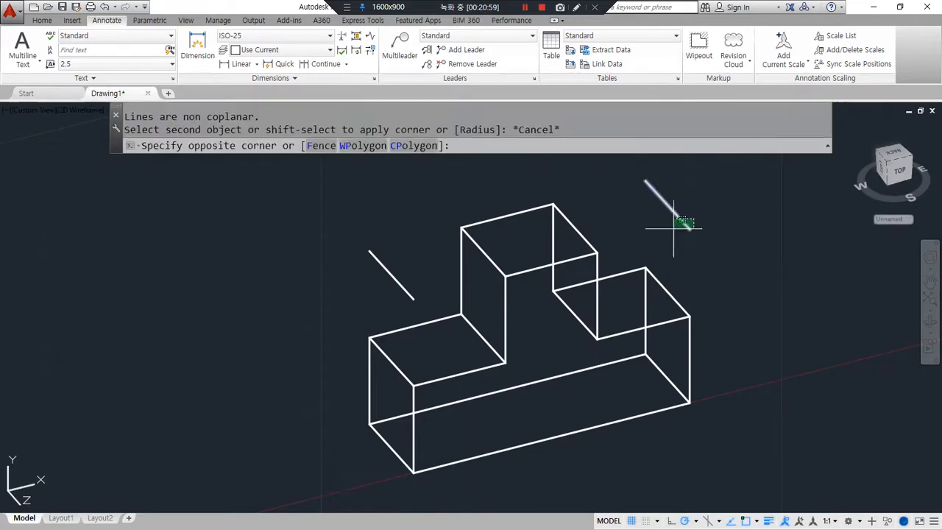
{"action": "left_click", "coordinate": [681, 236]}
{"action": "left_click", "coordinate": [410, 270]}
{"action": "left_click", "coordinate": [336, 296]}
{"action": "type", "text": "e"}
{"action": "key", "text": "space"}
Step: Define a three-point UCS on the fourth box's front face, with origin at its lower-left corner and X along the bottom edge
{"action": "type", "text": "z"}
{"action": "key", "text": "space"}
{"action": "type", "text": "e"}
{"action": "key", "text": "space"}
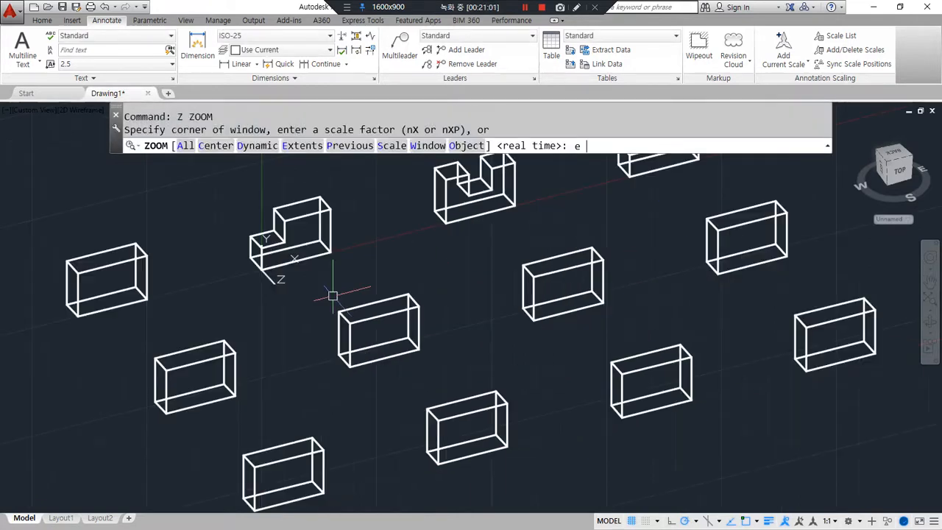
{"action": "middle_click_drag", "start_coordinate": [432, 251], "coordinate": [495, 395]}
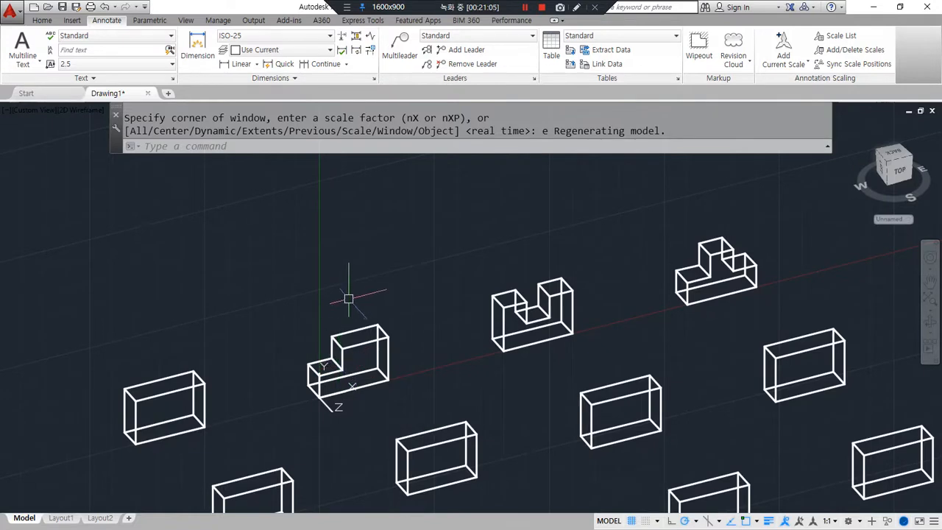
{"action": "scroll", "coordinate": [349, 299], "scroll_direction": "up", "scroll_amount": 4}
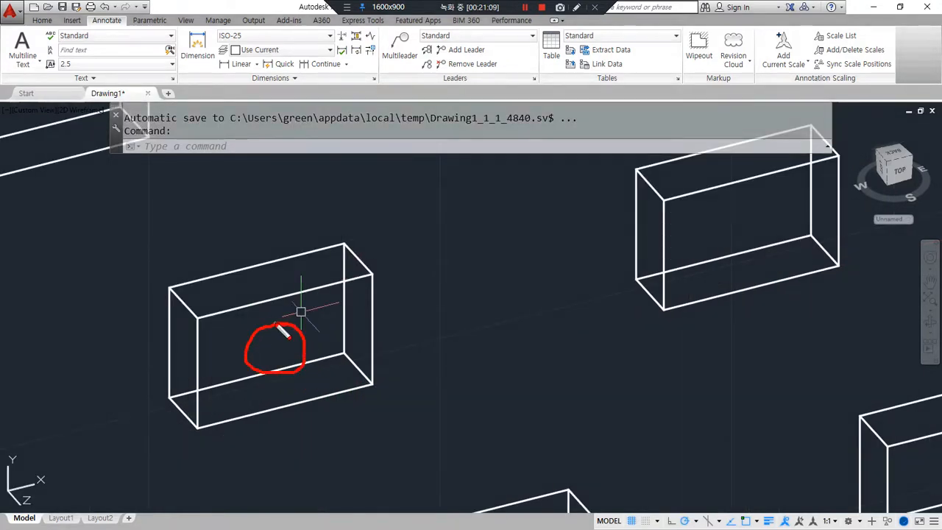
{"action": "type", "text": "ucs"}
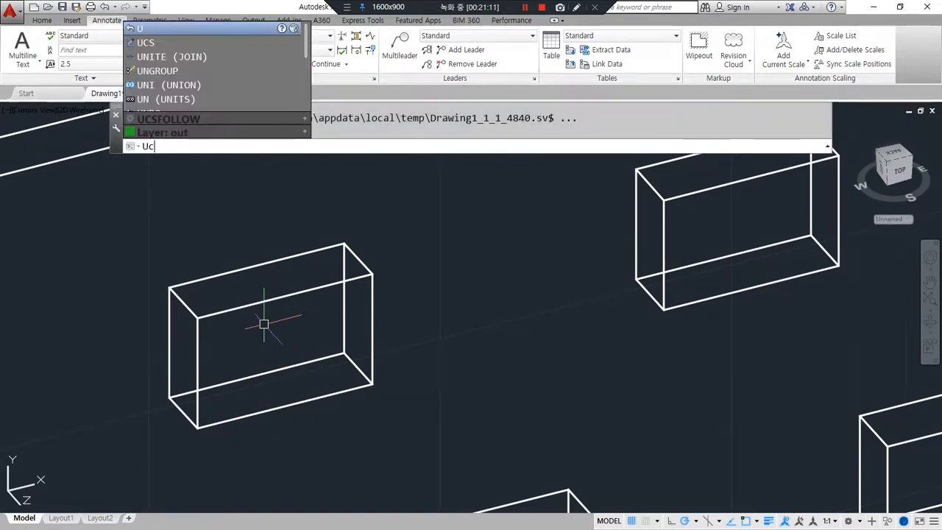
{"action": "key", "text": "Return"}
{"action": "left_click", "coordinate": [198, 427]}
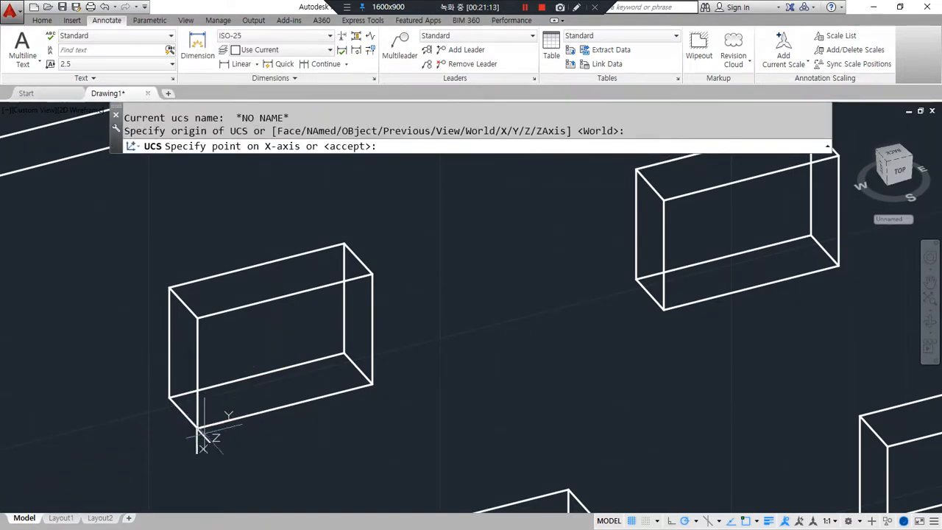
{"action": "left_click", "coordinate": [372, 383]}
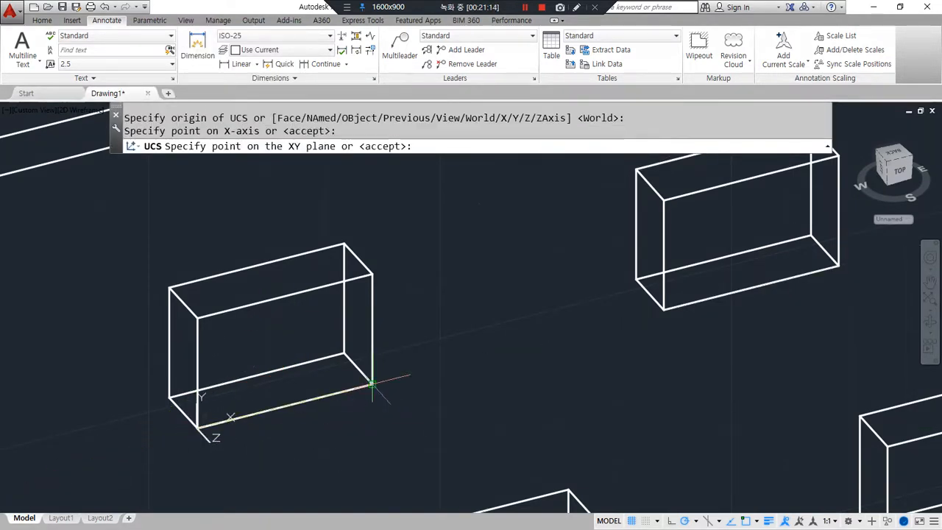
{"action": "left_click", "coordinate": [196, 318]}
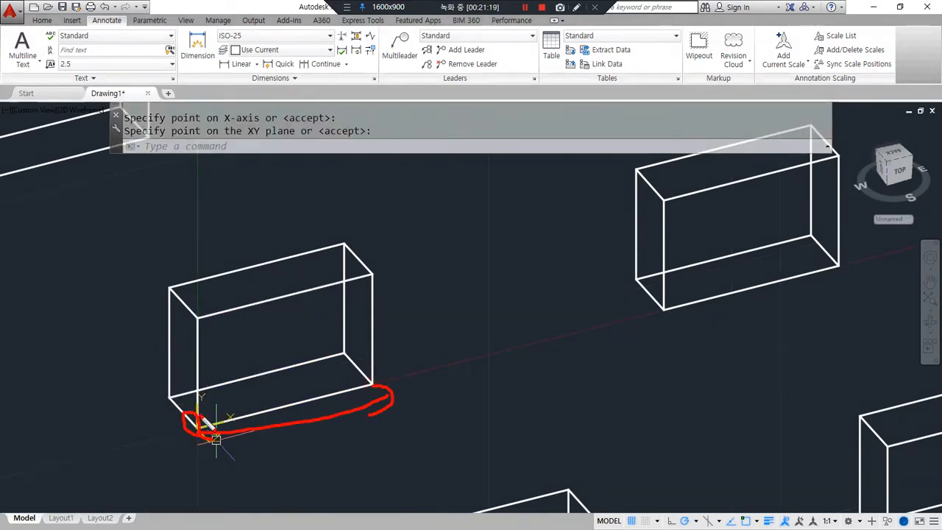
{"action": "key", "text": "Escape"}
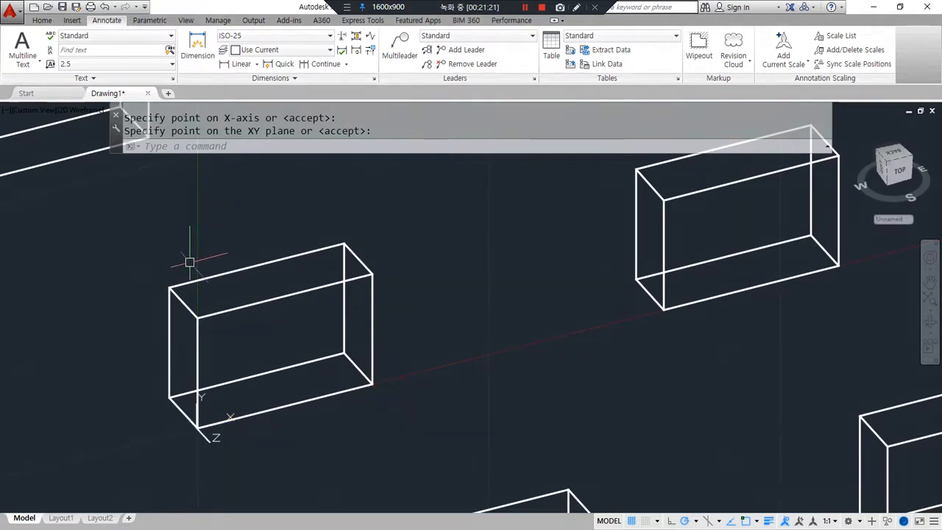
Step: Offset the left and right vertical edges of the fourth box's front face 10 inward
{"action": "type", "text": "o"}
{"action": "key", "text": "Return"}
{"action": "type", "text": "10"}
{"action": "key", "text": "Return"}
{"action": "left_click", "coordinate": [195, 353]}
{"action": "left_click", "coordinate": [263, 331]}
{"action": "left_click", "coordinate": [372, 329]}
{"action": "left_click", "coordinate": [290, 330]}
{"action": "key", "text": "Return"}
Step: Offset the top and bottom edges of the fourth box's front face 5 inward
{"action": "type", "text": "o"}
{"action": "key", "text": "Return"}
{"action": "type", "text": "5"}
{"action": "key", "text": "Return"}
{"action": "left_click", "coordinate": [282, 298]}
{"action": "left_click", "coordinate": [286, 328]}
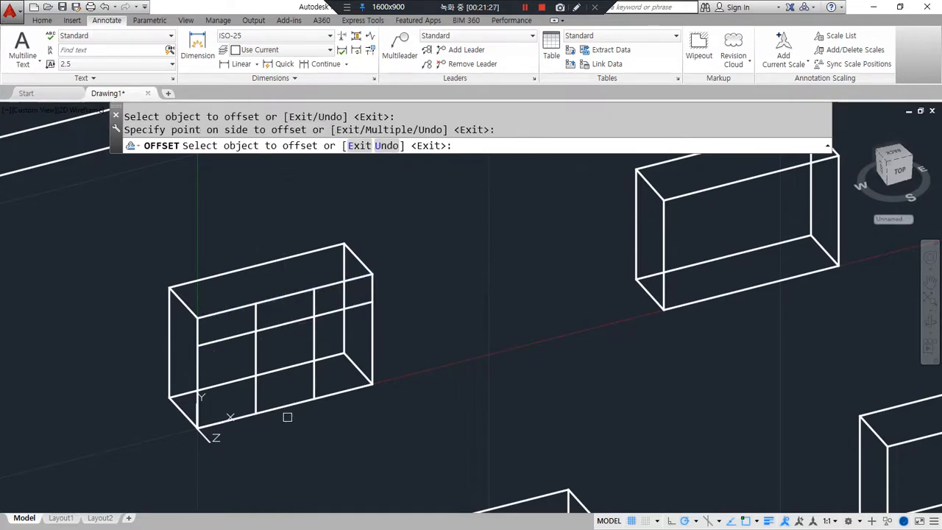
{"action": "left_click", "coordinate": [280, 405]}
{"action": "left_click", "coordinate": [281, 384]}
{"action": "key", "text": "Return"}
Step: Join the four offset lines with sharp Fillet corners to form a closed rectangular opening on the front face
{"action": "type", "text": "f"}
{"action": "key", "text": "Return"}
{"action": "left_click", "coordinate": [257, 353]}
{"action": "left_click", "coordinate": [269, 384]}
{"action": "left_click", "coordinate": [290, 381]}
{"action": "key", "text": "Return"}
{"action": "left_click", "coordinate": [315, 349]}
{"action": "left_click", "coordinate": [280, 328]}
{"action": "key", "text": "Return"}
{"action": "left_click", "coordinate": [253, 340]}
{"action": "left_click", "coordinate": [254, 340]}
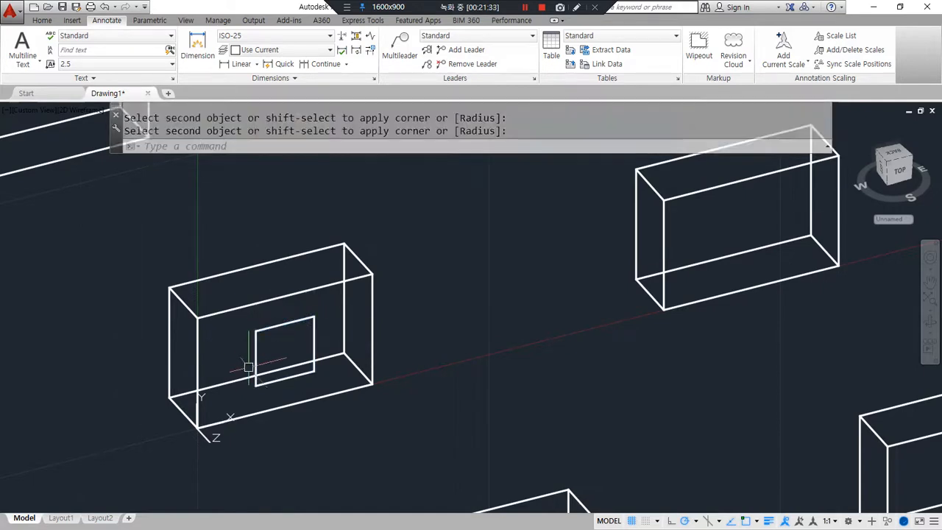
Step: Copy the rectangular opening from the front face to the rear face, using the box's top-left corners as reference points
{"action": "scroll", "coordinate": [248, 366], "scroll_direction": "up", "scroll_amount": 2}
{"action": "type", "text": "cp"}
{"action": "key", "text": "Return"}
{"action": "left_click", "coordinate": [231, 237]}
{"action": "left_click", "coordinate": [387, 450]}
{"action": "key", "text": "Return"}
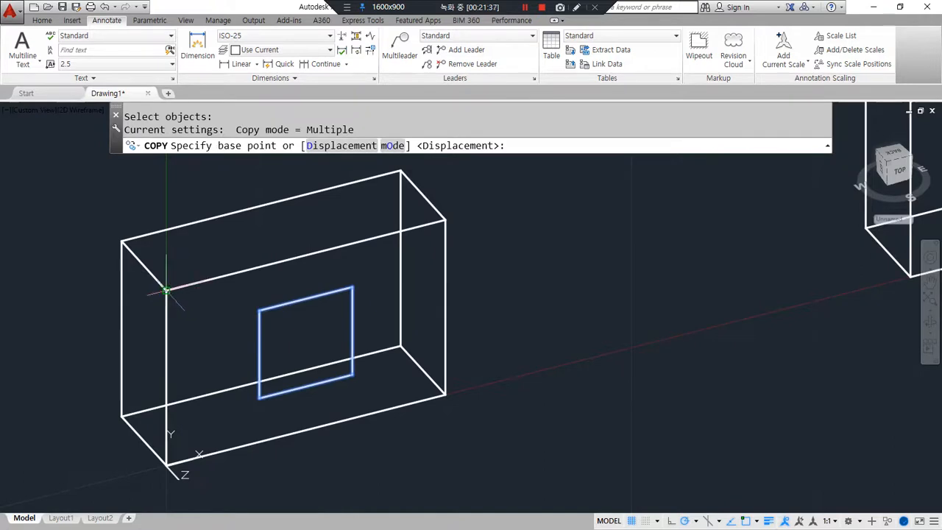
{"action": "left_click", "coordinate": [166, 289]}
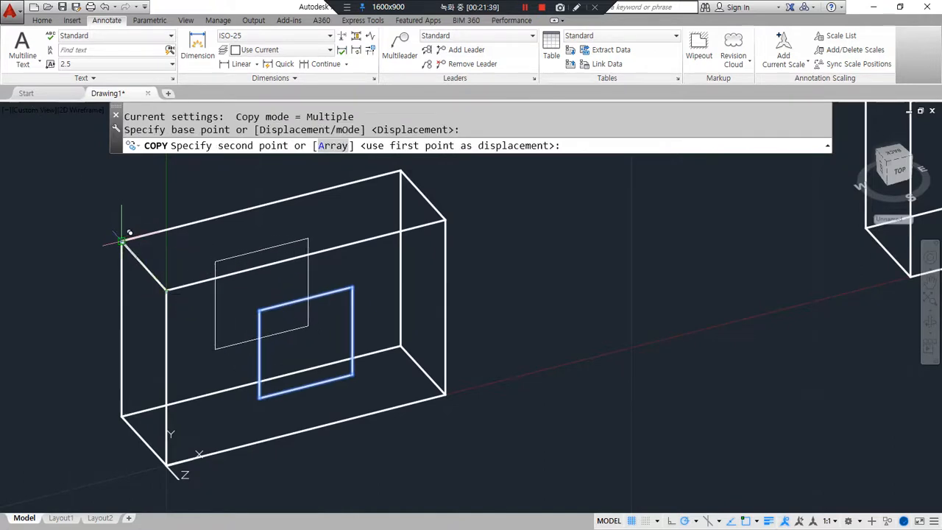
{"action": "left_click", "coordinate": [123, 241]}
{"action": "key", "text": "Return"}
Step: Draw four lines joining the matching corners of the front and rear rectangles to complete the through-opening
{"action": "type", "text": "l"}
{"action": "key", "text": "Return"}
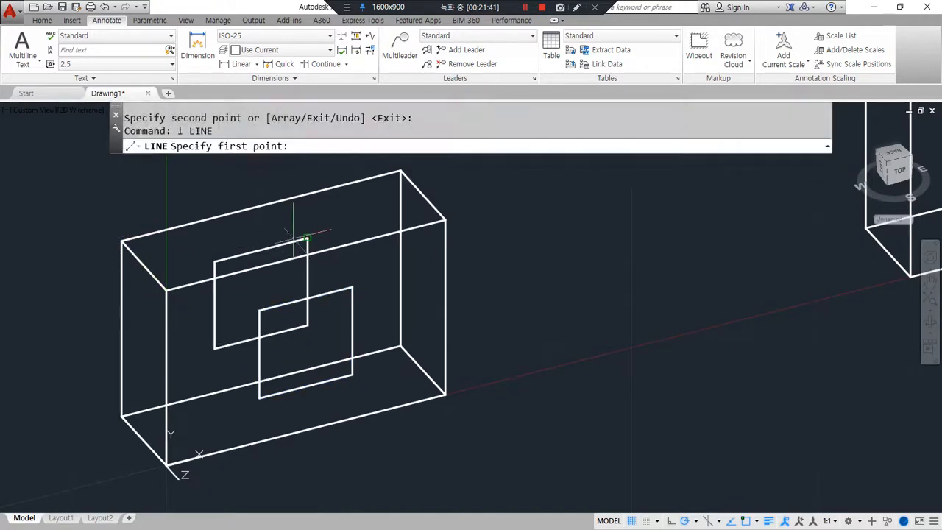
{"action": "left_click", "coordinate": [307, 238]}
{"action": "left_click", "coordinate": [352, 287]}
{"action": "key", "text": "Return"}
{"action": "key", "text": "Return"}
{"action": "left_click", "coordinate": [352, 373]}
{"action": "left_click", "coordinate": [307, 324]}
{"action": "key", "text": "Return"}
{"action": "key", "text": "Return"}
{"action": "left_click", "coordinate": [214, 348]}
{"action": "left_click", "coordinate": [259, 397]}
{"action": "key", "text": "Return"}
{"action": "key", "text": "Return"}
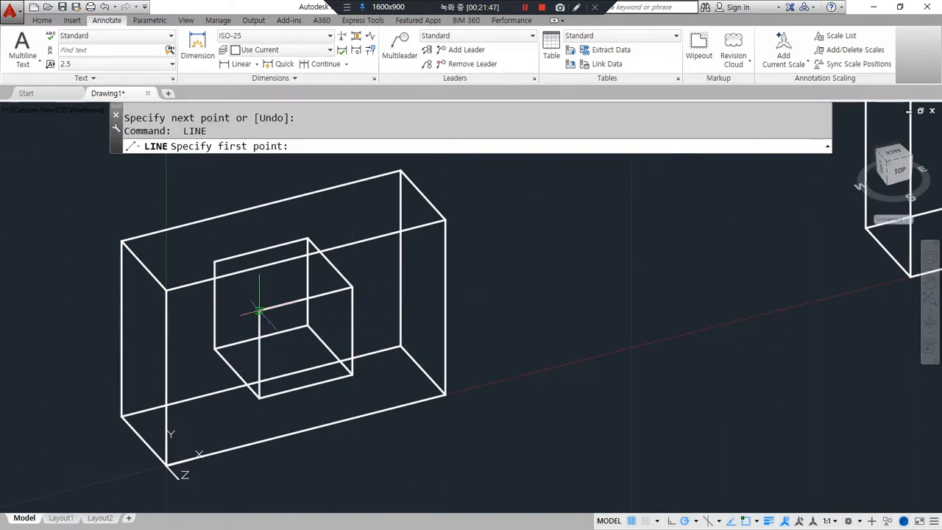
{"action": "left_click", "coordinate": [259, 311]}
{"action": "left_click", "coordinate": [214, 263]}
{"action": "key", "text": "Return"}
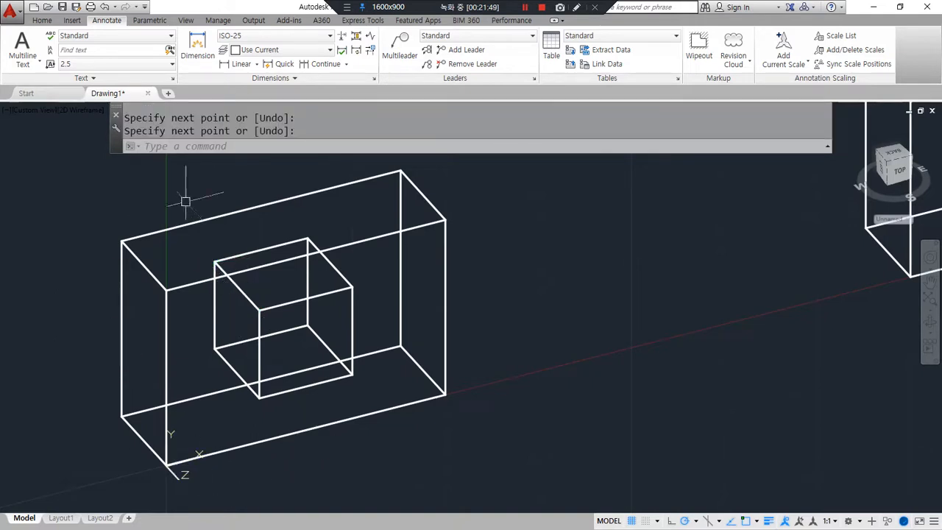
Step: Draw a closed sloping face on the fifth box through the midpoints of its front and rear left vertical edges and top edges
{"action": "scroll", "coordinate": [282, 427], "scroll_direction": "down", "scroll_amount": 2}
{"action": "middle_click_drag", "start_coordinate": [655, 304], "coordinate": [391, 410]}
{"action": "scroll", "coordinate": [395, 409], "scroll_direction": "up", "scroll_amount": 2}
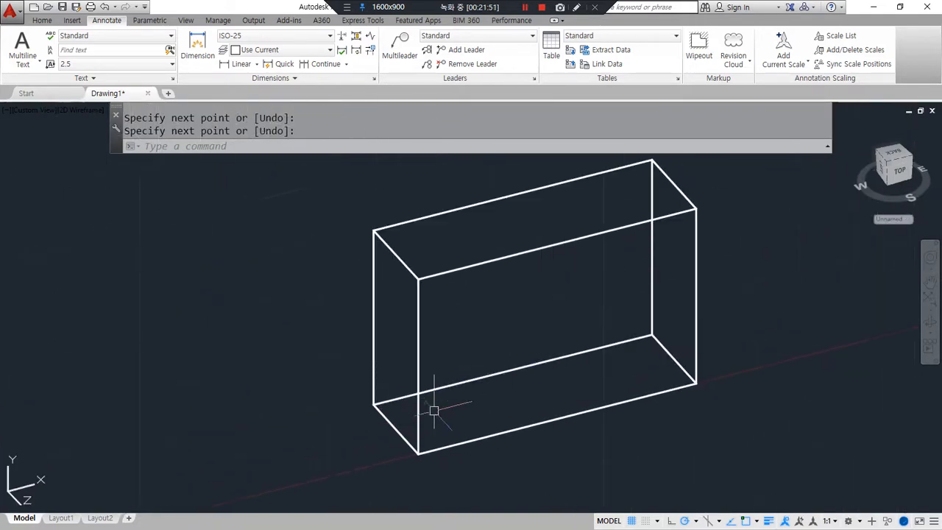
{"action": "middle_click_drag", "start_coordinate": [449, 397], "coordinate": [429, 377]}
{"action": "type", "text": "l"}
{"action": "key", "text": "Return"}
{"action": "left_click", "coordinate": [398, 345]}
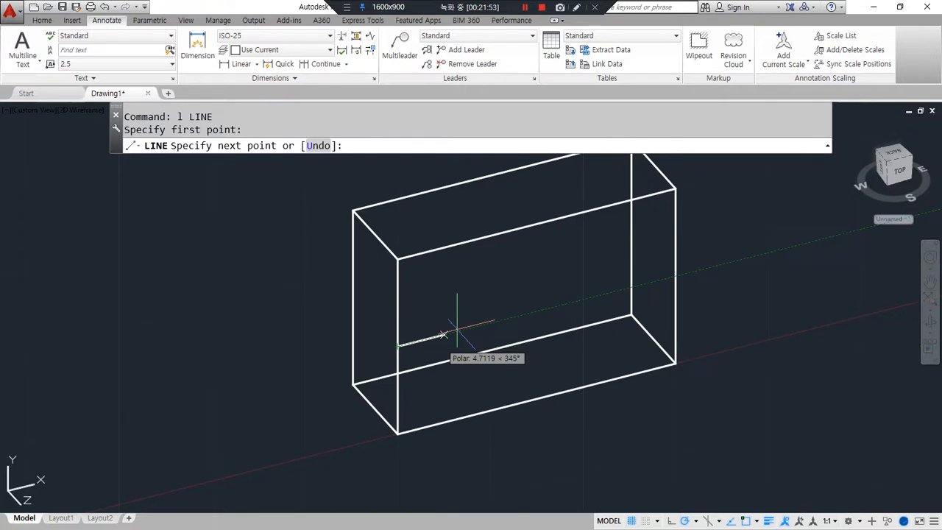
{"action": "left_click", "coordinate": [536, 224]}
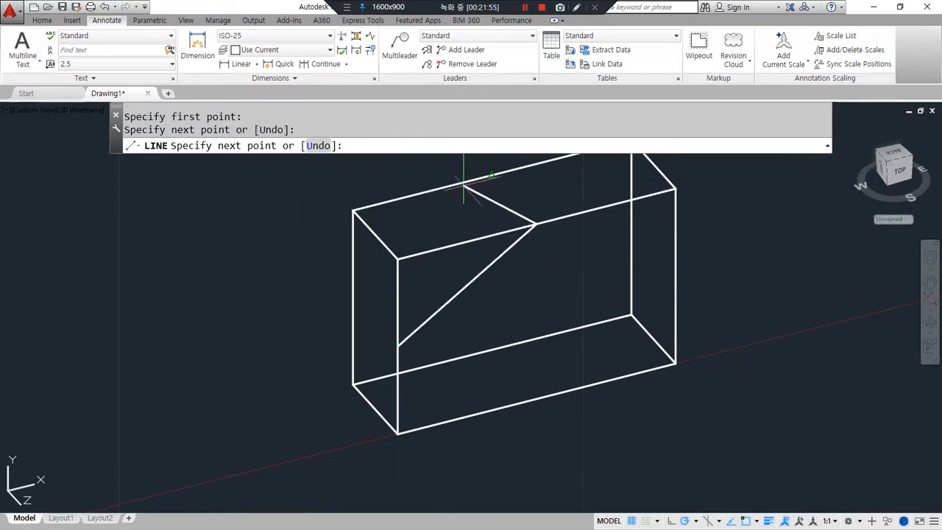
{"action": "left_click", "coordinate": [499, 178]}
{"action": "left_click", "coordinate": [353, 297]}
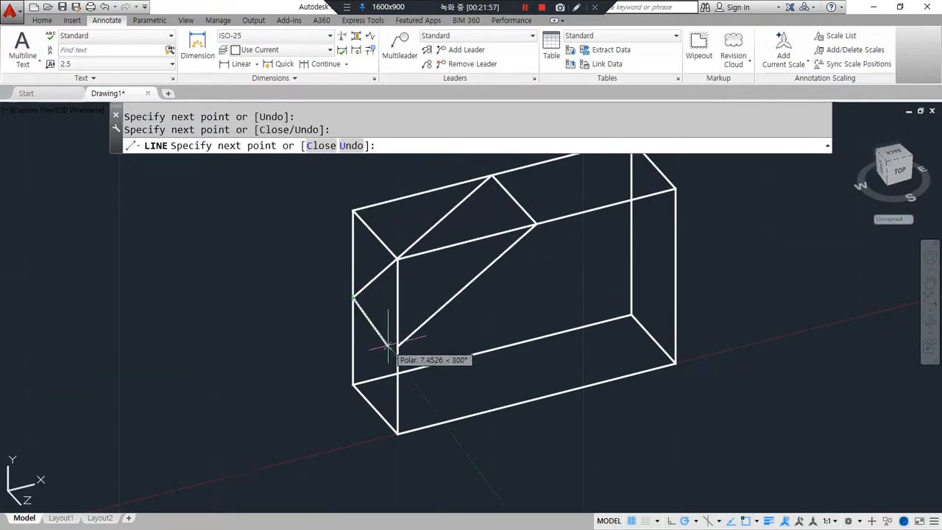
{"action": "left_click", "coordinate": [398, 346]}
{"action": "key", "text": "Return"}
Step: Trim the fifth box's left vertical edges and long top edges back to the sloping face with sharp Fillet corners
{"action": "type", "text": "f"}
{"action": "key", "text": "Return"}
{"action": "left_click", "coordinate": [398, 362]}
{"action": "left_click", "coordinate": [401, 347]}
{"action": "key", "text": "Return"}
{"action": "left_click", "coordinate": [509, 251]}
{"action": "left_click", "coordinate": [575, 218]}
{"action": "key", "text": "Return"}
{"action": "left_click", "coordinate": [500, 186]}
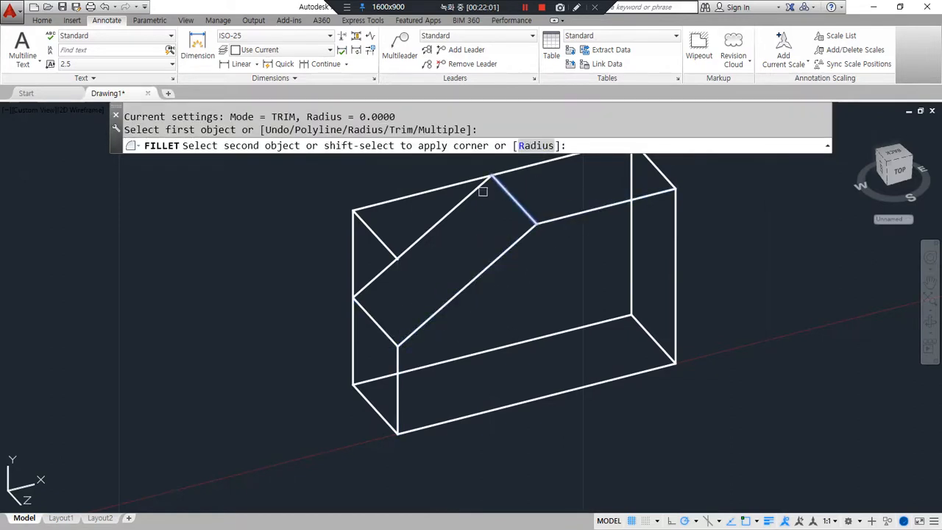
{"action": "left_click", "coordinate": [508, 173]}
{"action": "key", "text": "Return"}
{"action": "left_click", "coordinate": [359, 305]}
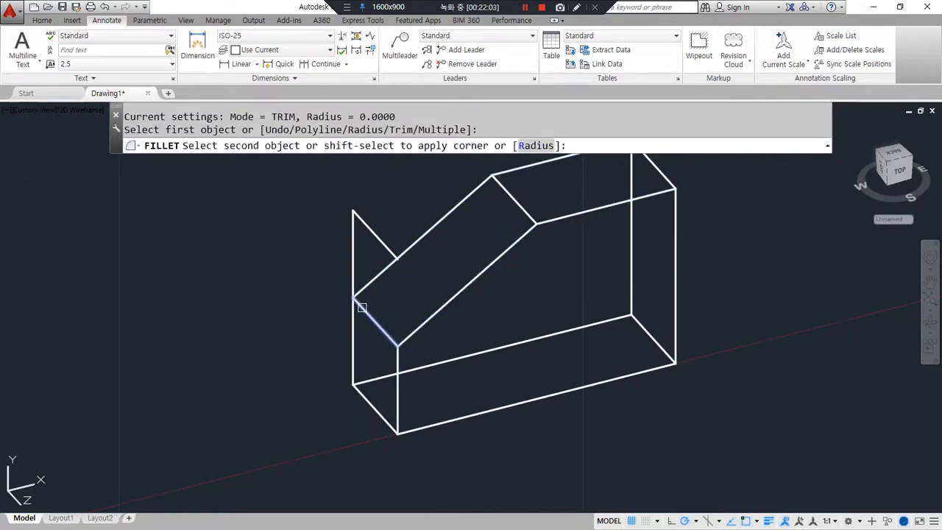
{"action": "left_click", "coordinate": [356, 310]}
{"action": "left_click", "coordinate": [357, 309]}
Step: Erase the leftover top-left depth edge above the fifth box's sloping face
{"action": "left_click", "coordinate": [362, 221]}
{"action": "type", "text": "e"}
{"action": "key", "text": "Return"}
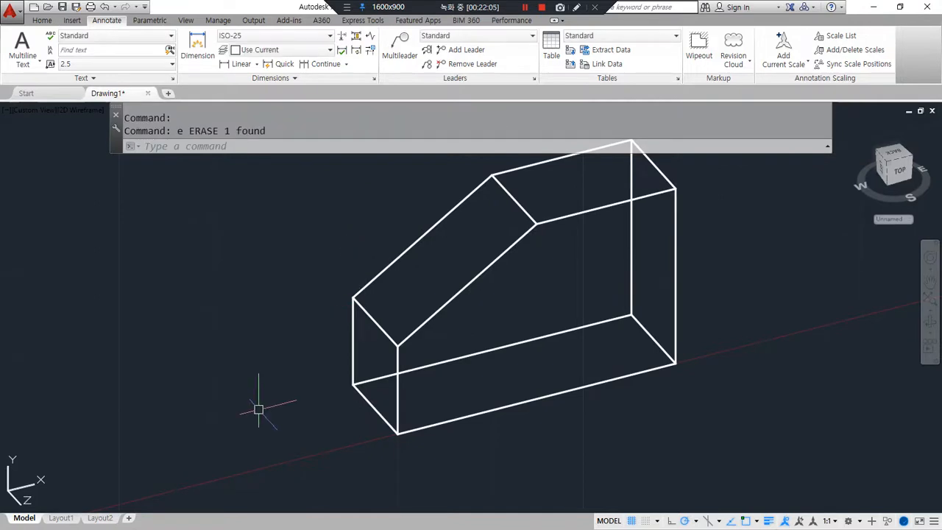
Step: Draw a closed triangle on the sixth box joining its rear top-right, front top-left and front bottom-right corners
{"action": "scroll", "coordinate": [258, 409], "scroll_direction": "down", "scroll_amount": 2}
{"action": "middle_click_drag", "start_coordinate": [672, 284], "coordinate": [195, 409]}
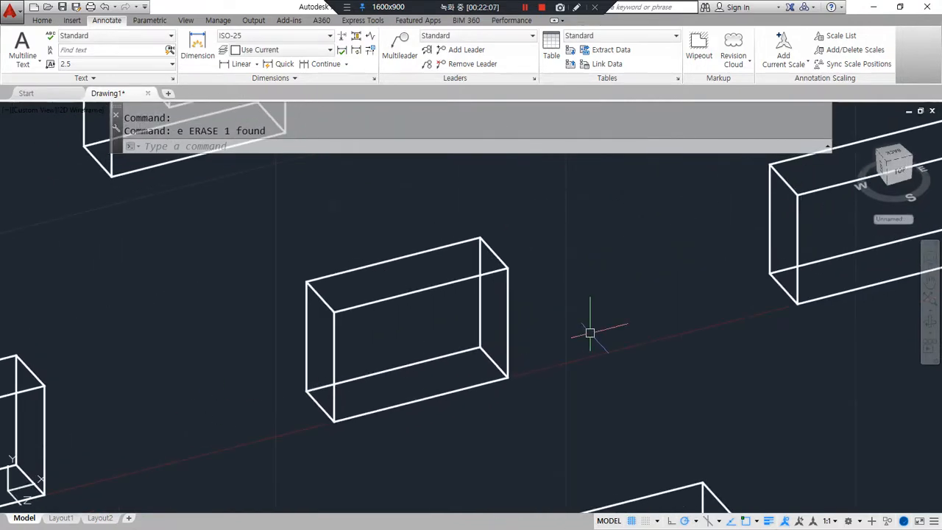
{"action": "type", "text": "l"}
{"action": "key", "text": "Return"}
{"action": "left_click", "coordinate": [480, 238]}
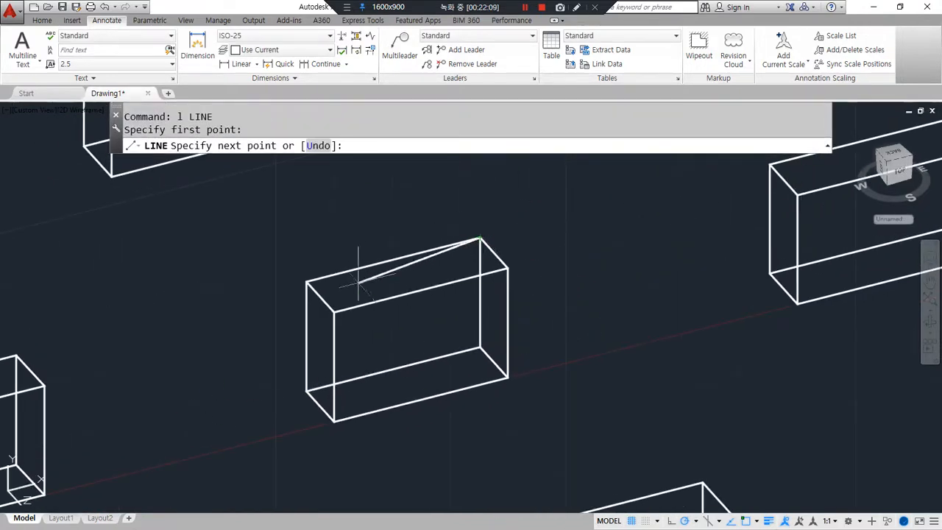
{"action": "left_click", "coordinate": [334, 311]}
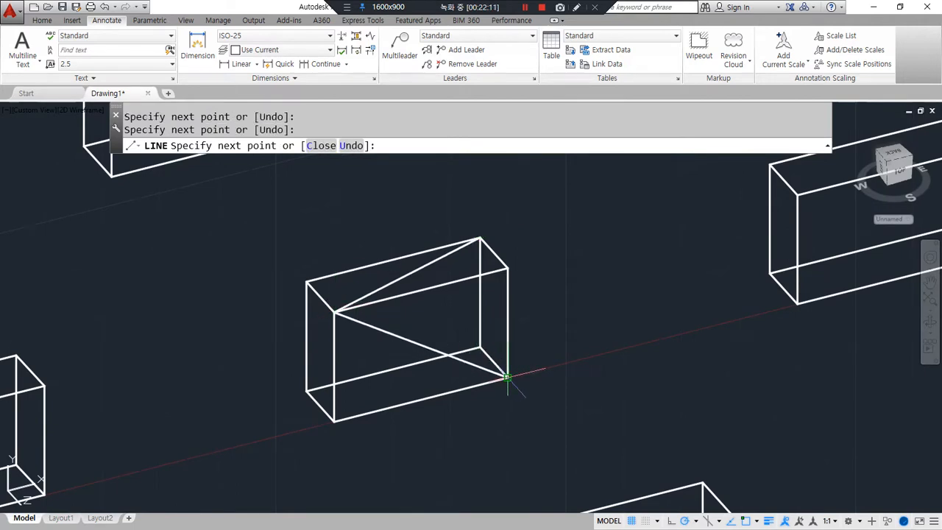
{"action": "type", "text": "c"}
{"action": "key", "text": "Return"}
Step: Erase the three edges meeting at the sixth box's front top-right corner to cut that corner off
{"action": "left_click", "coordinate": [522, 229]}
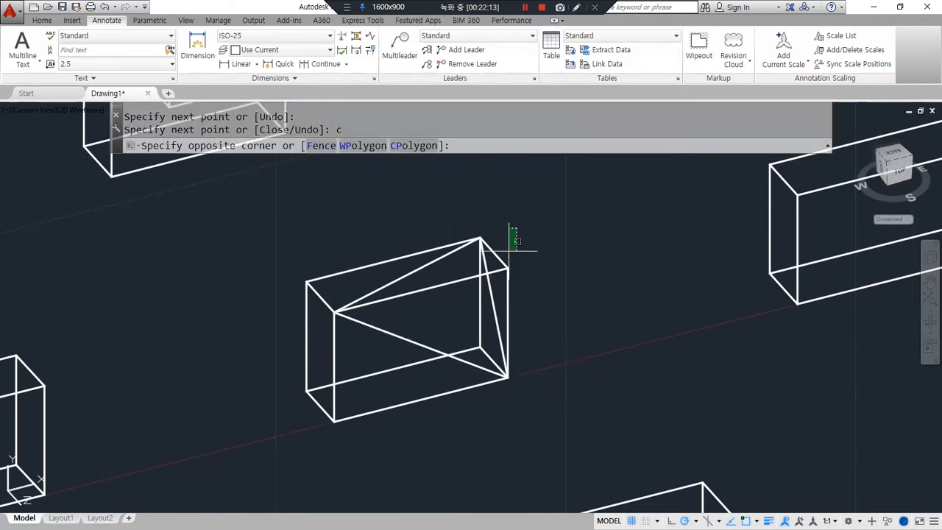
{"action": "left_click", "coordinate": [505, 279]}
{"action": "type", "text": "e"}
{"action": "key", "text": "Return"}
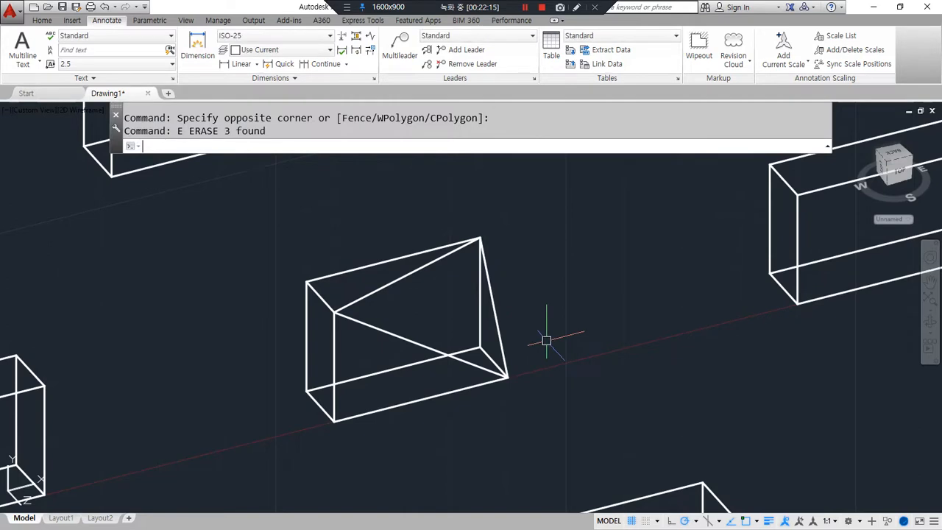
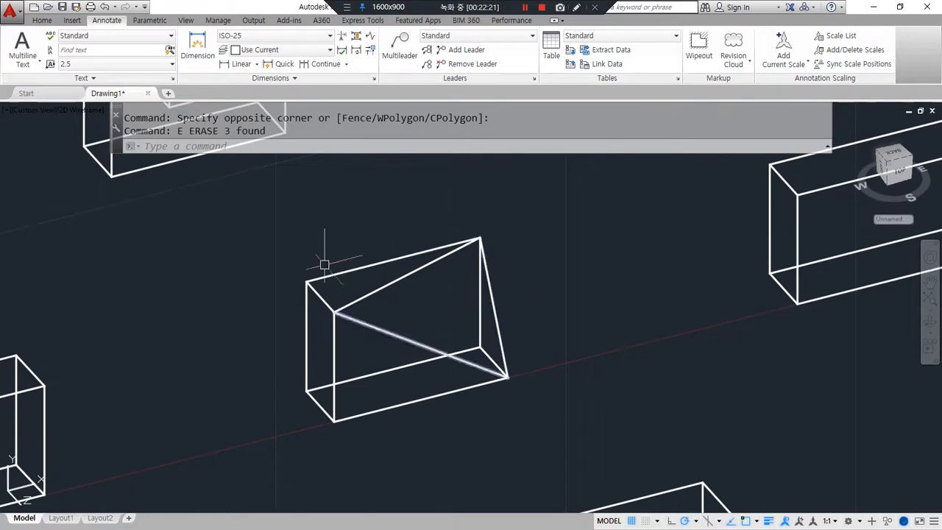
Step: Offset the seventh box's front left and right vertical edges inward and its front top edge downward by 10
{"action": "middle_click_drag", "start_coordinate": [521, 321], "coordinate": [146, 418]}
{"action": "scroll", "coordinate": [550, 305], "scroll_direction": "up", "scroll_amount": 2}
{"action": "type", "text": "cp"}
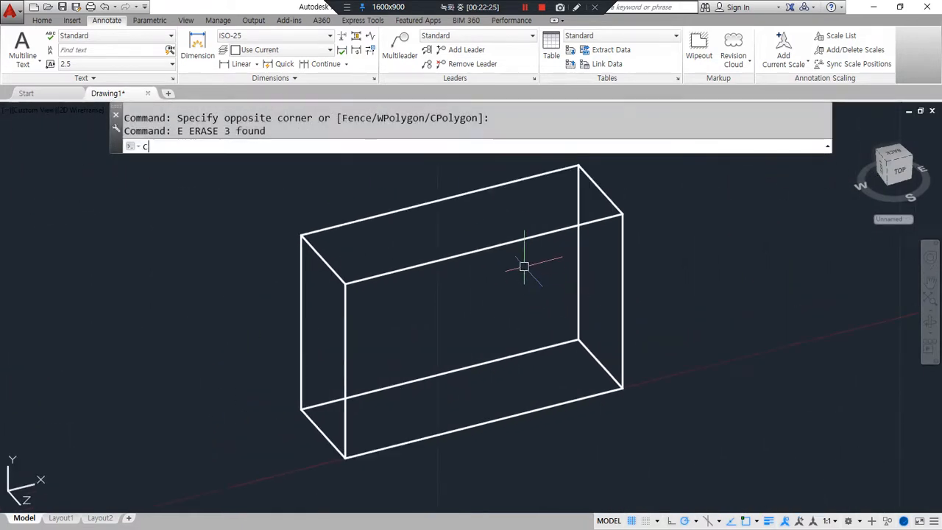
{"action": "key", "text": "Escape"}
{"action": "type", "text": "o"}
{"action": "key", "text": "Return"}
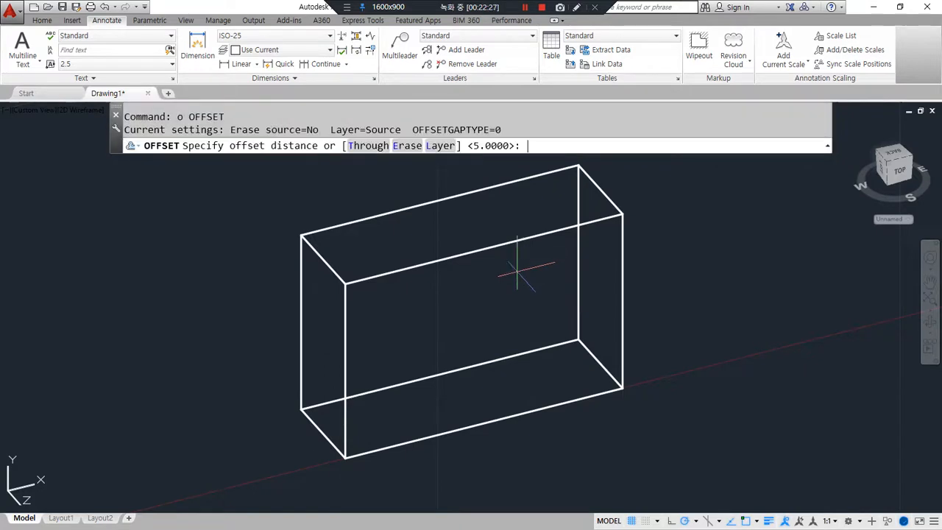
{"action": "type", "text": "10"}
{"action": "key", "text": "Return"}
{"action": "left_click", "coordinate": [346, 317]}
{"action": "left_click", "coordinate": [433, 294]}
{"action": "left_click", "coordinate": [620, 268]}
{"action": "left_click", "coordinate": [554, 291]}
{"action": "left_click", "coordinate": [479, 257]}
{"action": "left_click", "coordinate": [483, 383]}
{"action": "key", "text": "Return"}
Step: Join the offset lines into the notch's two lower corners on the seventh box's front face with sharp Fillet corners
{"action": "type", "text": "f"}
{"action": "key", "text": "Return"}
{"action": "left_click", "coordinate": [440, 330]}
{"action": "left_click", "coordinate": [460, 341]}
{"action": "key", "text": "Return"}
{"action": "left_click", "coordinate": [508, 330]}
{"action": "left_click", "coordinate": [530, 303]}
Step: Trim away the part of the seventh box's front top edge that spans the notch
{"action": "type", "text": "tr"}
{"action": "key", "text": "Return"}
{"action": "key", "text": "Return"}
{"action": "left_click", "coordinate": [482, 253]}
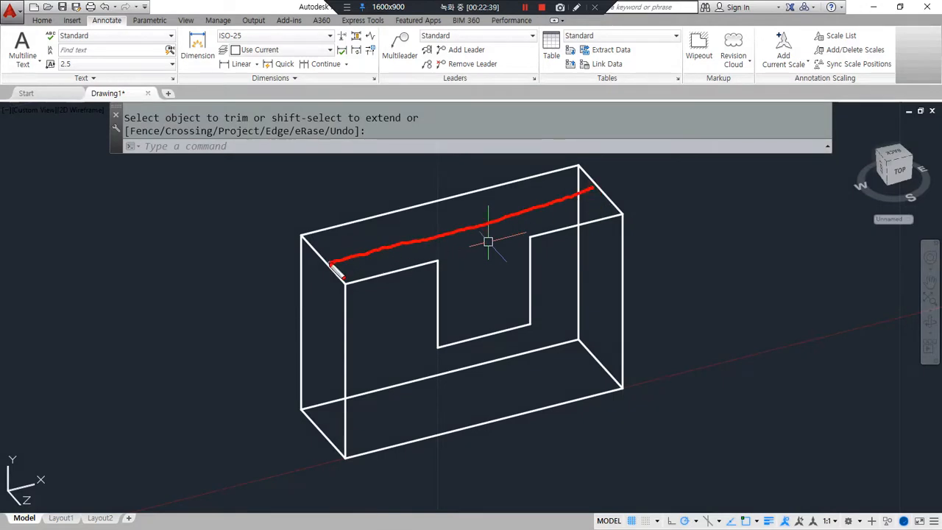
{"action": "key", "text": "Escape"}
Step: Copy the notch outline backward by half the box's depth, from the front top-left corner to the left depth edge's midpoint
{"action": "type", "text": "c"}
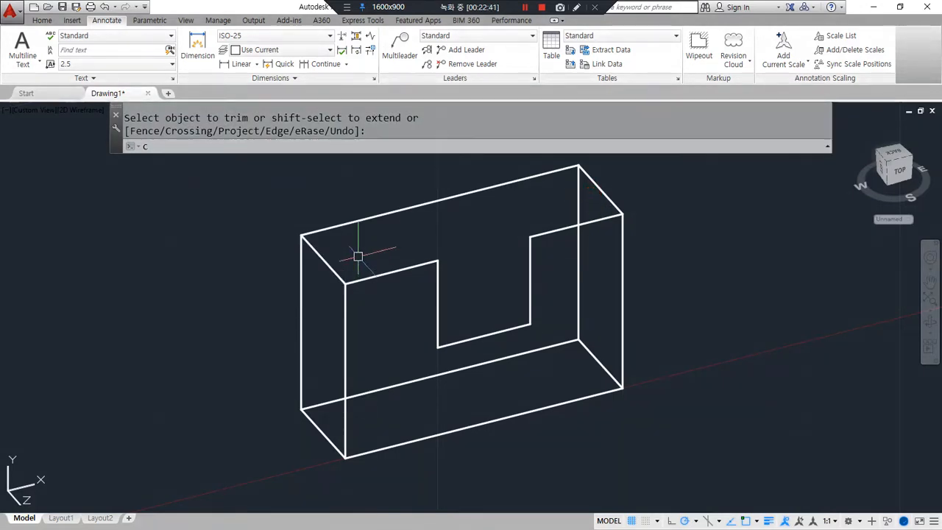
{"action": "type", "text": "p"}
{"action": "key", "text": "Return"}
{"action": "left_click", "coordinate": [404, 170]}
{"action": "left_click", "coordinate": [573, 366]}
{"action": "key", "text": "Return"}
{"action": "left_click", "coordinate": [345, 284]}
{"action": "left_click", "coordinate": [324, 259]}
{"action": "key", "text": "Escape"}
Step: Draw lines joining the front and copied notch outlines at their top-right and lower-right corners
{"action": "type", "text": "l"}
{"action": "key", "text": "Return"}
{"action": "left_click", "coordinate": [508, 214]}
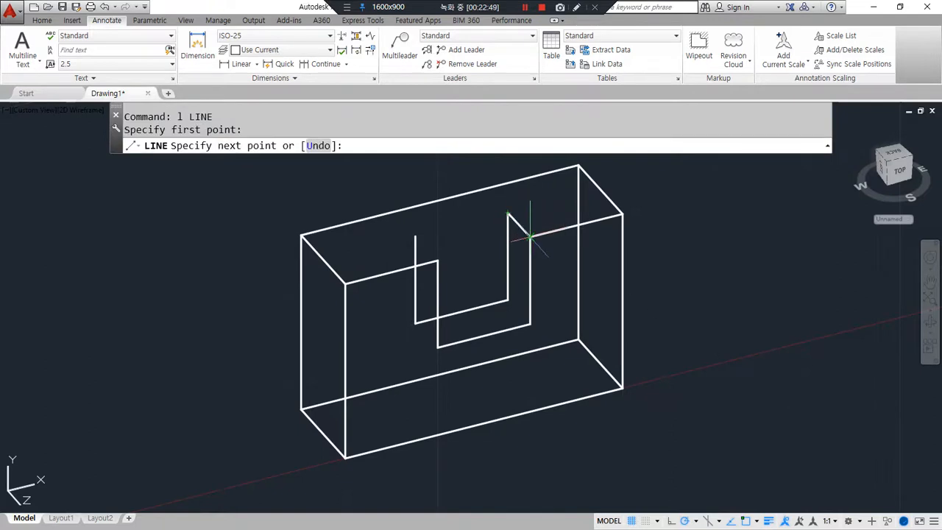
{"action": "left_click", "coordinate": [529, 237]}
{"action": "key", "text": "Return"}
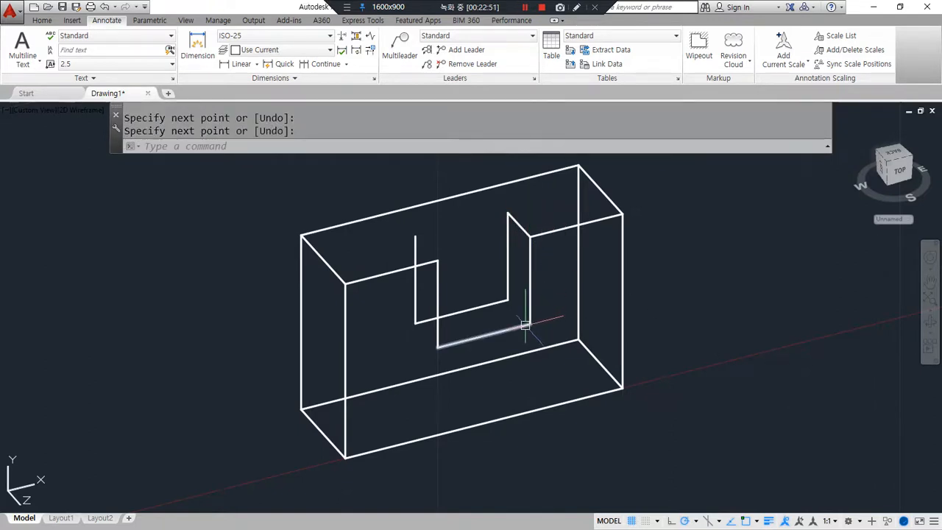
{"action": "key", "text": "Return"}
{"action": "left_click", "coordinate": [527, 323]}
{"action": "left_click", "coordinate": [508, 301]}
{"action": "key", "text": "Return"}
Step: Join the notch outlines at the lower-left and top-left corners and close the copied outline with a top line
{"action": "key", "text": "Return"}
{"action": "left_click", "coordinate": [437, 346]}
{"action": "left_click", "coordinate": [415, 321]}
{"action": "key", "text": "Return"}
{"action": "key", "text": "Return"}
{"action": "left_click", "coordinate": [415, 236]}
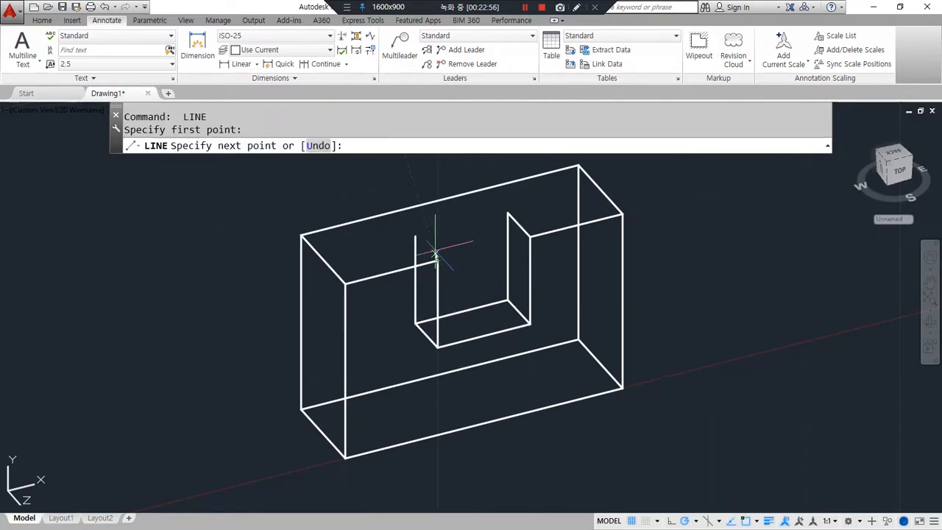
{"action": "left_click", "coordinate": [508, 214]}
{"action": "key", "text": "Return"}
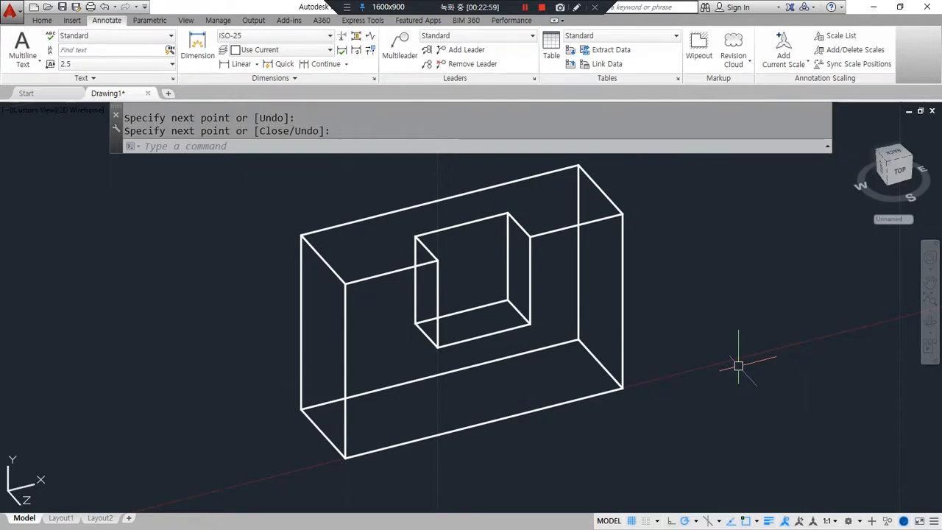
Step: Set the UCS on the eighth box's front face, with its origin bottom-left, X along the bottom edge and Y up the left edge
{"action": "scroll", "coordinate": [740, 366], "scroll_direction": "down", "scroll_amount": 6}
{"action": "middle_click_drag", "start_coordinate": [519, 439], "coordinate": [656, 326]}
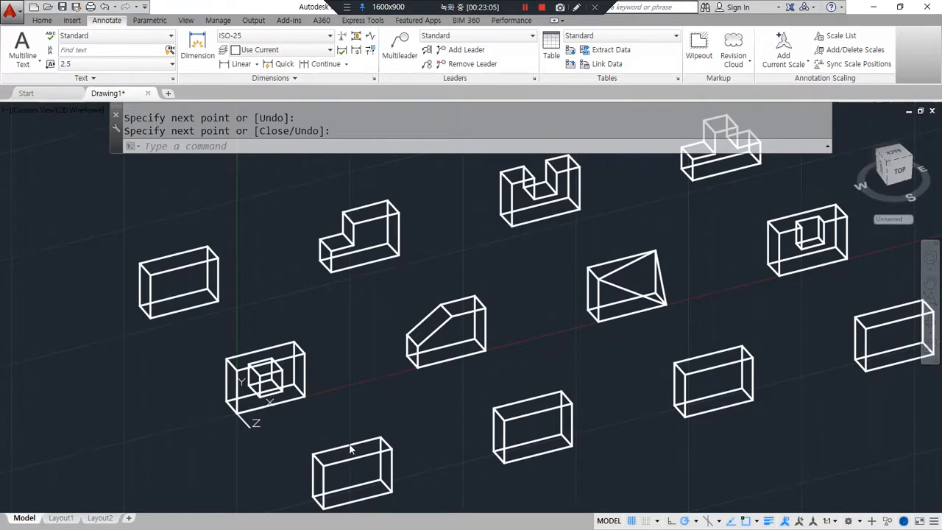
{"action": "scroll", "coordinate": [349, 400], "scroll_direction": "down", "scroll_amount": 2}
{"action": "middle_click_drag", "start_coordinate": [387, 405], "coordinate": [339, 301]}
{"action": "scroll", "coordinate": [306, 354], "scroll_direction": "up", "scroll_amount": 6}
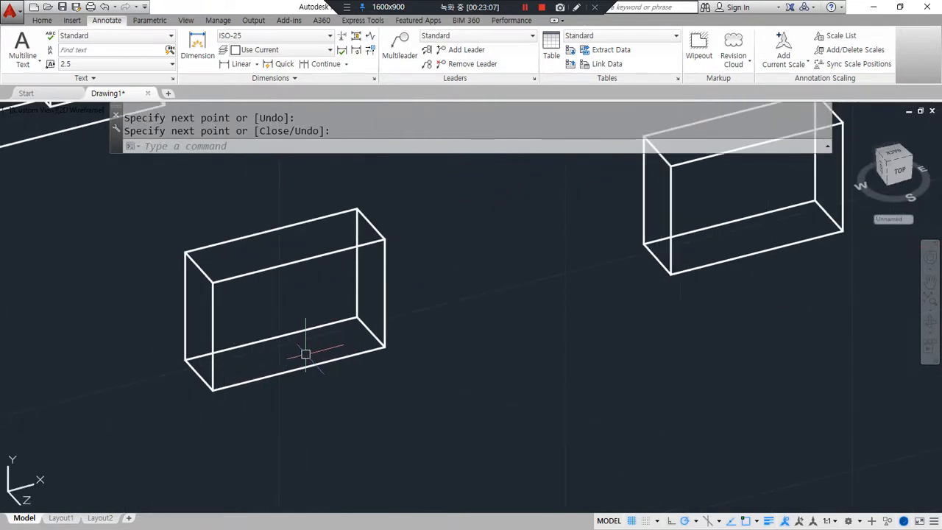
{"action": "type", "text": "ucs"}
{"action": "key", "text": "Return"}
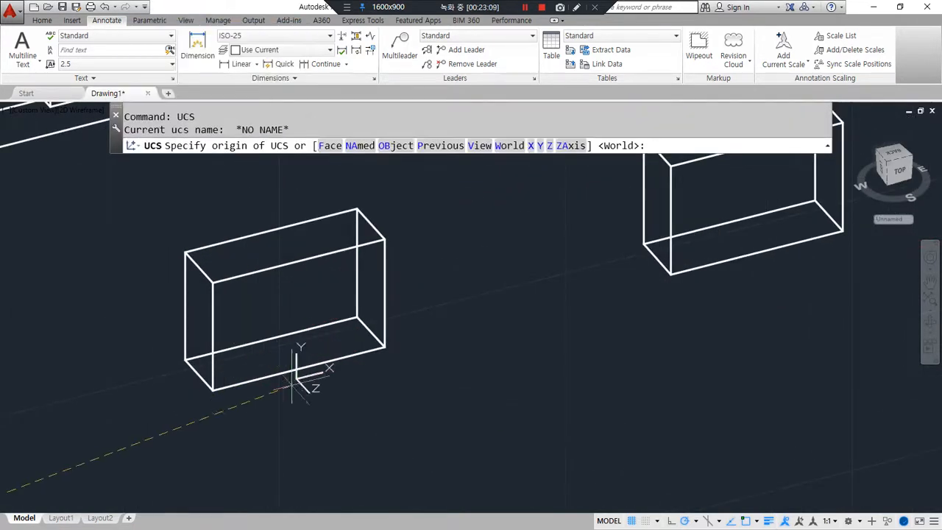
{"action": "left_click", "coordinate": [212, 390]}
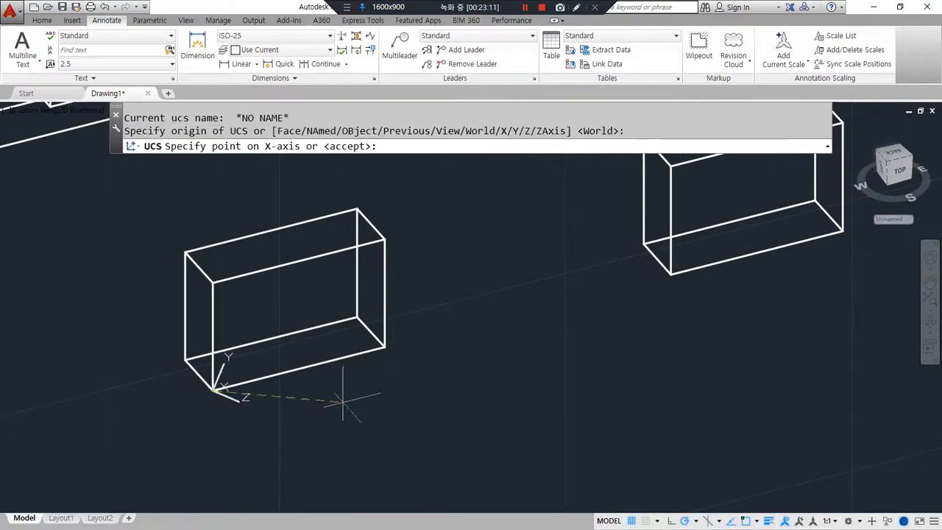
{"action": "left_click", "coordinate": [382, 347]}
{"action": "left_click", "coordinate": [211, 286]}
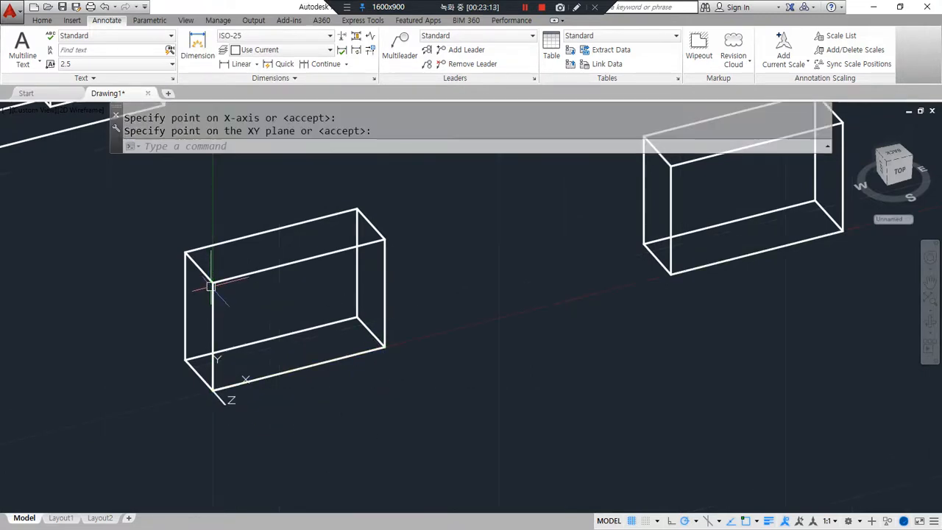
Step: Offset the eighth box's front left and right vertical edges inward by 10
{"action": "type", "text": "o"}
{"action": "key", "text": "Return"}
{"action": "type", "text": "10"}
{"action": "key", "text": "Return"}
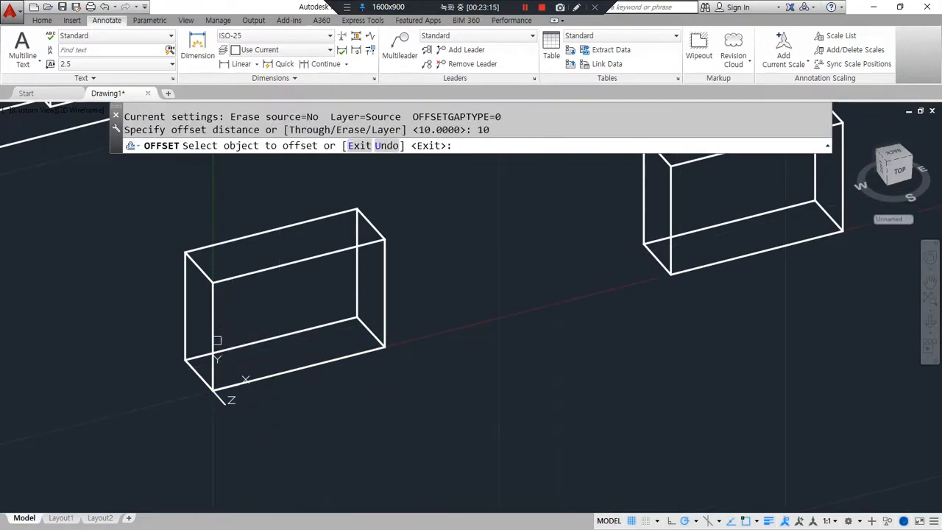
{"action": "left_click", "coordinate": [213, 325]}
{"action": "left_click", "coordinate": [328, 288]}
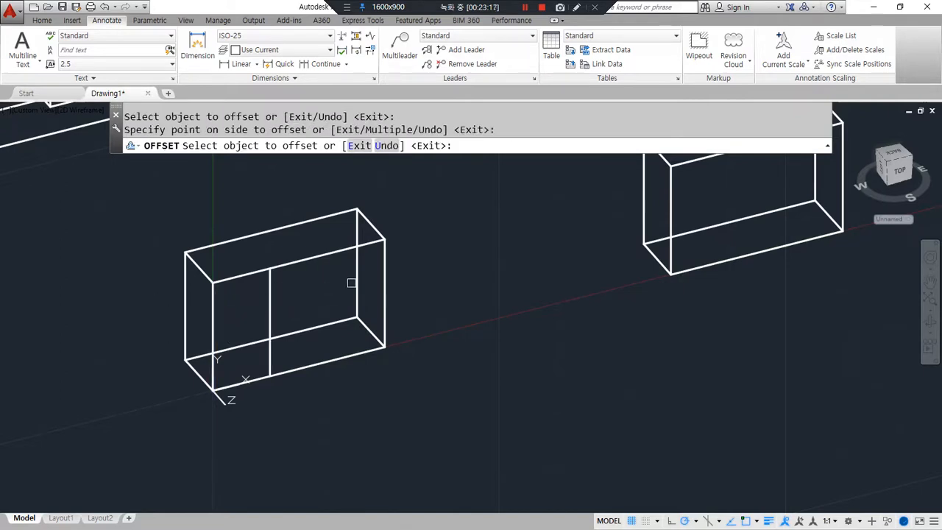
{"action": "left_click", "coordinate": [383, 278]}
{"action": "left_click", "coordinate": [315, 287]}
{"action": "key", "text": "Return"}
Step: Offset the eighth box's front top edge downward and front bottom edge upward by 5
{"action": "type", "text": "o"}
{"action": "key", "text": "Return"}
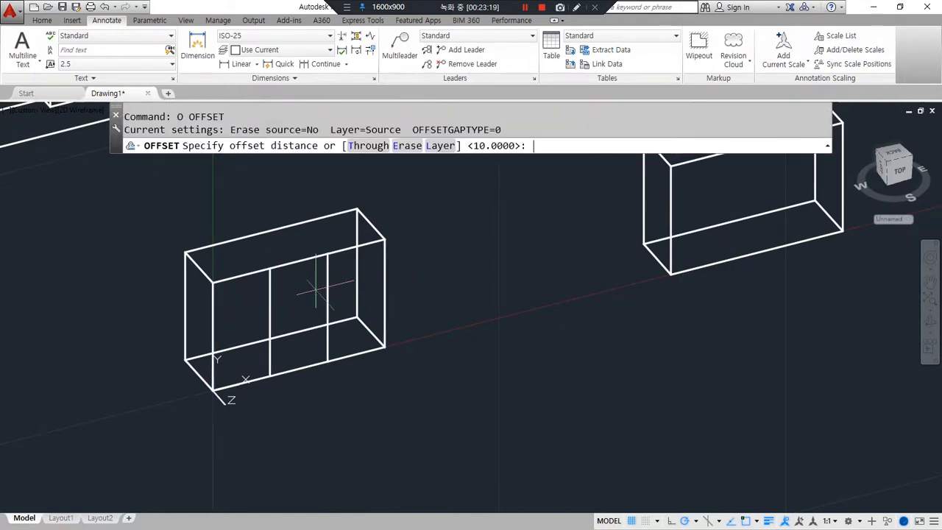
{"action": "type", "text": "5"}
{"action": "key", "text": "Return"}
{"action": "left_click", "coordinate": [302, 263]}
{"action": "left_click", "coordinate": [301, 291]}
{"action": "left_click", "coordinate": [301, 362]}
{"action": "left_click", "coordinate": [305, 346]}
{"action": "key", "text": "Return"}
Step: Join the four offset lines into a closed rectangle on the eighth box's front face with sharp Fillet corners
{"action": "type", "text": "f"}
{"action": "key", "text": "Return"}
{"action": "left_click", "coordinate": [278, 293]}
{"action": "left_click", "coordinate": [271, 303]}
{"action": "key", "text": "Return"}
{"action": "left_click", "coordinate": [311, 285]}
{"action": "left_click", "coordinate": [327, 296]}
{"action": "key", "text": "Return"}
{"action": "left_click", "coordinate": [326, 308]}
{"action": "left_click", "coordinate": [315, 340]}
{"action": "key", "text": "Return"}
{"action": "left_click", "coordinate": [302, 341]}
{"action": "left_click", "coordinate": [270, 328]}
{"action": "left_click_drag", "start_coordinate": [301, 316], "coordinate": [376, 398]}
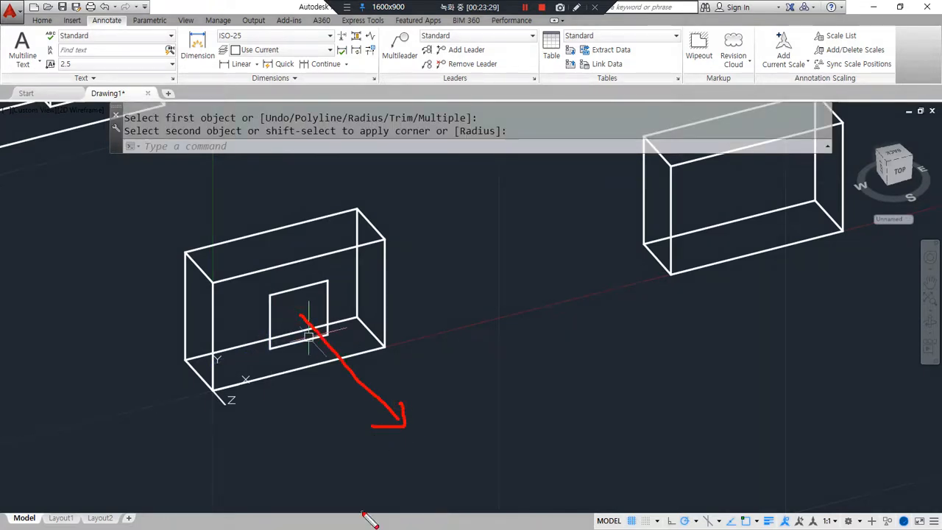
{"action": "key", "text": "Escape"}
{"action": "type", "text": "c"}
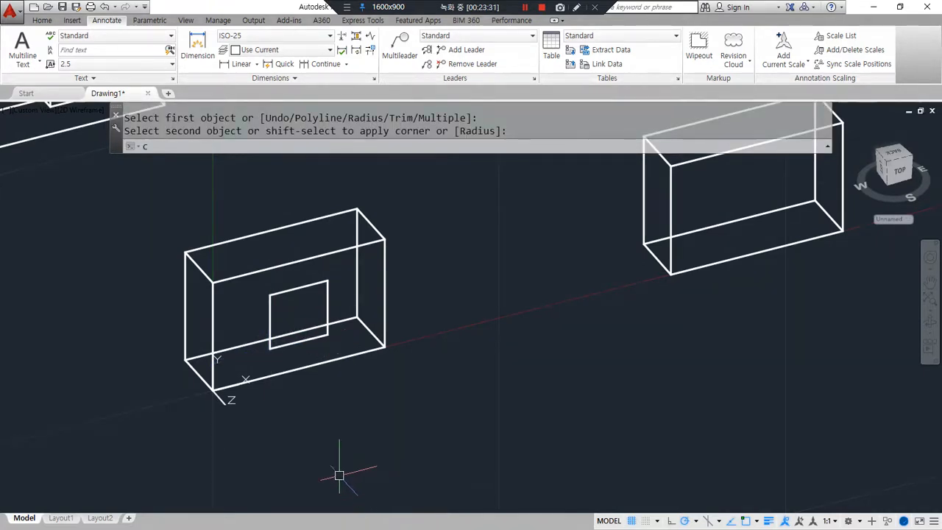
{"action": "type", "text": "p"}
{"action": "key", "text": "Return"}
{"action": "left_click", "coordinate": [238, 199]}
{"action": "left_click", "coordinate": [368, 389]}
{"action": "key", "text": "Return"}
{"action": "key", "text": "Escape"}
Step: Copy the rectangle forward by half the box's depth, from the top-left depth edge's midpoint to the front top-left corner
{"action": "key", "text": "Return"}
{"action": "left_click", "coordinate": [243, 205]}
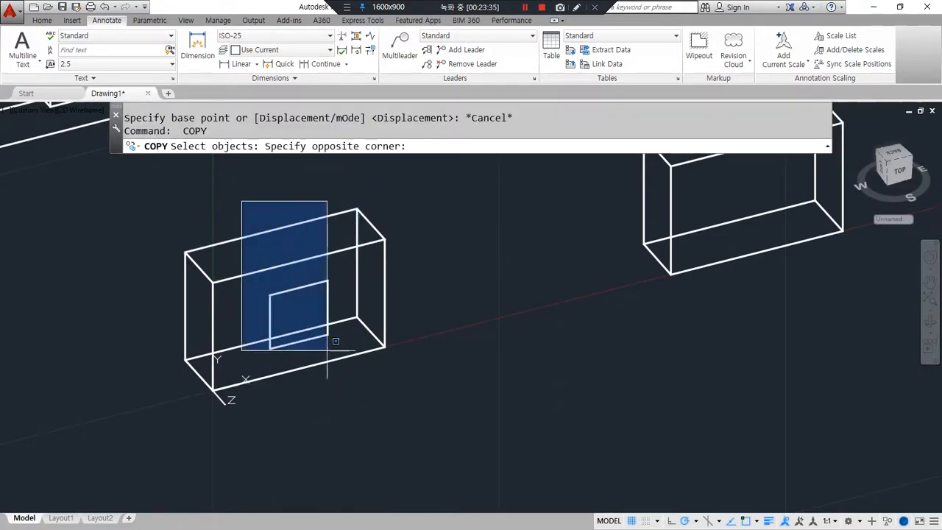
{"action": "left_click", "coordinate": [352, 378]}
{"action": "key", "text": "Return"}
{"action": "left_click", "coordinate": [198, 268]}
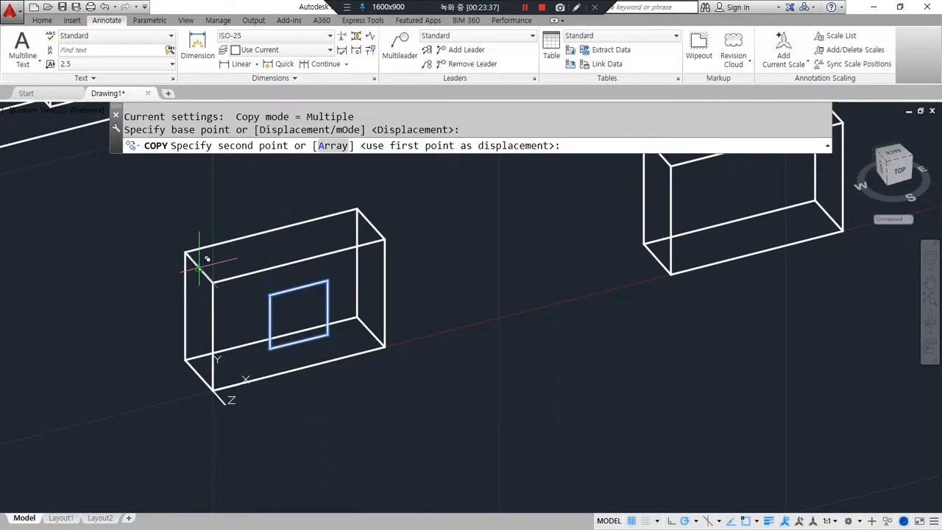
{"action": "left_click", "coordinate": [213, 280]}
{"action": "key", "text": "Escape"}
Step: Draw lines joining the two rectangles at their top-right and bottom-right corners
{"action": "middle_click_drag", "start_coordinate": [220, 346], "coordinate": [138, 364], "text": "shift"}
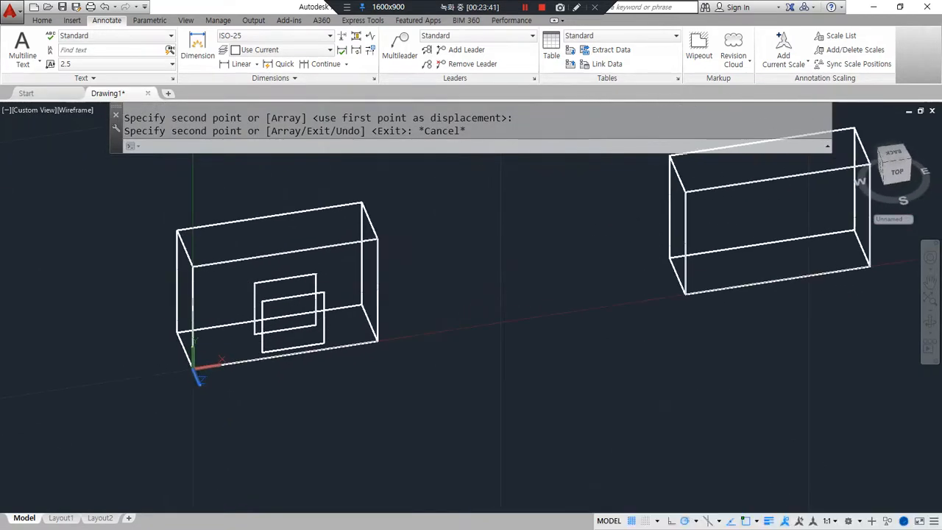
{"action": "scroll", "coordinate": [286, 316], "scroll_direction": "up", "scroll_amount": 3}
{"action": "type", "text": "l"}
{"action": "key", "text": "Return"}
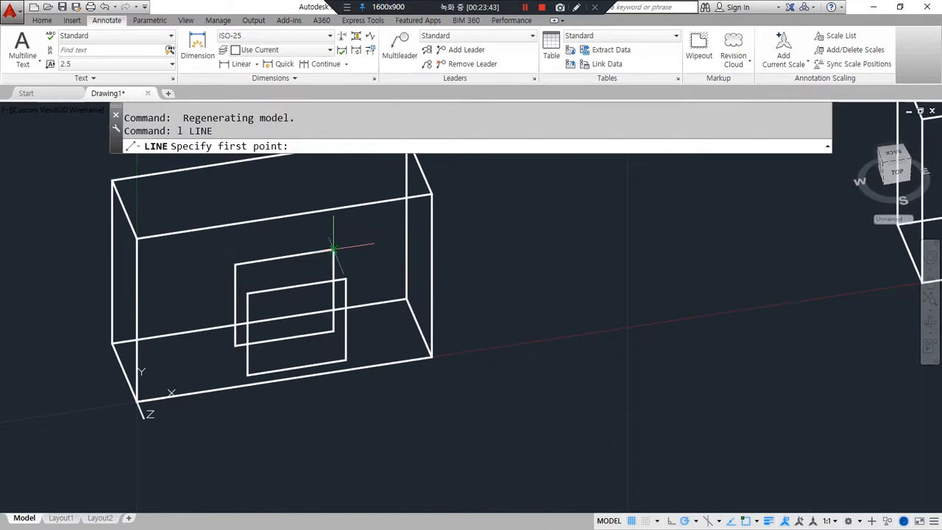
{"action": "left_click", "coordinate": [334, 251]}
{"action": "left_click", "coordinate": [346, 279]}
{"action": "key", "text": "Return"}
{"action": "key", "text": "Return"}
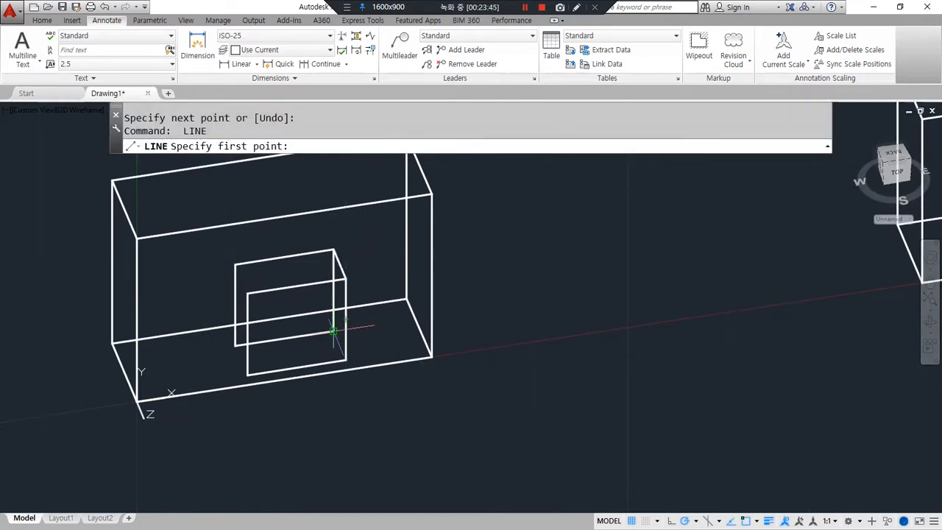
{"action": "left_click", "coordinate": [333, 331]}
{"action": "left_click", "coordinate": [346, 359]}
{"action": "key", "text": "Return"}
Step: Draw lines joining the two rectangles at their bottom-left and top-left corners to complete the protruding block
{"action": "key", "text": "Return"}
{"action": "left_click", "coordinate": [234, 346]}
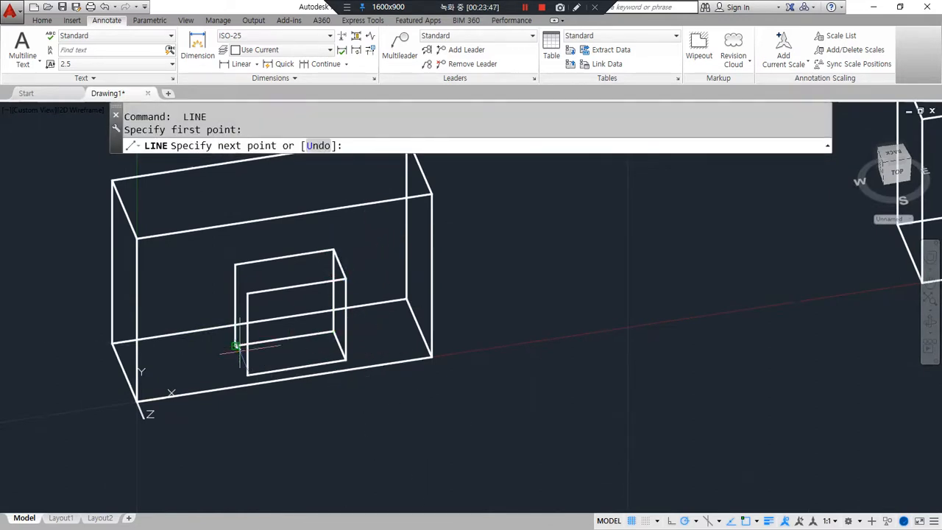
{"action": "left_click", "coordinate": [247, 374]}
{"action": "key", "text": "Return"}
{"action": "key", "text": "Return"}
{"action": "left_click", "coordinate": [234, 264]}
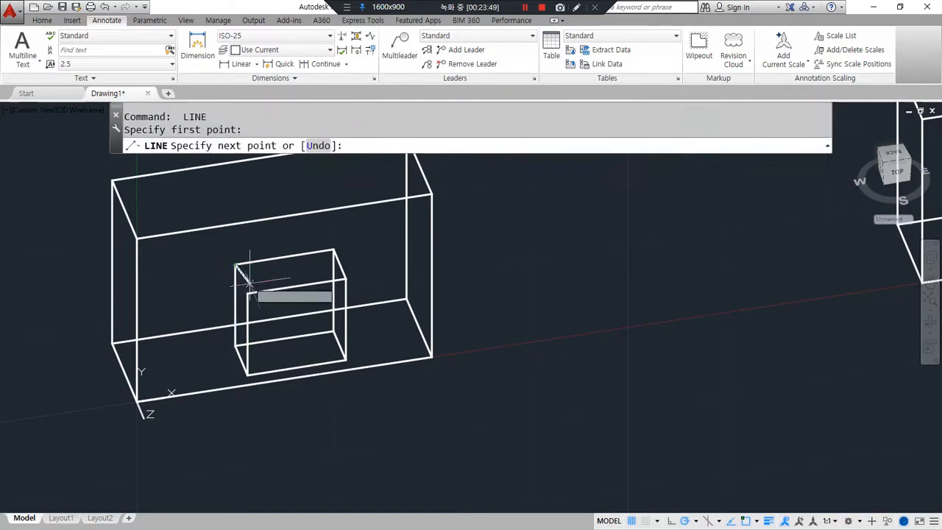
{"action": "left_click", "coordinate": [247, 293]}
{"action": "key", "text": "Return"}
{"action": "scroll", "coordinate": [323, 408], "scroll_direction": "down", "scroll_amount": 2}
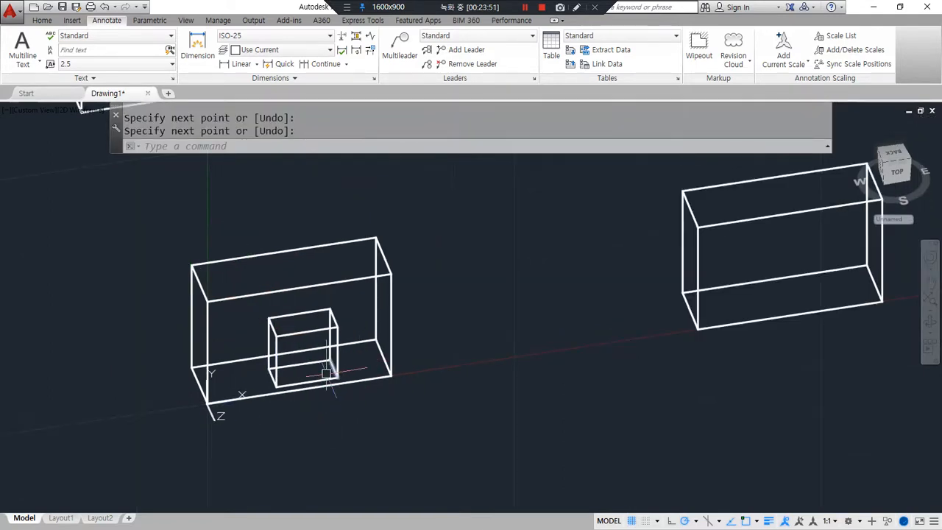
Step: Draw a closed rectangle at mid-depth inside the ninth box through the midpoints of its four depth edges
{"action": "middle_click_drag", "start_coordinate": [545, 295], "coordinate": [192, 401]}
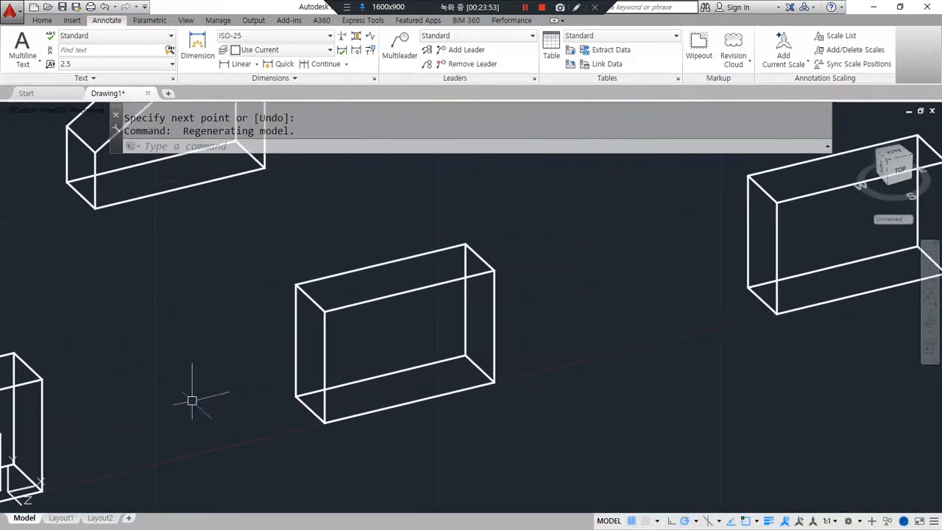
{"action": "scroll", "coordinate": [508, 316], "scroll_direction": "up", "scroll_amount": 2}
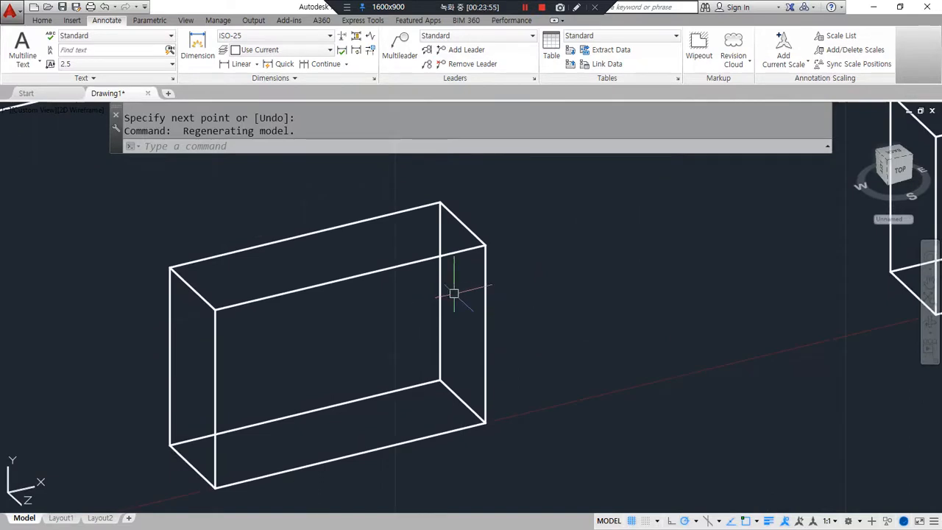
{"action": "type", "text": "l"}
{"action": "key", "text": "Return"}
{"action": "left_click", "coordinate": [463, 225]}
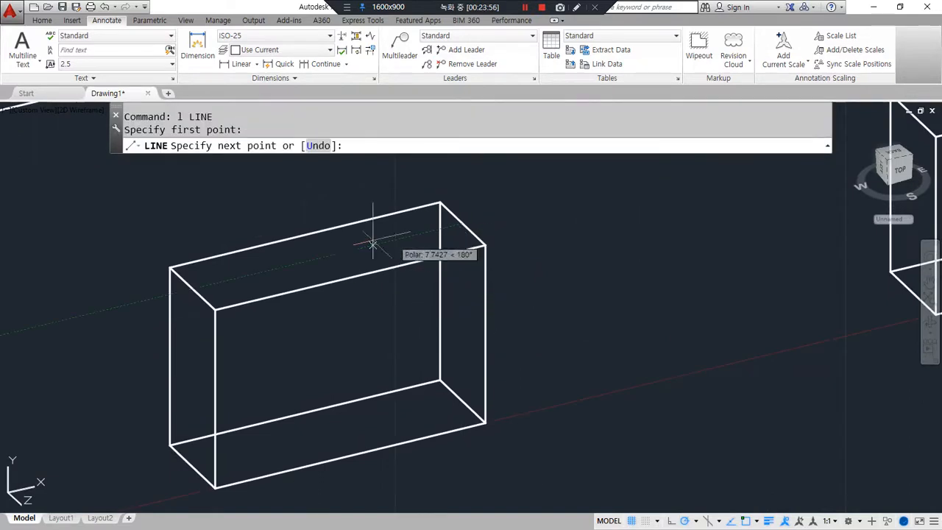
{"action": "left_click", "coordinate": [193, 289]}
{"action": "left_click", "coordinate": [193, 466]}
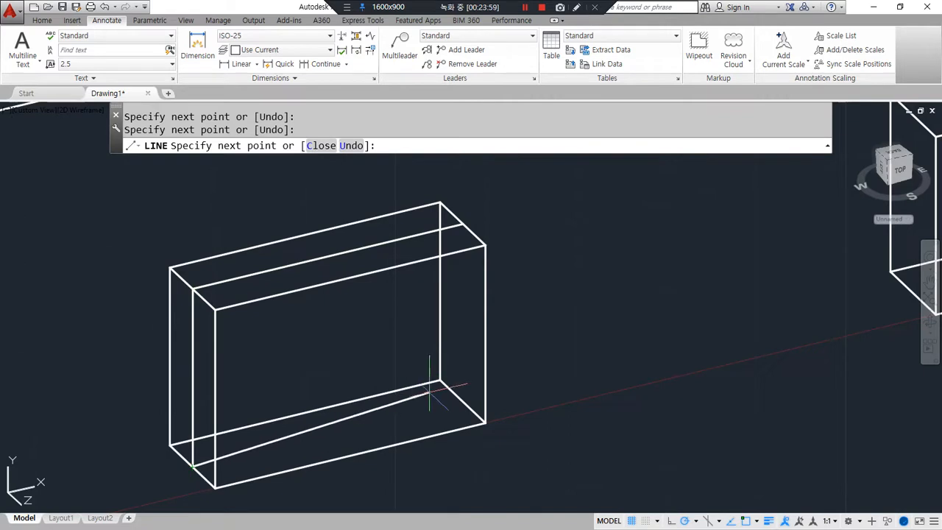
{"action": "left_click", "coordinate": [460, 400]}
{"action": "left_click", "coordinate": [462, 225]}
{"action": "key", "text": "Return"}
Step: Draw a connected line from the mid-depth rectangle's top midpoint across to and down the front face's centre, ending at its bottom midpoint
{"action": "key", "text": "Return"}
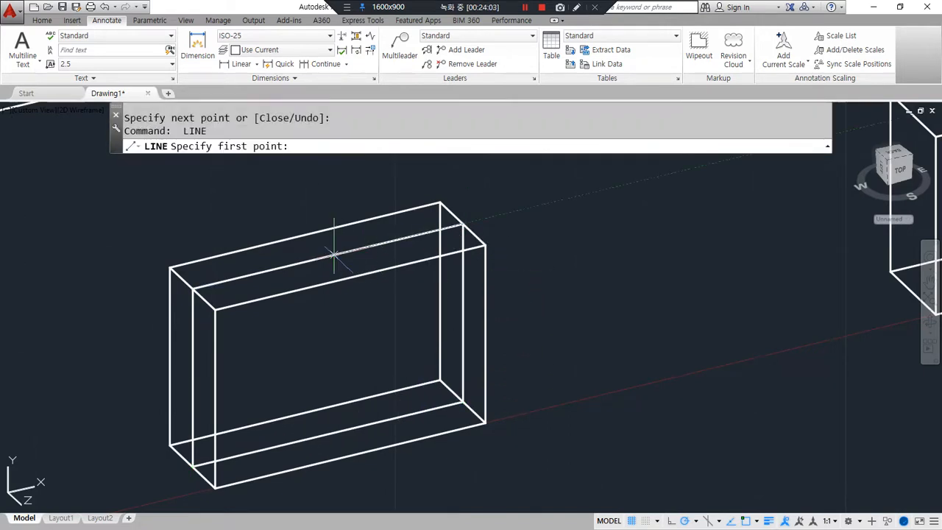
{"action": "left_click", "coordinate": [330, 256]}
{"action": "left_click", "coordinate": [350, 278]}
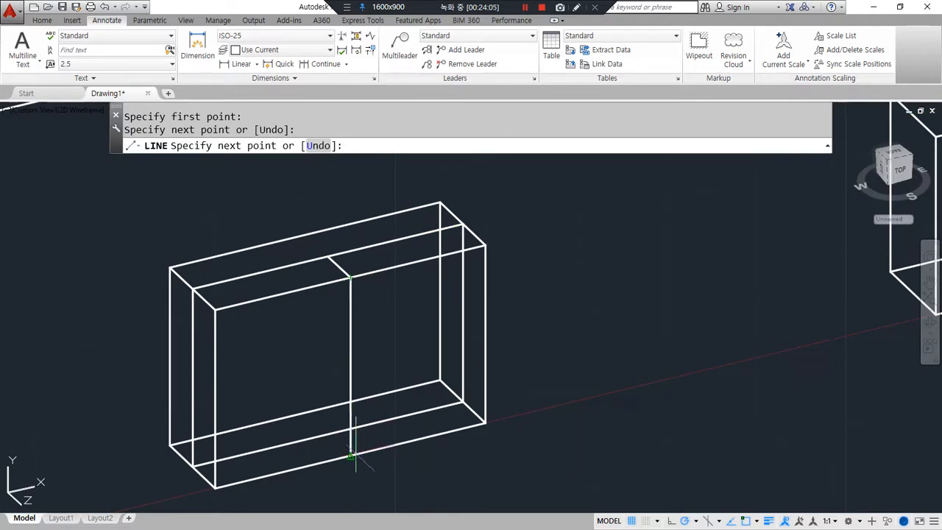
{"action": "key", "text": "Return"}
Step: Draw a closed rectangle at mid-height across the front half of the ninth box, between the mid-depth and front faces
{"action": "key", "text": "Return"}
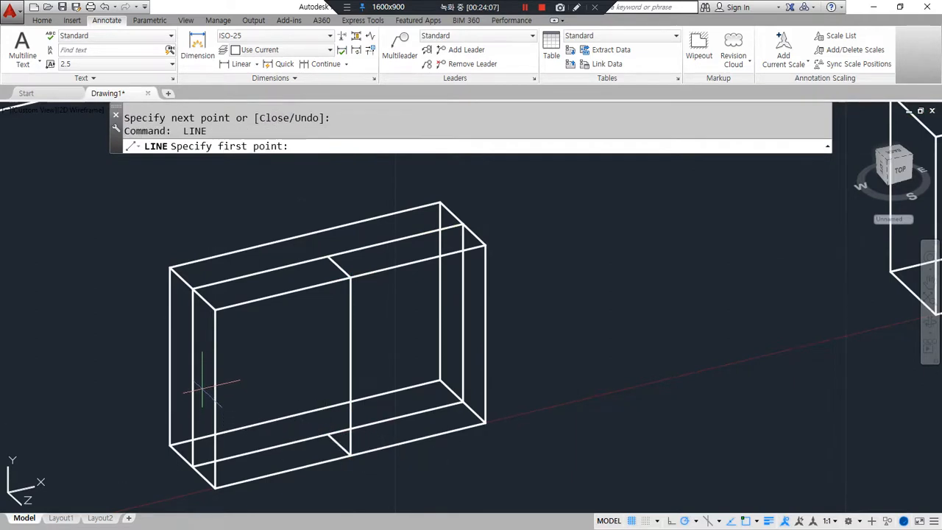
{"action": "left_click", "coordinate": [192, 379]}
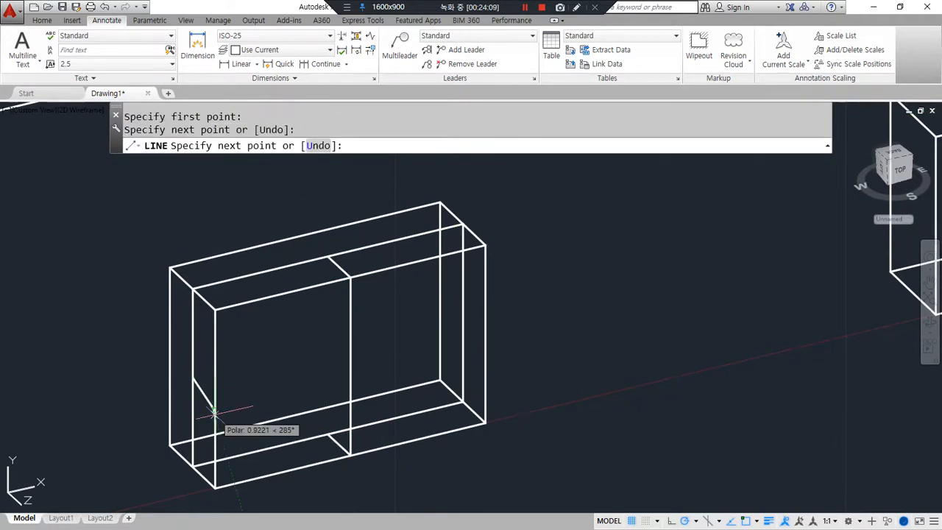
{"action": "left_click", "coordinate": [214, 412]}
{"action": "key", "text": "ctrl+z"}
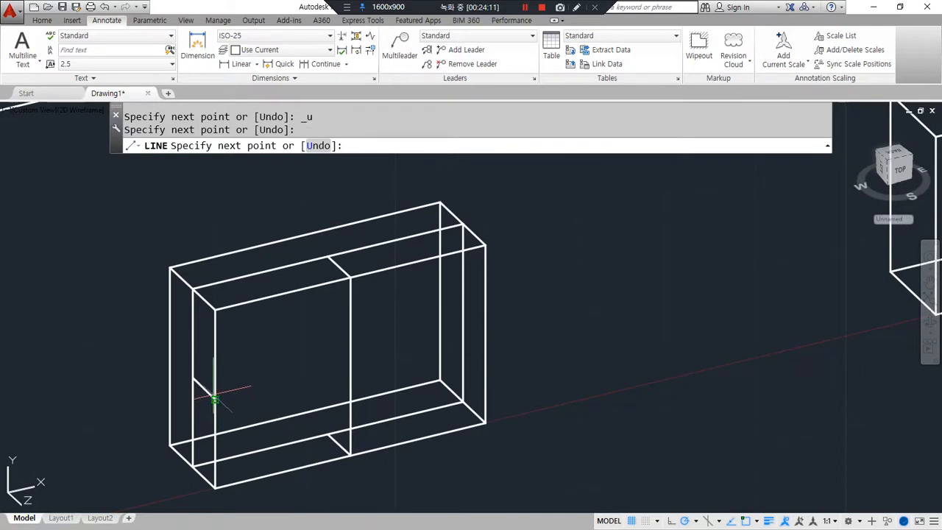
{"action": "left_click", "coordinate": [463, 336]}
{"action": "left_click", "coordinate": [464, 315]}
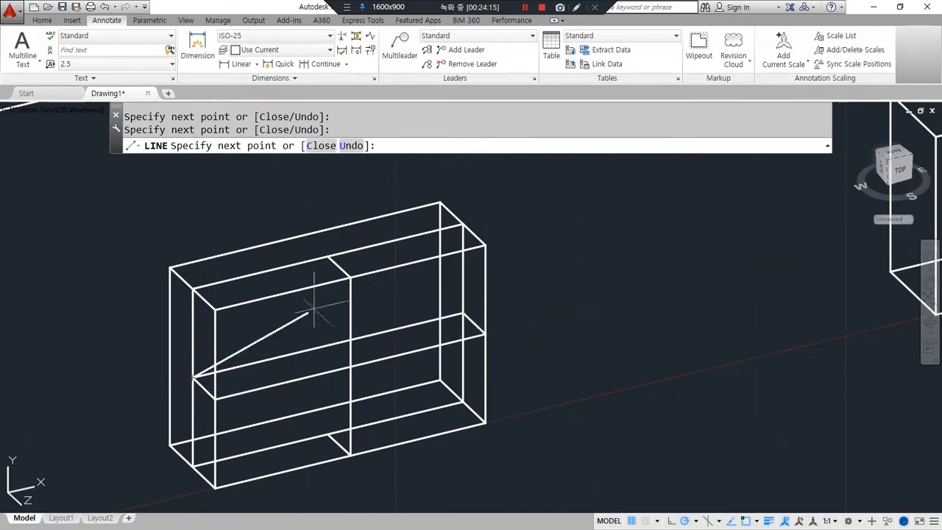
{"action": "key", "text": "Return"}
Step: Draw a vertical line from the mid-depth rectangle's top midpoint down to its bottom midpoint
{"action": "key", "text": "Return"}
{"action": "left_click", "coordinate": [327, 256]}
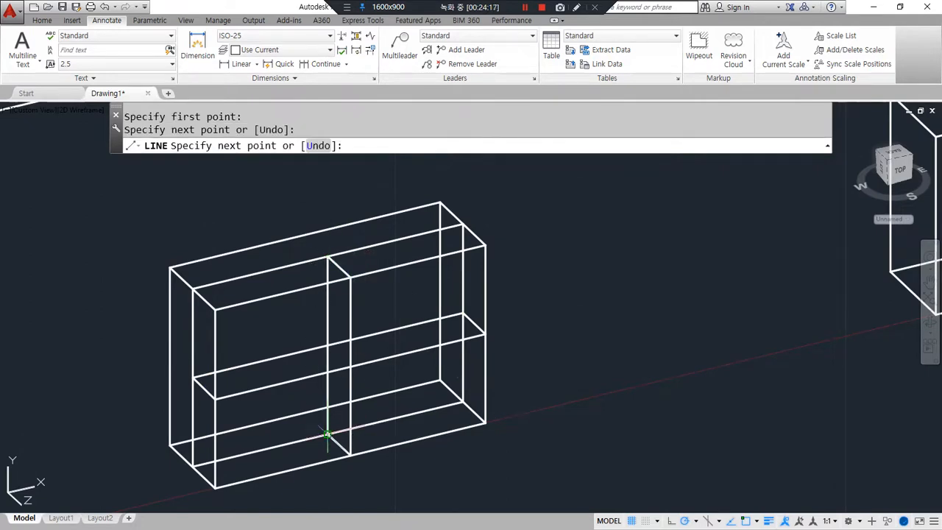
{"action": "left_click", "coordinate": [327, 434]}
{"action": "key", "text": "Return"}
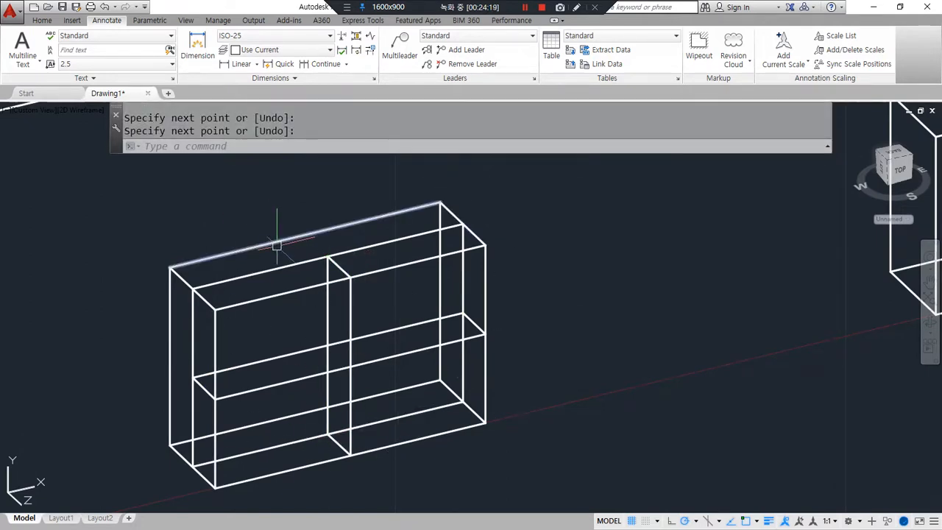
Step: Fillet the short top depth line with the mid-depth line's right half and the front top edge's left half
{"action": "type", "text": "f"}
{"action": "key", "text": "Return"}
{"action": "left_click", "coordinate": [331, 256]}
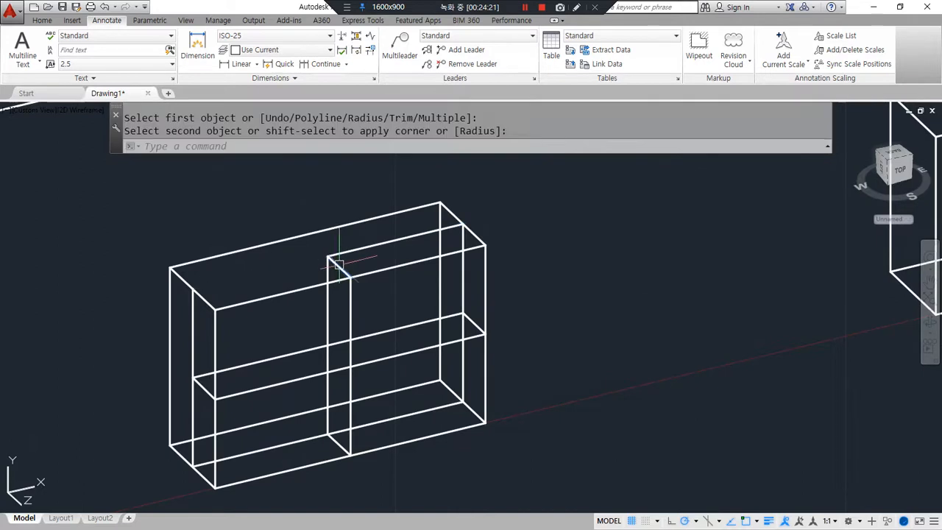
{"action": "left_click", "coordinate": [341, 271]}
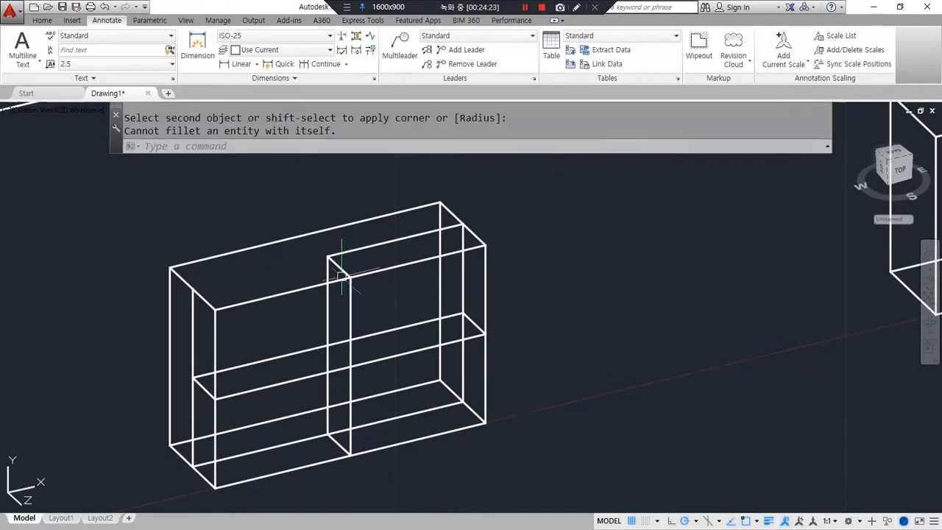
{"action": "key", "text": "Return"}
{"action": "left_click", "coordinate": [338, 281]}
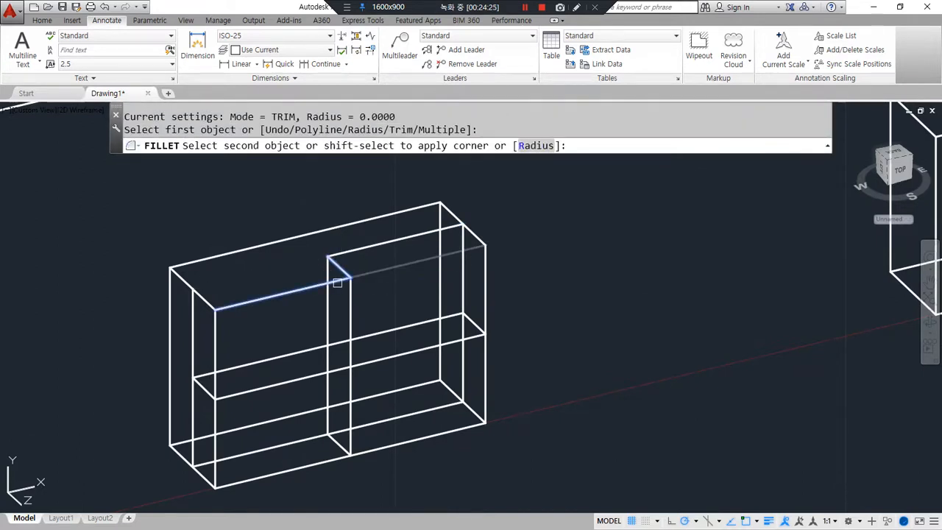
Step: Fillet the mid-height rectangle's left corners, keeping the upper half of the front vertical and the lower half of the mid-depth vertical
{"action": "key", "text": "Return"}
{"action": "left_click", "coordinate": [231, 396]}
{"action": "left_click", "coordinate": [215, 380]}
{"action": "key", "text": "Return"}
{"action": "left_click", "coordinate": [200, 383]}
{"action": "left_click", "coordinate": [335, 355]}
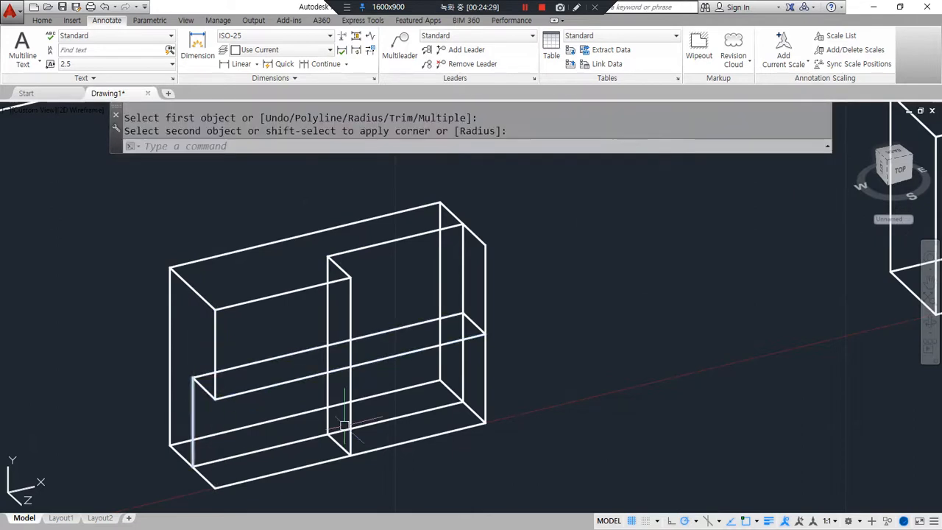
Step: Draw a short depth line at mid-height joining the two central vertical lines
{"action": "type", "text": "l"}
{"action": "key", "text": "Return"}
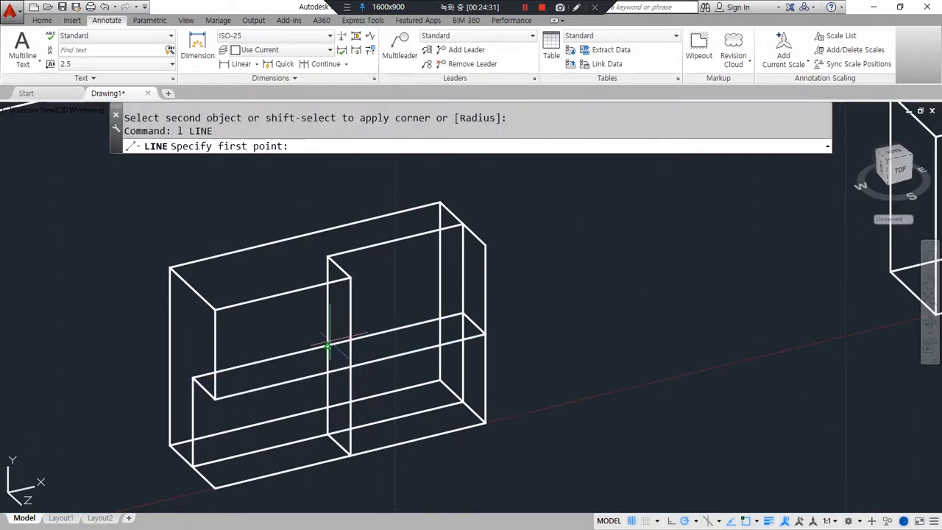
{"action": "left_click", "coordinate": [328, 345]}
{"action": "left_click", "coordinate": [350, 365]}
{"action": "key", "text": "Return"}
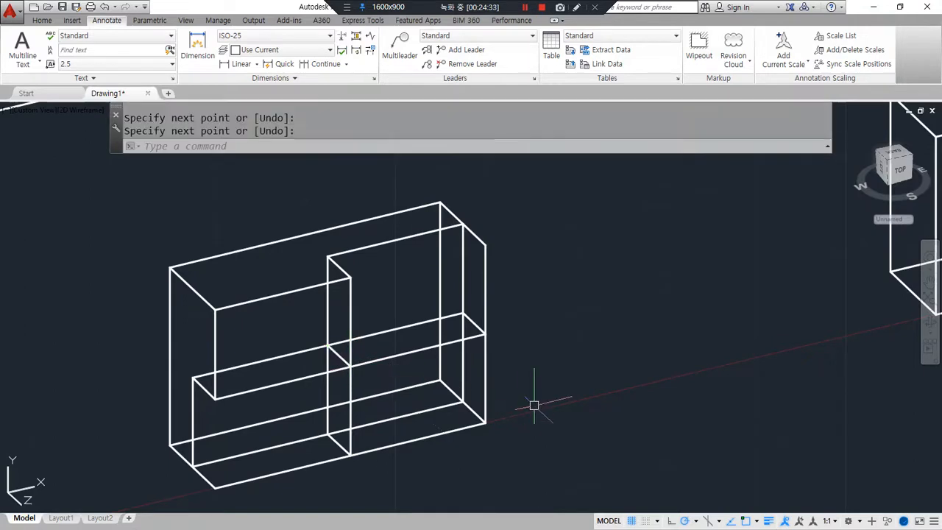
Step: Fillet the right front vertical edge with the mid-height depth line, keeping the vertical's lower half
{"action": "type", "text": "f"}
{"action": "key", "text": "Return"}
{"action": "left_click", "coordinate": [471, 338]}
{"action": "left_click", "coordinate": [482, 354]}
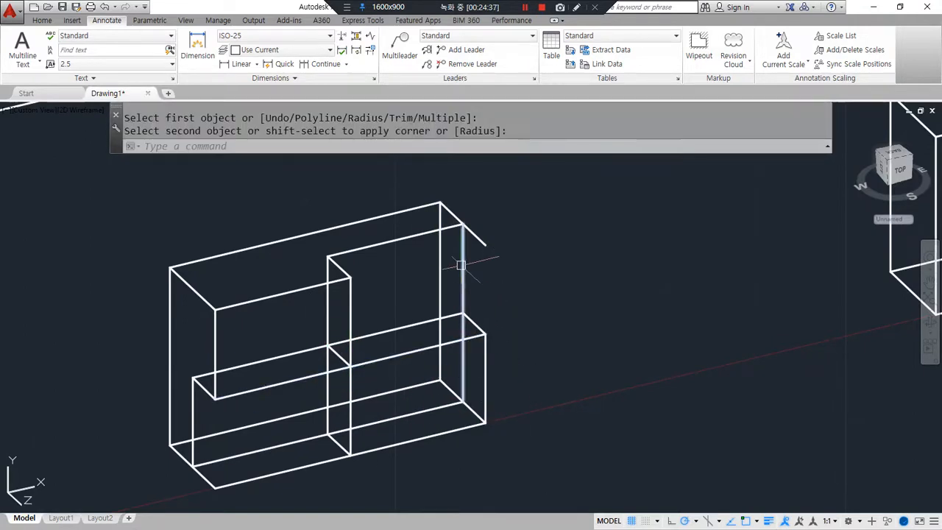
Step: Fillet the right end's top depth edge back to the mid-depth line and cut the mid-depth vertical to its upper half
{"action": "key", "text": "Return"}
{"action": "left_click", "coordinate": [449, 228]}
{"action": "left_click", "coordinate": [475, 234]}
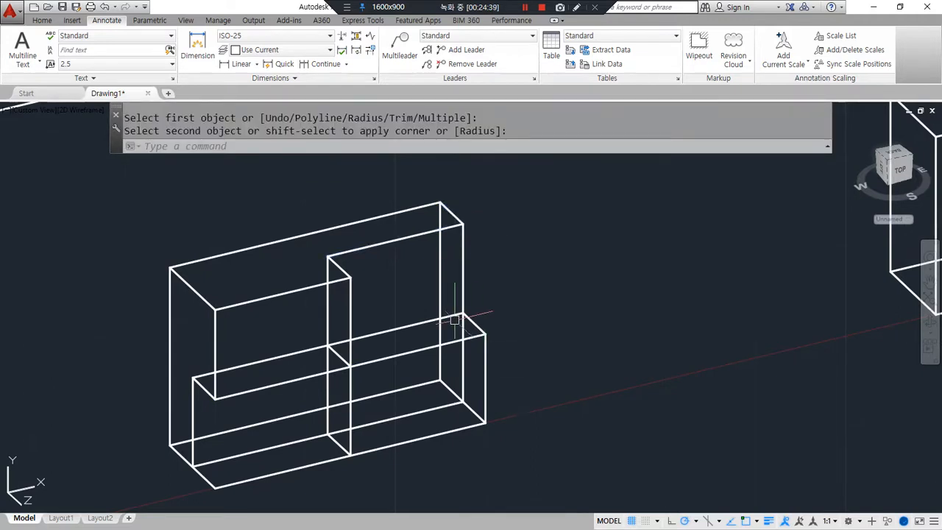
{"action": "key", "text": "Return"}
{"action": "left_click", "coordinate": [450, 315]}
{"action": "left_click", "coordinate": [461, 294]}
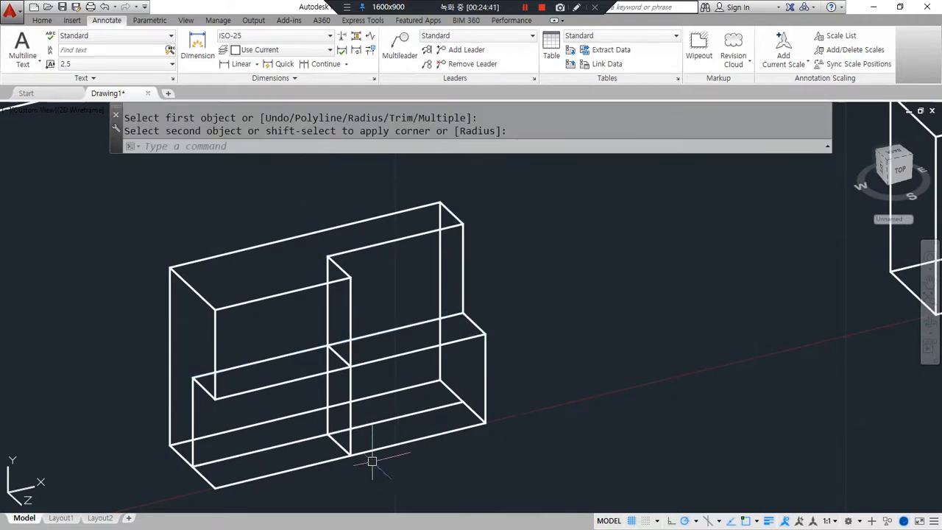
Step: Fillet the bottom central depth line with the mid-depth line's left half and trim the bottom front edge to its right half
{"action": "key", "text": "Return"}
{"action": "left_click", "coordinate": [324, 438]}
{"action": "left_click", "coordinate": [314, 441]}
{"action": "key", "text": "Return"}
{"action": "left_click", "coordinate": [365, 453]}
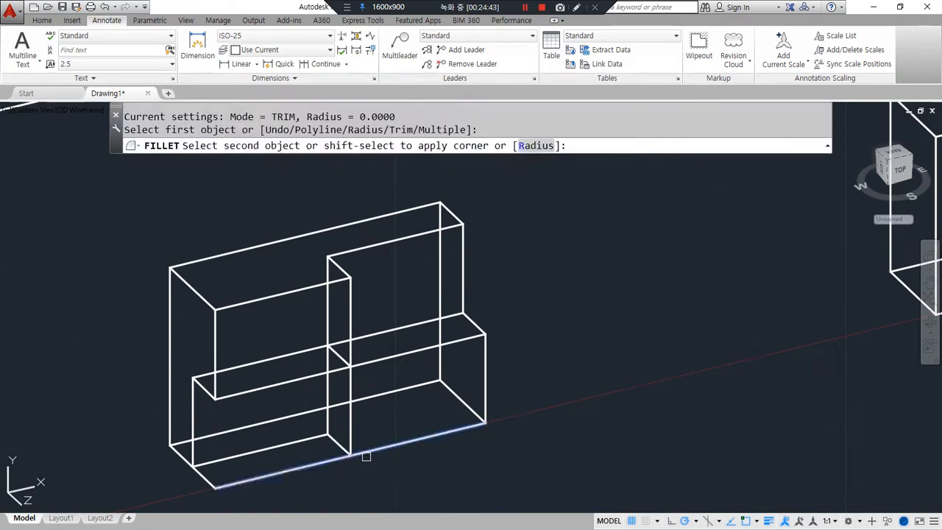
{"action": "left_click", "coordinate": [349, 437]}
Step: Fillet the bottom left depth edge with the mid-depth vertical to remove its front half
{"action": "left_click", "coordinate": [206, 462]}
{"action": "key", "text": "Return"}
{"action": "left_click", "coordinate": [192, 435]}
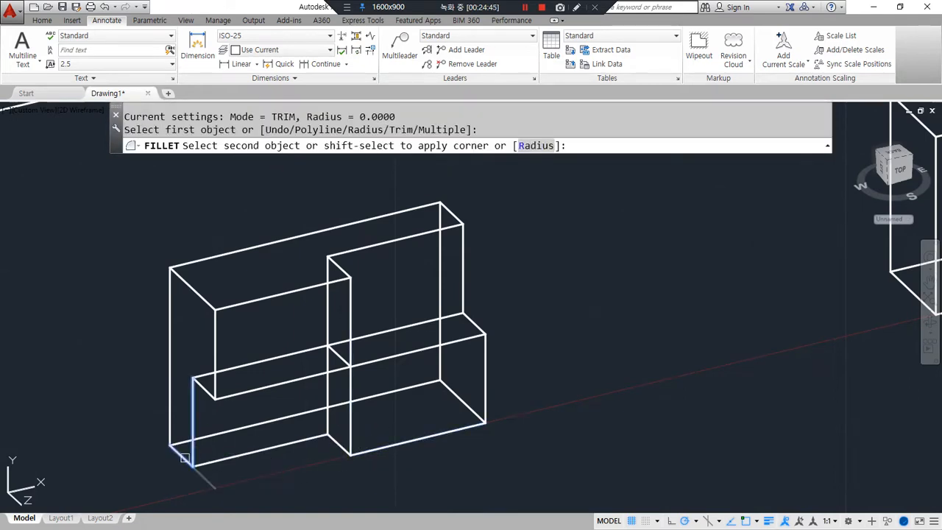
{"action": "left_click", "coordinate": [189, 457]}
Step: Draw a closed rectangle at mid-depth in the next uncut box through the midpoints of its four depth edges
{"action": "middle_click_drag", "start_coordinate": [173, 463], "coordinate": [81, 454], "text": "shift"}
{"action": "middle_click_drag", "start_coordinate": [648, 356], "coordinate": [237, 309]}
{"action": "middle_click_drag", "start_coordinate": [778, 382], "coordinate": [476, 408]}
{"action": "left_click", "coordinate": [696, 521]}
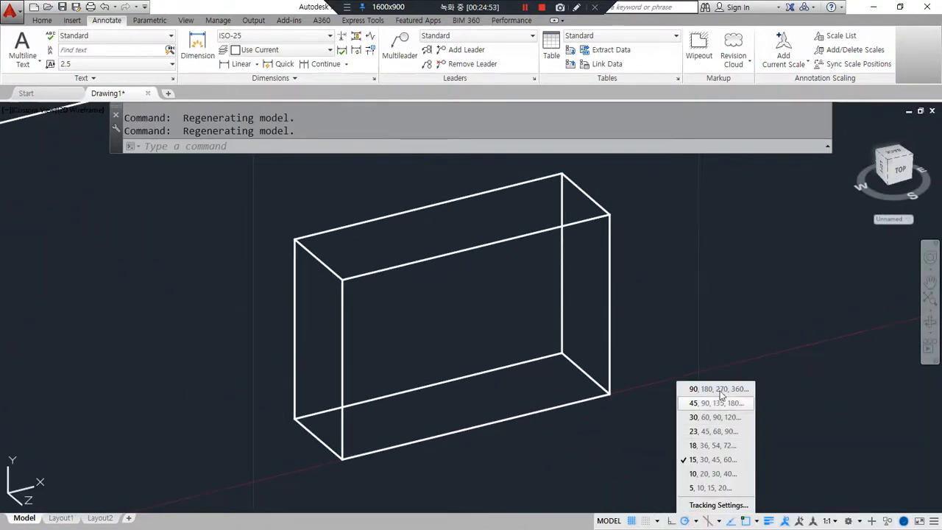
{"action": "type", "text": "l"}
{"action": "key", "text": "Return"}
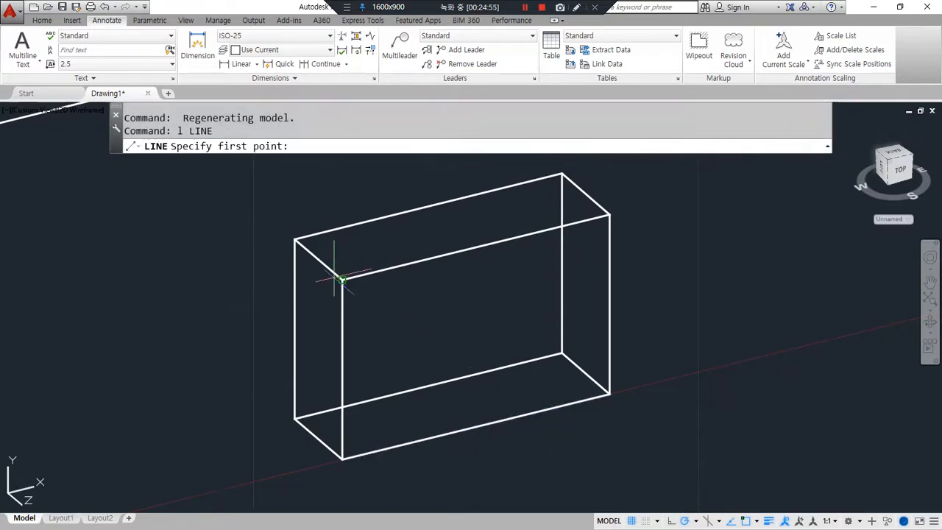
{"action": "left_click", "coordinate": [318, 259]}
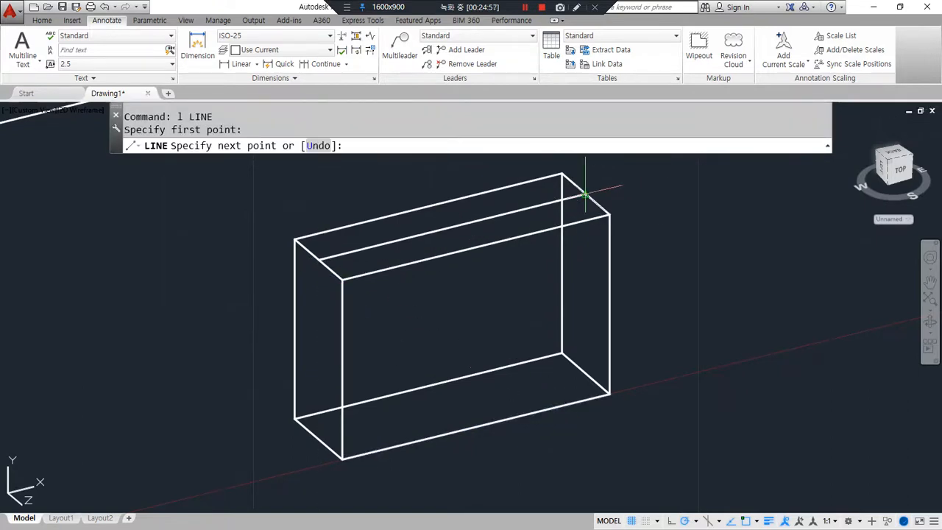
{"action": "left_click", "coordinate": [586, 374]}
{"action": "left_click", "coordinate": [318, 437]}
{"action": "left_click", "coordinate": [319, 259]}
{"action": "key", "text": "Return"}
Step: Draw a closed rectangle at mid-length around the box through the midpoints of its long edges
{"action": "key", "text": "Return"}
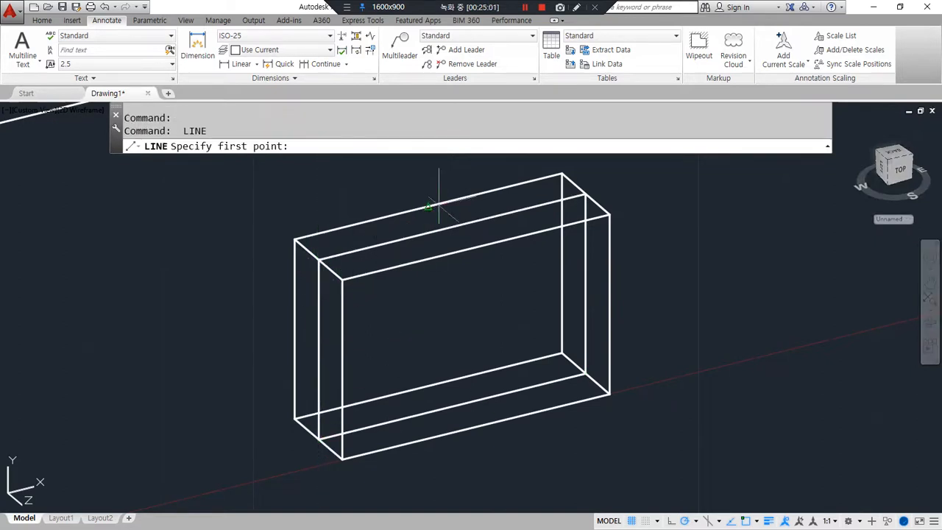
{"action": "left_click", "coordinate": [455, 199]}
{"action": "left_click", "coordinate": [477, 247]}
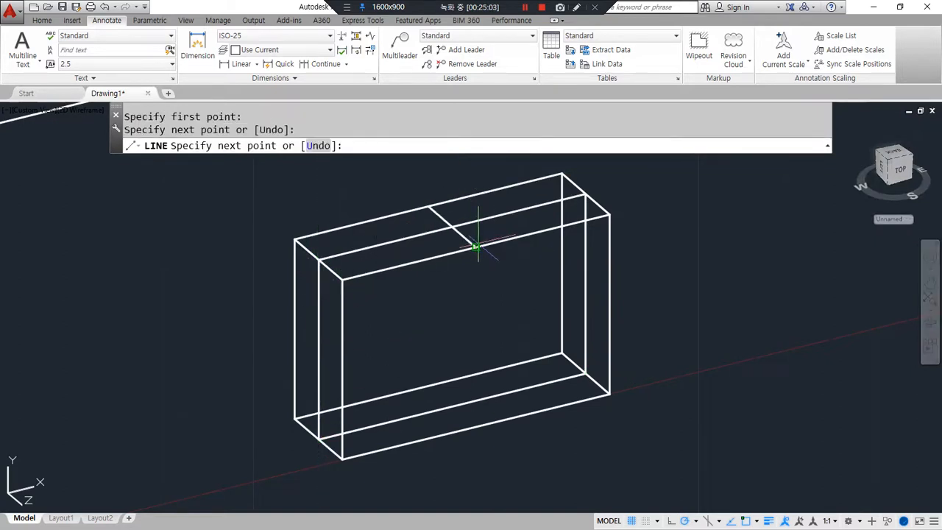
{"action": "left_click", "coordinate": [476, 425]}
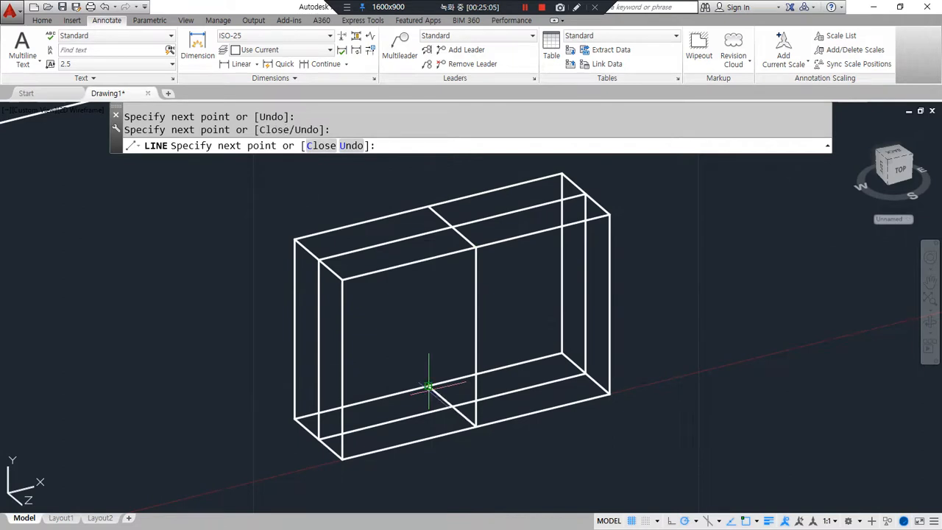
{"action": "left_click", "coordinate": [428, 208]}
{"action": "key", "text": "Return"}
Step: Draw a closed rectangle at mid-height around the box through the midpoints of its four vertical edges
{"action": "key", "text": "Return"}
{"action": "left_click", "coordinate": [295, 329]}
{"action": "left_click", "coordinate": [342, 369]}
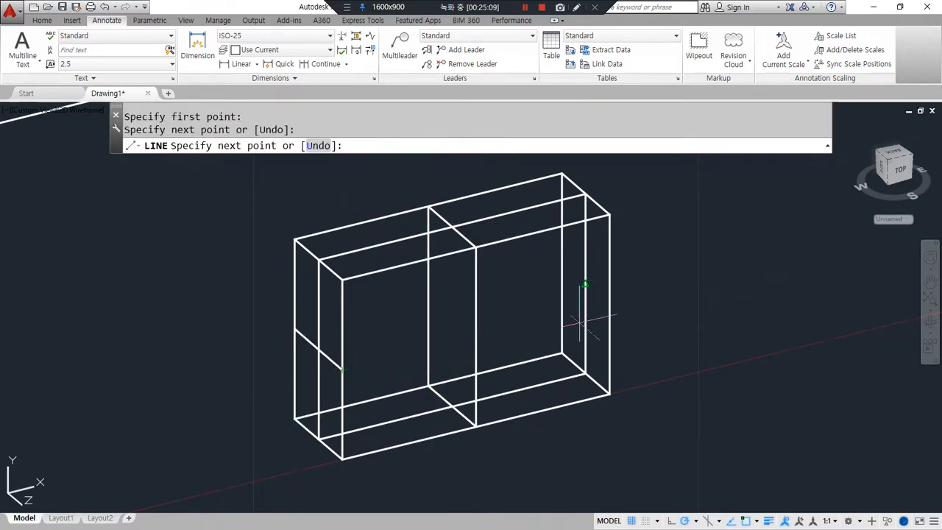
{"action": "left_click", "coordinate": [609, 303]}
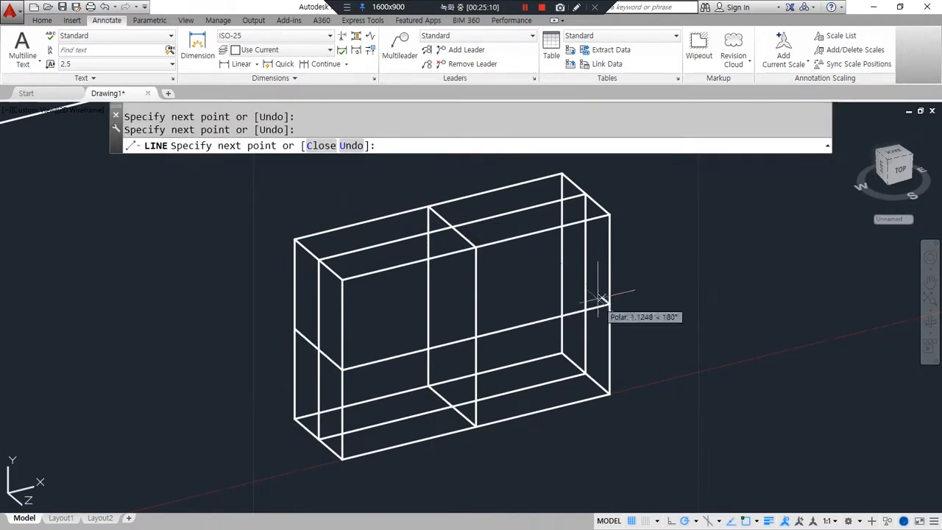
{"action": "left_click", "coordinate": [563, 263]}
{"action": "left_click", "coordinate": [294, 329]}
{"action": "key", "text": "Return"}
Step: Draw a mid-height depth line across the mid-length rectangle and a vertical line through the box's centre
{"action": "key", "text": "Return"}
{"action": "left_click", "coordinate": [428, 298]}
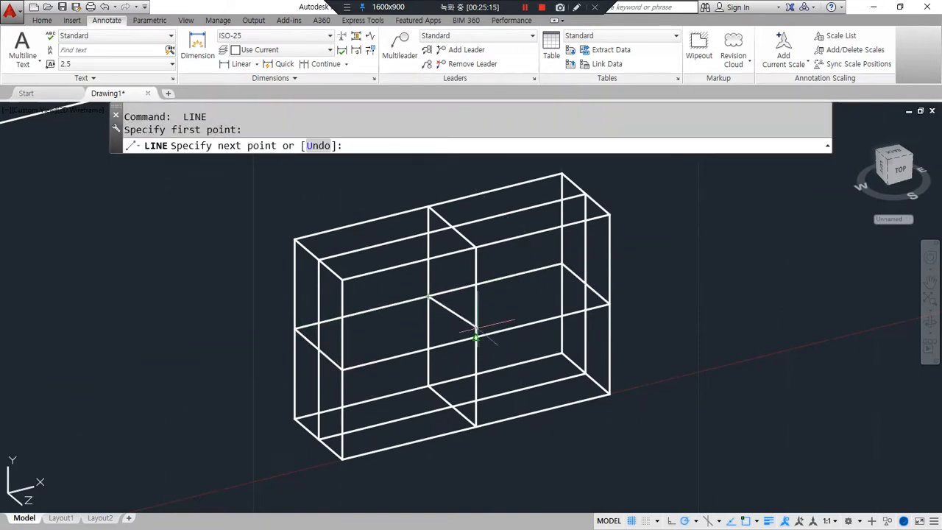
{"action": "key", "text": "Return"}
{"action": "key", "text": "Return"}
{"action": "left_click", "coordinate": [452, 228]}
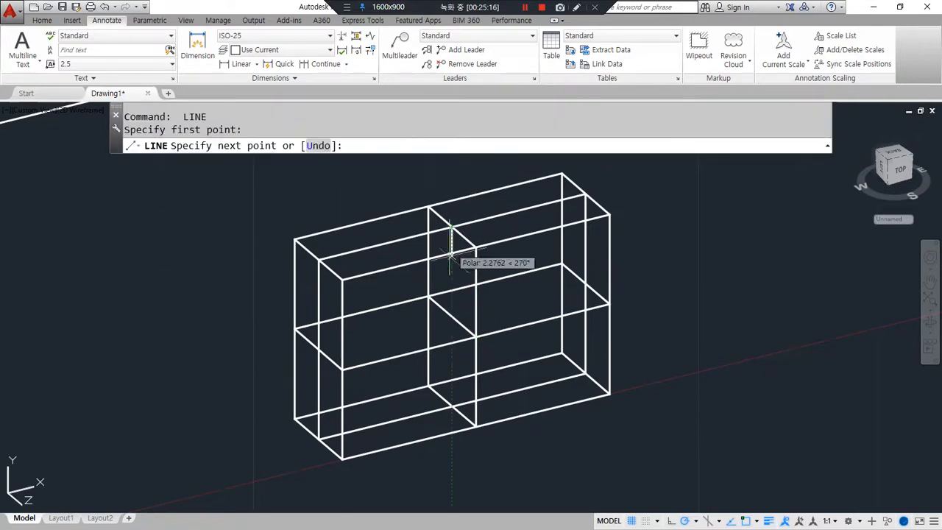
{"action": "left_click", "coordinate": [452, 406]}
{"action": "key", "text": "Return"}
Step: Fillet the top mid-length depth line to its rear half and the top mid-depth line to its right half
{"action": "middle_click_drag", "start_coordinate": [477, 251], "coordinate": [431, 265]}
{"action": "type", "text": "f"}
{"action": "key", "text": "Return"}
{"action": "left_click", "coordinate": [395, 233]}
{"action": "left_click", "coordinate": [406, 253]}
{"action": "key", "text": "Return"}
{"action": "left_click", "coordinate": [382, 246]}
{"action": "left_click", "coordinate": [382, 246]}
Step: Fillet the back top edge to its right half and the top right depth edge to its rear half
{"action": "key", "text": "Return"}
{"action": "left_click", "coordinate": [390, 229]}
{"action": "left_click", "coordinate": [406, 215]}
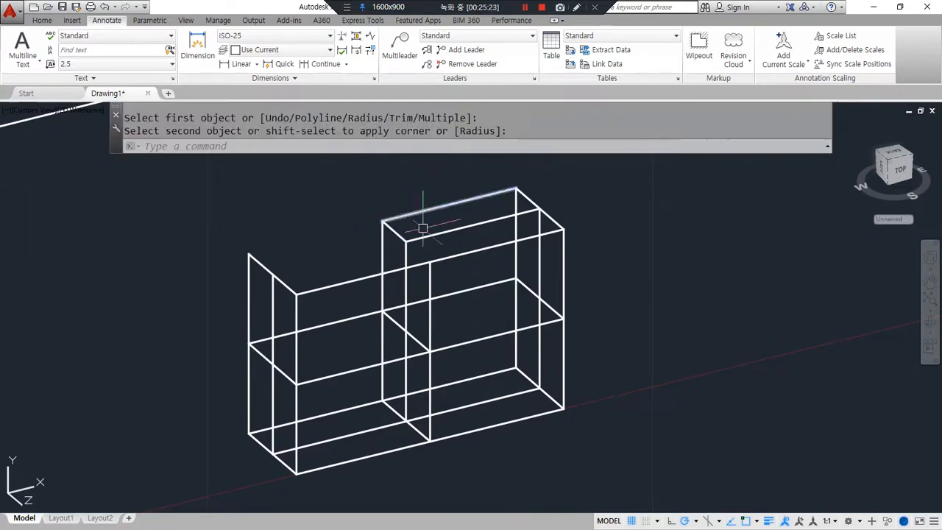
{"action": "key", "text": "Return"}
{"action": "left_click", "coordinate": [526, 212]}
{"action": "left_click", "coordinate": [531, 200]}
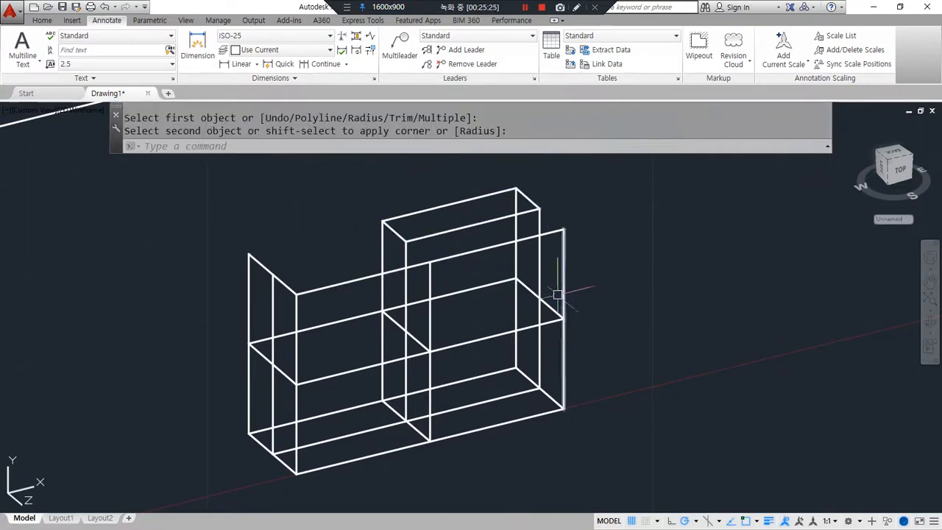
Step: Draw a mid-height line along the box's length between the midpoints of the right and left depth lines
{"action": "left_click", "coordinate": [527, 315]}
{"action": "type", "text": "l"}
{"action": "key", "text": "Return"}
{"action": "left_click", "coordinate": [539, 298]}
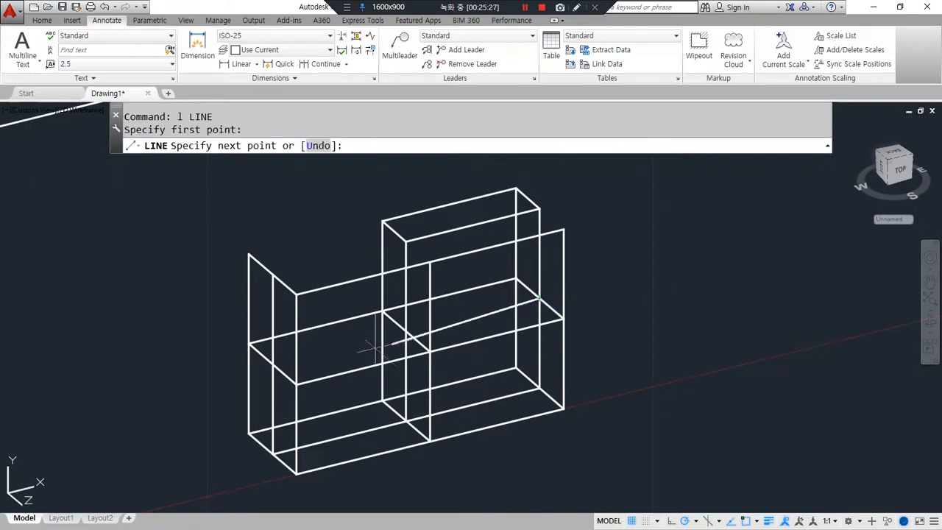
{"action": "left_click", "coordinate": [273, 366]}
{"action": "key", "text": "Return"}
Step: Fillet the left end's mid-height and bottom depth edges to their rear halves, cutting the adjoining verticals to their lower halves
{"action": "type", "text": "f"}
{"action": "key", "text": "Return"}
{"action": "left_click", "coordinate": [267, 367]}
{"action": "key", "text": "Return"}
{"action": "left_click", "coordinate": [264, 368]}
{"action": "left_click", "coordinate": [248, 368]}
{"action": "key", "text": "Return"}
{"action": "left_click", "coordinate": [265, 440]}
{"action": "left_click", "coordinate": [265, 442]}
Step: Fillet the bottom mid-depth line to its left half with the central depth line, and trim the bottom front edge to its right half
{"action": "key", "text": "Return"}
{"action": "left_click", "coordinate": [381, 429]}
{"action": "left_click", "coordinate": [417, 434]}
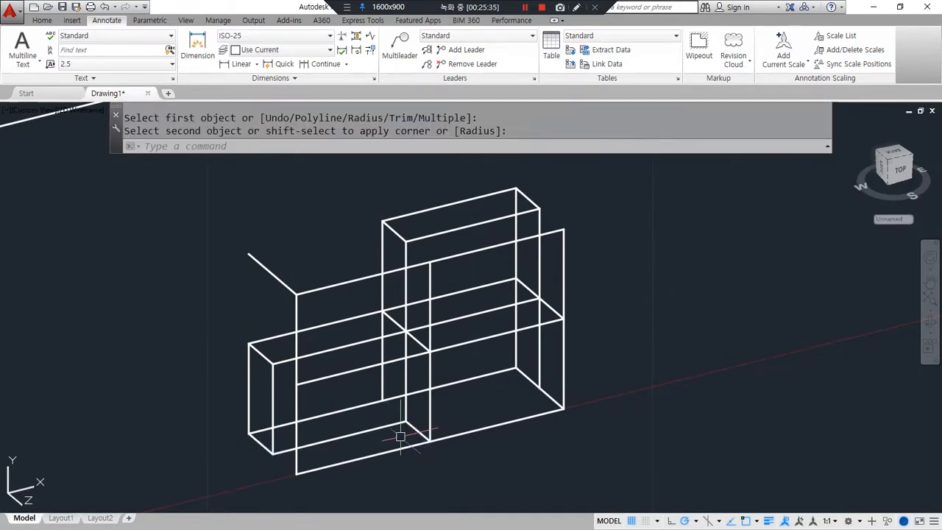
{"action": "key", "text": "Return"}
{"action": "left_click", "coordinate": [423, 443]}
{"action": "left_click", "coordinate": [431, 429]}
Step: Fillet the right end's front vertical to its lower half and its mid-depth vertical to its upper half
{"action": "key", "text": "Return"}
{"action": "left_click", "coordinate": [563, 343]}
{"action": "left_click", "coordinate": [548, 322]}
{"action": "key", "text": "Return"}
{"action": "left_click", "coordinate": [545, 305]}
{"action": "left_click", "coordinate": [540, 283]}
Step: Fillet the mid-height front edge's right half with the lower half of the mid-length front vertical
{"action": "key", "text": "Return"}
{"action": "left_click", "coordinate": [441, 349]}
{"action": "left_click", "coordinate": [431, 376]}
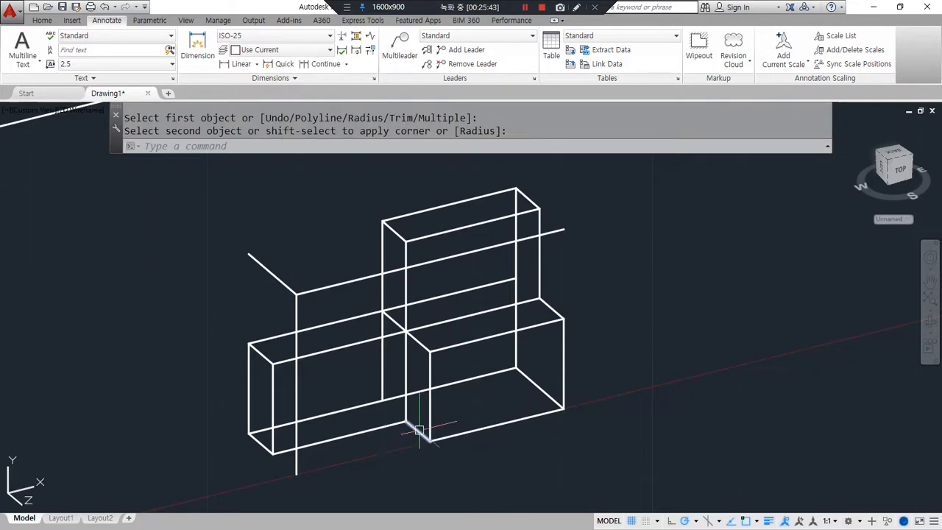
Step: Erase the three leftover lines at the front left of the original box outline
{"action": "left_click", "coordinate": [311, 311]}
{"action": "left_click", "coordinate": [265, 276]}
{"action": "type", "text": "e"}
{"action": "key", "text": "Return"}
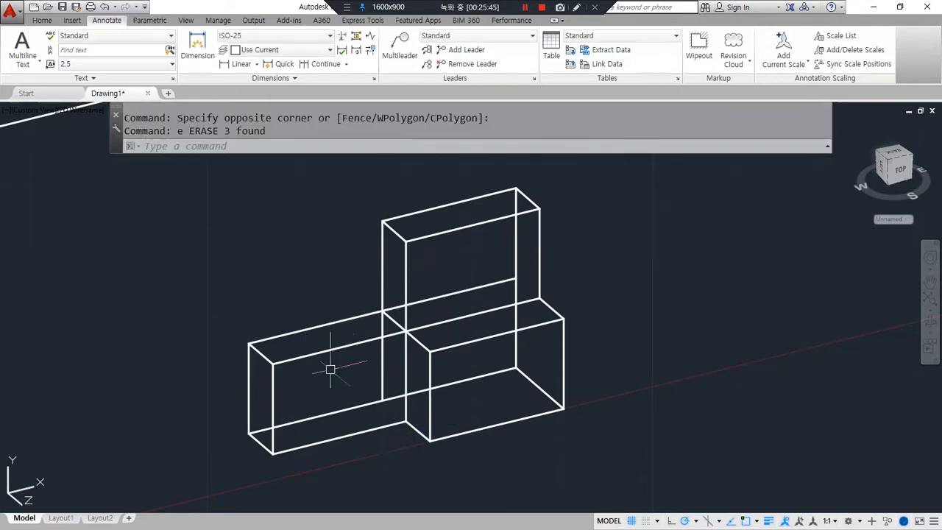
Step: Fillet the mid-height back edge's left half with the upper half of the mid-length back vertical
{"action": "type", "text": "f"}
{"action": "key", "text": "Return"}
{"action": "left_click", "coordinate": [371, 315]}
{"action": "left_click", "coordinate": [382, 287]}
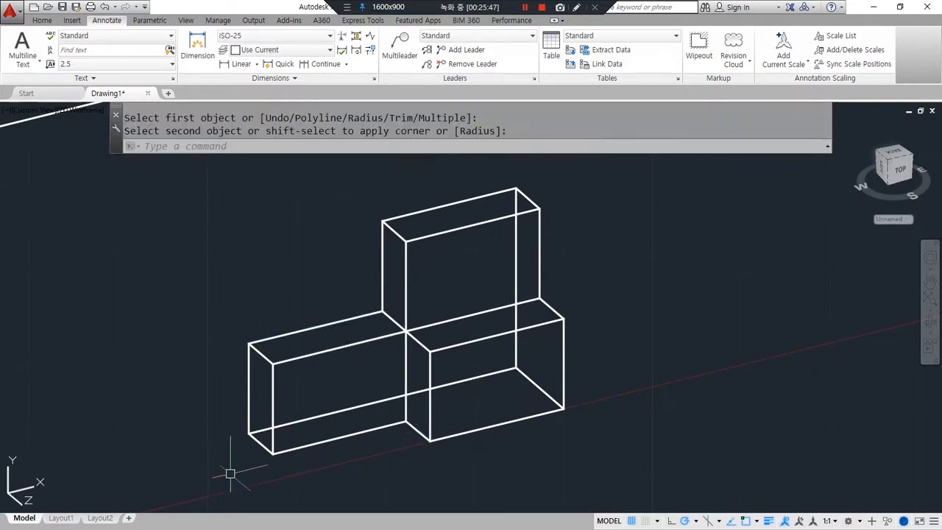
Step: Draw connected lines at mid-length of the next wireframe box, across its top, down its front and across its bottom
{"action": "middle_click_drag", "start_coordinate": [178, 444], "coordinate": [202, 445], "text": "shift"}
{"action": "middle_click_drag", "start_coordinate": [510, 340], "coordinate": [145, 430]}
{"action": "middle_click_drag", "start_coordinate": [602, 317], "coordinate": [356, 490]}
{"action": "middle_click_drag", "start_coordinate": [486, 378], "coordinate": [503, 338]}
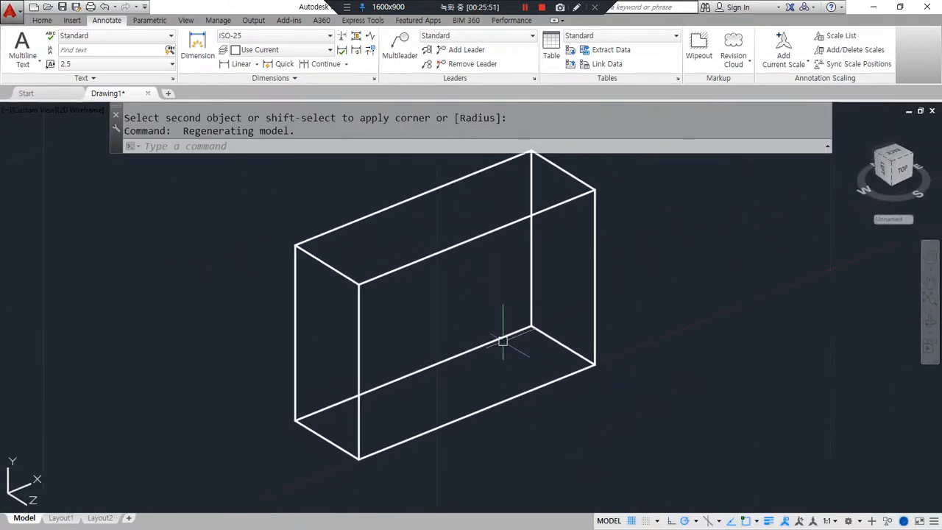
{"action": "type", "text": "l"}
{"action": "key", "text": "Return"}
{"action": "left_click", "coordinate": [415, 198]}
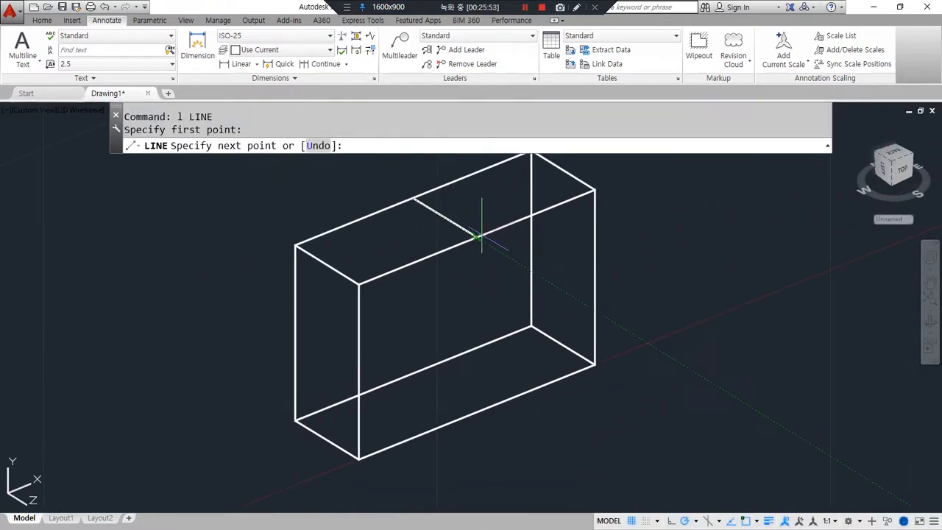
{"action": "left_click", "coordinate": [477, 237]}
{"action": "left_click", "coordinate": [477, 410]}
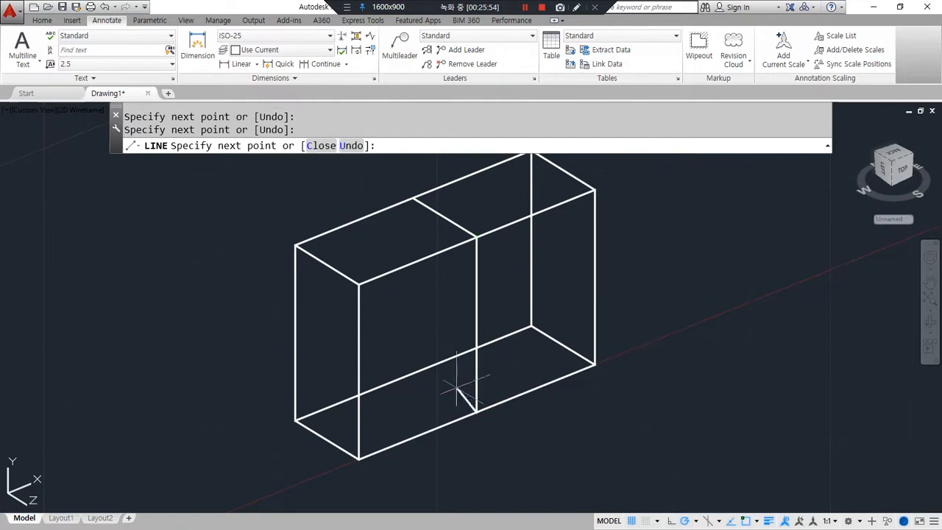
{"action": "left_click", "coordinate": [413, 374]}
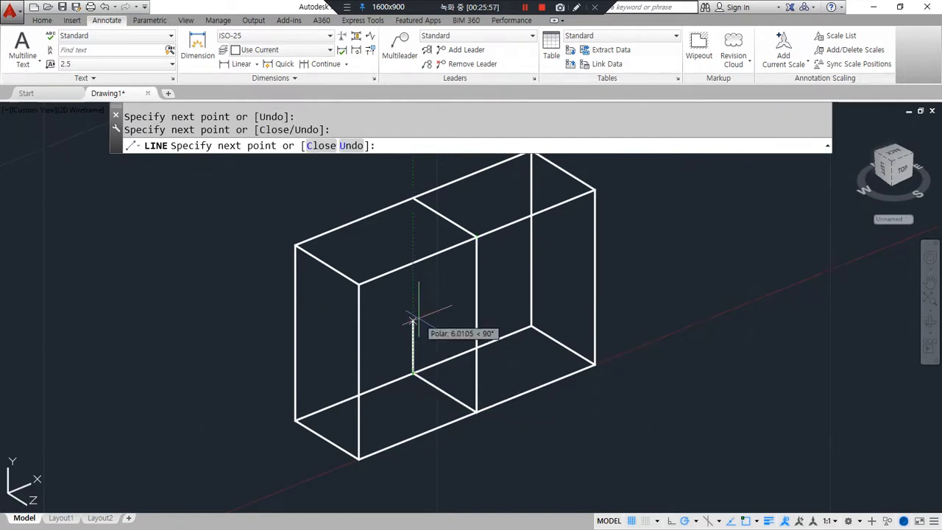
{"action": "key", "text": "Return"}
Step: Draw a diagonal line from the midpoint of the top back edge to the midpoint of the bottom front edge
{"action": "key", "text": "Return"}
{"action": "left_click", "coordinate": [413, 198]}
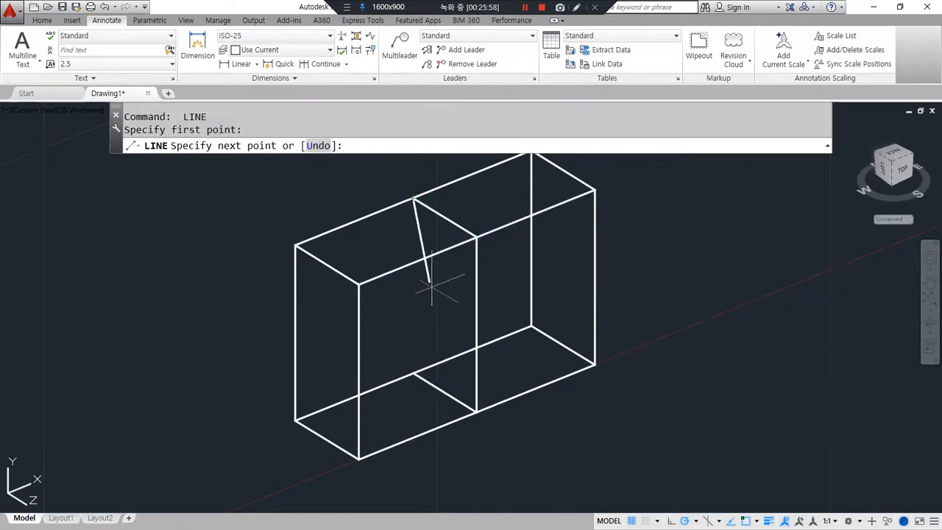
{"action": "left_click", "coordinate": [471, 413]}
{"action": "key", "text": "Return"}
Step: Erase the mid-length line that crosses the bottom of the box
{"action": "left_click", "coordinate": [469, 409]}
{"action": "type", "text": "e"}
{"action": "key", "text": "Return"}
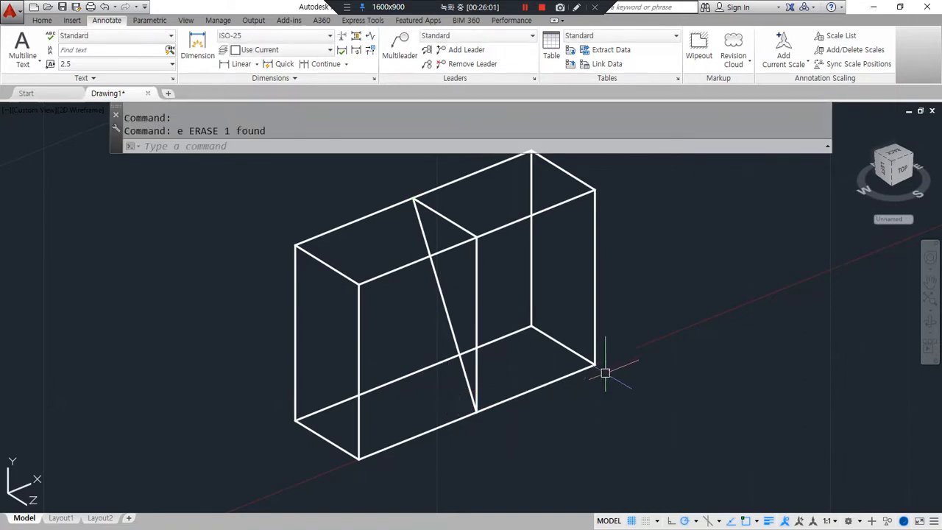
{"action": "key", "text": "Return"}
{"action": "middle_click_drag", "start_coordinate": [517, 197], "coordinate": [444, 244]}
{"action": "key", "text": "Escape"}
{"action": "key", "text": "Escape"}
Step: Draw a diagonal on the box's right end from the top back corner to the bottom front corner
{"action": "type", "text": "l"}
{"action": "key", "text": "Return"}
{"action": "left_click", "coordinate": [458, 200]}
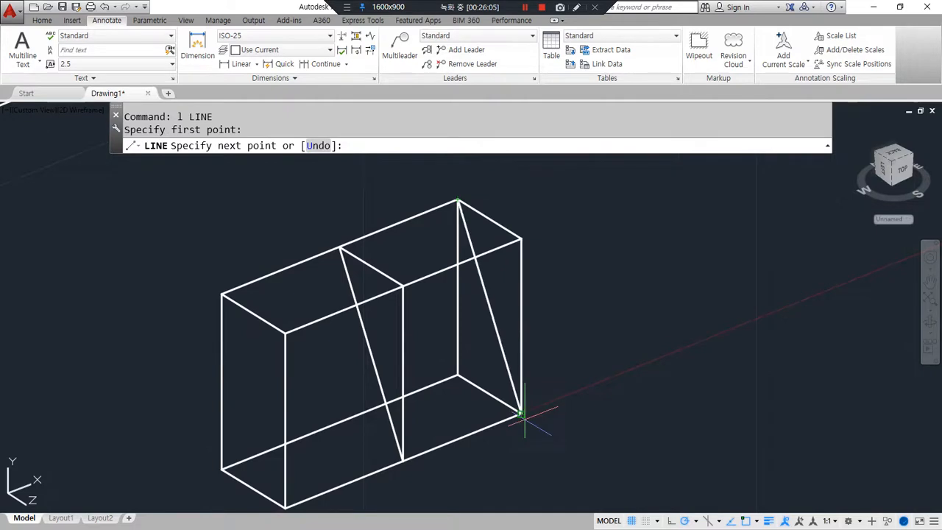
{"action": "left_click", "coordinate": [520, 415]}
{"action": "key", "text": "Return"}
Step: Fillet the mid-length front vertical with the left half of the top front edge
{"action": "type", "text": "f"}
{"action": "key", "text": "Return"}
{"action": "left_click", "coordinate": [402, 298]}
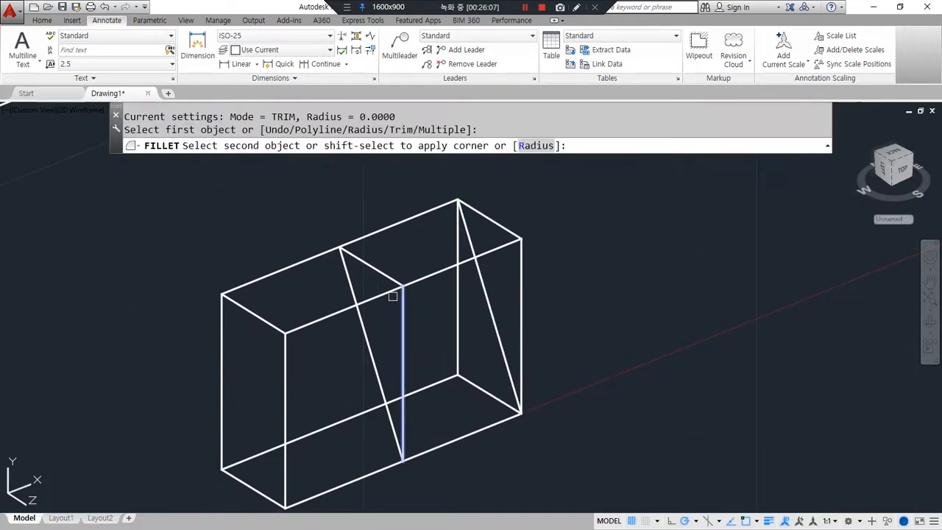
{"action": "left_click", "coordinate": [410, 290]}
Step: Erase the right end's front vertical and top depth edge, leaving the slope on that half
{"action": "left_click", "coordinate": [541, 227]}
{"action": "left_click", "coordinate": [517, 246]}
{"action": "type", "text": "e"}
{"action": "key", "text": "Return"}
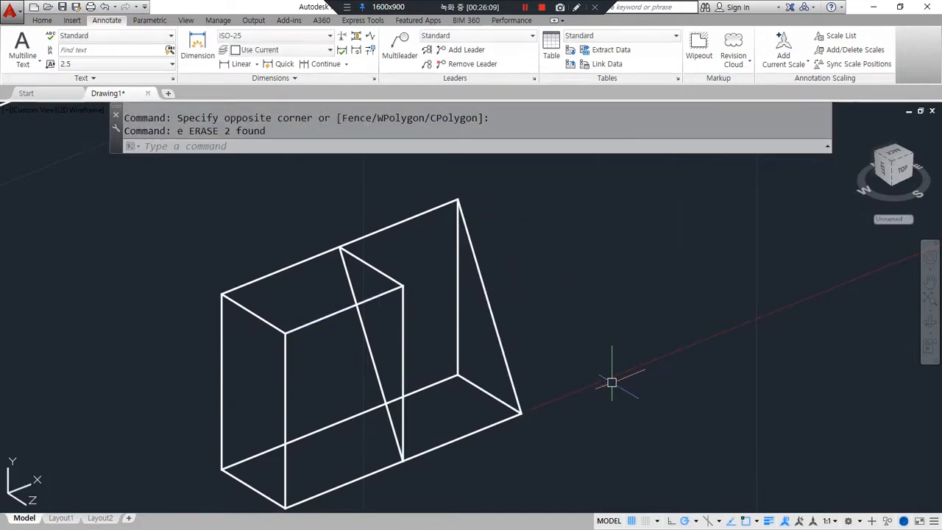
{"action": "scroll", "coordinate": [612, 382], "scroll_direction": "down", "scroll_amount": 2}
{"action": "middle_click_drag", "start_coordinate": [470, 465], "coordinate": [643, 334]}
{"action": "scroll", "coordinate": [622, 341], "scroll_direction": "down", "scroll_amount": 2}
{"action": "scroll", "coordinate": [315, 428], "scroll_direction": "down", "scroll_amount": 2}
{"action": "mouse_move", "coordinate": [312, 427]}
{"action": "middle_mouse_down"}
{"action": "mouse_move", "coordinate": [444, 322]}
{"action": "mouse_move", "coordinate": [427, 330]}
{"action": "middle_mouse_up"}
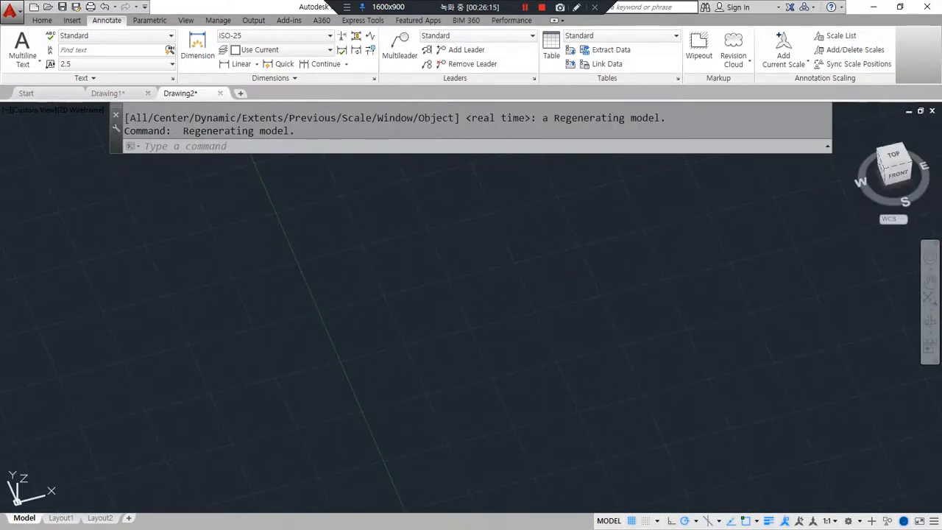
Step: Switch to the Notepad lecture notes and examine the Solid command precautions on polylines, Join, PEdit, closed shapes and twisted shapes
{"action": "key", "text": "alt+Tab"}
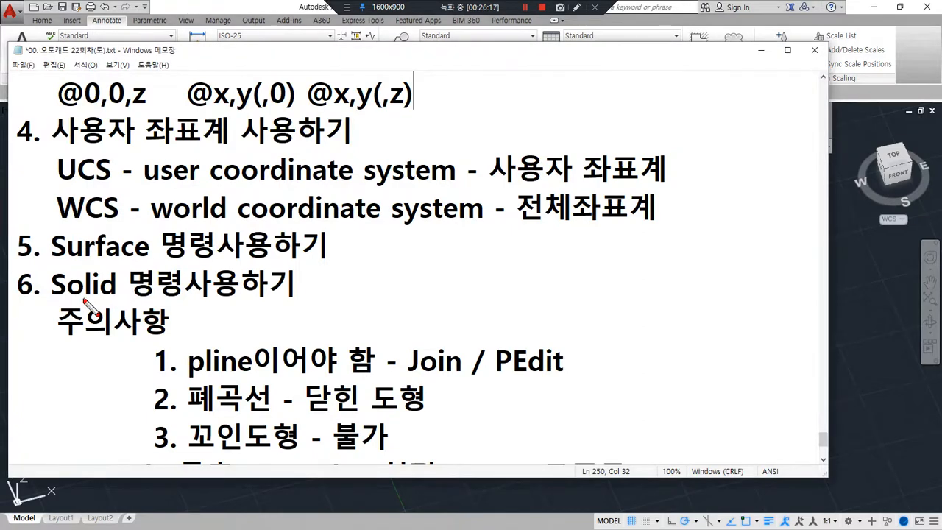
{"action": "left_click_drag", "start_coordinate": [60, 294], "coordinate": [366, 295]}
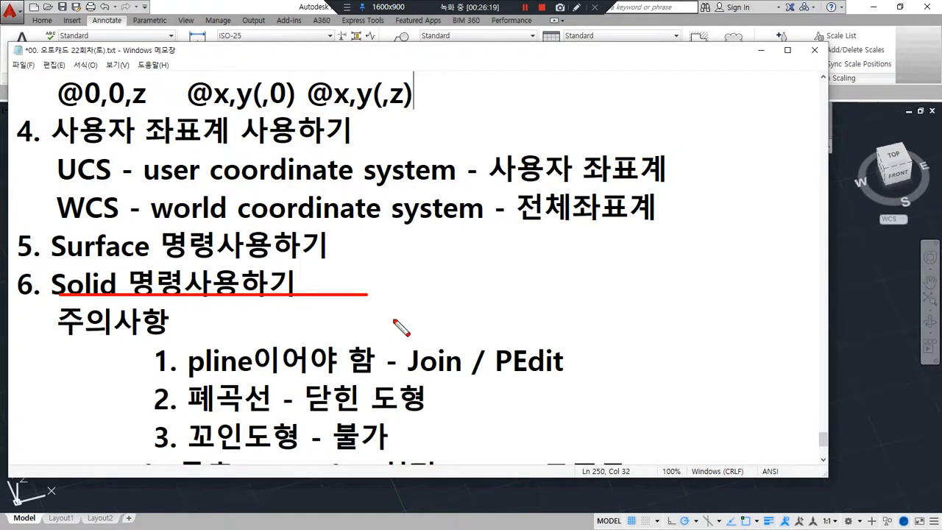
{"action": "scroll", "coordinate": [393, 320], "scroll_direction": "down", "scroll_amount": 1}
{"action": "mouse_move", "coordinate": [156, 345]}
{"action": "left_mouse_down"}
{"action": "mouse_move", "coordinate": [250, 203]}
{"action": "mouse_move", "coordinate": [494, 272]}
{"action": "mouse_move", "coordinate": [301, 327]}
{"action": "left_mouse_up"}
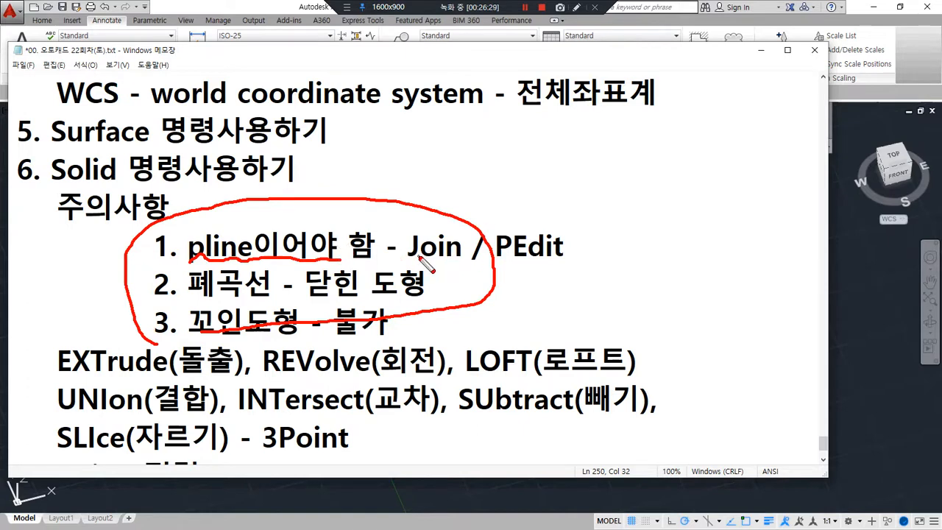
{"action": "left_click_drag", "start_coordinate": [450, 271], "coordinate": [410, 217]}
{"action": "left_click_drag", "start_coordinate": [543, 272], "coordinate": [567, 229]}
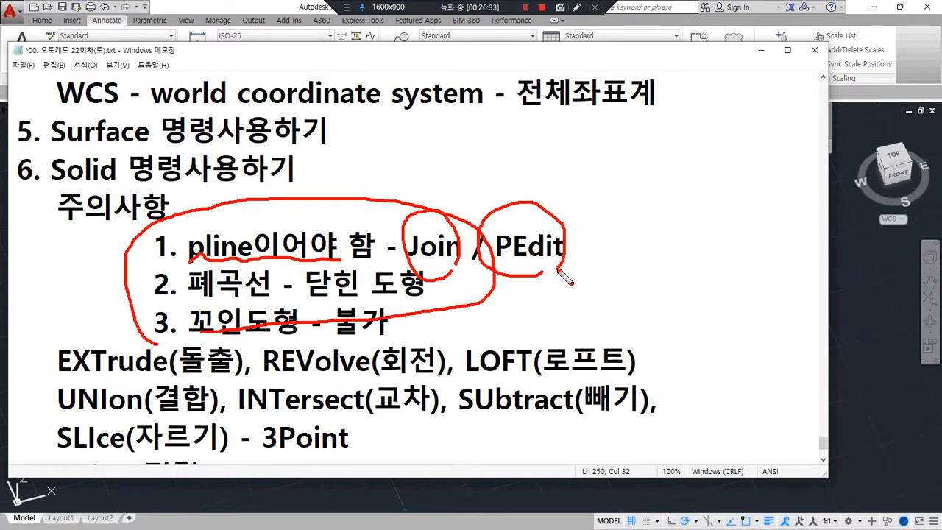
{"action": "left_click_drag", "start_coordinate": [241, 302], "coordinate": [455, 300]}
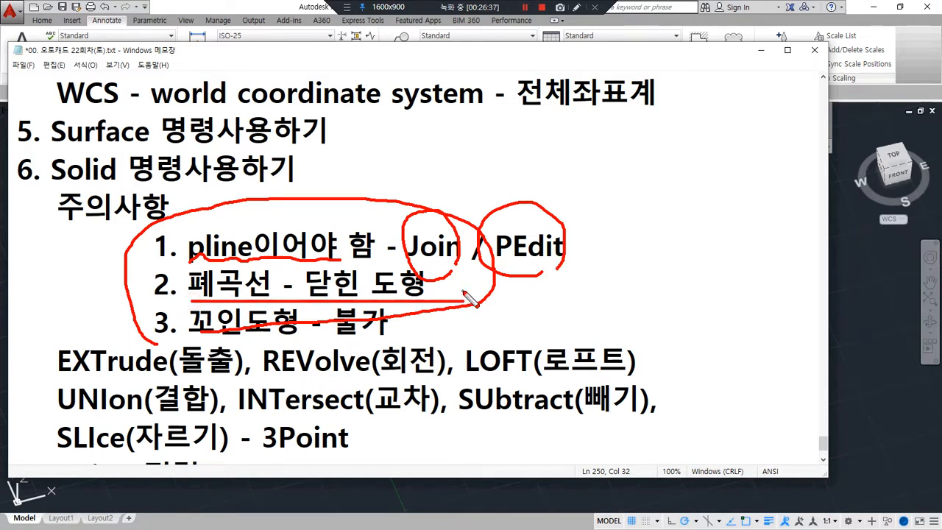
{"action": "left_click_drag", "start_coordinate": [196, 336], "coordinate": [409, 337]}
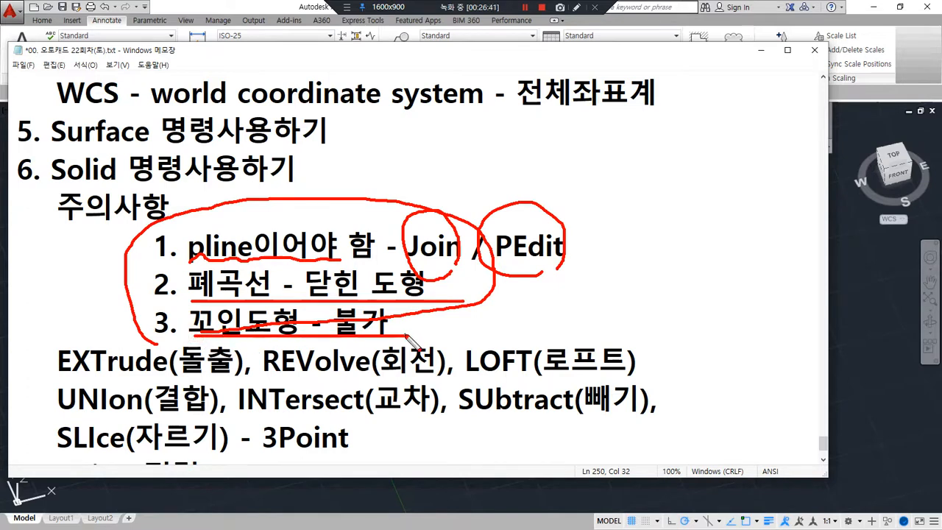
{"action": "key", "text": "Escape"}
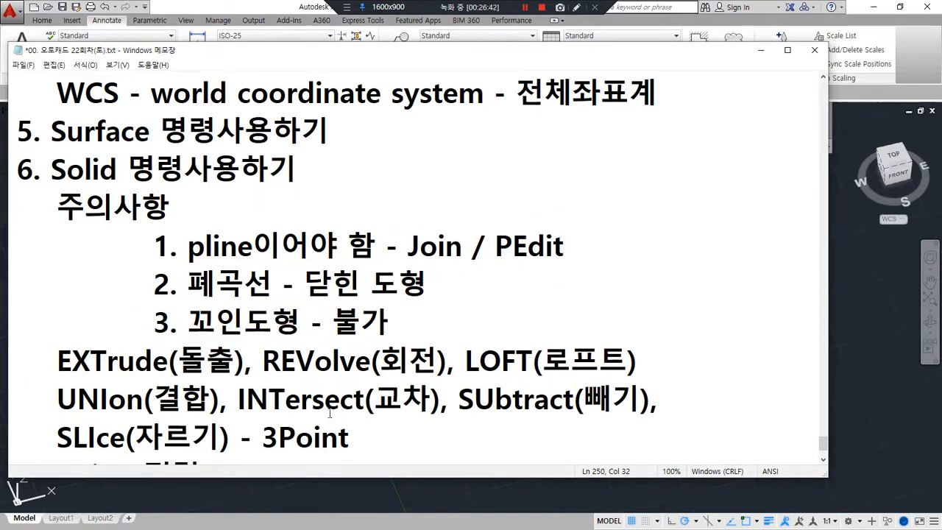
Step: Switch back to AutoCAD, zoom to the whole drawing and draw a small rectangle near the origin
{"action": "left_click", "coordinate": [316, 493]}
{"action": "type", "text": "z"}
{"action": "key", "text": "Return"}
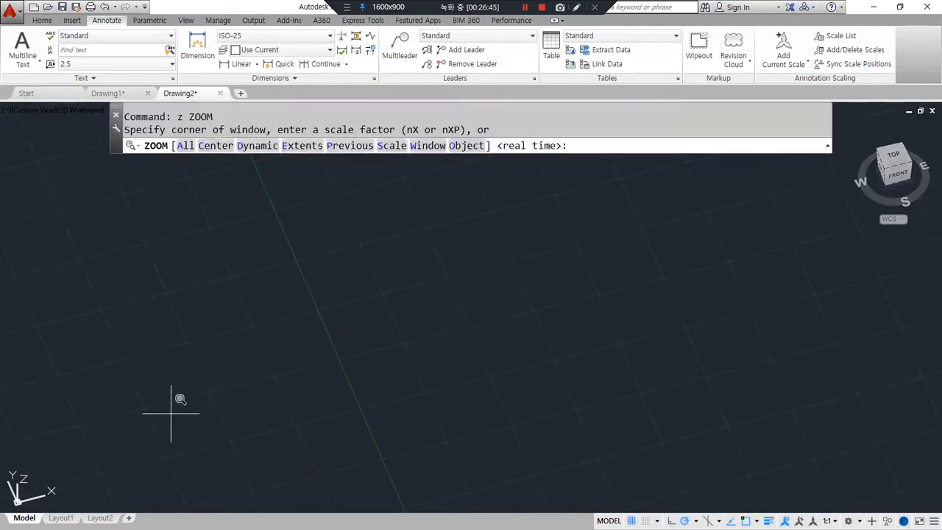
{"action": "type", "text": "a"}
{"action": "key", "text": "Return"}
{"action": "type", "text": "c"}
{"action": "key", "text": "Return"}
{"action": "key", "text": "Escape"}
{"action": "type", "text": "rec"}
{"action": "key", "text": "Return"}
{"action": "left_click", "coordinate": [367, 360]}
{"action": "left_click", "coordinate": [398, 324]}
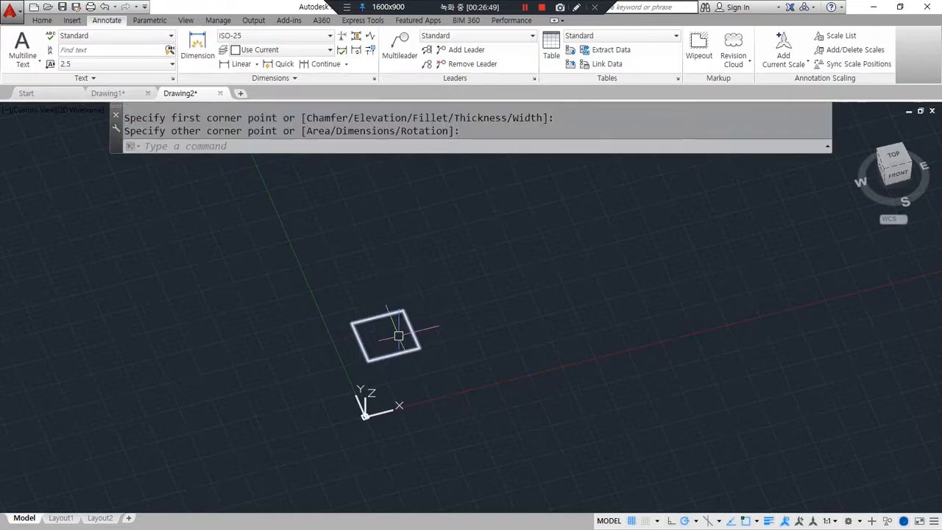
Step: Select the rectangle to check whether it is a single object, and clear the selection
{"action": "scroll", "coordinate": [397, 324], "scroll_direction": "up", "scroll_amount": 5}
{"action": "left_click", "coordinate": [378, 361]}
{"action": "left_click", "coordinate": [257, 449]}
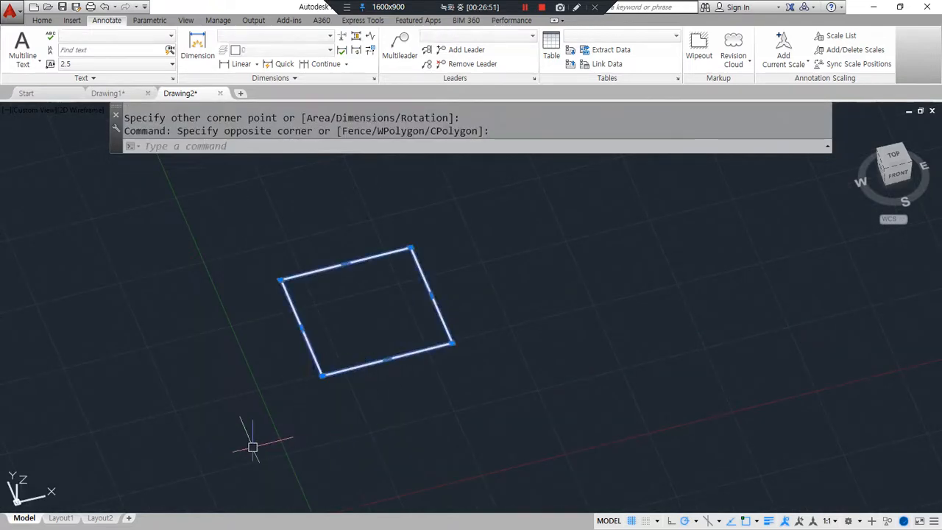
{"action": "key", "text": "Escape"}
Step: Draw a single line to the right of the rectangle, parallel to its side edges
{"action": "middle_click_drag", "start_coordinate": [494, 291], "coordinate": [386, 345]}
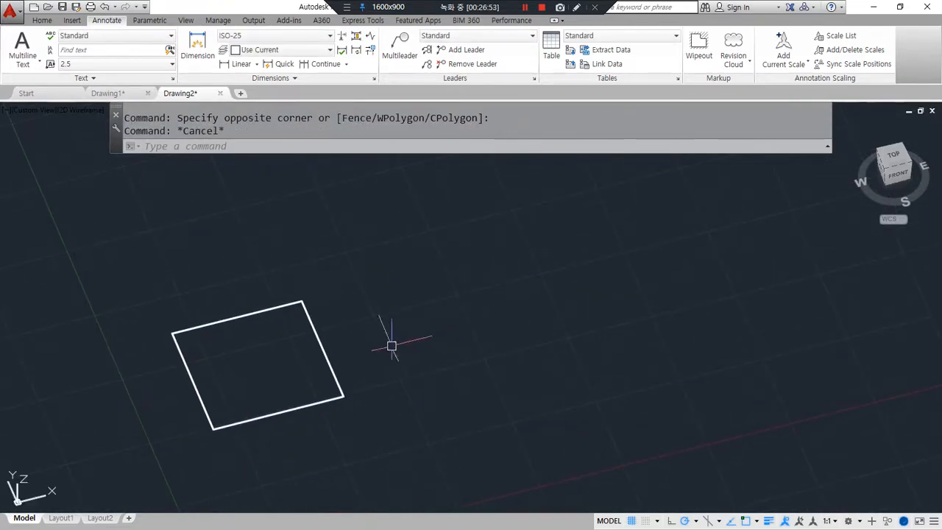
{"action": "type", "text": "l"}
{"action": "key", "text": "Return"}
{"action": "left_click", "coordinate": [498, 361]}
{"action": "left_click", "coordinate": [456, 262]}
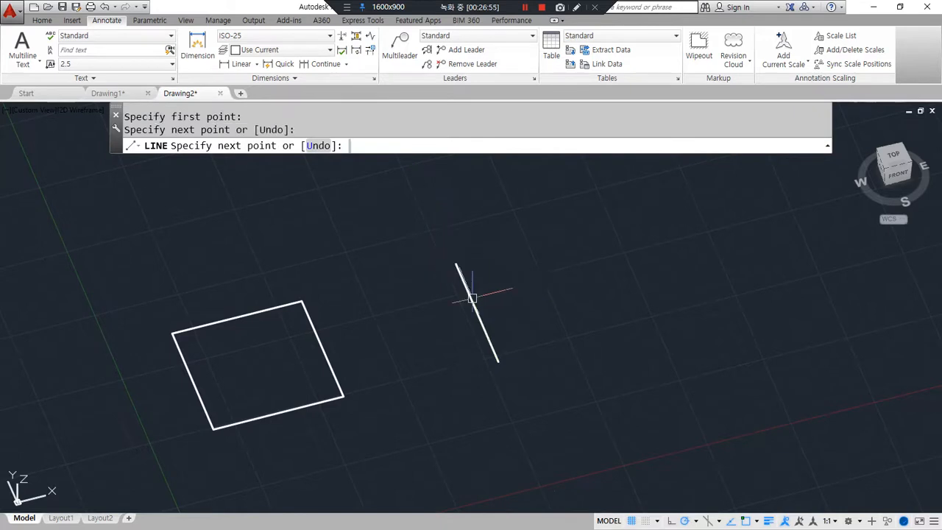
{"action": "key", "text": "Return"}
Step: Draw an open outline of three connected lines, missing its front side, to the right of the single line
{"action": "middle_click_drag", "start_coordinate": [468, 322], "coordinate": [382, 353]}
{"action": "key", "text": "Return"}
{"action": "left_click", "coordinate": [524, 350]}
{"action": "left_click", "coordinate": [484, 252]}
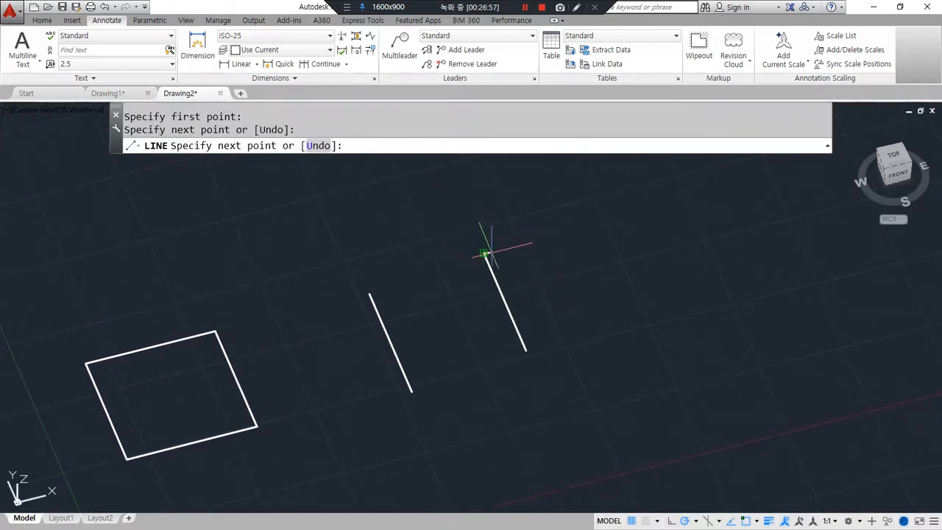
{"action": "left_click", "coordinate": [566, 234]}
{"action": "left_click", "coordinate": [607, 326]}
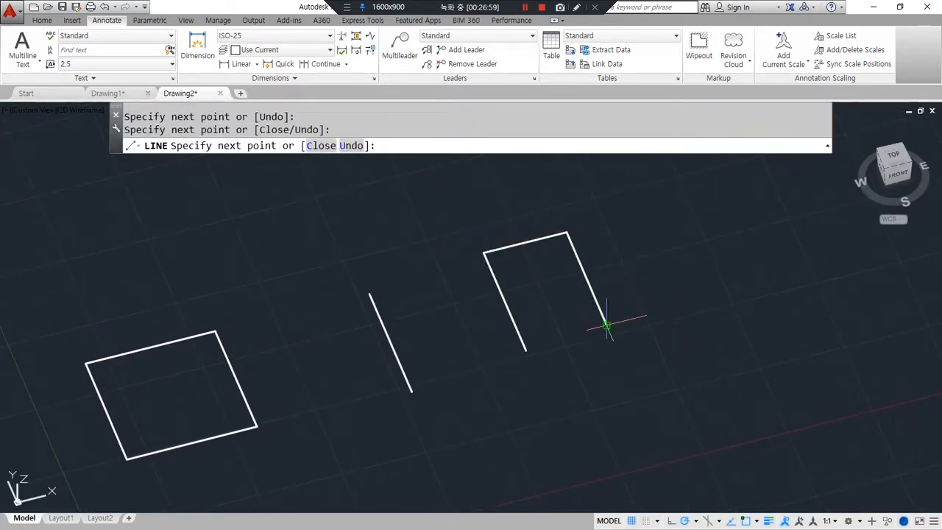
{"action": "key", "text": "Return"}
Step: Draw a self-crossing closed line shape to the right of the open outline, overshooting its first side before closing it
{"action": "middle_click_drag", "start_coordinate": [613, 355], "coordinate": [513, 379]}
{"action": "key", "text": "Return"}
{"action": "left_click", "coordinate": [590, 329]}
{"action": "left_click", "coordinate": [550, 239]}
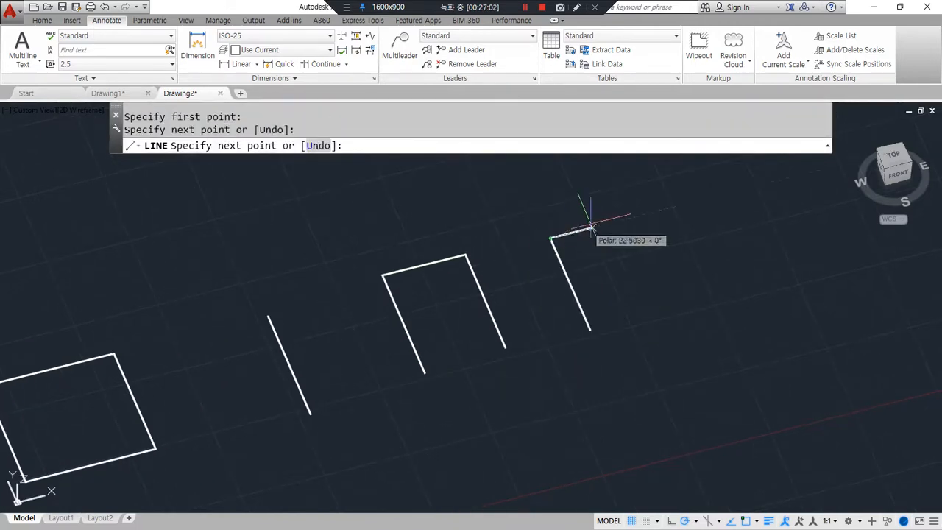
{"action": "left_click", "coordinate": [631, 219]}
{"action": "left_click", "coordinate": [664, 298]}
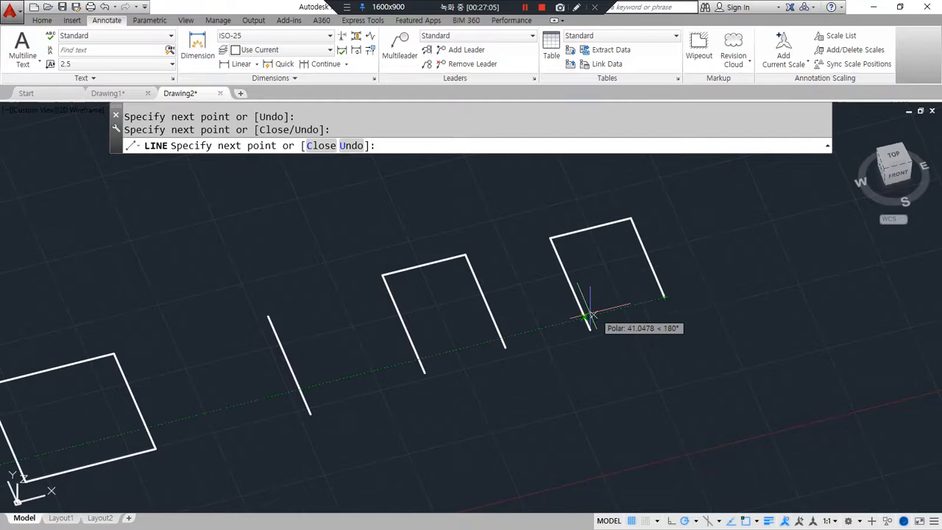
{"action": "left_click", "coordinate": [564, 322]}
{"action": "type", "text": "c"}
{"action": "key", "text": "Return"}
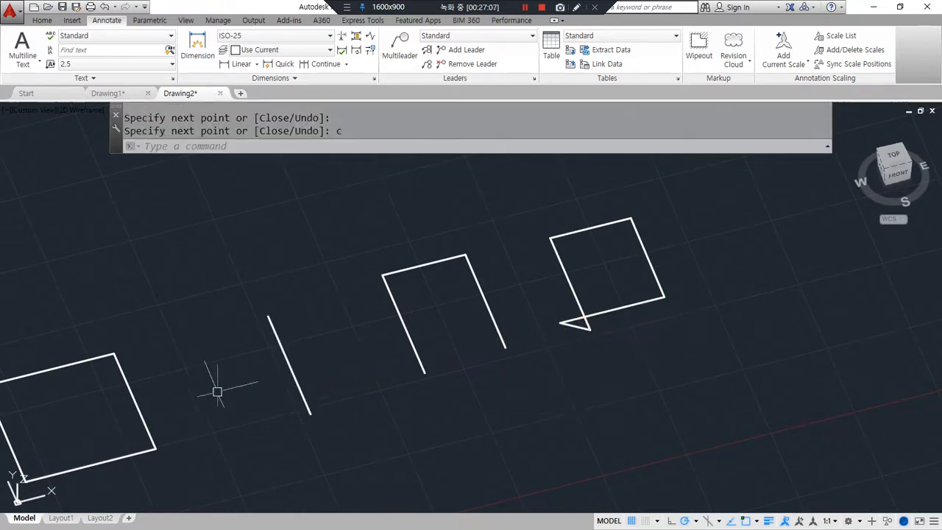
Step: Select the rectangle and compare it with the single line, the open outline and the self-crossing shape
{"action": "middle_click_drag", "start_coordinate": [217, 385], "coordinate": [353, 352]}
{"action": "left_click", "coordinate": [254, 359]}
{"action": "mouse_move", "coordinate": [239, 462]}
{"action": "left_mouse_down"}
{"action": "mouse_move", "coordinate": [137, 270]}
{"action": "mouse_move", "coordinate": [343, 374]}
{"action": "mouse_move", "coordinate": [230, 476]}
{"action": "left_mouse_up"}
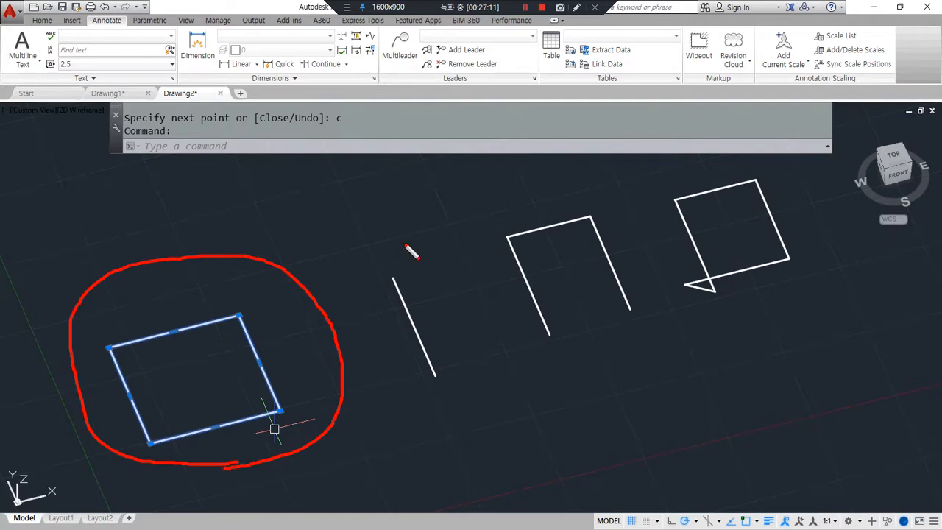
{"action": "left_click_drag", "start_coordinate": [561, 337], "coordinate": [498, 221]}
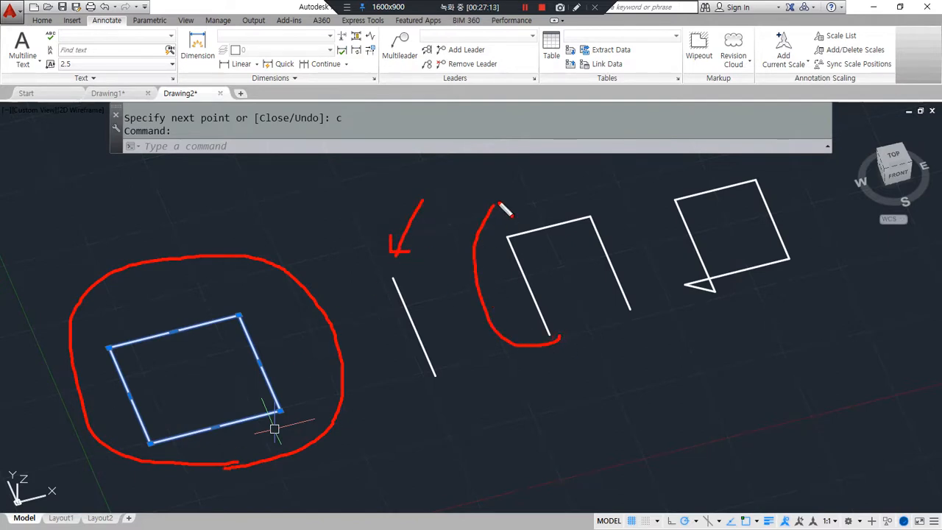
{"action": "mouse_move", "coordinate": [789, 302]}
{"action": "left_mouse_down"}
{"action": "mouse_move", "coordinate": [654, 266]}
{"action": "mouse_move", "coordinate": [811, 228]}
{"action": "left_mouse_up"}
{"action": "key", "text": "Escape"}
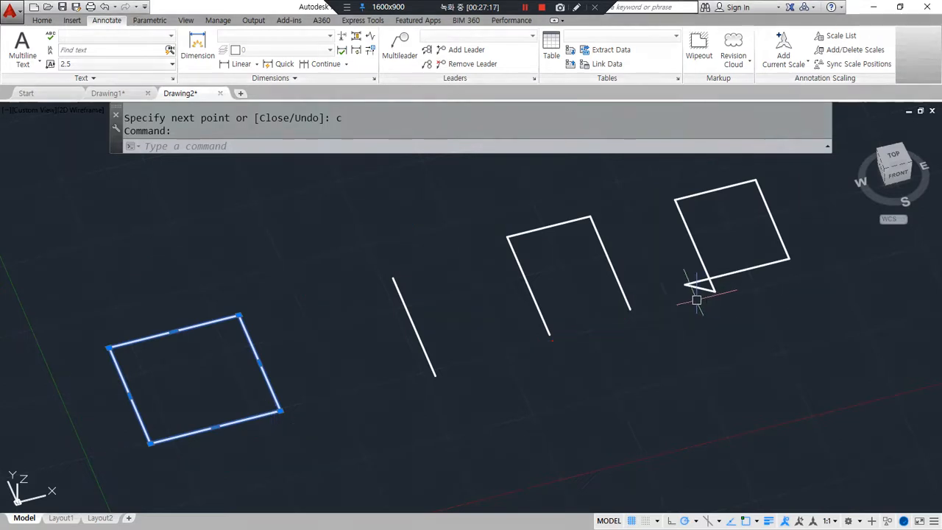
Step: Try to join the open outline's three lines with its right side as the source, and check its left side
{"action": "type", "text": "j"}
{"action": "key", "text": "Return"}
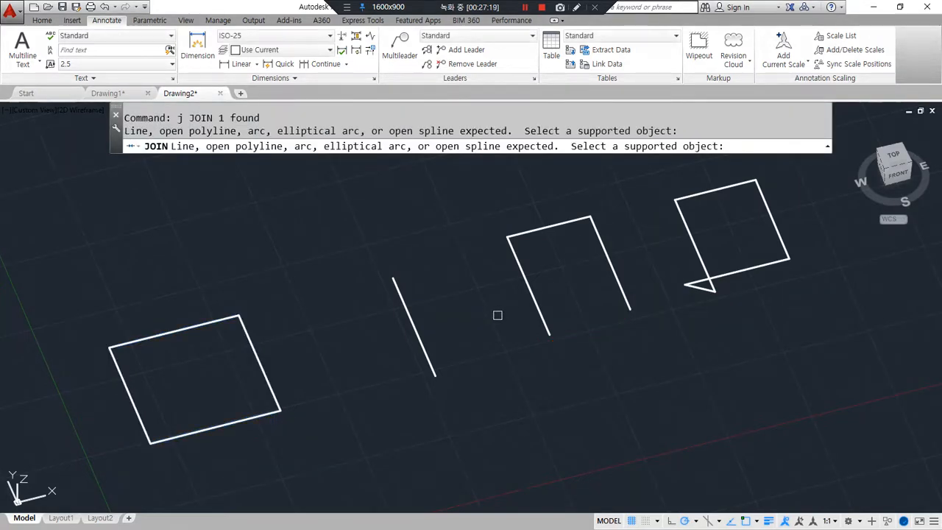
{"action": "left_click", "coordinate": [600, 239]}
{"action": "left_click", "coordinate": [570, 221]}
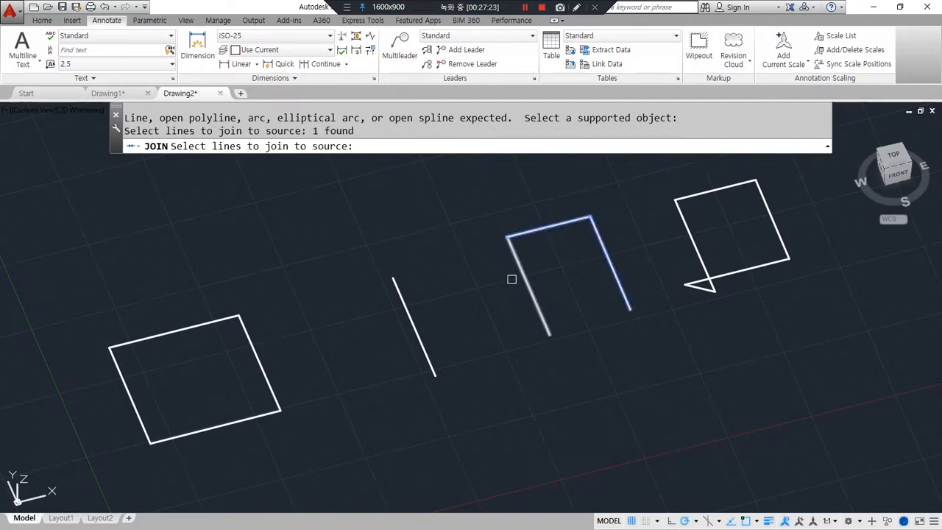
{"action": "left_click", "coordinate": [519, 270]}
{"action": "key", "text": "Return"}
{"action": "left_click", "coordinate": [515, 280]}
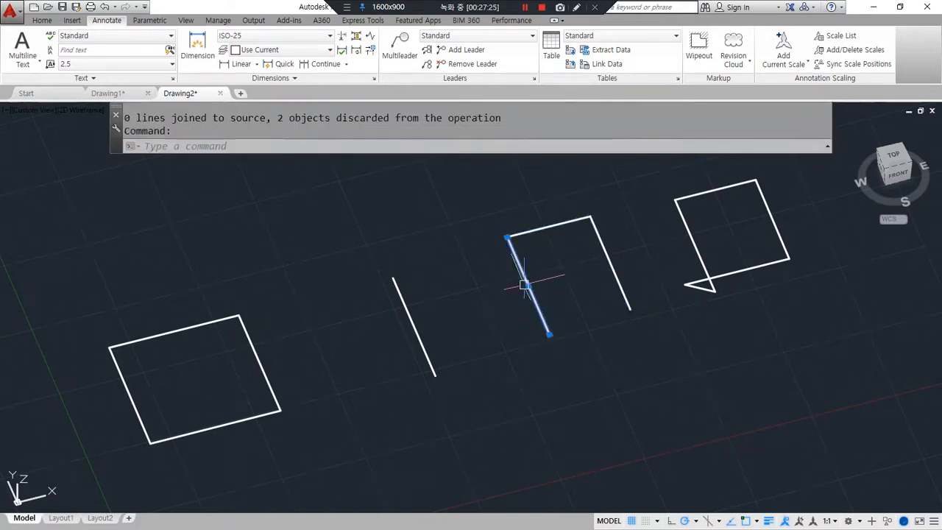
{"action": "key", "text": "Escape"}
{"action": "key", "text": "Escape"}
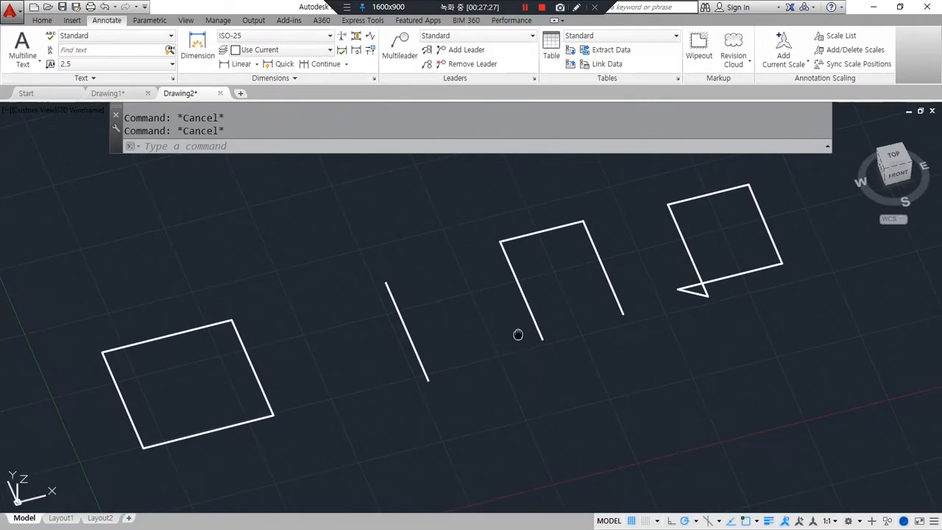
Step: Join the open outline's three lines into one polyline and check it by selecting it
{"action": "middle_click_drag", "start_coordinate": [519, 326], "coordinate": [395, 362]}
{"action": "type", "text": "j"}
{"action": "key", "text": "Return"}
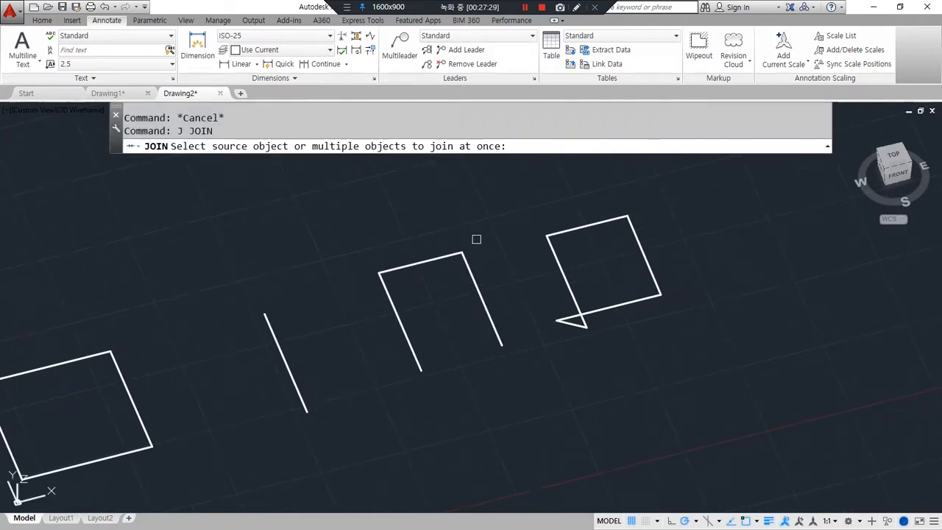
{"action": "left_click", "coordinate": [486, 222]}
{"action": "left_click", "coordinate": [379, 342]}
{"action": "key", "text": "Return"}
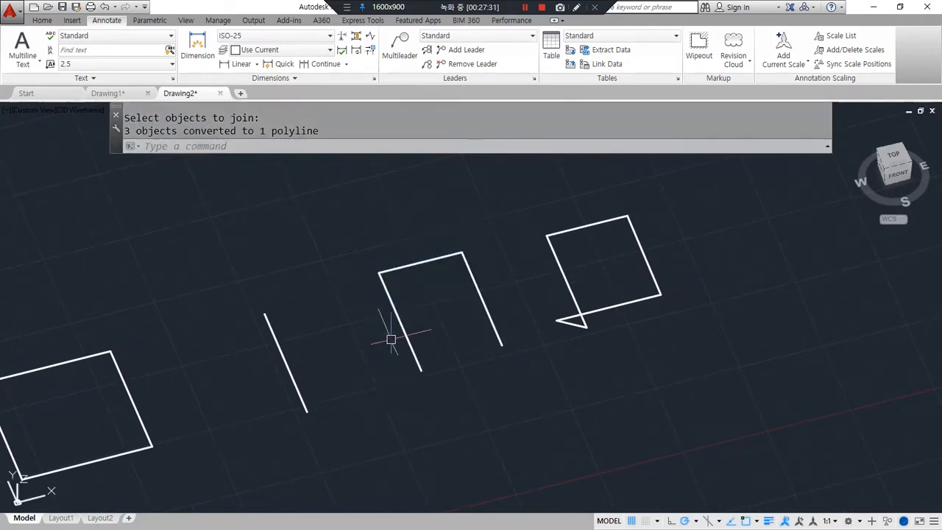
{"action": "left_click", "coordinate": [390, 326]}
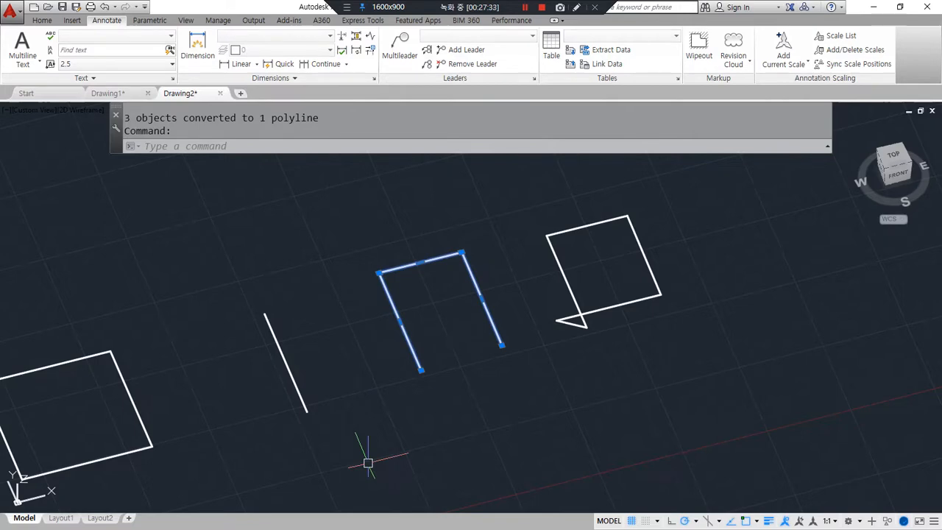
{"action": "key", "text": "Escape"}
Step: Join the self-crossing shape's lines into one polyline and check it by selecting it
{"action": "type", "text": "j"}
{"action": "key", "text": "Return"}
{"action": "left_click", "coordinate": [666, 189]}
{"action": "left_click", "coordinate": [502, 381]}
{"action": "key", "text": "Return"}
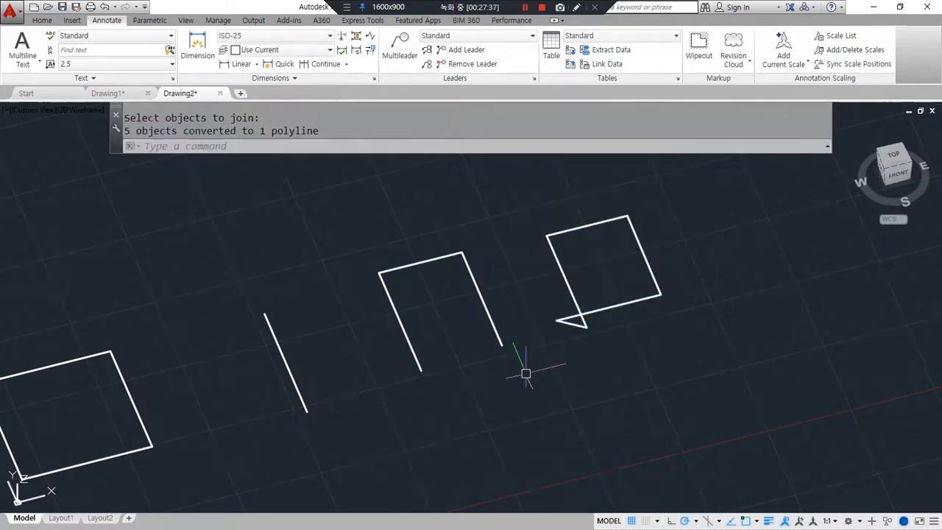
{"action": "left_click", "coordinate": [566, 282]}
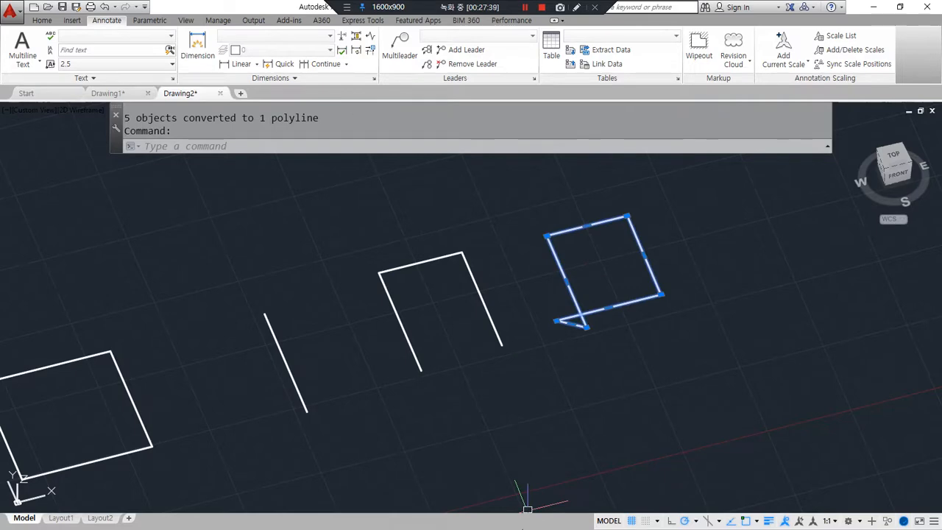
{"action": "key", "text": "Escape"}
Step: Check the open outline and the single line, and consult the Notepad notes on the EXTrude and REVolve commands
{"action": "mouse_move", "coordinate": [290, 439]}
{"action": "middle_mouse_down"}
{"action": "mouse_move", "coordinate": [414, 429]}
{"action": "mouse_move", "coordinate": [406, 443]}
{"action": "middle_mouse_up"}
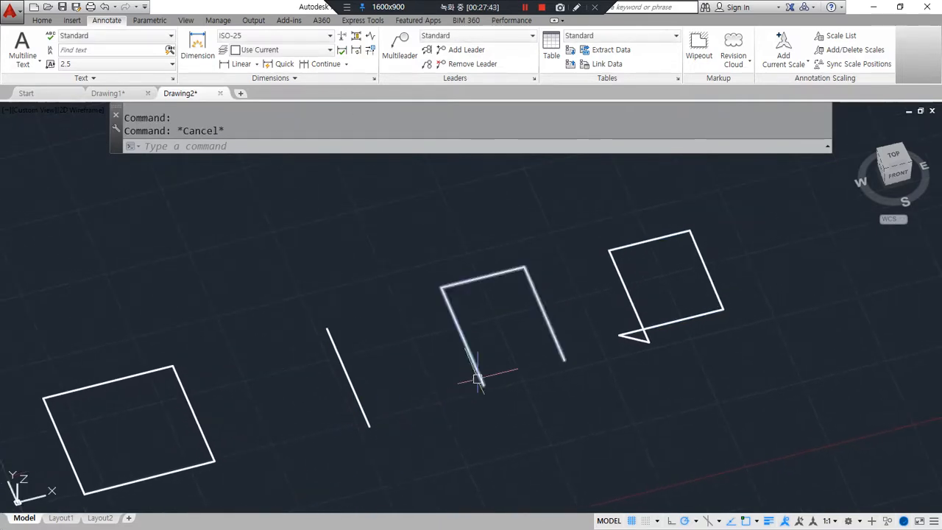
{"action": "mouse_move", "coordinate": [489, 403]}
{"action": "left_mouse_down"}
{"action": "mouse_move", "coordinate": [564, 258]}
{"action": "mouse_move", "coordinate": [486, 409]}
{"action": "left_mouse_up"}
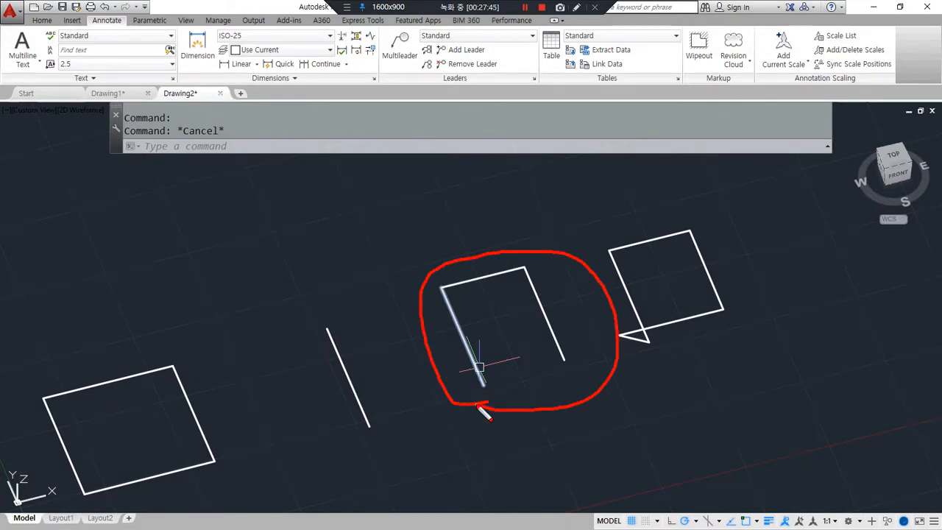
{"action": "left_click", "coordinate": [352, 387]}
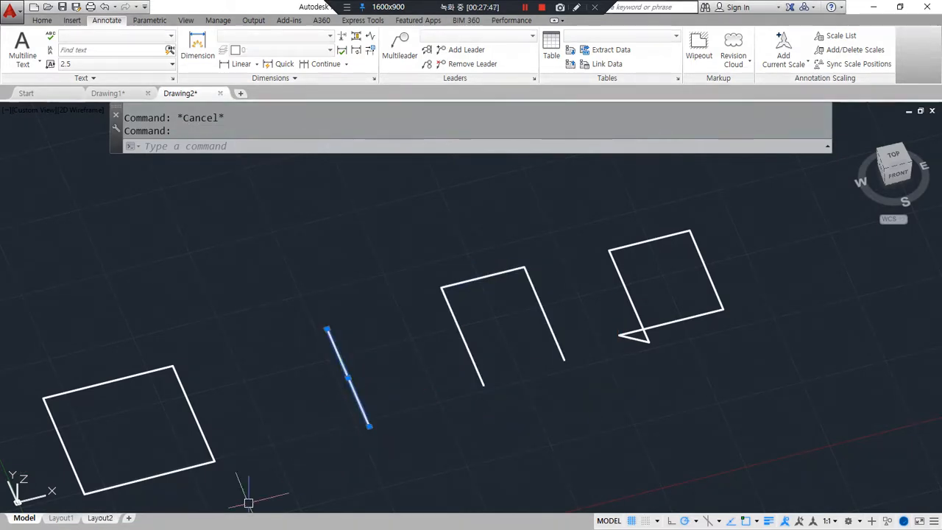
{"action": "key", "text": "Escape"}
{"action": "key", "text": "alt+Tab"}
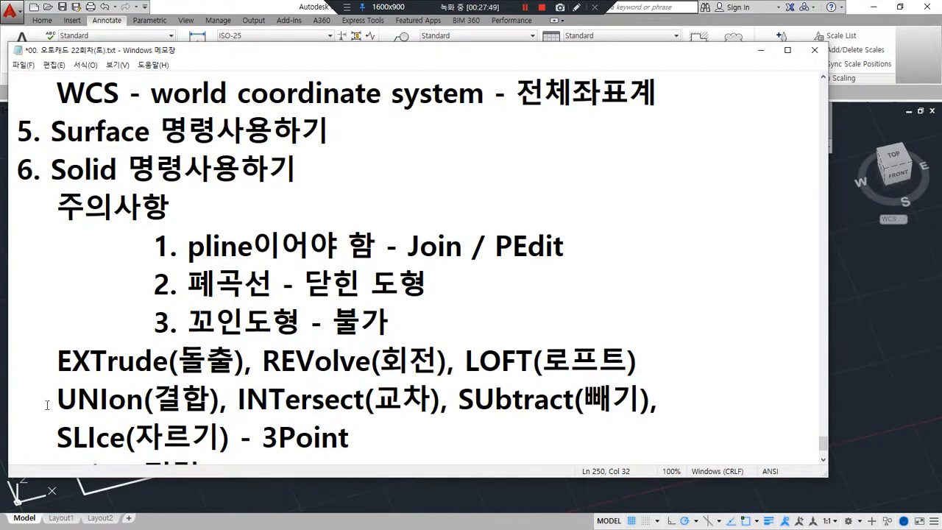
{"action": "left_click_drag", "start_coordinate": [112, 377], "coordinate": [301, 380]}
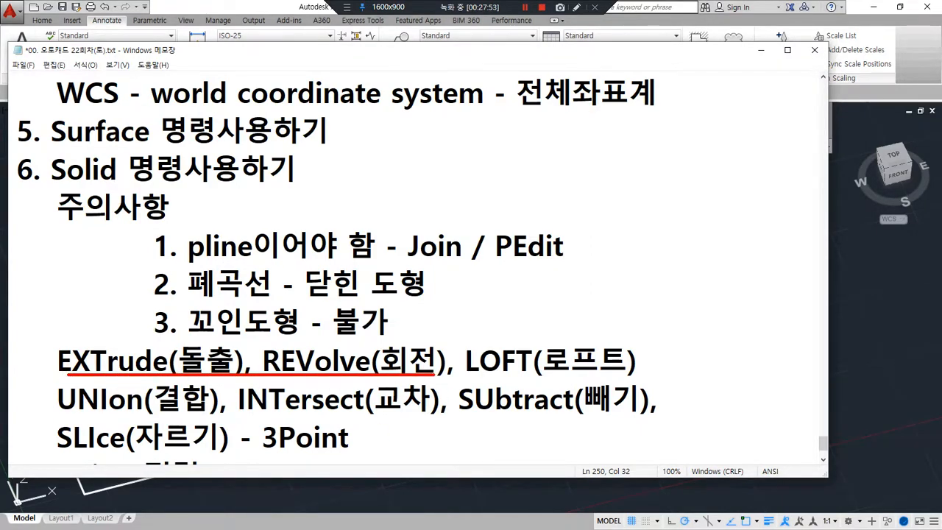
{"action": "mouse_move", "coordinate": [67, 382]}
{"action": "left_mouse_down"}
{"action": "mouse_move", "coordinate": [289, 325]}
{"action": "mouse_move", "coordinate": [438, 322]}
{"action": "left_mouse_up"}
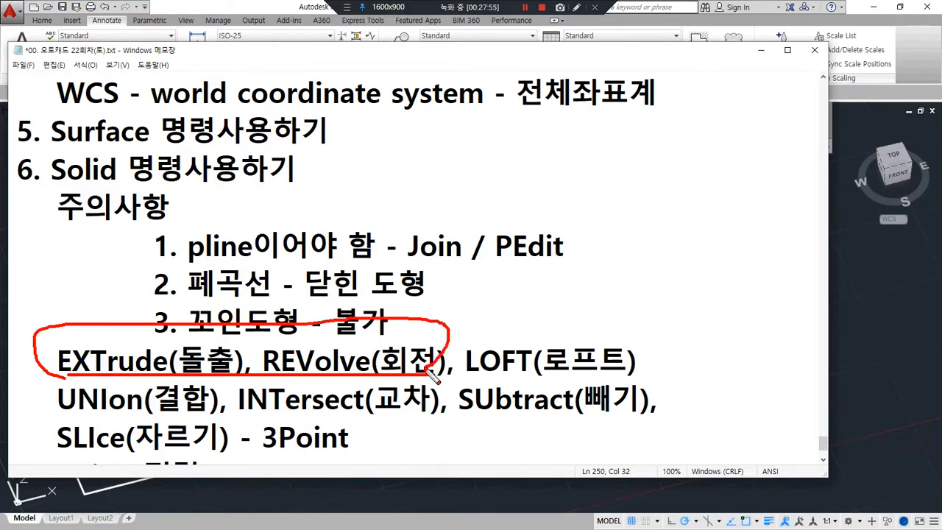
{"action": "key", "text": "alt+Tab"}
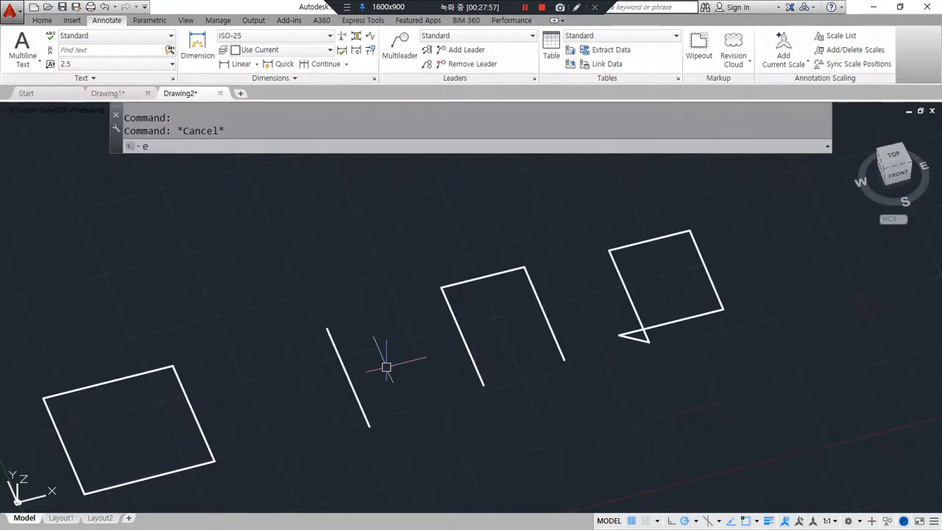
Step: Extrude the closed rectangle upward into a tall box and view it from a lower angle
{"action": "type", "text": "ext"}
{"action": "key", "text": "Return"}
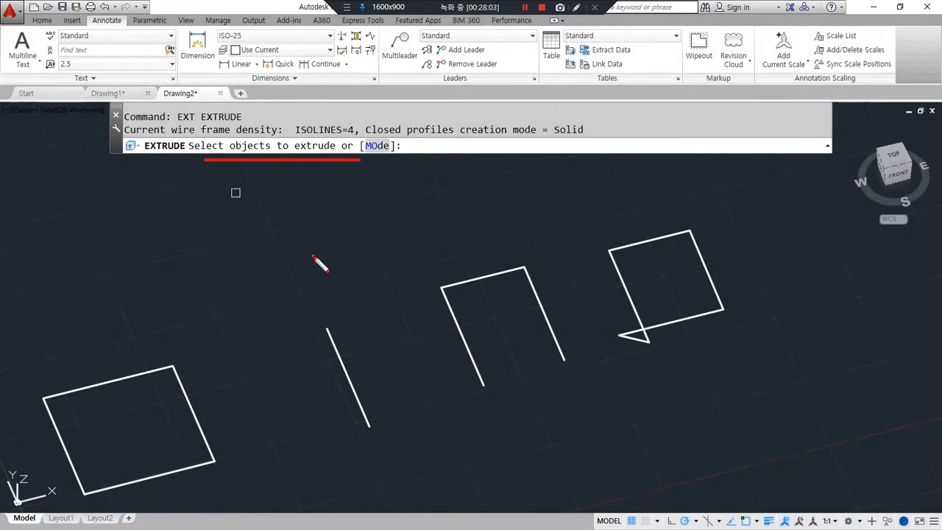
{"action": "left_click", "coordinate": [187, 404]}
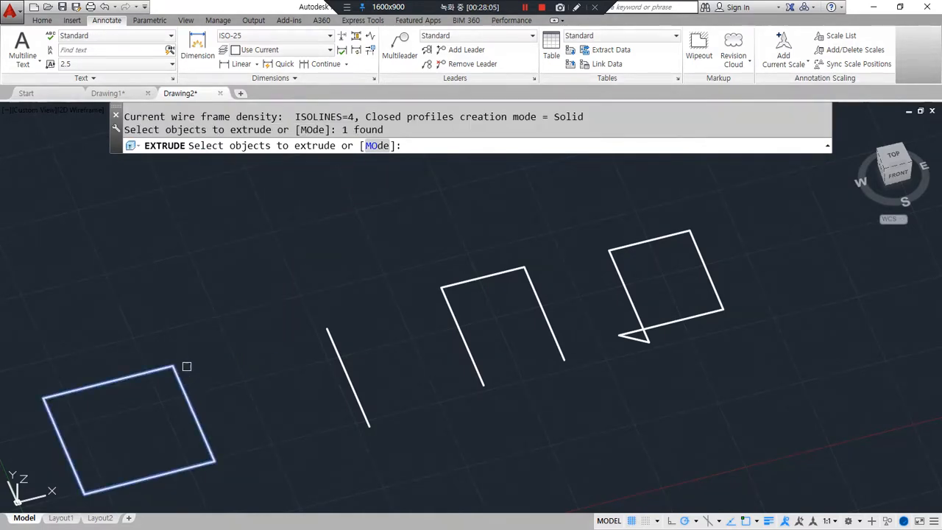
{"action": "key", "text": "Return"}
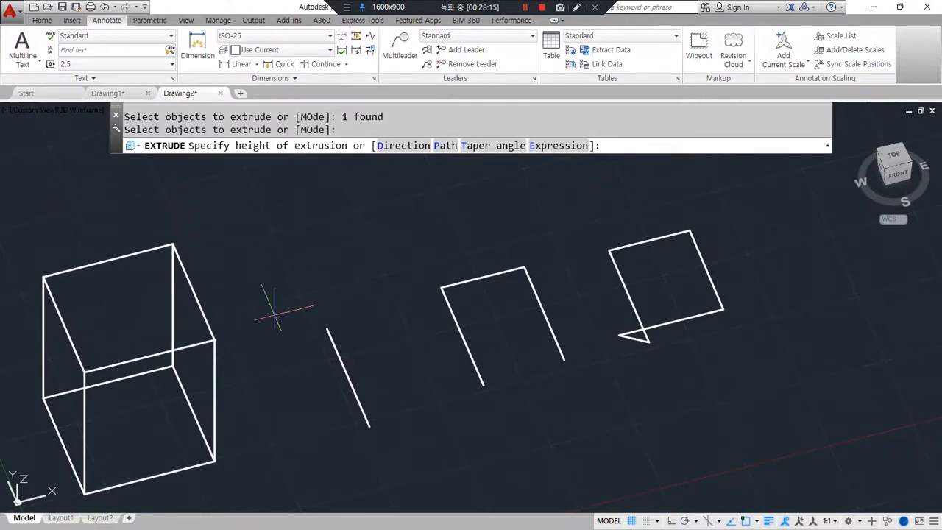
{"action": "left_click", "coordinate": [249, 309]}
{"action": "middle_click_drag", "start_coordinate": [101, 501], "coordinate": [167, 412]}
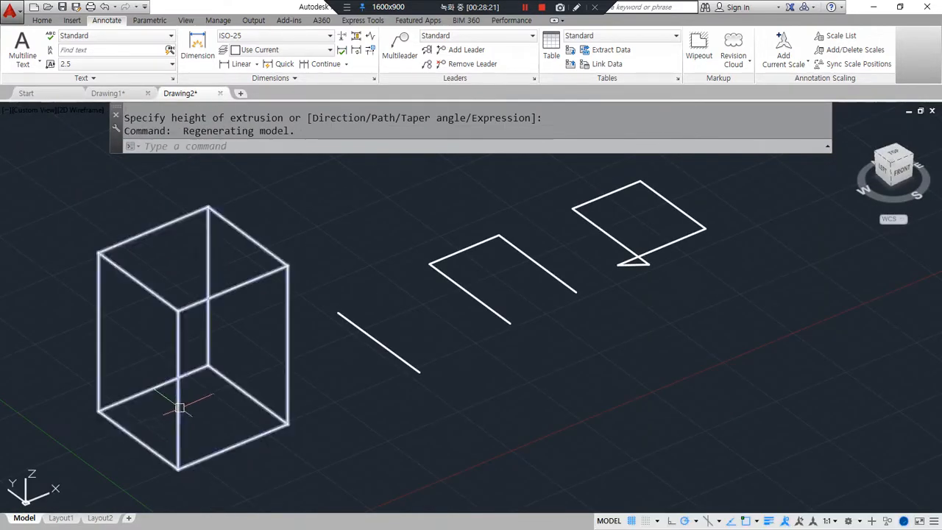
{"action": "mouse_move", "coordinate": [181, 489]}
{"action": "left_mouse_down"}
{"action": "mouse_move", "coordinate": [83, 390]}
{"action": "mouse_move", "coordinate": [319, 330]}
{"action": "mouse_move", "coordinate": [185, 464]}
{"action": "mouse_move", "coordinate": [78, 305]}
{"action": "mouse_move", "coordinate": [252, 405]}
{"action": "left_mouse_up"}
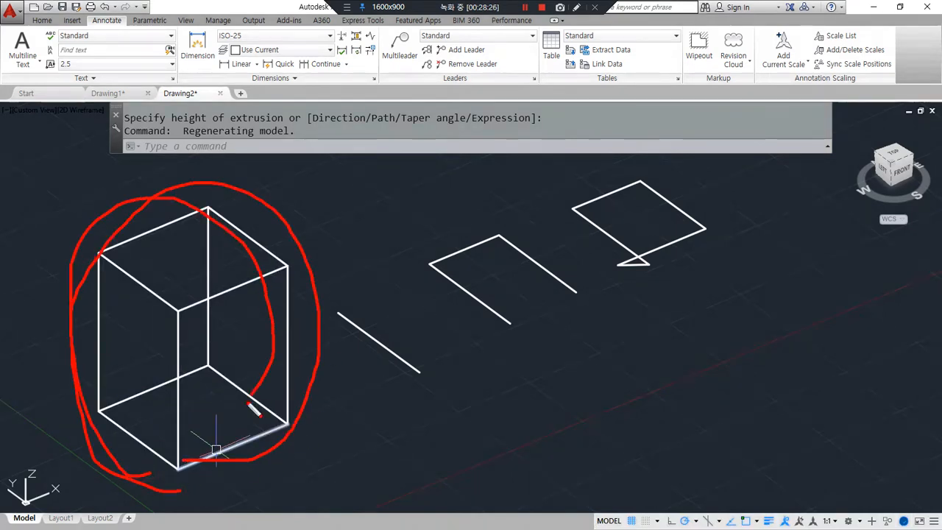
Step: Set Drawing2's visual style to Shaded with Edges and view the extruded box from several sides
{"action": "left_click", "coordinate": [107, 93]}
{"action": "left_click", "coordinate": [192, 97]}
{"action": "scroll", "coordinate": [265, 225], "scroll_direction": "up", "scroll_amount": 2}
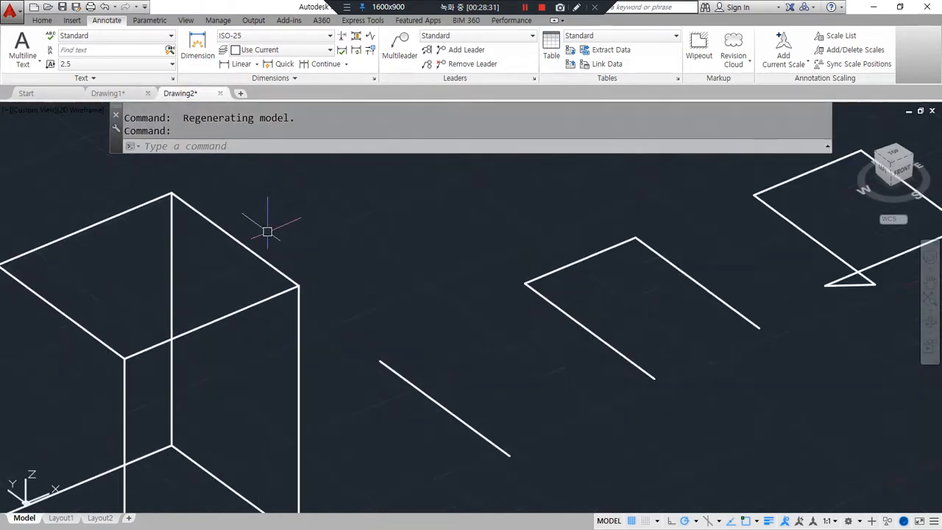
{"action": "type", "text": "sha"}
{"action": "key", "text": "Return"}
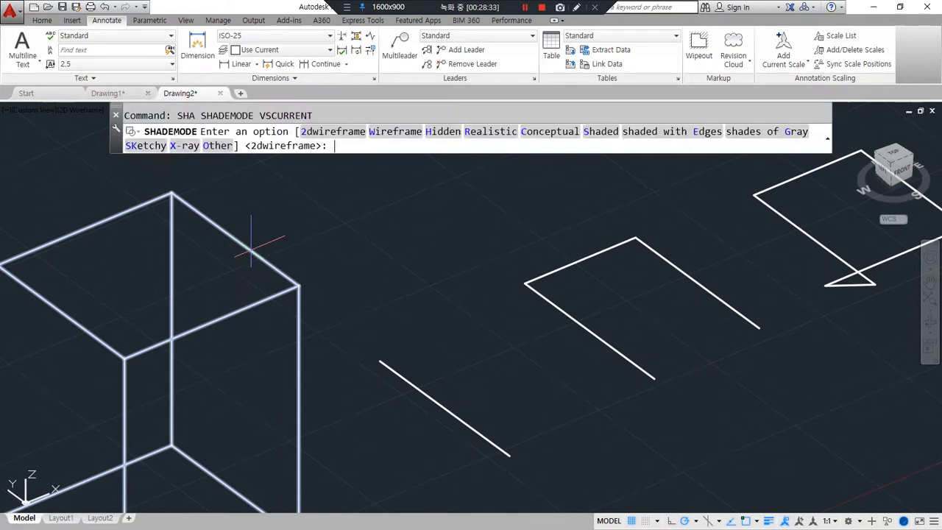
{"action": "mouse_move", "coordinate": [339, 170]}
{"action": "left_mouse_down"}
{"action": "mouse_move", "coordinate": [298, 144]}
{"action": "mouse_move", "coordinate": [441, 139]}
{"action": "left_mouse_up"}
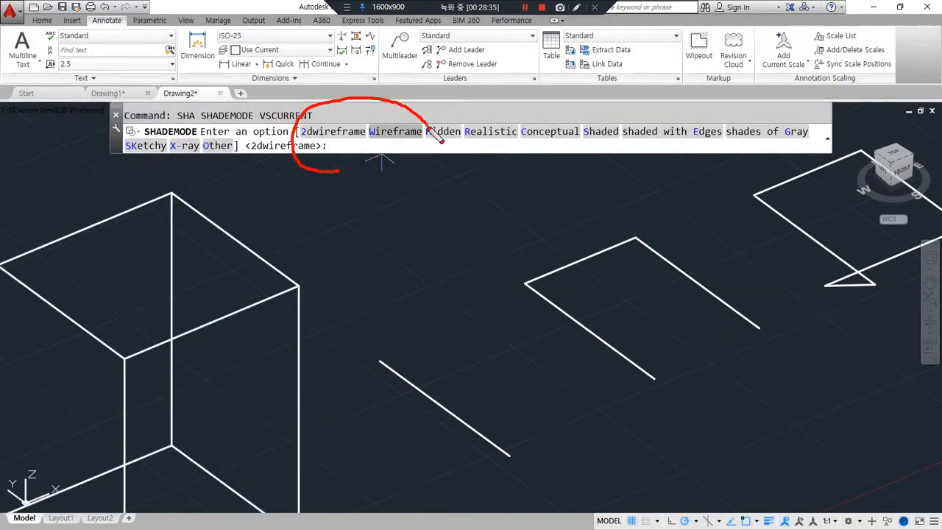
{"action": "key", "text": "Escape"}
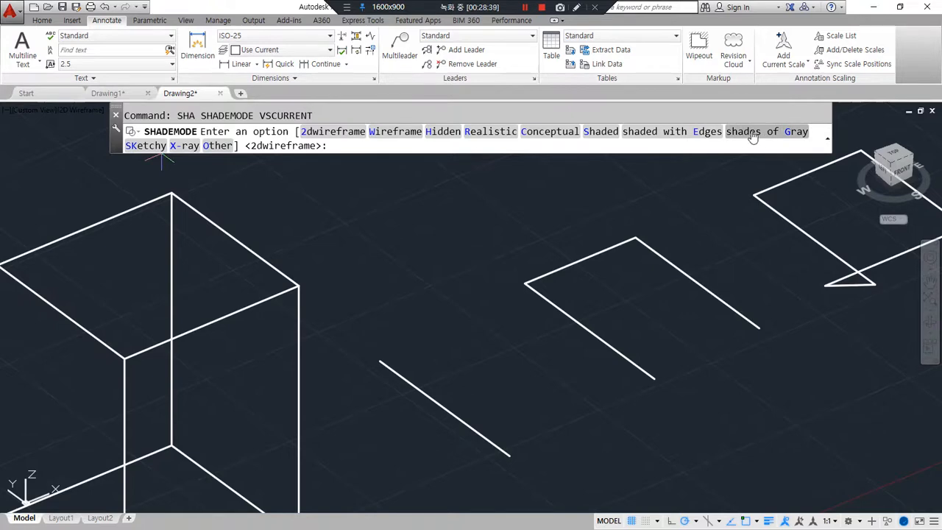
{"action": "left_click", "coordinate": [688, 136]}
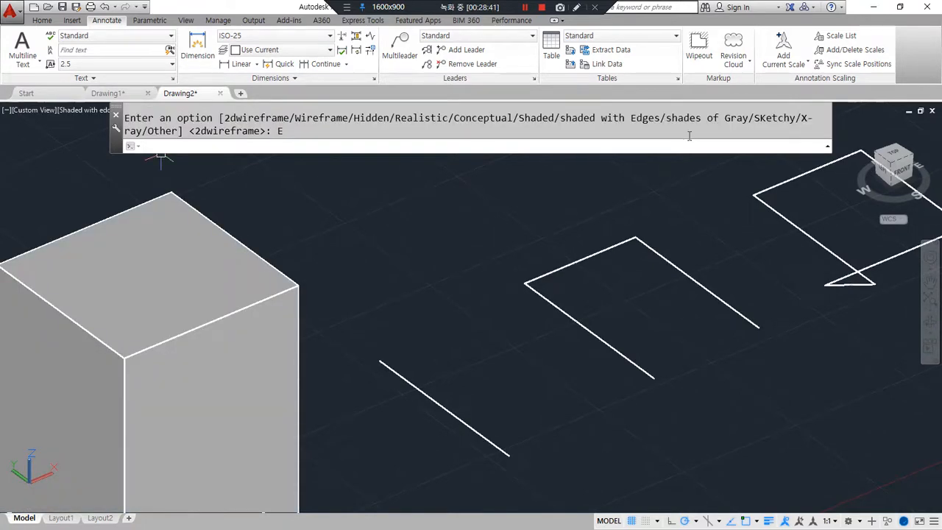
{"action": "scroll", "coordinate": [563, 273], "scroll_direction": "down", "scroll_amount": 4}
{"action": "mouse_move", "coordinate": [427, 507]}
{"action": "left_mouse_down"}
{"action": "mouse_move", "coordinate": [386, 210]}
{"action": "mouse_move", "coordinate": [462, 488]}
{"action": "left_mouse_up"}
{"action": "mouse_move", "coordinate": [446, 349]}
{"action": "middle_mouse_down", "text": "shift"}
{"action": "mouse_move", "coordinate": [360, 349]}
{"action": "mouse_move", "coordinate": [305, 331]}
{"action": "mouse_move", "coordinate": [301, 286]}
{"action": "mouse_move", "coordinate": [467, 280]}
{"action": "mouse_move", "coordinate": [442, 335]}
{"action": "middle_mouse_up", "text": "shift"}
Step: Switch to Drawing1, apply the Shaded with Edges visual style, and inspect the wireframe practice solids up close
{"action": "left_click", "coordinate": [118, 93]}
{"action": "type", "text": "s"}
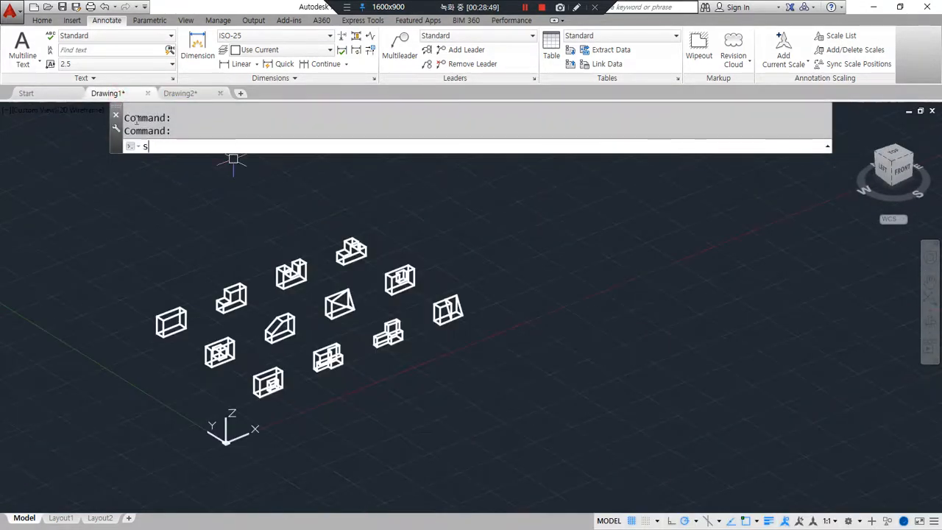
{"action": "type", "text": "ha"}
{"action": "key", "text": "Return"}
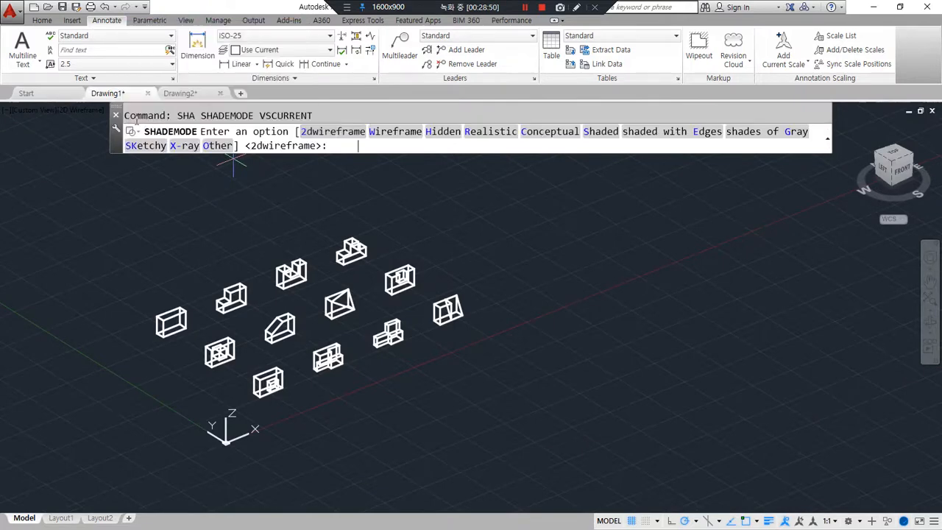
{"action": "left_click", "coordinate": [649, 133]}
{"action": "scroll", "coordinate": [476, 321], "scroll_direction": "up", "scroll_amount": 8}
{"action": "left_click", "coordinate": [260, 369]}
Step: Return Drawing1 to the 2D Wireframe visual style
{"action": "key", "text": "Escape"}
{"action": "key", "text": "Escape"}
{"action": "type", "text": "sha"}
{"action": "key", "text": "Return"}
{"action": "type", "text": "2d"}
{"action": "key", "text": "Return"}
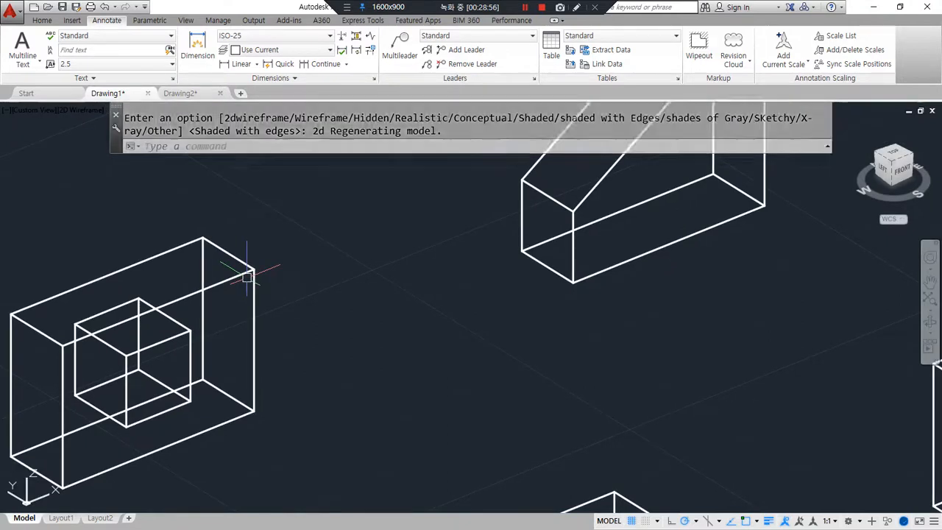
Step: In Drawing2, extrude the single line upward about 93 units and view the result from another angle
{"action": "left_click", "coordinate": [195, 95]}
{"action": "mouse_move", "coordinate": [547, 269]}
{"action": "middle_mouse_down", "text": "shift"}
{"action": "mouse_move", "coordinate": [535, 292]}
{"action": "mouse_move", "coordinate": [542, 301]}
{"action": "mouse_move", "coordinate": [459, 298]}
{"action": "mouse_move", "coordinate": [508, 326]}
{"action": "mouse_move", "coordinate": [457, 363]}
{"action": "middle_mouse_up", "text": "shift"}
{"action": "mouse_move", "coordinate": [423, 393]}
{"action": "left_mouse_down"}
{"action": "mouse_move", "coordinate": [447, 267]}
{"action": "mouse_move", "coordinate": [408, 411]}
{"action": "left_mouse_up"}
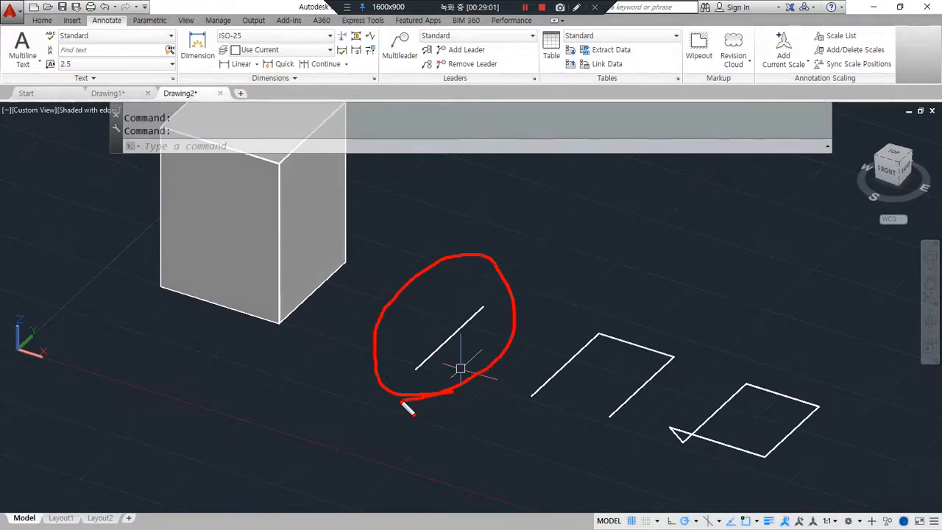
{"action": "type", "text": "ext"}
{"action": "key", "text": "Return"}
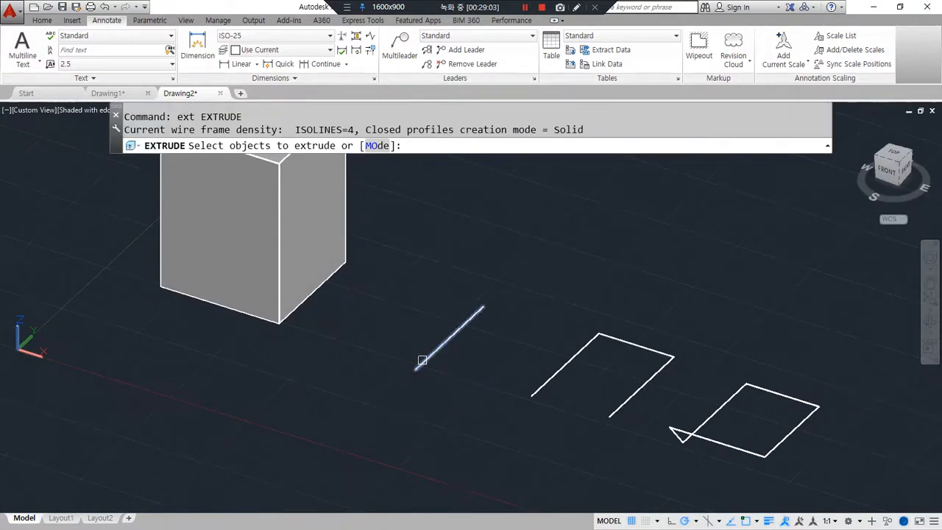
{"action": "left_click", "coordinate": [422, 361]}
{"action": "key", "text": "Return"}
{"action": "left_click", "coordinate": [436, 204]}
{"action": "middle_click_drag", "start_coordinate": [331, 305], "coordinate": [246, 384], "text": "shift"}
{"action": "scroll", "coordinate": [372, 312], "scroll_direction": "up", "scroll_amount": 2}
Step: Compare the extruded line's face with the Notepad description of the Surface (Mesh) representation
{"action": "left_click", "coordinate": [576, 7]}
{"action": "mouse_move", "coordinate": [432, 357]}
{"action": "left_mouse_down"}
{"action": "mouse_move", "coordinate": [441, 304]}
{"action": "mouse_move", "coordinate": [433, 366]}
{"action": "mouse_move", "coordinate": [600, 303]}
{"action": "left_mouse_up"}
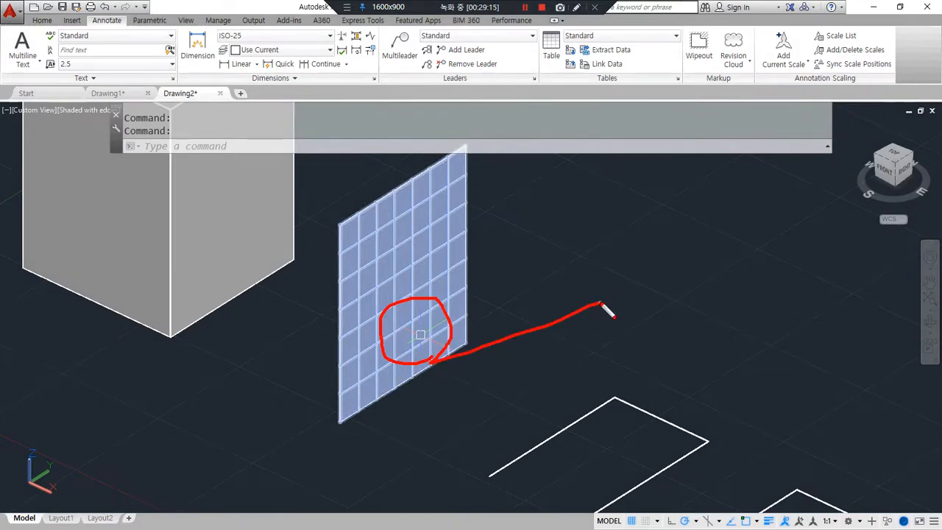
{"action": "key", "text": "Escape"}
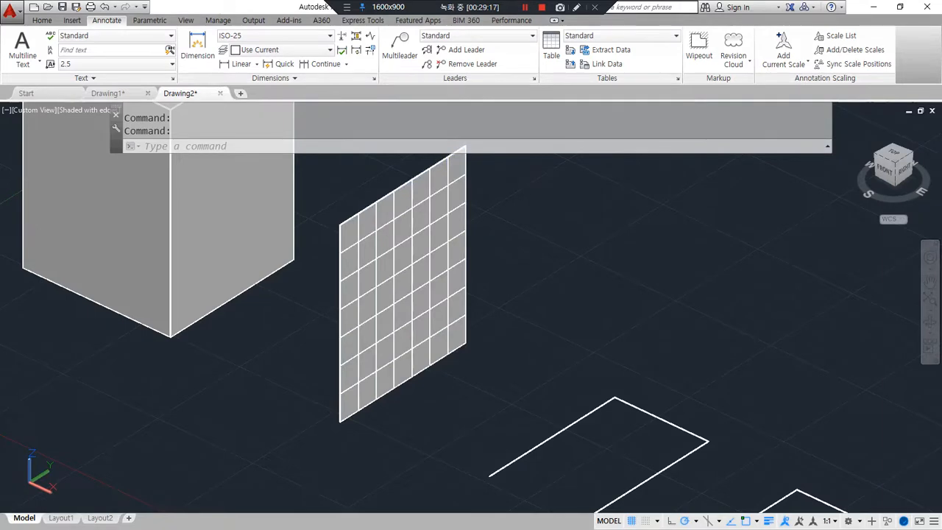
{"action": "key", "text": "alt+Tab"}
{"action": "scroll", "coordinate": [349, 258], "scroll_direction": "up", "scroll_amount": 4}
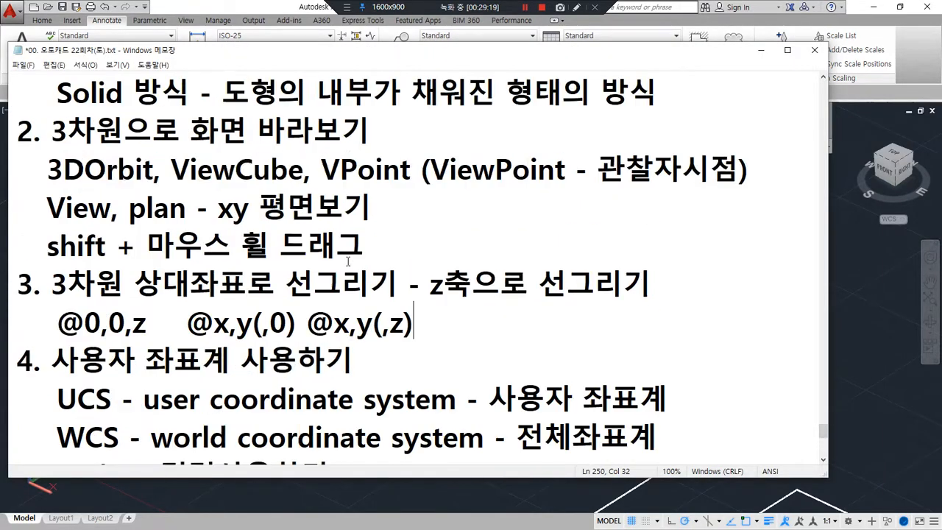
{"action": "left_click_drag", "start_coordinate": [49, 179], "coordinate": [227, 179]}
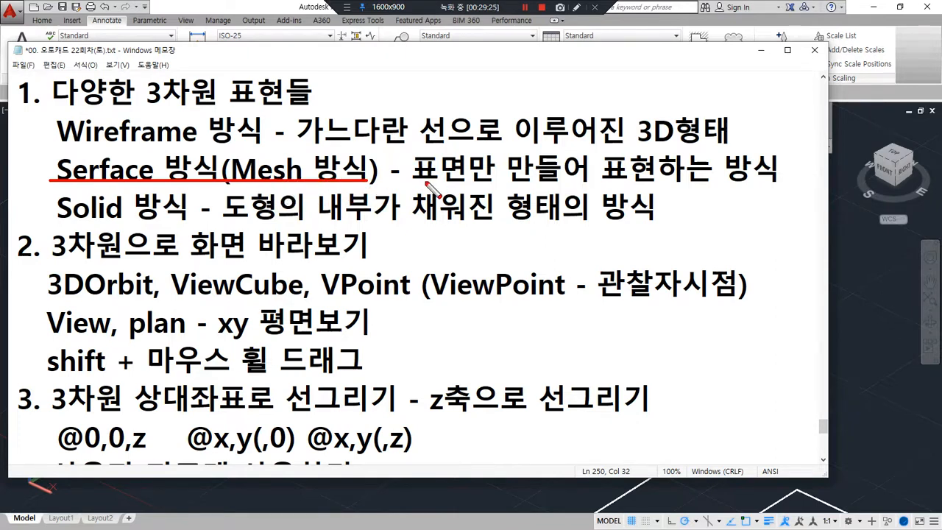
{"action": "left_click_drag", "start_coordinate": [435, 185], "coordinate": [664, 182]}
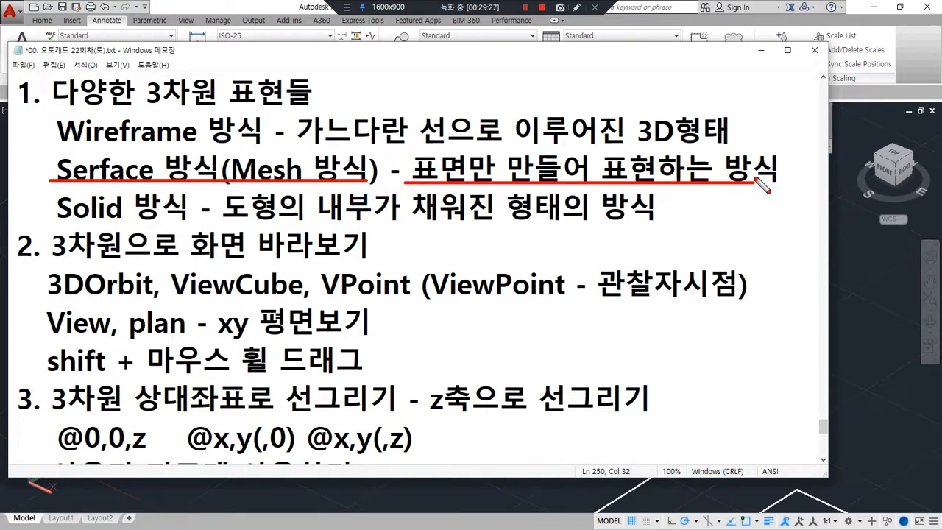
{"action": "key", "text": "Escape"}
{"action": "left_click", "coordinate": [864, 301]}
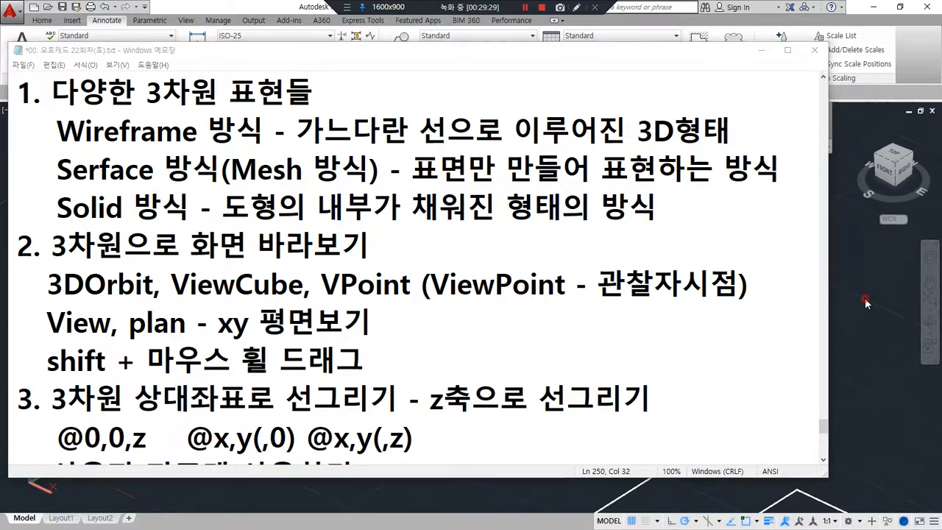
{"action": "key", "text": "ctrl+alt+d"}
{"action": "mouse_move", "coordinate": [378, 462]}
{"action": "left_mouse_down"}
{"action": "mouse_move", "coordinate": [280, 302]}
{"action": "mouse_move", "coordinate": [465, 357]}
{"action": "left_mouse_up"}
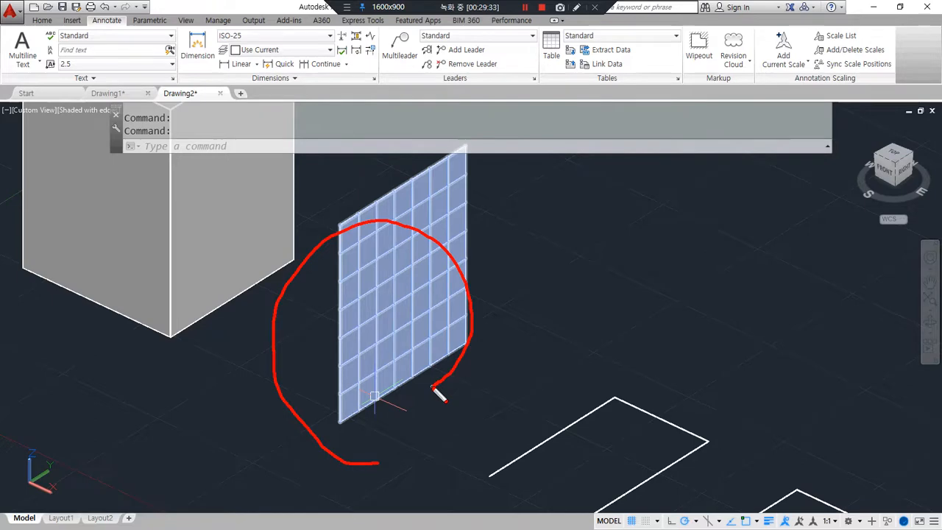
{"action": "key", "text": "Escape"}
Step: Move the open outline a short distance toward the surface extruded from the single line
{"action": "mouse_move", "coordinate": [584, 379]}
{"action": "middle_mouse_down"}
{"action": "mouse_move", "coordinate": [562, 343]}
{"action": "mouse_move", "coordinate": [441, 272]}
{"action": "middle_mouse_up"}
{"action": "key", "text": "ctrl+alt+d"}
{"action": "left_click_drag", "start_coordinate": [435, 441], "coordinate": [542, 288]}
{"action": "key", "text": "Escape"}
{"action": "key", "text": "Escape"}
{"action": "left_click", "coordinate": [505, 309]}
{"action": "key", "text": "Escape"}
{"action": "type", "text": "m"}
{"action": "key", "text": "Return"}
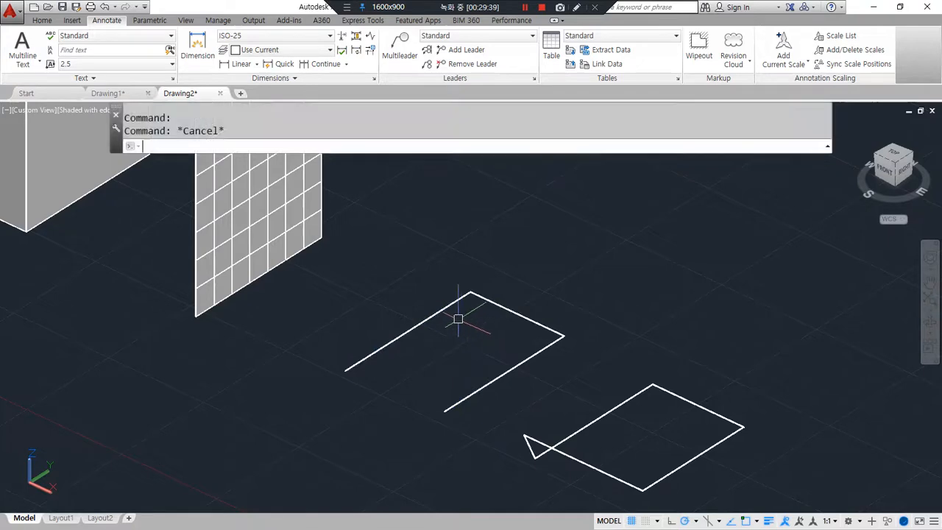
{"action": "left_click", "coordinate": [496, 305]}
{"action": "key", "text": "Return"}
{"action": "left_click", "coordinate": [601, 311]}
{"action": "left_click", "coordinate": [567, 294]}
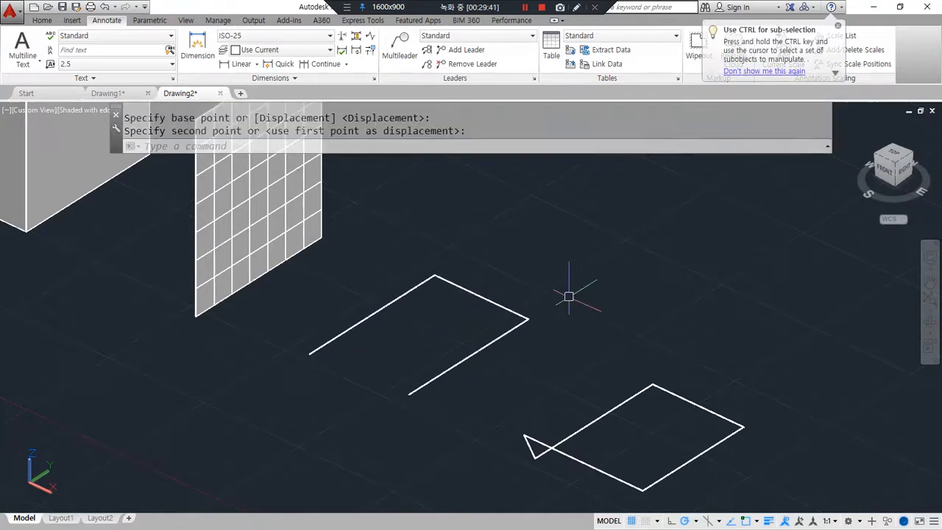
Step: Extrude the open three-sided outline upward
{"action": "type", "text": "ext"}
{"action": "key", "text": "Return"}
{"action": "left_click", "coordinate": [479, 297]}
{"action": "key", "text": "Return"}
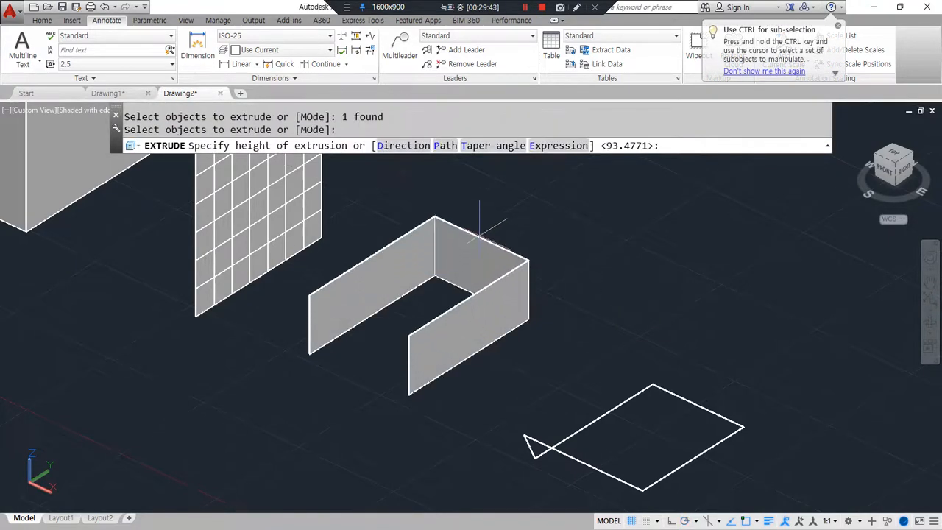
Step: Extrude the open U-shaped polyline upward about 52 units into a surface
{"action": "left_click", "coordinate": [479, 184]}
{"action": "middle_click_drag", "start_coordinate": [317, 365], "coordinate": [358, 413]}
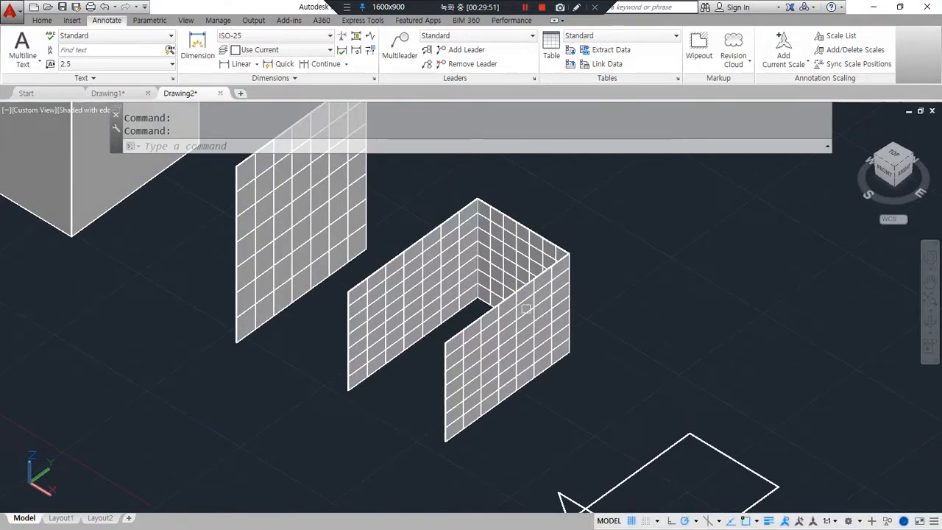
{"action": "mouse_move", "coordinate": [473, 404]}
{"action": "middle_mouse_down", "text": "shift"}
{"action": "mouse_move", "coordinate": [549, 419]}
{"action": "mouse_move", "coordinate": [465, 405]}
{"action": "middle_mouse_up", "text": "shift"}
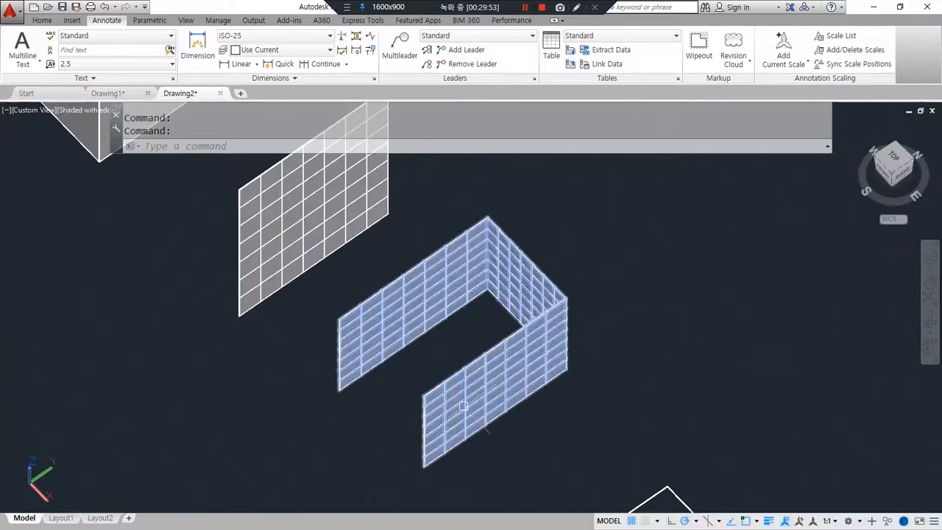
{"action": "middle_click_drag", "start_coordinate": [597, 422], "coordinate": [466, 442], "text": "shift"}
Step: Try to extrude the self-intersecting polyline with the crossed corner
{"action": "left_click", "coordinate": [416, 410]}
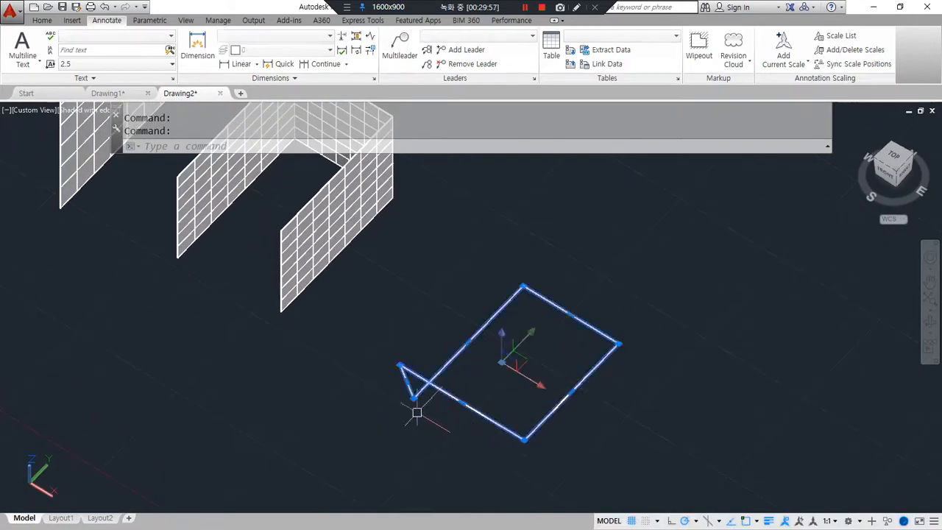
{"action": "left_click_drag", "start_coordinate": [410, 416], "coordinate": [452, 365]}
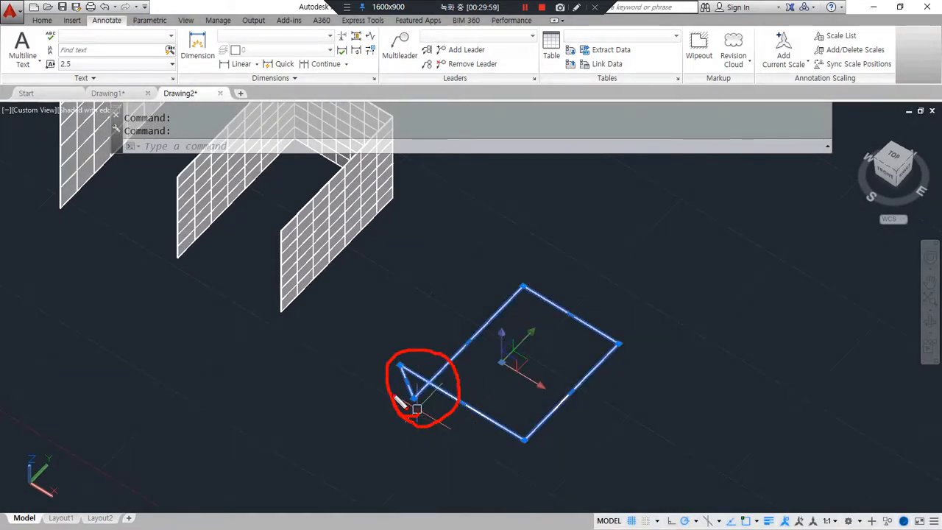
{"action": "type", "text": "ext"}
{"action": "key", "text": "Return"}
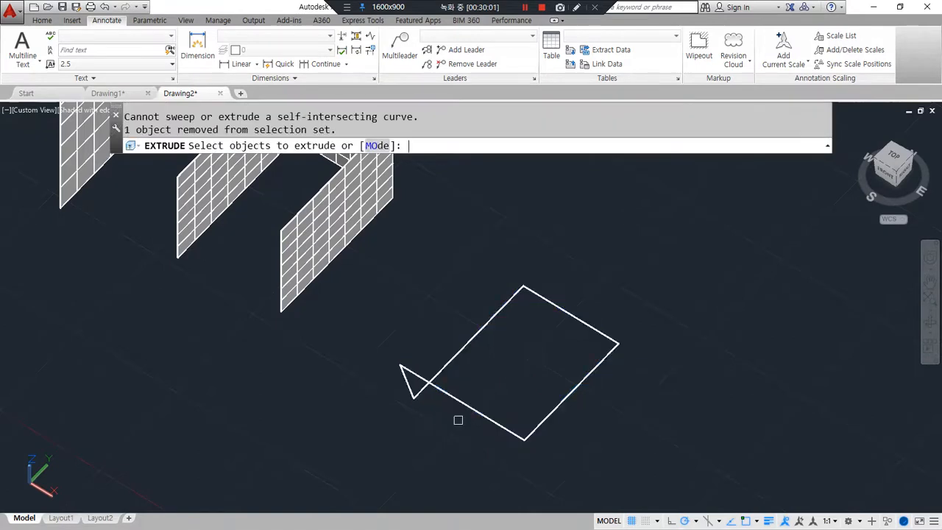
{"action": "left_click", "coordinate": [457, 418]}
{"action": "left_click", "coordinate": [417, 411]}
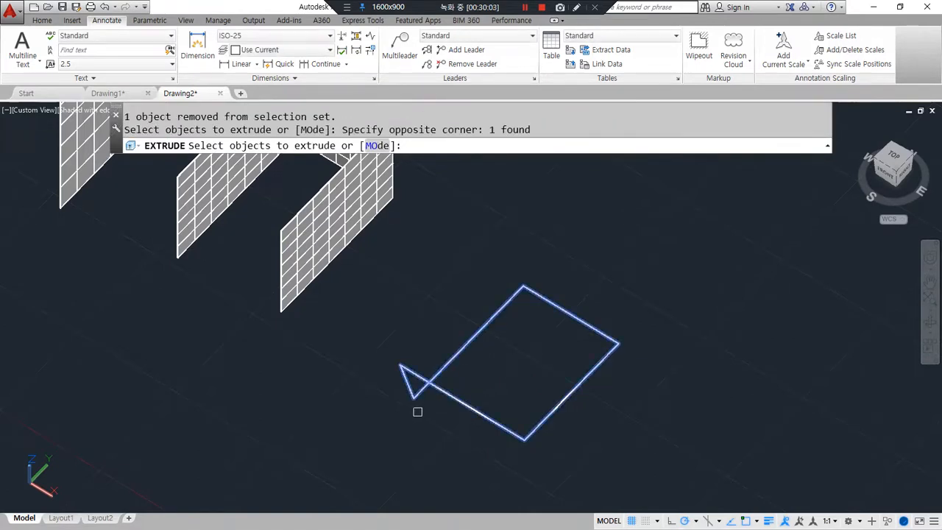
{"action": "left_click", "coordinate": [441, 390]}
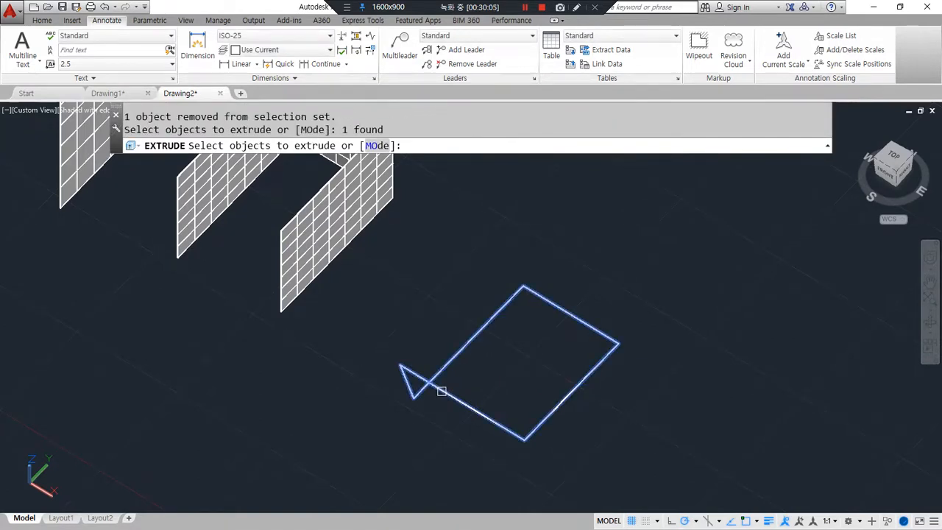
{"action": "key", "text": "Return"}
{"action": "scroll", "coordinate": [359, 410], "scroll_direction": "down", "scroll_amount": 2}
{"action": "key", "text": "Escape"}
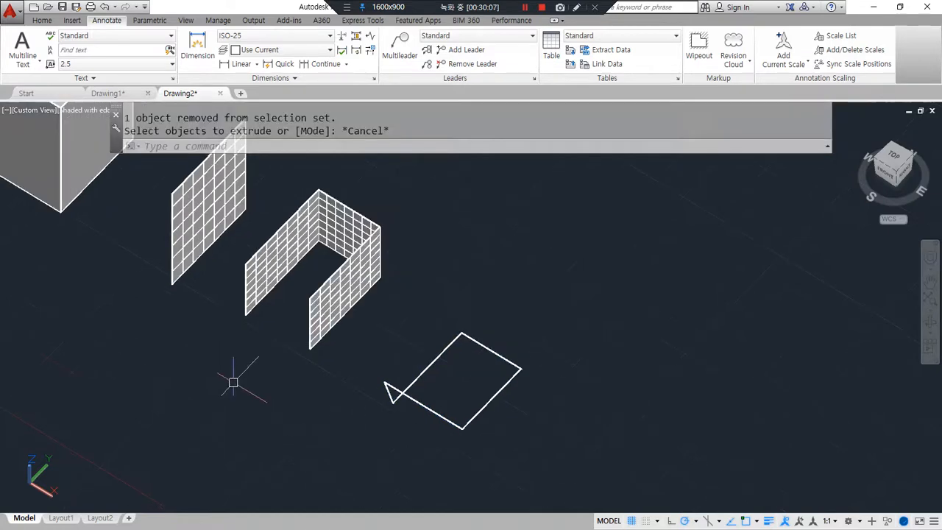
Step: Fillet the two crossing edges of the self-intersecting polyline with radius 0 to form a clean closed corner
{"action": "middle_click_drag", "start_coordinate": [236, 383], "coordinate": [336, 461]}
{"action": "middle_click_drag", "start_coordinate": [181, 435], "coordinate": [309, 417], "text": "shift"}
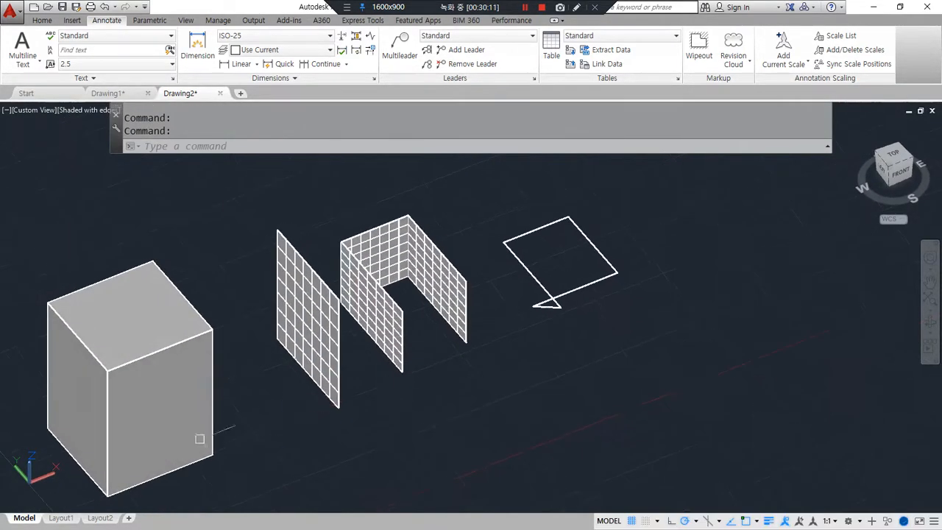
{"action": "scroll", "coordinate": [558, 282], "scroll_direction": "up", "scroll_amount": 2}
{"action": "mouse_move", "coordinate": [536, 409]}
{"action": "left_mouse_down"}
{"action": "mouse_move", "coordinate": [478, 266]}
{"action": "mouse_move", "coordinate": [682, 289]}
{"action": "mouse_move", "coordinate": [603, 404]}
{"action": "mouse_move", "coordinate": [502, 402]}
{"action": "left_mouse_up"}
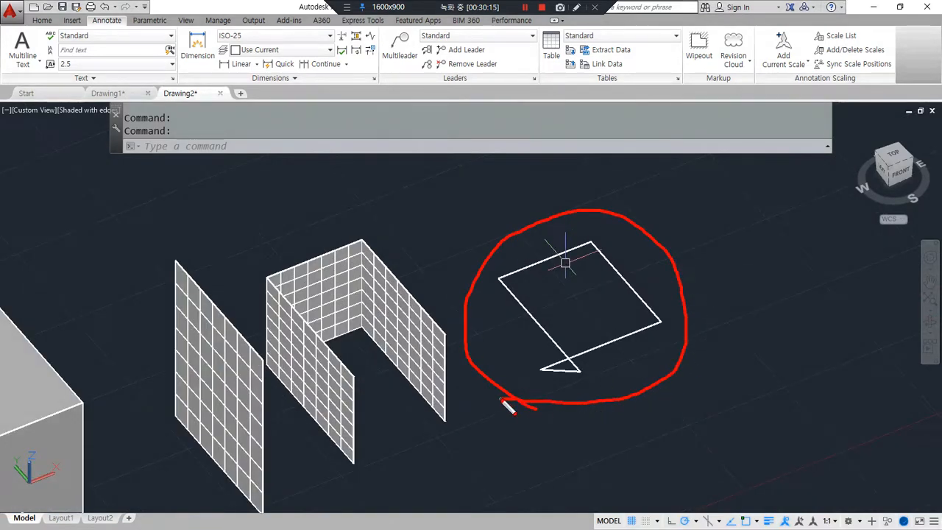
{"action": "key", "text": "Escape"}
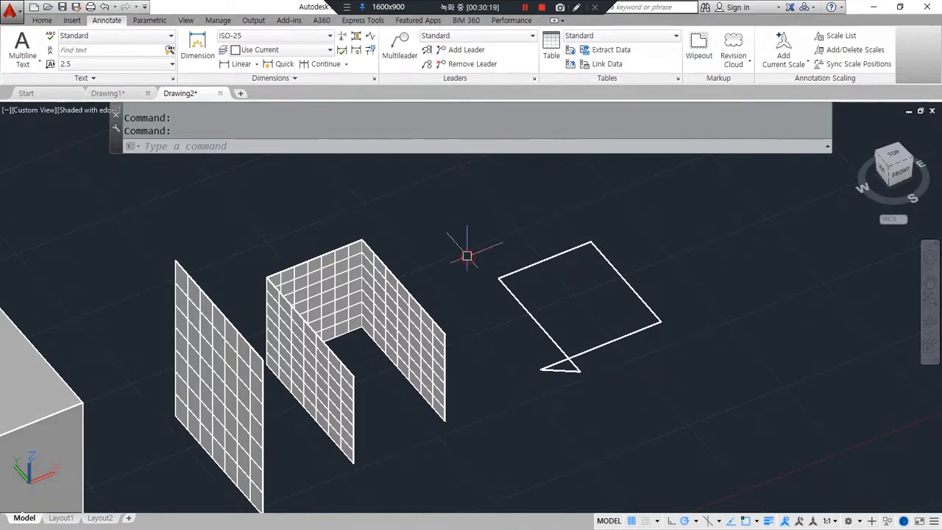
{"action": "type", "text": "f"}
{"action": "key", "text": "Return"}
{"action": "left_click", "coordinate": [540, 326]}
{"action": "left_click", "coordinate": [587, 347]}
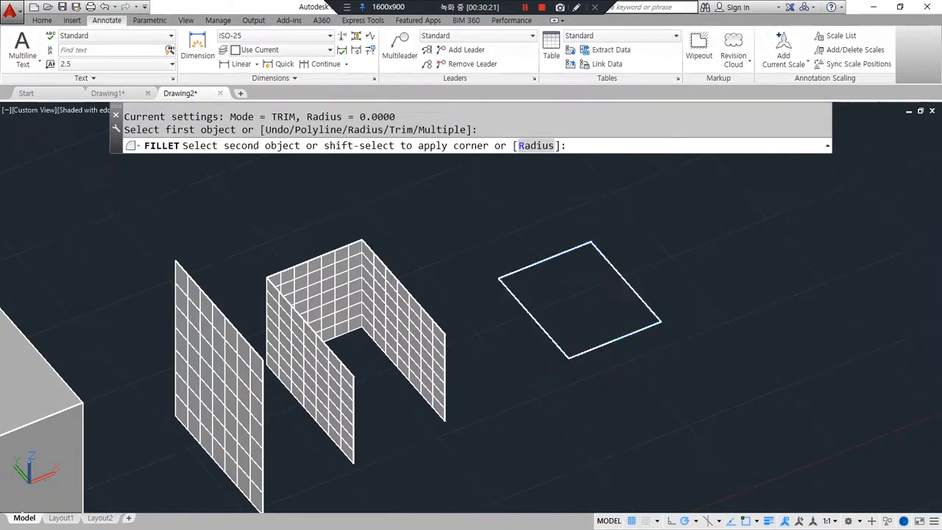
Step: Extrude the closed four-sided polyline upward about 68 units into a solid
{"action": "type", "text": "ext"}
{"action": "key", "text": "Return"}
{"action": "left_click", "coordinate": [560, 346]}
{"action": "key", "text": "Return"}
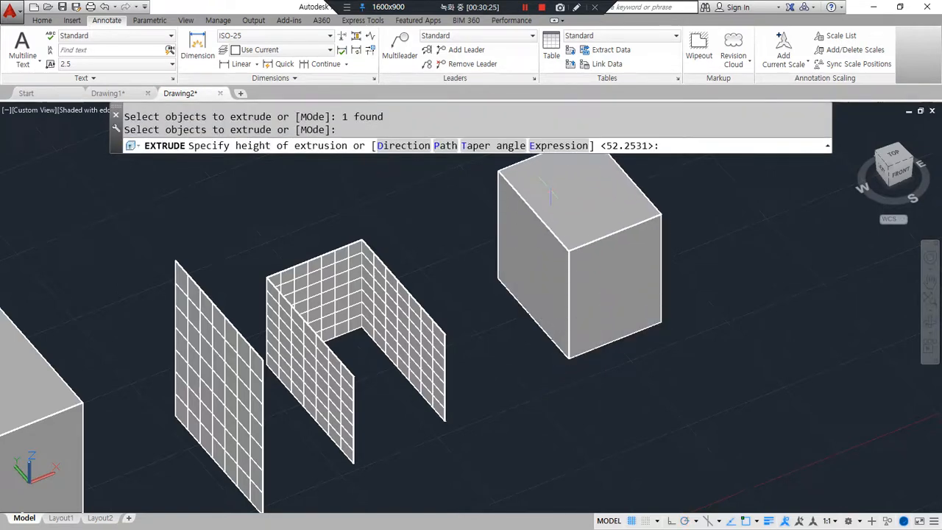
{"action": "left_click", "coordinate": [523, 266]}
Step: Change the shade mode to 2D Wireframe to compare the solids with the open surfaces
{"action": "mouse_move", "coordinate": [519, 346]}
{"action": "middle_mouse_down", "text": "shift"}
{"action": "mouse_move", "coordinate": [513, 361]}
{"action": "mouse_move", "coordinate": [415, 365]}
{"action": "mouse_move", "coordinate": [510, 383]}
{"action": "middle_mouse_up", "text": "shift"}
{"action": "middle_click_drag", "start_coordinate": [350, 384], "coordinate": [380, 314]}
{"action": "mouse_move", "coordinate": [389, 463]}
{"action": "left_mouse_down"}
{"action": "mouse_move", "coordinate": [368, 465]}
{"action": "mouse_move", "coordinate": [444, 449]}
{"action": "mouse_move", "coordinate": [355, 413]}
{"action": "left_mouse_up"}
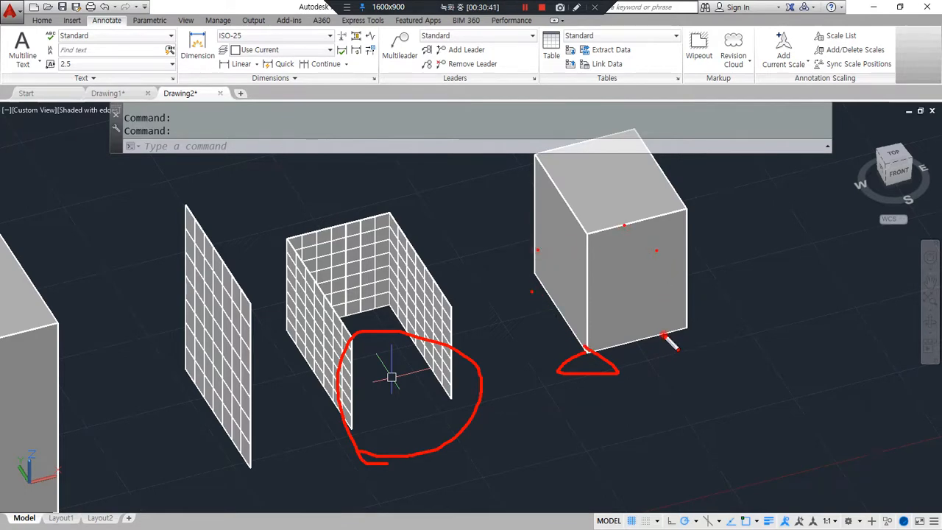
{"action": "left_click", "coordinate": [647, 343]}
{"action": "type", "text": "sha"}
{"action": "key", "text": "Return"}
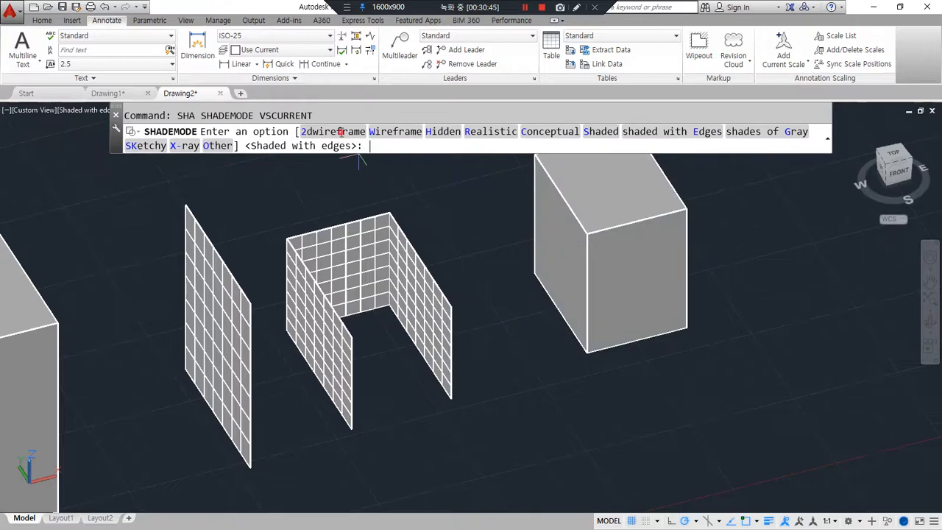
{"action": "type", "text": "2"}
{"action": "key", "text": "Return"}
{"action": "scroll", "coordinate": [486, 269], "scroll_direction": "down", "scroll_amount": 3}
{"action": "scroll", "coordinate": [358, 361], "scroll_direction": "up", "scroll_amount": 3}
{"action": "scroll", "coordinate": [354, 379], "scroll_direction": "down", "scroll_amount": 3}
{"action": "mouse_move", "coordinate": [589, 308]}
{"action": "left_mouse_down"}
{"action": "mouse_move", "coordinate": [553, 304]}
{"action": "mouse_move", "coordinate": [598, 302]}
{"action": "left_mouse_up"}
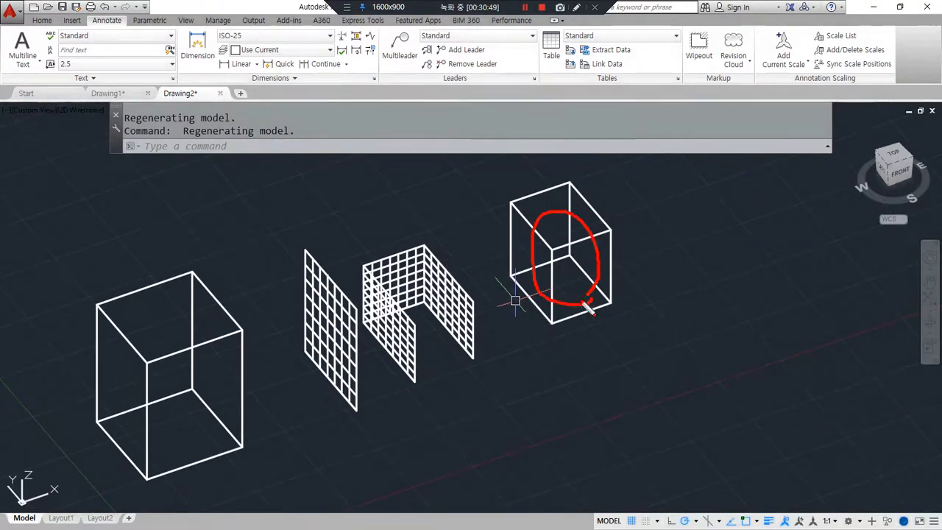
{"action": "mouse_move", "coordinate": [384, 423]}
{"action": "left_mouse_down"}
{"action": "mouse_move", "coordinate": [479, 270]}
{"action": "mouse_move", "coordinate": [419, 401]}
{"action": "left_mouse_up"}
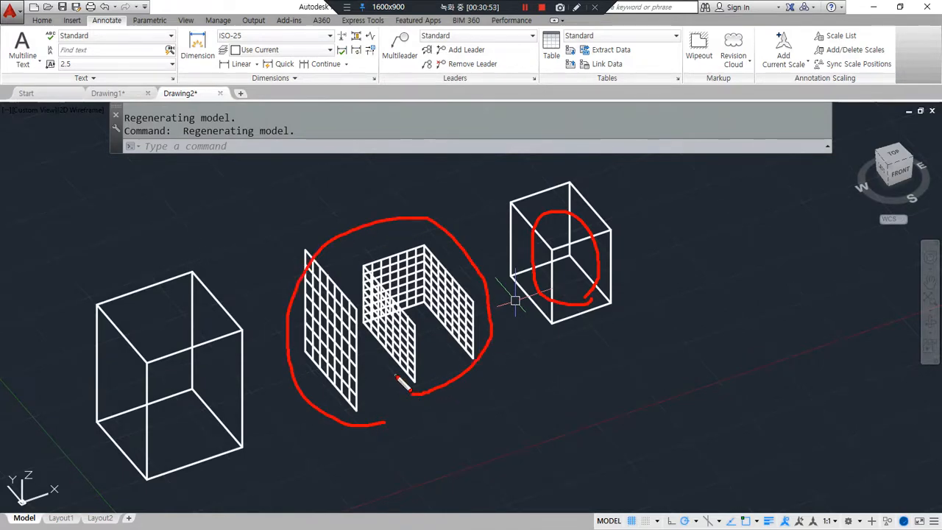
{"action": "key", "text": "Escape"}
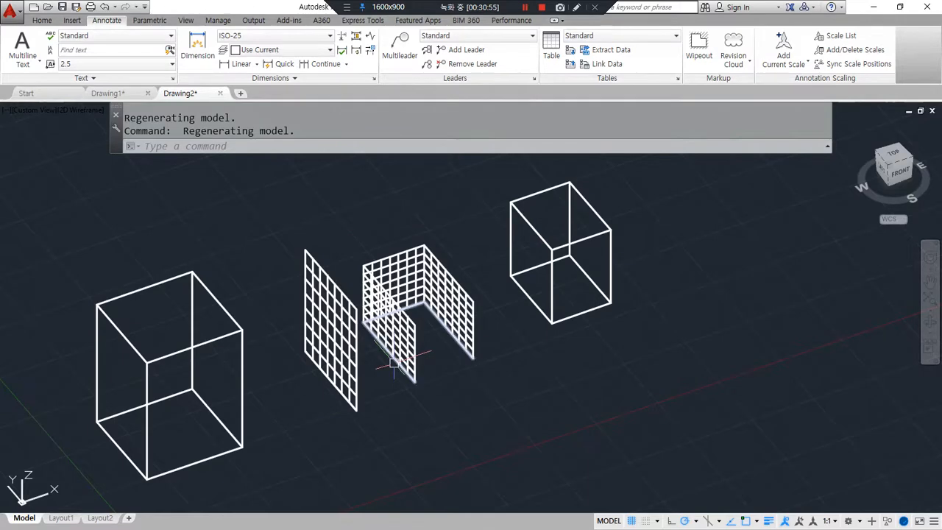
Step: Erase all the solids and surfaces and zoom to the whole drawing area
{"action": "left_click", "coordinate": [726, 404]}
{"action": "left_click", "coordinate": [151, 278]}
{"action": "type", "text": "e"}
{"action": "key", "text": "Return"}
{"action": "type", "text": "z"}
{"action": "key", "text": "Return"}
{"action": "type", "text": "a"}
{"action": "key", "text": "Return"}
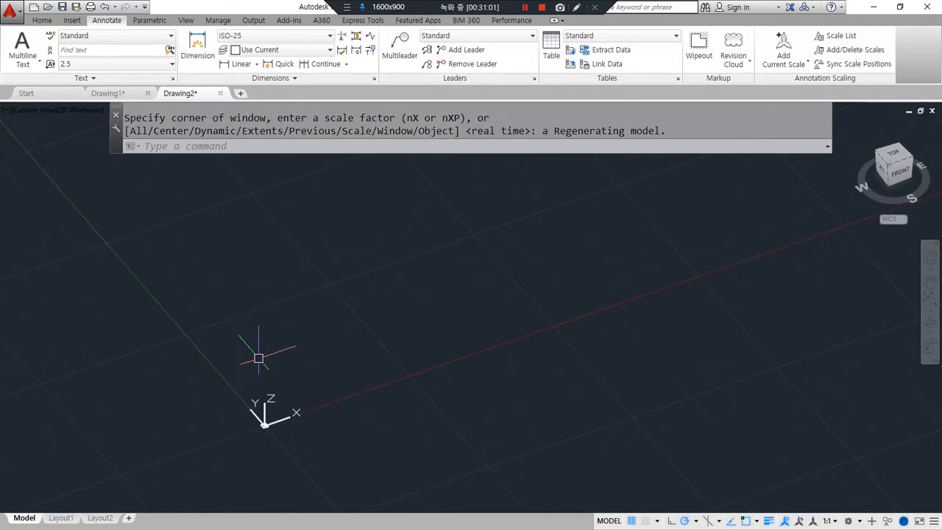
Step: Draw a closed, irregular eight-sided U-shaped outline with Line near the origin, starting with an edge about 87 units long
{"action": "type", "text": "l"}
{"action": "key", "text": "Return"}
{"action": "left_click", "coordinate": [285, 354]}
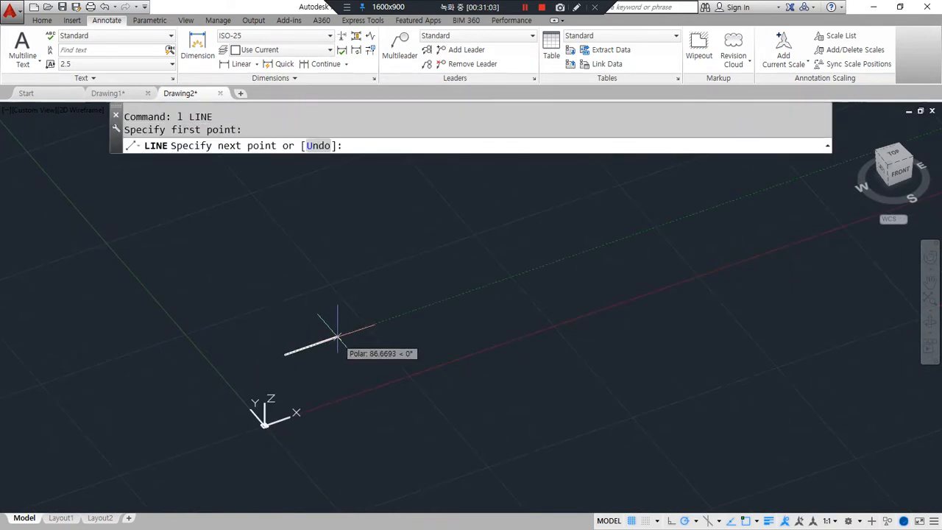
{"action": "left_click", "coordinate": [337, 337]}
{"action": "left_click", "coordinate": [283, 273]}
{"action": "left_click", "coordinate": [350, 252]}
{"action": "left_click", "coordinate": [364, 276]}
{"action": "left_click", "coordinate": [423, 255]}
{"action": "left_click", "coordinate": [370, 204]}
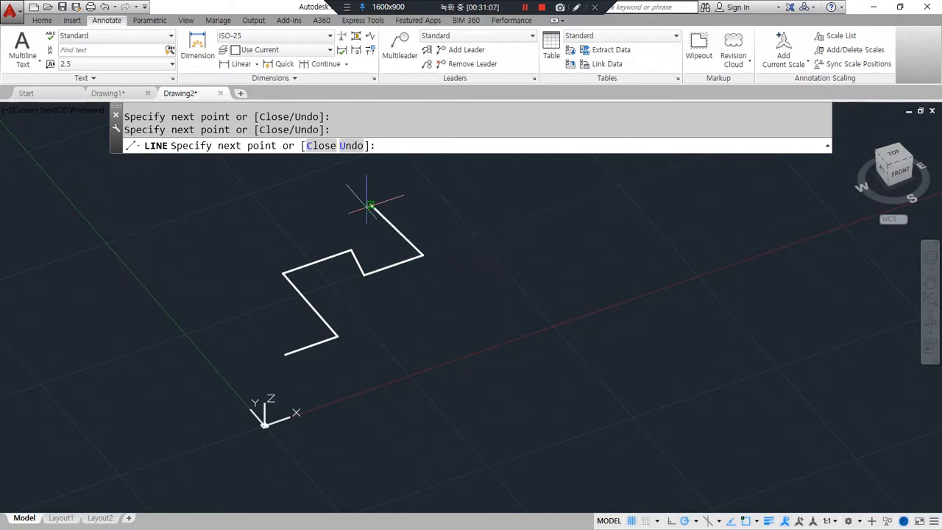
{"action": "left_click", "coordinate": [236, 267]}
{"action": "type", "text": "c"}
{"action": "key", "text": "Return"}
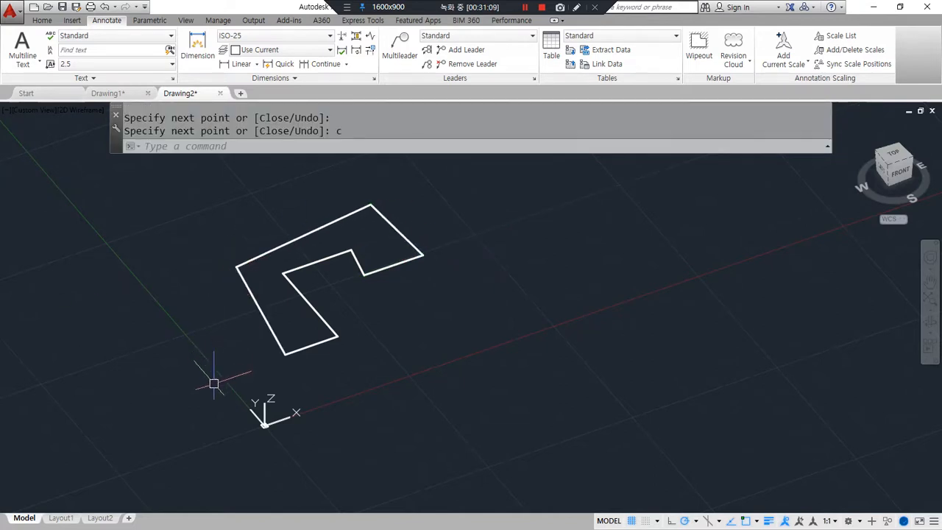
Step: Join the eight lines of the outline into one polyline and check that it selects as a single object
{"action": "type", "text": "j"}
{"action": "key", "text": "Return"}
{"action": "left_click", "coordinate": [466, 195]}
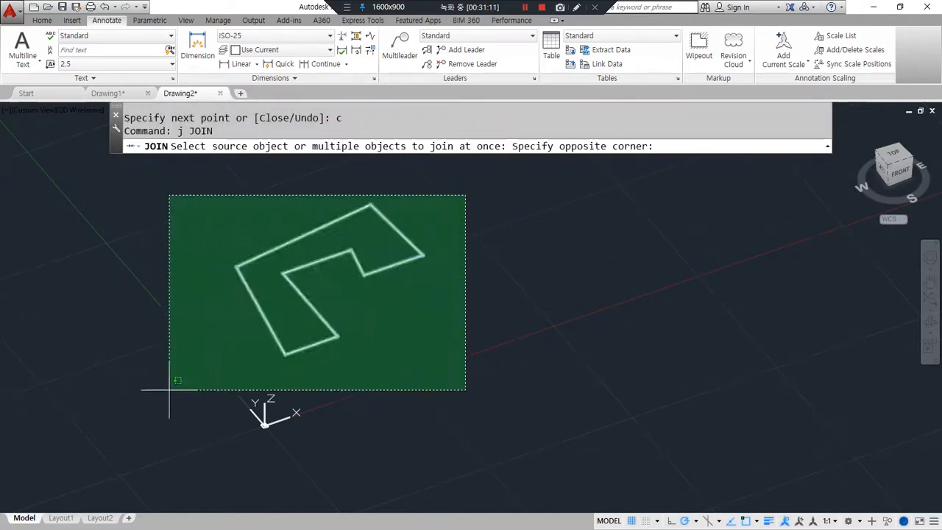
{"action": "left_click", "coordinate": [172, 386]}
{"action": "key", "text": "Return"}
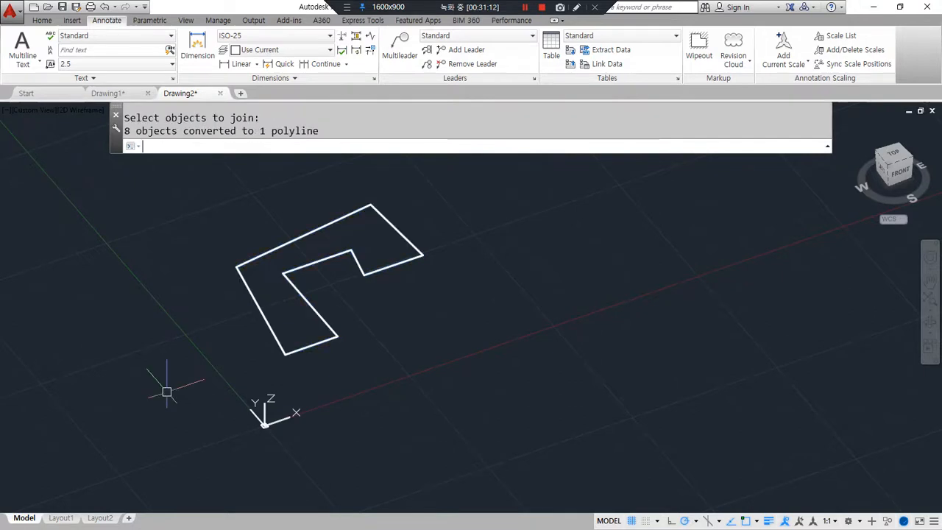
{"action": "left_click", "coordinate": [269, 310]}
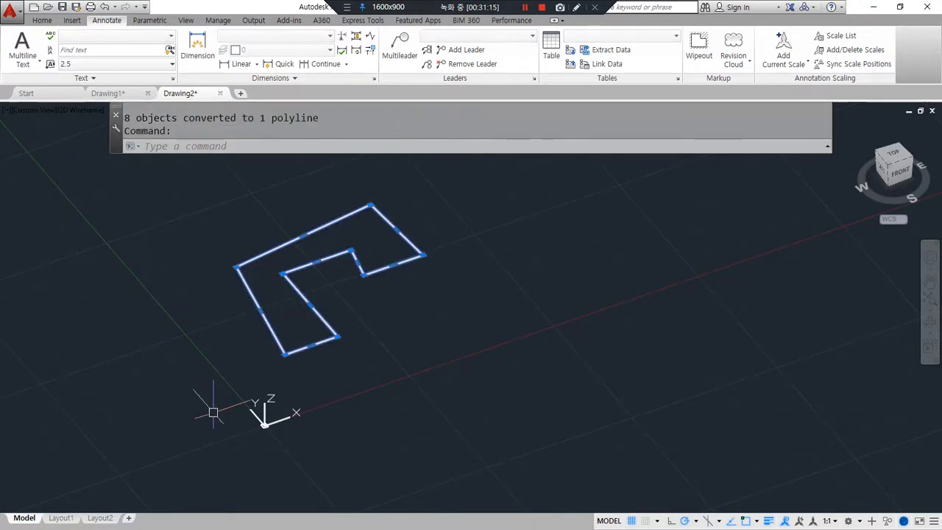
{"action": "key", "text": "Escape"}
Step: Extrude the joined eight-sided polyline to a height of 100
{"action": "type", "text": "ext"}
{"action": "key", "text": "Return"}
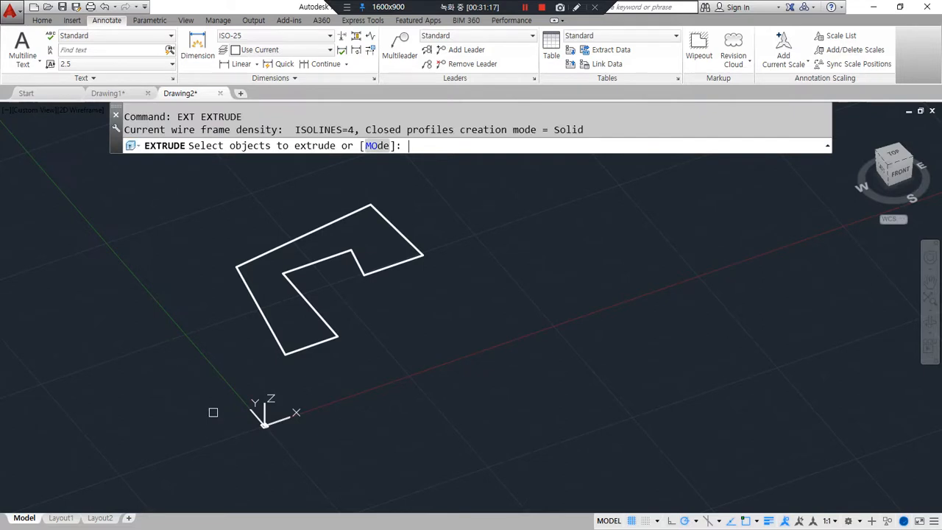
{"action": "mouse_move", "coordinate": [324, 175]}
{"action": "left_mouse_down"}
{"action": "mouse_move", "coordinate": [259, 184]}
{"action": "mouse_move", "coordinate": [298, 138]}
{"action": "mouse_move", "coordinate": [293, 175]}
{"action": "left_mouse_up"}
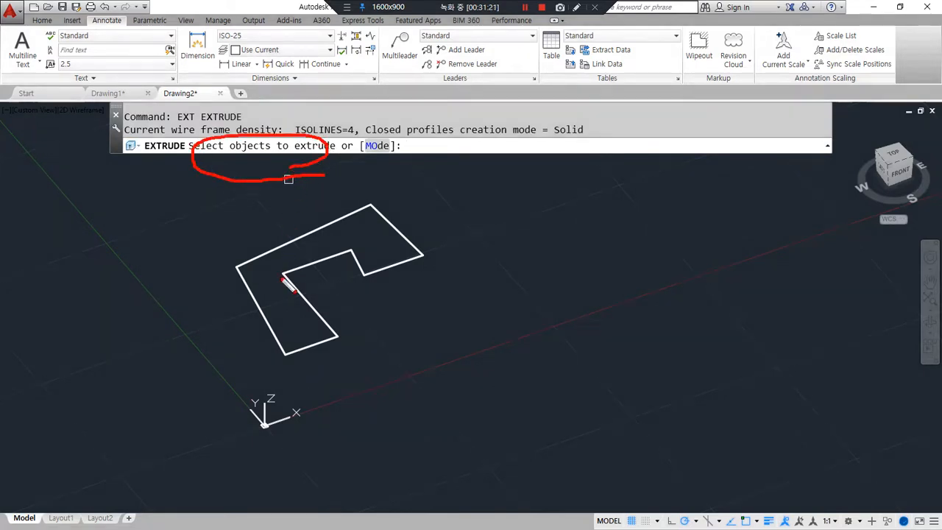
{"action": "left_click", "coordinate": [273, 328]}
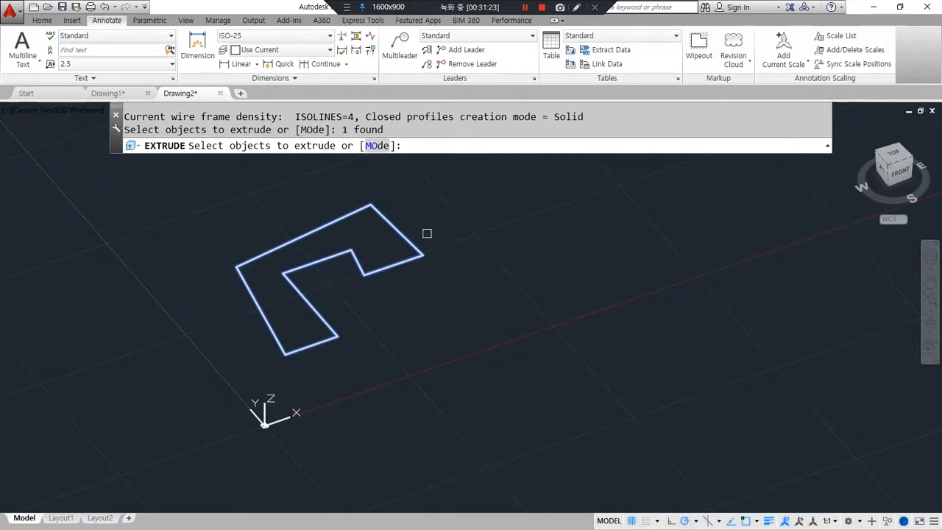
{"action": "key", "text": "Return"}
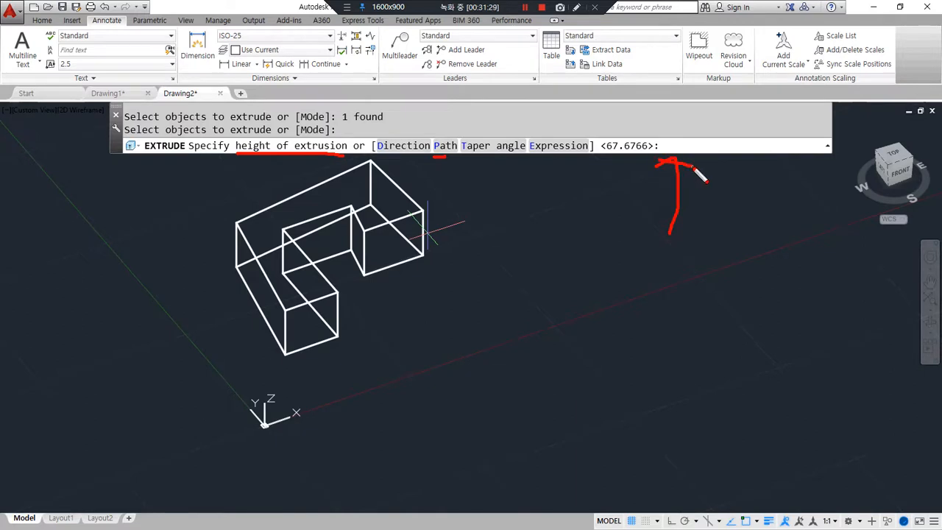
{"action": "key", "text": "Escape"}
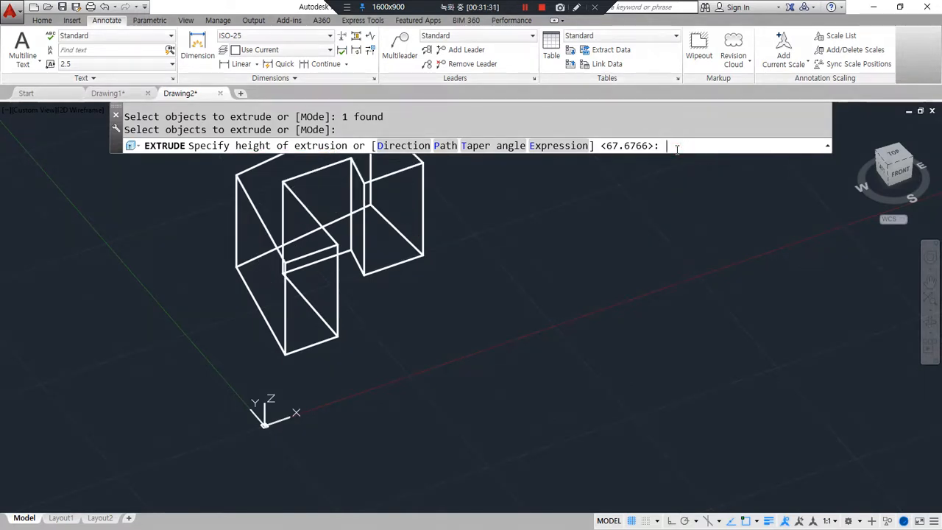
{"action": "key", "text": "Return"}
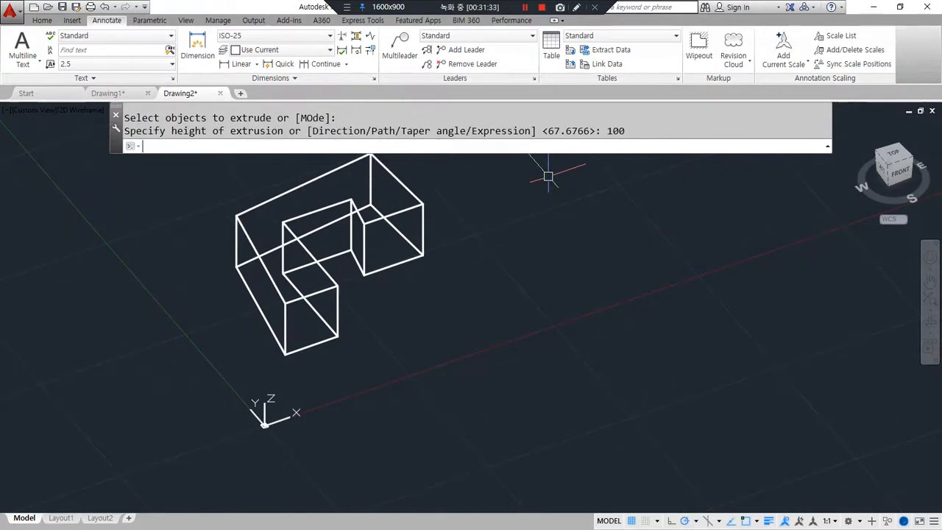
{"action": "middle_click_drag", "start_coordinate": [143, 361], "coordinate": [156, 382], "text": "shift"}
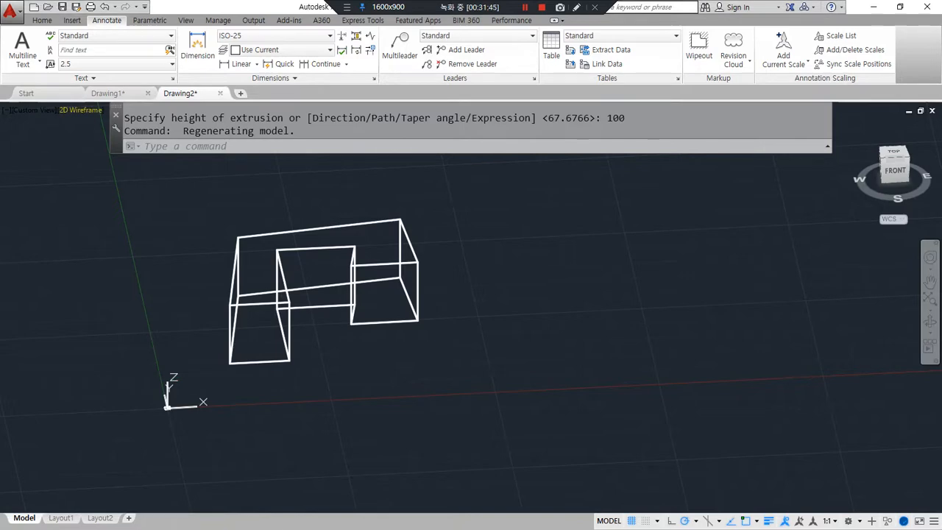
Step: Switch to the Notepad lesson notes and review the Union, Intersect, Subtract and Slice commands
{"action": "key", "text": "alt+Tab"}
{"action": "scroll", "coordinate": [169, 409], "scroll_direction": "down", "scroll_amount": 5}
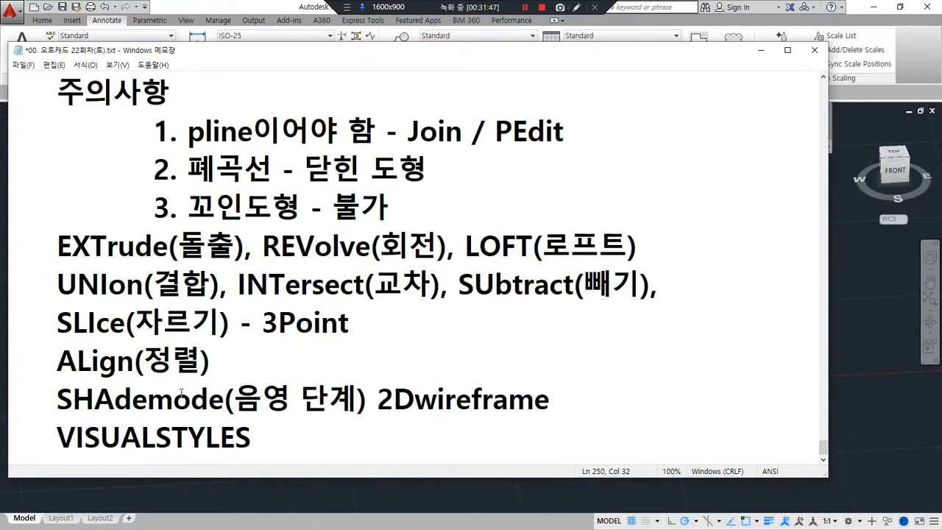
{"action": "left_click_drag", "start_coordinate": [53, 300], "coordinate": [446, 301]}
{"action": "left_click_drag", "start_coordinate": [557, 303], "coordinate": [661, 305]}
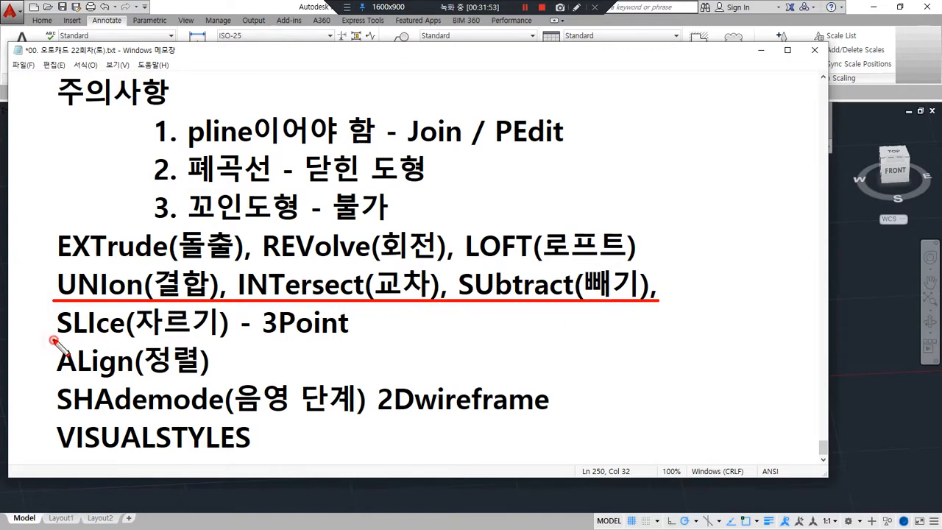
{"action": "left_click_drag", "start_coordinate": [53, 340], "coordinate": [235, 352]}
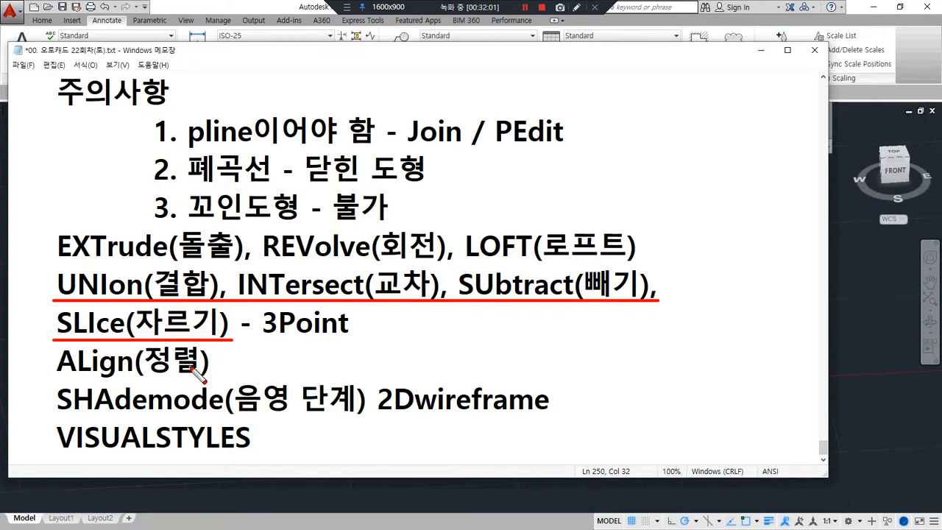
Step: Switch back to AutoCAD and erase the extruded U-shaped solid
{"action": "key", "text": "Escape"}
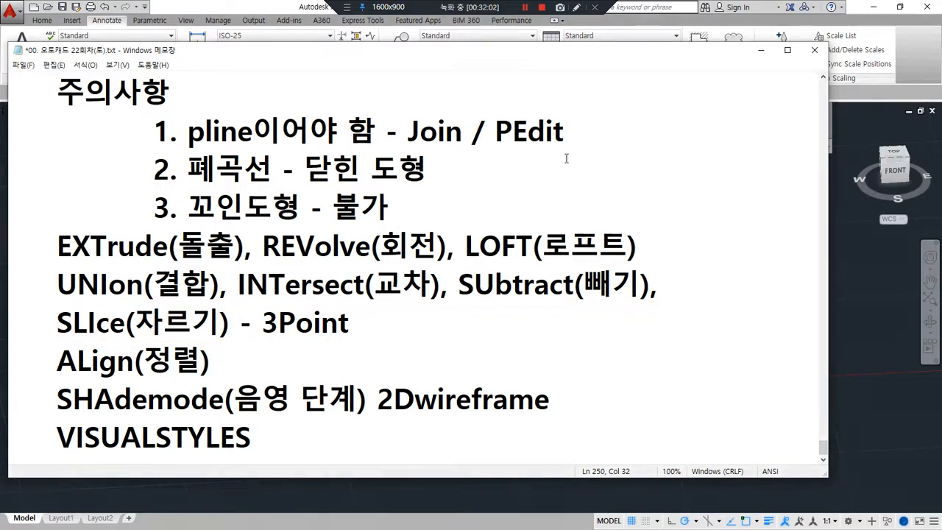
{"action": "left_click", "coordinate": [847, 312]}
{"action": "left_click", "coordinate": [380, 249]}
{"action": "left_click", "coordinate": [227, 405]}
{"action": "type", "text": "e"}
{"action": "key", "text": "space"}
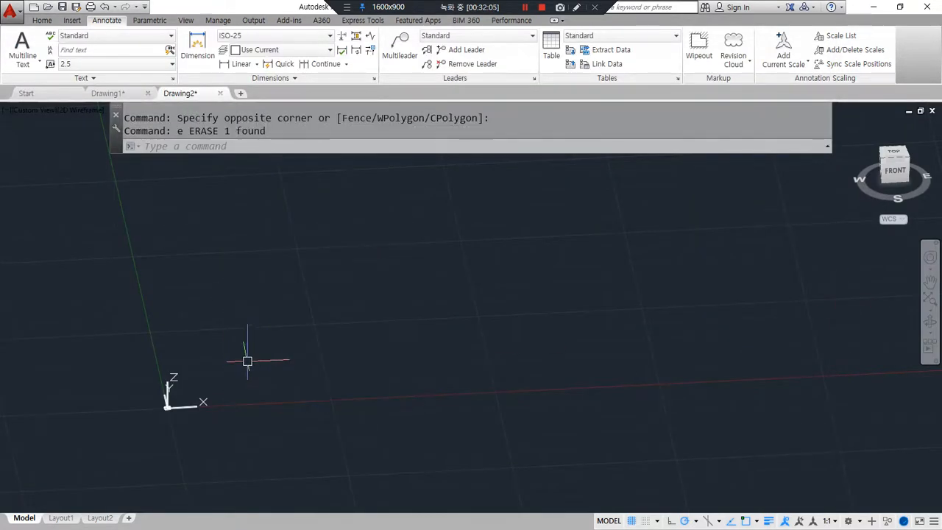
Step: Set the plan view of the current UCS and draw a circle with a radius of about 26
{"action": "type", "text": "plan"}
{"action": "key", "text": "Return"}
{"action": "key", "text": "Return"}
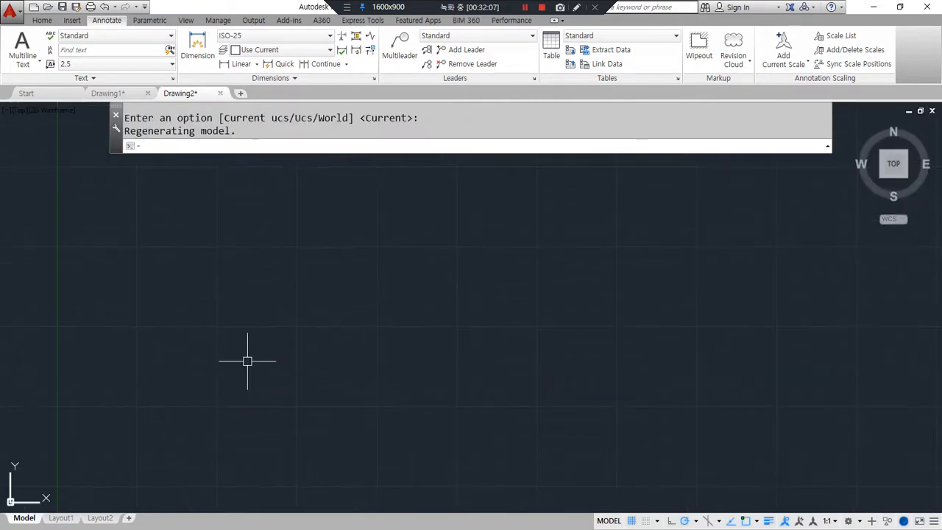
{"action": "type", "text": "c"}
{"action": "key", "text": "space"}
{"action": "left_click", "coordinate": [202, 224]}
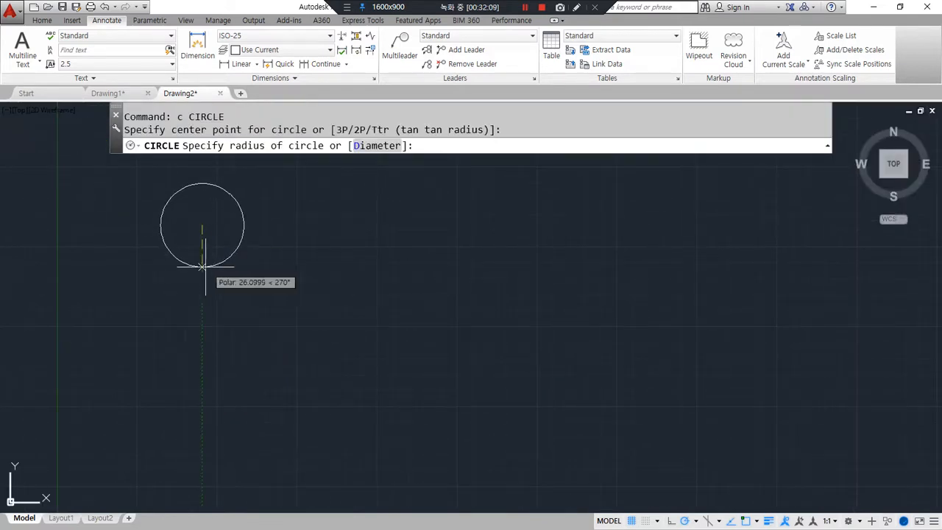
{"action": "left_click", "coordinate": [203, 267]}
Step: Copy the circle horizontally along +X so that the copy partly overlaps the original
{"action": "type", "text": "c"}
{"action": "key", "text": "space"}
{"action": "left_click", "coordinate": [231, 307]}
{"action": "left_click", "coordinate": [213, 259]}
{"action": "key", "text": "space"}
{"action": "left_click", "coordinate": [205, 316]}
{"action": "left_click", "coordinate": [269, 317]}
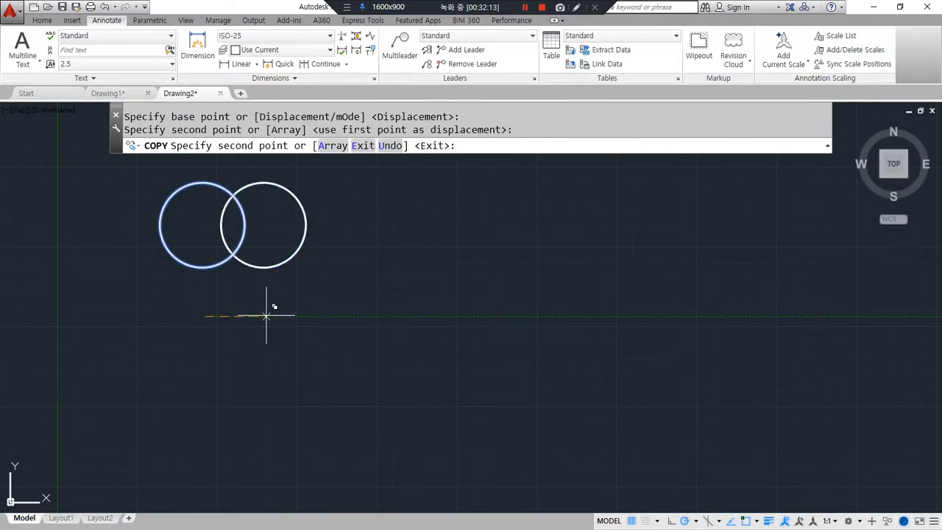
{"action": "key", "text": "space"}
Step: Copy the overlapping pair of circles along +X, leaving a clear gap beside the original pair
{"action": "left_click", "coordinate": [269, 294]}
{"action": "left_click", "coordinate": [189, 263]}
{"action": "key", "text": "space"}
{"action": "left_click", "coordinate": [245, 330]}
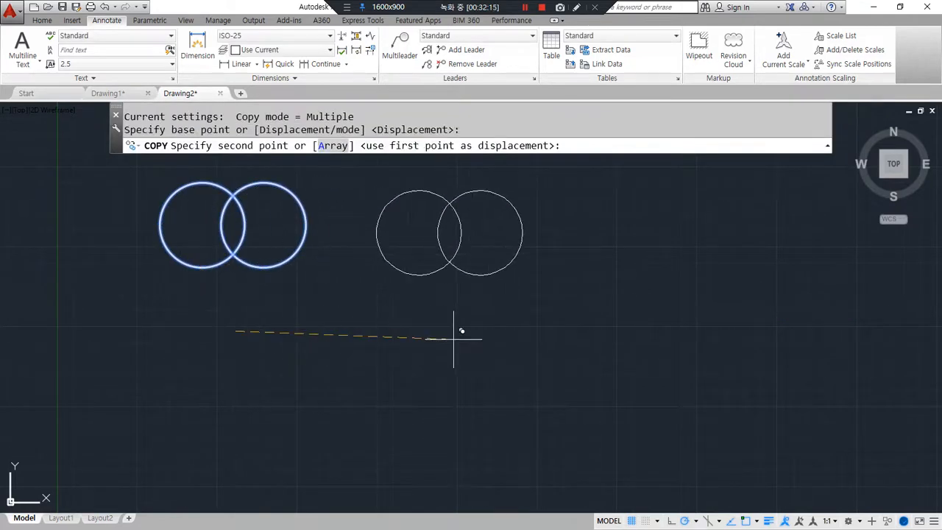
{"action": "left_click", "coordinate": [469, 328]}
{"action": "key", "text": "space"}
Step: Copy both pairs of circles straight down to form a two-by-two arrangement of overlapping pairs
{"action": "key", "text": "space"}
{"action": "left_click", "coordinate": [549, 321]}
{"action": "left_click", "coordinate": [200, 237]}
{"action": "key", "text": "space"}
{"action": "left_click", "coordinate": [361, 275]}
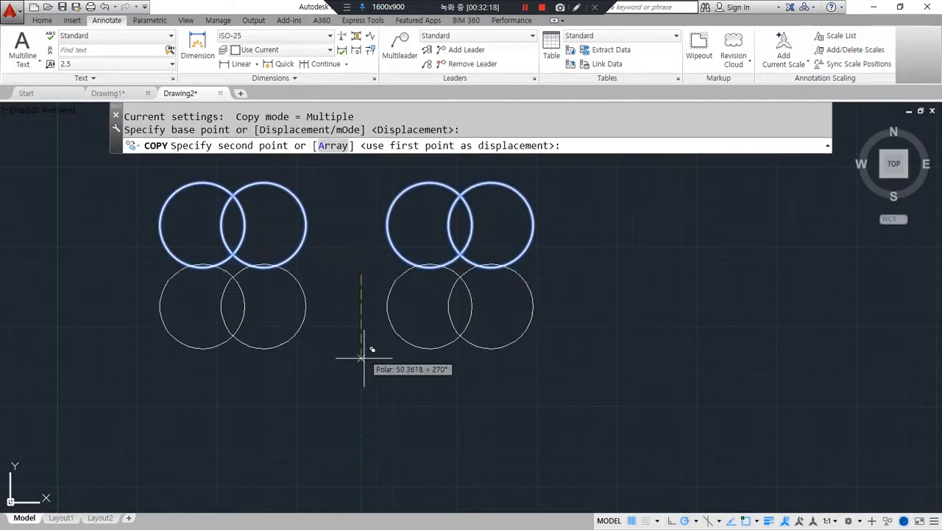
{"action": "left_click", "coordinate": [362, 434]}
{"action": "key", "text": "space"}
Step: Orbit to a 3D view and extrude all eight circles upward into cylinders to a freely picked height
{"action": "middle_click_drag", "start_coordinate": [140, 459], "coordinate": [156, 379], "text": "shift"}
{"action": "scroll", "coordinate": [191, 391], "scroll_direction": "down", "scroll_amount": 3}
{"action": "type", "text": "ext"}
{"action": "key", "text": "space"}
{"action": "left_click", "coordinate": [431, 443]}
{"action": "left_click", "coordinate": [88, 290]}
{"action": "key", "text": "space"}
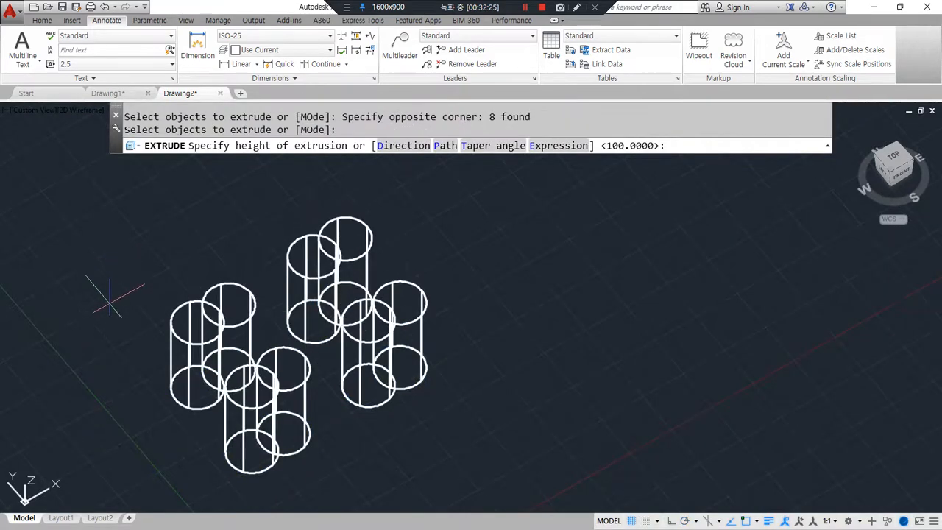
{"action": "left_click", "coordinate": [106, 321]}
{"action": "scroll", "coordinate": [155, 389], "scroll_direction": "up", "scroll_amount": 2}
{"action": "middle_click_drag", "start_coordinate": [156, 389], "coordinate": [152, 375], "text": "shift"}
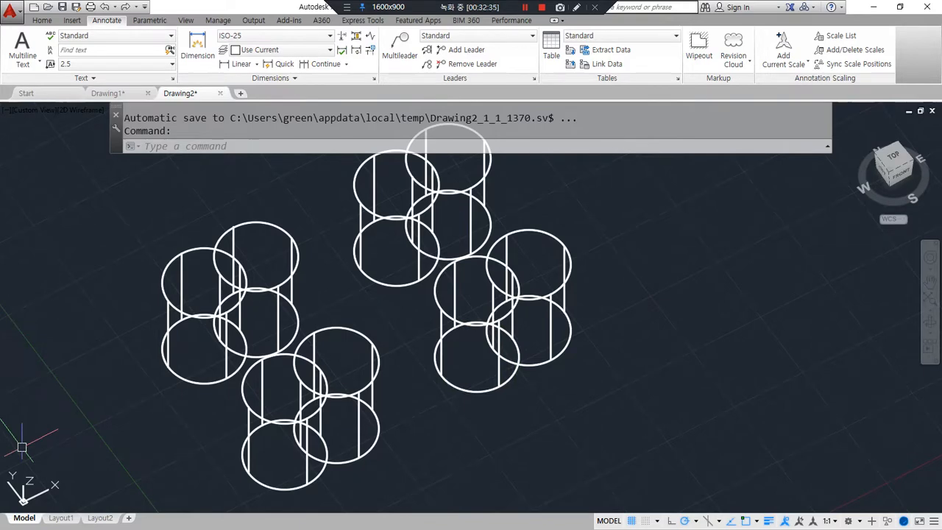
Step: Switch to the Notepad lesson notes, review the Union command and return to AutoCAD
{"action": "key", "text": "alt+Tab"}
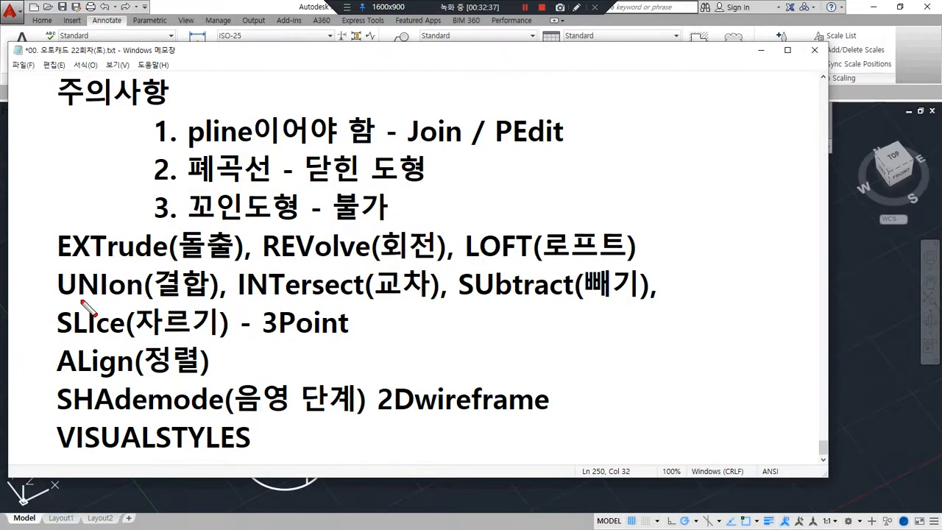
{"action": "left_click_drag", "start_coordinate": [86, 300], "coordinate": [202, 301]}
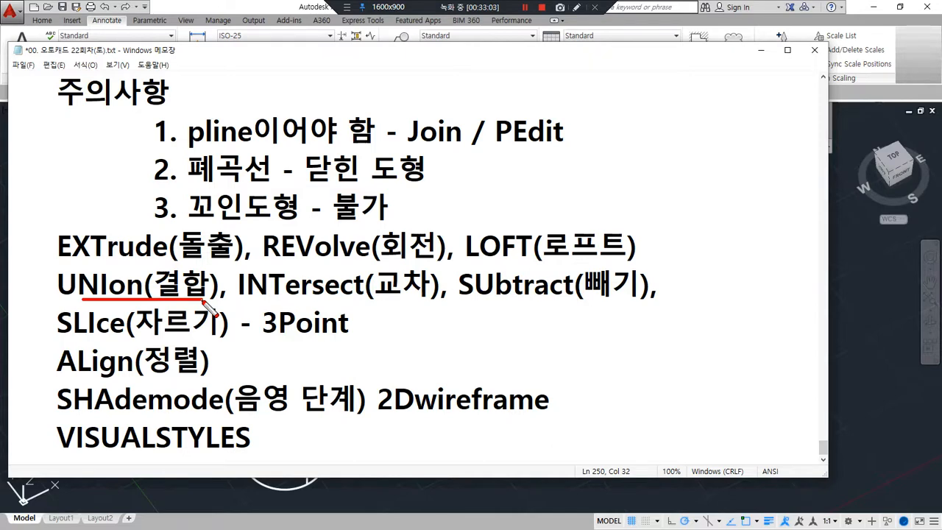
{"action": "left_click", "coordinate": [183, 494]}
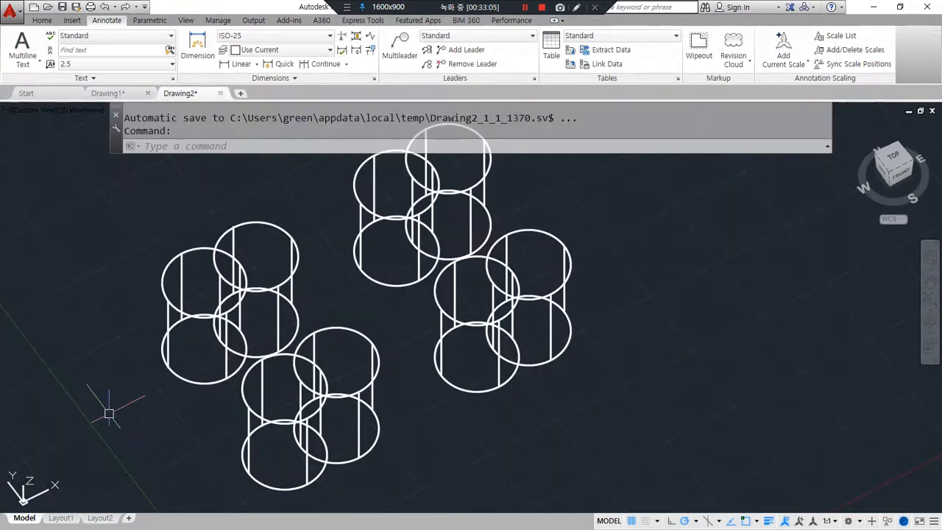
Step: Union the two overlapping cylinders of the leftmost pair into one solid
{"action": "type", "text": "uni"}
{"action": "key", "text": "Return"}
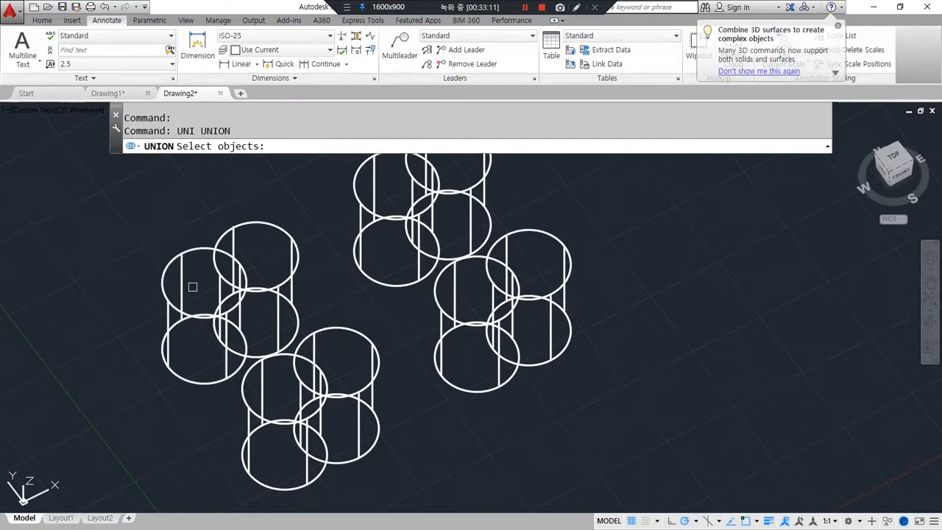
{"action": "left_click", "coordinate": [230, 201]}
{"action": "left_click", "coordinate": [156, 274]}
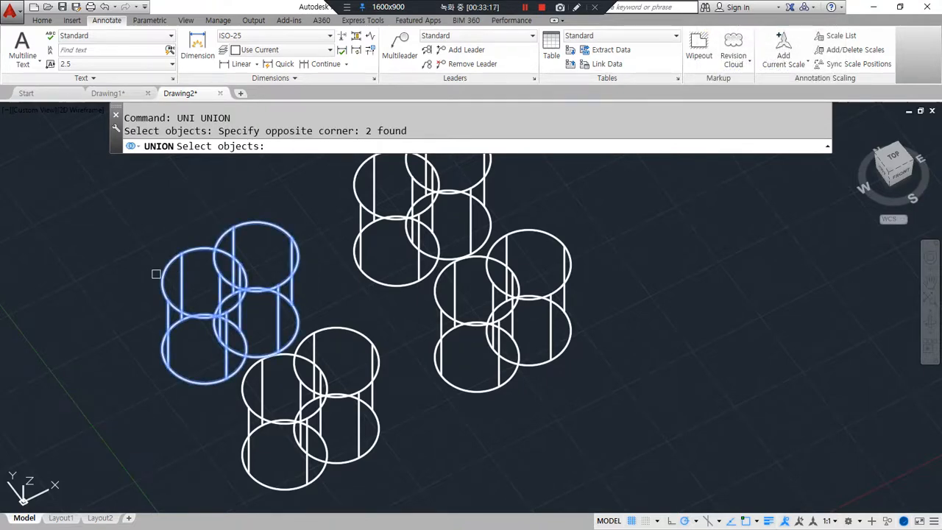
{"action": "key", "text": "Return"}
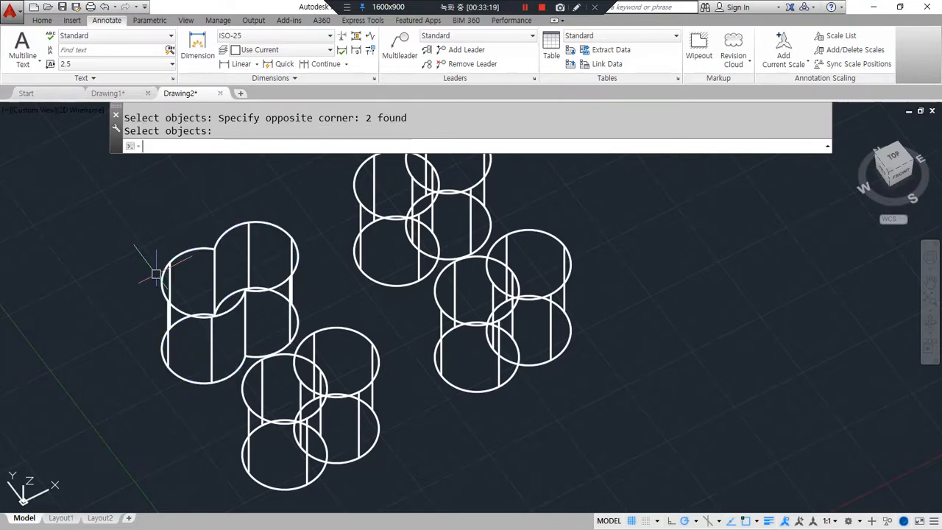
Step: Intersect the two cylinders of the rear pair so only their shared volume is kept
{"action": "scroll", "coordinate": [221, 273], "scroll_direction": "up", "scroll_amount": 2}
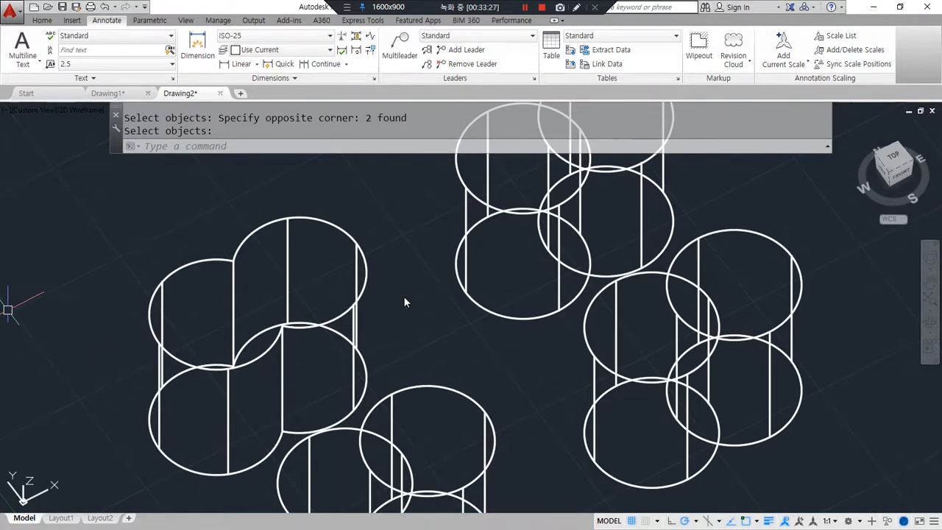
{"action": "middle_click_drag", "start_coordinate": [418, 271], "coordinate": [368, 395]}
{"action": "type", "text": "in"}
{"action": "key", "text": "Return"}
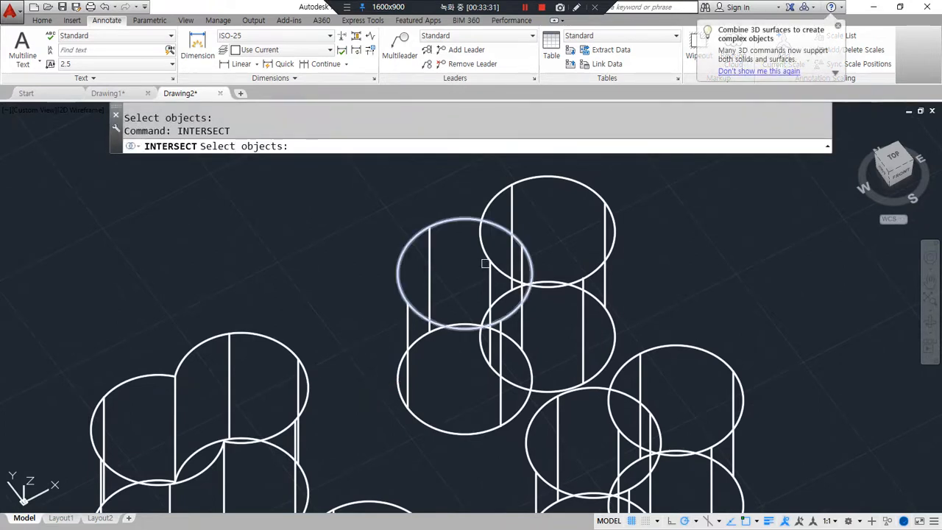
{"action": "mouse_move", "coordinate": [525, 287]}
{"action": "left_mouse_down"}
{"action": "mouse_move", "coordinate": [475, 213]}
{"action": "mouse_move", "coordinate": [548, 282]}
{"action": "mouse_move", "coordinate": [531, 291]}
{"action": "left_mouse_up"}
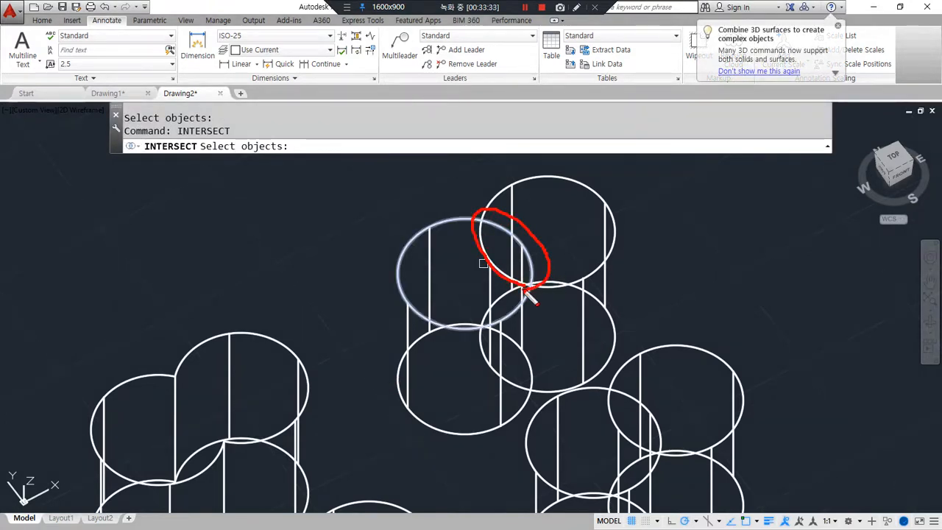
{"action": "left_click", "coordinate": [498, 165]}
{"action": "left_click", "coordinate": [448, 242]}
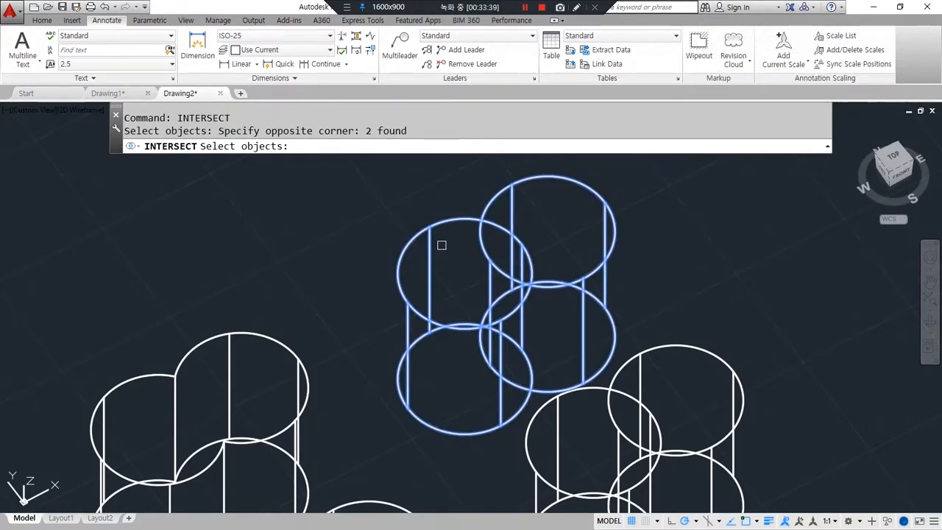
{"action": "key", "text": "Return"}
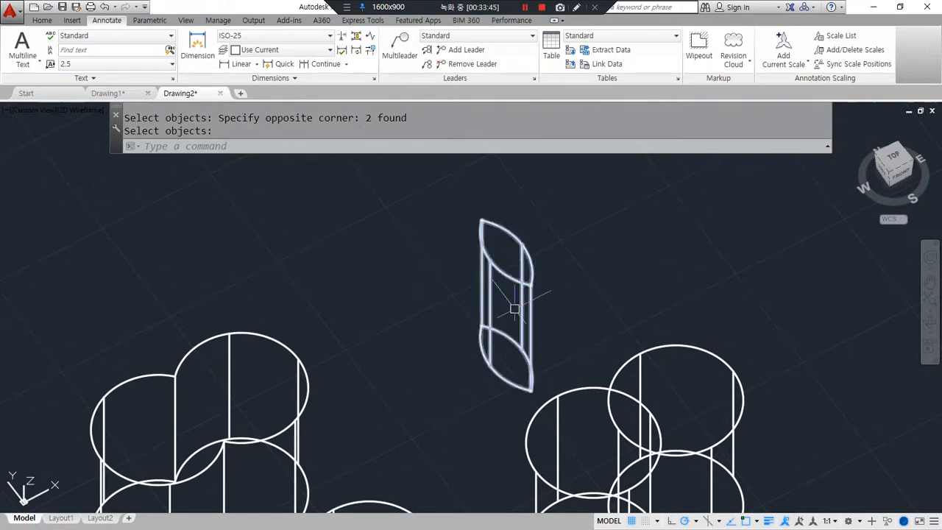
Step: Subtract the right-hand cylinder of the front pair from the left-hand one
{"action": "mouse_move", "coordinate": [347, 414]}
{"action": "middle_mouse_down"}
{"action": "mouse_move", "coordinate": [364, 277]}
{"action": "mouse_move", "coordinate": [340, 218]}
{"action": "middle_mouse_up"}
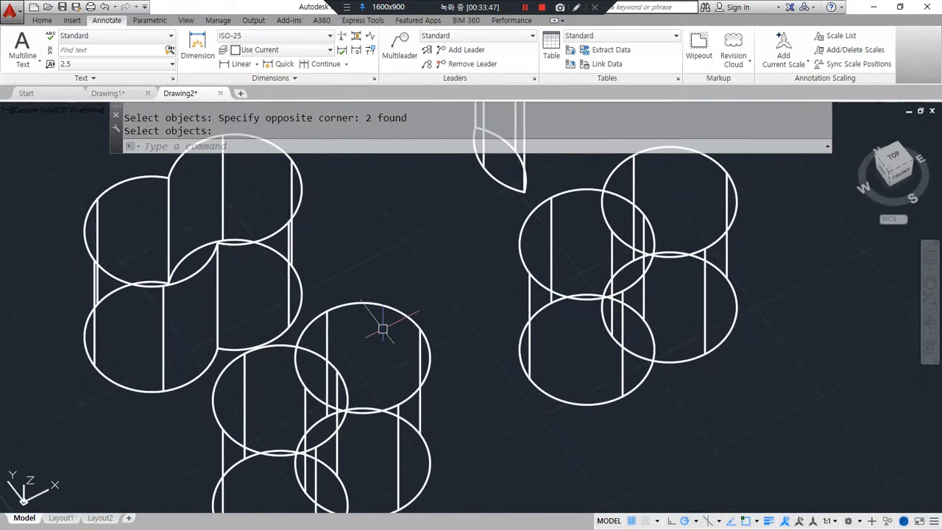
{"action": "middle_click_drag", "start_coordinate": [246, 395], "coordinate": [235, 295]}
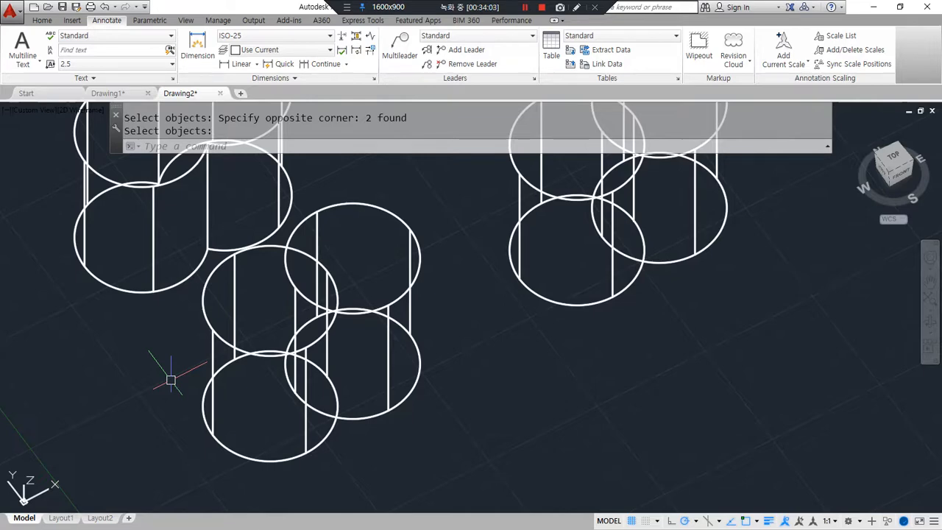
{"action": "type", "text": "s"}
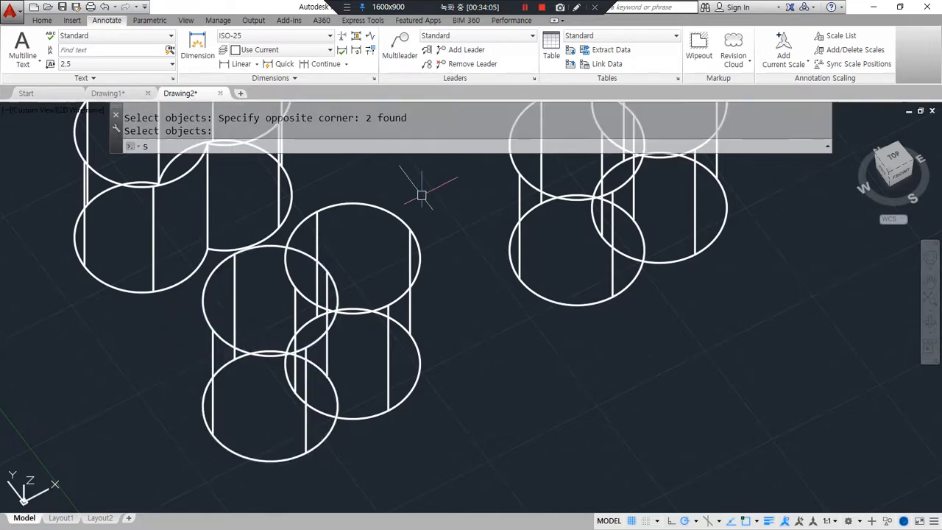
{"action": "type", "text": "u"}
{"action": "key", "text": "Return"}
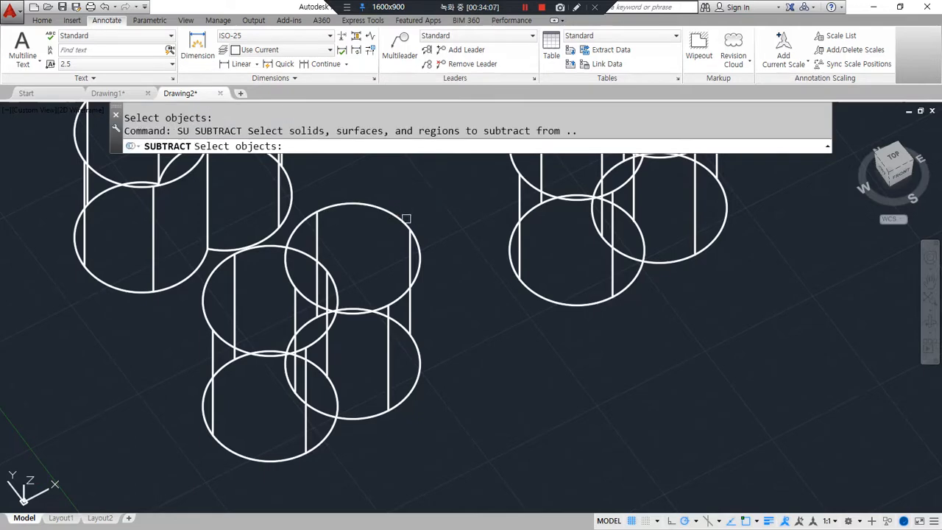
{"action": "left_click", "coordinate": [219, 339]}
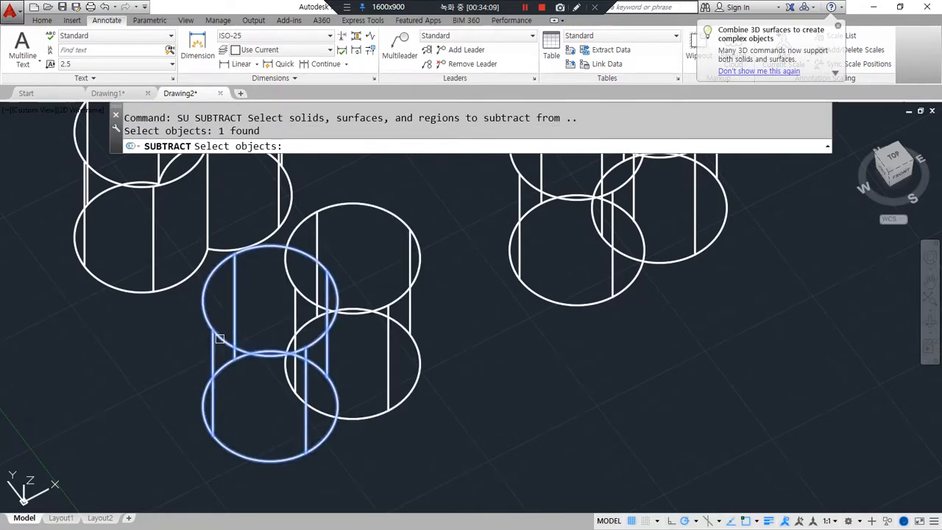
{"action": "key", "text": "Return"}
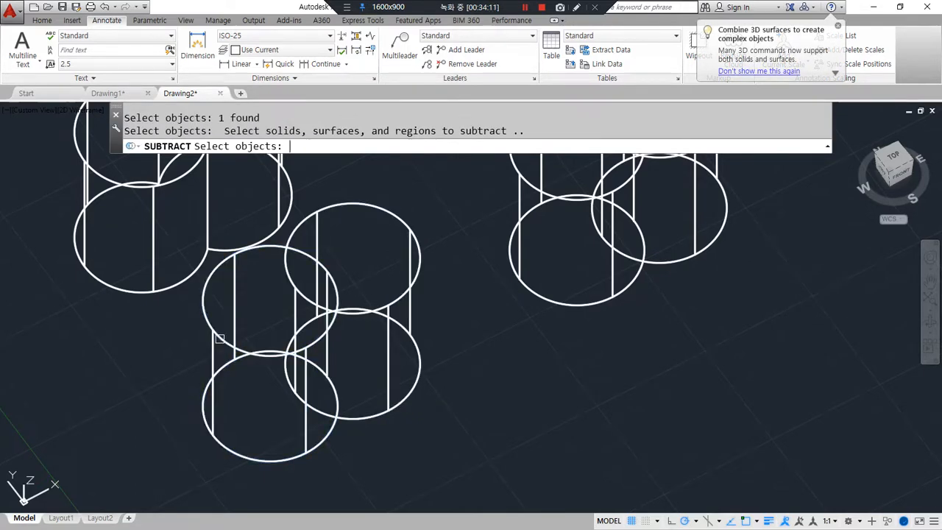
{"action": "left_click", "coordinate": [361, 207]}
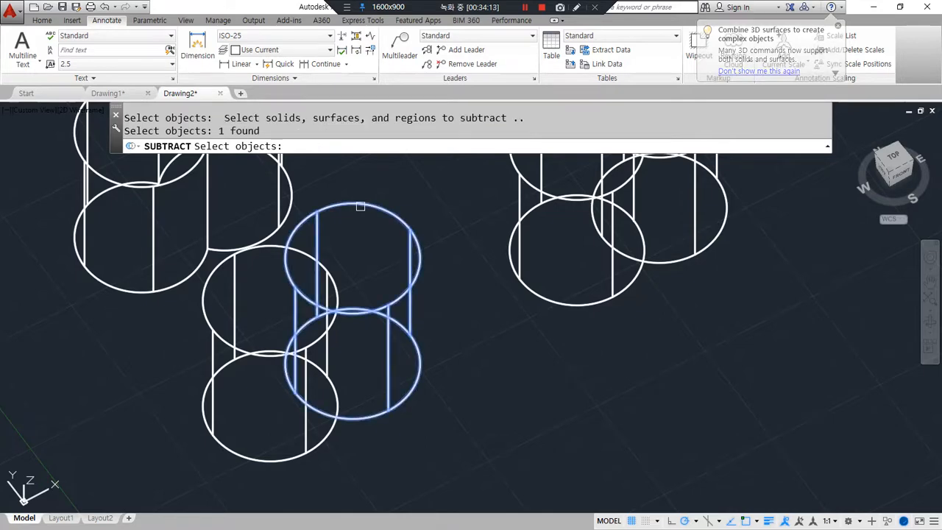
{"action": "key", "text": "Return"}
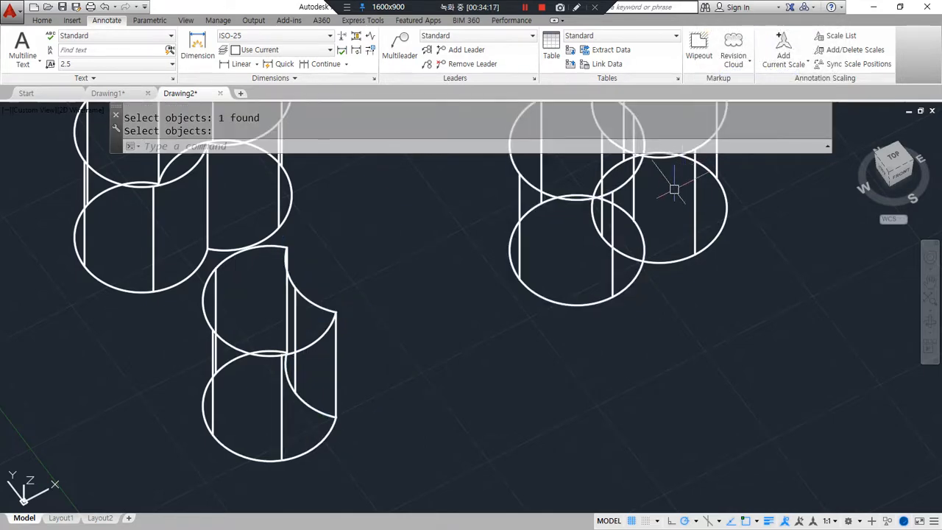
Step: Subtract the left-hand cylinder of the remaining pair from the right-hand one and view all four solids
{"action": "middle_click_drag", "start_coordinate": [679, 174], "coordinate": [542, 357]}
{"action": "key", "text": "Return"}
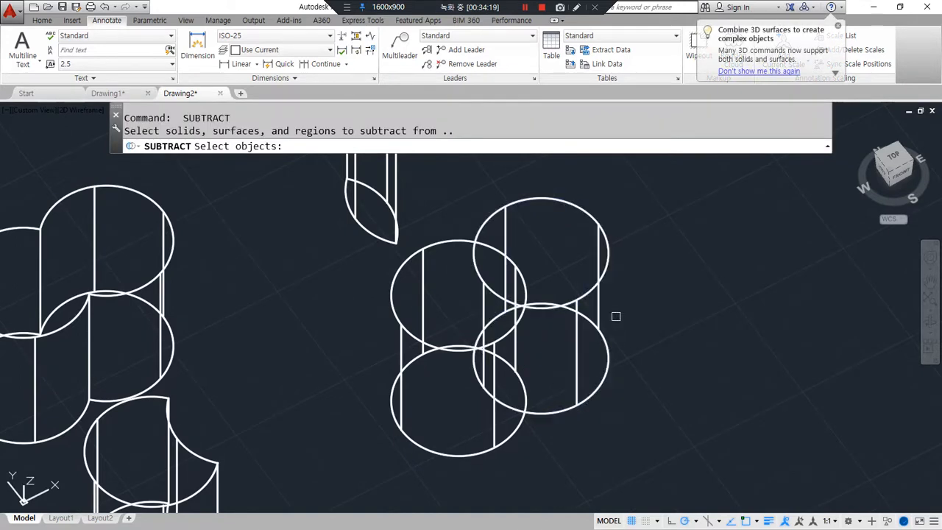
{"action": "left_click", "coordinate": [597, 227]}
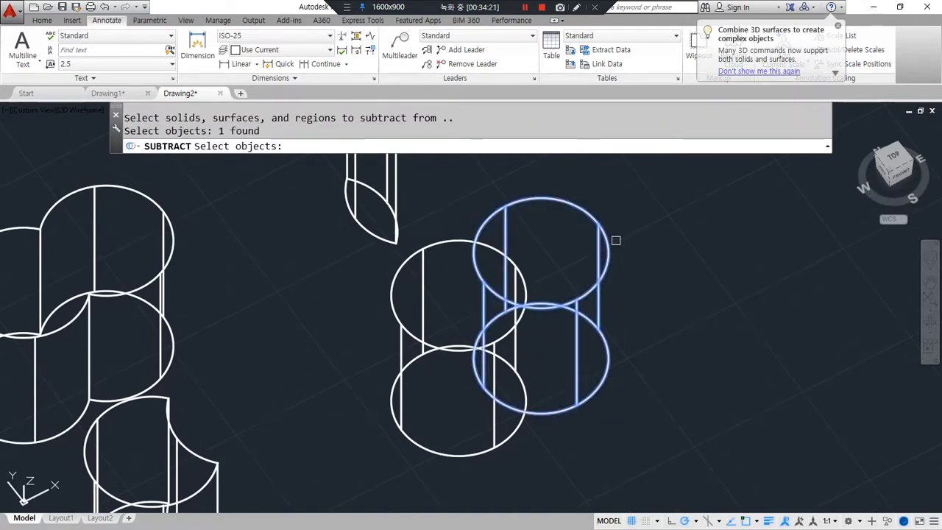
{"action": "key", "text": "Return"}
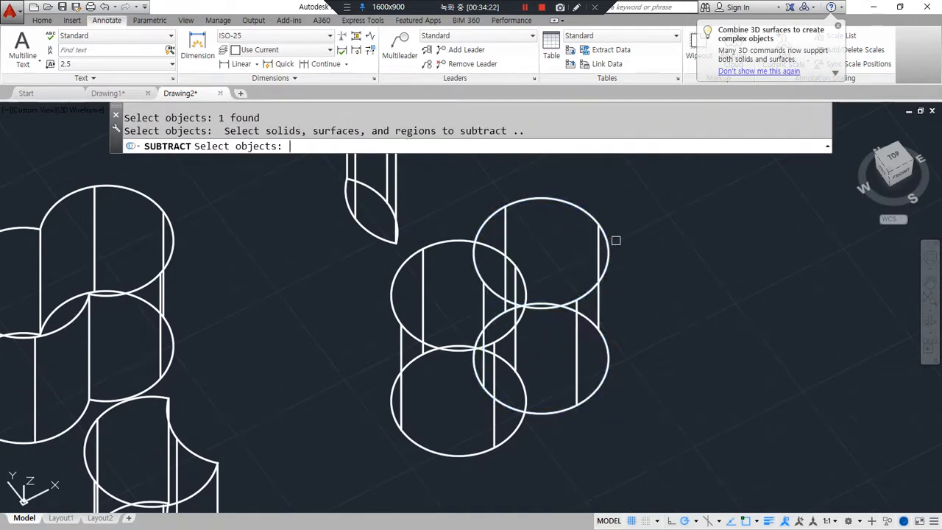
{"action": "left_click", "coordinate": [401, 326]}
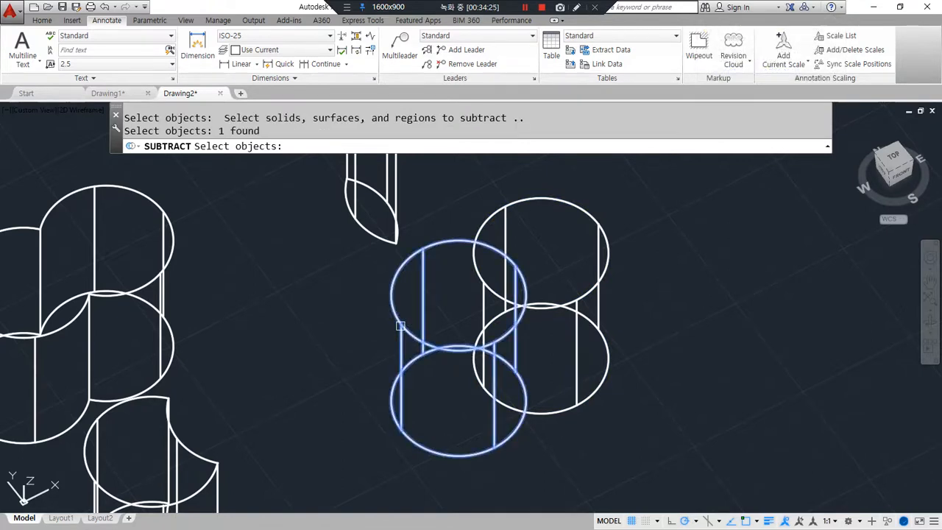
{"action": "key", "text": "Return"}
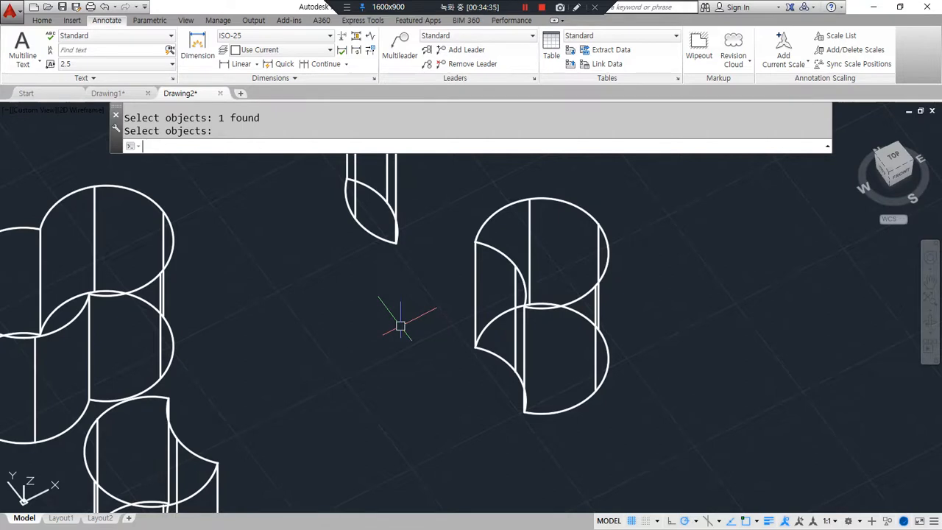
{"action": "scroll", "coordinate": [400, 326], "scroll_direction": "down", "scroll_amount": 3}
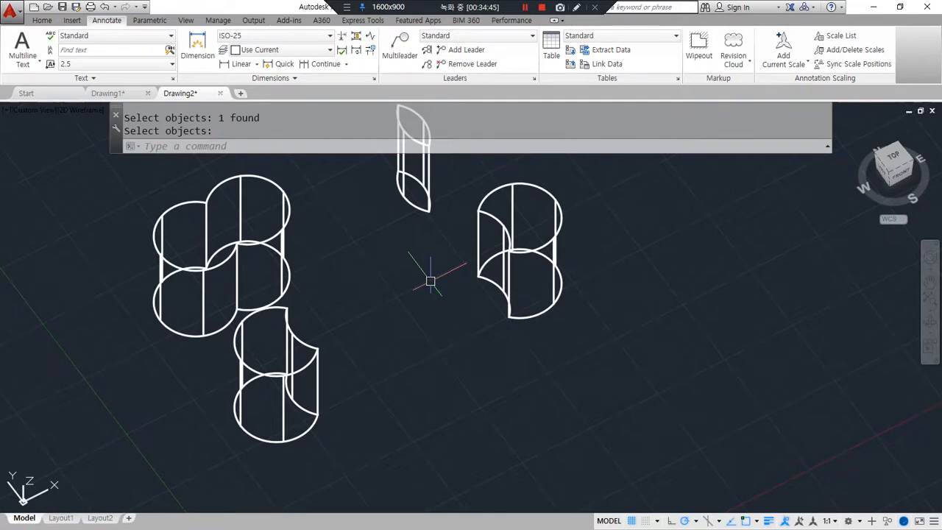
{"action": "mouse_move", "coordinate": [363, 393]}
{"action": "left_mouse_down"}
{"action": "mouse_move", "coordinate": [483, 330]}
{"action": "mouse_move", "coordinate": [500, 336]}
{"action": "left_mouse_up"}
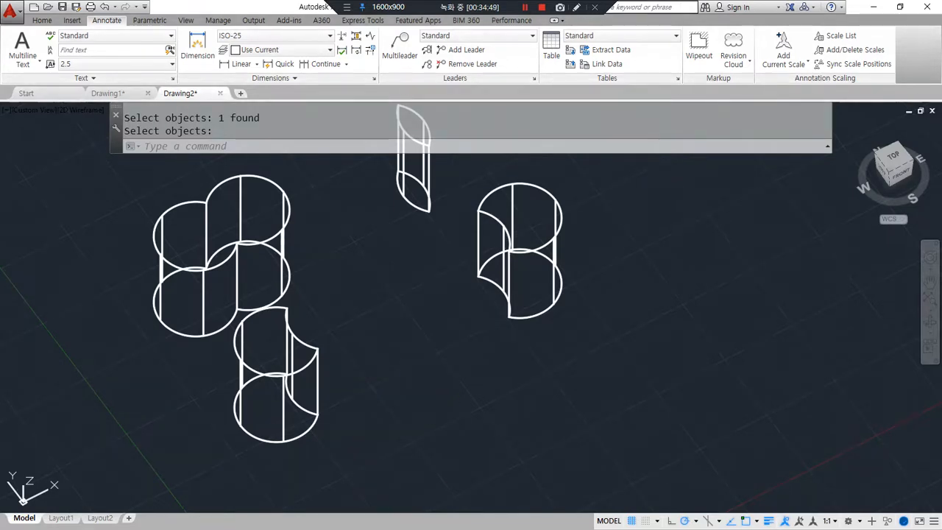
Step: Switch to Drawing1 and look over the twelve finished example solids
{"action": "key", "text": "Escape"}
{"action": "key", "text": "Return"}
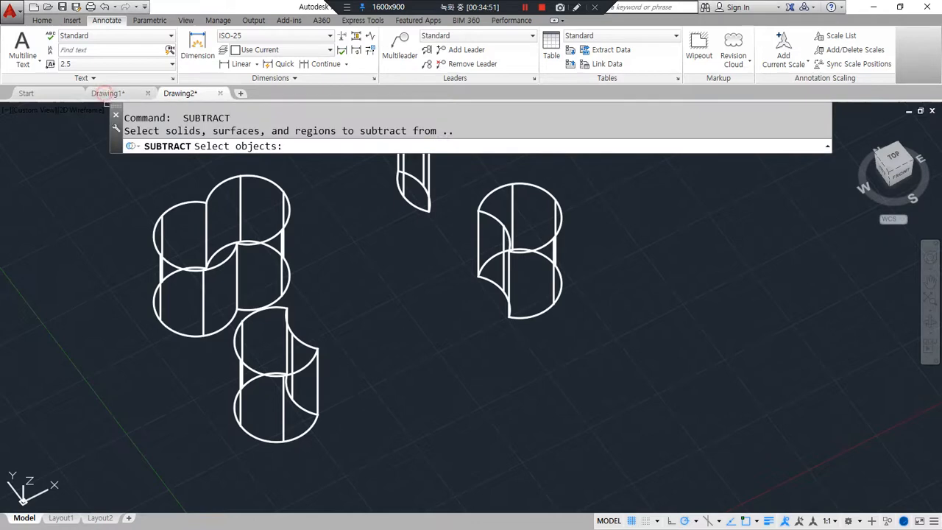
{"action": "left_click", "coordinate": [107, 93]}
{"action": "scroll", "coordinate": [273, 257], "scroll_direction": "down", "scroll_amount": 5}
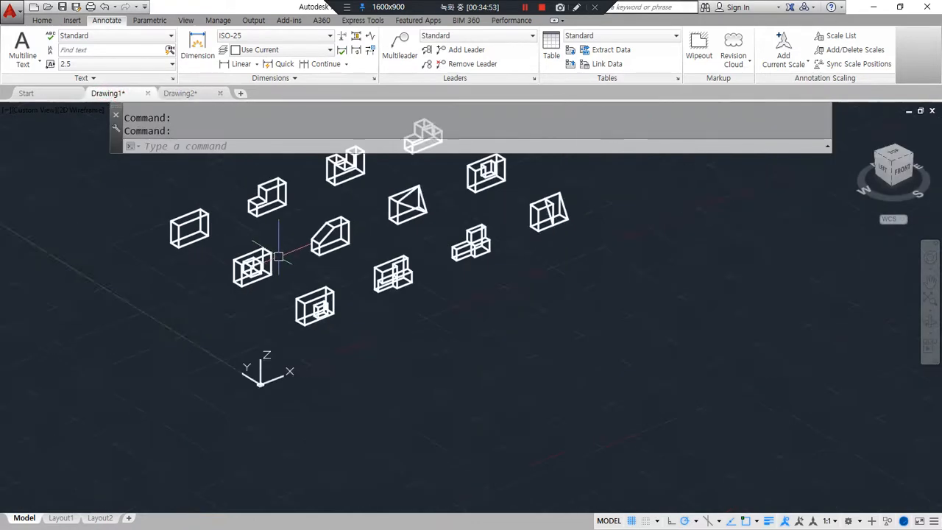
{"action": "scroll", "coordinate": [307, 315], "scroll_direction": "up", "scroll_amount": 2}
{"action": "key", "text": "Escape"}
{"action": "mouse_move", "coordinate": [339, 418]}
{"action": "left_mouse_down"}
{"action": "mouse_move", "coordinate": [331, 157]}
{"action": "mouse_move", "coordinate": [521, 375]}
{"action": "mouse_move", "coordinate": [342, 396]}
{"action": "left_mouse_up"}
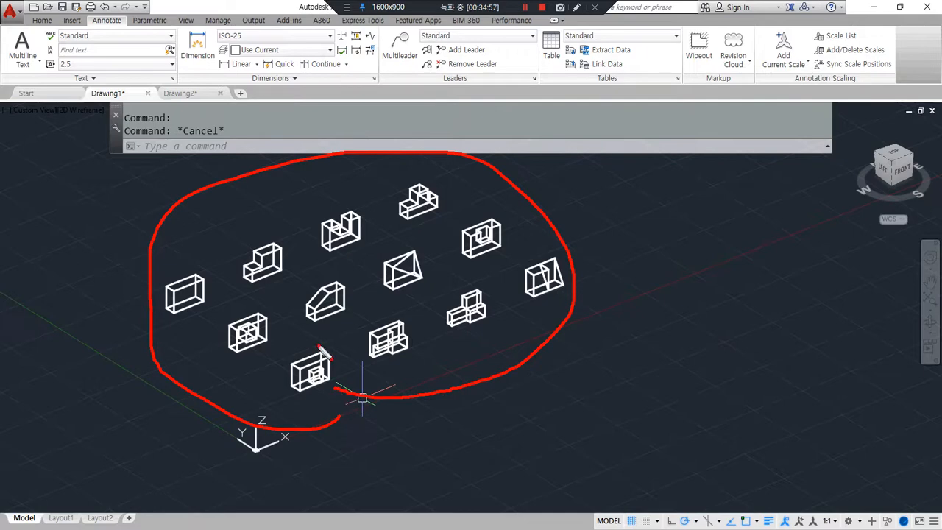
Step: Return to Drawing2 and erase all four cylinder solids
{"action": "left_click", "coordinate": [180, 92]}
{"action": "left_click", "coordinate": [546, 422]}
{"action": "left_click", "coordinate": [221, 210]}
{"action": "type", "text": "e"}
{"action": "key", "text": "Return"}
Step: Draw a rectangle 30 by 10 in the empty area near the origin
{"action": "middle_click_drag", "start_coordinate": [463, 385], "coordinate": [259, 293]}
{"action": "type", "text": "rec"}
{"action": "key", "text": "Return"}
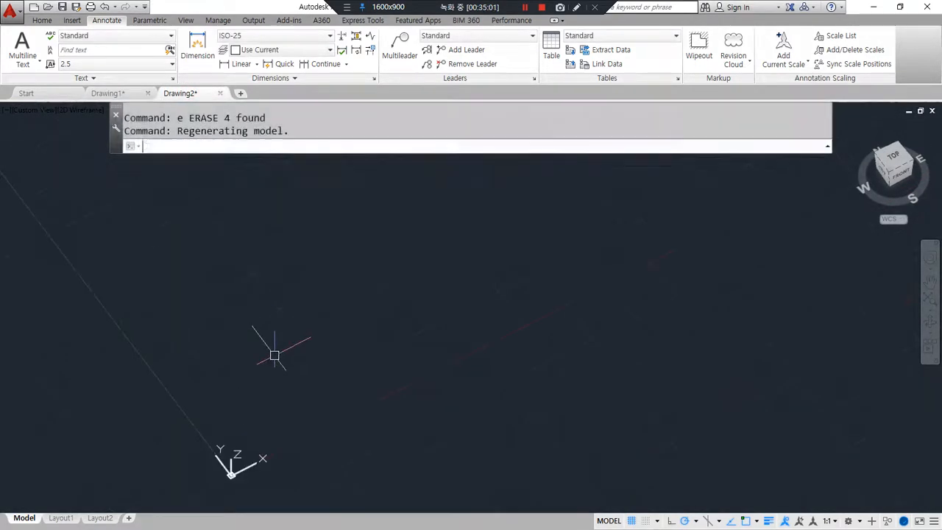
{"action": "left_click", "coordinate": [257, 411]}
{"action": "type", "text": "@"}
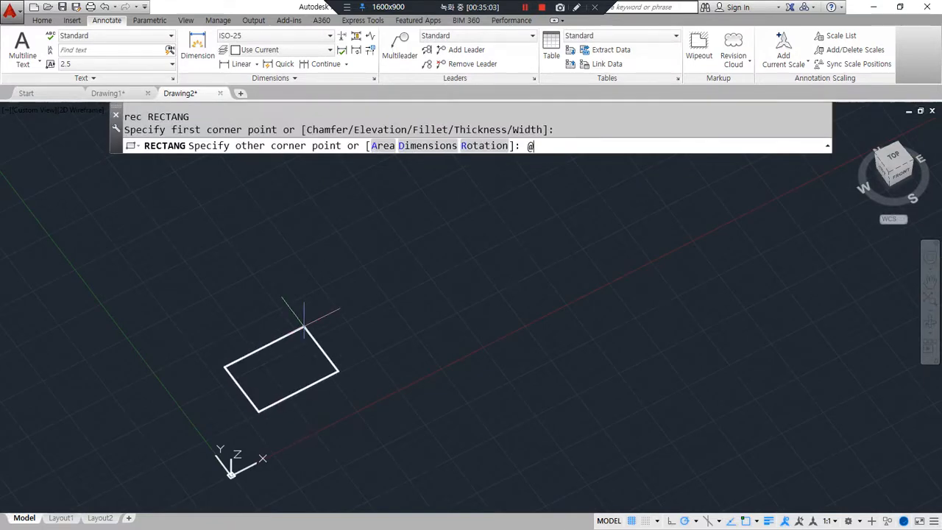
{"action": "type", "text": "30,10"}
{"action": "key", "text": "Return"}
{"action": "scroll", "coordinate": [263, 452], "scroll_direction": "up", "scroll_amount": 6}
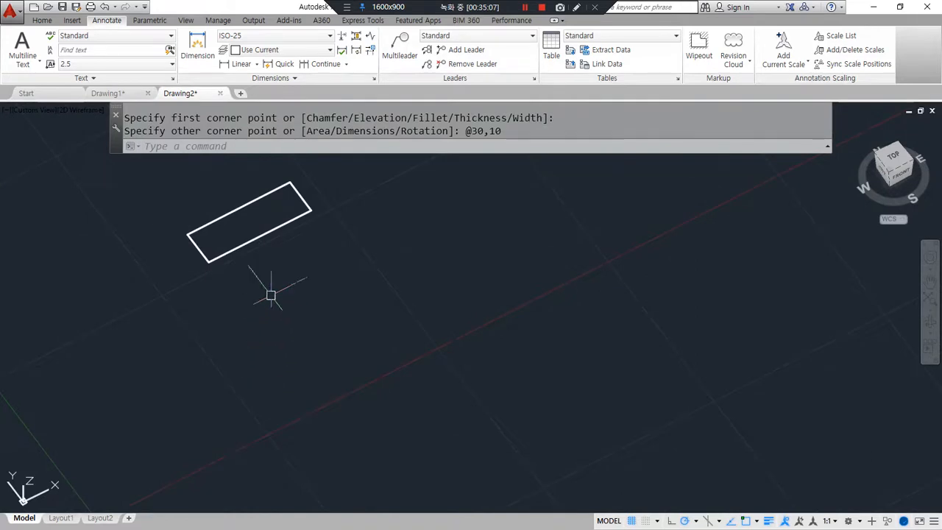
Step: Extrude the rectangle to a height of 20 to form a box
{"action": "type", "text": "ext"}
{"action": "key", "text": "Return"}
{"action": "left_click", "coordinate": [233, 250]}
{"action": "key", "text": "Return"}
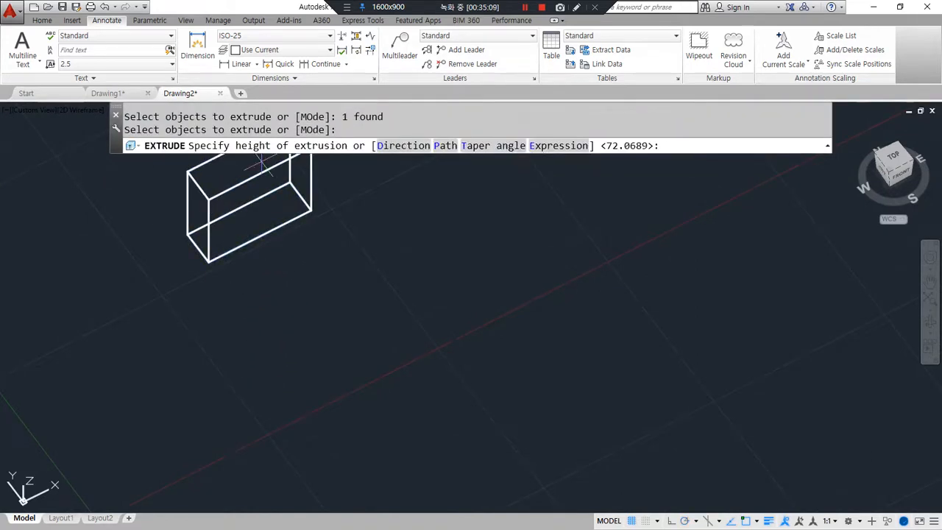
{"action": "type", "text": "20"}
{"action": "key", "text": "Return"}
{"action": "middle_click_drag", "start_coordinate": [313, 273], "coordinate": [248, 358]}
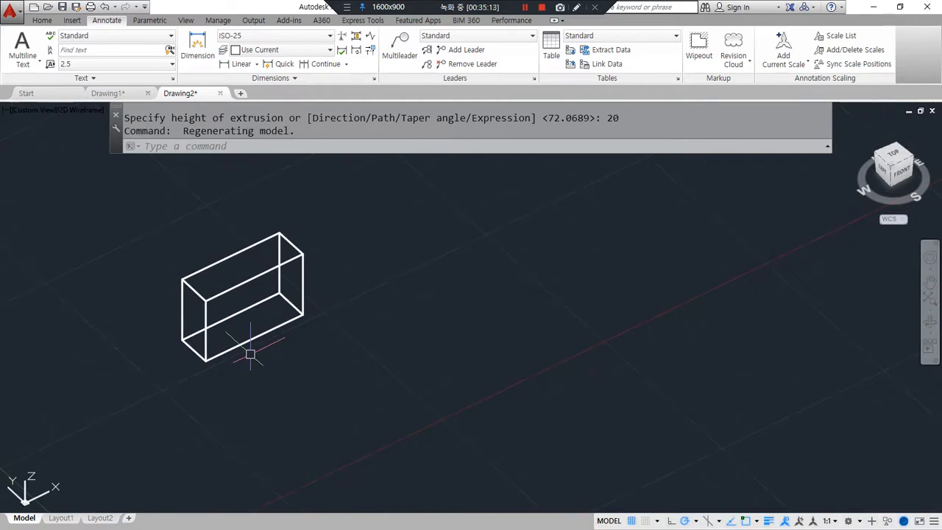
Step: Array the box rectangularly in 4 columns and 3 rows, with a spacing of 50 in both directions
{"action": "type", "text": "ar"}
{"action": "key", "text": "Return"}
{"action": "left_click", "coordinate": [331, 326]}
{"action": "left_click", "coordinate": [152, 212]}
{"action": "key", "text": "Return"}
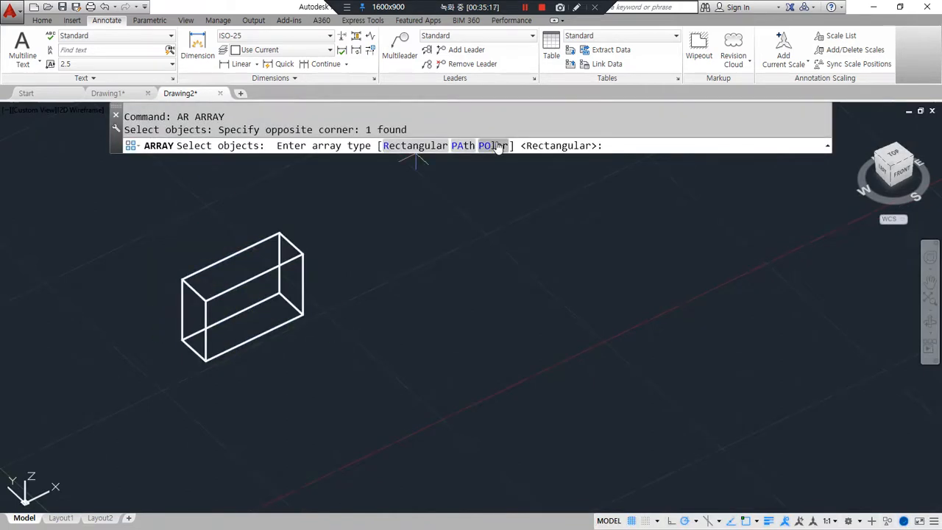
{"action": "left_click", "coordinate": [417, 146]}
{"action": "double_click", "coordinate": [134, 50]}
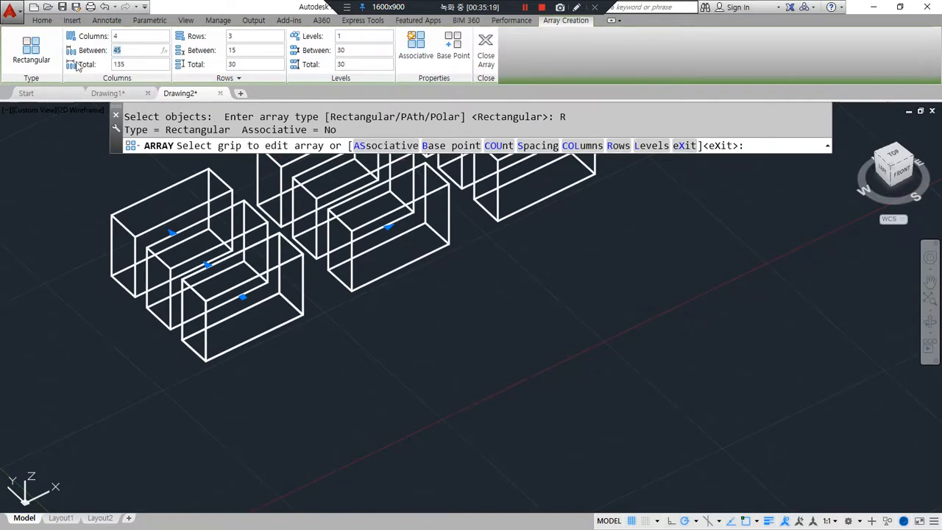
{"action": "type", "text": "50"}
{"action": "key", "text": "Return"}
{"action": "double_click", "coordinate": [245, 50]}
{"action": "type", "text": "50"}
{"action": "key", "text": "Return"}
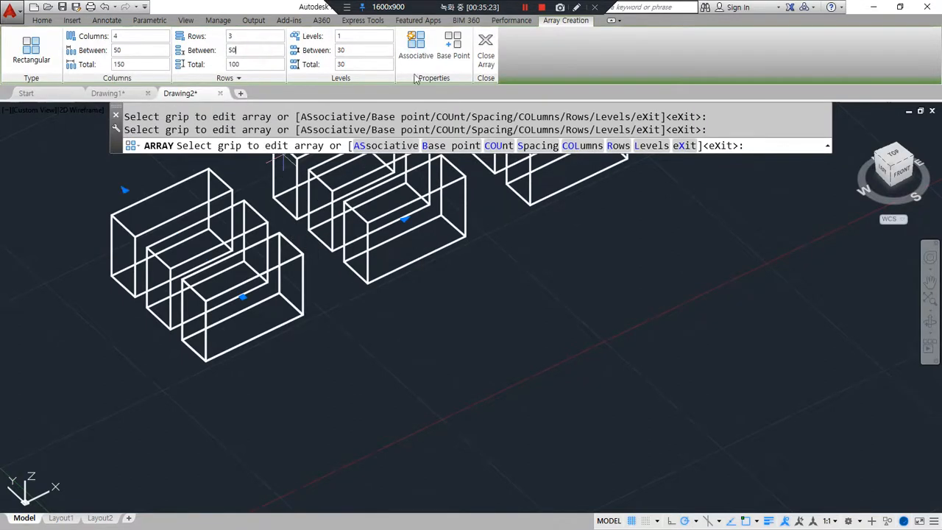
{"action": "left_click", "coordinate": [485, 46]}
{"action": "scroll", "coordinate": [422, 236], "scroll_direction": "down", "scroll_amount": 2}
{"action": "scroll", "coordinate": [383, 462], "scroll_direction": "down", "scroll_amount": 2}
{"action": "mouse_move", "coordinate": [420, 237]}
{"action": "middle_mouse_down"}
{"action": "mouse_move", "coordinate": [384, 462]}
{"action": "mouse_move", "coordinate": [362, 421]}
{"action": "mouse_move", "coordinate": [322, 421]}
{"action": "middle_mouse_up"}
{"action": "scroll", "coordinate": [375, 473], "scroll_direction": "up", "scroll_amount": 2}
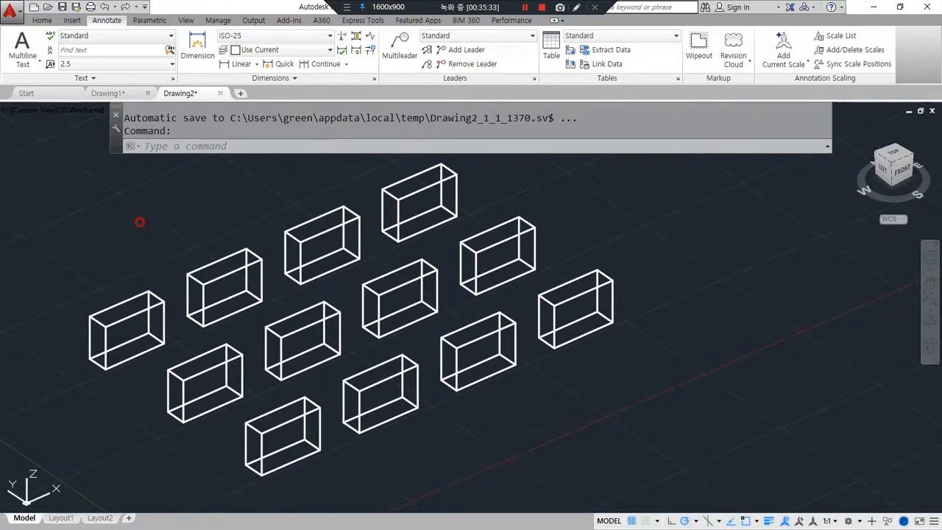
Step: Draw a 10 by 10 square on the front face of the rear row's second box, starting at its upper-left corner
{"action": "scroll", "coordinate": [177, 302], "scroll_direction": "up", "scroll_amount": 5}
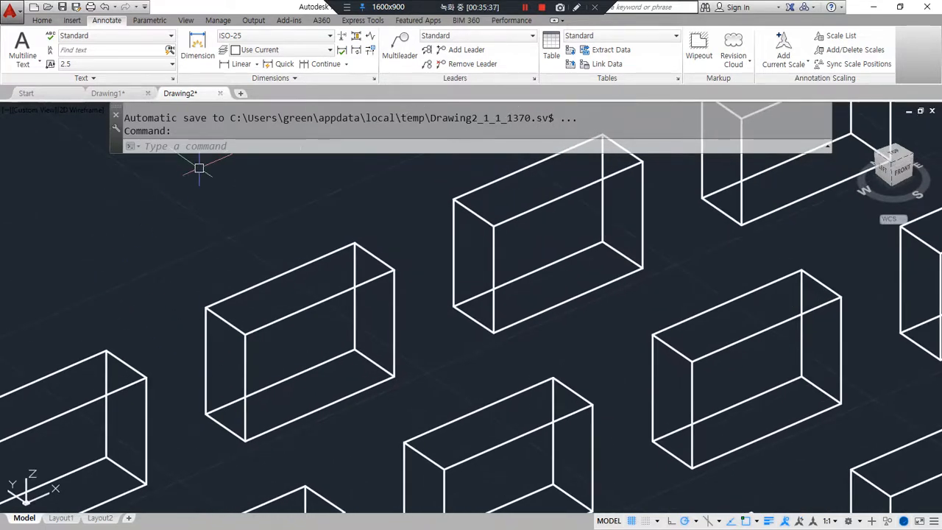
{"action": "type", "text": "rec"}
{"action": "key", "text": "Return"}
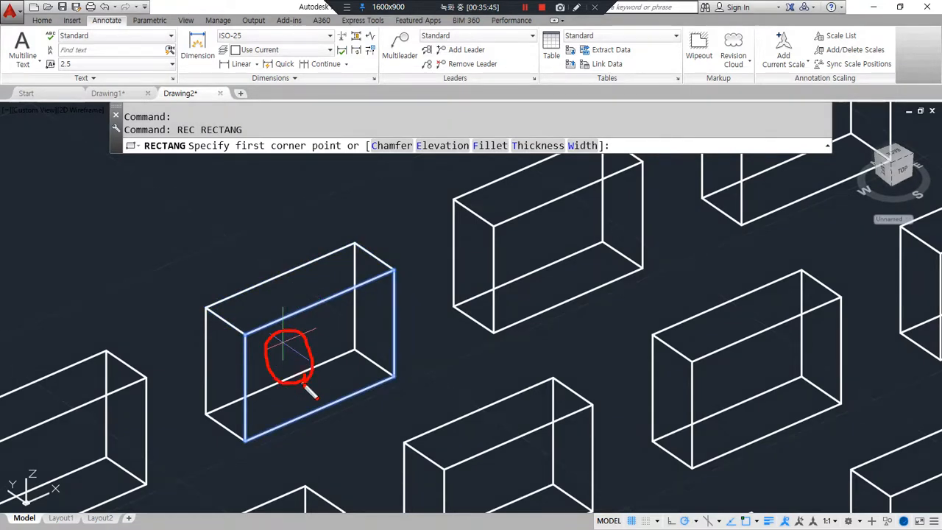
{"action": "key", "text": "Escape"}
{"action": "left_click", "coordinate": [245, 336]}
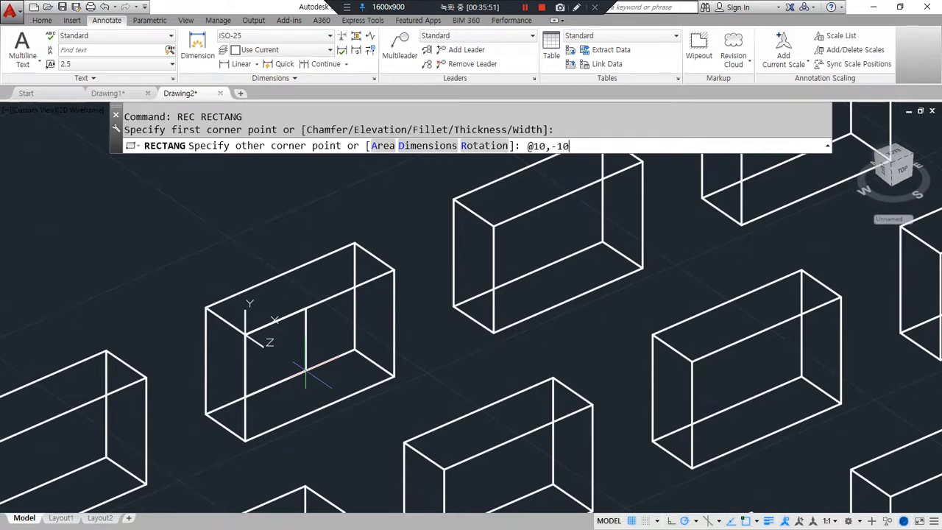
{"action": "type", "text": "@10,-10"}
{"action": "key", "text": "Return"}
Step: Extrude the square backwards through the full depth of the box, up to its rear top corner
{"action": "type", "text": "ext"}
{"action": "key", "text": "Return"}
{"action": "left_click", "coordinate": [248, 353]}
{"action": "key", "text": "Return"}
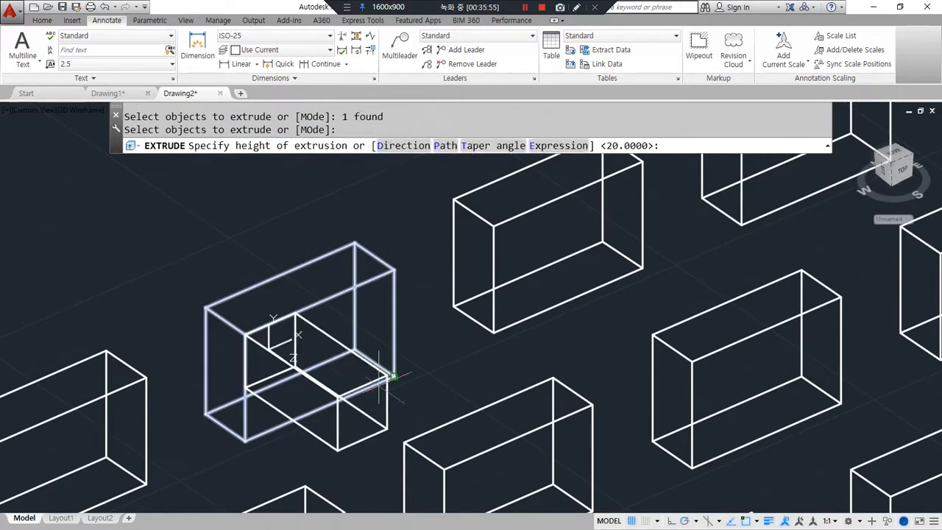
{"action": "left_click", "coordinate": [206, 307]}
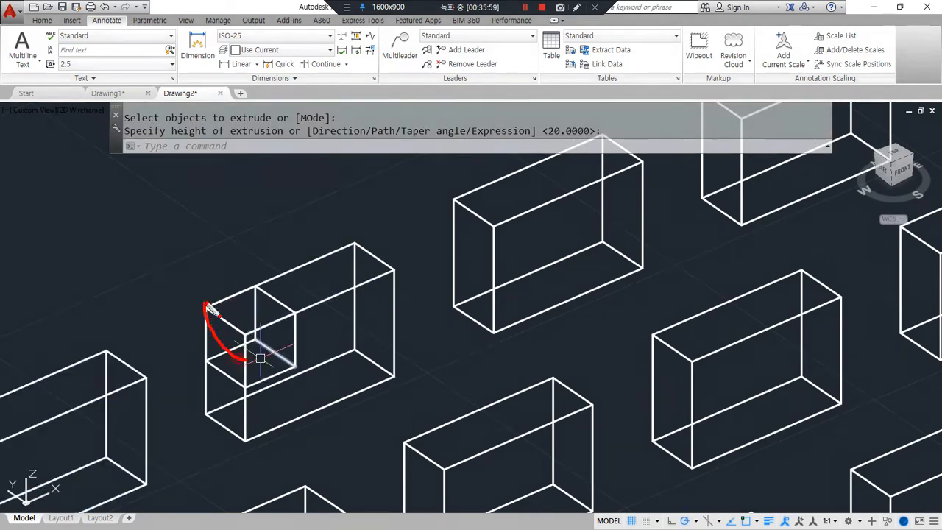
Step: Subtract the corner cube from the second box to leave an L-shaped step
{"action": "type", "text": "su"}
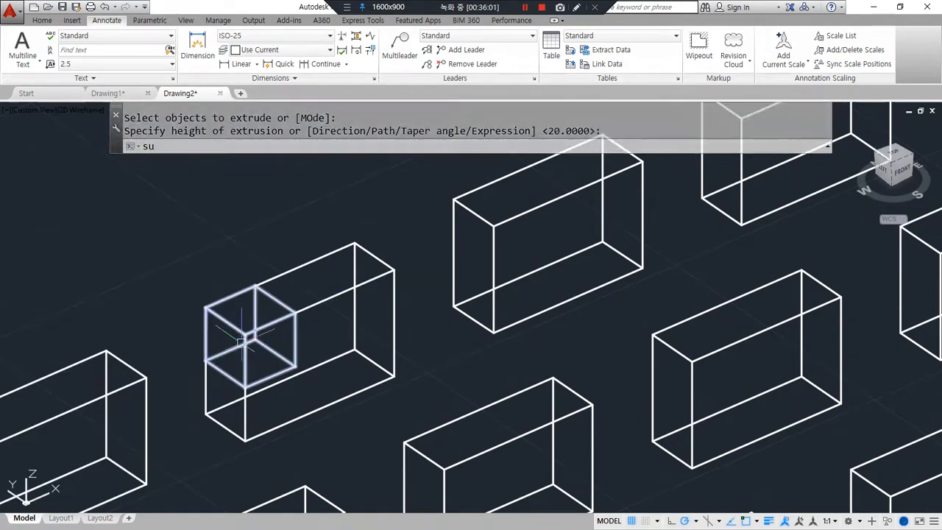
{"action": "key", "text": "Return"}
{"action": "left_click", "coordinate": [336, 297]}
{"action": "key", "text": "Return"}
{"action": "left_click", "coordinate": [302, 361]}
{"action": "key", "text": "Return"}
Step: Draw a 10 by 10 square on the top face of the rear row's third box, starting at its front-left corner
{"action": "middle_click_drag", "start_coordinate": [445, 306], "coordinate": [224, 414]}
{"action": "scroll", "coordinate": [313, 347], "scroll_direction": "up", "scroll_amount": 2}
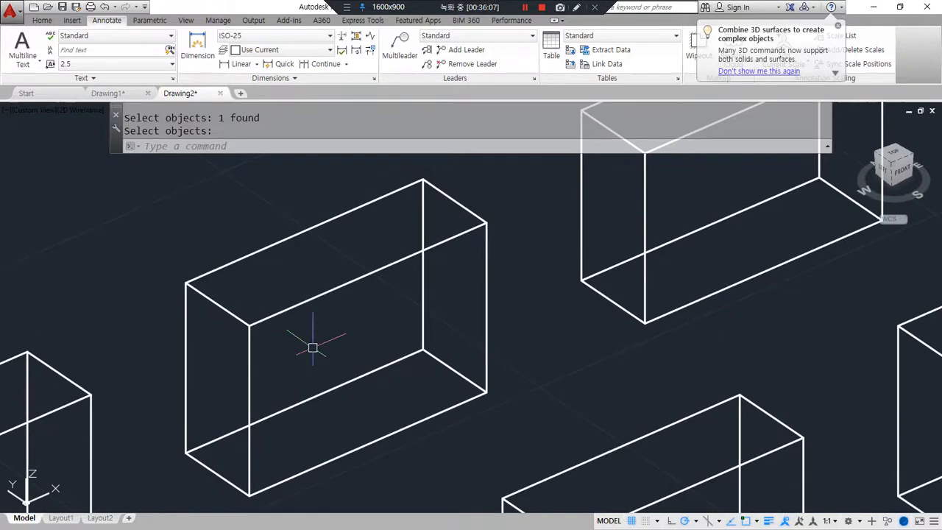
{"action": "type", "text": "rec"}
{"action": "key", "text": "Return"}
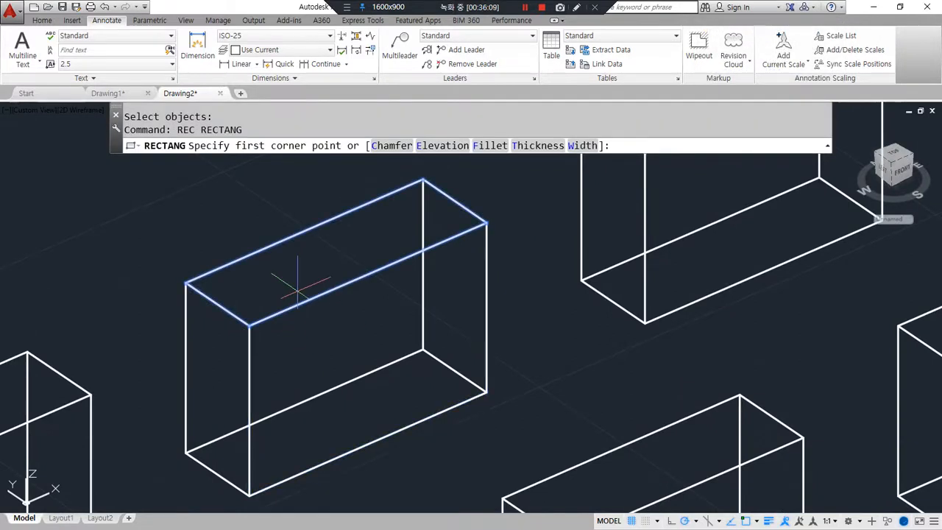
{"action": "left_click", "coordinate": [249, 324]}
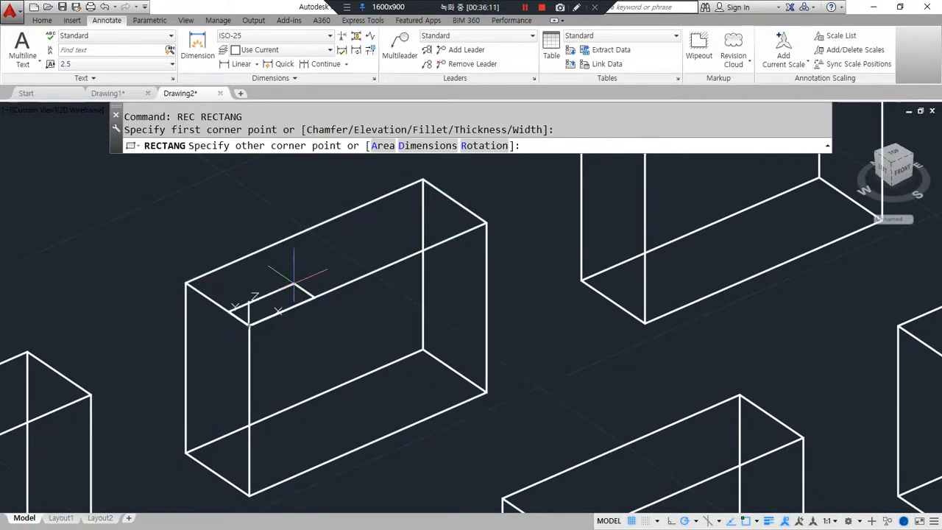
{"action": "type", "text": "@10,10"}
{"action": "key", "text": "Return"}
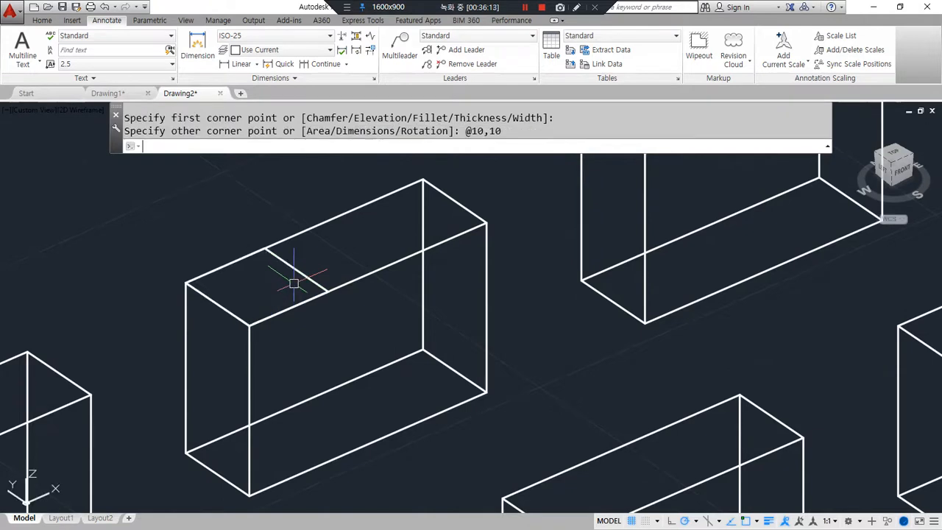
Step: Move the square along the top face, from its front edge's midpoint to the midpoint of the box's front top edge
{"action": "type", "text": "m"}
{"action": "key", "text": "Return"}
{"action": "left_click", "coordinate": [305, 269]}
{"action": "key", "text": "Return"}
{"action": "left_click", "coordinate": [289, 308]}
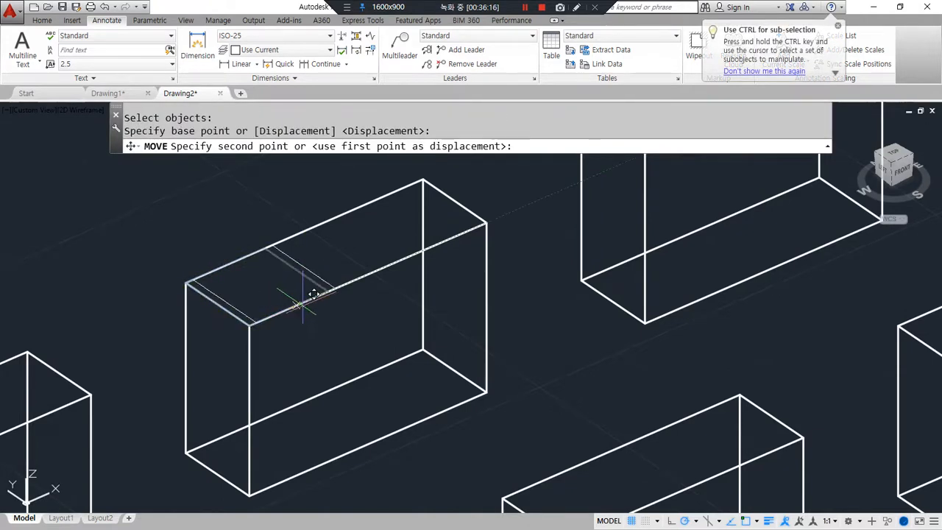
{"action": "left_click", "coordinate": [367, 274]}
Step: Extrude the centred square by -10 down into the third box
{"action": "type", "text": "ext"}
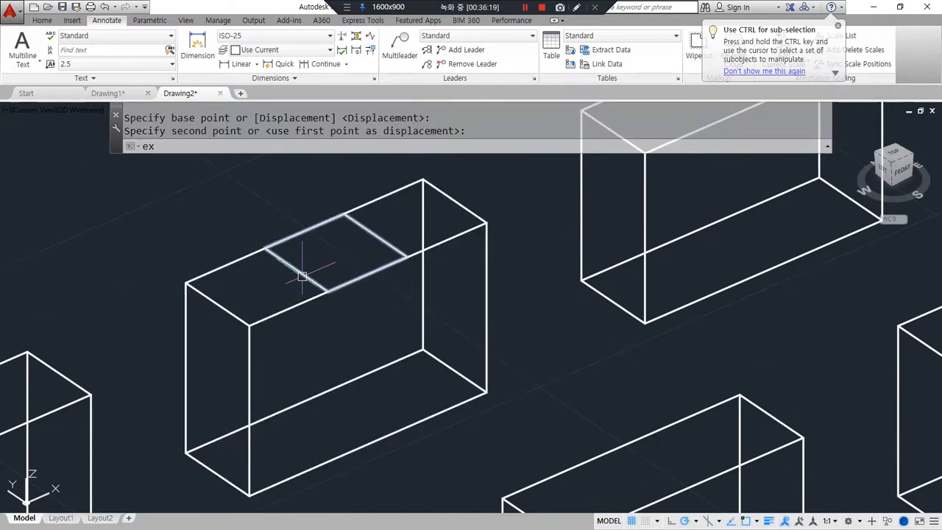
{"action": "key", "text": "Return"}
{"action": "left_click", "coordinate": [301, 273]}
{"action": "key", "text": "Return"}
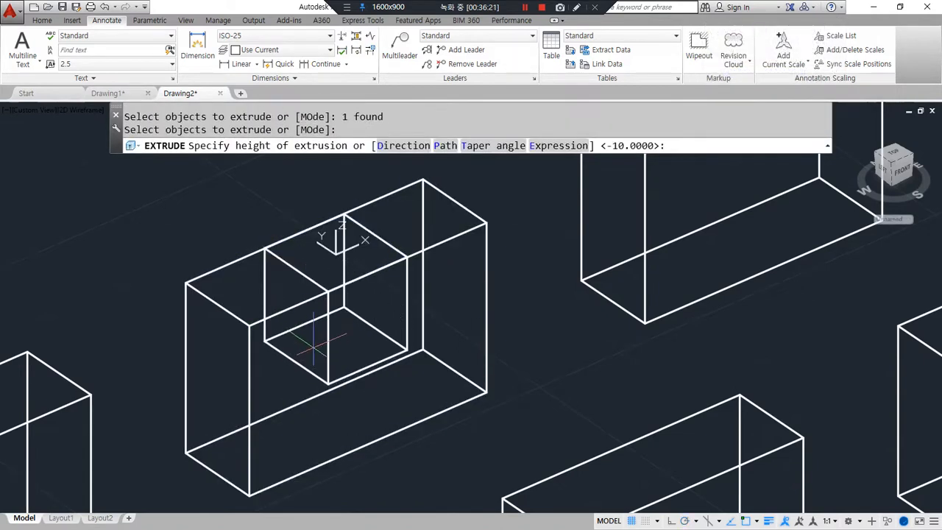
{"action": "key", "text": "Return"}
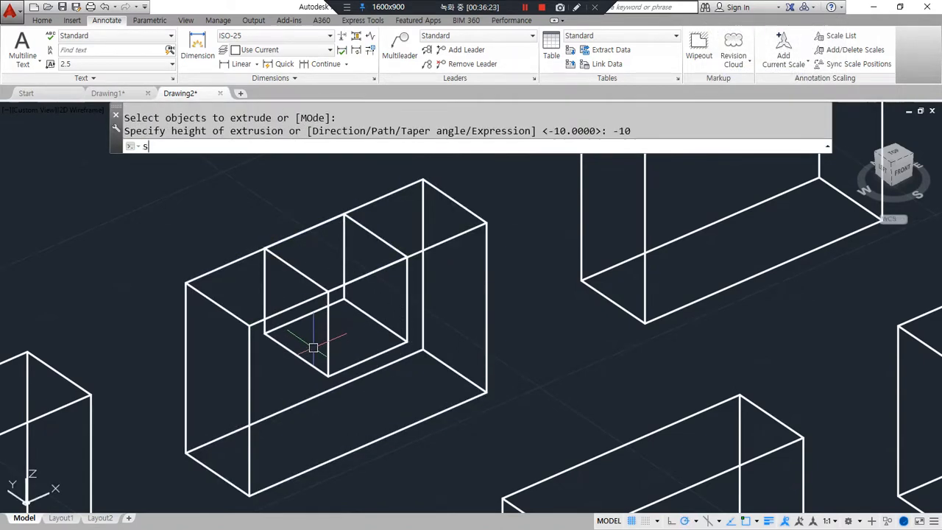
Step: Subtract the central cube from the third box to cut a U-shaped notch
{"action": "type", "text": "su"}
{"action": "key", "text": "Return"}
{"action": "left_click", "coordinate": [448, 245]}
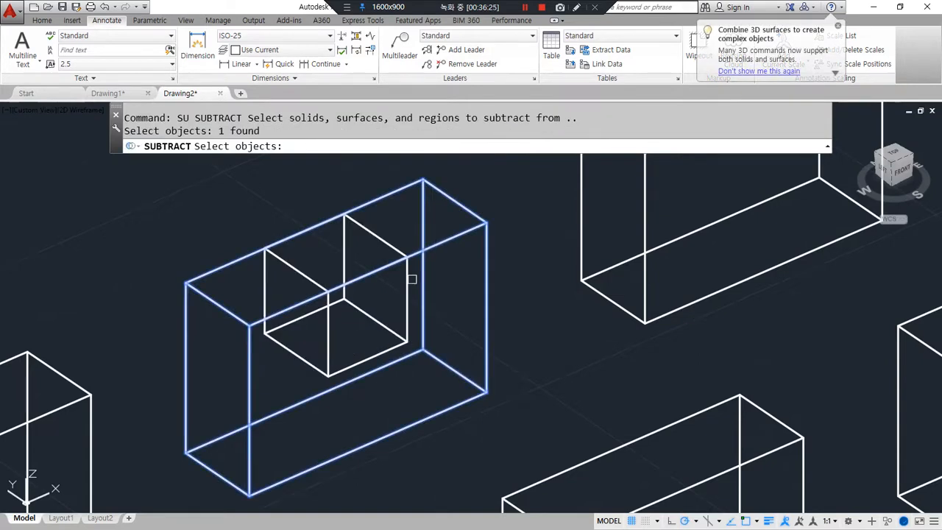
{"action": "key", "text": "Return"}
{"action": "left_click", "coordinate": [406, 287]}
{"action": "key", "text": "Return"}
Step: Draw a 10 by 10 square on the top face of the rear row's fourth box, starting at its front-left corner
{"action": "middle_click_drag", "start_coordinate": [488, 288], "coordinate": [195, 466]}
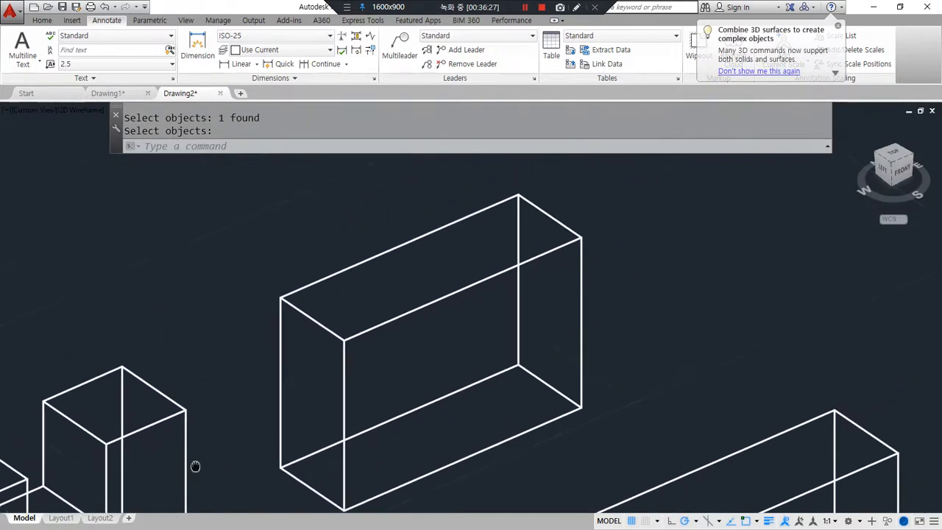
{"action": "type", "text": "rec"}
{"action": "key", "text": "Return"}
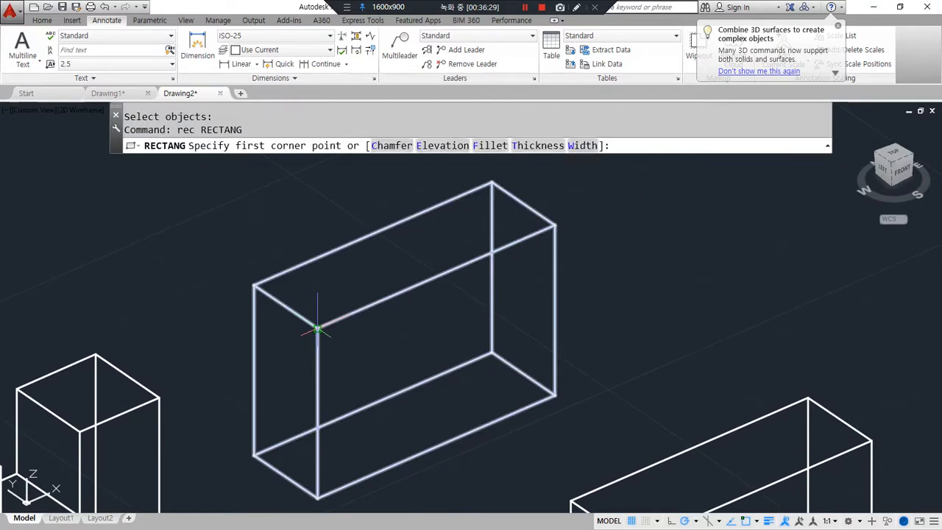
{"action": "left_click", "coordinate": [317, 329]}
{"action": "type", "text": "@10,10"}
{"action": "key", "text": "Return"}
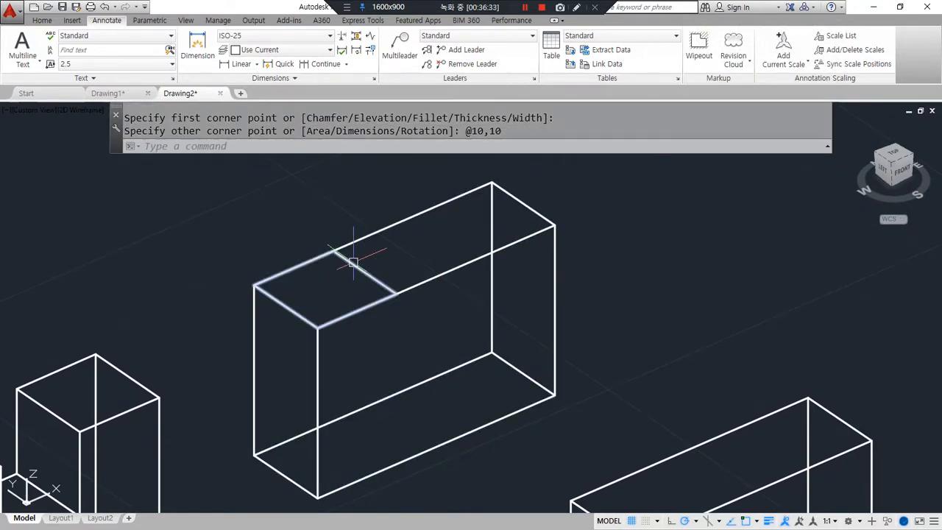
Step: Extrude the square by -10 down into the fourth box
{"action": "type", "text": "ext"}
{"action": "key", "text": "Return"}
{"action": "left_click", "coordinate": [368, 265]}
{"action": "key", "text": "Return"}
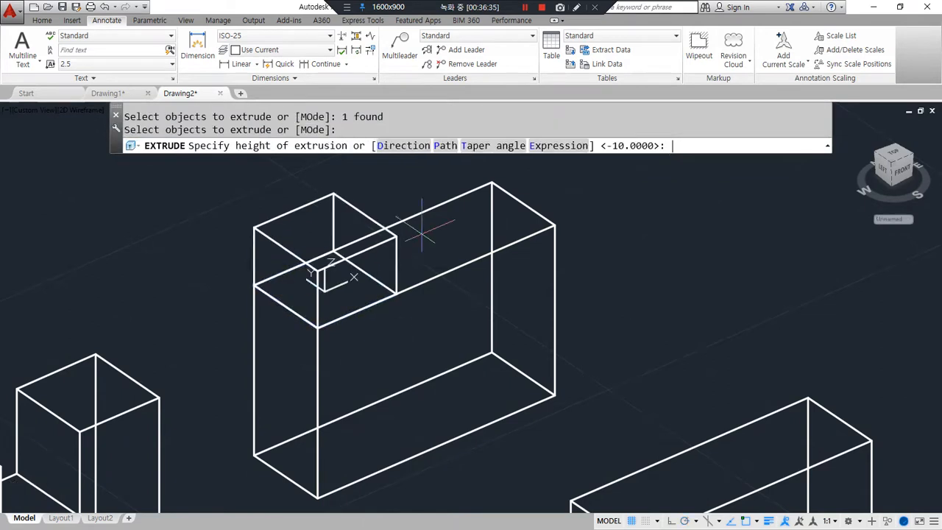
{"action": "type", "text": "-10"}
{"action": "key", "text": "Return"}
Step: Copy the cube to the opposite end of the fourth box, aligned with its front-right top corner
{"action": "type", "text": "cp"}
{"action": "key", "text": "Return"}
{"action": "left_click", "coordinate": [380, 279]}
{"action": "key", "text": "Return"}
{"action": "left_click", "coordinate": [397, 292]}
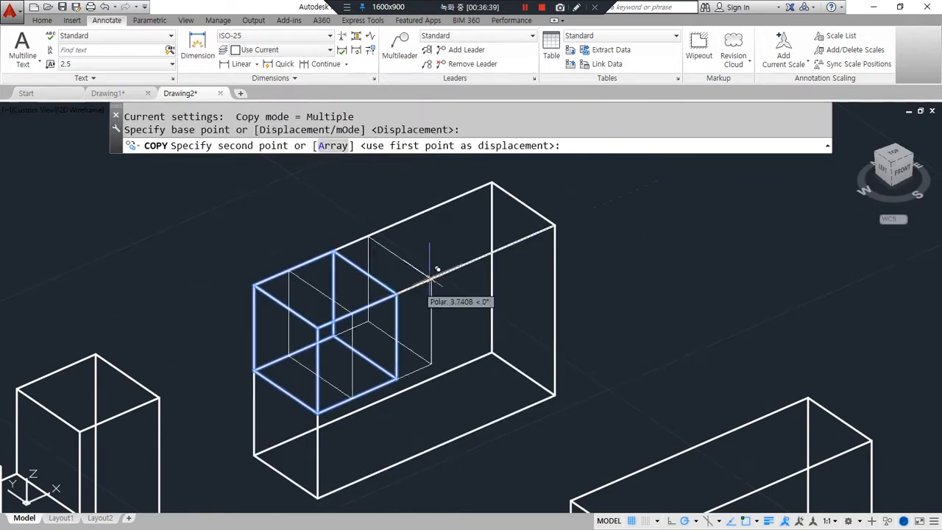
{"action": "left_click", "coordinate": [556, 225]}
{"action": "key", "text": "Return"}
Step: Subtract both end cubes from the fourth box to leave a raised centre block
{"action": "type", "text": "su"}
{"action": "key", "text": "Return"}
{"action": "left_click", "coordinate": [547, 348]}
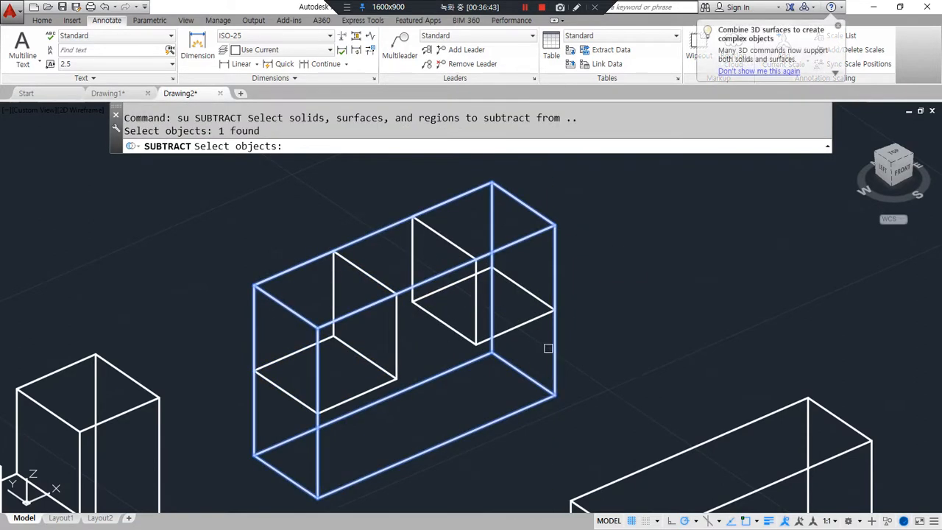
{"action": "key", "text": "Return"}
{"action": "left_click", "coordinate": [459, 335]}
{"action": "left_click", "coordinate": [396, 351]}
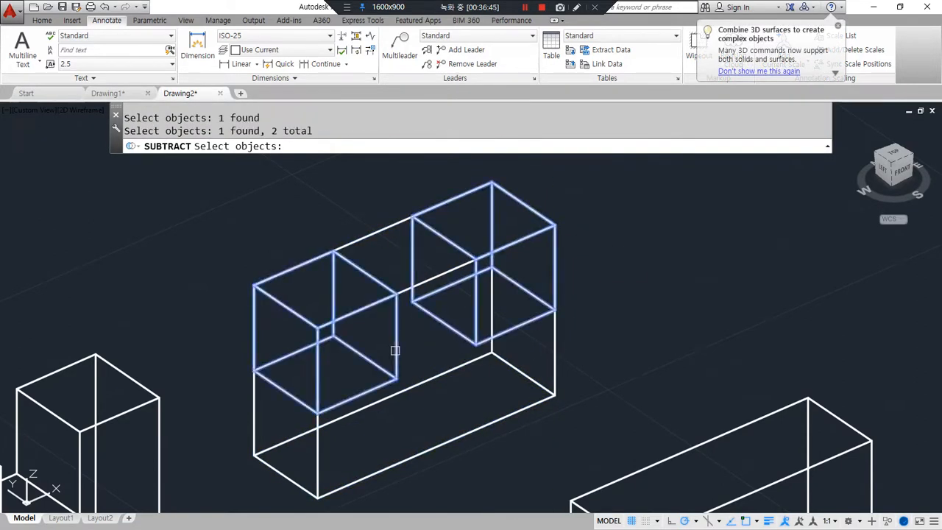
{"action": "key", "text": "Return"}
{"action": "scroll", "coordinate": [299, 343], "scroll_direction": "down", "scroll_amount": 4}
{"action": "middle_click_drag", "start_coordinate": [181, 387], "coordinate": [463, 226]}
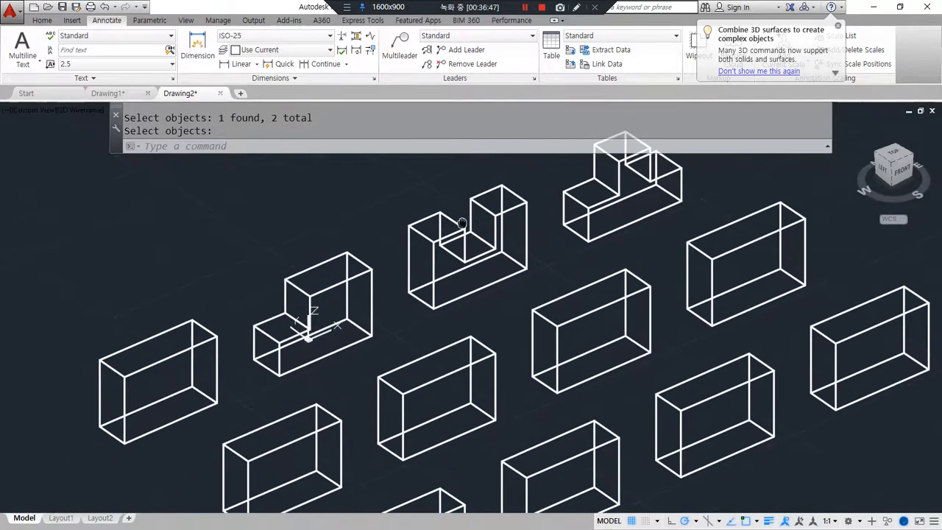
Step: Inspect the cut solids in the Conceptual visual style, and return the display to 2D Wireframe
{"action": "type", "text": "sha"}
{"action": "key", "text": "Return"}
{"action": "type", "text": "c"}
{"action": "key", "text": "Return"}
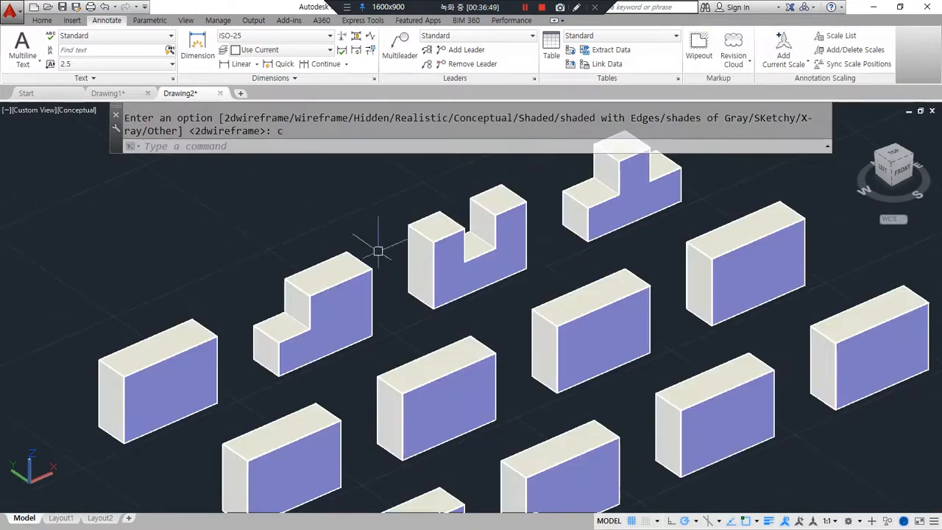
{"action": "middle_click_drag", "start_coordinate": [352, 187], "coordinate": [392, 275]}
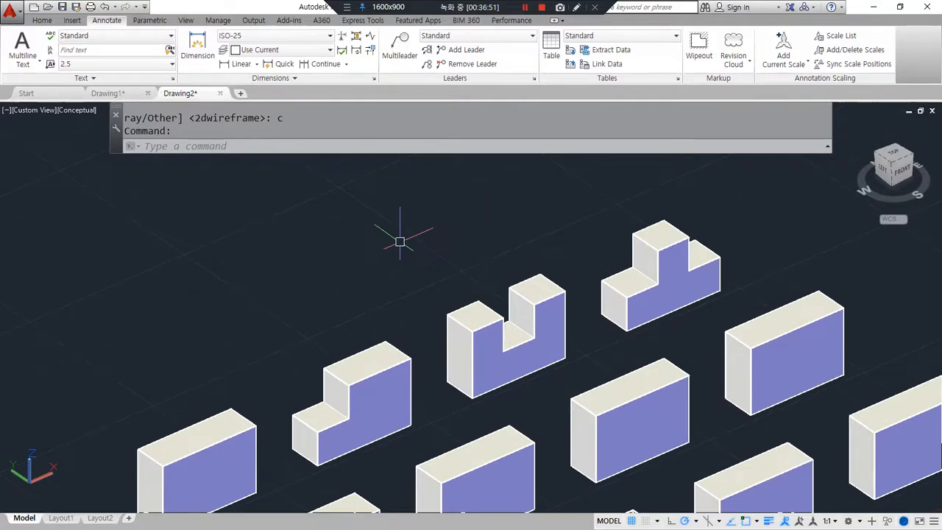
{"action": "key", "text": "Escape"}
{"action": "type", "text": "sha"}
{"action": "key", "text": "Return"}
{"action": "type", "text": "2d"}
{"action": "key", "text": "Return"}
Step: Draw a 10 by 10 square on the front face of the middle row's first box, starting at its lower-left corner
{"action": "middle_click_drag", "start_coordinate": [406, 247], "coordinate": [419, 81]}
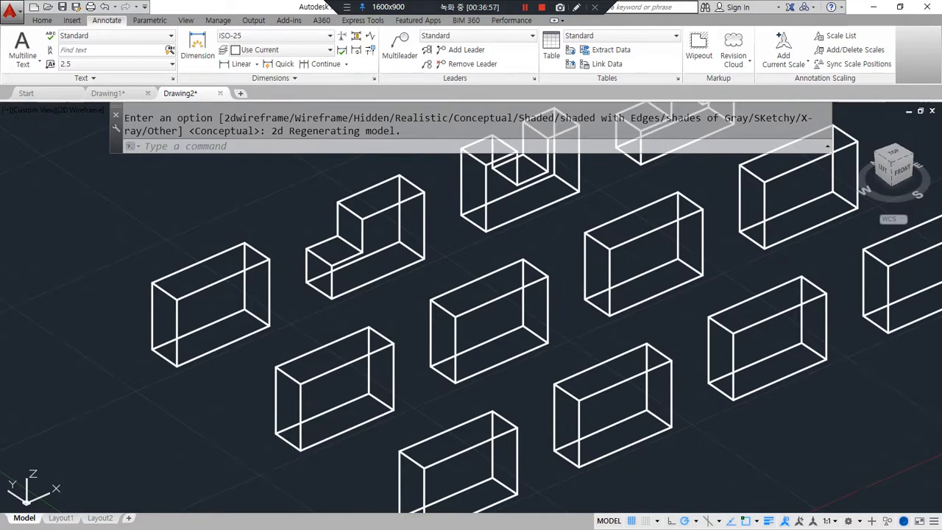
{"action": "scroll", "coordinate": [320, 435], "scroll_direction": "up", "scroll_amount": 5}
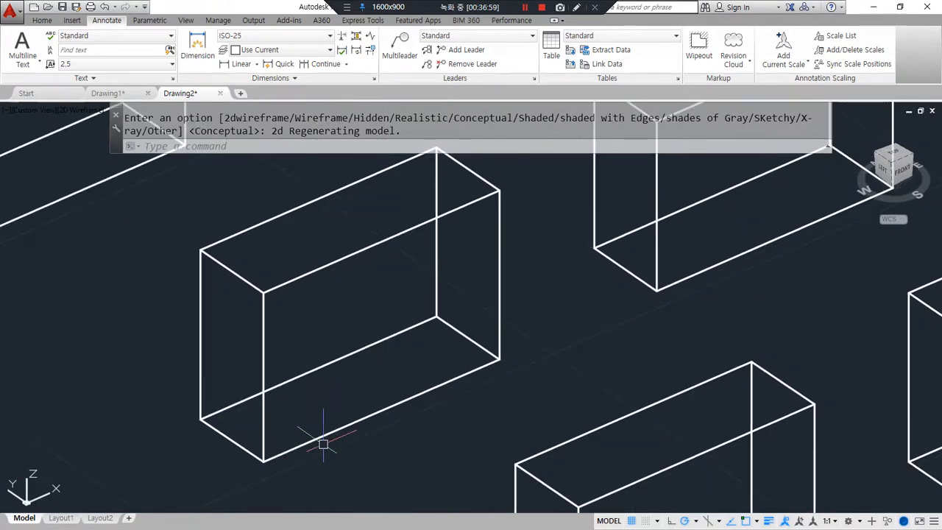
{"action": "type", "text": "rec"}
{"action": "key", "text": "Return"}
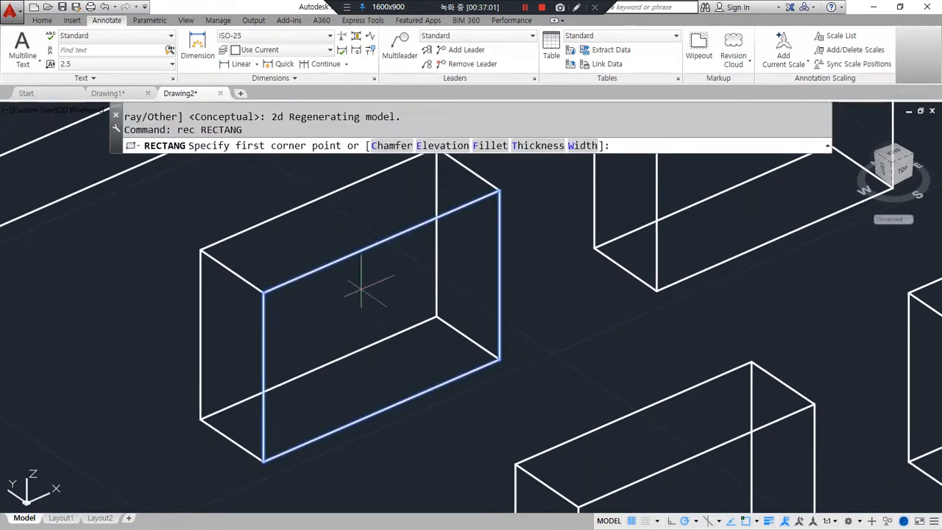
{"action": "left_click", "coordinate": [263, 460]}
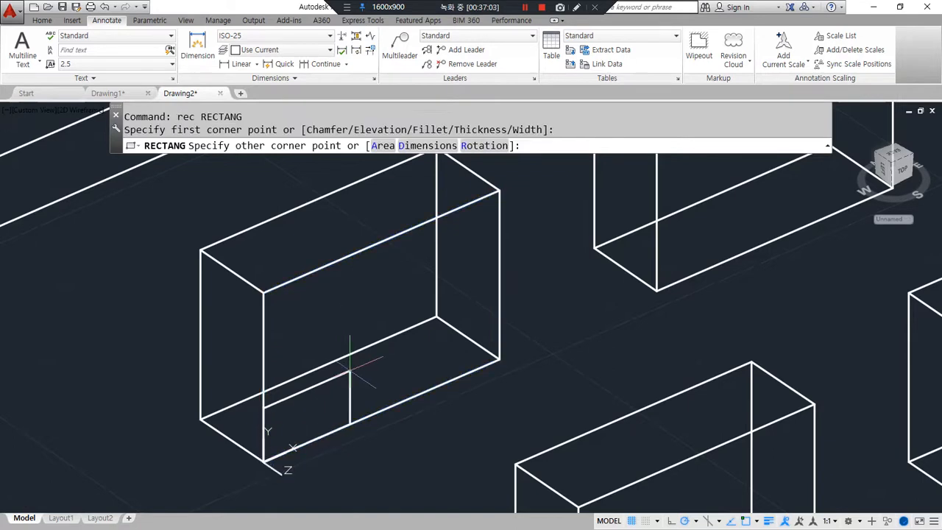
{"action": "type", "text": "@10,10"}
{"action": "key", "text": "Return"}
Step: Draw a vertical helper line between the front face's top and bottom edge midpoints, and a horizontal line between the square's side midpoints
{"action": "type", "text": "l"}
{"action": "key", "text": "Return"}
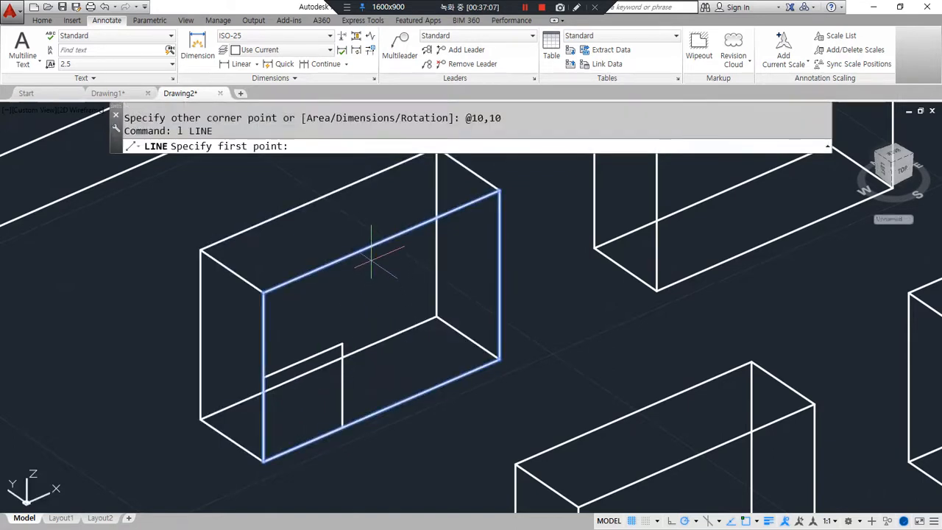
{"action": "left_click", "coordinate": [382, 241]}
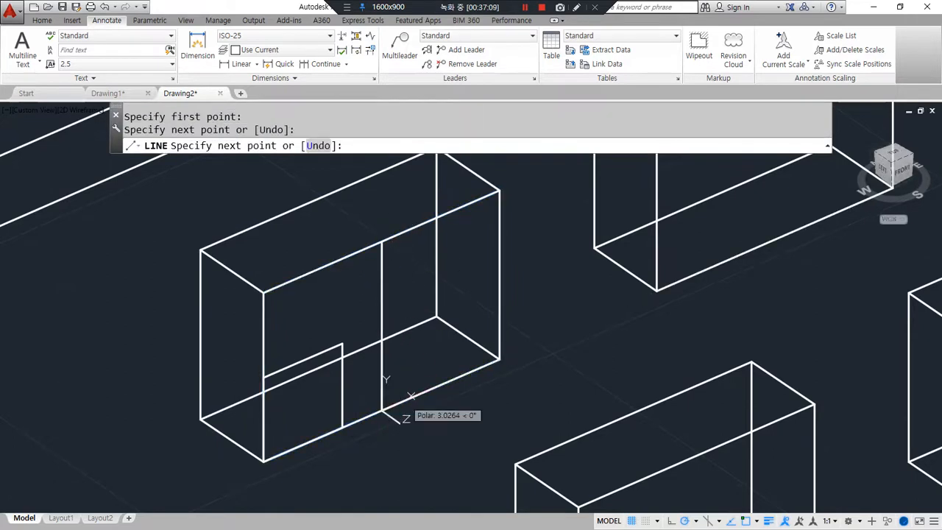
{"action": "key", "text": "Return"}
{"action": "key", "text": "Return"}
{"action": "left_click", "coordinate": [342, 385]}
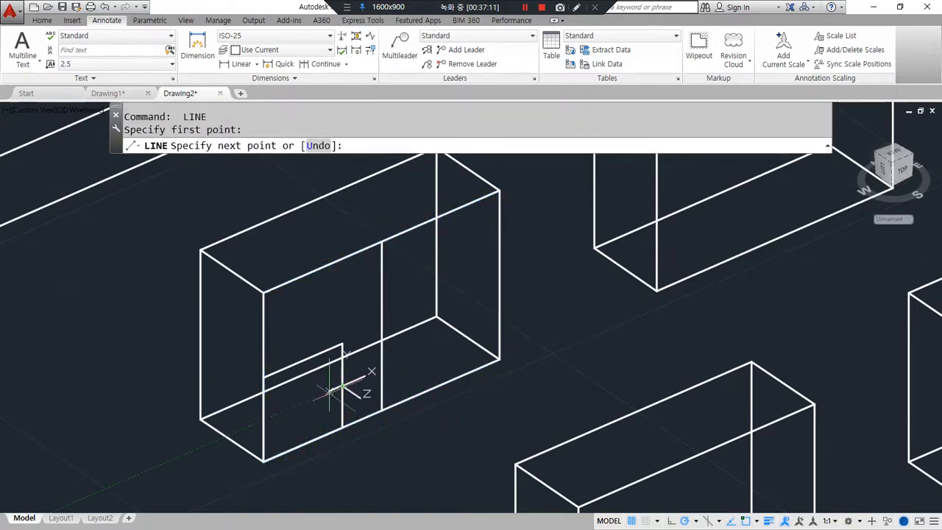
{"action": "left_click", "coordinate": [264, 418]}
{"action": "key", "text": "Return"}
Step: Move the square and its midline by the midline's midpoint onto the vertical line's midpoint, and delete both helper lines
{"action": "type", "text": "m"}
{"action": "key", "text": "Return"}
{"action": "left_click", "coordinate": [346, 391]}
{"action": "left_click", "coordinate": [311, 393]}
{"action": "key", "text": "Return"}
{"action": "left_click", "coordinate": [303, 401]}
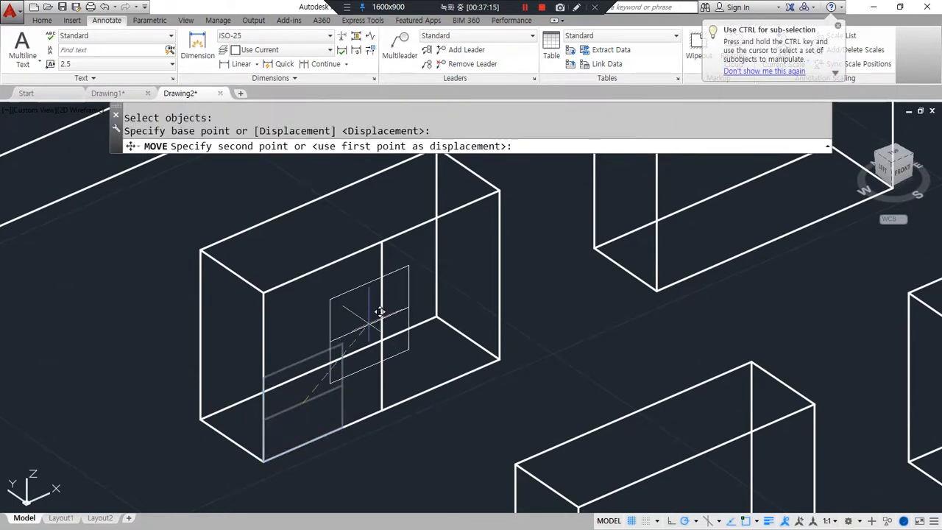
{"action": "left_click", "coordinate": [381, 325]}
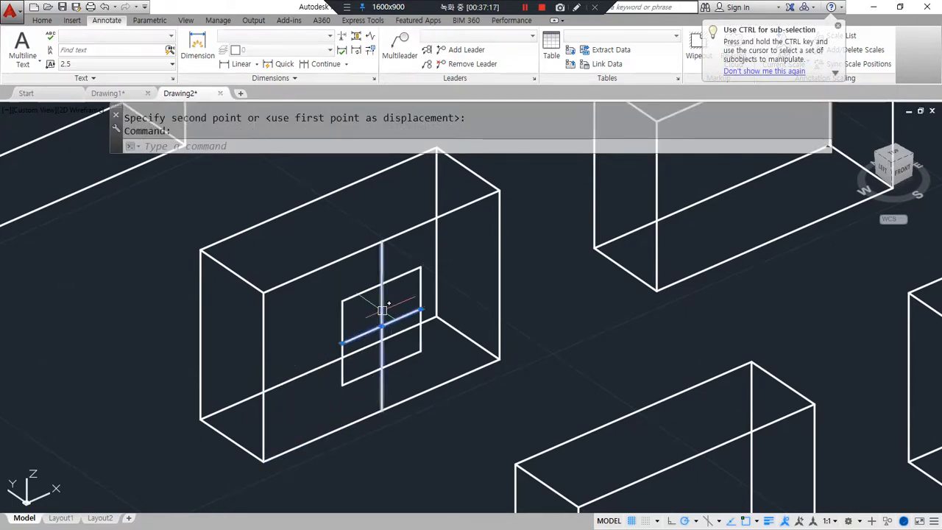
Step: Extrude the centred square by -10 through the middle row's first box
{"action": "type", "text": "ext"}
{"action": "key", "text": "Return"}
{"action": "left_click", "coordinate": [354, 317]}
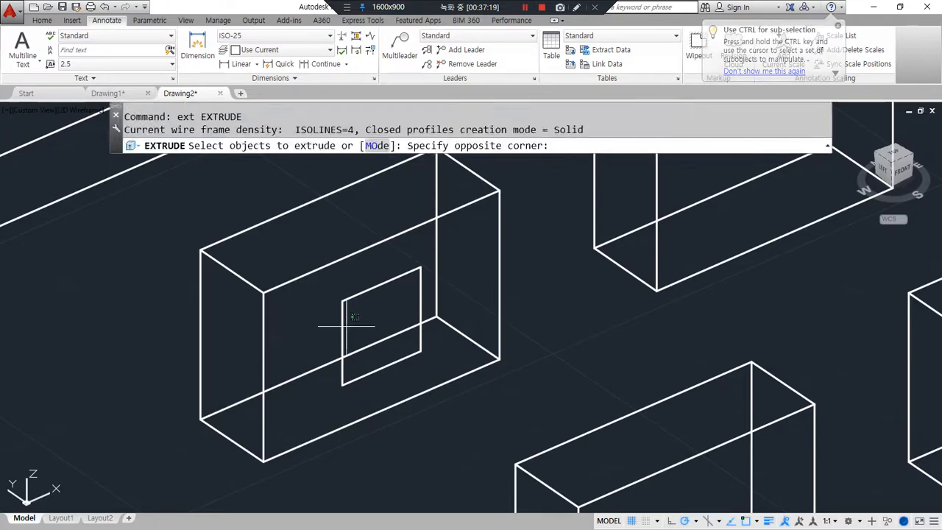
{"action": "left_click", "coordinate": [339, 332]}
{"action": "key", "text": "Return"}
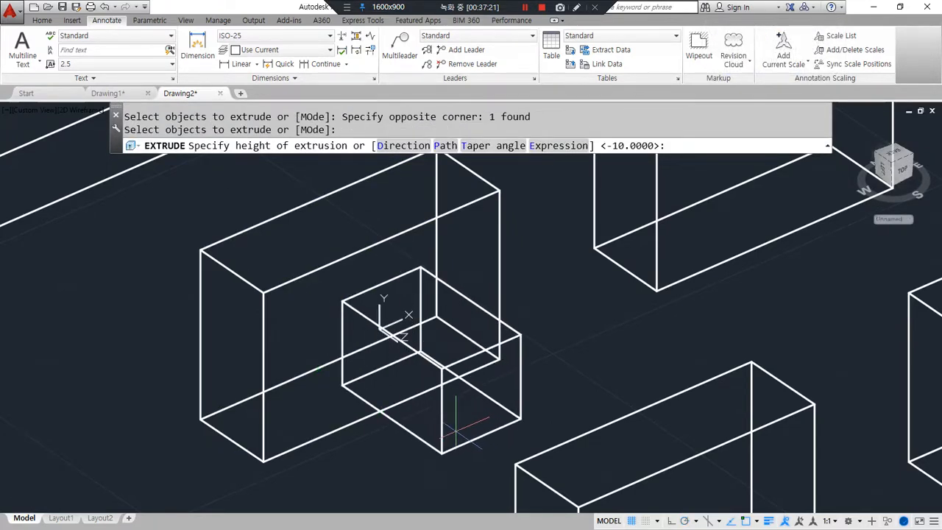
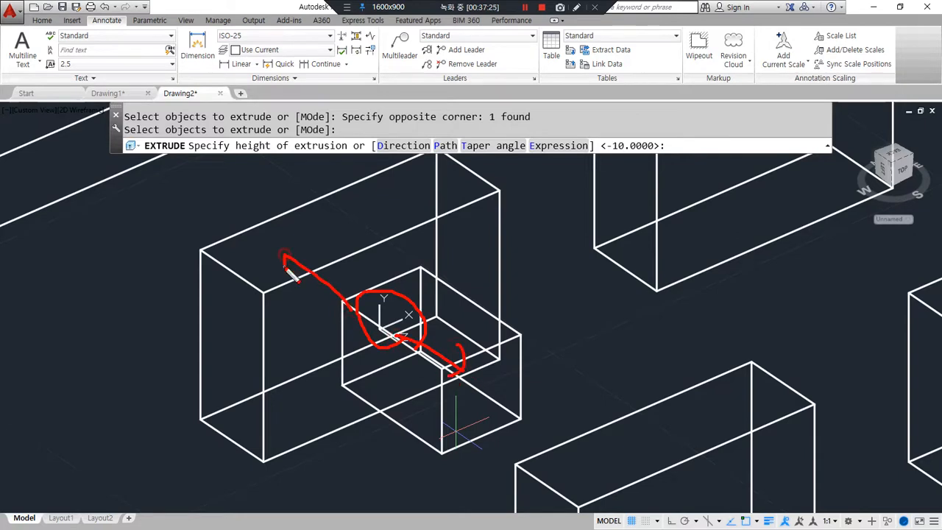
{"action": "key", "text": "Escape"}
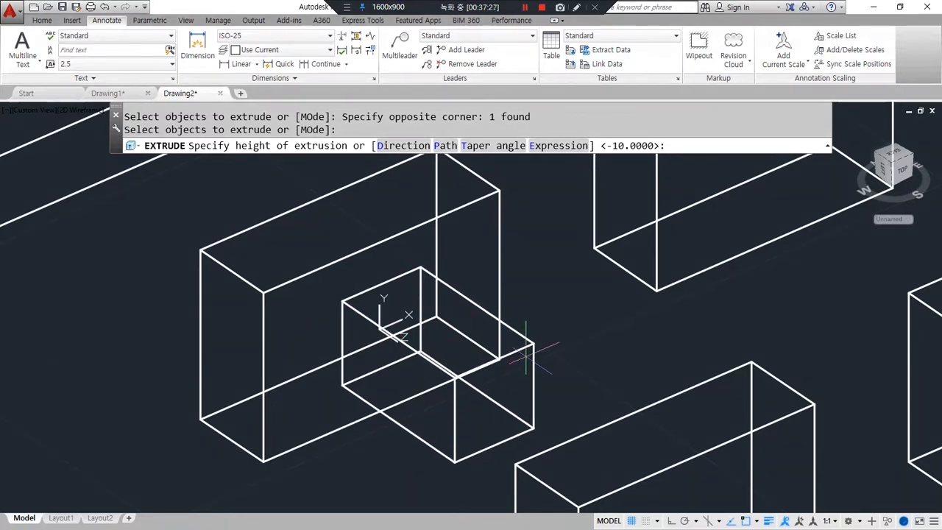
{"action": "type", "text": "-10"}
{"action": "key", "text": "Return"}
Step: Subtract the extruded cube from the middle row's first box to leave a square through hole
{"action": "type", "text": "s"}
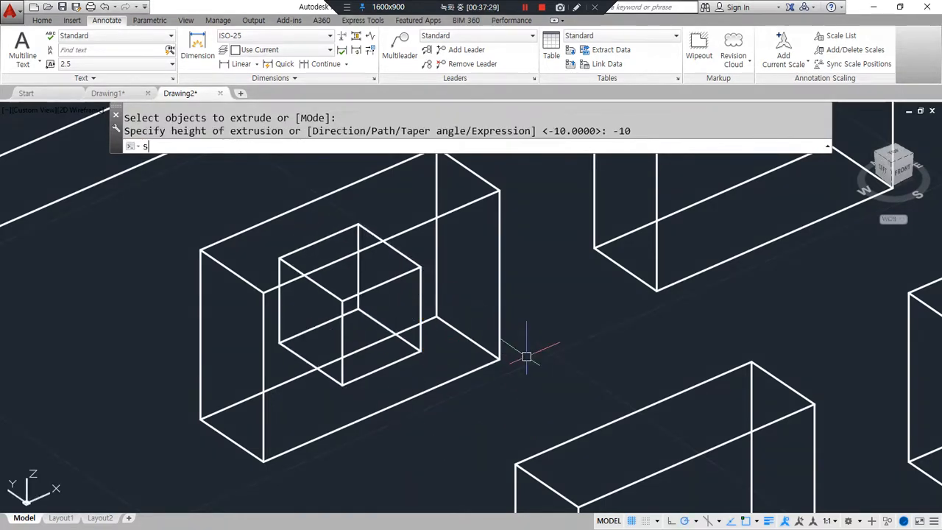
{"action": "type", "text": "u"}
{"action": "key", "text": "Return"}
{"action": "left_click", "coordinate": [444, 212]}
{"action": "key", "text": "Return"}
{"action": "left_click", "coordinate": [414, 267]}
{"action": "key", "text": "Return"}
Step: Draw a closed triangle on the second box's front face through the top edge midpoint, left edge midpoint and top-left corner
{"action": "middle_click_drag", "start_coordinate": [427, 390], "coordinate": [177, 448]}
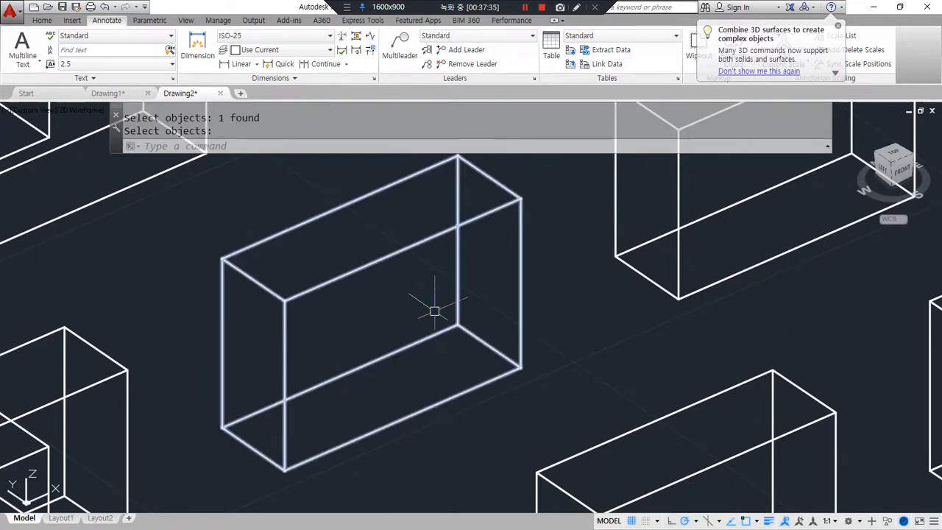
{"action": "left_click_drag", "start_coordinate": [396, 257], "coordinate": [325, 359]}
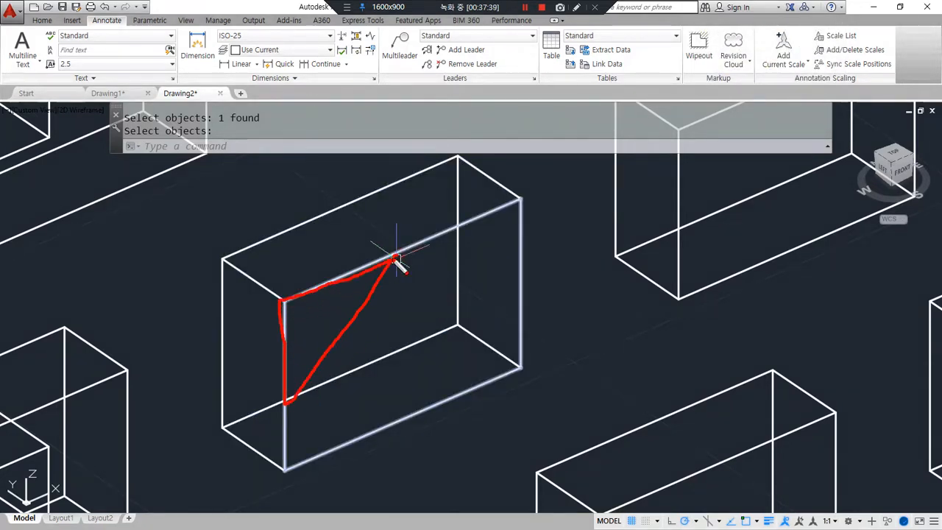
{"action": "type", "text": "l"}
{"action": "key", "text": "Return"}
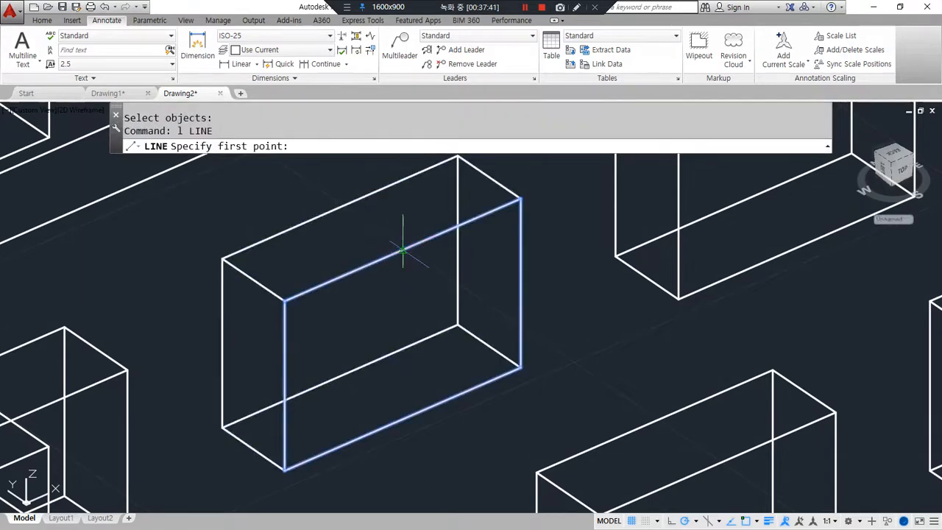
{"action": "left_click", "coordinate": [402, 251]}
{"action": "left_click", "coordinate": [285, 384]}
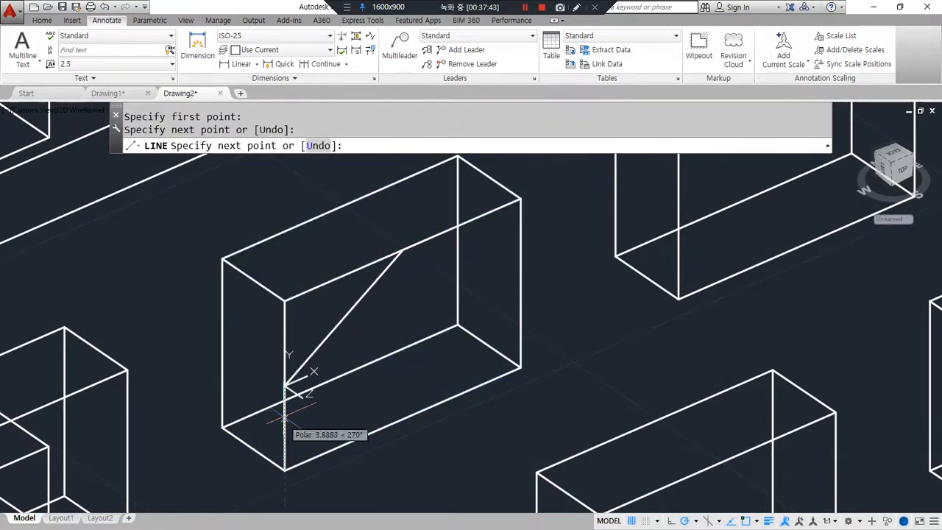
{"action": "left_click", "coordinate": [285, 301]}
{"action": "type", "text": "c"}
{"action": "key", "text": "Return"}
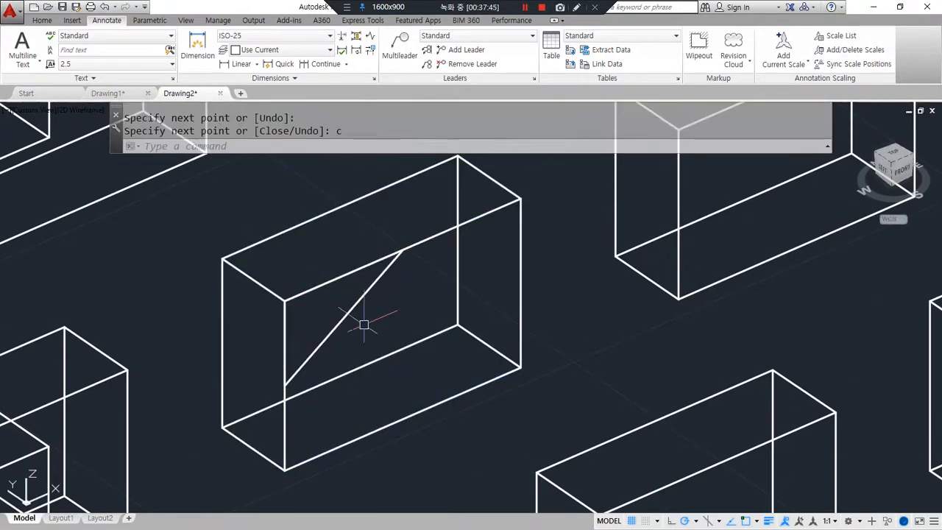
Step: Join the triangle's three lines into a single closed profile
{"action": "left_click", "coordinate": [347, 312]}
{"action": "left_click", "coordinate": [333, 277]}
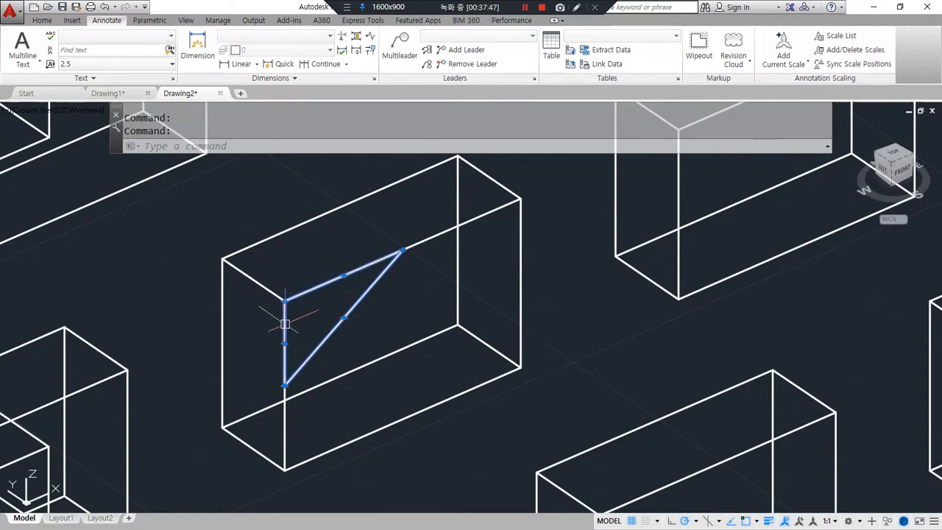
{"action": "type", "text": "j"}
{"action": "key", "text": "Return"}
{"action": "left_click", "coordinate": [338, 327]}
{"action": "key", "text": "Escape"}
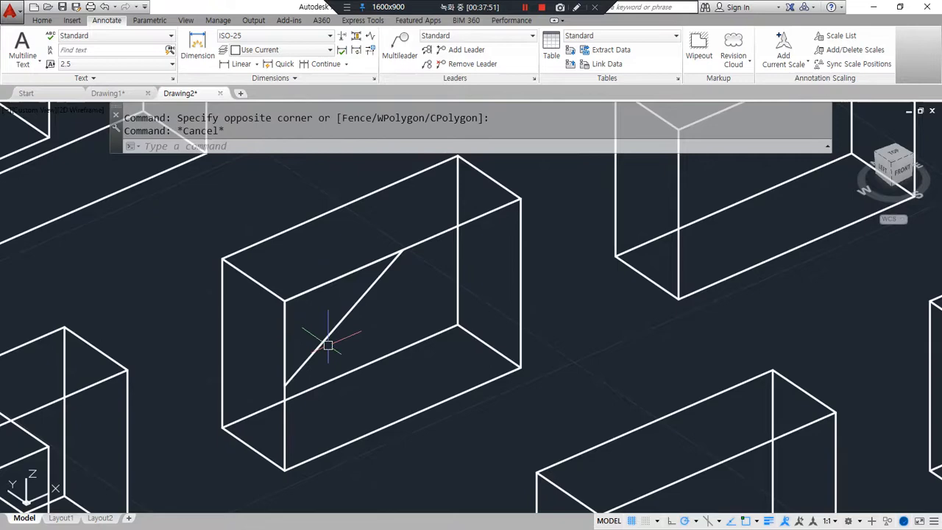
Step: Extrude the triangle backward through the middle row's second box to its rear top-left corner
{"action": "type", "text": "ext"}
{"action": "key", "text": "Return"}
{"action": "left_click", "coordinate": [331, 339]}
{"action": "key", "text": "Return"}
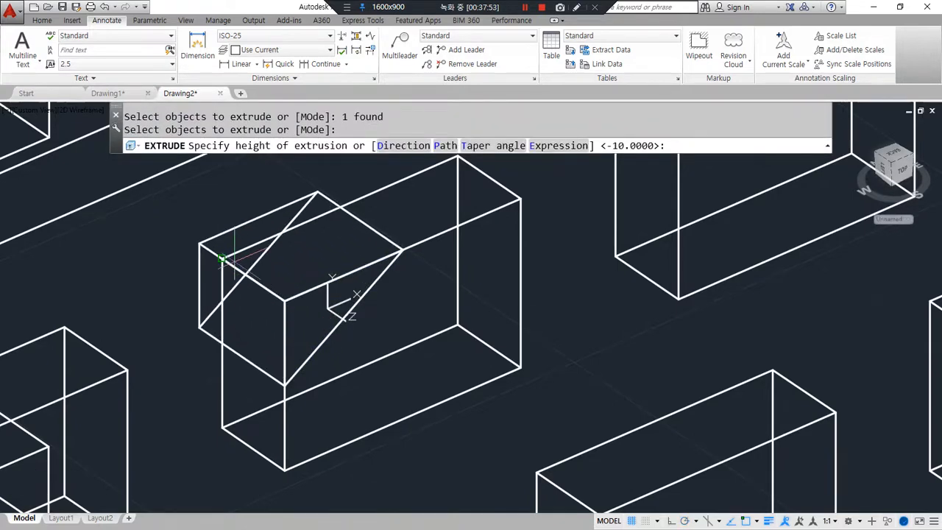
Step: Subtract the triangular prism from the middle row's second box to leave a sloped end
{"action": "type", "text": "su"}
{"action": "key", "text": "Return"}
{"action": "left_click", "coordinate": [409, 246]}
{"action": "key", "text": "Return"}
{"action": "left_click", "coordinate": [377, 281]}
{"action": "key", "text": "Return"}
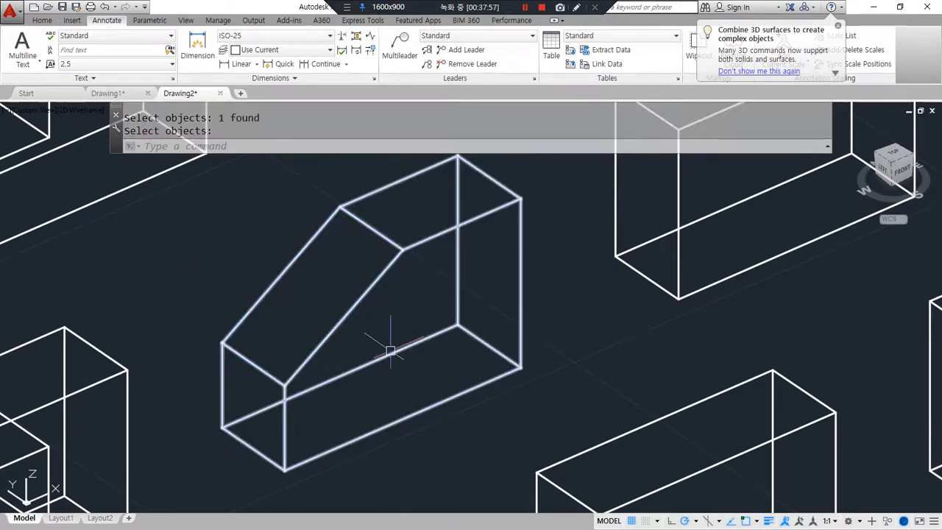
{"action": "mouse_move", "coordinate": [494, 280]}
{"action": "middle_mouse_down"}
{"action": "mouse_move", "coordinate": [176, 471]}
{"action": "mouse_move", "coordinate": [110, 471]}
{"action": "middle_mouse_up"}
{"action": "mouse_move", "coordinate": [445, 486]}
{"action": "left_mouse_down"}
{"action": "mouse_move", "coordinate": [222, 298]}
{"action": "mouse_move", "coordinate": [605, 243]}
{"action": "mouse_move", "coordinate": [455, 443]}
{"action": "left_mouse_up"}
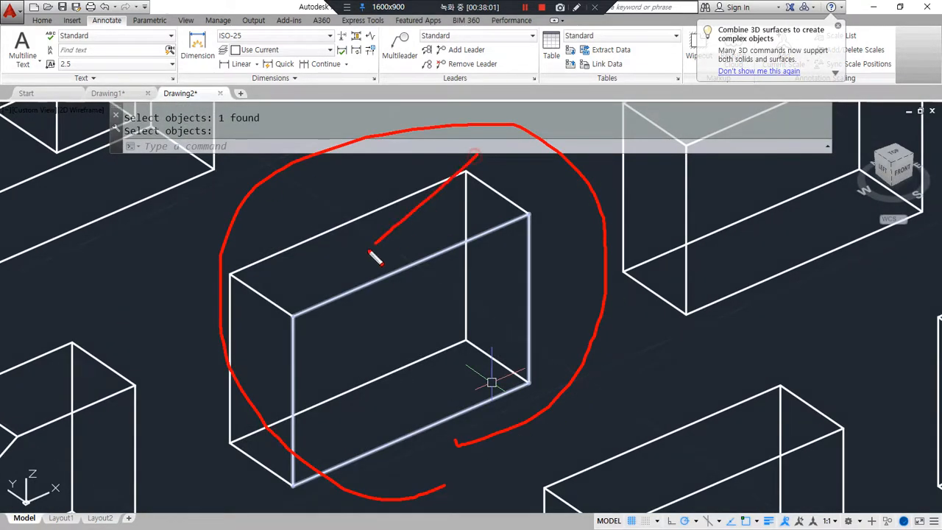
{"action": "left_click_drag", "start_coordinate": [520, 340], "coordinate": [476, 164]}
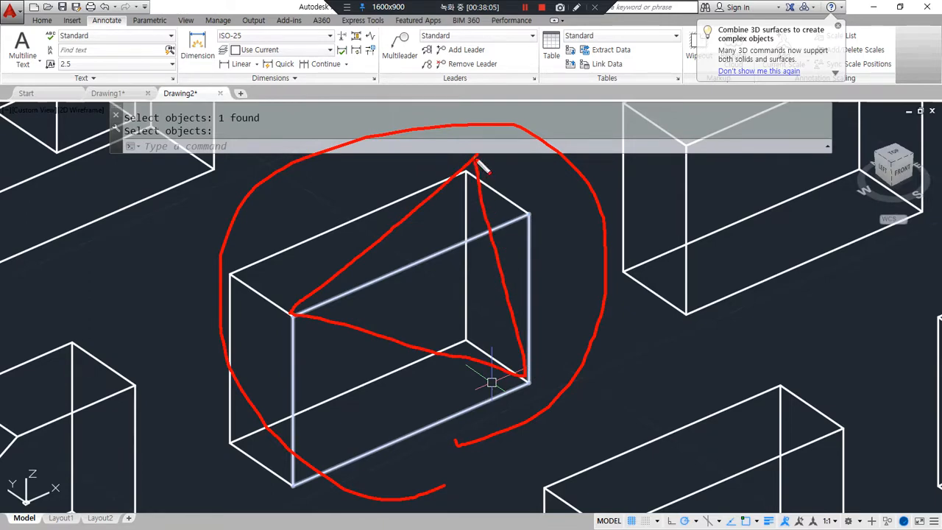
{"action": "key", "text": "Escape"}
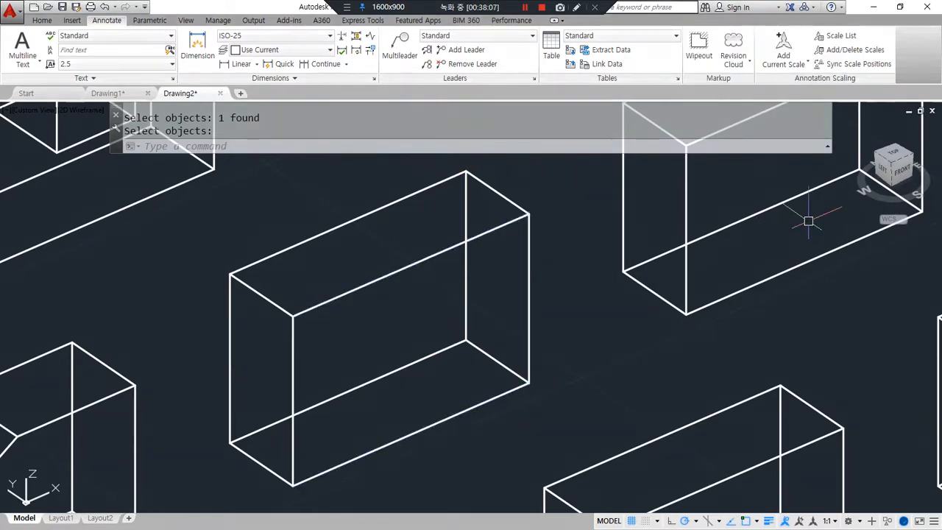
Step: Draw a 10 by 10 square in the front plane of the middle row's fourth box, upward from its top-left corner
{"action": "middle_click_drag", "start_coordinate": [791, 229], "coordinate": [402, 380]}
{"action": "type", "text": "rec"}
{"action": "key", "text": "Return"}
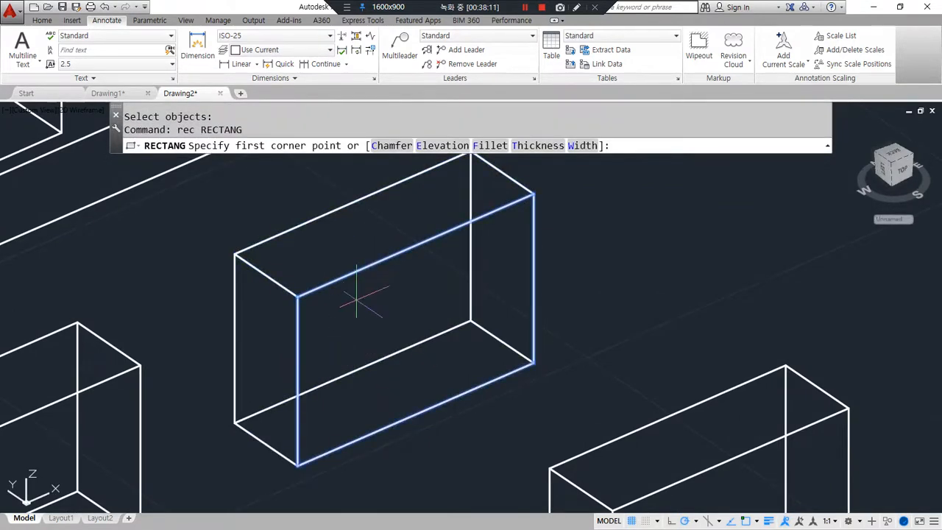
{"action": "left_click", "coordinate": [297, 297]}
{"action": "type", "text": "@10,10"}
{"action": "key", "text": "Return"}
Step: Move the square by its top edge midpoint onto the midpoint of the fourth box's top front edge
{"action": "type", "text": "m"}
{"action": "key", "text": "Return"}
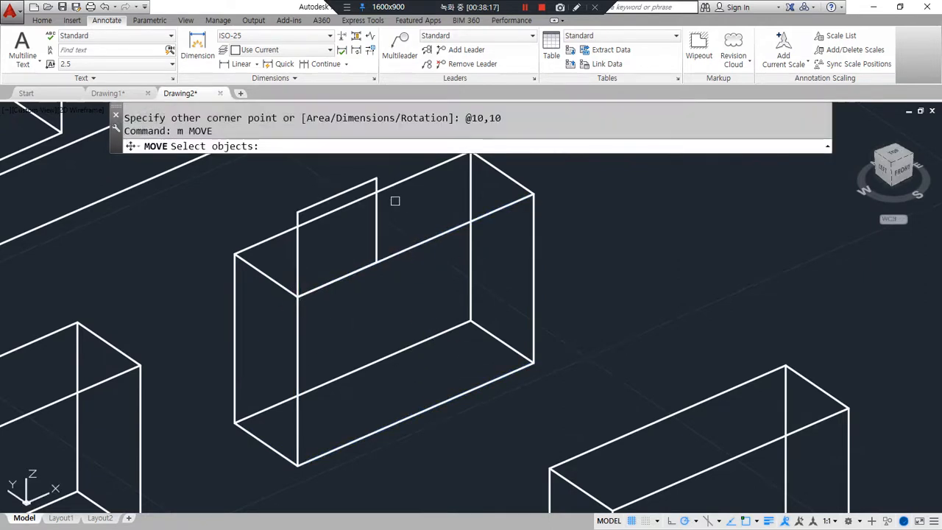
{"action": "left_click", "coordinate": [353, 179]}
{"action": "key", "text": "Return"}
{"action": "left_click", "coordinate": [337, 195]}
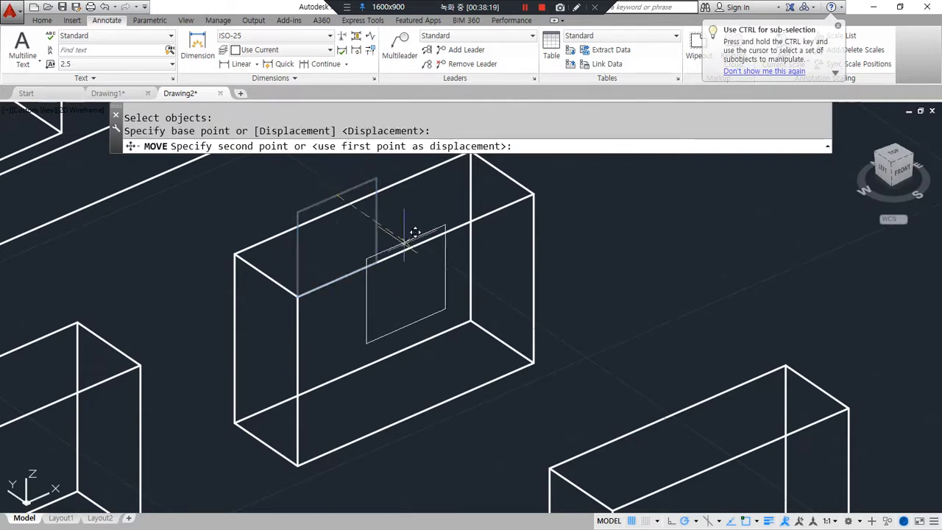
{"action": "left_click", "coordinate": [452, 221]}
Step: Extrude the square by -5 into the middle row's fourth box
{"action": "type", "text": "ext"}
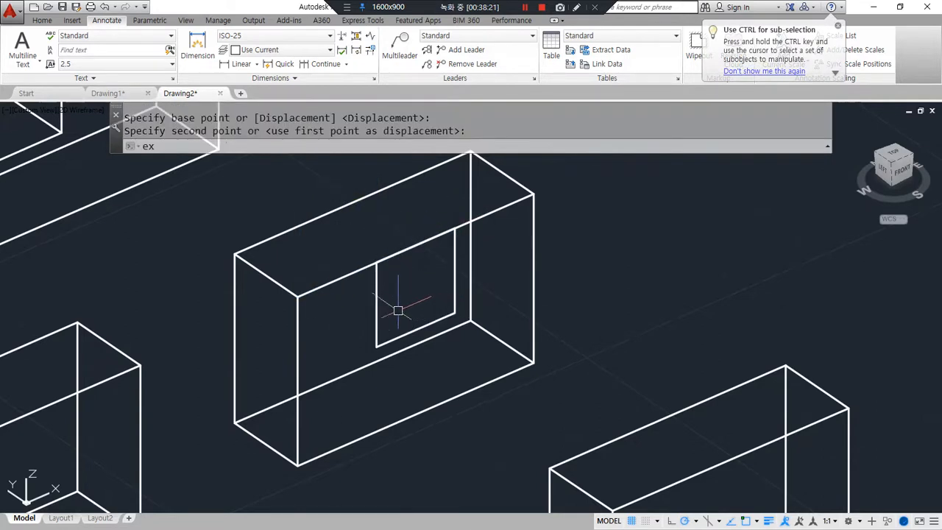
{"action": "key", "text": "Return"}
{"action": "left_click", "coordinate": [377, 309]}
{"action": "key", "text": "Return"}
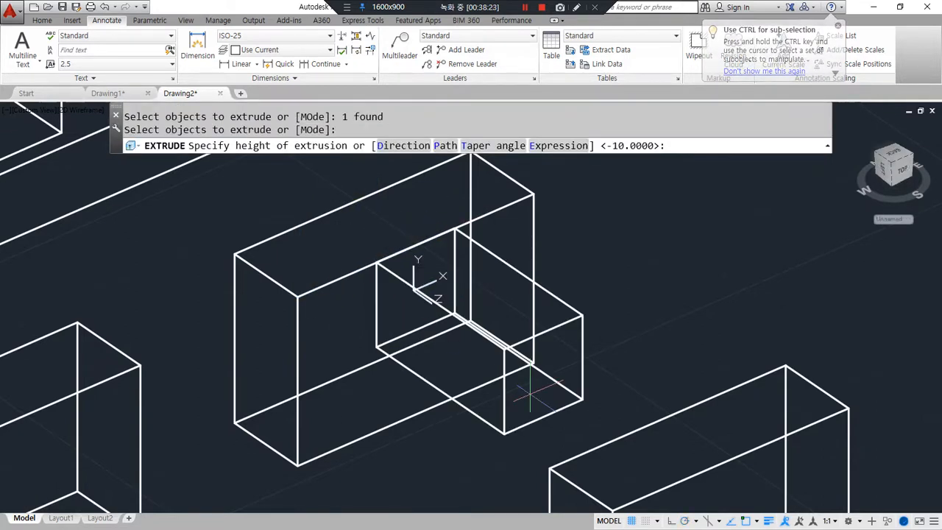
{"action": "type", "text": "-5"}
{"action": "key", "text": "Return"}
Step: Subtract the small block from the middle row's fourth box to leave a notch in its top front edge
{"action": "type", "text": "s"}
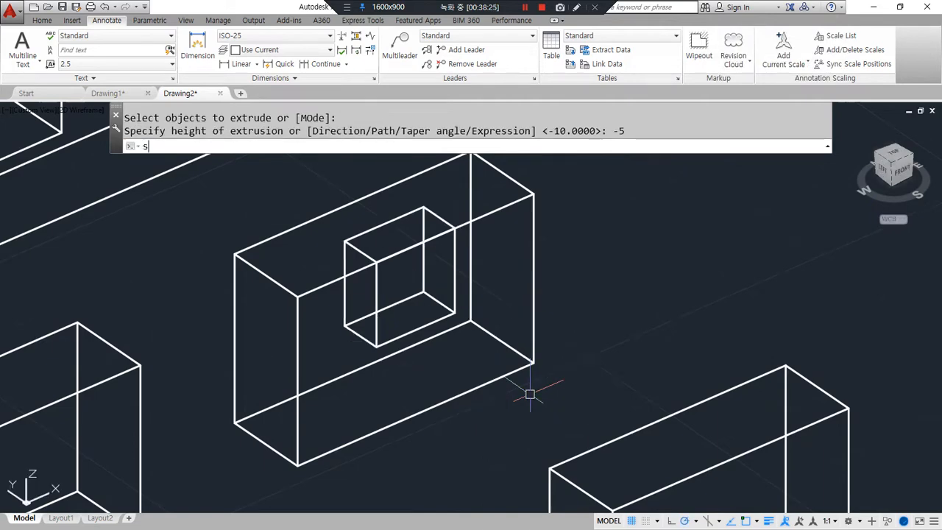
{"action": "type", "text": "u"}
{"action": "key", "text": "Return"}
{"action": "left_click", "coordinate": [491, 213]}
{"action": "key", "text": "Return"}
{"action": "left_click", "coordinate": [454, 217]}
{"action": "key", "text": "Return"}
{"action": "scroll", "coordinate": [486, 309], "scroll_direction": "down", "scroll_amount": 5}
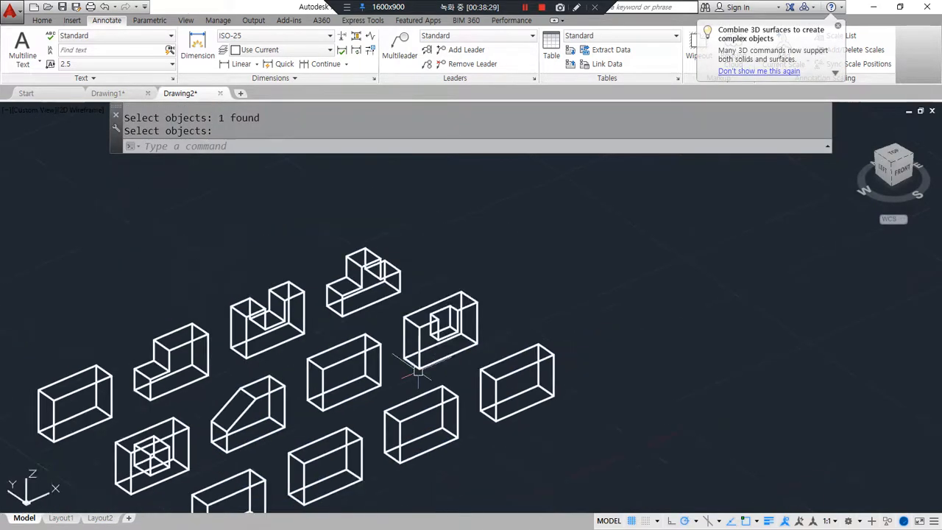
{"action": "middle_click_drag", "start_coordinate": [417, 372], "coordinate": [469, 302]}
{"action": "left_click_drag", "start_coordinate": [186, 428], "coordinate": [346, 361]}
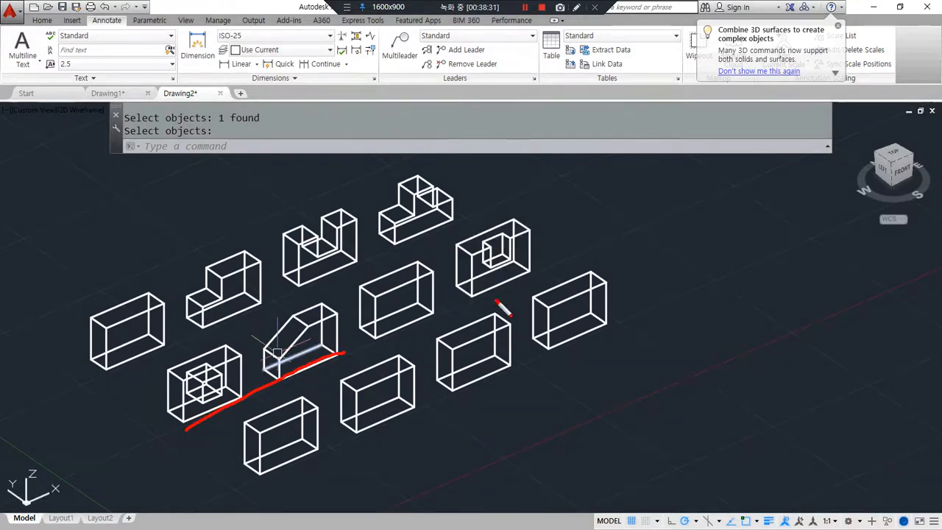
{"action": "key", "text": "Escape"}
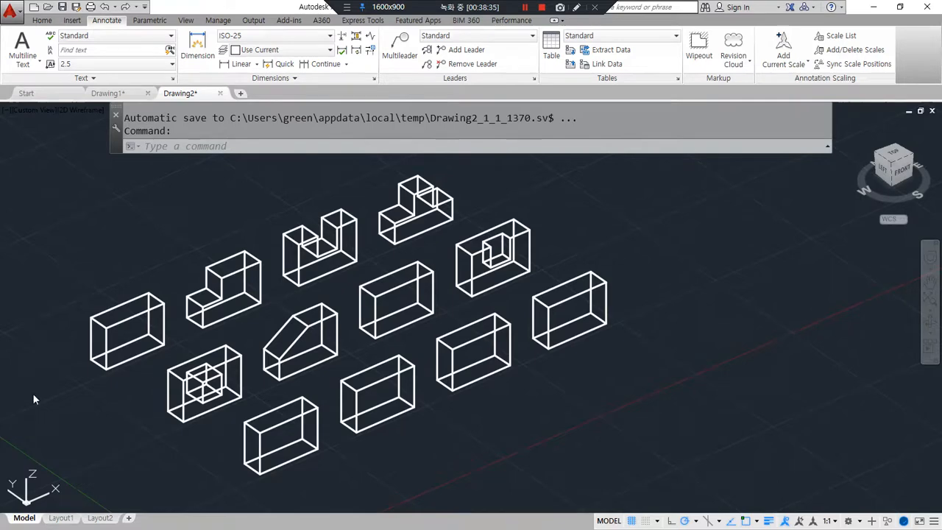
Step: Draw a 10 by 10 square on the front face of the front row's first box, starting at the face's bottom-left corner
{"action": "scroll", "coordinate": [326, 442], "scroll_direction": "up", "scroll_amount": 4}
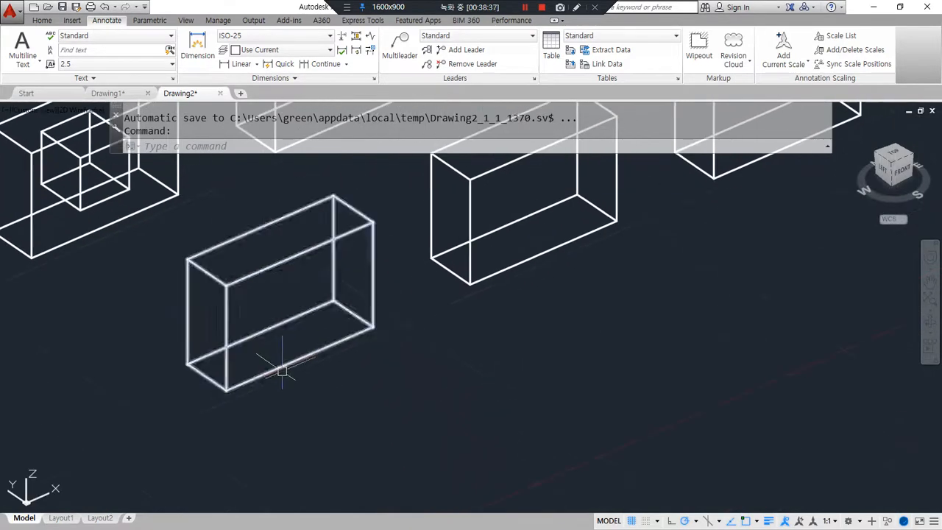
{"action": "type", "text": "rec"}
{"action": "key", "text": "Return"}
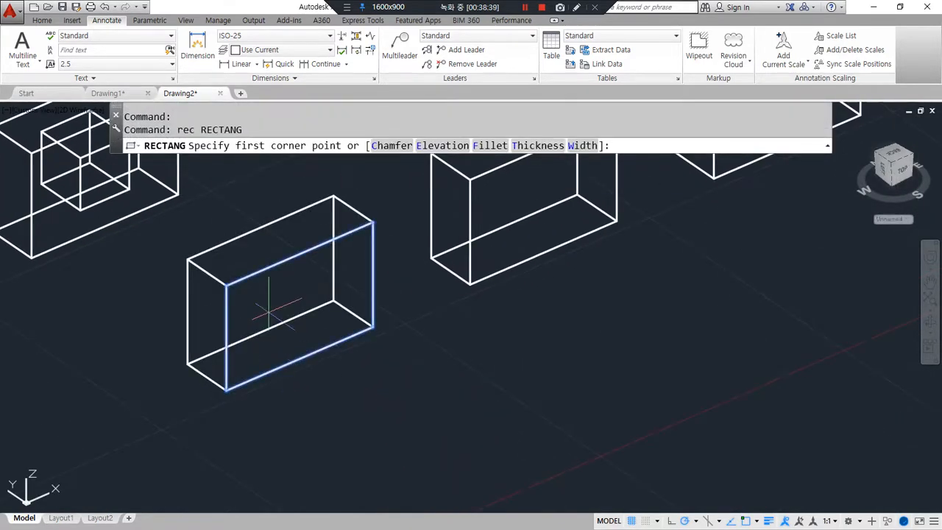
{"action": "left_click", "coordinate": [226, 388]}
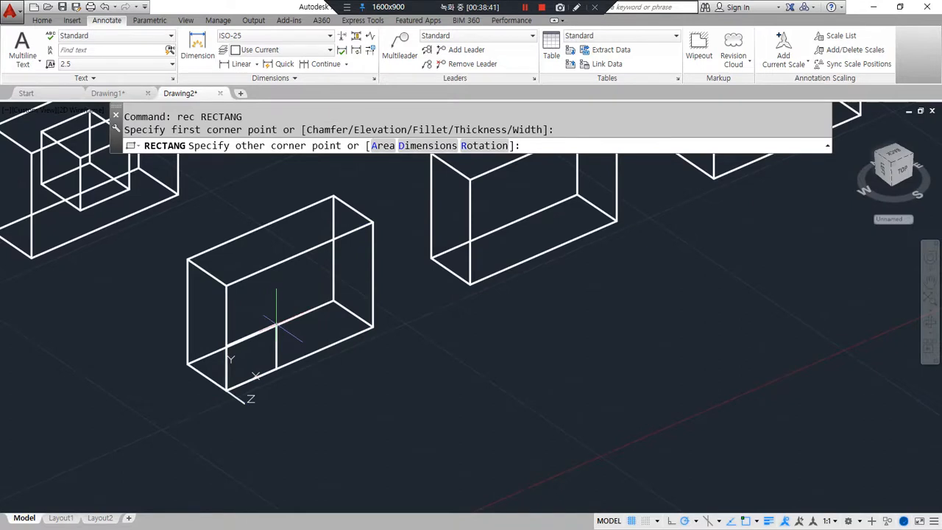
{"action": "type", "text": "@10,10"}
{"action": "key", "text": "Return"}
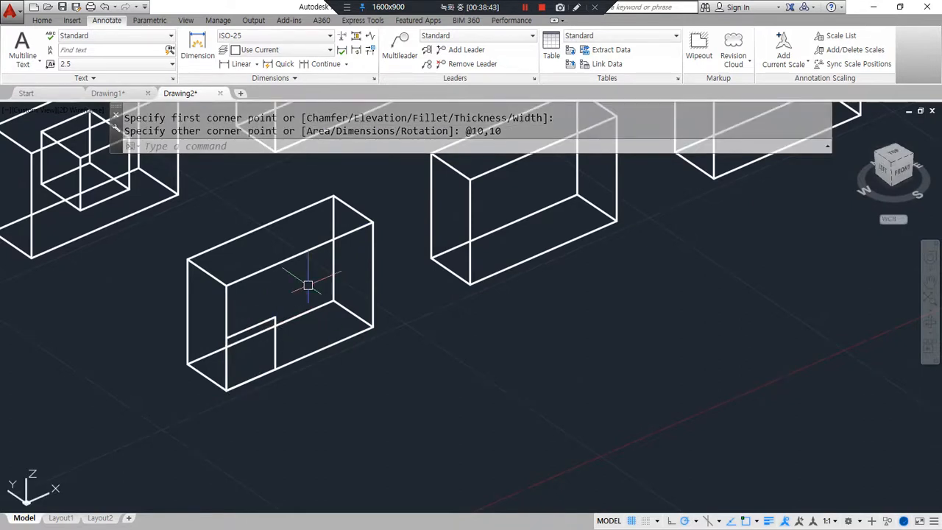
Step: Draw helper lines between the midpoints of the front face's top and bottom edges and between the midpoints of the square's side edges
{"action": "scroll", "coordinate": [305, 316], "scroll_direction": "up", "scroll_amount": 2}
{"action": "type", "text": "l"}
{"action": "key", "text": "Return"}
{"action": "left_click", "coordinate": [291, 235]}
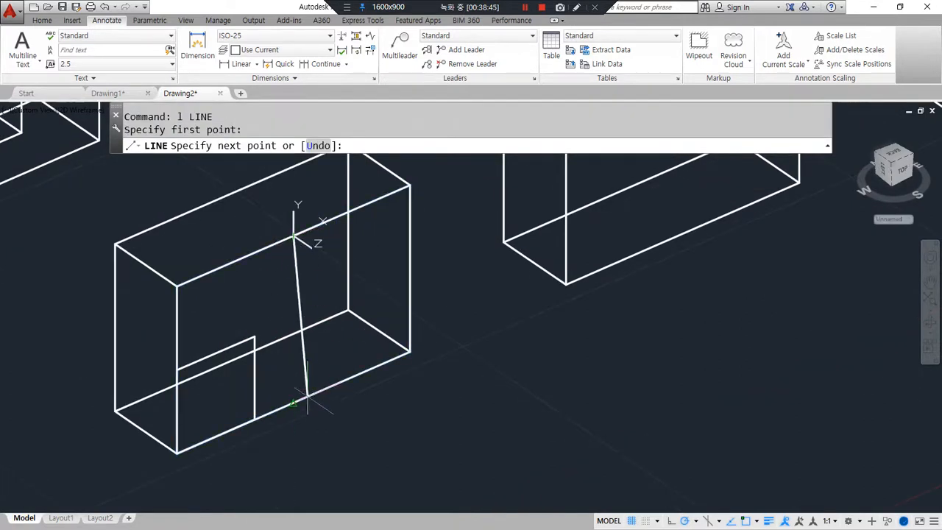
{"action": "left_click", "coordinate": [293, 401]}
{"action": "key", "text": "Return"}
{"action": "key", "text": "Return"}
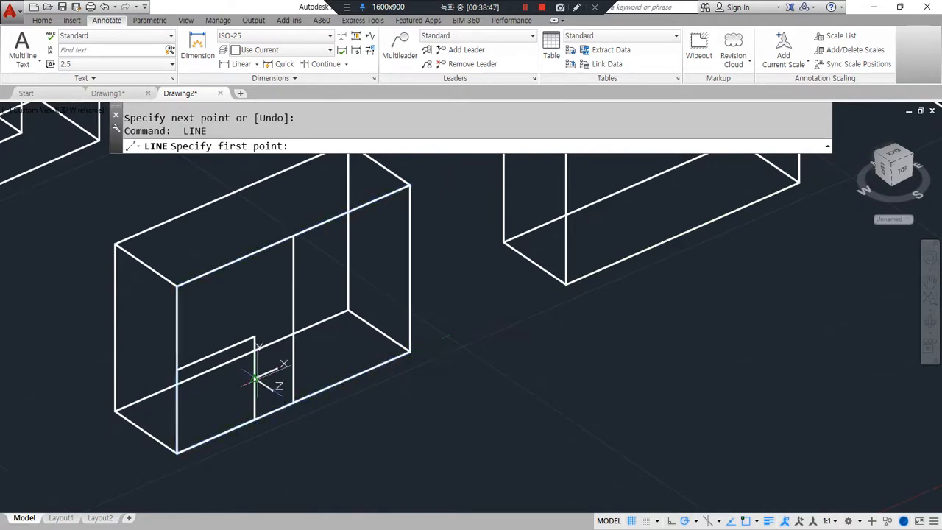
{"action": "left_click", "coordinate": [255, 378]}
{"action": "left_click", "coordinate": [178, 409]}
{"action": "key", "text": "Return"}
Step: Move the square with its horizontal helper line from that line's midpoint to the midpoint of the vertical helper line
{"action": "type", "text": "m"}
{"action": "key", "text": "Return"}
{"action": "left_click", "coordinate": [263, 394]}
{"action": "left_click", "coordinate": [245, 373]}
{"action": "key", "text": "Return"}
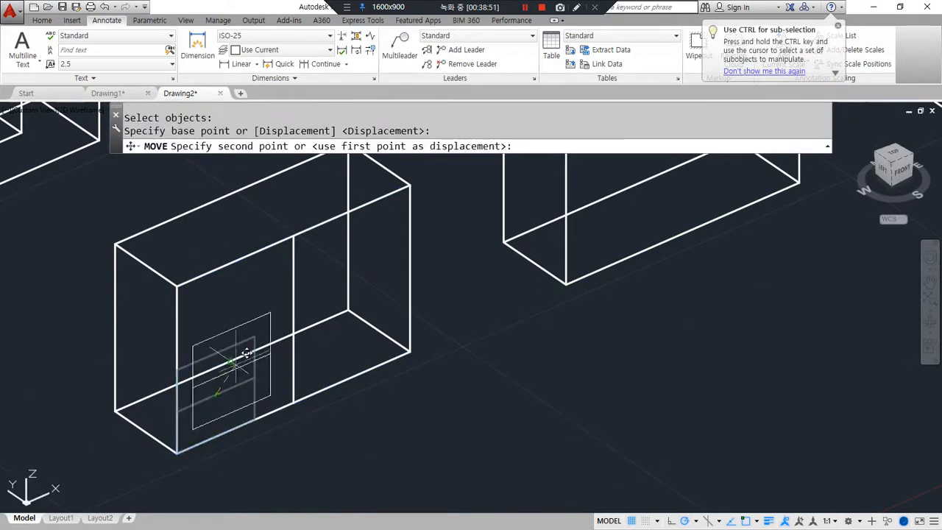
{"action": "left_click", "coordinate": [306, 294]}
{"action": "left_click", "coordinate": [289, 311]}
Step: Erase the vertical and horizontal helper lines from the first box's front face
{"action": "key", "text": "Escape"}
{"action": "key", "text": "Escape"}
{"action": "left_click", "coordinate": [306, 307]}
{"action": "left_click", "coordinate": [285, 326]}
{"action": "type", "text": "e"}
{"action": "key", "text": "Return"}
Step: Extrude the centered square 5 outward from the first box's front face
{"action": "type", "text": "ext"}
{"action": "key", "text": "Return"}
{"action": "left_click", "coordinate": [255, 313]}
{"action": "key", "text": "Return"}
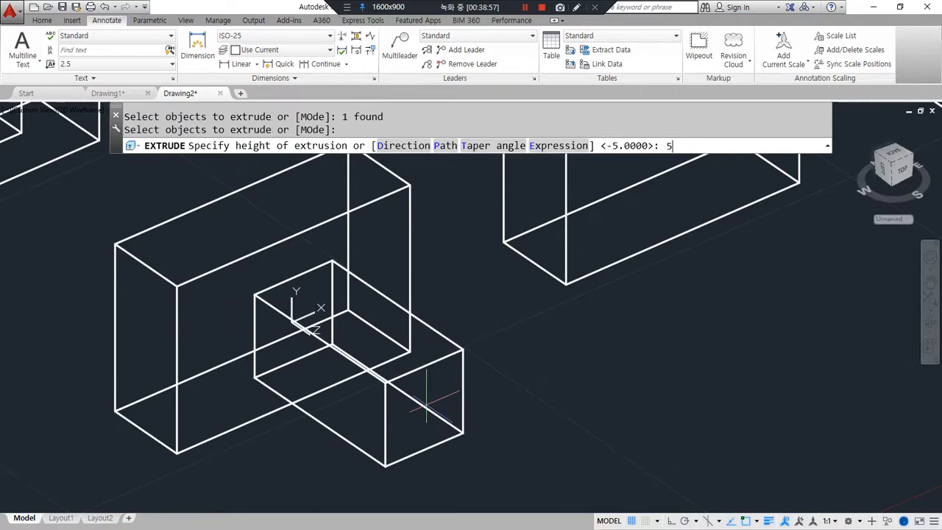
{"action": "type", "text": "5"}
{"action": "key", "text": "Return"}
Step: Union the extruded square block with the front row's first box
{"action": "type", "text": "uni"}
{"action": "key", "text": "Return"}
{"action": "left_click", "coordinate": [393, 383]}
{"action": "left_click", "coordinate": [311, 332]}
{"action": "middle_click_drag", "start_coordinate": [466, 273], "coordinate": [126, 437]}
{"action": "key", "text": "Return"}
Step: Try a 15 by 10 rectangle from the bottom-left front corner of the front row's second box, and erase it
{"action": "type", "text": "rec"}
{"action": "key", "text": "Return"}
{"action": "left_click", "coordinate": [197, 471]}
{"action": "type", "text": "@"}
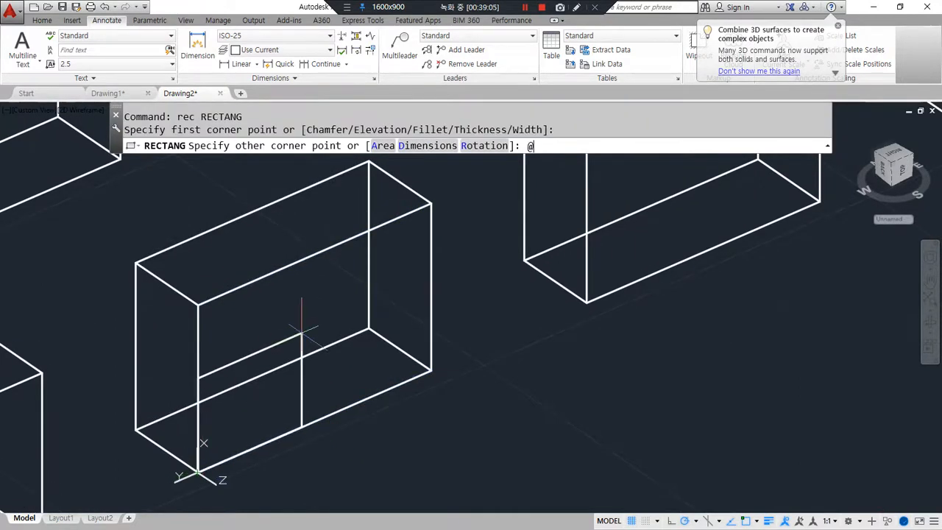
{"action": "type", "text": "15,10"}
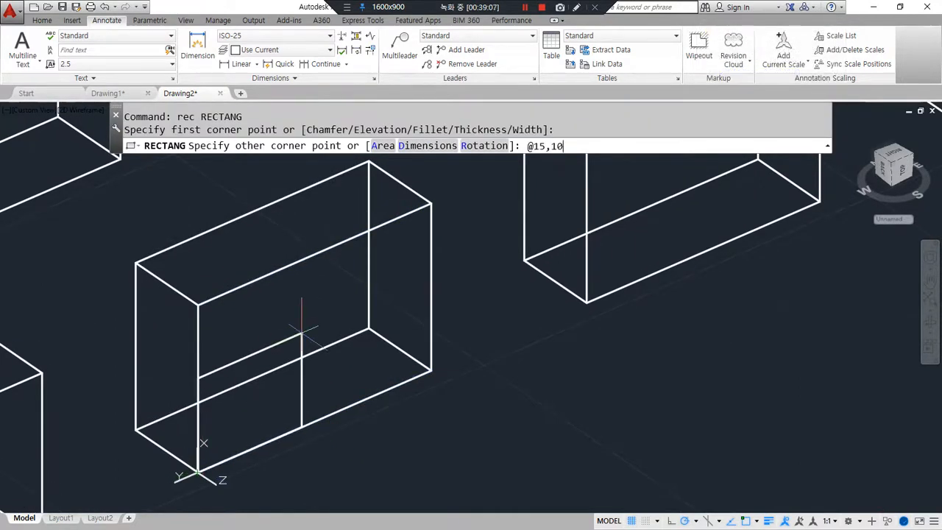
{"action": "key", "text": "Return"}
{"action": "left_click", "coordinate": [162, 362]}
{"action": "type", "text": "e"}
{"action": "key", "text": "Return"}
Step: Draw a rectangle 15 wide and 10 high on the second box's front face, starting at the face's bottom-left corner
{"action": "type", "text": "rec"}
{"action": "key", "text": "Return"}
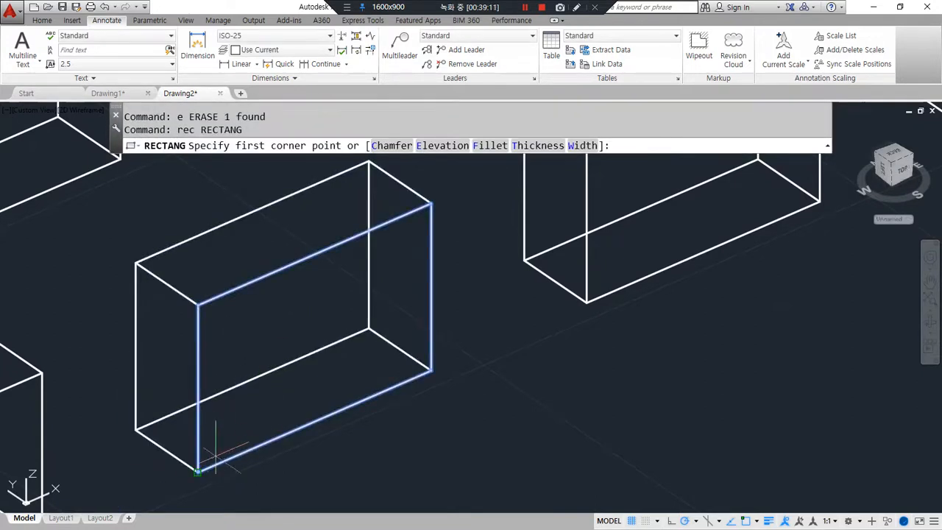
{"action": "left_click", "coordinate": [198, 471]}
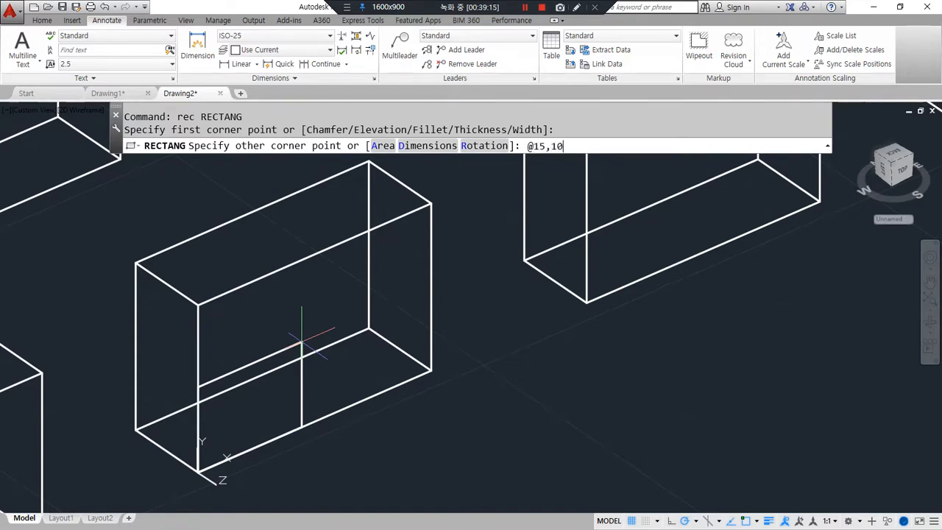
{"action": "key", "text": "Return"}
Step: Copy the rectangle from its bottom-left corner to its top-right corner so the copy fills the face's upper-right quarter
{"action": "type", "text": "cp"}
{"action": "key", "text": "Return"}
{"action": "left_click", "coordinate": [273, 355]}
{"action": "key", "text": "Return"}
{"action": "left_click", "coordinate": [197, 471]}
{"action": "left_click", "coordinate": [315, 335]}
Step: Extrude both rectangles by -5 into the front row's second box
{"action": "type", "text": "ext"}
{"action": "key", "text": "Return"}
{"action": "left_click", "coordinate": [326, 314]}
{"action": "left_click", "coordinate": [296, 337]}
{"action": "left_click", "coordinate": [286, 347]}
{"action": "key", "text": "Return"}
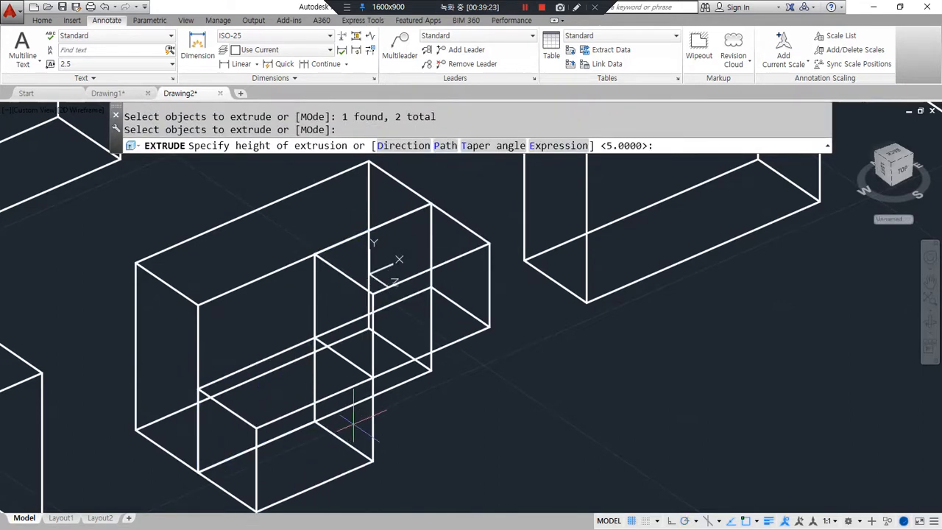
{"action": "type", "text": "-5"}
{"action": "key", "text": "Return"}
Step: Subtract the two extruded blocks from the front row's second box
{"action": "type", "text": "s"}
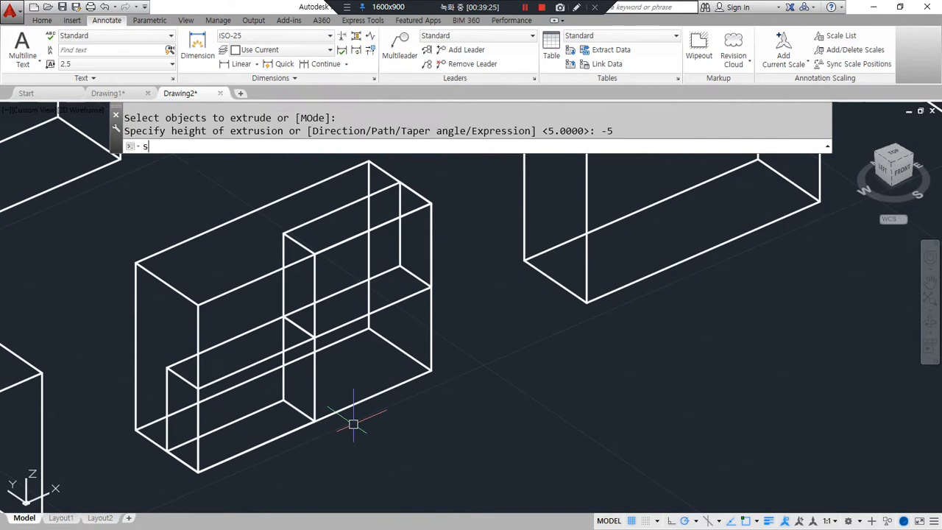
{"action": "type", "text": "u"}
{"action": "key", "text": "Return"}
{"action": "left_click", "coordinate": [324, 407]}
{"action": "key", "text": "Return"}
{"action": "left_click", "coordinate": [312, 399]}
{"action": "left_click", "coordinate": [312, 287]}
{"action": "key", "text": "Return"}
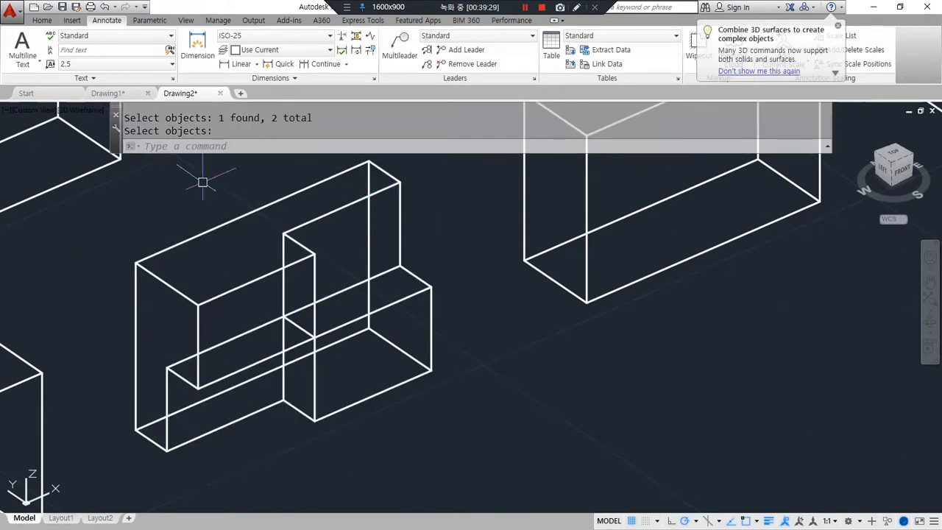
Step: Draw a 15 by 10 rectangle on the front face of the front row's third box, starting at the face's bottom-left corner
{"action": "middle_click_drag", "start_coordinate": [528, 273], "coordinate": [165, 410]}
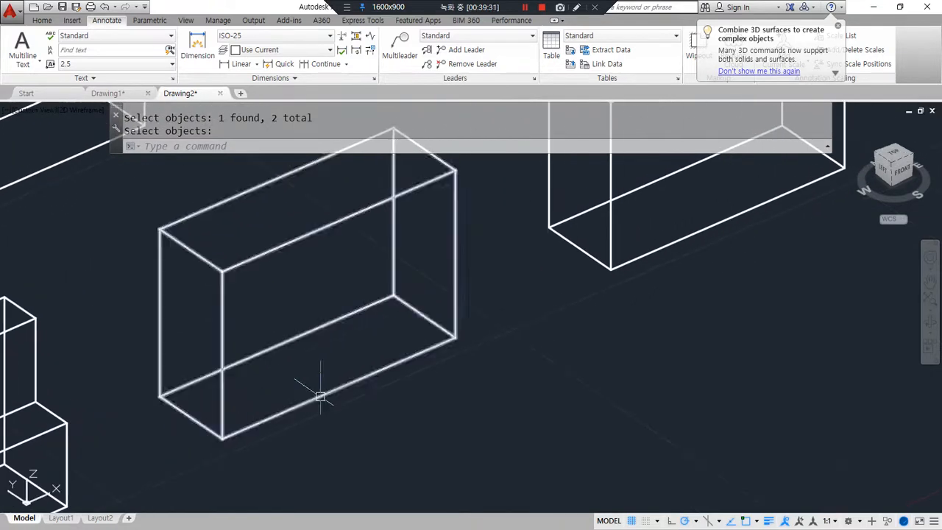
{"action": "type", "text": "rec"}
{"action": "key", "text": "Return"}
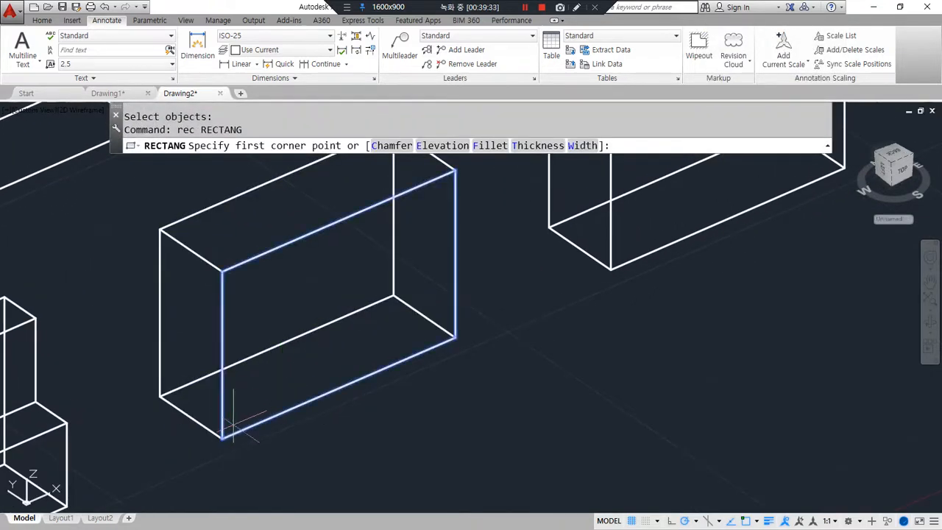
{"action": "left_click", "coordinate": [222, 437]}
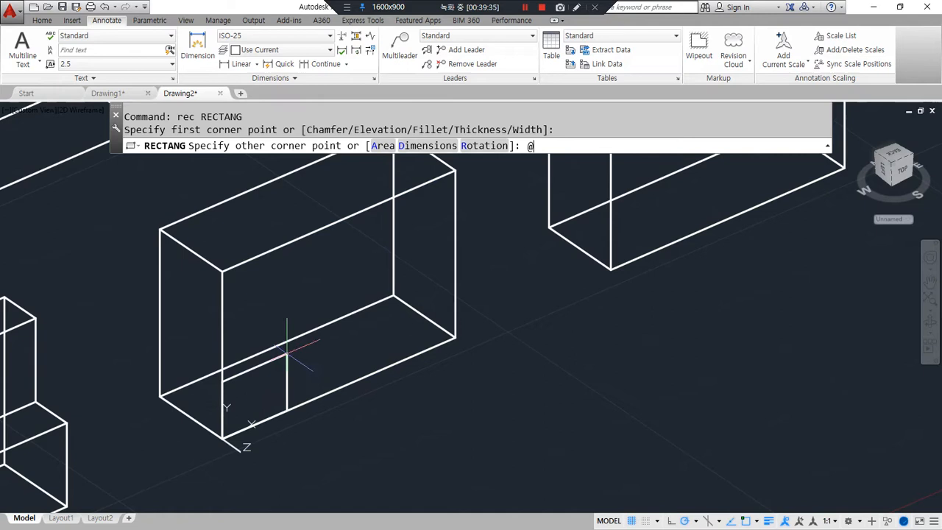
{"action": "type", "text": "@15,10"}
{"action": "key", "text": "Return"}
Step: Copy the third box's rectangle by its bottom-left corner to its own top-left and top-right corners
{"action": "type", "text": "c"}
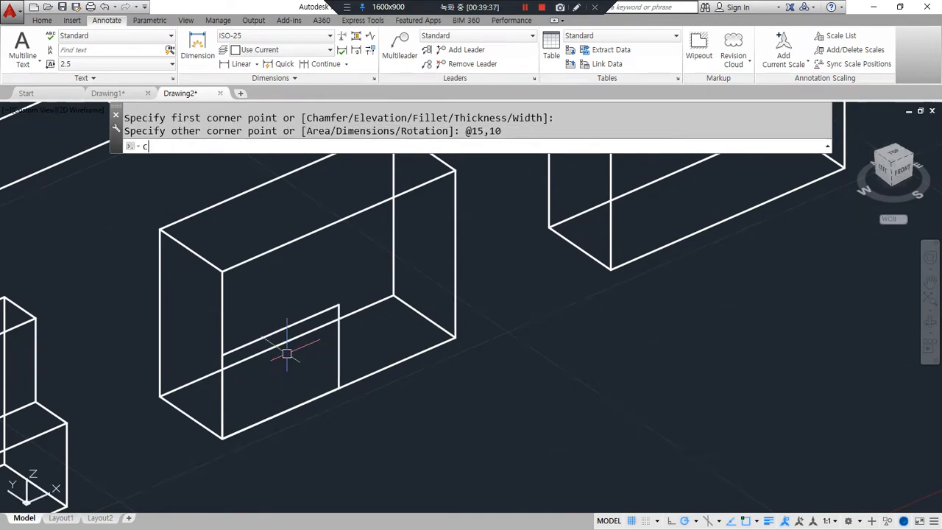
{"action": "type", "text": "p"}
{"action": "key", "text": "Return"}
{"action": "left_click", "coordinate": [228, 390]}
{"action": "key", "text": "Return"}
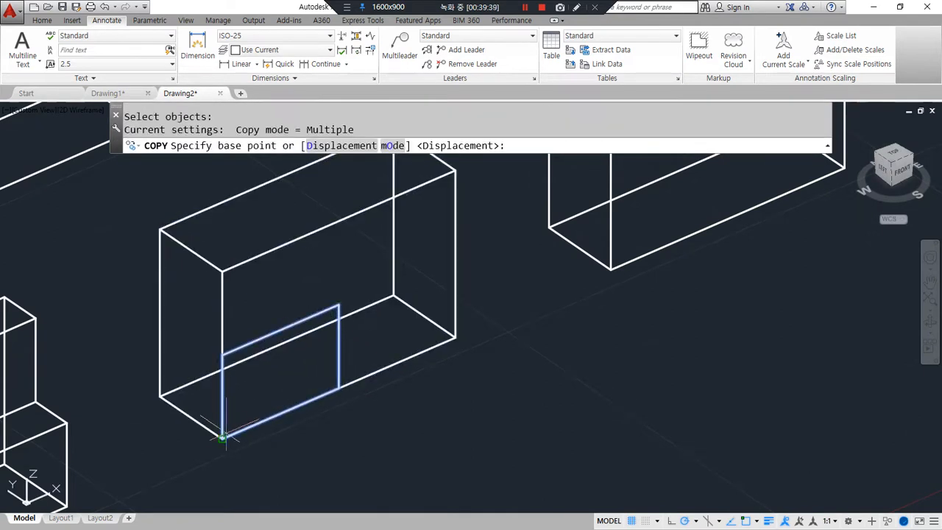
{"action": "left_click", "coordinate": [223, 437]}
{"action": "left_click", "coordinate": [338, 304]}
{"action": "key", "text": "Return"}
Step: Extrude the upper-left rectangle by -10 through the full depth of the third box
{"action": "type", "text": "ext"}
{"action": "key", "text": "Return"}
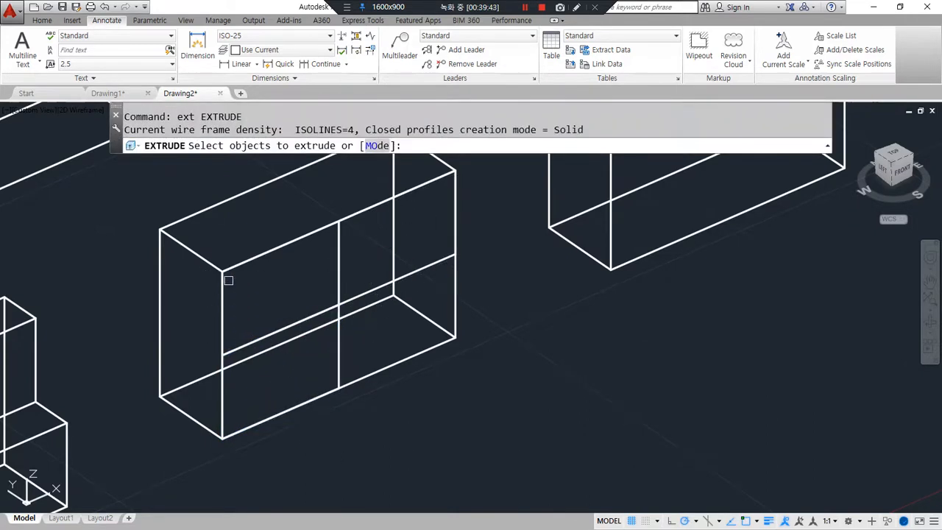
{"action": "left_click", "coordinate": [224, 291]}
{"action": "key", "text": "Return"}
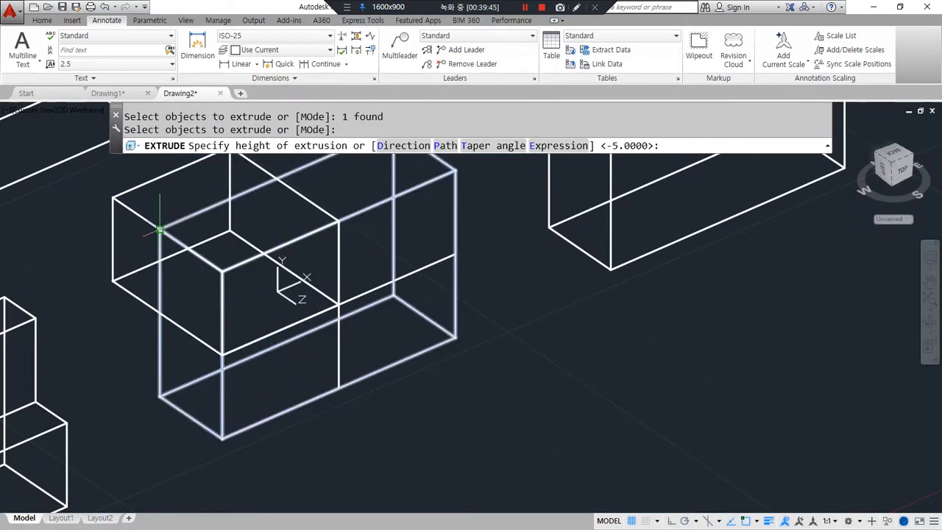
{"action": "key", "text": "Return"}
Step: Subtract the full-depth upper-left block from the third box to form a step
{"action": "type", "text": "su"}
{"action": "key", "text": "Return"}
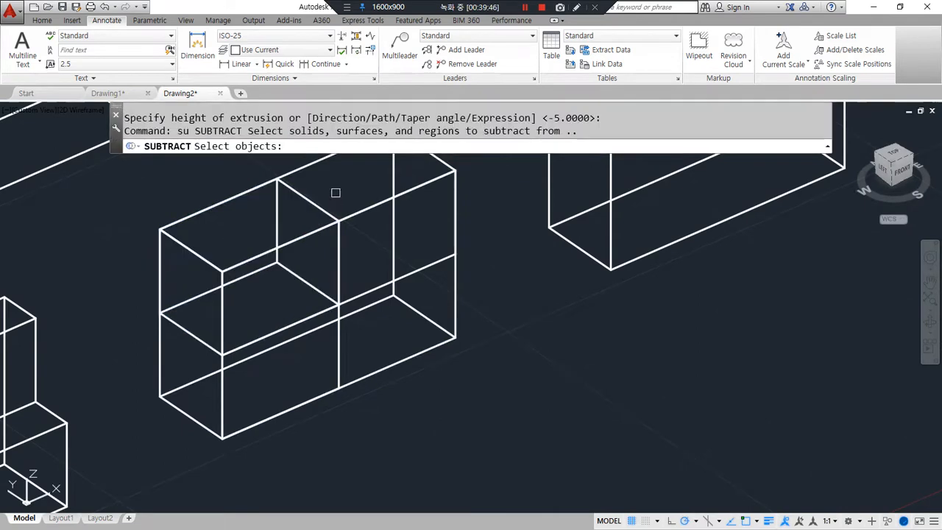
{"action": "left_click", "coordinate": [306, 165]}
{"action": "key", "text": "Return"}
{"action": "left_click", "coordinate": [280, 205]}
{"action": "key", "text": "Return"}
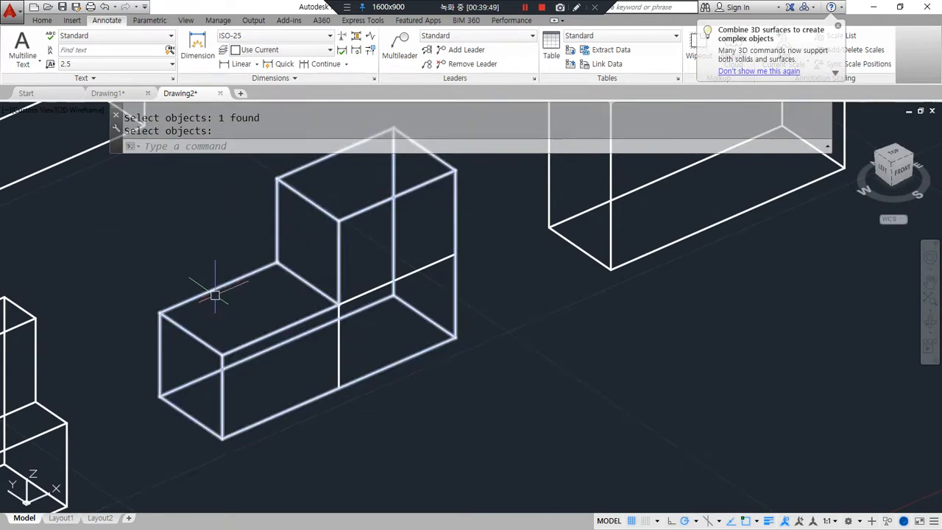
Step: Extrude the lower-left and upper-right rectangles by -5 into the stepped third solid
{"action": "type", "text": "ext"}
{"action": "key", "text": "Return"}
{"action": "left_click", "coordinate": [339, 339]}
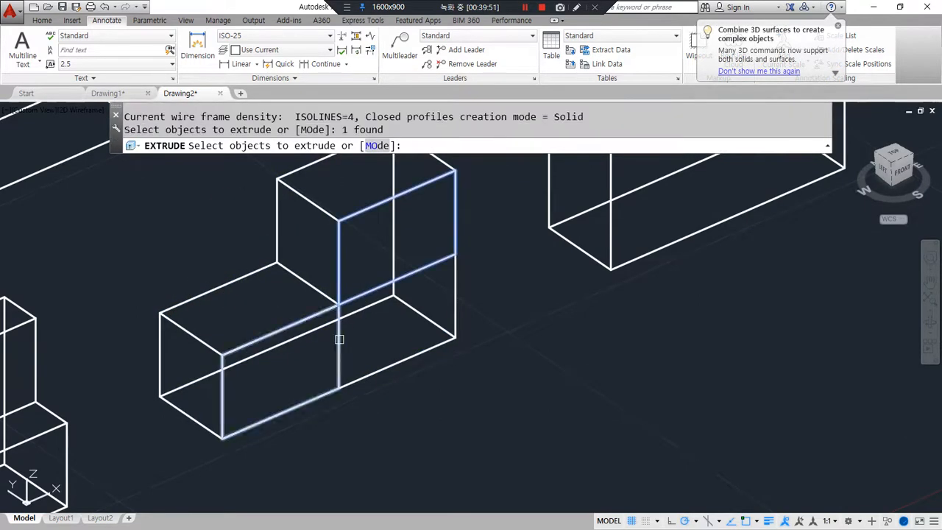
{"action": "left_click", "coordinate": [338, 338]}
{"action": "key", "text": "Return"}
{"action": "type", "text": "-5"}
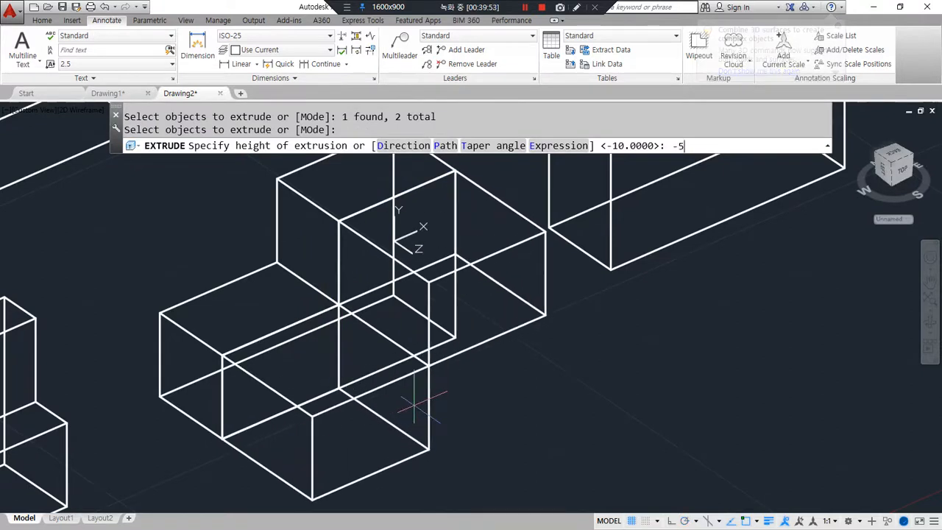
{"action": "key", "text": "Return"}
Step: Subtract the two 5-deep blocks from the front row's stepped third solid
{"action": "type", "text": "su"}
{"action": "key", "text": "Return"}
{"action": "left_click", "coordinate": [375, 371]}
{"action": "key", "text": "Return"}
{"action": "left_click", "coordinate": [342, 371]}
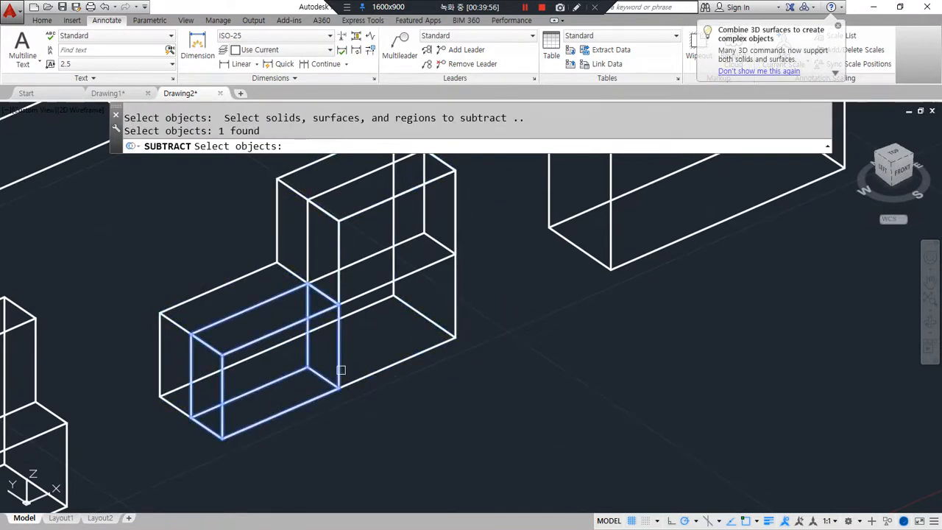
{"action": "left_click", "coordinate": [338, 263]}
{"action": "key", "text": "Return"}
{"action": "key", "text": "Return"}
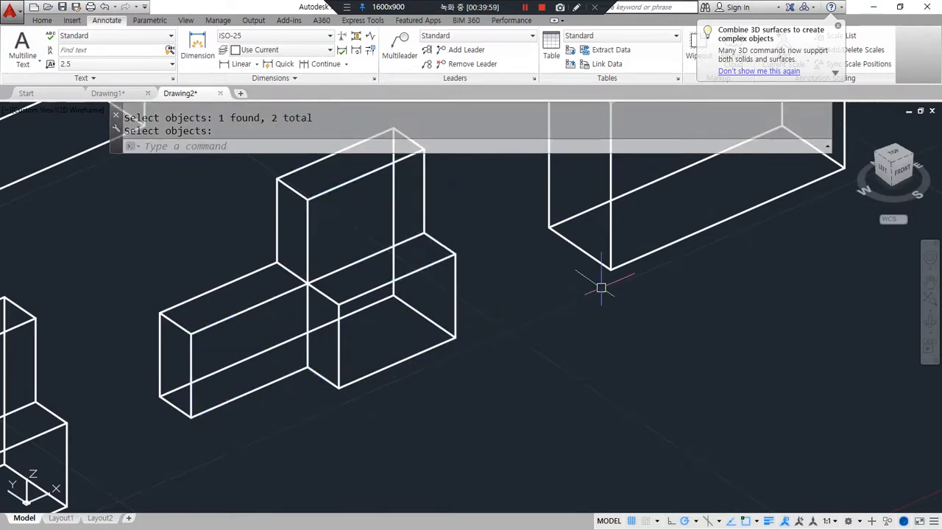
Step: Draw a closed triangle on the fourth box's right end face through its top back, bottom front and top front corners
{"action": "middle_click_drag", "start_coordinate": [601, 288], "coordinate": [393, 372]}
{"action": "middle_click_drag", "start_coordinate": [694, 263], "coordinate": [568, 315]}
{"action": "middle_click_drag", "start_coordinate": [560, 281], "coordinate": [395, 278], "text": "shift"}
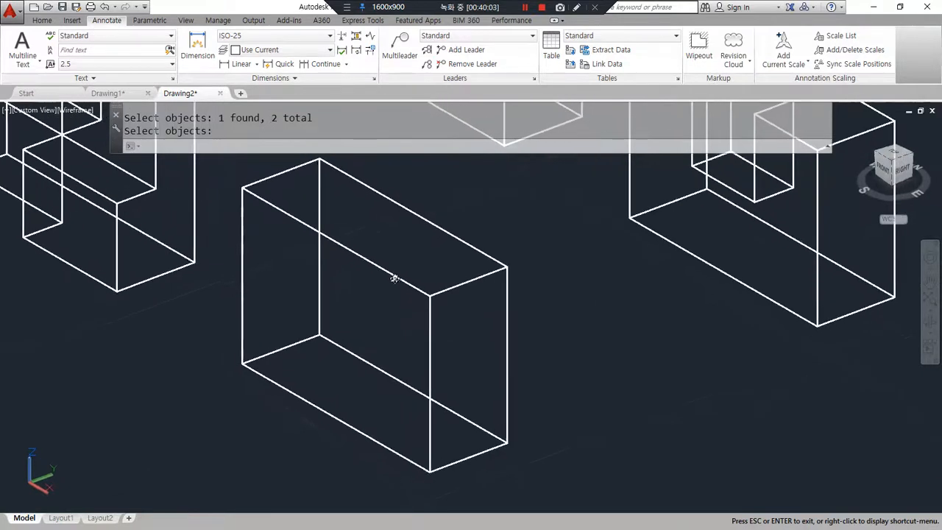
{"action": "type", "text": "l"}
{"action": "key", "text": "Return"}
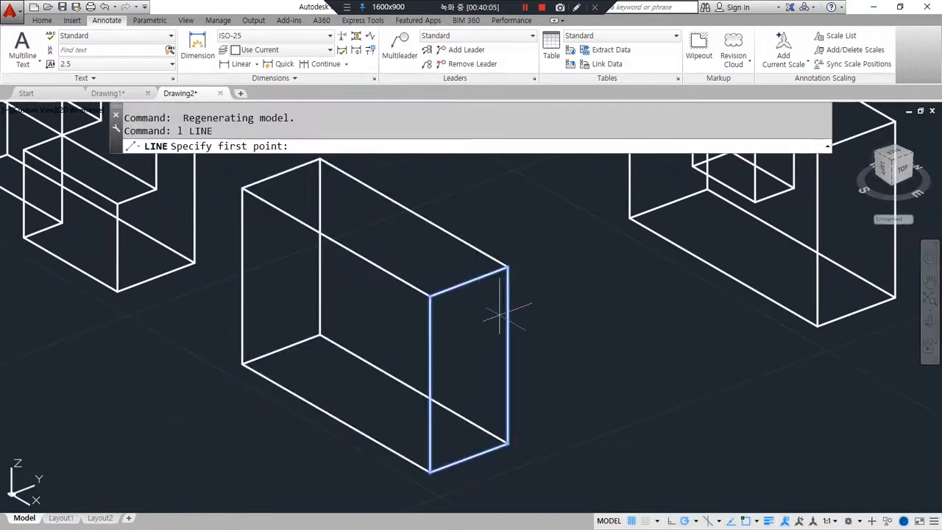
{"action": "left_click", "coordinate": [507, 267]}
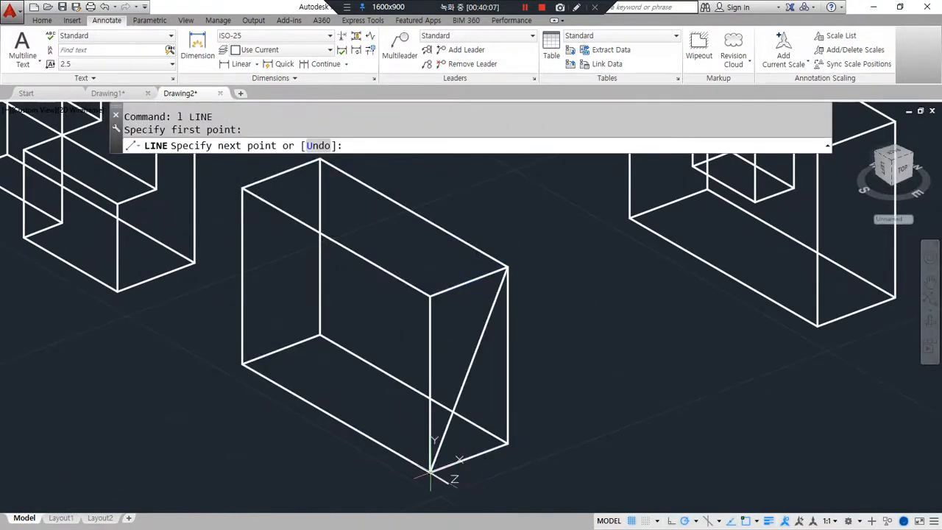
{"action": "left_click", "coordinate": [431, 469]}
{"action": "left_click", "coordinate": [431, 297]}
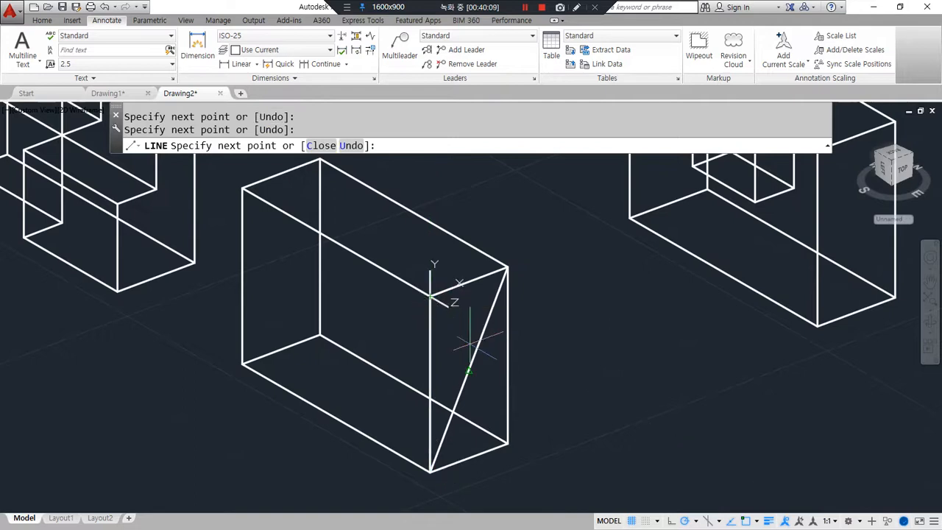
{"action": "type", "text": "c"}
{"action": "key", "text": "Return"}
Step: Join the three triangle lines on the fourth box's right end face into one polyline
{"action": "type", "text": "j"}
{"action": "key", "text": "Return"}
{"action": "left_click", "coordinate": [475, 349]}
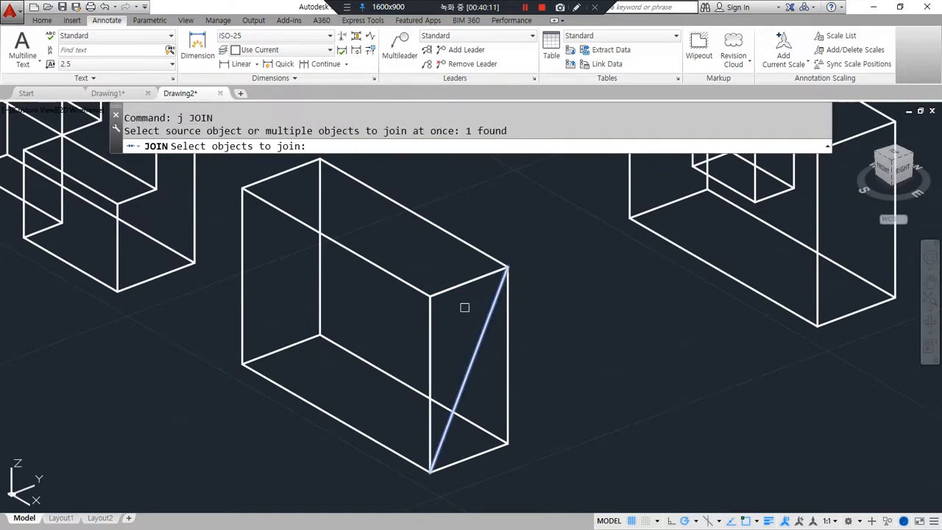
{"action": "left_click", "coordinate": [456, 288]}
{"action": "left_click", "coordinate": [429, 328]}
{"action": "key", "text": "Return"}
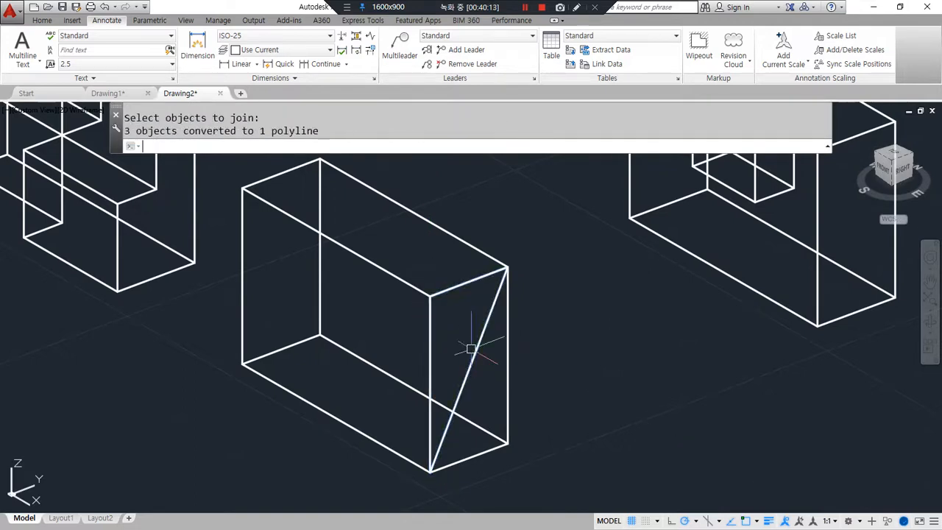
Step: Extrude the triangle by -15 into the fourth box, up to the midpoint of its top front edge
{"action": "type", "text": "ext"}
{"action": "key", "text": "Return"}
{"action": "left_click", "coordinate": [430, 306]}
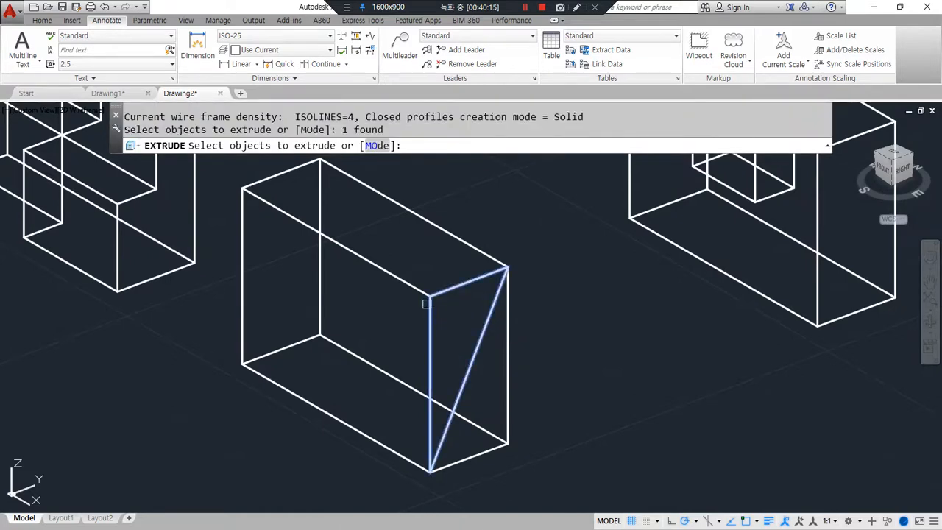
{"action": "key", "text": "Return"}
{"action": "left_click", "coordinate": [350, 234]}
Step: Subtract the triangular prism from the fourth box to leave a sloped half
{"action": "type", "text": "su"}
{"action": "key", "text": "Return"}
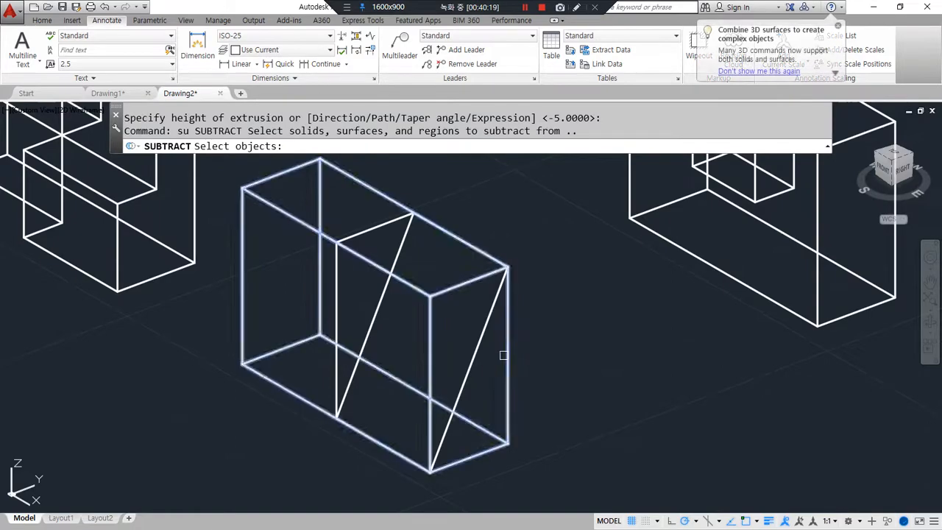
{"action": "left_click", "coordinate": [497, 362]}
{"action": "key", "text": "Return"}
{"action": "left_click", "coordinate": [472, 361]}
{"action": "key", "text": "Return"}
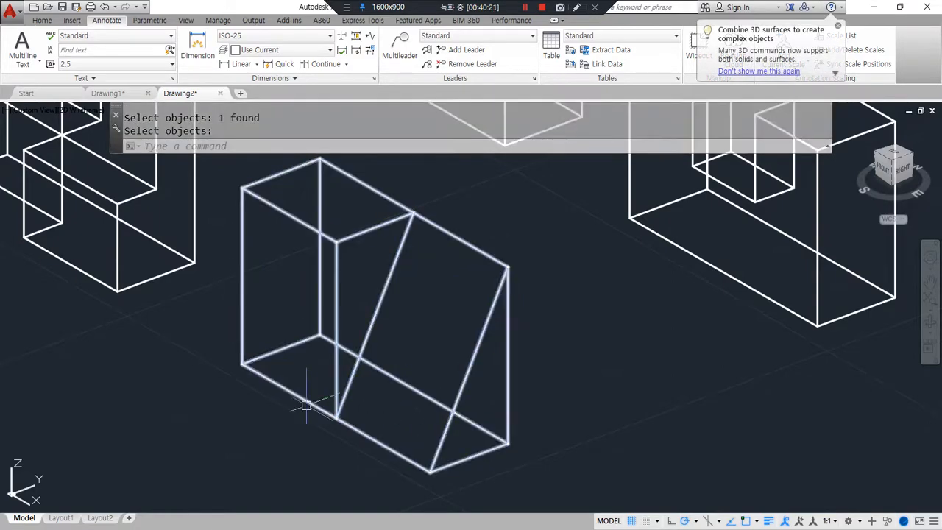
{"action": "scroll", "coordinate": [399, 335], "scroll_direction": "down", "scroll_amount": 5}
{"action": "mouse_move", "coordinate": [238, 393]}
{"action": "middle_mouse_down", "text": "shift"}
{"action": "mouse_move", "coordinate": [381, 419]}
{"action": "mouse_move", "coordinate": [318, 423]}
{"action": "mouse_move", "coordinate": [370, 402]}
{"action": "middle_mouse_up", "text": "shift"}
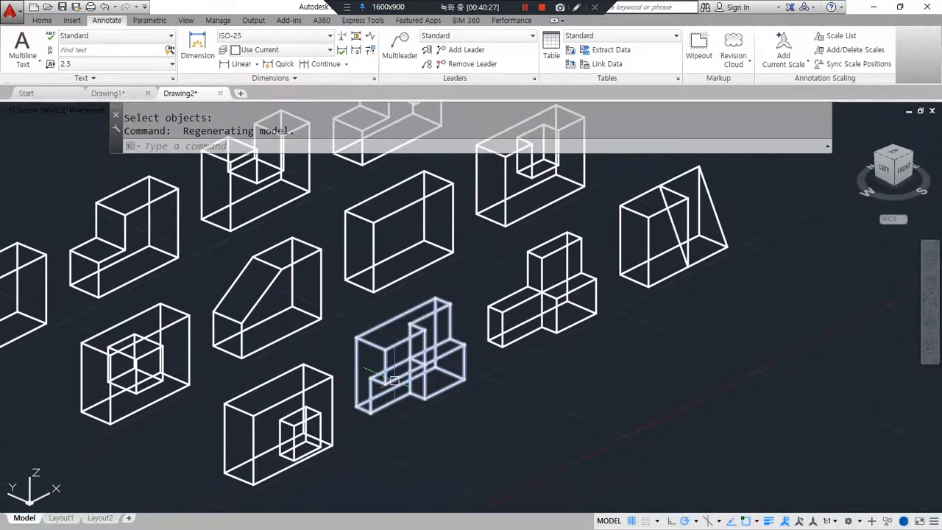
{"action": "key", "text": "Escape"}
{"action": "key", "text": "Escape"}
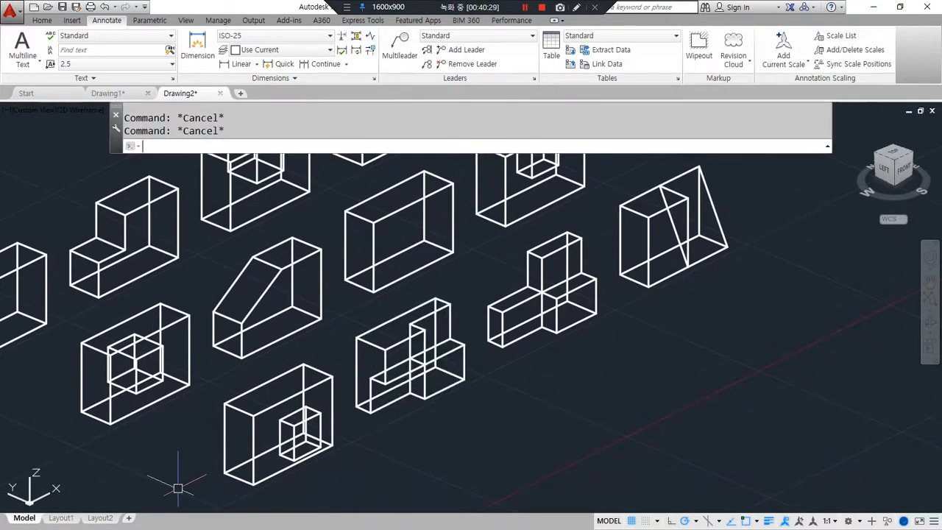
Step: Switch to the Notepad command notes, read the SLIce entry with its 3Point option, and return to the drawing
{"action": "key", "text": "alt+Tab"}
{"action": "key", "text": "ctrl+2"}
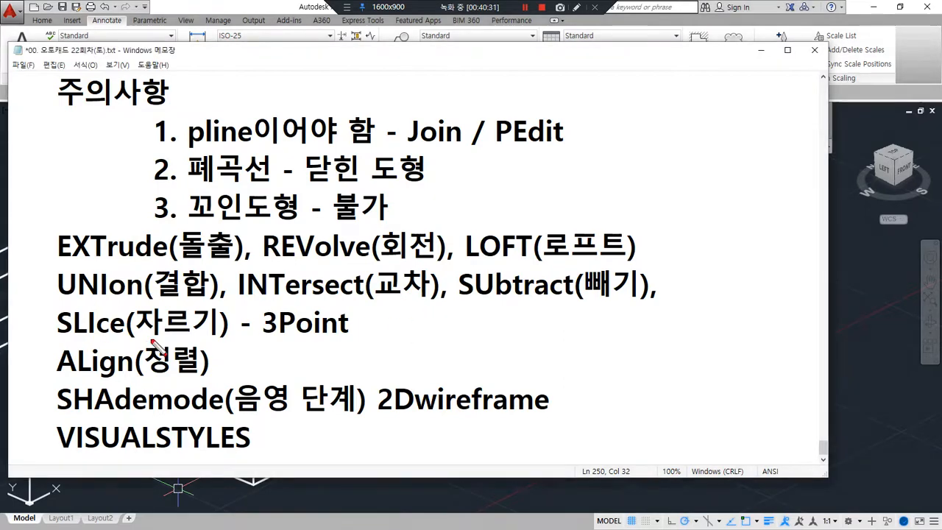
{"action": "left_click_drag", "start_coordinate": [226, 344], "coordinate": [67, 342]}
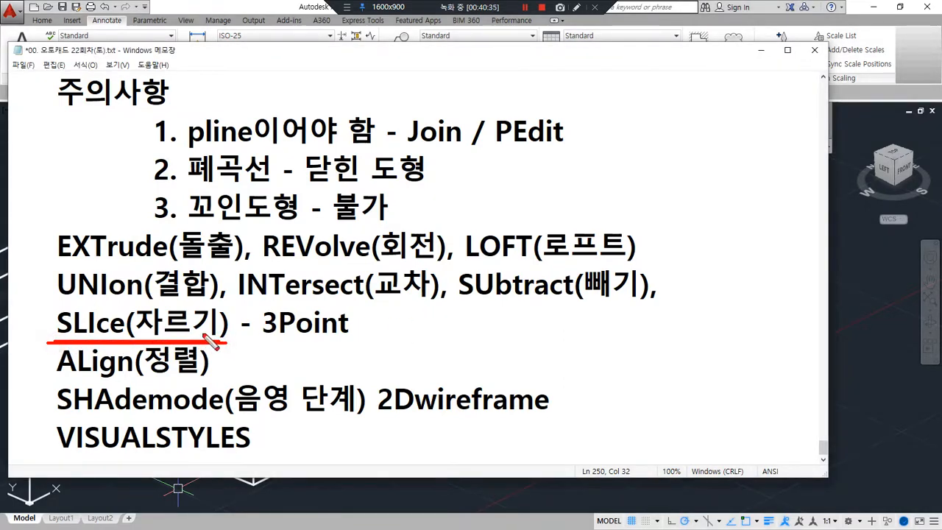
{"action": "left_click_drag", "start_coordinate": [228, 337], "coordinate": [126, 340]}
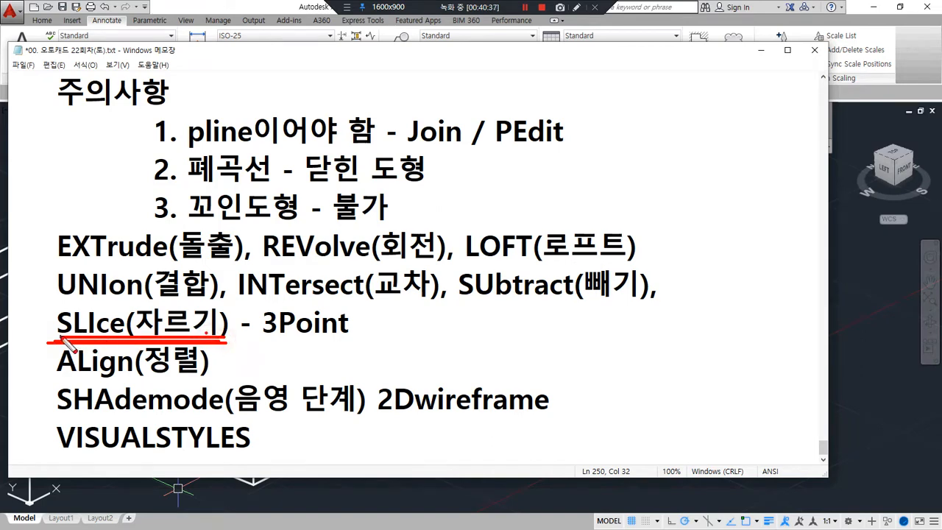
{"action": "mouse_move", "coordinate": [305, 345]}
{"action": "left_mouse_down"}
{"action": "mouse_move", "coordinate": [254, 330]}
{"action": "mouse_move", "coordinate": [360, 311]}
{"action": "mouse_move", "coordinate": [311, 359]}
{"action": "left_mouse_up"}
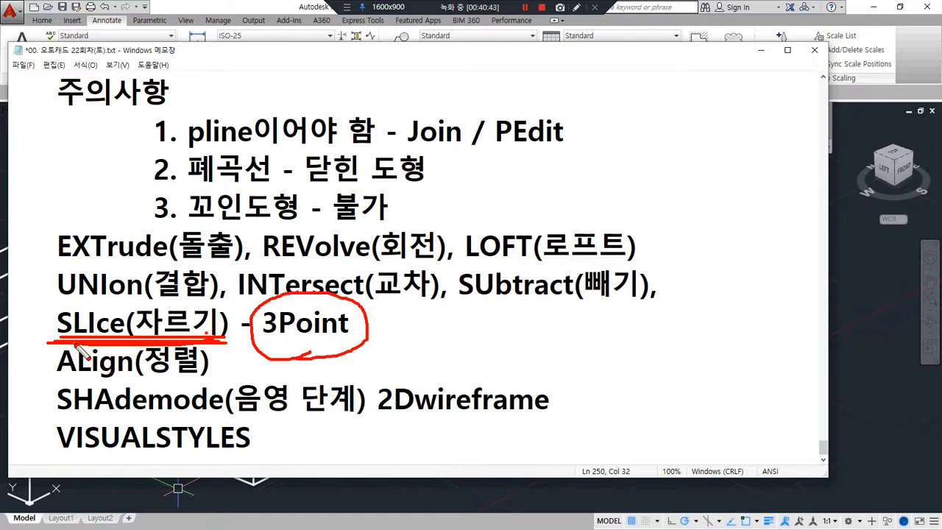
{"action": "key", "text": "Escape"}
{"action": "left_click", "coordinate": [860, 355]}
Step: Slice the uncut box with a 3points plane through its top front-left, bottom front-right and top back-right corners, keeping the left side
{"action": "middle_click_drag", "start_coordinate": [507, 231], "coordinate": [503, 337]}
{"action": "scroll", "coordinate": [410, 335], "scroll_direction": "up", "scroll_amount": 2}
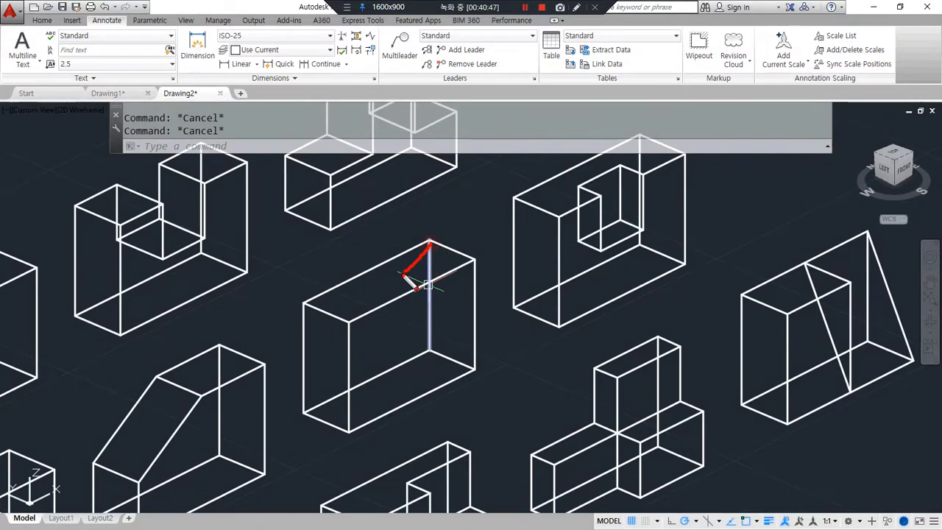
{"action": "left_click_drag", "start_coordinate": [476, 369], "coordinate": [431, 262]}
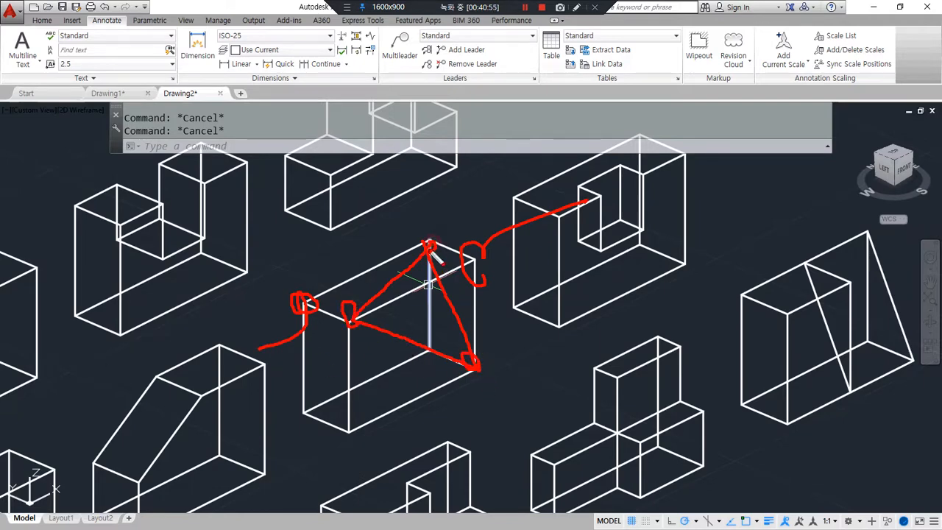
{"action": "key", "text": "Escape"}
{"action": "type", "text": "slice"}
{"action": "key", "text": "Return"}
{"action": "left_click", "coordinate": [401, 293]}
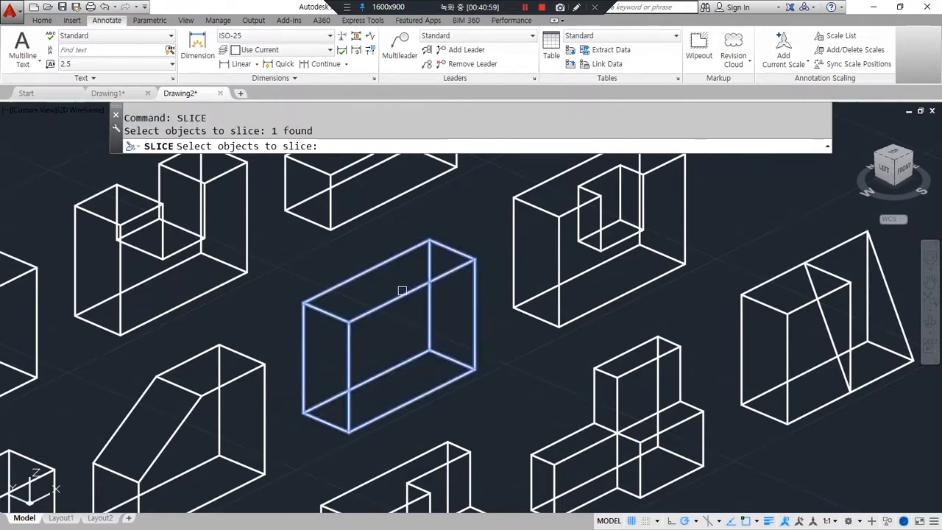
{"action": "key", "text": "Return"}
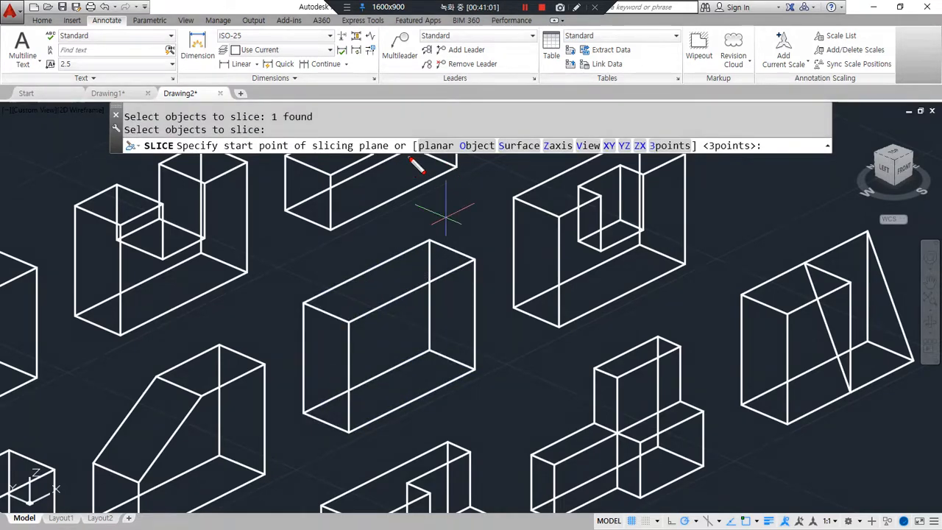
{"action": "left_click_drag", "start_coordinate": [397, 168], "coordinate": [377, 177]}
{"action": "left_click_drag", "start_coordinate": [286, 212], "coordinate": [377, 207]}
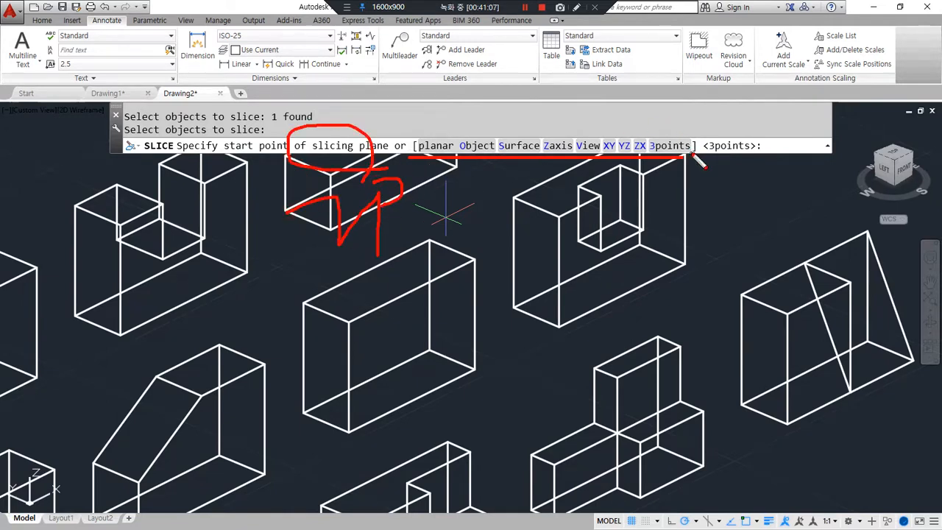
{"action": "key", "text": "Escape"}
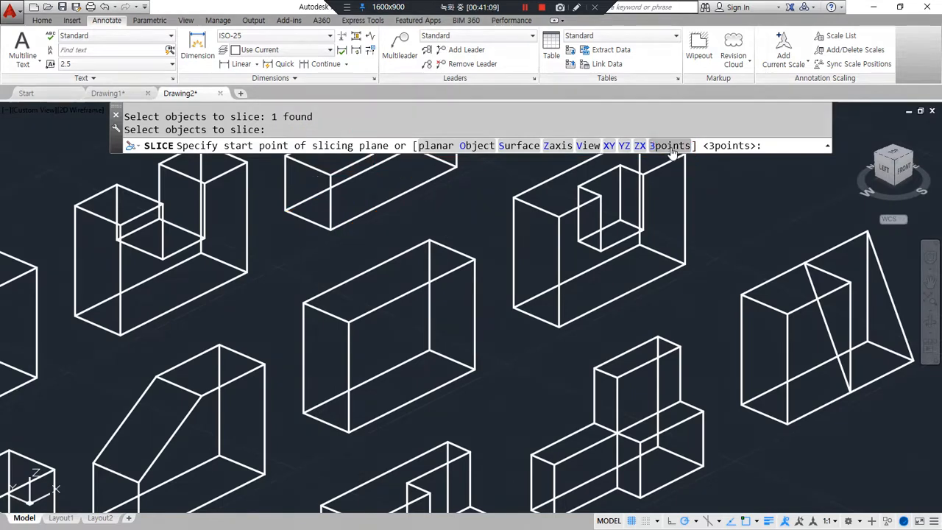
{"action": "left_click", "coordinate": [669, 146]}
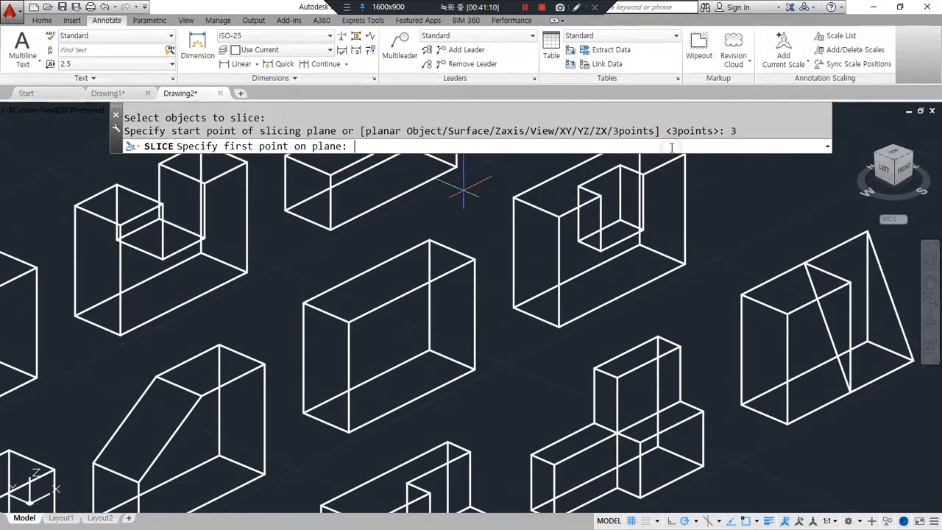
{"action": "left_click", "coordinate": [349, 322]}
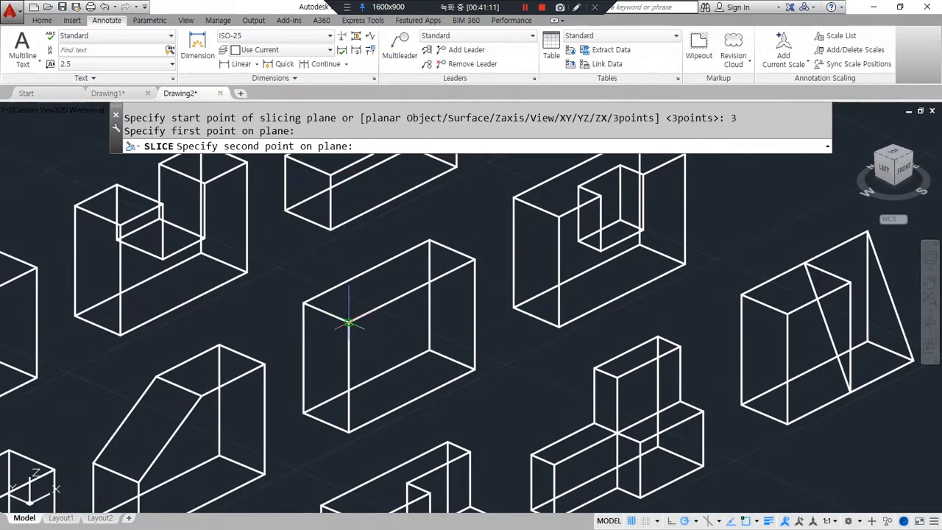
{"action": "left_click", "coordinate": [475, 369]}
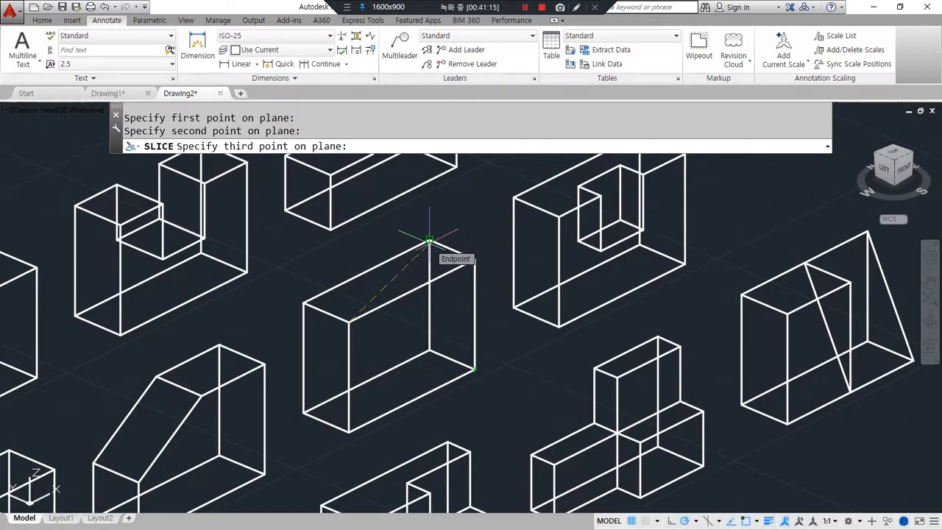
{"action": "left_click", "coordinate": [429, 240]}
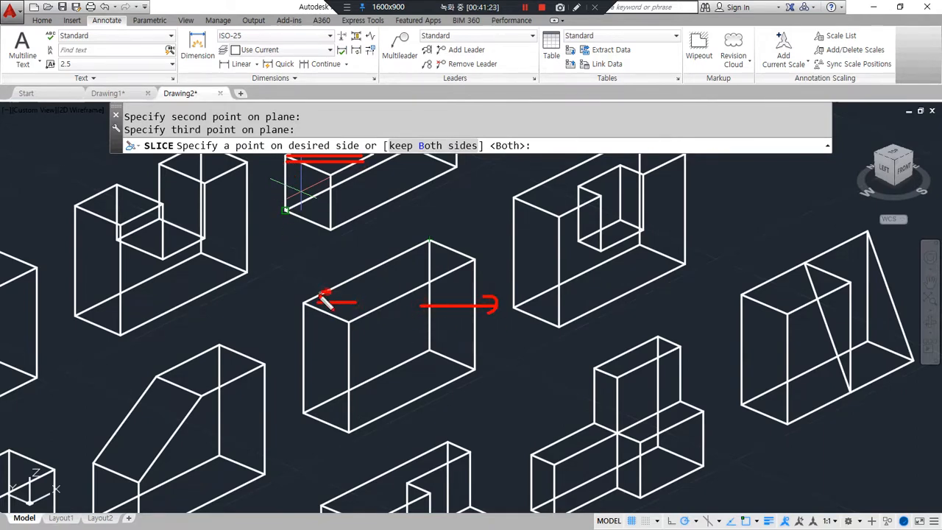
{"action": "left_click", "coordinate": [299, 283]}
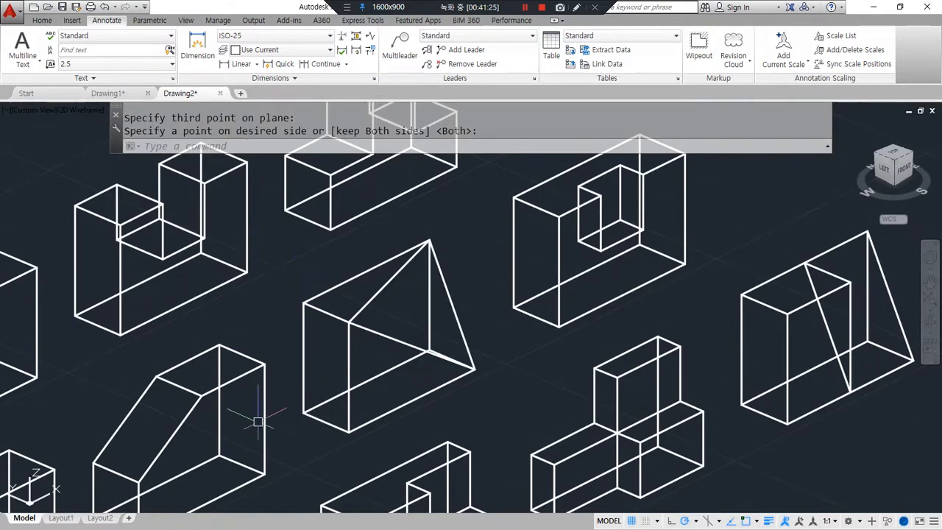
Step: Create a new drawing and draw a 190 by 110 rectangle in it
{"action": "mouse_move", "coordinate": [445, 392]}
{"action": "left_mouse_down"}
{"action": "mouse_move", "coordinate": [360, 200]}
{"action": "mouse_move", "coordinate": [401, 385]}
{"action": "mouse_move", "coordinate": [343, 273]}
{"action": "mouse_move", "coordinate": [406, 386]}
{"action": "mouse_move", "coordinate": [511, 358]}
{"action": "mouse_move", "coordinate": [476, 351]}
{"action": "left_mouse_up"}
{"action": "scroll", "coordinate": [476, 350], "scroll_direction": "down", "scroll_amount": 2}
{"action": "scroll", "coordinate": [476, 350], "scroll_direction": "up", "scroll_amount": 1}
{"action": "middle_click_drag", "start_coordinate": [353, 417], "coordinate": [399, 370]}
{"action": "key", "text": "ctrl+n"}
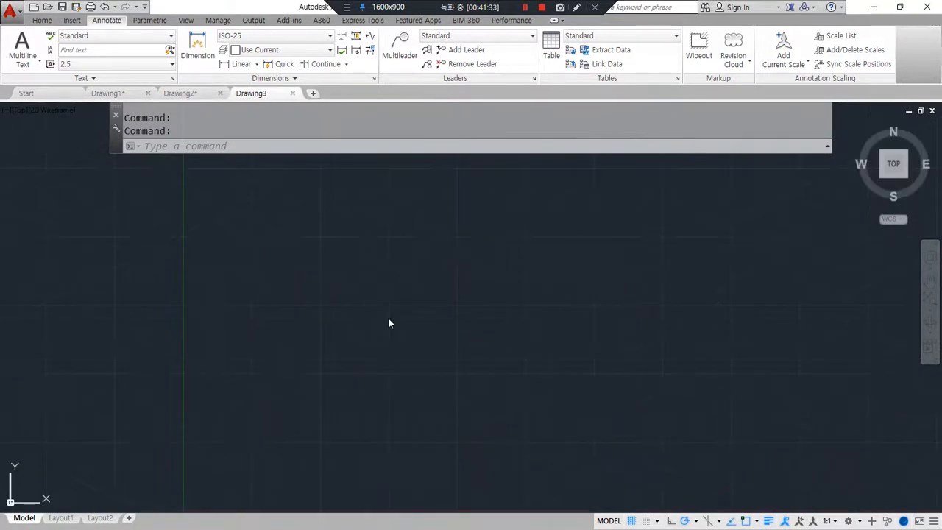
{"action": "middle_click_drag", "start_coordinate": [342, 378], "coordinate": [346, 343]}
{"action": "type", "text": "rec"}
{"action": "key", "text": "Return"}
{"action": "left_click", "coordinate": [284, 409]}
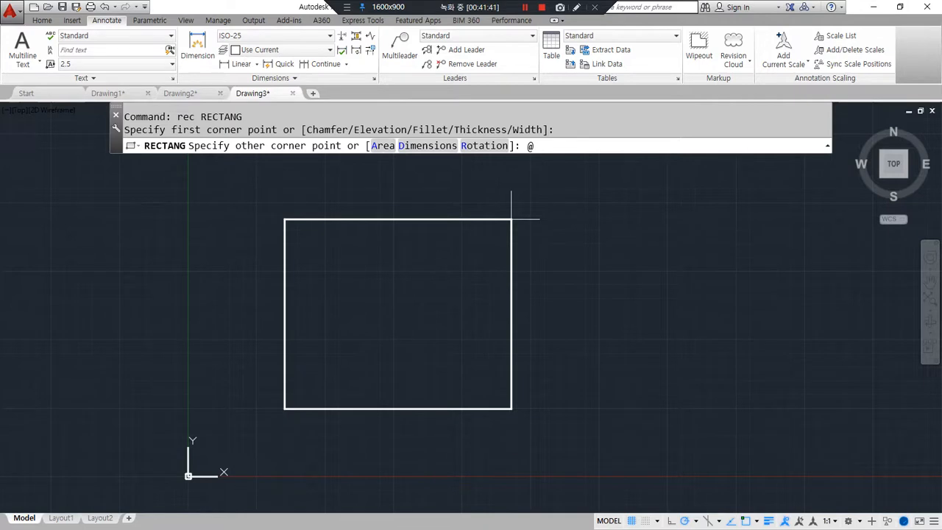
{"action": "key", "text": "Return"}
Step: Draw a horizontal line between the midpoints of the rectangle's left and right sides
{"action": "middle_click_drag", "start_coordinate": [432, 332], "coordinate": [360, 332]}
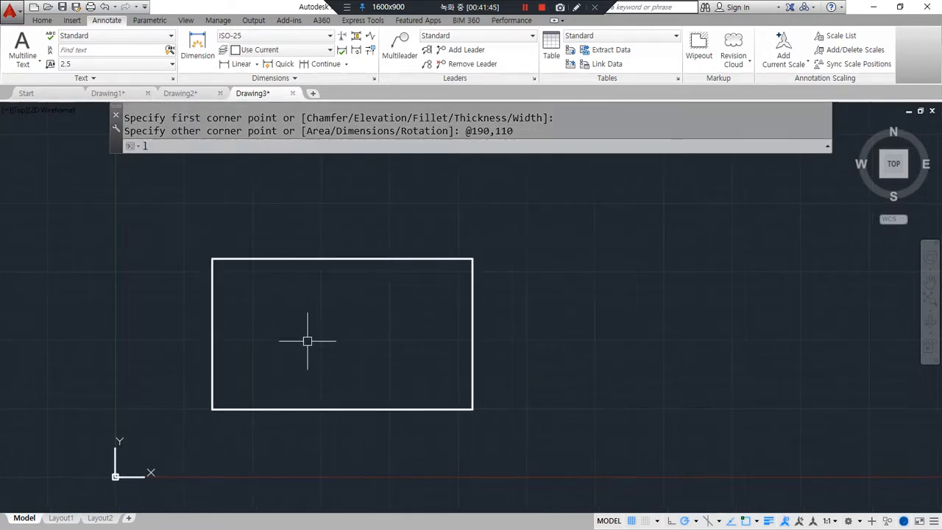
{"action": "type", "text": "l"}
{"action": "key", "text": "Return"}
{"action": "left_click", "coordinate": [212, 334]}
{"action": "left_click", "coordinate": [473, 334]}
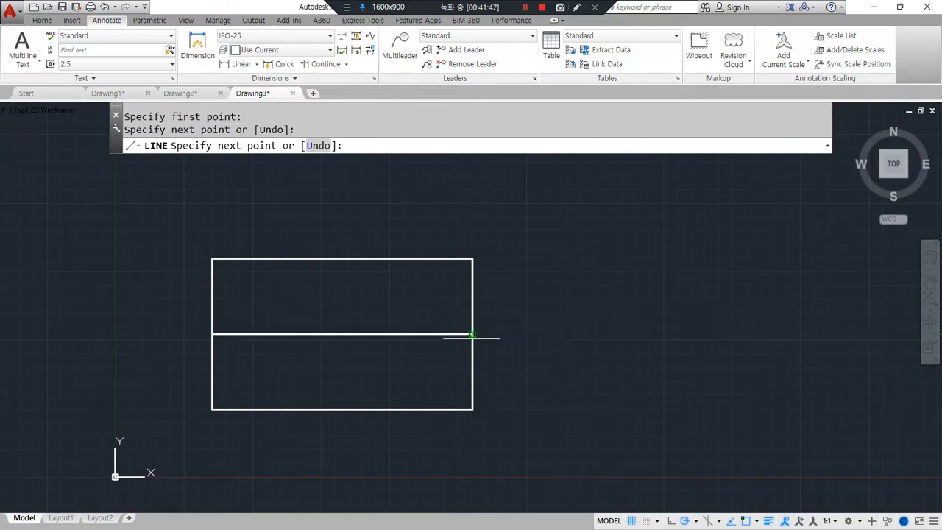
{"action": "key", "text": "Return"}
Step: Try to offset the rectangle inward by 70
{"action": "left_click_drag", "start_coordinate": [277, 217], "coordinate": [275, 405]}
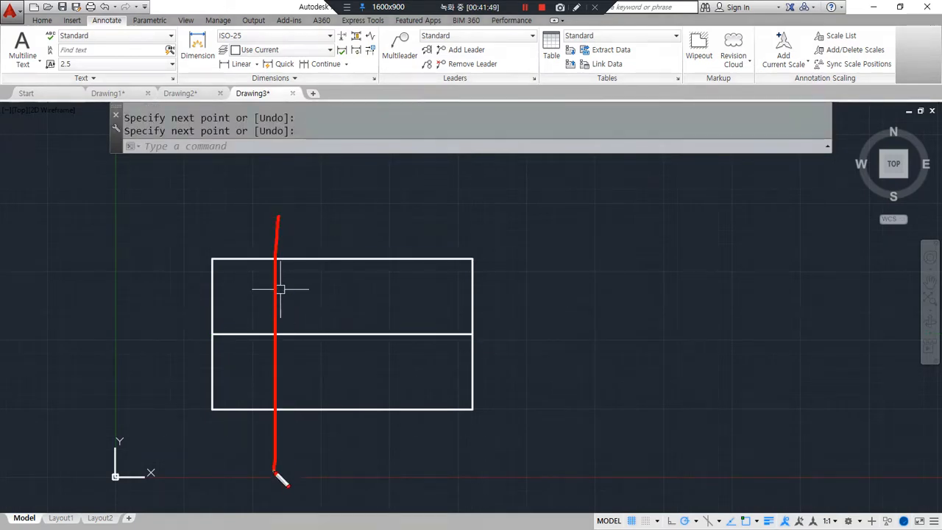
{"action": "type", "text": "o"}
{"action": "key", "text": "Return"}
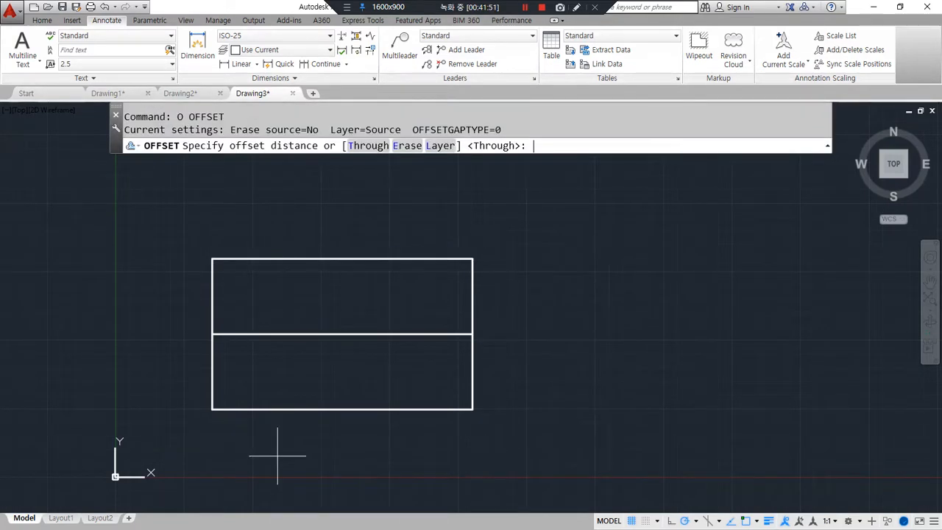
{"action": "type", "text": "70"}
{"action": "key", "text": "Return"}
{"action": "left_click", "coordinate": [215, 370]}
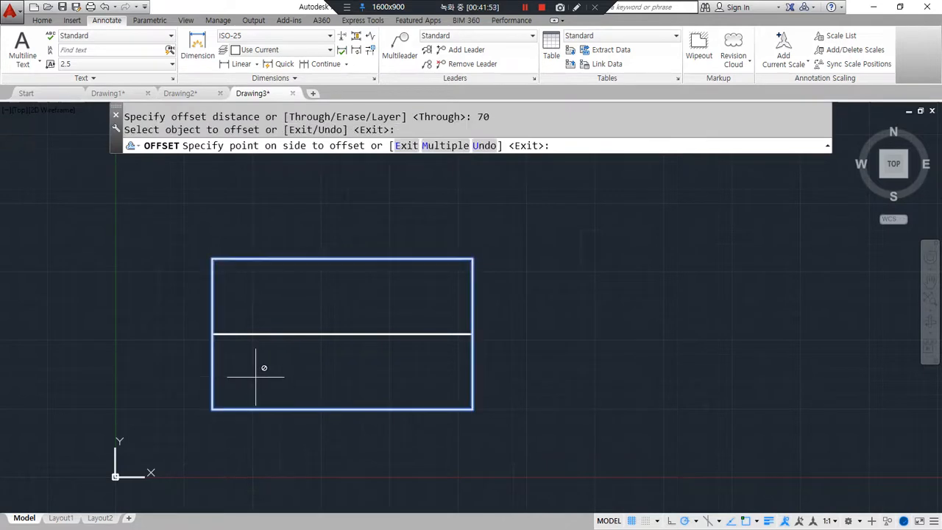
{"action": "left_click", "coordinate": [302, 372]}
{"action": "key", "text": "Escape"}
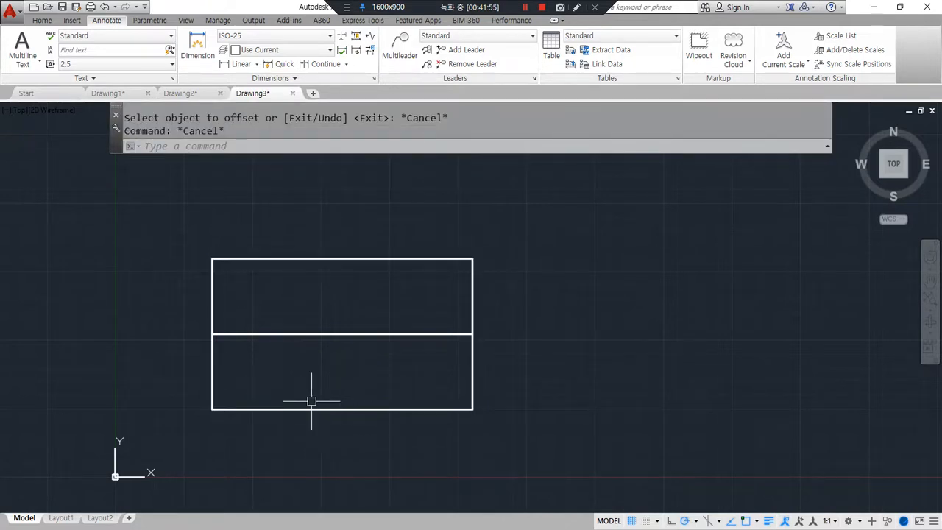
Step: Draw a vertical line from the rectangle's lower-left corner up past its top edge
{"action": "type", "text": "l"}
{"action": "key", "text": "Return"}
{"action": "left_click", "coordinate": [212, 408]}
{"action": "left_click", "coordinate": [212, 190]}
{"action": "key", "text": "Escape"}
Step: Offset the vertical line 70 to the right and erase the original line
{"action": "type", "text": "o"}
{"action": "key", "text": "Return"}
{"action": "type", "text": "70"}
{"action": "key", "text": "Return"}
{"action": "left_click", "coordinate": [213, 216]}
{"action": "left_click", "coordinate": [292, 217]}
{"action": "key", "text": "Return"}
{"action": "left_click_drag", "start_coordinate": [243, 209], "coordinate": [174, 204]}
{"action": "type", "text": "e"}
{"action": "key", "text": "Return"}
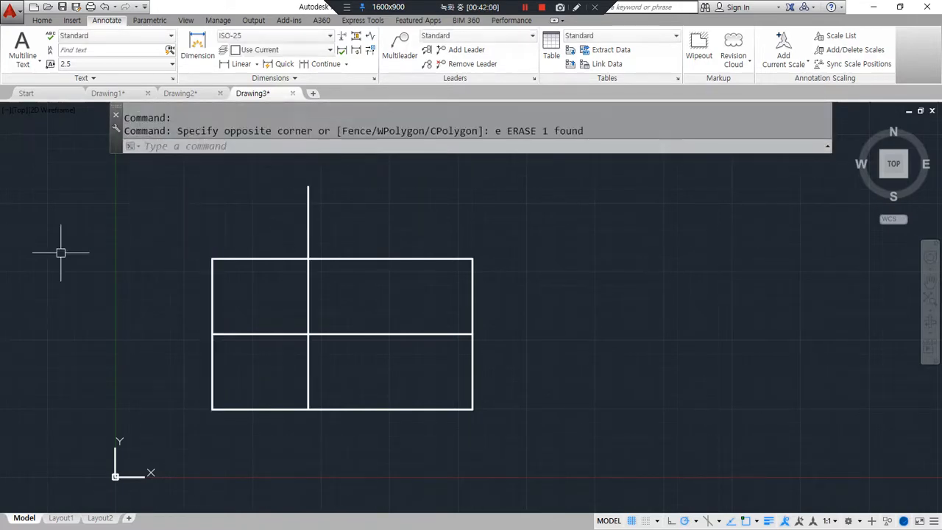
Step: Trim the part of the offset line that extends above the rectangle
{"action": "type", "text": "tr"}
{"action": "key", "text": "Return"}
{"action": "key", "text": "Return"}
{"action": "left_click", "coordinate": [307, 221]}
Step: Extrude the base rectangle upward by 100 into a box
{"action": "middle_click_drag", "start_coordinate": [224, 394], "coordinate": [320, 343], "text": "shift"}
{"action": "left_click_drag", "start_coordinate": [272, 430], "coordinate": [316, 440]}
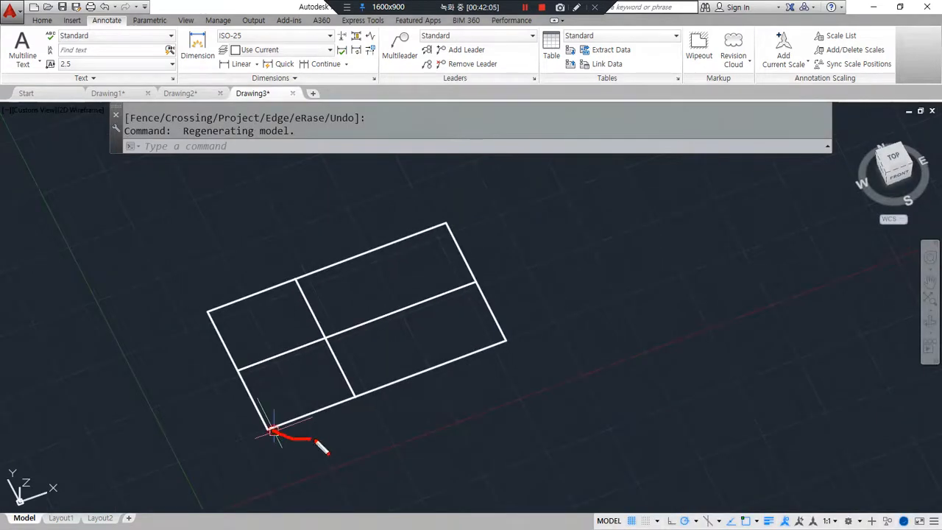
{"action": "left_click_drag", "start_coordinate": [357, 401], "coordinate": [519, 327]}
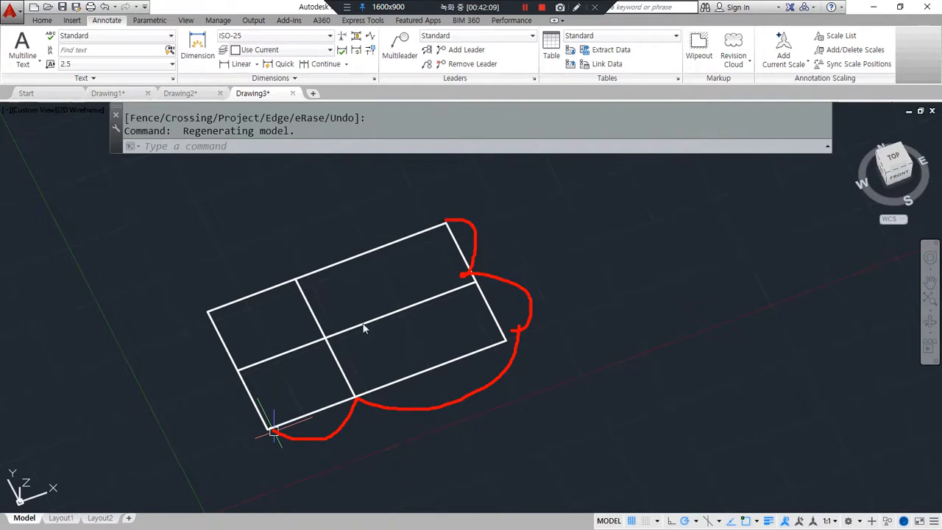
{"action": "middle_click_drag", "start_coordinate": [236, 393], "coordinate": [211, 369]}
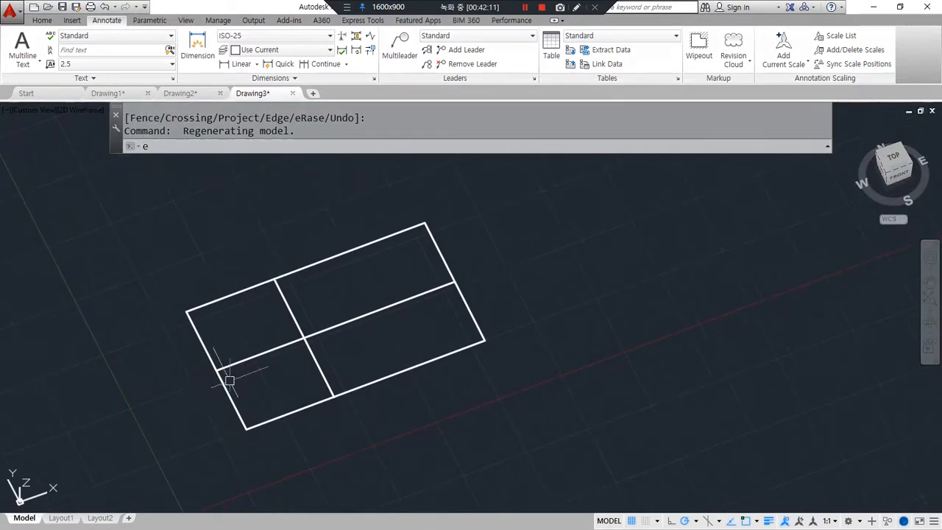
{"action": "type", "text": "ext"}
{"action": "key", "text": "Return"}
{"action": "left_click", "coordinate": [396, 380]}
{"action": "left_click", "coordinate": [356, 370]}
{"action": "key", "text": "Return"}
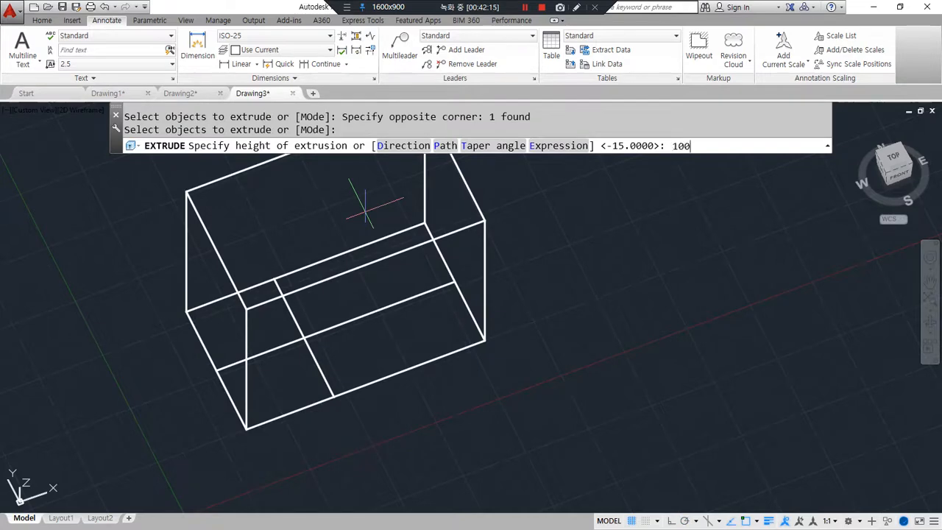
{"action": "key", "text": "Return"}
{"action": "middle_click_drag", "start_coordinate": [252, 437], "coordinate": [200, 401], "text": "shift"}
{"action": "key", "text": "ctrl+alt+d"}
{"action": "mouse_move", "coordinate": [331, 384]}
{"action": "left_mouse_down"}
{"action": "mouse_move", "coordinate": [300, 373]}
{"action": "mouse_move", "coordinate": [332, 381]}
{"action": "left_mouse_up"}
{"action": "left_click_drag", "start_coordinate": [428, 231], "coordinate": [238, 326]}
{"action": "left_click_drag", "start_coordinate": [255, 243], "coordinate": [319, 326]}
{"action": "key", "text": "Escape"}
Step: Copy the two crossing guide lines from the box's base to its top face, using a vertical edge's endpoints
{"action": "type", "text": "cp"}
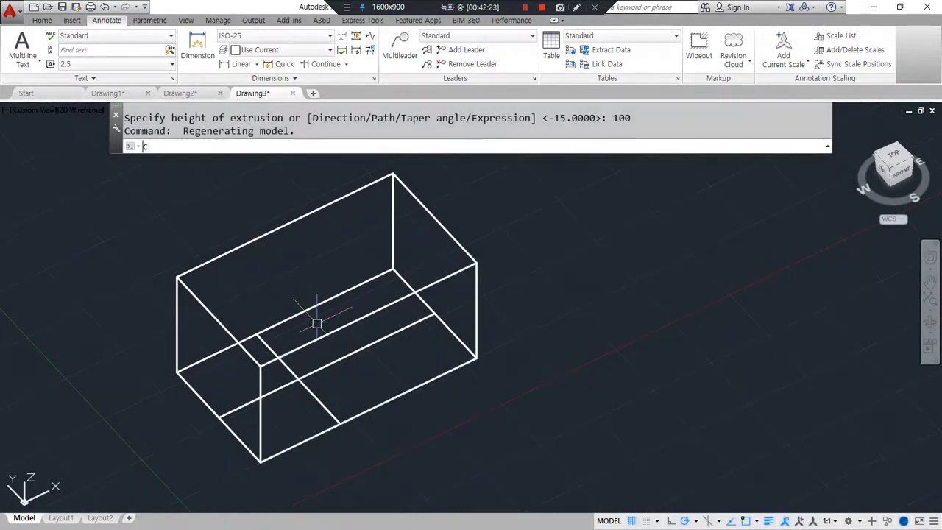
{"action": "key", "text": "space"}
{"action": "left_click", "coordinate": [347, 370]}
{"action": "left_click", "coordinate": [301, 385]}
{"action": "key", "text": "space"}
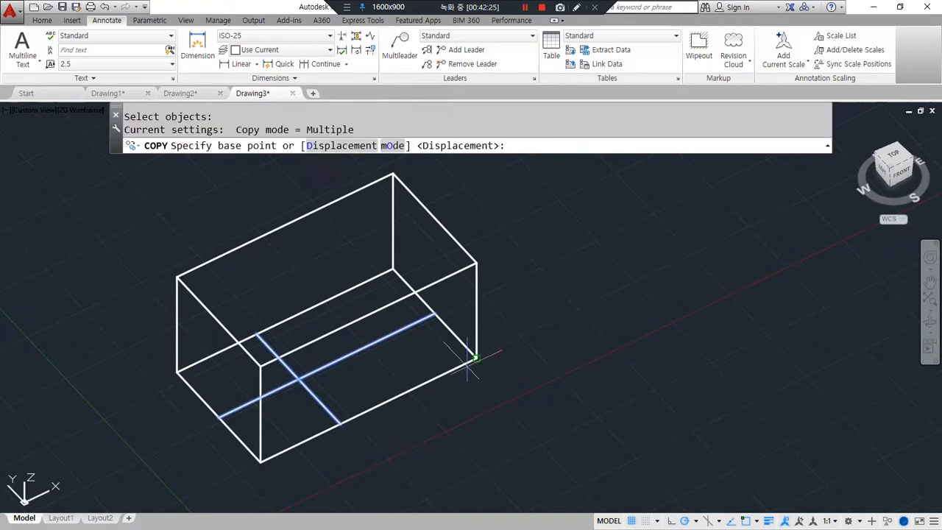
{"action": "left_click", "coordinate": [475, 359]}
{"action": "left_click", "coordinate": [477, 263]}
{"action": "key", "text": "space"}
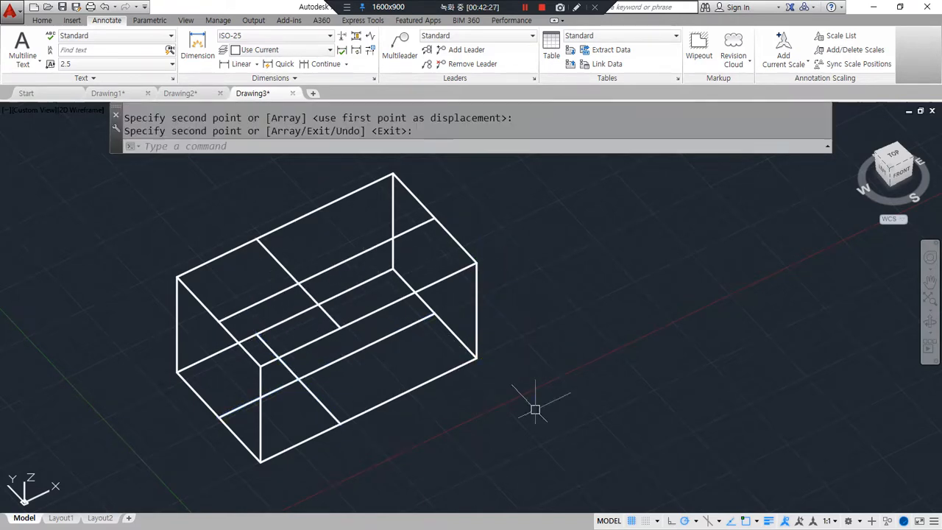
{"action": "middle_click_drag", "start_coordinate": [303, 436], "coordinate": [252, 399], "text": "shift"}
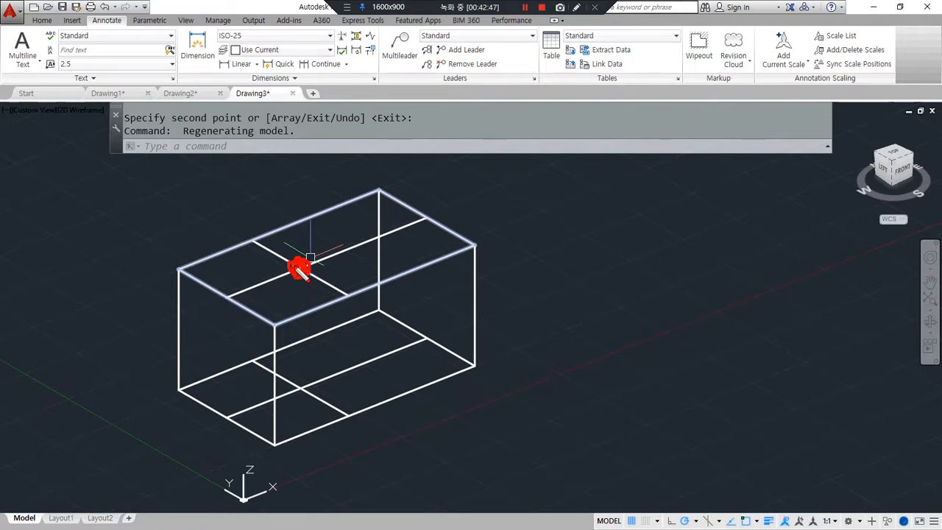
{"action": "left_click_drag", "start_coordinate": [313, 282], "coordinate": [398, 326]}
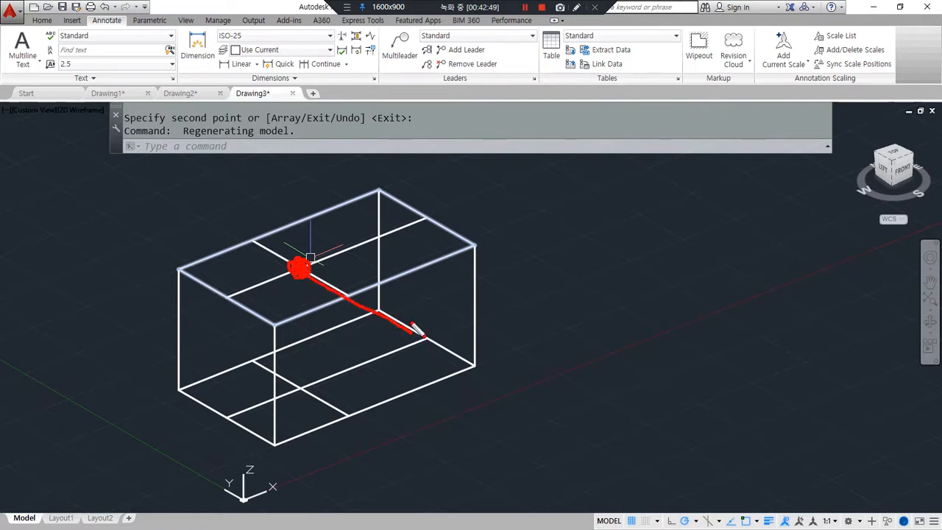
{"action": "left_click_drag", "start_coordinate": [304, 274], "coordinate": [340, 387]}
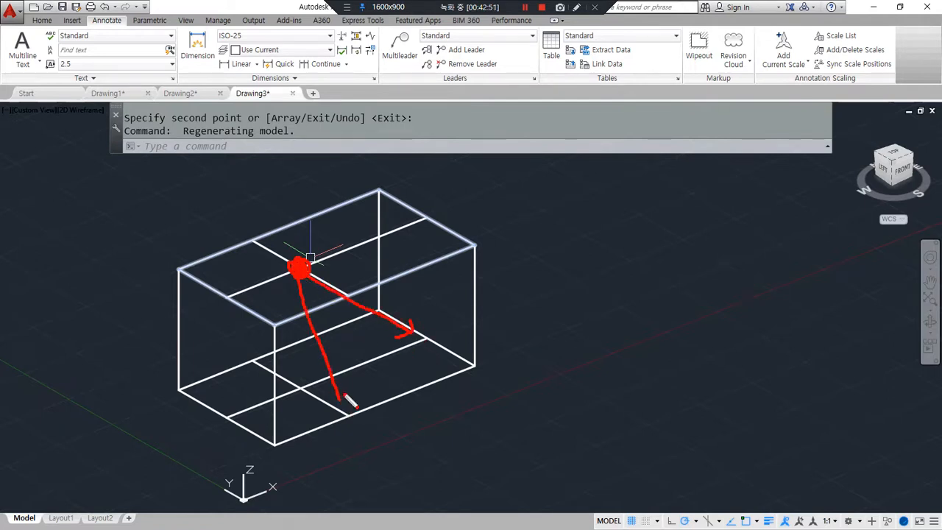
{"action": "key", "text": "Delete"}
{"action": "left_click_drag", "start_coordinate": [303, 271], "coordinate": [352, 392]}
{"action": "left_click_drag", "start_coordinate": [301, 269], "coordinate": [241, 377]}
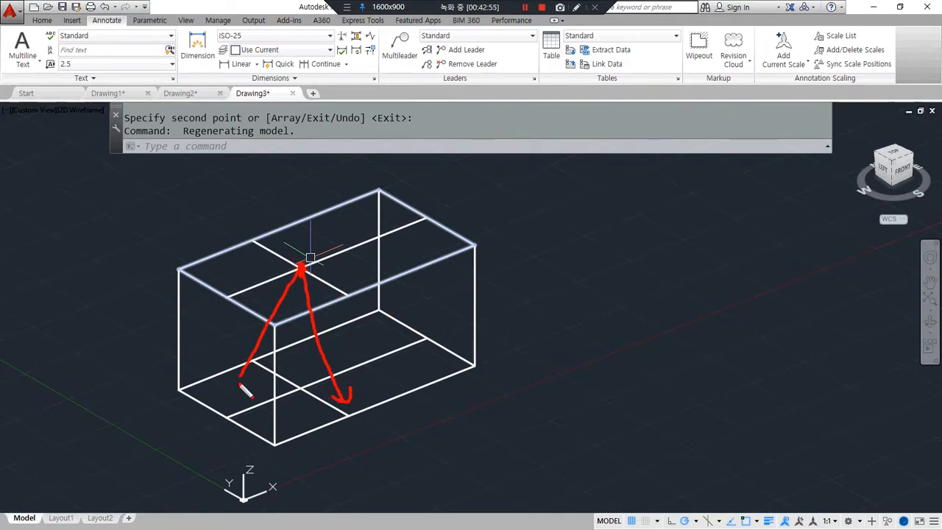
{"action": "key", "text": "Delete"}
{"action": "mouse_move", "coordinate": [297, 278]}
{"action": "left_mouse_down"}
{"action": "mouse_move", "coordinate": [299, 270]}
{"action": "mouse_move", "coordinate": [249, 392]}
{"action": "mouse_move", "coordinate": [256, 352]}
{"action": "left_mouse_up"}
{"action": "key", "text": "Delete"}
{"action": "left_click_drag", "start_coordinate": [310, 263], "coordinate": [251, 343]}
{"action": "mouse_move", "coordinate": [300, 272]}
{"action": "left_mouse_down"}
{"action": "mouse_move", "coordinate": [389, 326]}
{"action": "mouse_move", "coordinate": [423, 331]}
{"action": "left_mouse_up"}
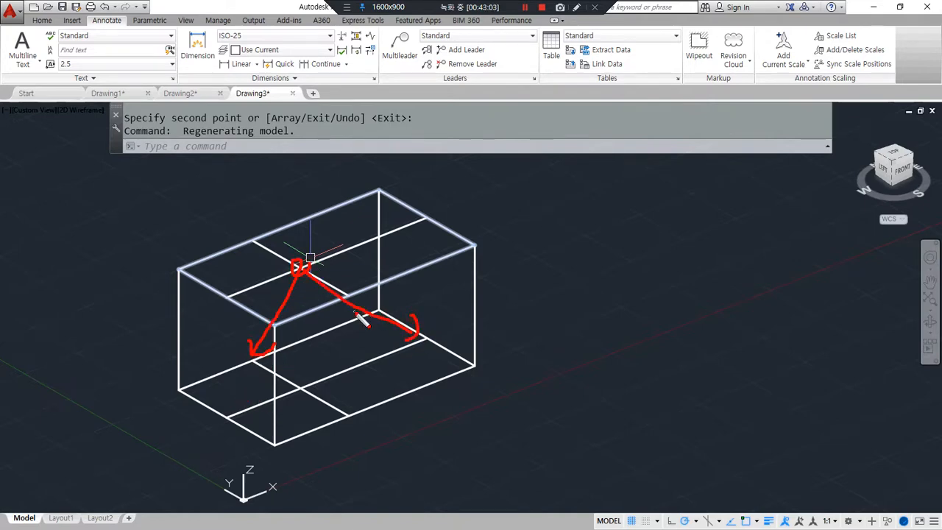
{"action": "key", "text": "Escape"}
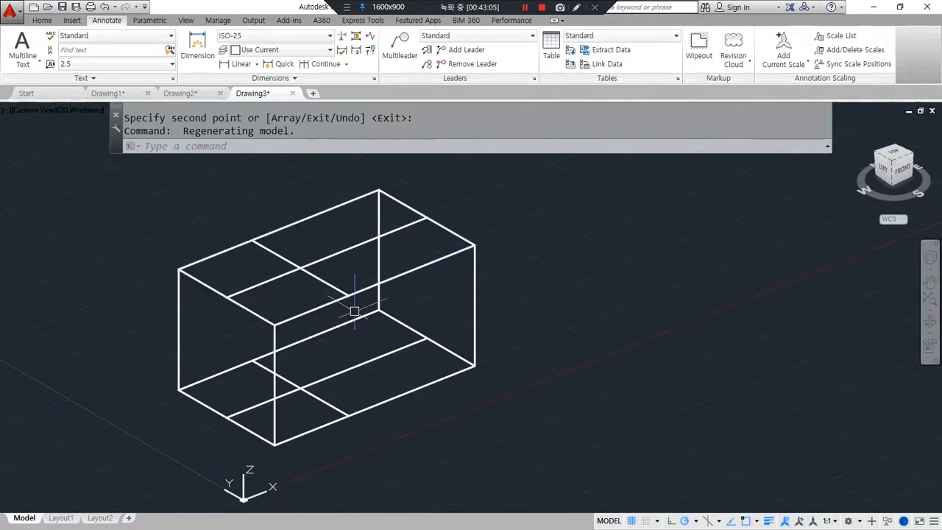
Step: Slice the box with a 3-point plane through the upper guide intersection and the base guides' right and back ends, keeping the front side
{"action": "type", "text": "sl"}
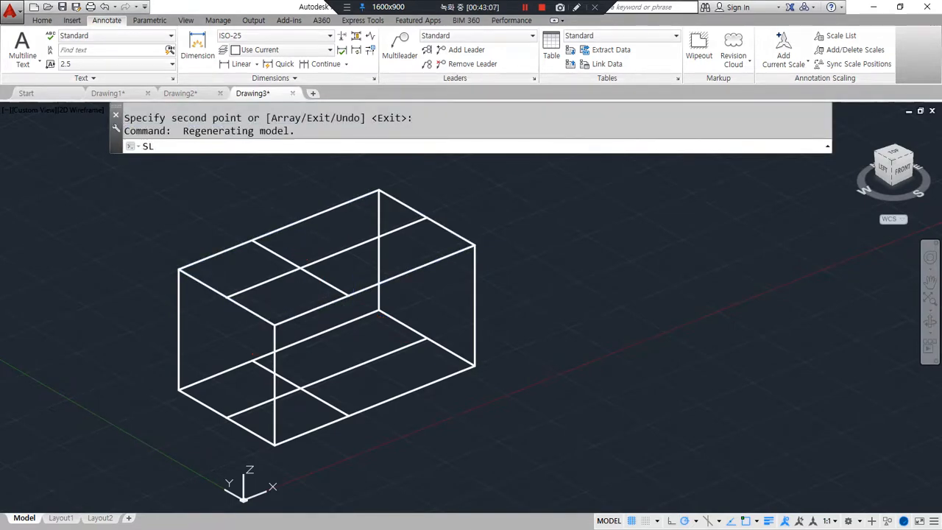
{"action": "key", "text": "Return"}
{"action": "left_click", "coordinate": [416, 267]}
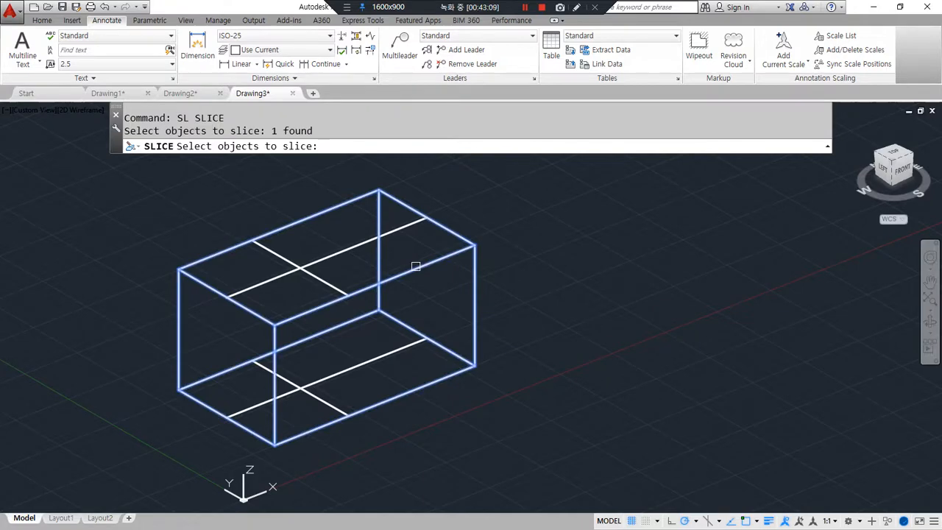
{"action": "key", "text": "Return"}
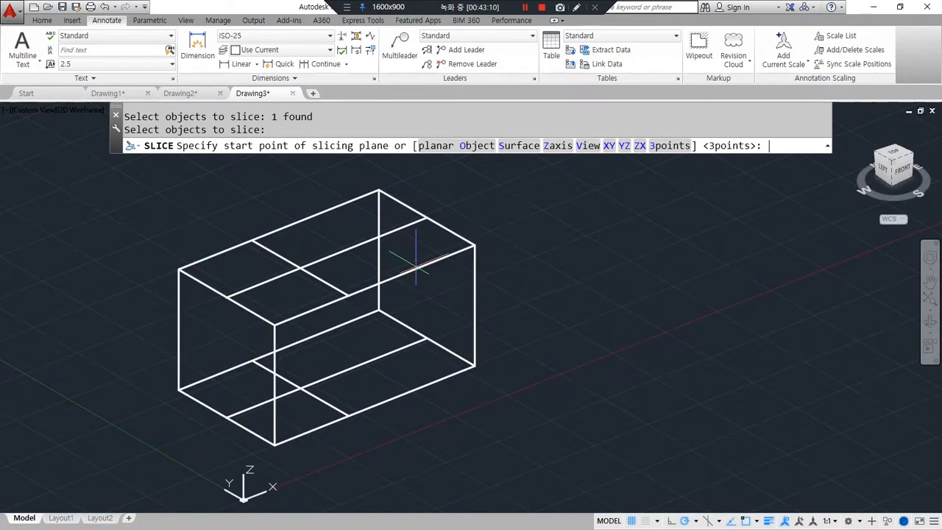
{"action": "left_click", "coordinate": [672, 146]}
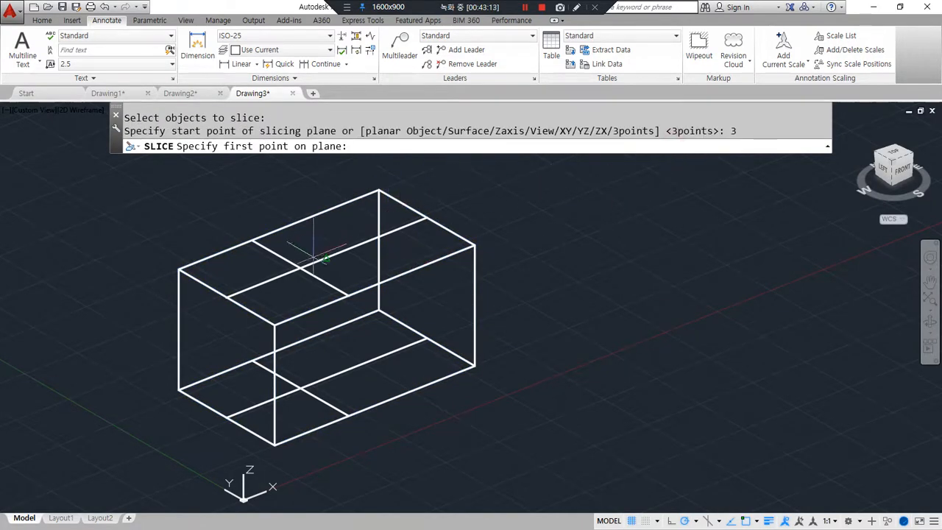
{"action": "left_click", "coordinate": [301, 270]}
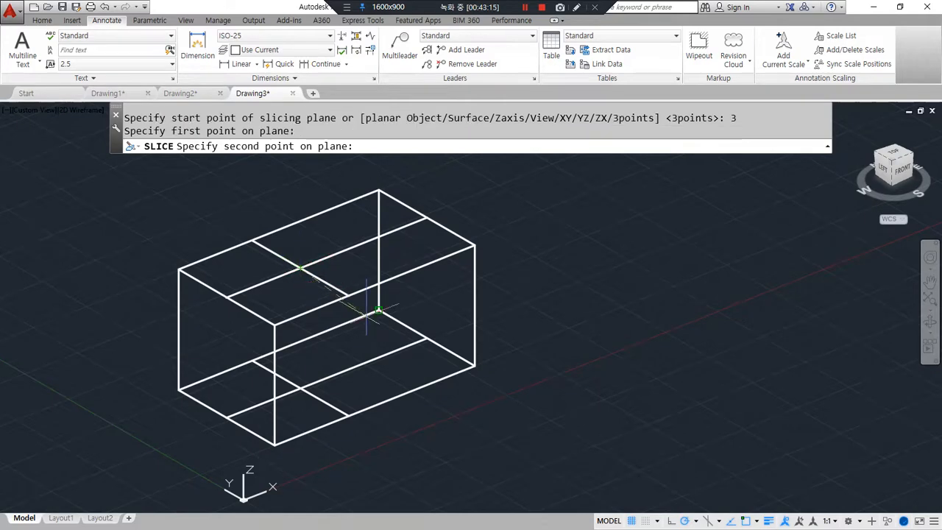
{"action": "left_click", "coordinate": [427, 340]}
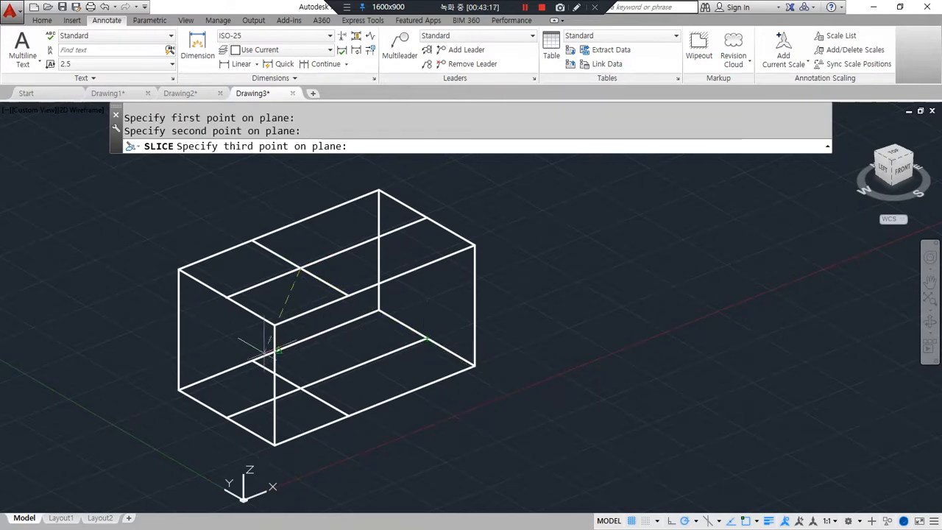
{"action": "left_click", "coordinate": [251, 361]}
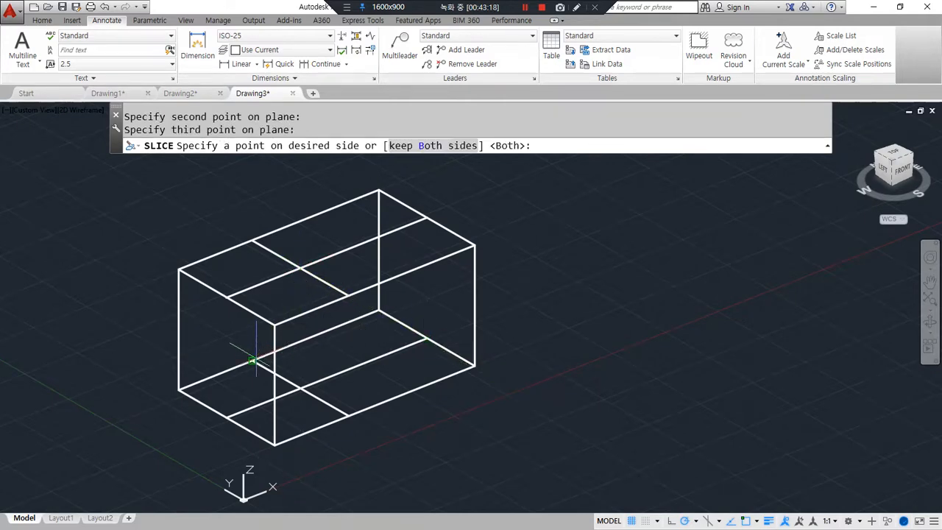
{"action": "left_click", "coordinate": [275, 446]}
Step: Slice the solid through the upper guide intersection and the base guides' back and left ends, removing the back-left corner
{"action": "key", "text": "Return"}
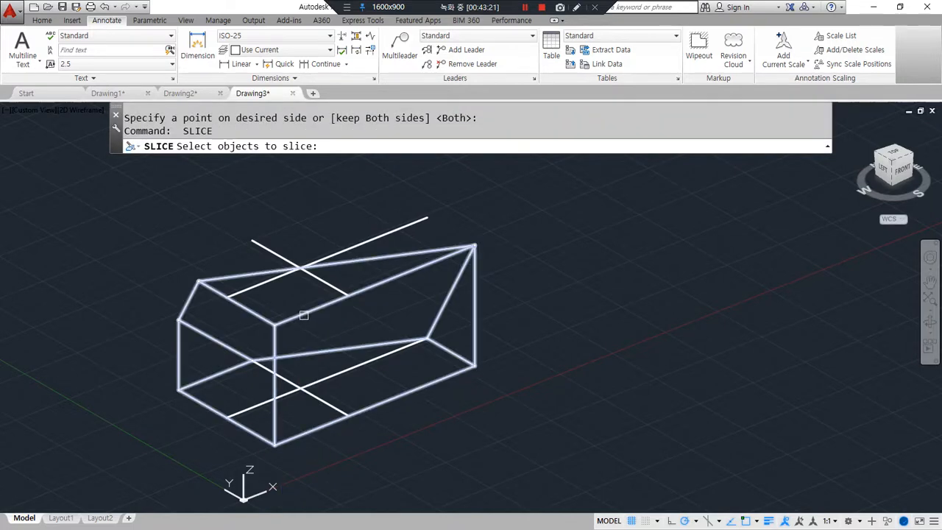
{"action": "left_click", "coordinate": [301, 314]}
{"action": "key", "text": "Return"}
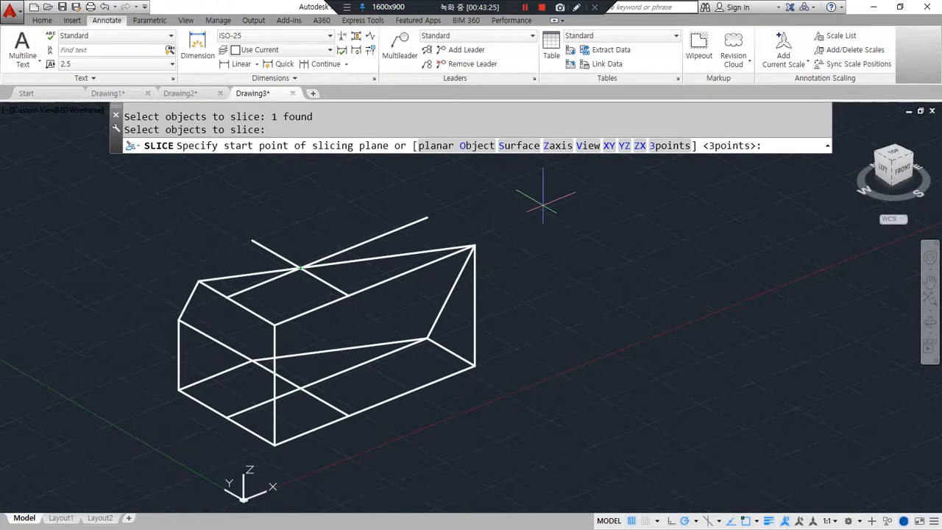
{"action": "key", "text": "Return"}
{"action": "left_click", "coordinate": [300, 269]}
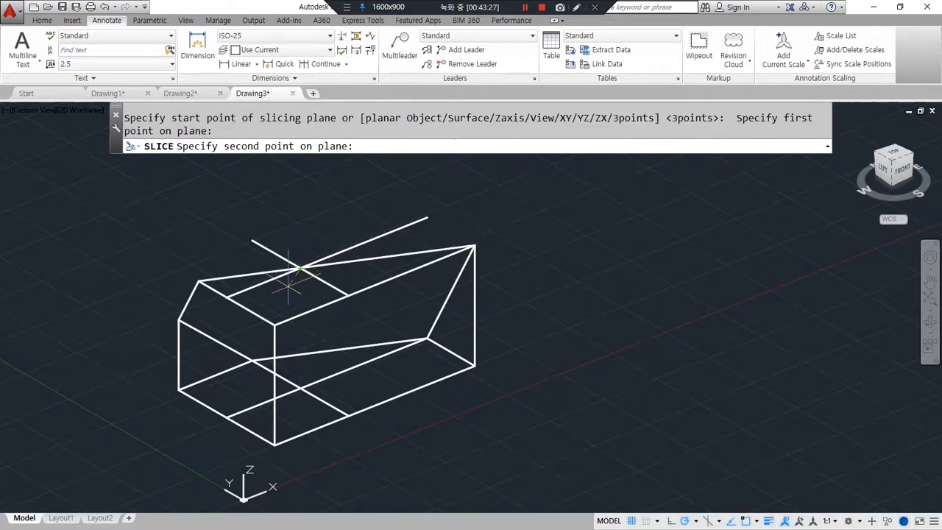
{"action": "middle_click_drag", "start_coordinate": [255, 325], "coordinate": [260, 339], "text": "shift"}
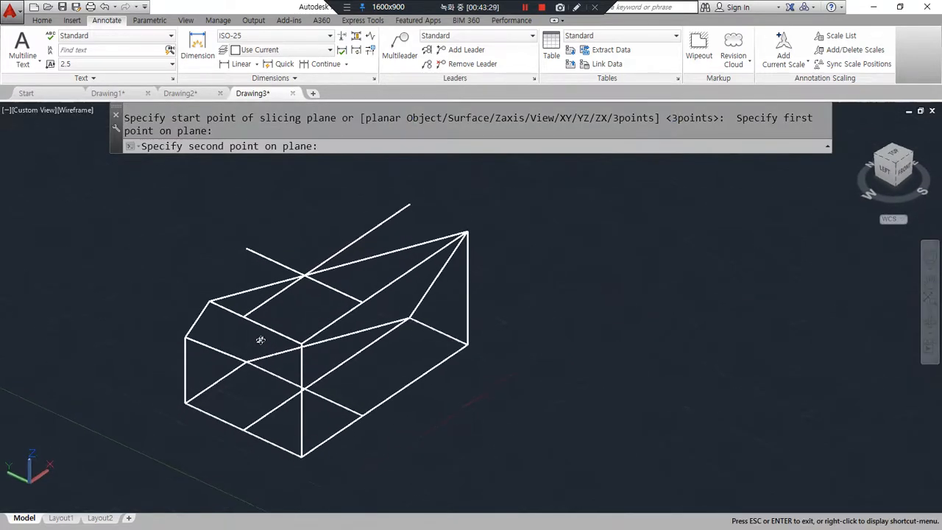
{"action": "left_click", "coordinate": [248, 362]}
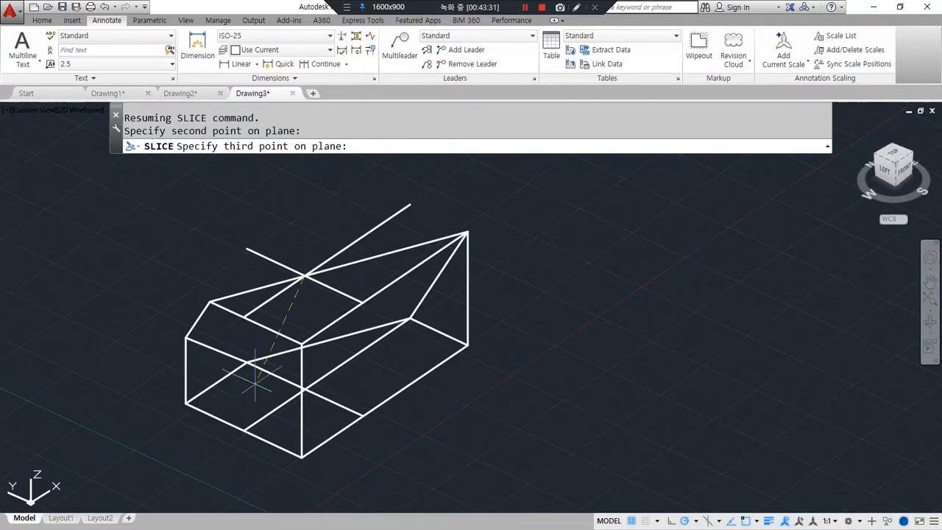
{"action": "left_click", "coordinate": [245, 430]}
{"action": "key", "text": "Return"}
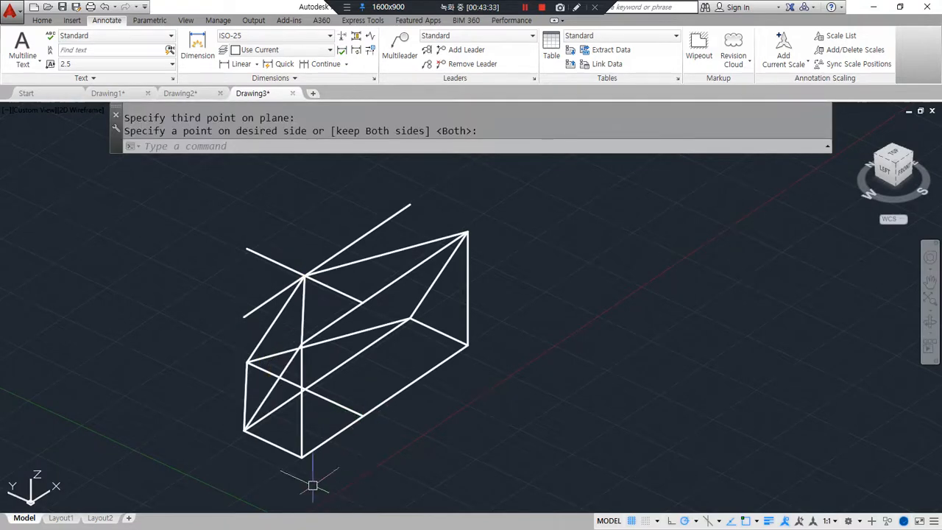
Step: Slice the solid through the upper guide intersection and the base guides' left and front ends, removing the front-left corner
{"action": "mouse_move", "coordinate": [237, 395]}
{"action": "middle_mouse_down", "text": "shift"}
{"action": "mouse_move", "coordinate": [315, 362]}
{"action": "mouse_move", "coordinate": [318, 371]}
{"action": "mouse_move", "coordinate": [243, 384]}
{"action": "middle_mouse_up", "text": "shift"}
{"action": "key", "text": "Return"}
{"action": "left_click", "coordinate": [328, 313]}
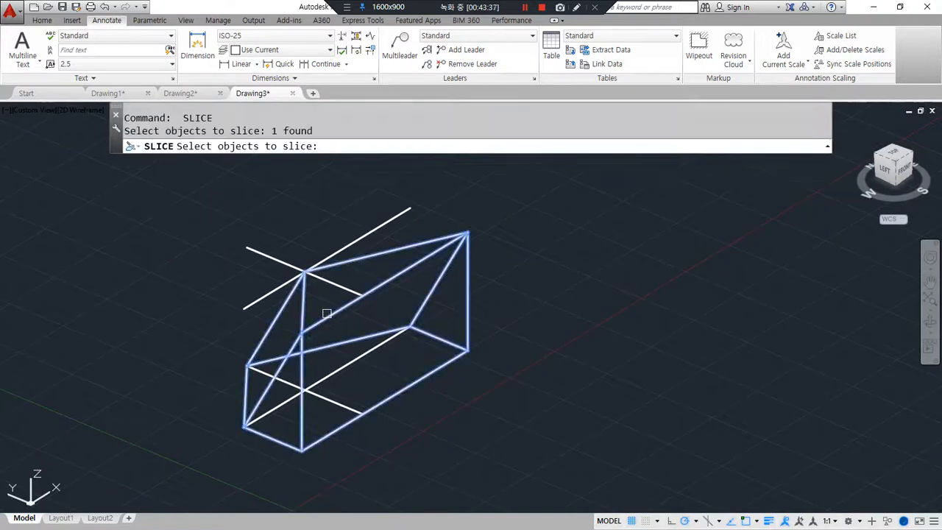
{"action": "key", "text": "Return"}
{"action": "key", "text": "Return"}
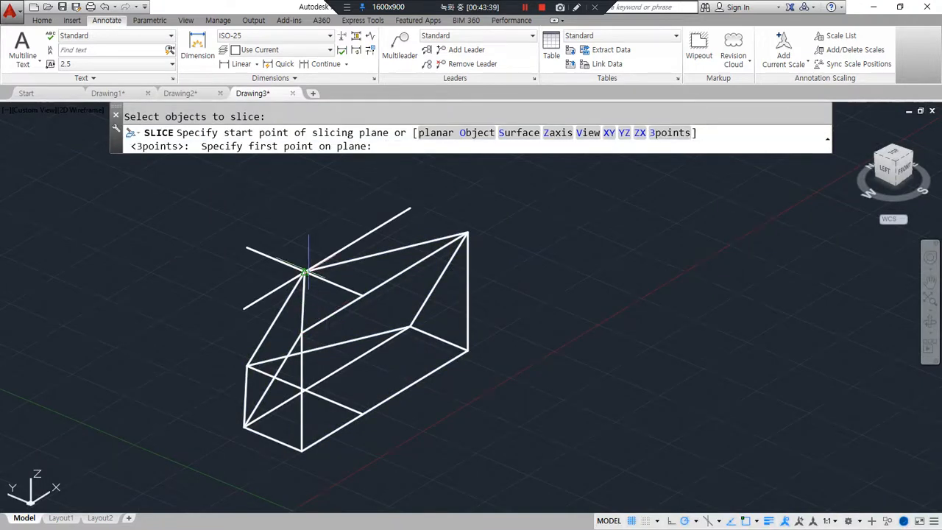
{"action": "left_click", "coordinate": [304, 271]}
{"action": "left_click", "coordinate": [244, 425]}
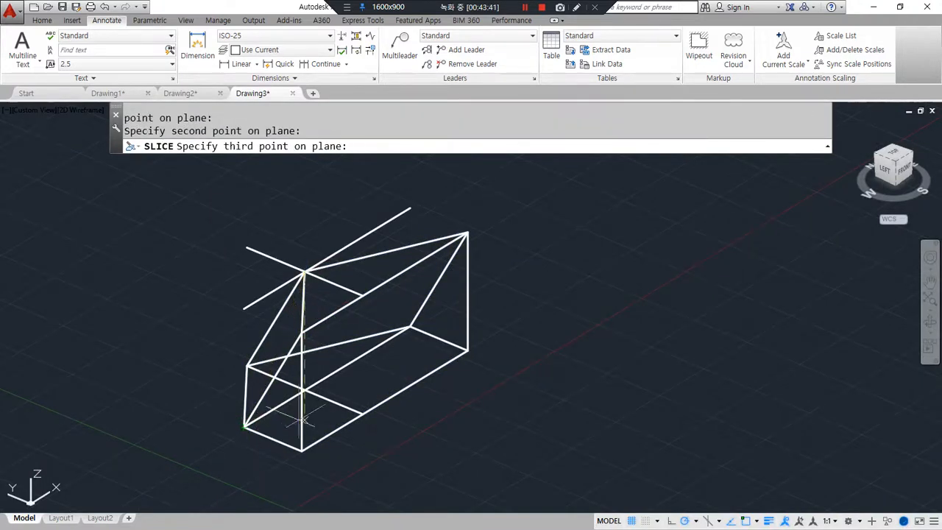
{"action": "left_click", "coordinate": [361, 414]}
{"action": "left_click", "coordinate": [452, 360]}
Step: Slice the solid through the upper guide intersection and the base guides' front and right ends, keeping the left side as a pyramid
{"action": "middle_click_drag", "start_coordinate": [474, 416], "coordinate": [425, 420], "text": "shift"}
{"action": "key", "text": "Return"}
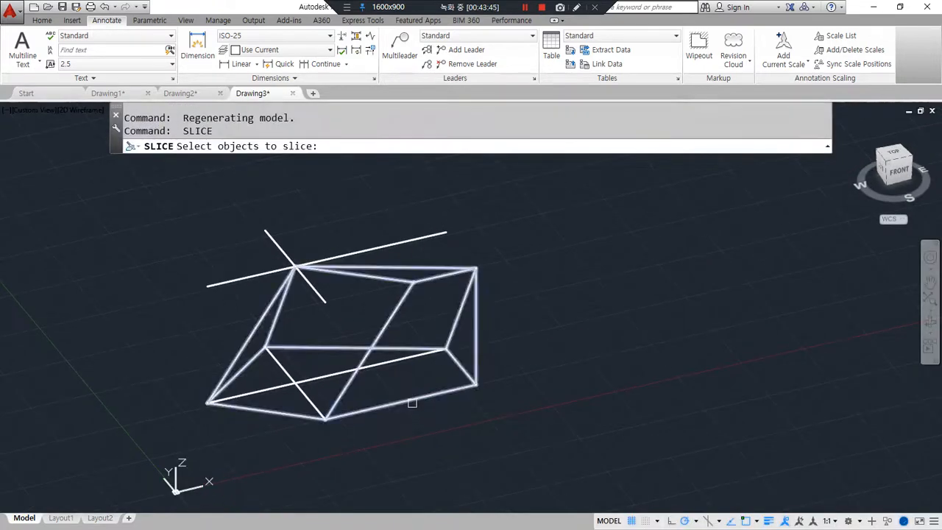
{"action": "left_click", "coordinate": [413, 401]}
{"action": "key", "text": "Return"}
{"action": "key", "text": "Return"}
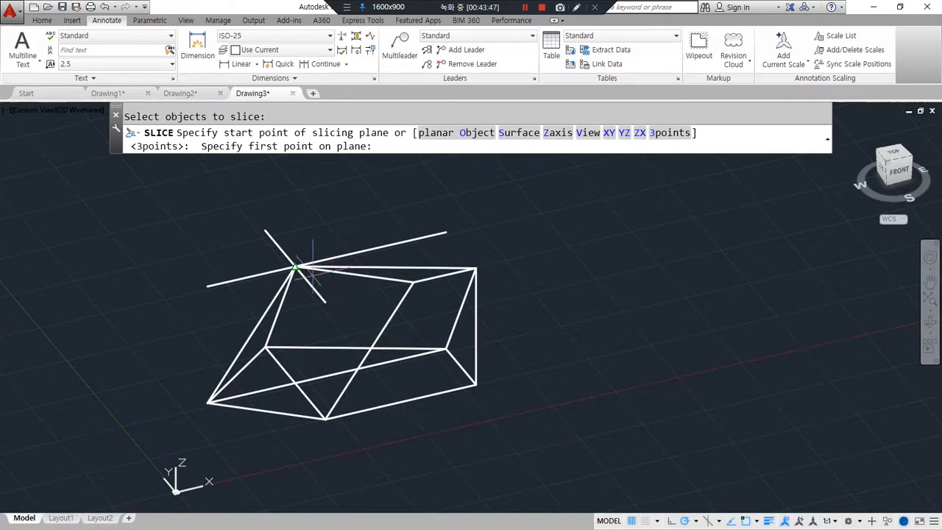
{"action": "left_click", "coordinate": [293, 265]}
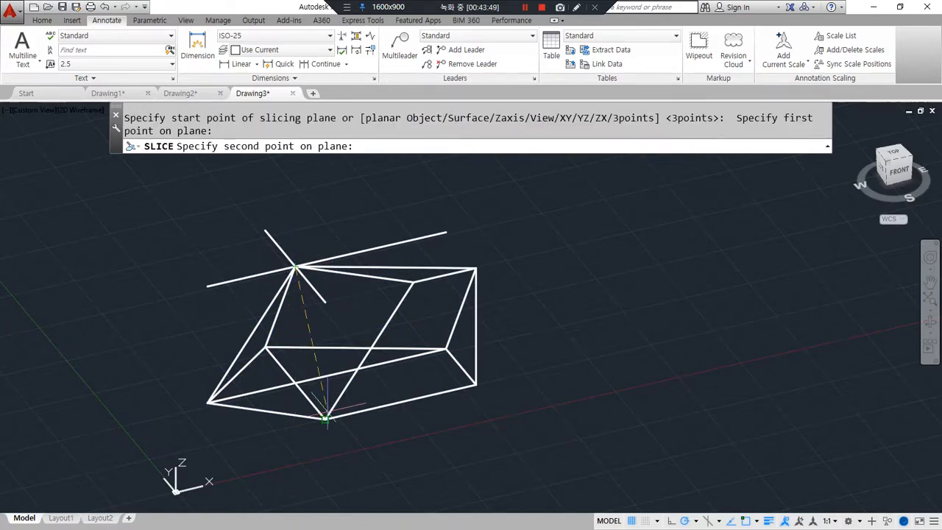
{"action": "left_click", "coordinate": [325, 416]}
{"action": "left_click", "coordinate": [445, 349]}
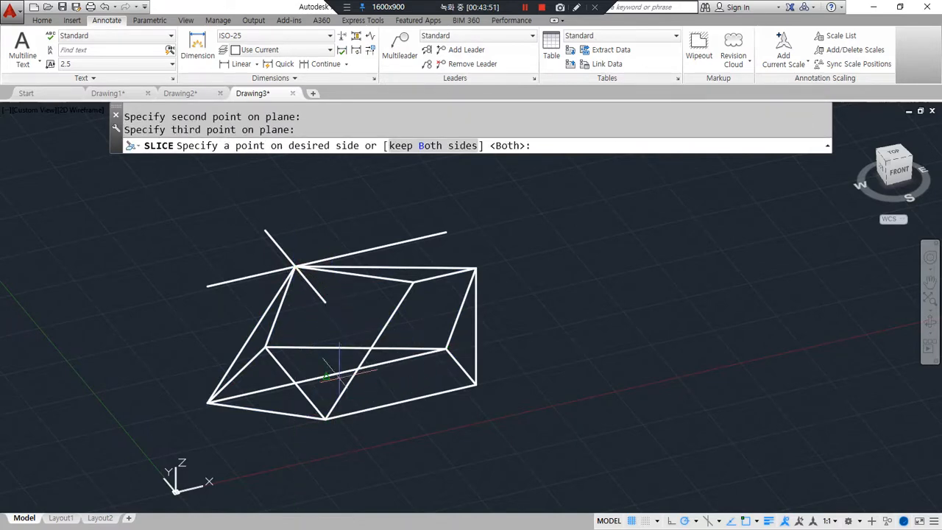
{"action": "left_click", "coordinate": [252, 368]}
{"action": "middle_click_drag", "start_coordinate": [243, 432], "coordinate": [417, 436], "text": "shift"}
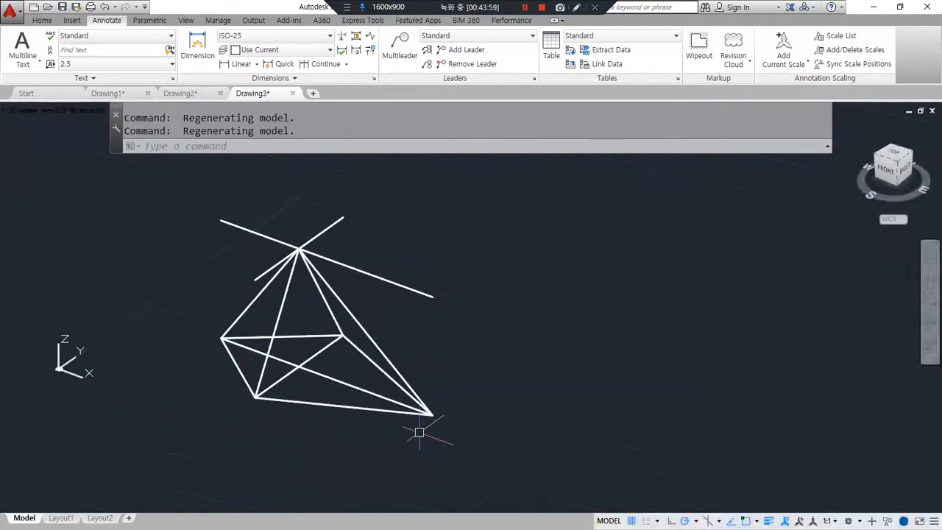
Step: Switch to the Notepad notes listing the 3D modelling commands
{"action": "key", "text": "alt+Tab"}
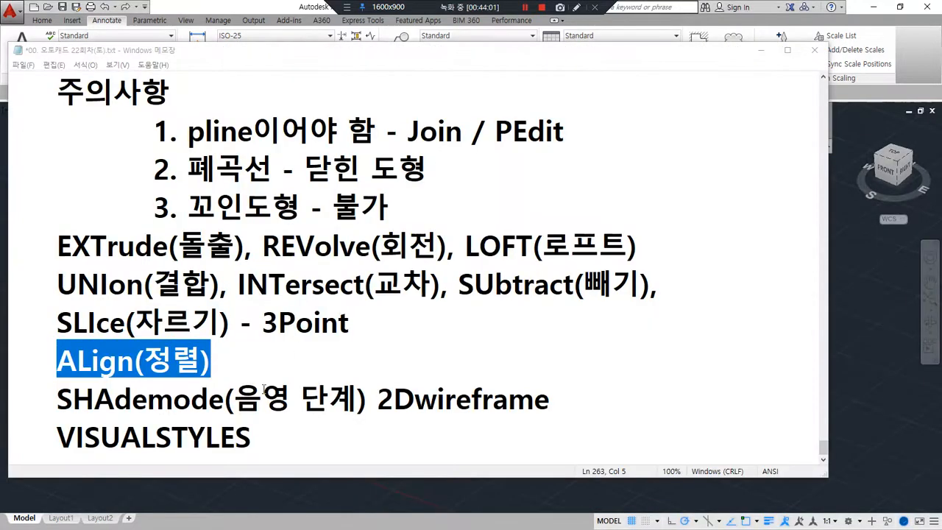
Step: Leave the command notes, switch back to AutoCAD and create a new blank drawing
{"action": "left_click_drag", "start_coordinate": [210, 377], "coordinate": [64, 378]}
{"action": "left_click_drag", "start_coordinate": [230, 384], "coordinate": [40, 382]}
{"action": "key", "text": "Escape"}
{"action": "left_click", "coordinate": [896, 401]}
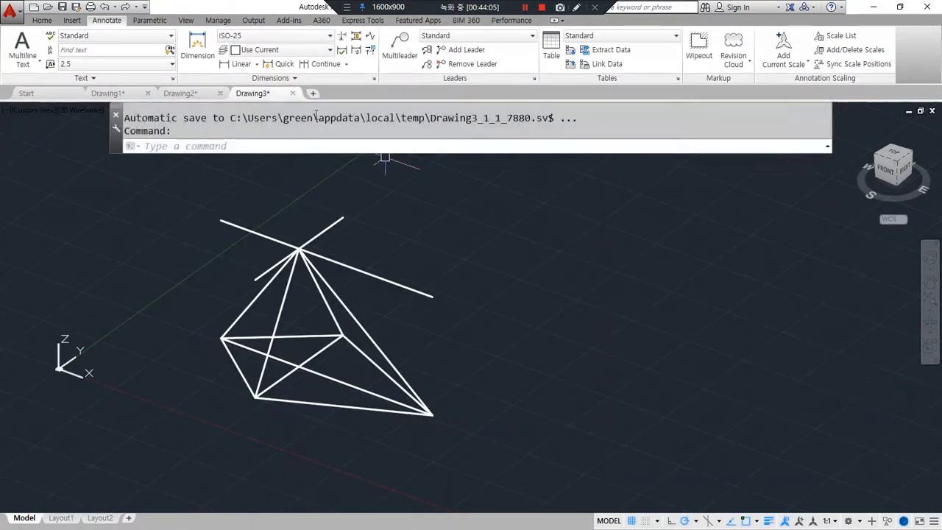
{"action": "left_click", "coordinate": [313, 95]}
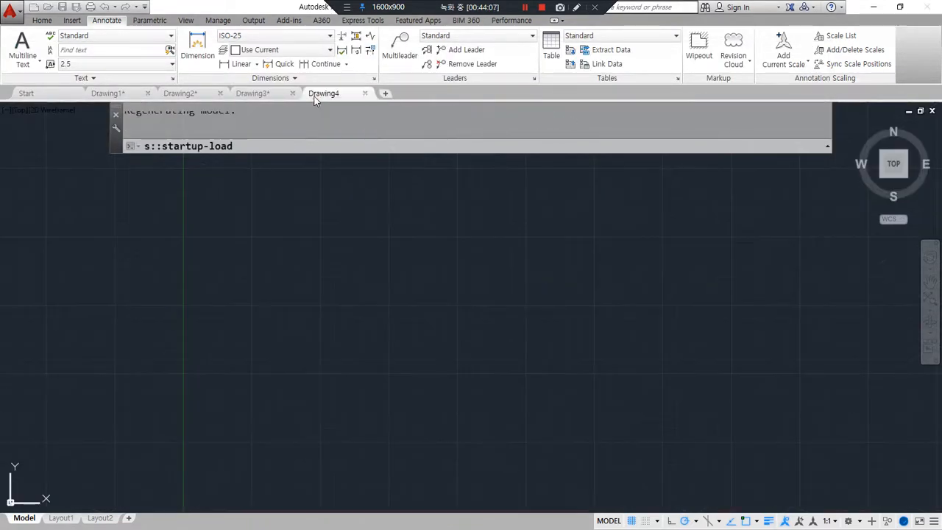
Step: Draw a tall rectangle and a smaller, nearly square rectangle beside its upper right side
{"action": "key", "text": "Escape"}
{"action": "key", "text": "Escape"}
{"action": "type", "text": "rec"}
{"action": "key", "text": "Return"}
{"action": "left_click", "coordinate": [229, 196]}
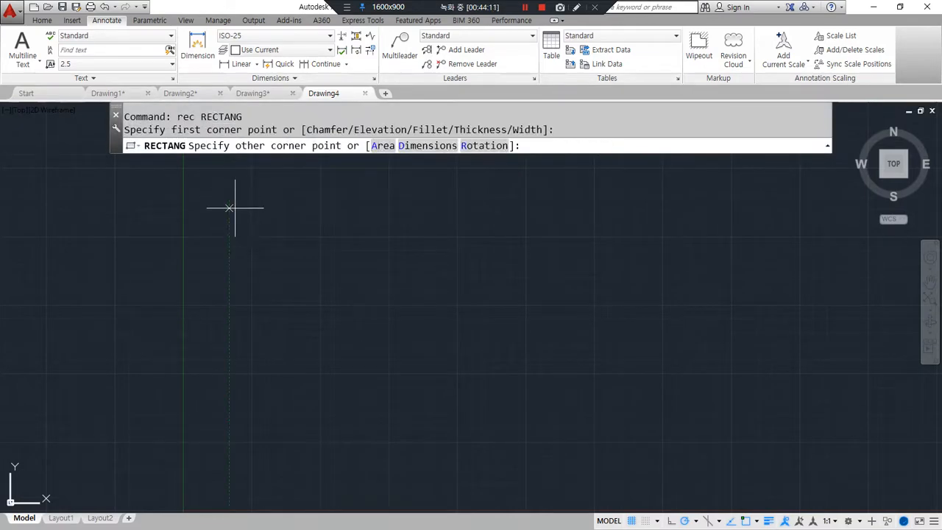
{"action": "left_click", "coordinate": [329, 442]}
{"action": "key", "text": "Return"}
{"action": "left_click", "coordinate": [403, 200]}
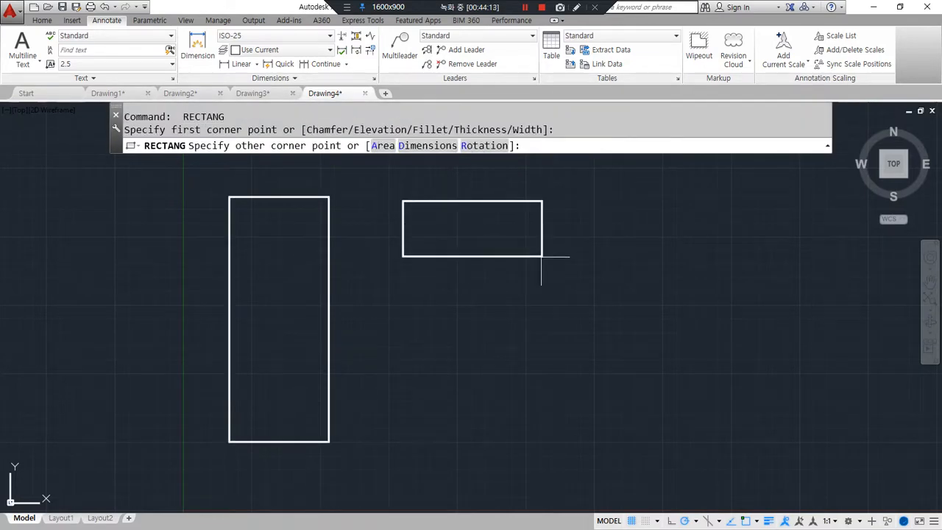
{"action": "left_click", "coordinate": [475, 273]}
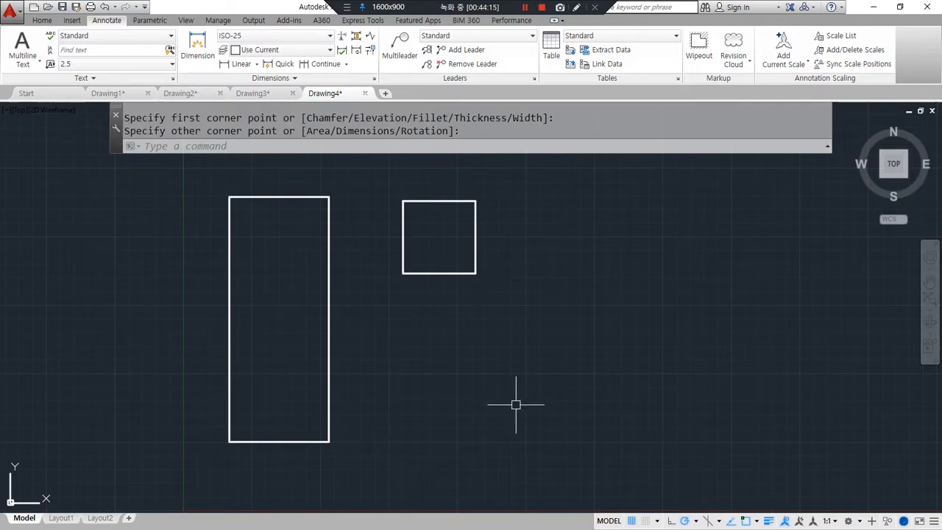
{"action": "type", "text": "s"}
{"action": "key", "text": "Return"}
{"action": "left_click", "coordinate": [493, 286]}
{"action": "left_click", "coordinate": [390, 260]}
{"action": "key", "text": "Return"}
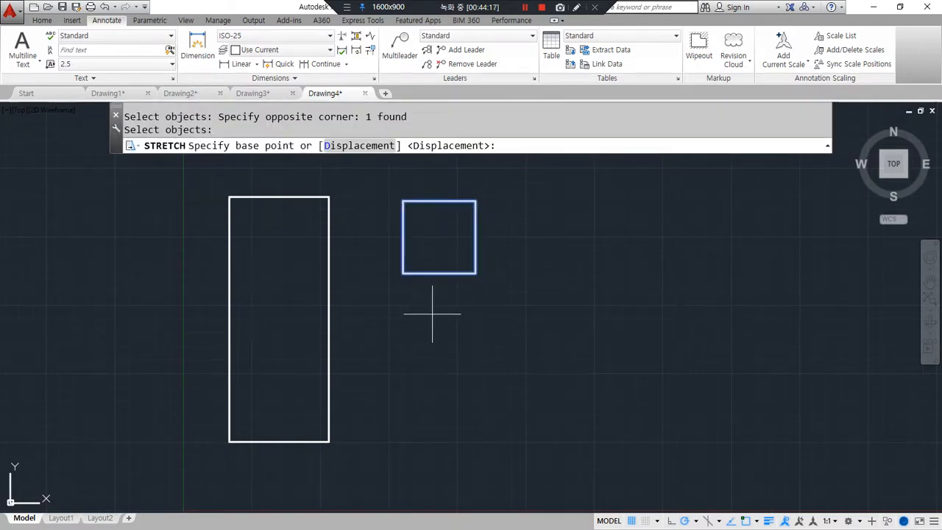
{"action": "left_click", "coordinate": [432, 314]}
{"action": "key", "text": "Escape"}
Step: Stretch the small rectangle's right side outward so it becomes wider than it is tall
{"action": "key", "text": "Return"}
{"action": "left_click", "coordinate": [512, 308]}
{"action": "left_click", "coordinate": [454, 192]}
{"action": "key", "text": "Return"}
{"action": "left_click", "coordinate": [476, 200]}
{"action": "left_click", "coordinate": [505, 321]}
{"action": "mouse_move", "coordinate": [519, 309]}
{"action": "left_mouse_down"}
{"action": "mouse_move", "coordinate": [381, 277]}
{"action": "mouse_move", "coordinate": [543, 265]}
{"action": "mouse_move", "coordinate": [490, 316]}
{"action": "left_mouse_up"}
{"action": "mouse_move", "coordinate": [326, 193]}
{"action": "left_mouse_down"}
{"action": "mouse_move", "coordinate": [341, 442]}
{"action": "mouse_move", "coordinate": [364, 253]}
{"action": "mouse_move", "coordinate": [343, 193]}
{"action": "left_mouse_up"}
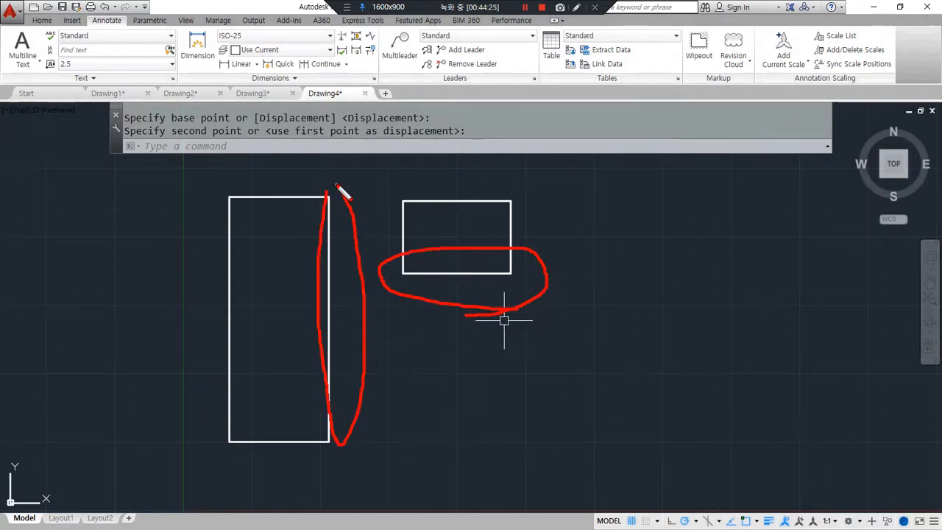
{"action": "mouse_move", "coordinate": [403, 274]}
{"action": "left_mouse_down"}
{"action": "mouse_move", "coordinate": [358, 206]}
{"action": "mouse_move", "coordinate": [342, 212]}
{"action": "left_mouse_up"}
{"action": "left_click_drag", "start_coordinate": [499, 273], "coordinate": [326, 443]}
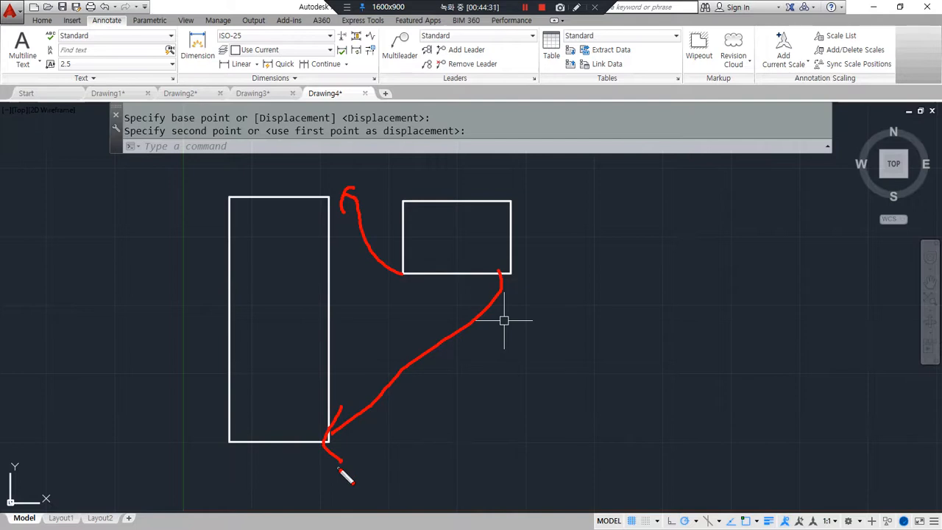
{"action": "mouse_move", "coordinate": [470, 315]}
{"action": "left_mouse_down"}
{"action": "mouse_move", "coordinate": [416, 178]}
{"action": "mouse_move", "coordinate": [506, 301]}
{"action": "left_mouse_up"}
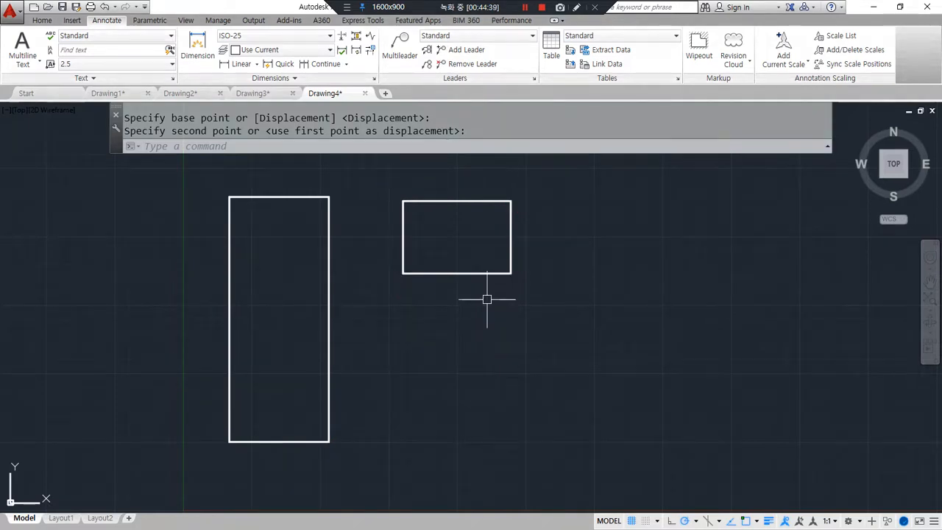
Step: Rotate the small rectangle 90 degrees clockwise about its lower-right corner
{"action": "type", "text": "ro"}
{"action": "key", "text": "Return"}
{"action": "left_click", "coordinate": [538, 299]}
{"action": "left_click", "coordinate": [478, 264]}
{"action": "key", "text": "Return"}
{"action": "left_click", "coordinate": [511, 272]}
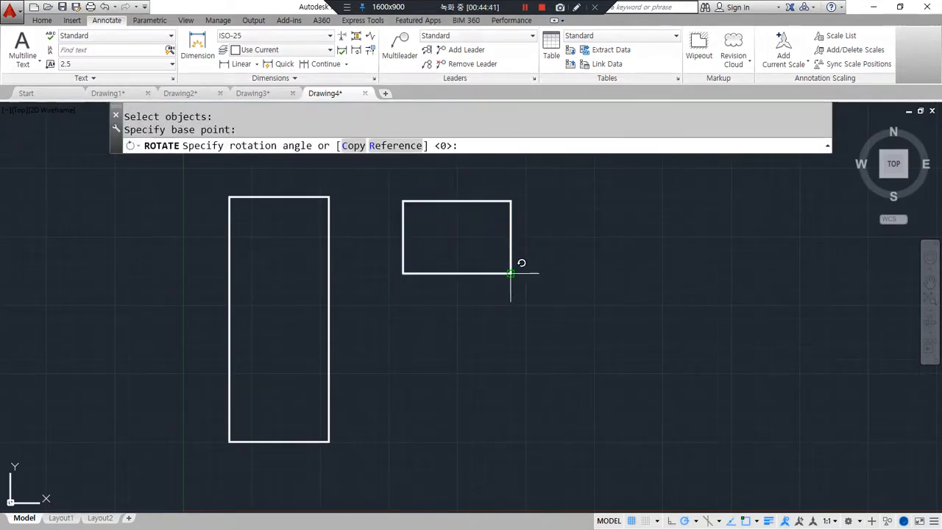
{"action": "left_click", "coordinate": [504, 329]}
Step: Move the rotated rectangle by its upper-left corner onto the tall rectangle's upper-right corner
{"action": "type", "text": "m"}
{"action": "key", "text": "Return"}
{"action": "left_click", "coordinate": [525, 274]}
{"action": "key", "text": "Return"}
{"action": "left_click", "coordinate": [511, 167]}
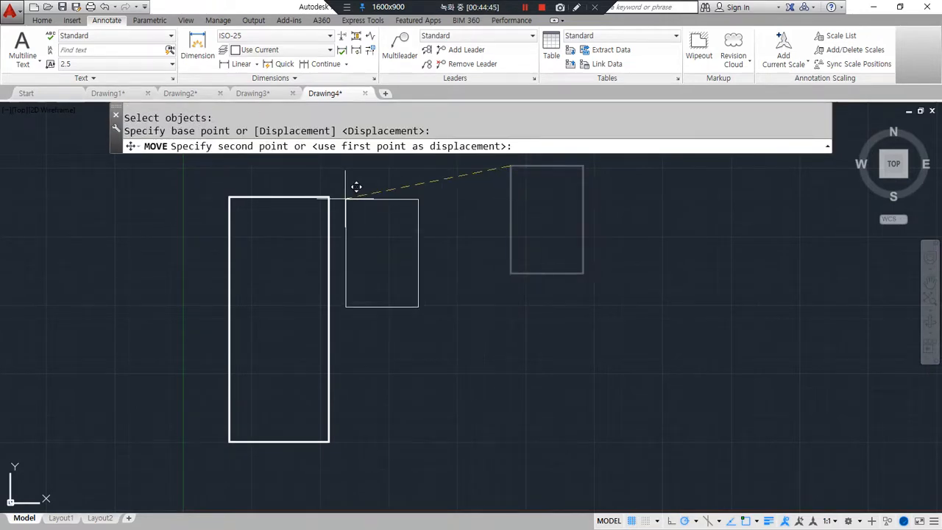
{"action": "left_click", "coordinate": [329, 197]}
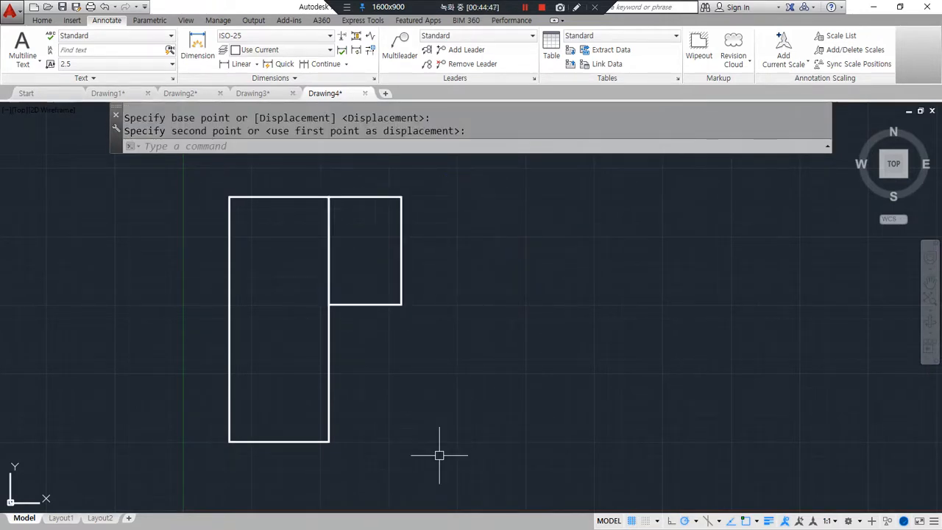
Step: Undo the move and the rotation of the small rectangle
{"action": "key", "text": "ctrl+z"}
{"action": "key", "text": "ctrl+z"}
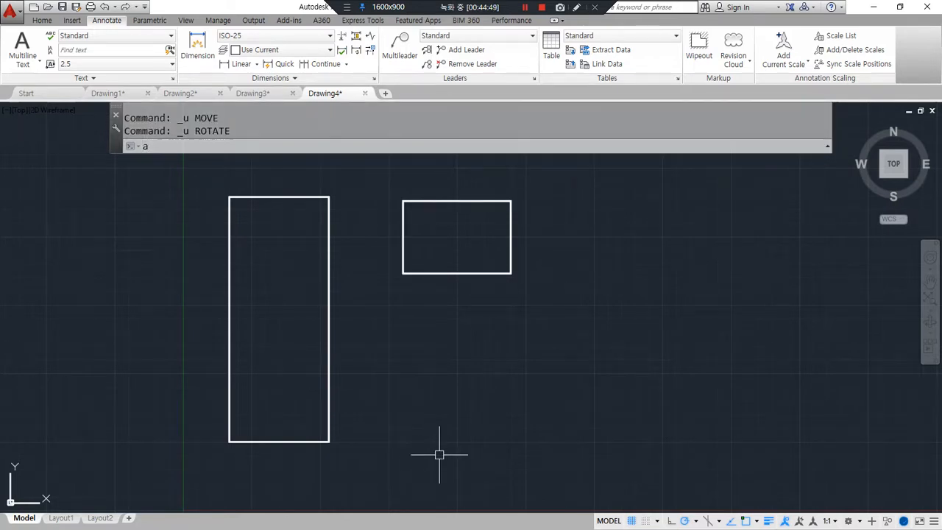
{"action": "type", "text": "Ali"}
{"action": "key", "text": "Return"}
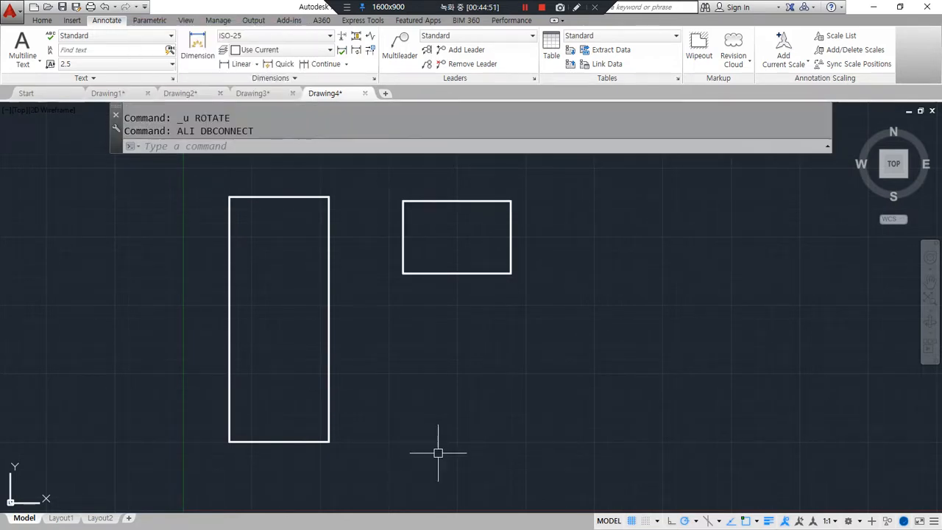
Step: Align the small rectangle's lower-left and lower-right corners to the tall rectangle's upper-right and lower-right corners without scaling, and undo the alignment
{"action": "type", "text": "al"}
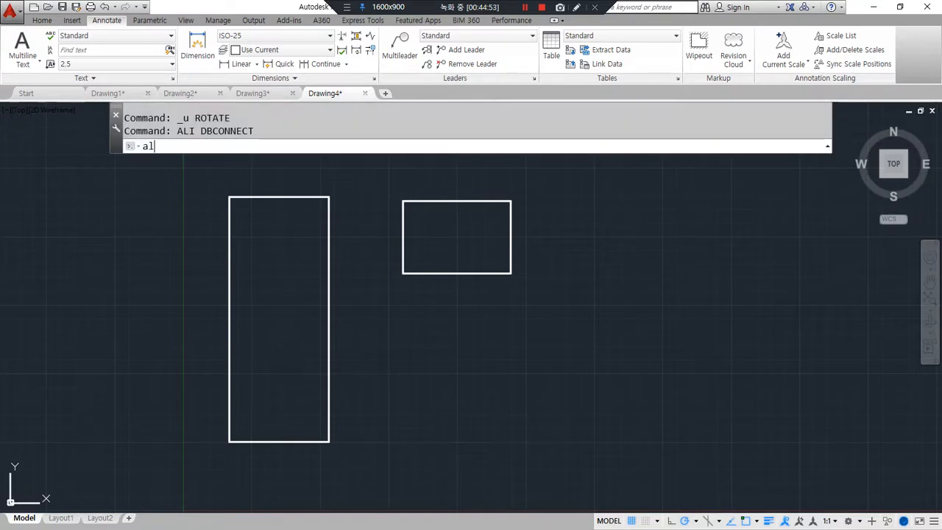
{"action": "key", "text": "Return"}
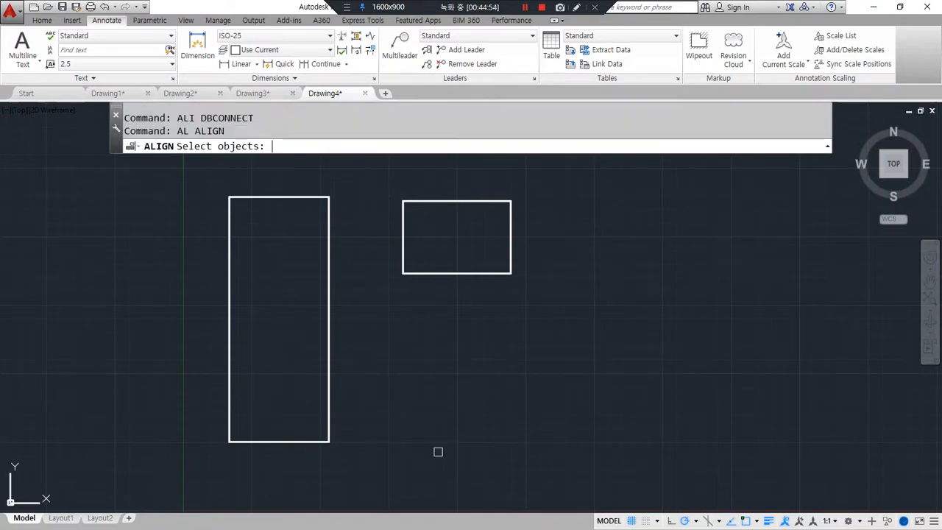
{"action": "left_click", "coordinate": [458, 273]}
{"action": "key", "text": "Return"}
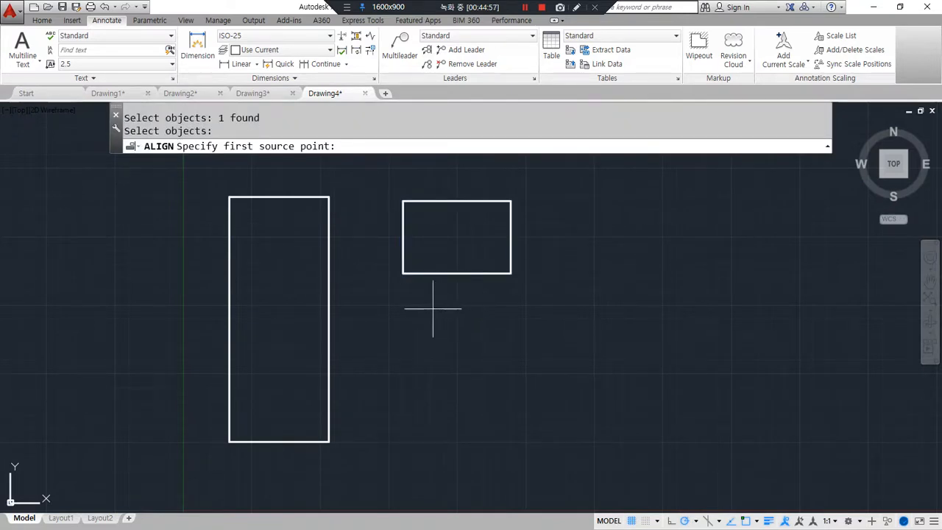
{"action": "left_click", "coordinate": [402, 273]}
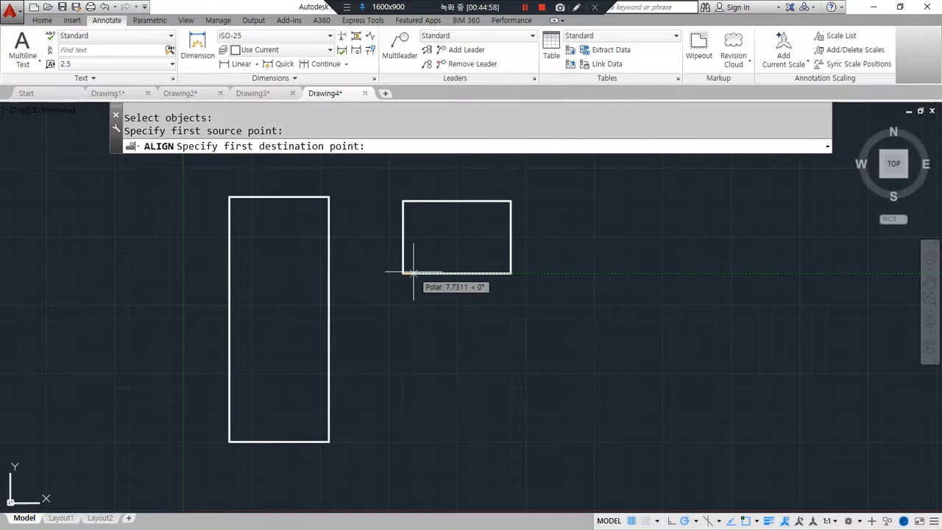
{"action": "left_click", "coordinate": [329, 197]}
{"action": "left_click", "coordinate": [510, 273]}
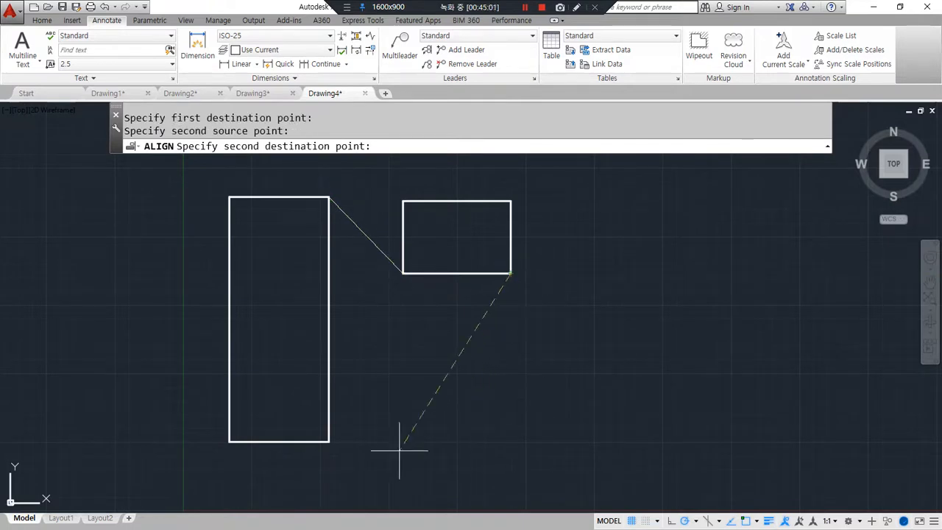
{"action": "left_click", "coordinate": [329, 442]}
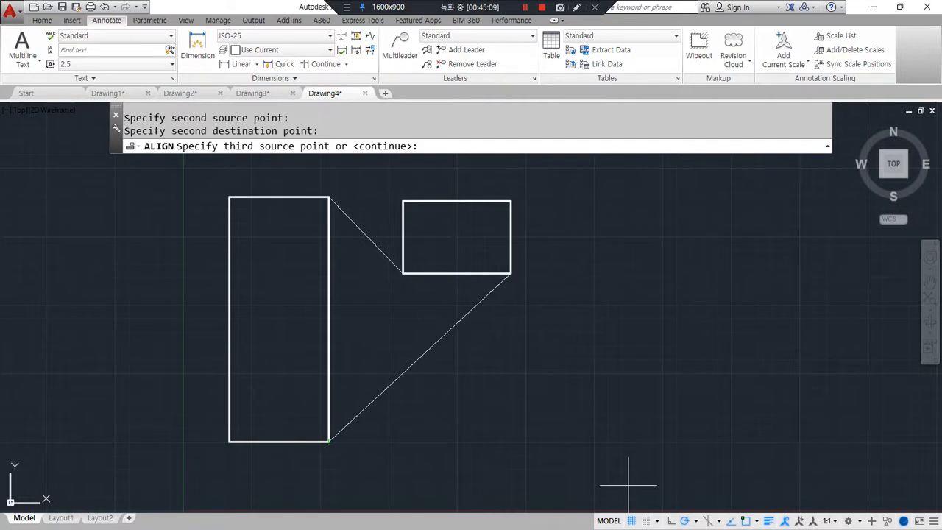
{"action": "key", "text": "Return"}
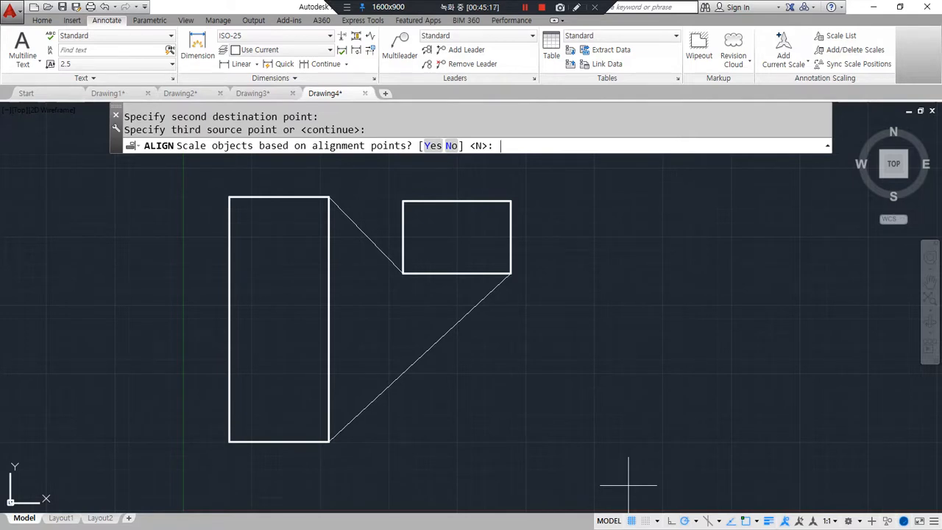
{"action": "key", "text": "ctrl+alt+d"}
{"action": "left_click_drag", "start_coordinate": [429, 159], "coordinate": [437, 133]}
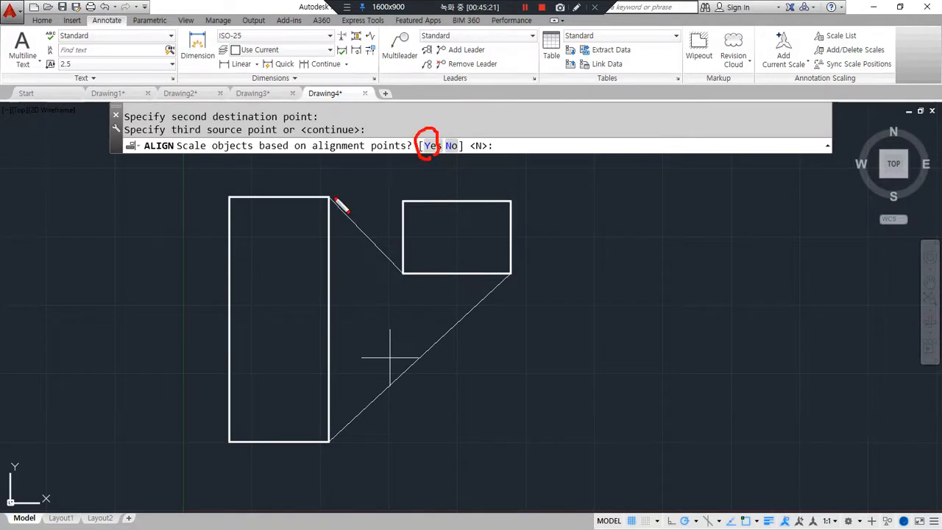
{"action": "mouse_move", "coordinate": [333, 197]}
{"action": "left_mouse_down"}
{"action": "mouse_move", "coordinate": [339, 462]}
{"action": "mouse_move", "coordinate": [363, 442]}
{"action": "left_mouse_up"}
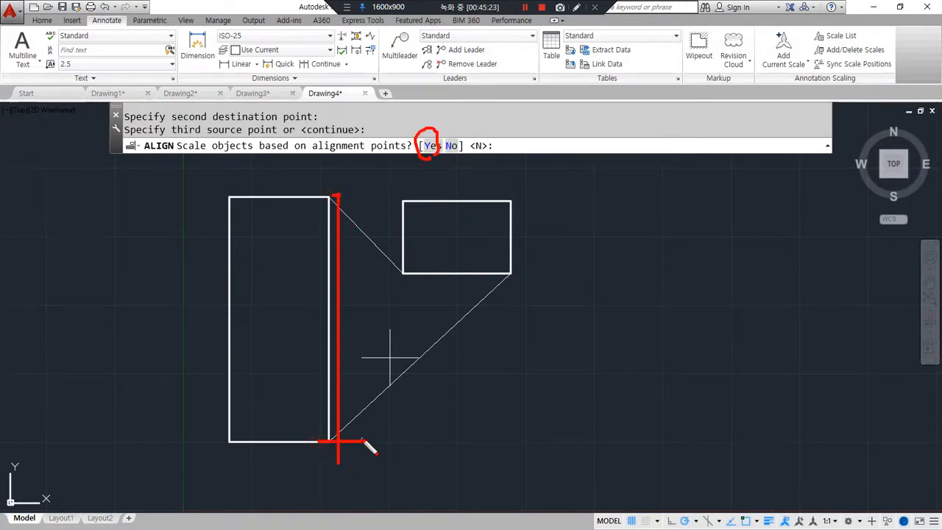
{"action": "mouse_move", "coordinate": [489, 160]}
{"action": "left_mouse_down"}
{"action": "mouse_move", "coordinate": [473, 133]}
{"action": "mouse_move", "coordinate": [491, 142]}
{"action": "left_mouse_up"}
{"action": "key", "text": "Escape"}
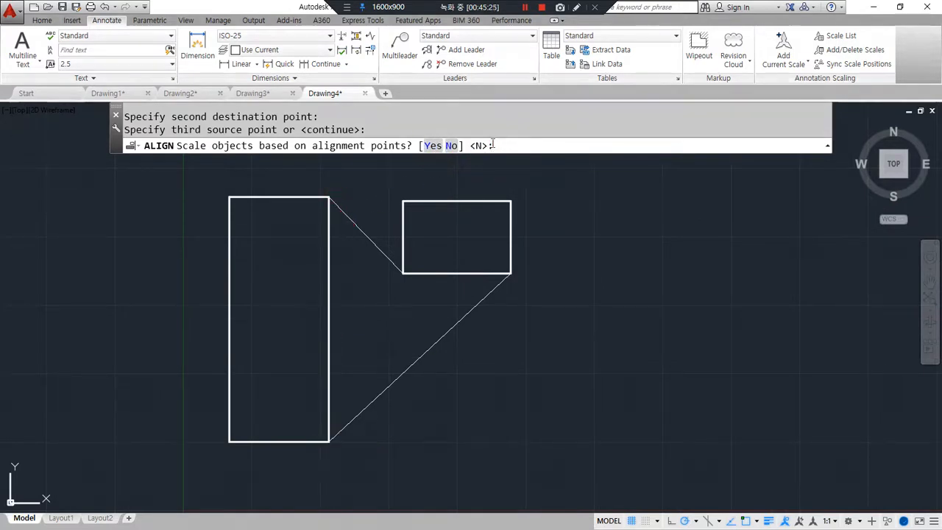
{"action": "key", "text": "Return"}
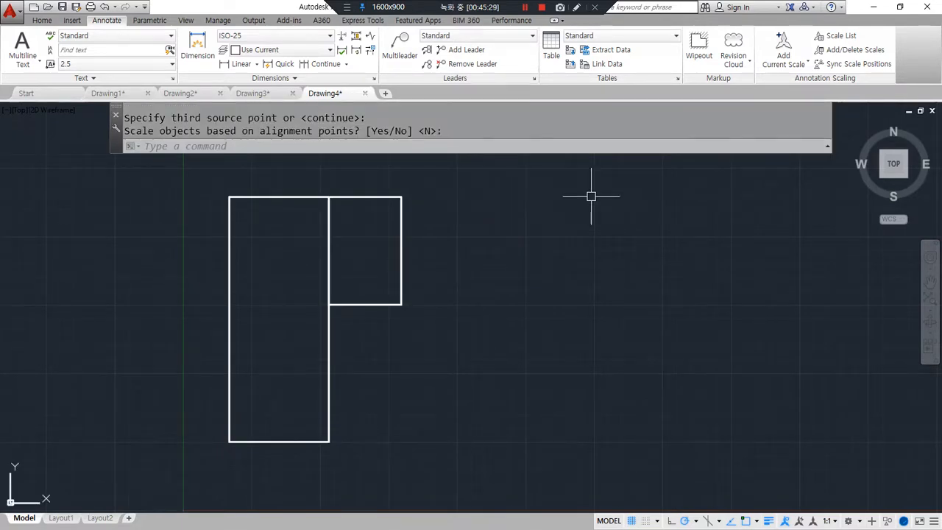
{"action": "key", "text": "ctrl+z"}
Step: Align the small rectangle's lower-left and lower-right corners to the tall rectangle's upper-right and lower-right corners with scaling, and undo the alignment
{"action": "type", "text": "l"}
{"action": "key", "text": "Return"}
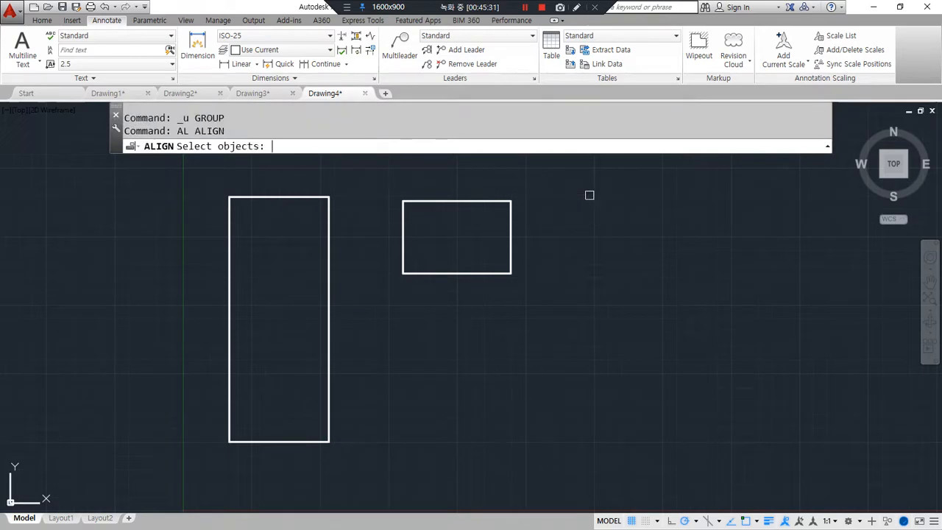
{"action": "left_click", "coordinate": [527, 284]}
{"action": "left_click", "coordinate": [404, 206]}
{"action": "key", "text": "Return"}
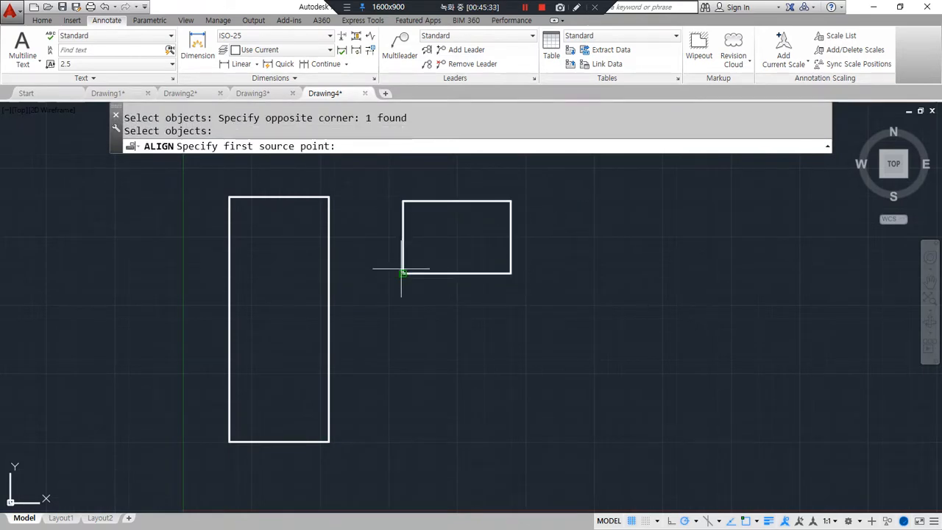
{"action": "left_click", "coordinate": [403, 273]}
{"action": "left_click", "coordinate": [327, 197]}
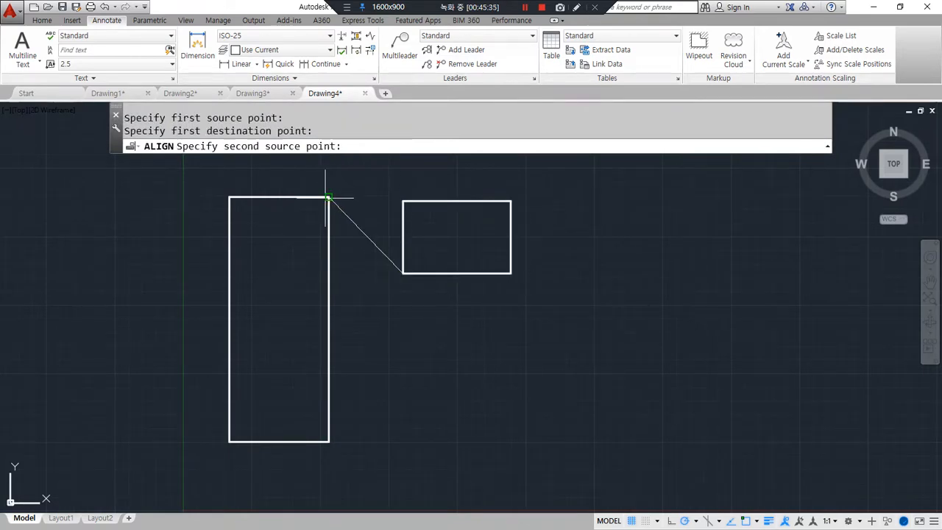
{"action": "left_click", "coordinate": [511, 273]}
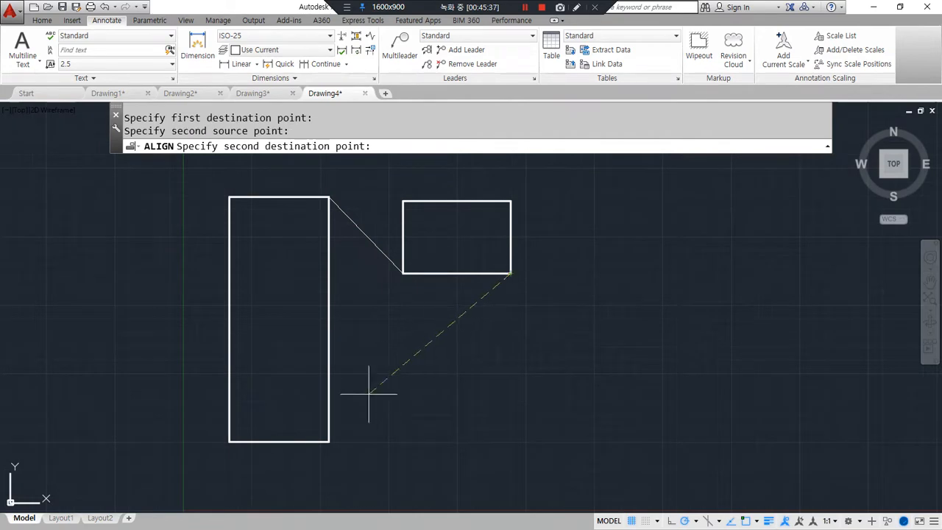
{"action": "left_click", "coordinate": [329, 441]}
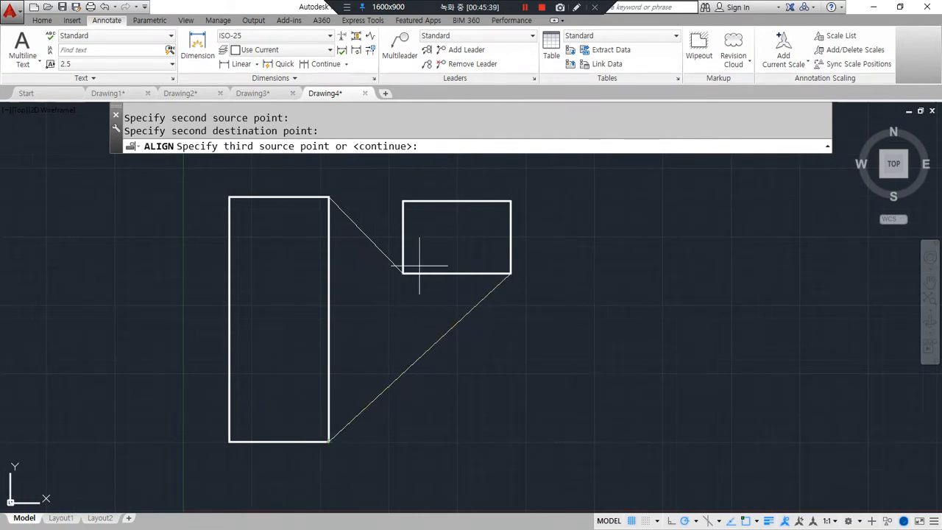
{"action": "key", "text": "Return"}
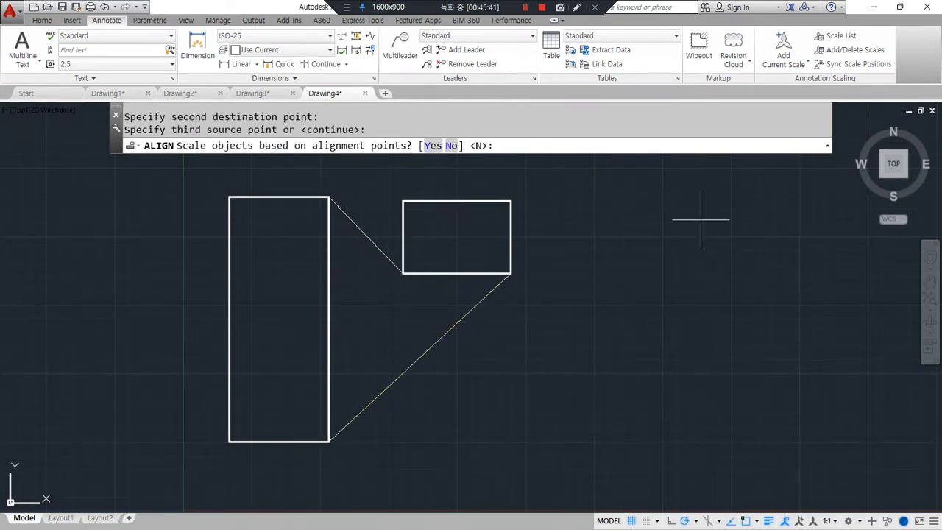
{"action": "key", "text": "Return"}
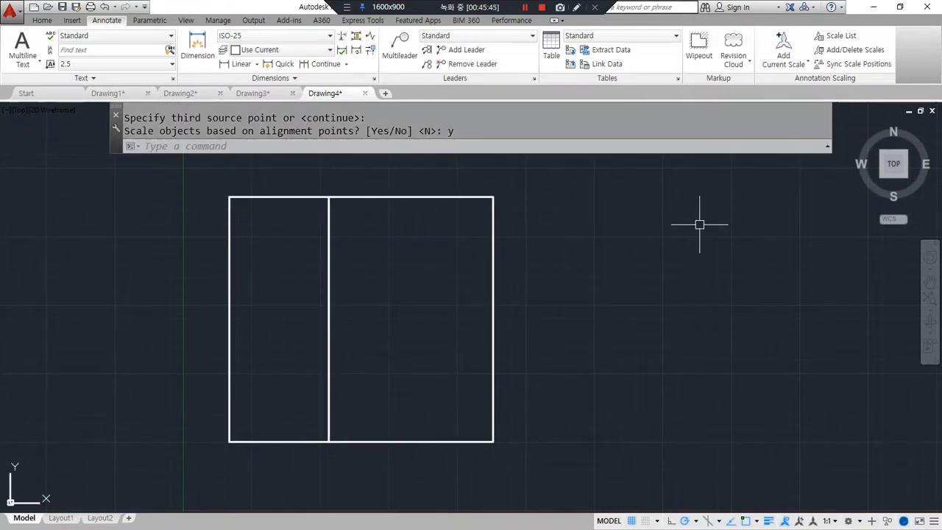
{"action": "key", "text": "ctrl+z"}
Step: Align the small rectangle's bottom-edge midpoint and lower-right corner to the tall rectangle's right-edge midpoint and lower-right corner without scaling
{"action": "type", "text": "al"}
{"action": "key", "text": "Return"}
{"action": "left_click", "coordinate": [479, 271]}
{"action": "key", "text": "Return"}
{"action": "left_click", "coordinate": [452, 273]}
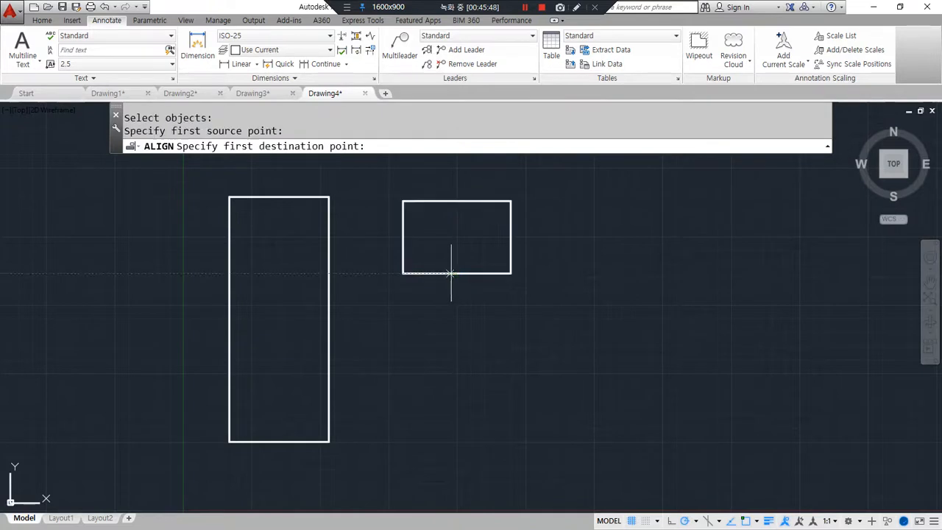
{"action": "left_click", "coordinate": [328, 320]}
{"action": "left_click", "coordinate": [510, 273]}
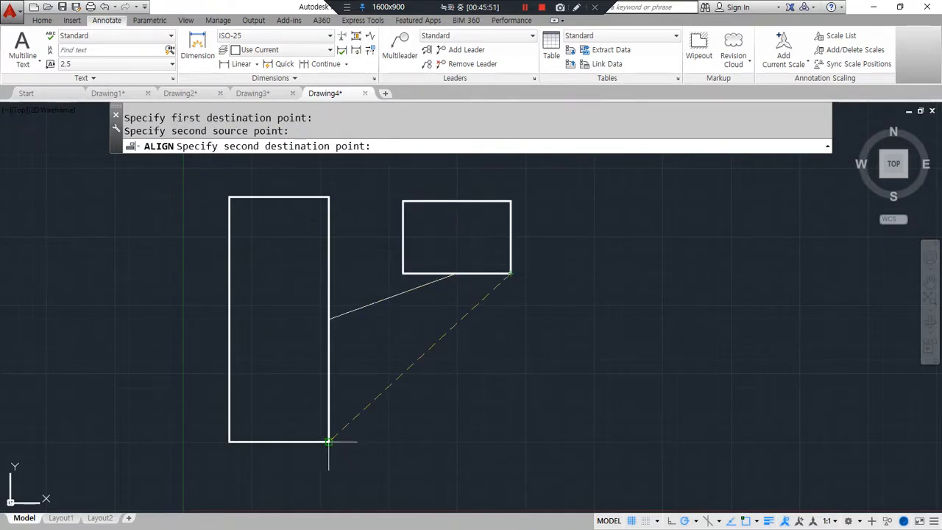
{"action": "left_click", "coordinate": [329, 441]}
{"action": "key", "text": "Return"}
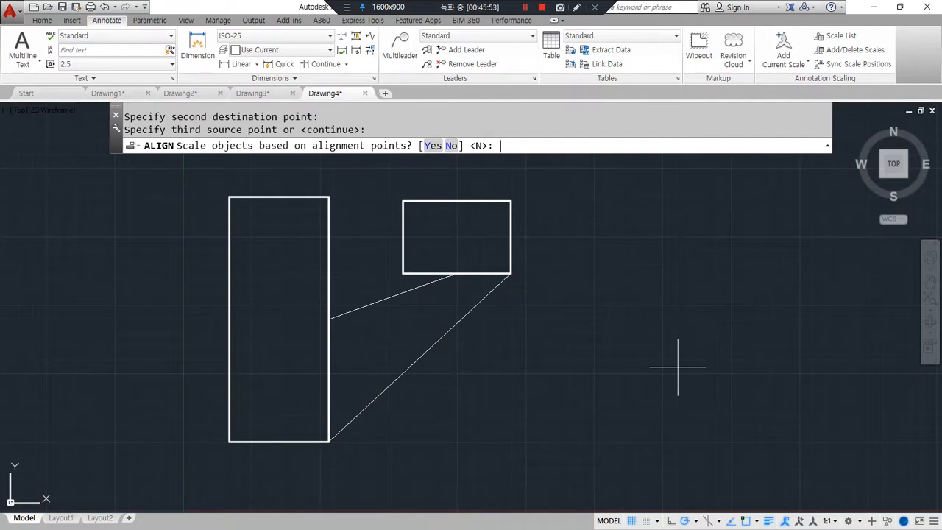
{"action": "key", "text": "Return"}
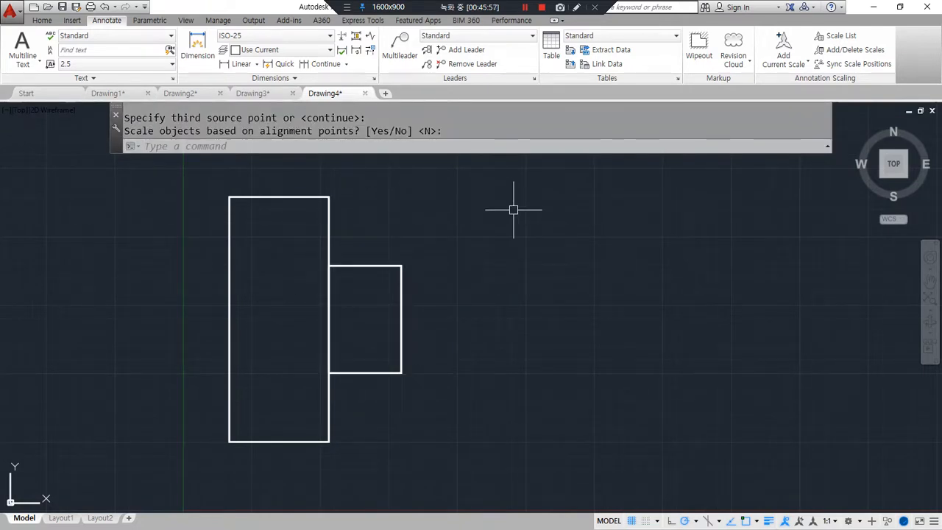
{"action": "key", "text": "ctrl+z"}
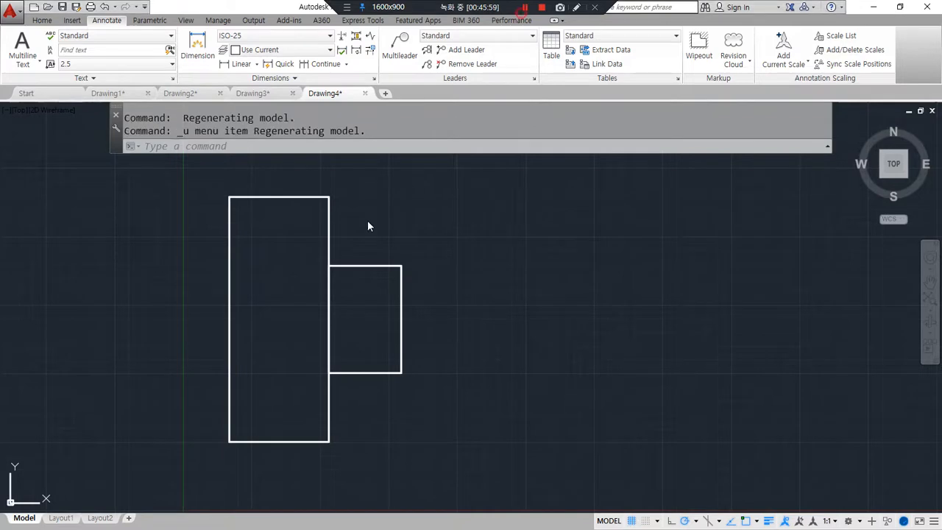
Step: Extrude the tall rectangle upward into a solid about 110.6 units high
{"action": "mouse_move", "coordinate": [252, 370]}
{"action": "middle_mouse_down", "text": "shift"}
{"action": "mouse_move", "coordinate": [273, 311]}
{"action": "mouse_move", "coordinate": [252, 361]}
{"action": "middle_mouse_up", "text": "shift"}
{"action": "type", "text": "ext"}
{"action": "key", "text": "Return"}
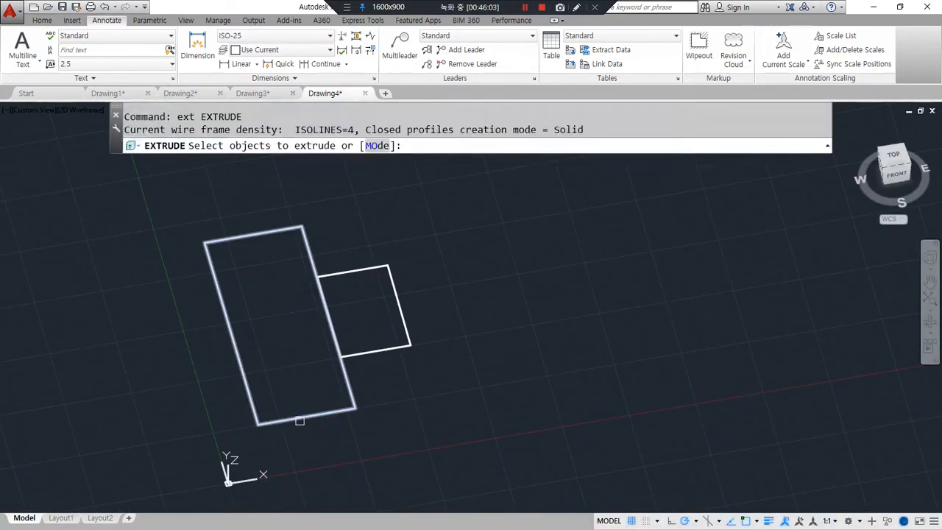
{"action": "left_click", "coordinate": [304, 417]}
{"action": "key", "text": "Return"}
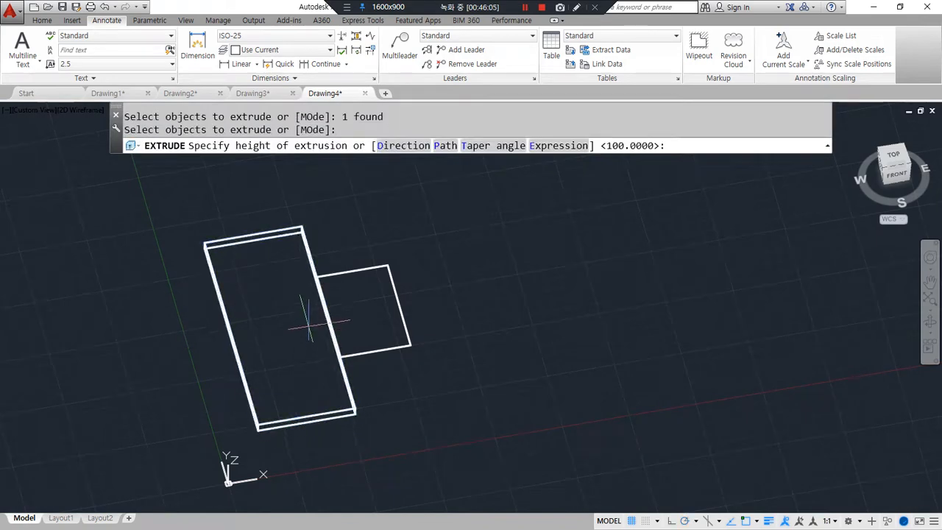
{"action": "left_click", "coordinate": [277, 205]}
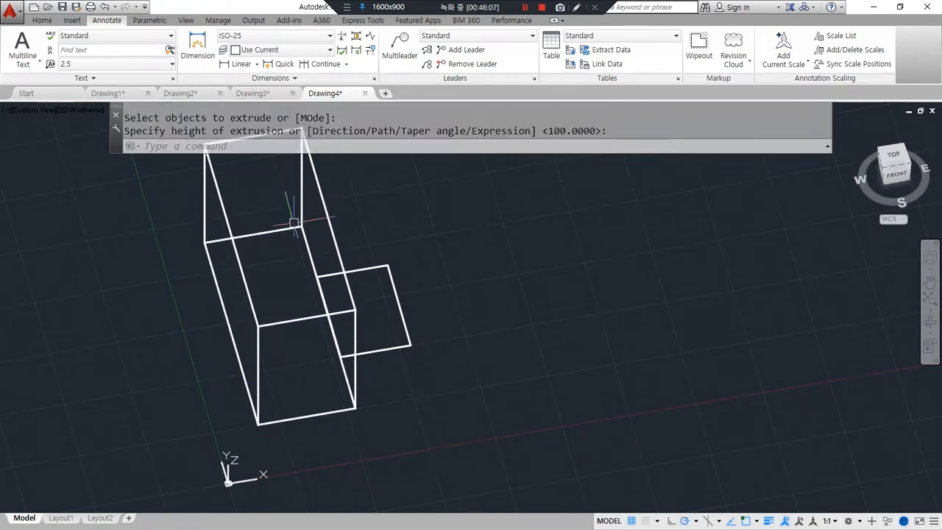
Step: Extrude the small rectangle upward into a box somewhat lower than the long box
{"action": "middle_click_drag", "start_coordinate": [441, 279], "coordinate": [340, 375]}
{"action": "key", "text": "Return"}
{"action": "left_click", "coordinate": [302, 421]}
{"action": "left_click", "coordinate": [302, 421]}
{"action": "left_click", "coordinate": [275, 453]}
{"action": "key", "text": "Return"}
{"action": "left_click", "coordinate": [320, 311]}
Step: Move the small box away from the long box into the empty area in the +X direction
{"action": "type", "text": "m"}
{"action": "key", "text": "Return"}
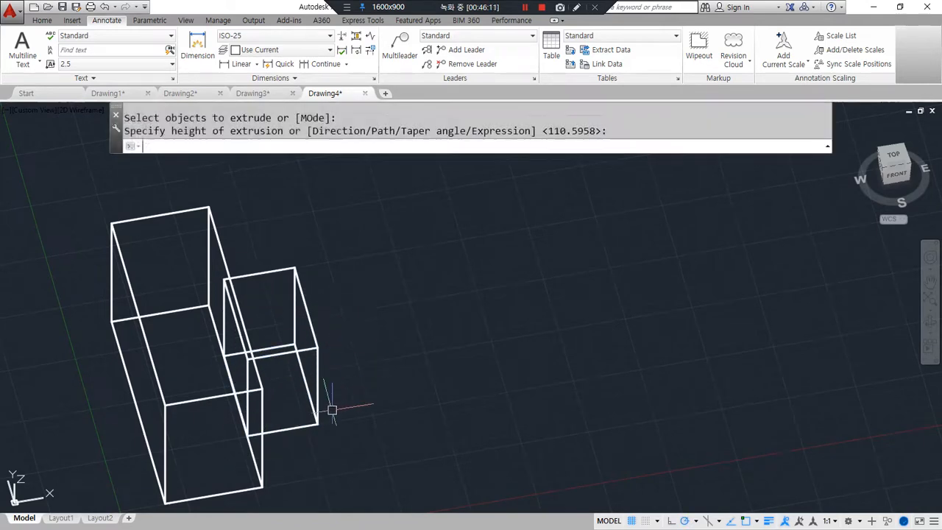
{"action": "left_click", "coordinate": [311, 426]}
{"action": "key", "text": "Return"}
{"action": "left_click", "coordinate": [343, 421]}
{"action": "left_click", "coordinate": [474, 356]}
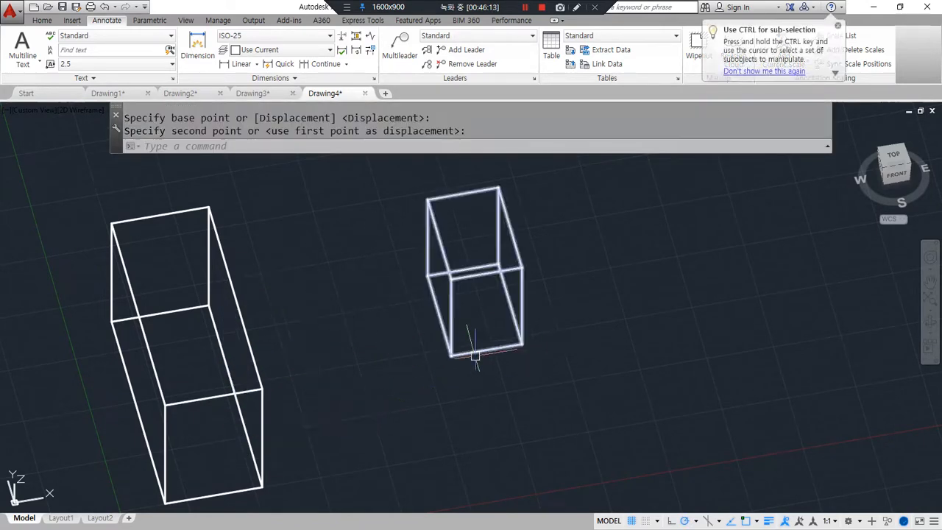
Step: Rotate the small box 90 degrees about its lower rear-left corner
{"action": "type", "text": "ro"}
{"action": "key", "text": "Return"}
{"action": "left_click", "coordinate": [441, 345]}
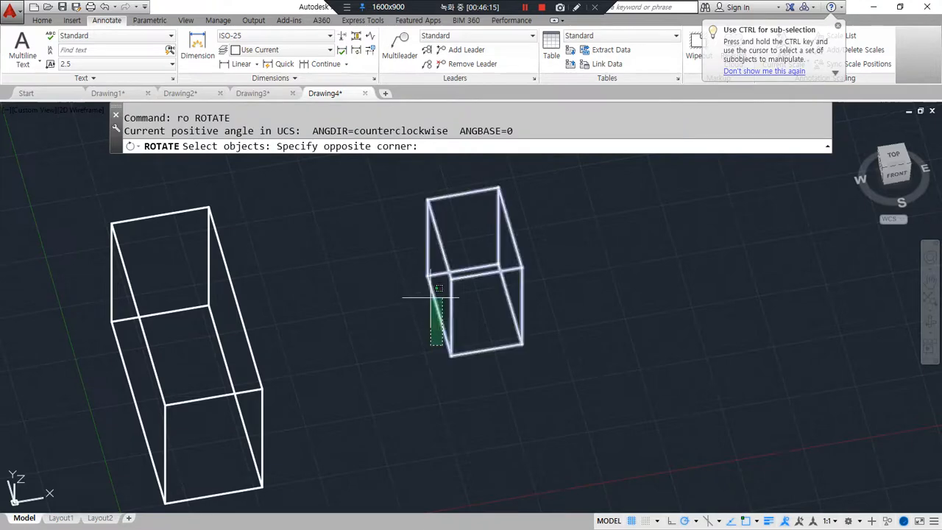
{"action": "left_click", "coordinate": [423, 284]}
{"action": "key", "text": "Return"}
{"action": "left_click", "coordinate": [427, 278]}
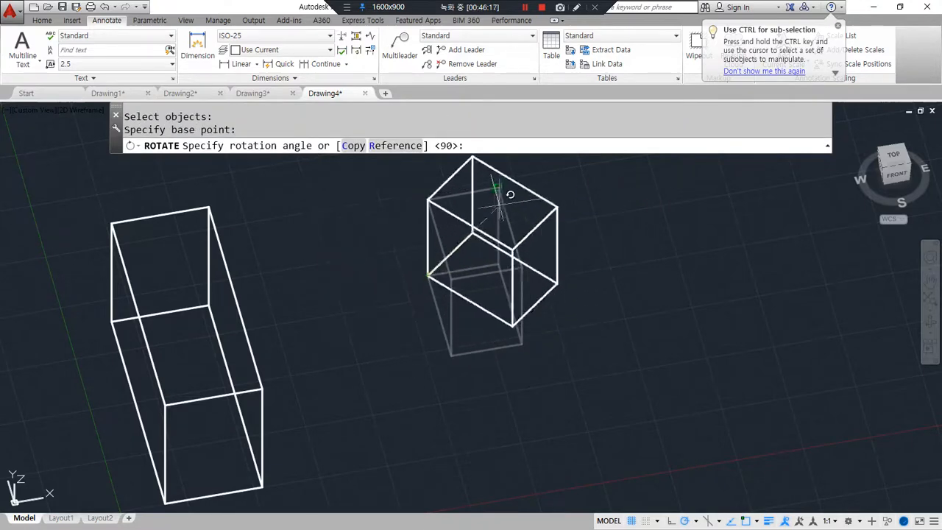
{"action": "left_click", "coordinate": [406, 213]}
{"action": "middle_click_drag", "start_coordinate": [422, 406], "coordinate": [322, 464]}
{"action": "middle_click_drag", "start_coordinate": [452, 439], "coordinate": [343, 414]}
{"action": "middle_click_drag", "start_coordinate": [425, 328], "coordinate": [456, 415]}
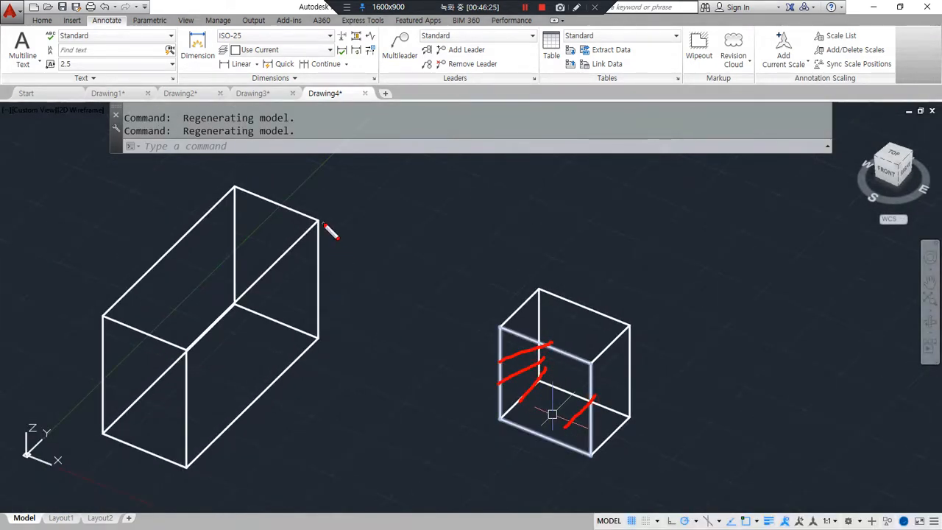
{"action": "left_click_drag", "start_coordinate": [301, 319], "coordinate": [197, 352]}
{"action": "left_click_drag", "start_coordinate": [327, 356], "coordinate": [337, 353]}
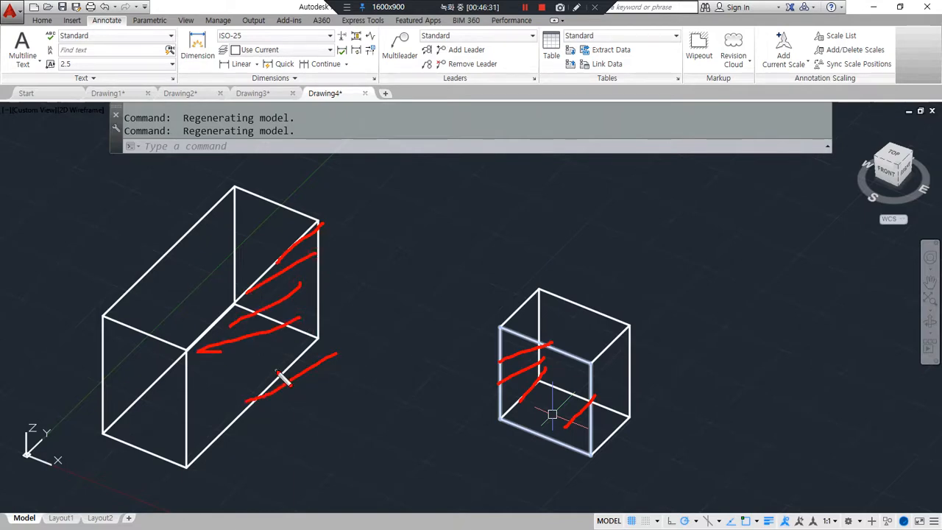
{"action": "key", "text": "Escape"}
Step: Align the small box's front face to the long box's right face, matching upper-left, upper-right and lower-left corners to upper-rear, upper-front and lower-rear corners
{"action": "type", "text": "al"}
{"action": "key", "text": "Return"}
{"action": "left_click", "coordinate": [525, 337]}
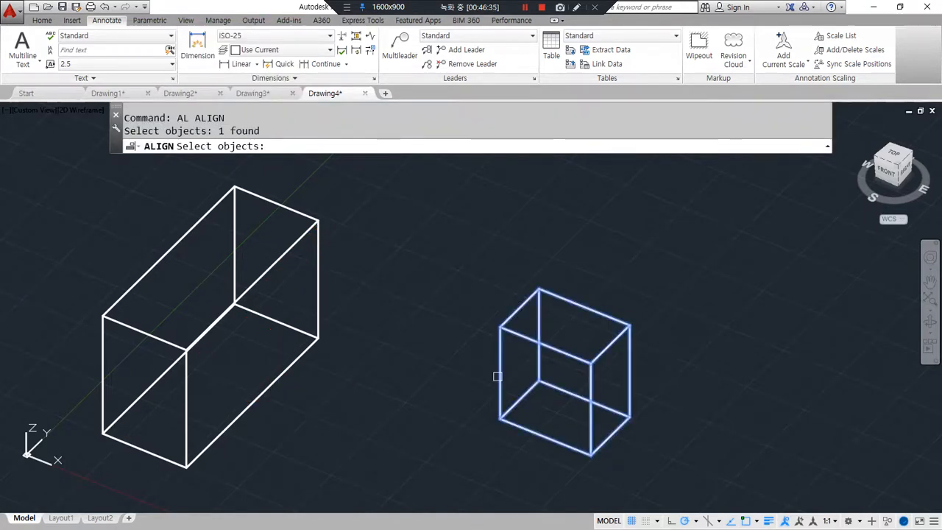
{"action": "key", "text": "Return"}
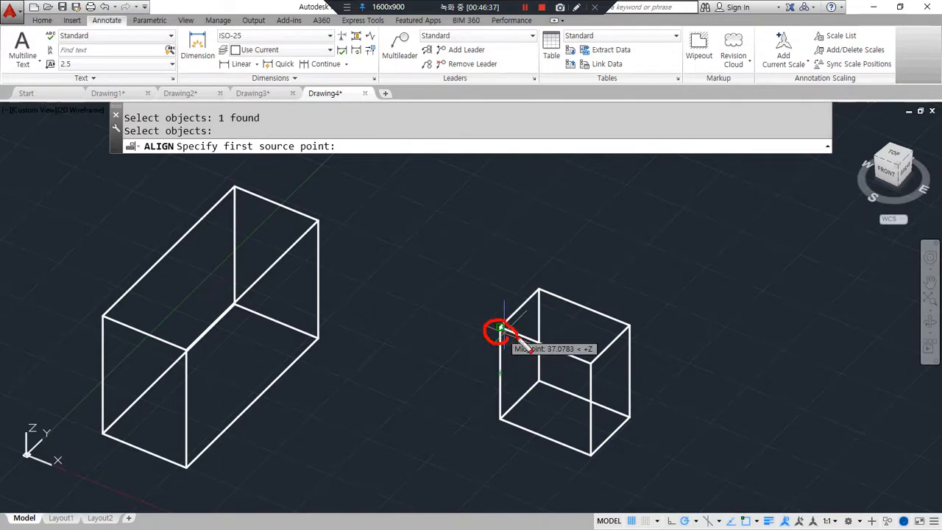
{"action": "left_click_drag", "start_coordinate": [501, 332], "coordinate": [330, 231]}
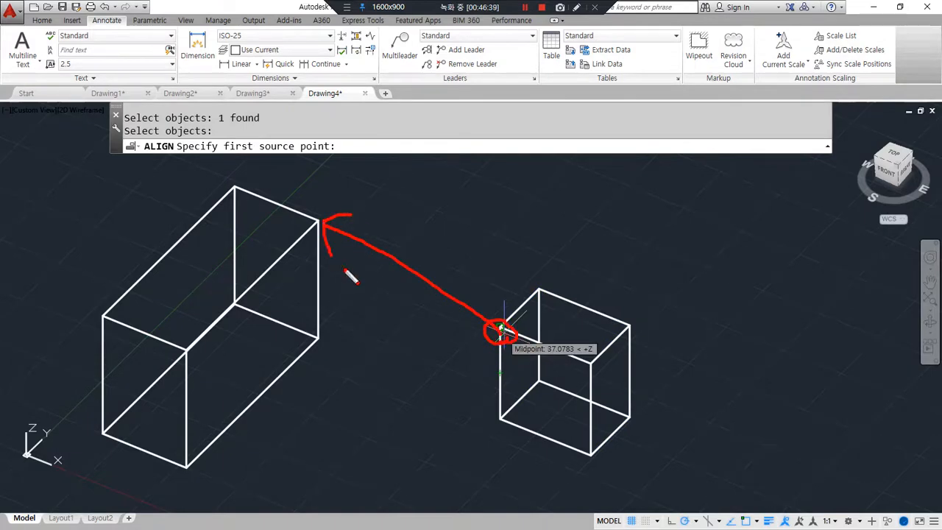
{"action": "key", "text": "Escape"}
{"action": "left_click", "coordinate": [500, 328]}
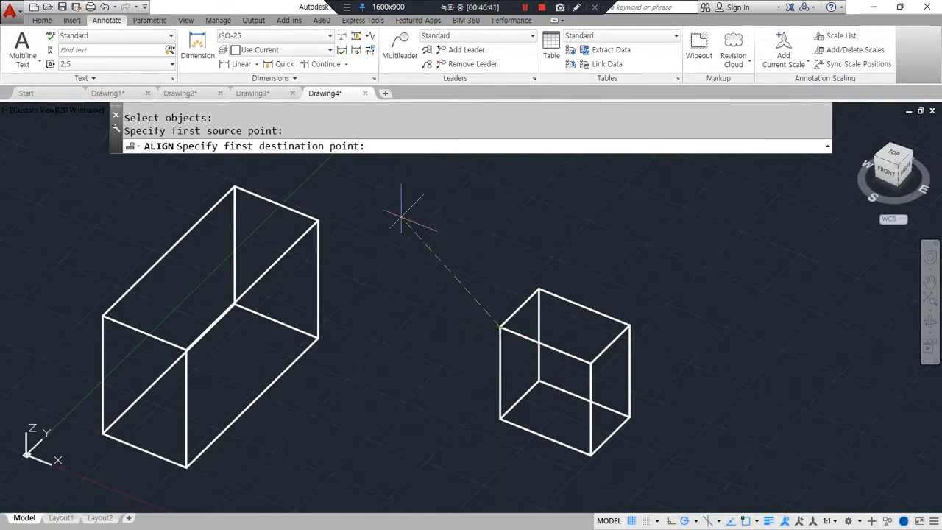
{"action": "left_click", "coordinate": [318, 219]}
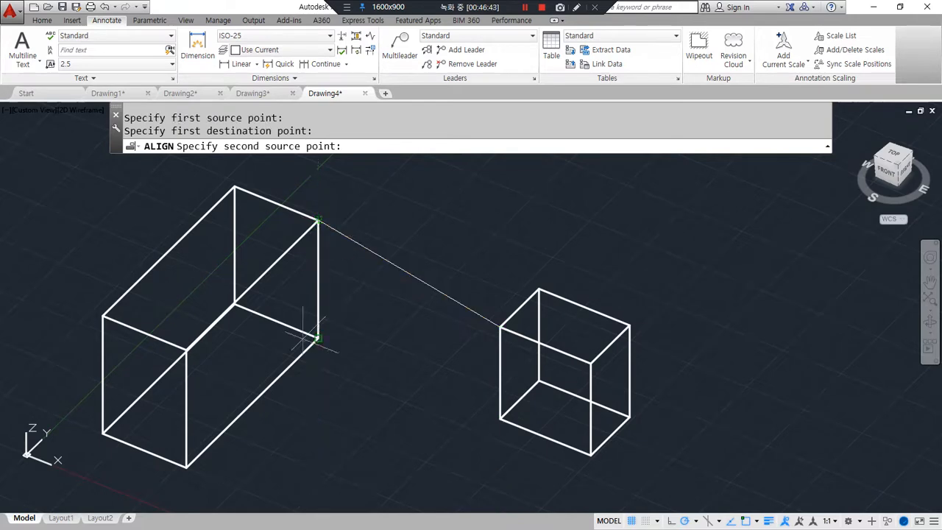
{"action": "left_click", "coordinate": [589, 365]}
{"action": "middle_click_drag", "start_coordinate": [280, 362], "coordinate": [250, 374], "text": "shift"}
{"action": "left_click", "coordinate": [206, 367]}
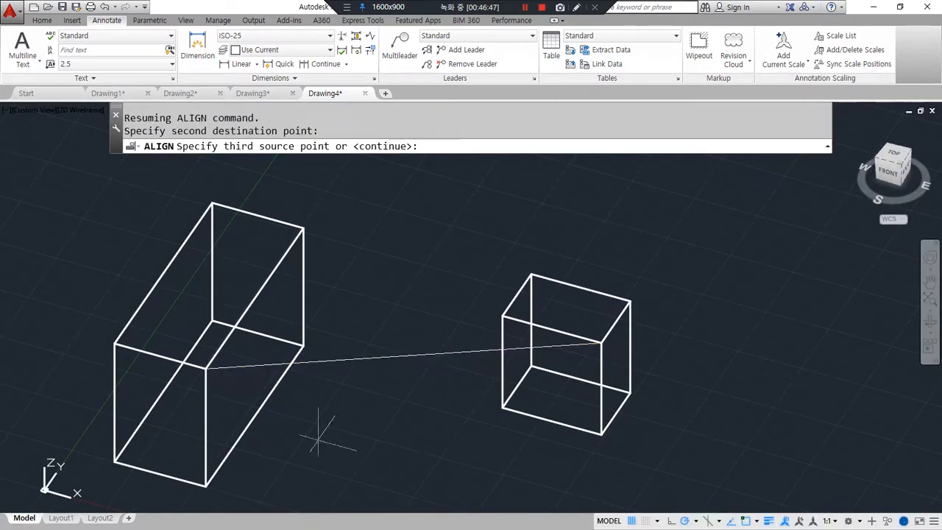
{"action": "left_click", "coordinate": [501, 407]}
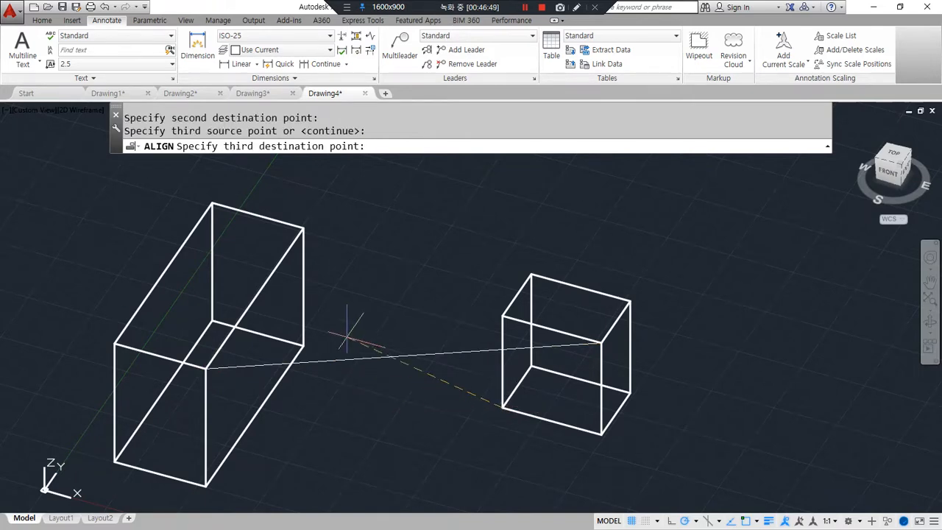
{"action": "left_click", "coordinate": [302, 345]}
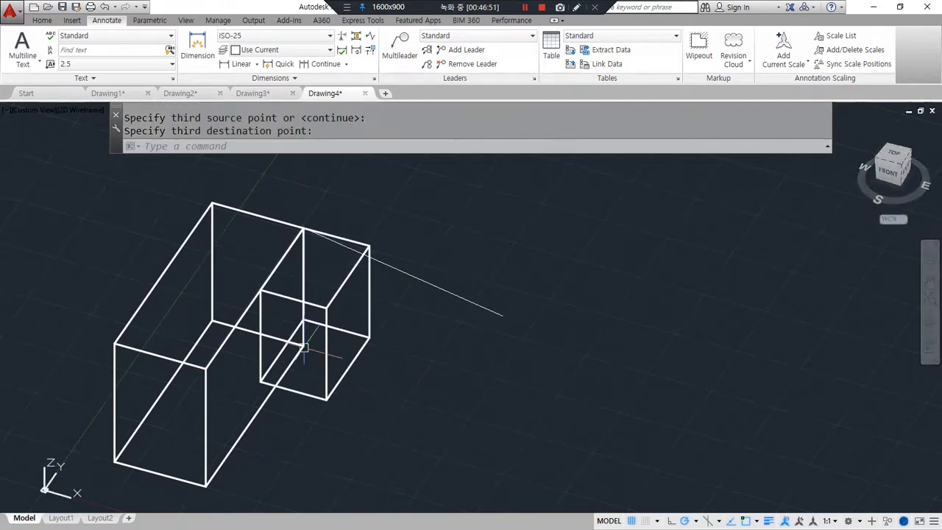
{"action": "middle_click_drag", "start_coordinate": [483, 450], "coordinate": [313, 434], "text": "shift"}
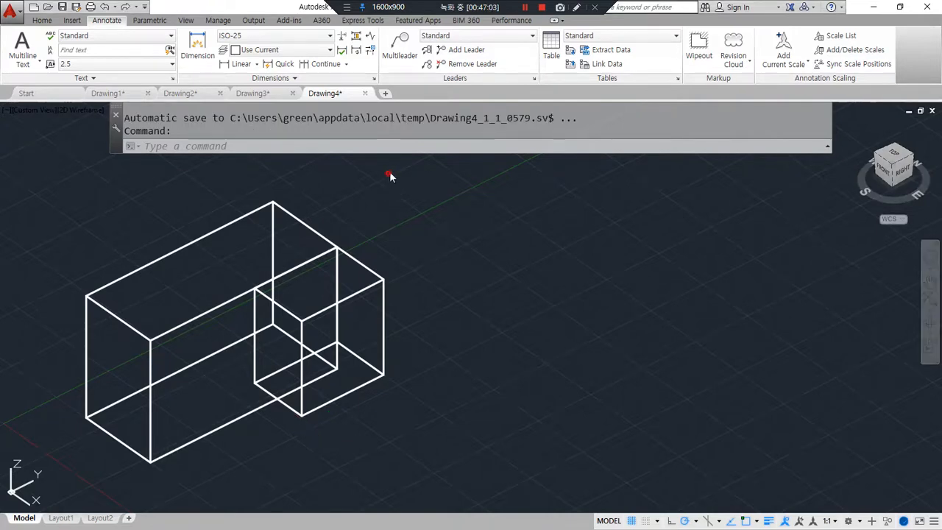
Step: In Drawing3, offset the pyramid base's short diagonal and the matching short line at the apex by 77 toward the base's far pointed corner
{"action": "left_click", "coordinate": [250, 93]}
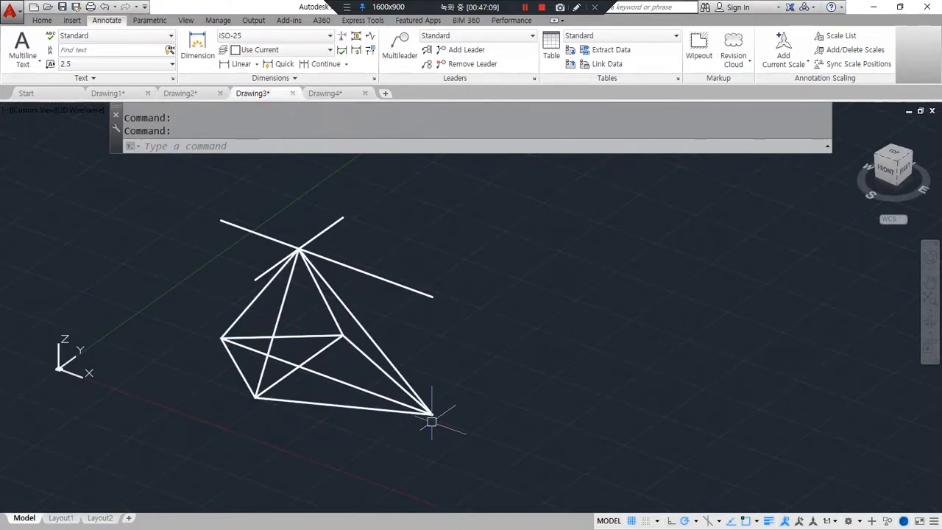
{"action": "middle_click_drag", "start_coordinate": [501, 347], "coordinate": [368, 395]}
{"action": "scroll", "coordinate": [93, 401], "scroll_direction": "up", "scroll_amount": 2}
{"action": "middle_click_drag", "start_coordinate": [143, 416], "coordinate": [173, 424]}
{"action": "type", "text": "o"}
{"action": "key", "text": "Return"}
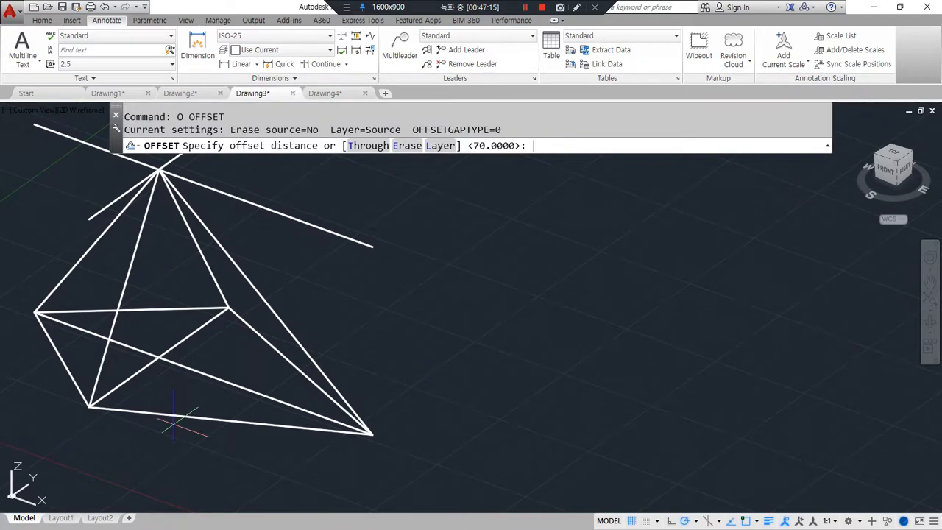
{"action": "type", "text": "77"}
{"action": "key", "text": "Return"}
{"action": "left_click", "coordinate": [140, 370]}
{"action": "left_click", "coordinate": [263, 479]}
{"action": "left_click", "coordinate": [149, 179]}
{"action": "left_click", "coordinate": [108, 206]}
{"action": "left_click", "coordinate": [443, 280]}
{"action": "middle_click_drag", "start_coordinate": [443, 318], "coordinate": [444, 358]}
{"action": "key", "text": "Return"}
Step: Draw two vertical lines joining the matching ends of the upper and lower offset lines to form a closed upright frame
{"action": "type", "text": "l LINE"}
{"action": "key", "text": "Return"}
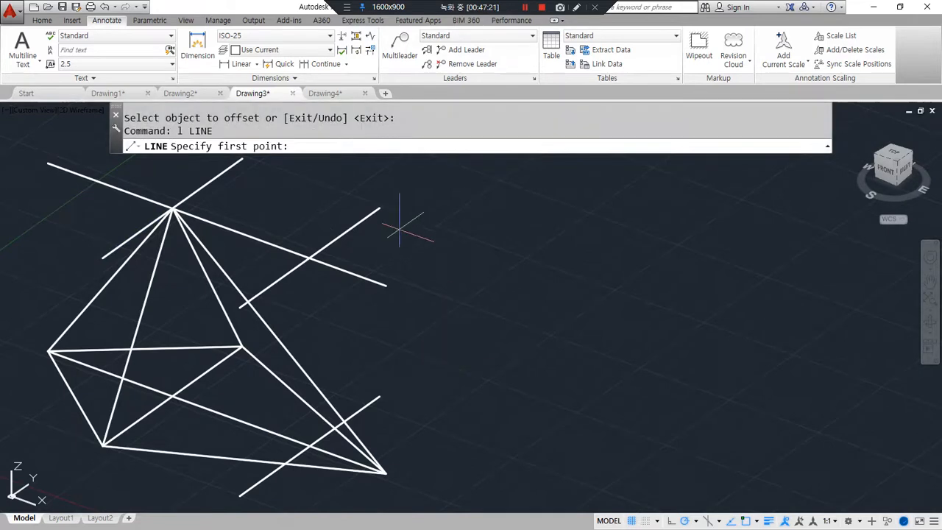
{"action": "left_click", "coordinate": [379, 209]}
{"action": "left_click", "coordinate": [379, 397]}
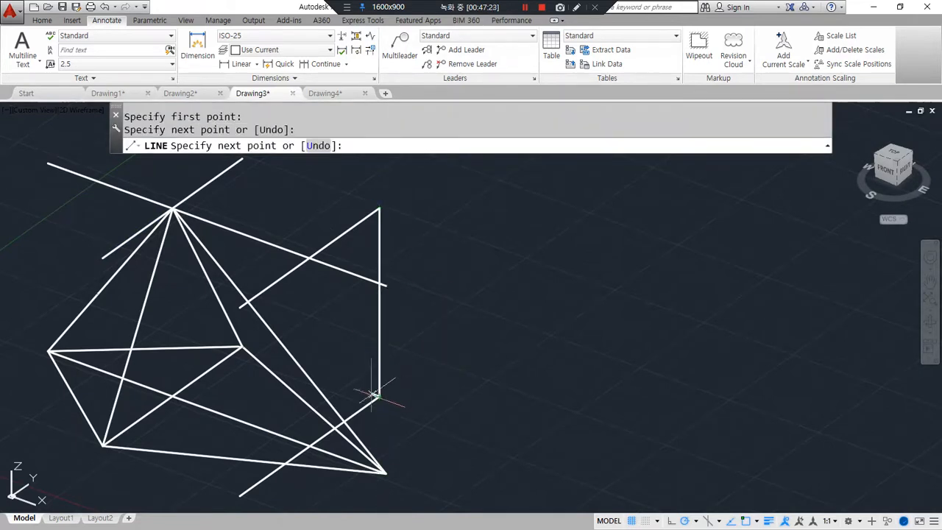
{"action": "key", "text": "Return"}
{"action": "key", "text": "Return"}
{"action": "left_click", "coordinate": [240, 306]}
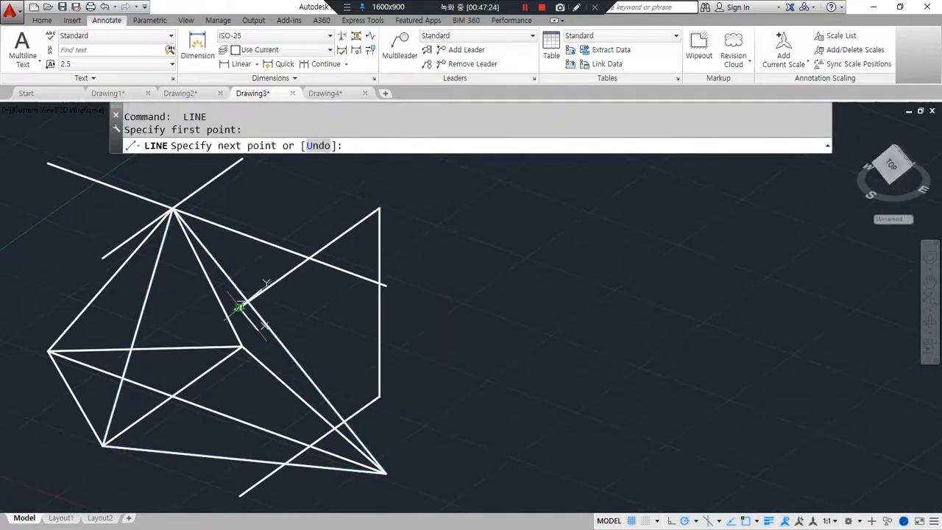
{"action": "key", "text": "Escape"}
{"action": "key", "text": "Return"}
{"action": "left_click", "coordinate": [240, 494]}
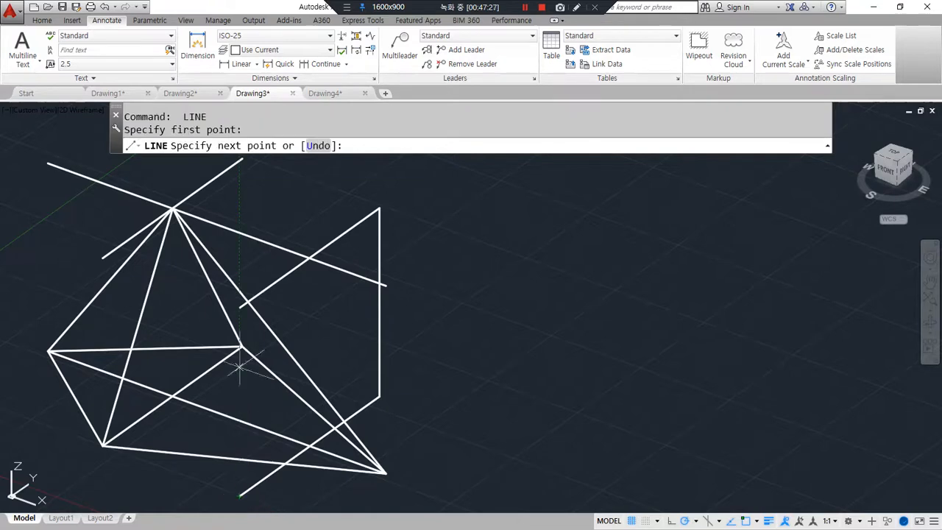
{"action": "left_click", "coordinate": [240, 305]}
{"action": "key", "text": "Return"}
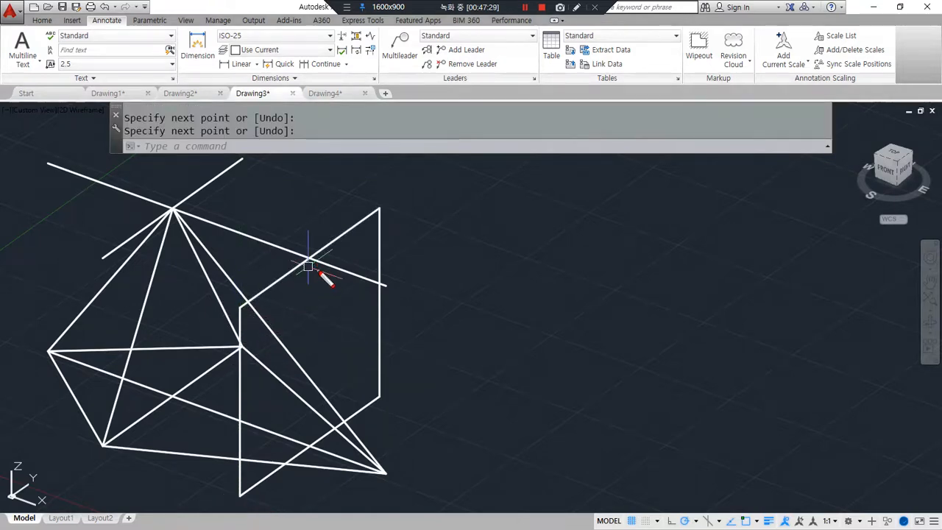
{"action": "mouse_move", "coordinate": [295, 383]}
{"action": "left_mouse_down"}
{"action": "mouse_move", "coordinate": [368, 385]}
{"action": "mouse_move", "coordinate": [324, 274]}
{"action": "left_mouse_up"}
{"action": "mouse_move", "coordinate": [571, 416]}
{"action": "left_mouse_down"}
{"action": "mouse_move", "coordinate": [515, 365]}
{"action": "mouse_move", "coordinate": [602, 423]}
{"action": "left_mouse_up"}
{"action": "left_click_drag", "start_coordinate": [283, 488], "coordinate": [381, 405]}
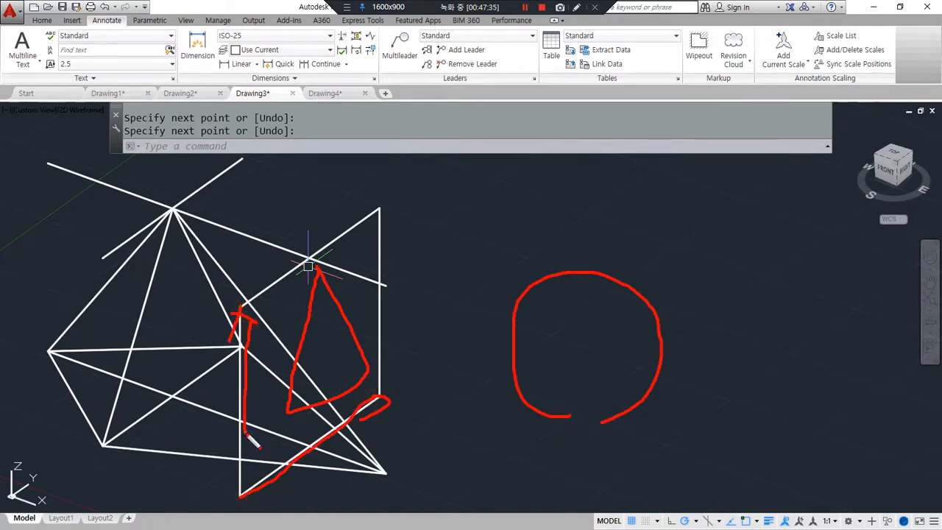
Step: Draw two construction lines along the X and Y directions, crossing at a point in the empty area beside the pyramid
{"action": "middle_click_drag", "start_coordinate": [610, 326], "coordinate": [529, 273]}
{"action": "middle_click_drag", "start_coordinate": [471, 388], "coordinate": [427, 395], "text": "shift"}
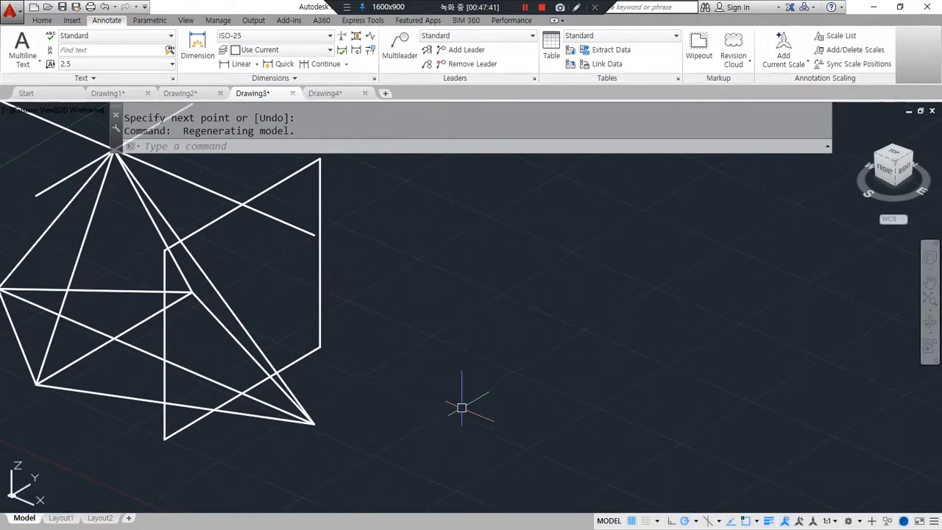
{"action": "type", "text": "xl"}
{"action": "key", "text": "Return"}
{"action": "left_click", "coordinate": [542, 383]}
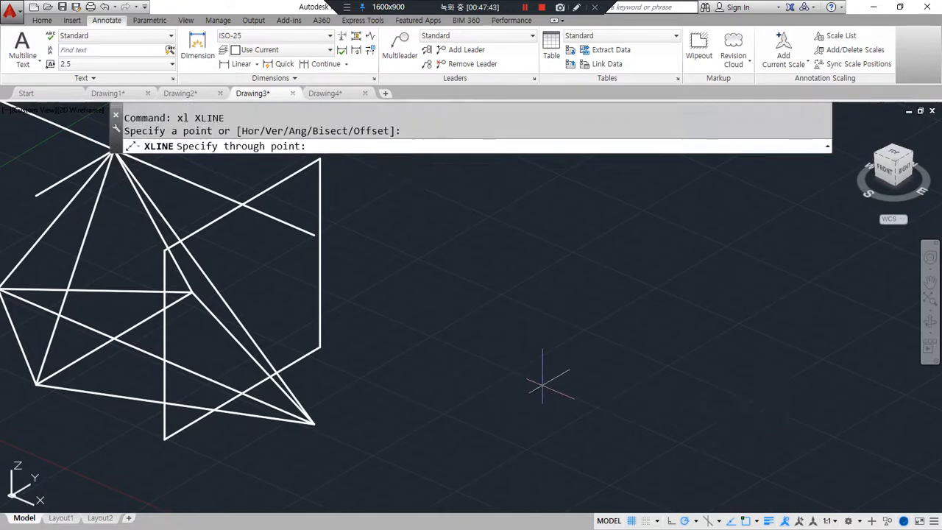
{"action": "left_click", "coordinate": [605, 409]}
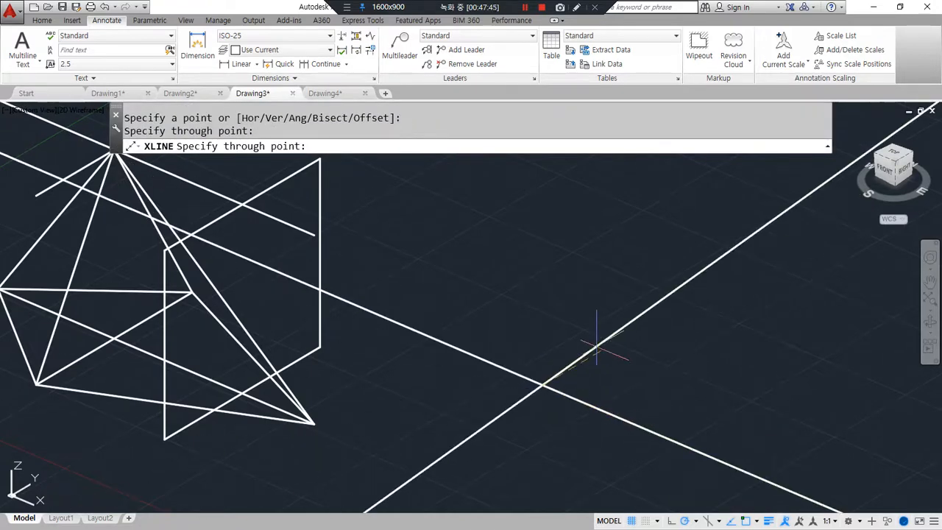
{"action": "left_click", "coordinate": [602, 340]}
{"action": "key", "text": "Return"}
Step: Offset the construction line along X by 10 toward the +Y side
{"action": "scroll", "coordinate": [560, 383], "scroll_direction": "up", "scroll_amount": 3}
{"action": "middle_click_drag", "start_coordinate": [546, 395], "coordinate": [433, 434]}
{"action": "type", "text": "o"}
{"action": "key", "text": "Return"}
{"action": "type", "text": "10"}
{"action": "key", "text": "Return"}
{"action": "left_click", "coordinate": [496, 425]}
{"action": "left_click", "coordinate": [537, 385]}
{"action": "key", "text": "Return"}
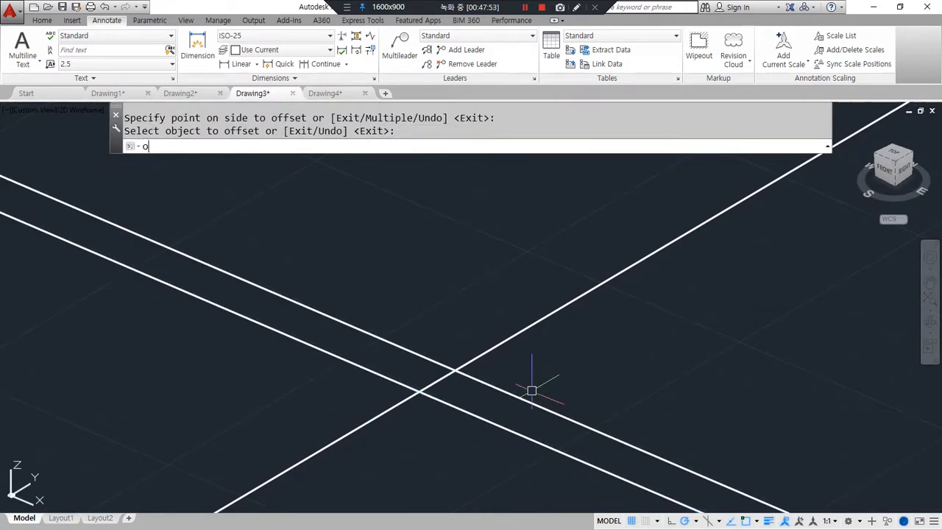
Step: Offset the Y-direction construction line by 30 to both sides
{"action": "type", "text": "o"}
{"action": "key", "text": "Return"}
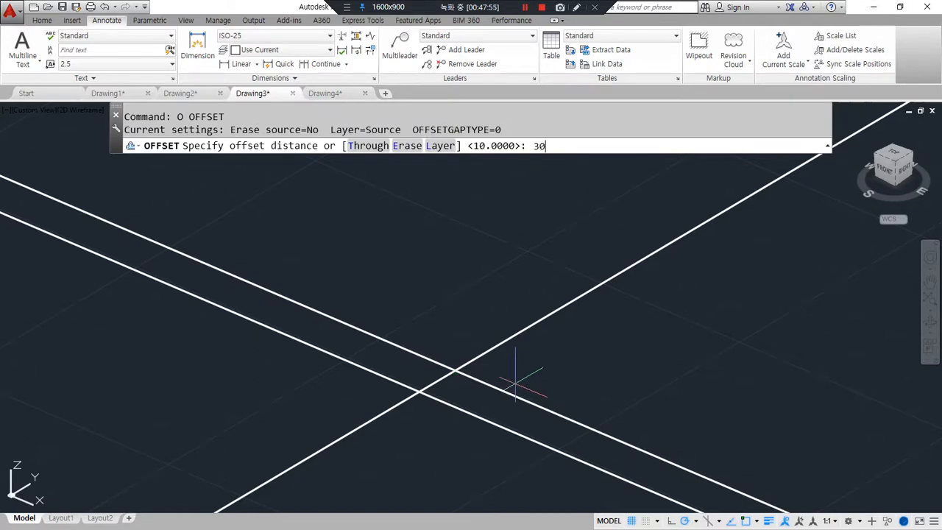
{"action": "key", "text": "Return"}
{"action": "left_click", "coordinate": [498, 340]}
{"action": "left_click", "coordinate": [515, 335]}
{"action": "left_click", "coordinate": [471, 359]}
{"action": "left_click", "coordinate": [400, 294]}
{"action": "key", "text": "Return"}
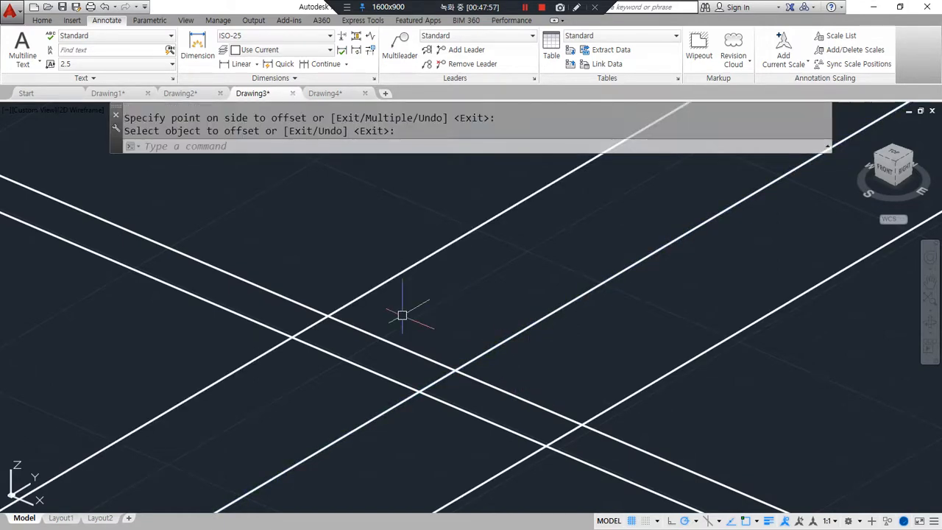
Step: Rotate the +X side offset line by 24 degrees about its intersection with the offset X-direction line
{"action": "type", "text": "ro"}
{"action": "key", "text": "Return"}
{"action": "left_click", "coordinate": [623, 395]}
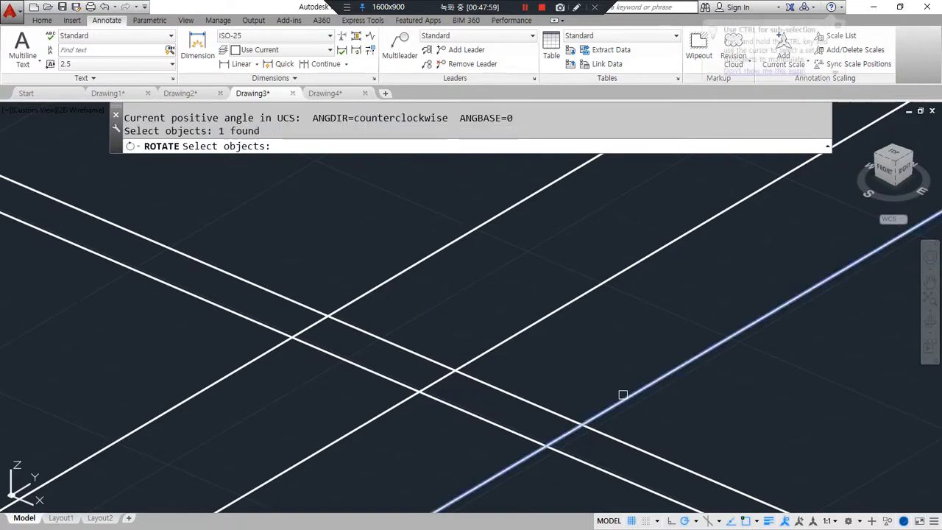
{"action": "key", "text": "Return"}
{"action": "left_click", "coordinate": [581, 425]}
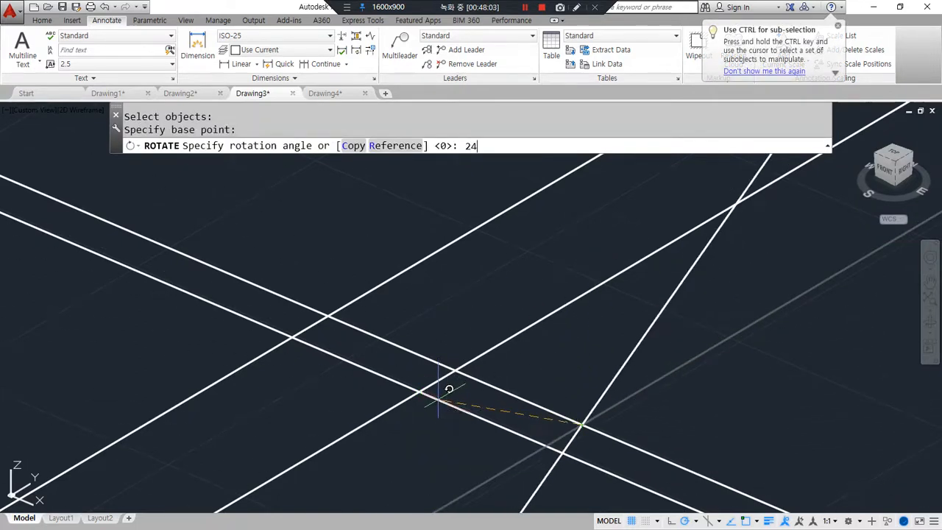
{"action": "type", "text": "24"}
{"action": "key", "text": "Return"}
Step: Rotate the -X side offset line by -24 degrees about its intersection with the offset X-direction line
{"action": "key", "text": "Return"}
{"action": "left_click", "coordinate": [400, 270]}
{"action": "key", "text": "Return"}
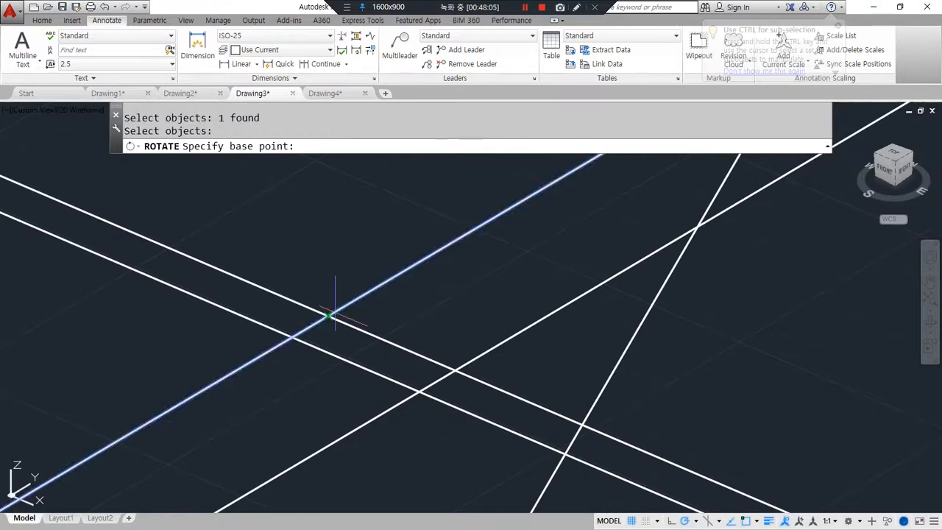
{"action": "left_click", "coordinate": [330, 315]}
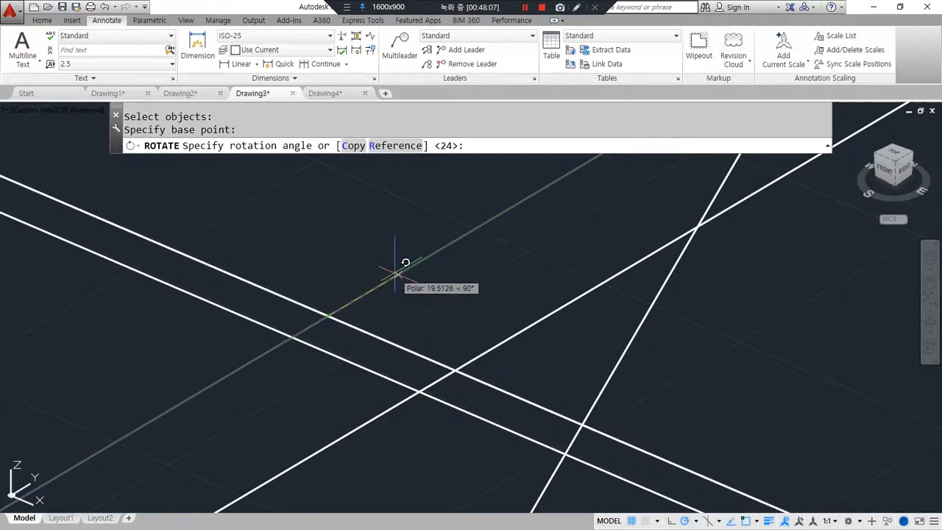
{"action": "type", "text": "-24"}
{"action": "key", "text": "Return"}
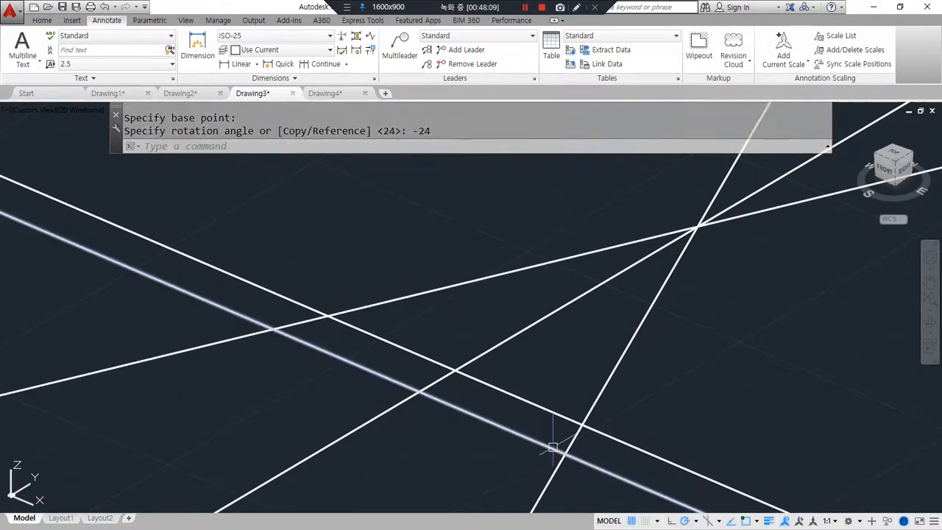
Step: Trim both outer ends of the original X-direction construction line back to the two rotated lines
{"action": "type", "text": "t"}
{"action": "key", "text": "Return"}
{"action": "left_click", "coordinate": [584, 454]}
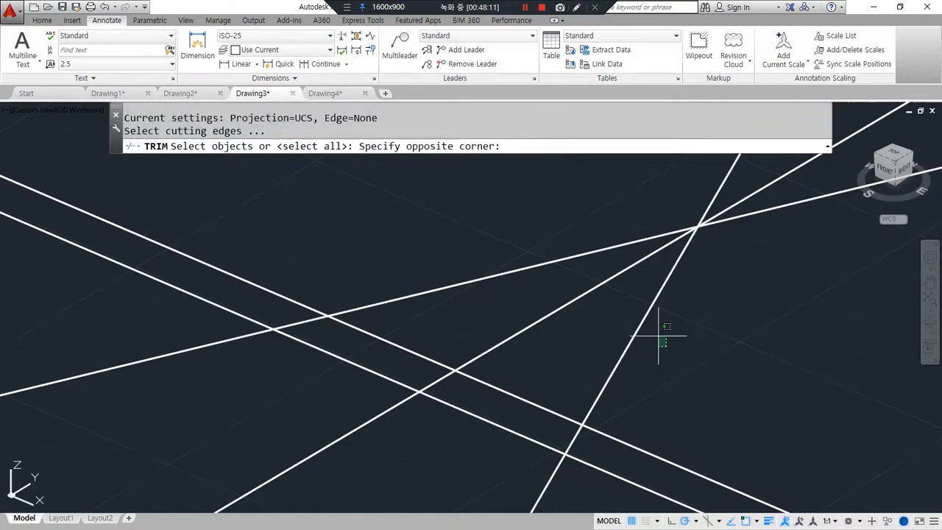
{"action": "left_click", "coordinate": [658, 329]}
{"action": "key", "text": "Return"}
{"action": "left_click", "coordinate": [588, 463]}
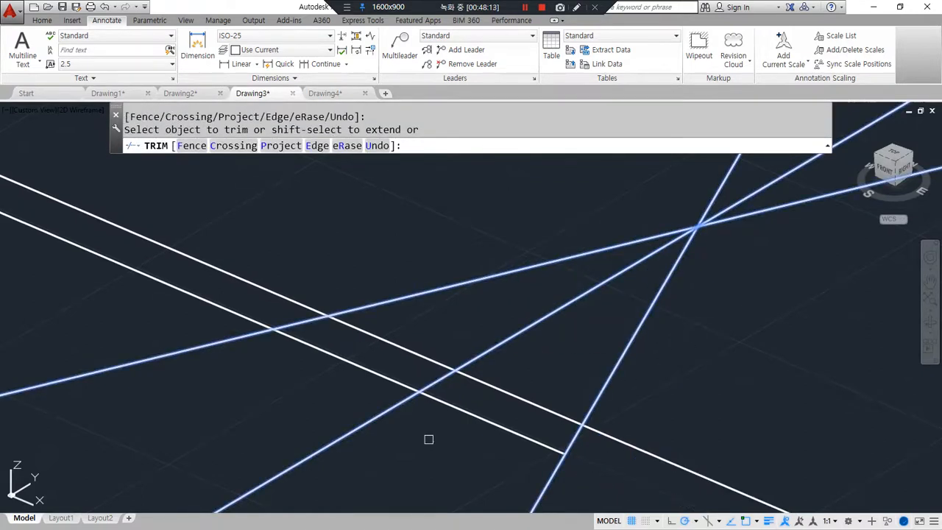
{"action": "left_click", "coordinate": [238, 314]}
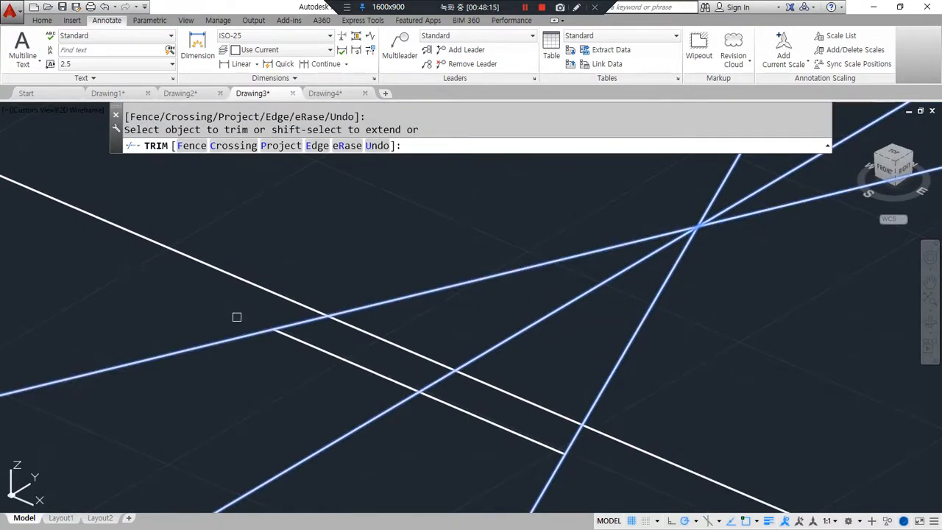
{"action": "key", "text": "Return"}
Step: Fillet the offset X-direction line and the two rotated lines at all three corners to form a closed triangle
{"action": "type", "text": "f"}
{"action": "key", "text": "Return"}
{"action": "left_click", "coordinate": [346, 325]}
{"action": "left_click", "coordinate": [357, 307]}
{"action": "key", "text": "Return"}
{"action": "left_click", "coordinate": [542, 409]}
{"action": "left_click", "coordinate": [617, 360]}
{"action": "key", "text": "Return"}
{"action": "left_click", "coordinate": [662, 277]}
{"action": "left_click", "coordinate": [588, 254]}
{"action": "scroll", "coordinate": [472, 442], "scroll_direction": "down", "scroll_amount": 3}
{"action": "middle_click_drag", "start_coordinate": [487, 442], "coordinate": [525, 432]}
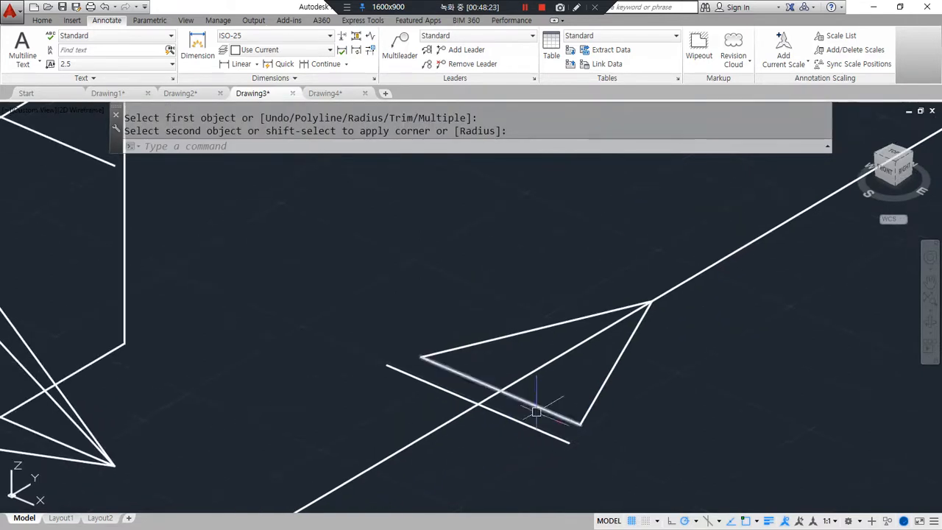
{"action": "mouse_move", "coordinate": [629, 312]}
{"action": "left_mouse_down"}
{"action": "mouse_move", "coordinate": [515, 333]}
{"action": "mouse_move", "coordinate": [587, 425]}
{"action": "left_mouse_up"}
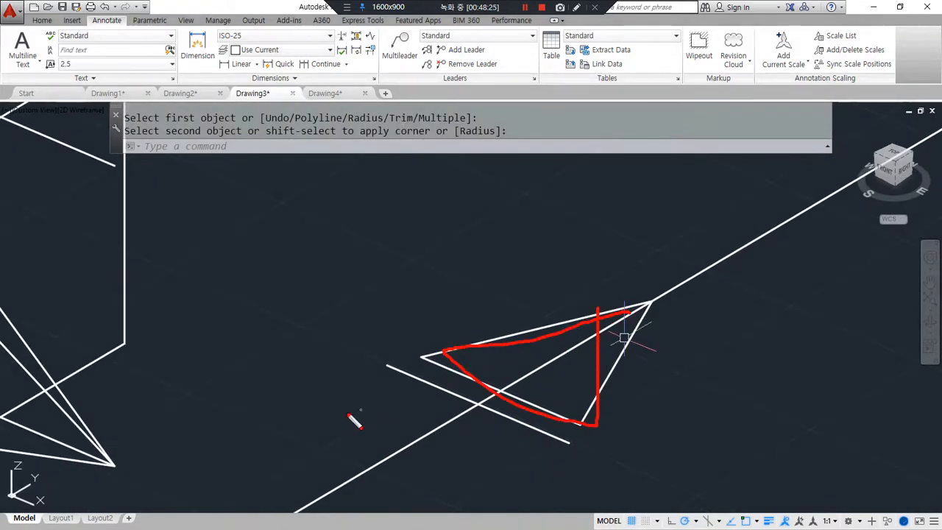
{"action": "left_click_drag", "start_coordinate": [379, 362], "coordinate": [602, 468]}
{"action": "key", "text": "e"}
{"action": "left_click_drag", "start_coordinate": [482, 412], "coordinate": [481, 416]}
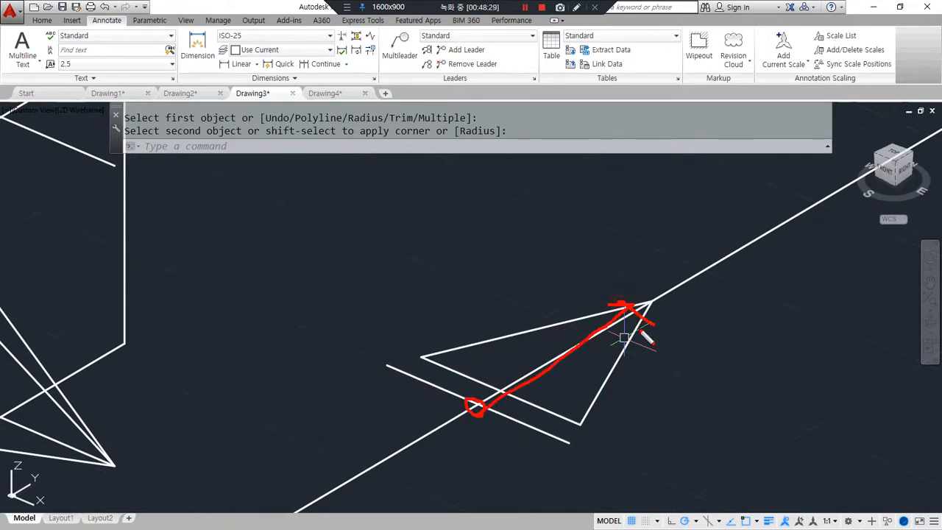
{"action": "left_click_drag", "start_coordinate": [482, 415], "coordinate": [364, 369]}
{"action": "key", "text": "e"}
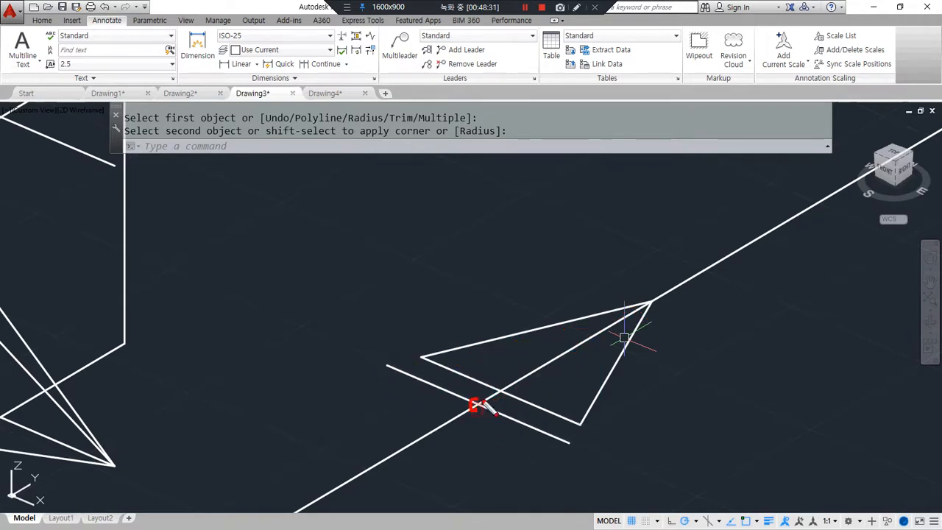
{"action": "left_click_drag", "start_coordinate": [503, 427], "coordinate": [581, 438]}
{"action": "left_click_drag", "start_coordinate": [476, 407], "coordinate": [630, 310]}
{"action": "key", "text": "Escape"}
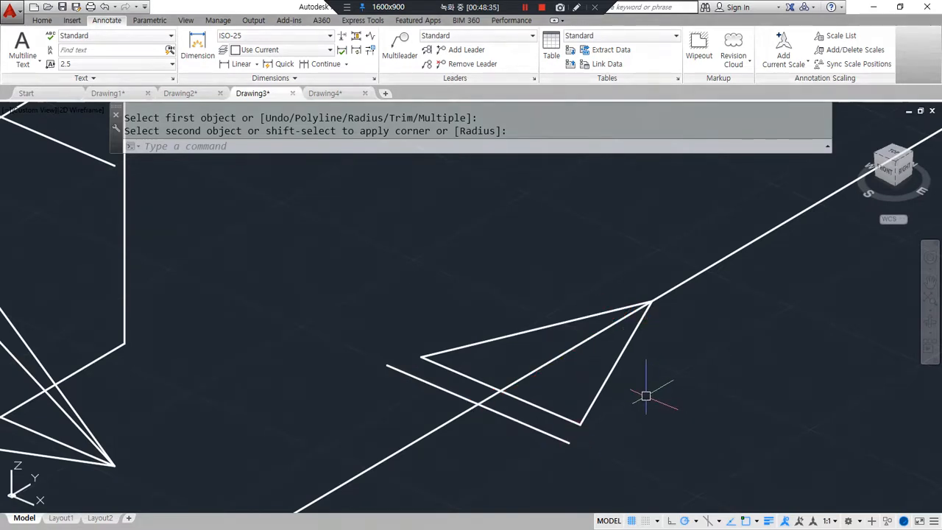
Step: Join the triangle's three sides into a single polyline
{"action": "type", "text": "j"}
{"action": "key", "text": "Return"}
{"action": "left_click", "coordinate": [595, 409]}
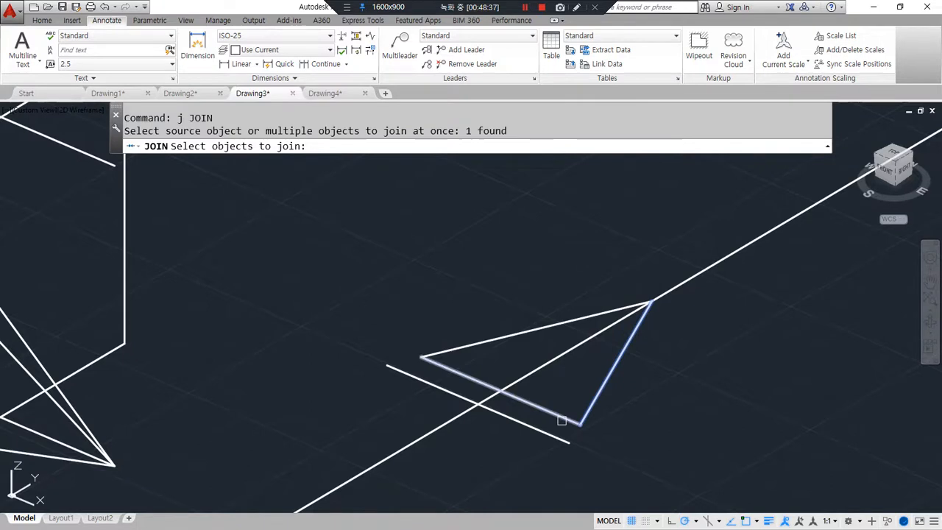
{"action": "left_click", "coordinate": [553, 409]}
{"action": "left_click", "coordinate": [524, 335]}
{"action": "key", "text": "Return"}
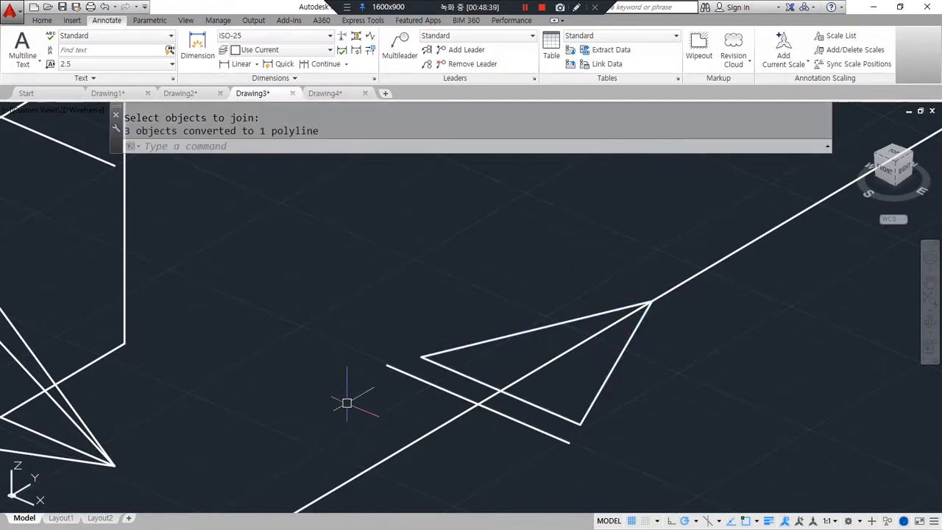
Step: Try to align the triangle and the short line together onto the upright frame, using three pairs of source and destination points
{"action": "scroll", "coordinate": [317, 408], "scroll_direction": "down", "scroll_amount": 2}
{"action": "middle_click_drag", "start_coordinate": [301, 414], "coordinate": [367, 405]}
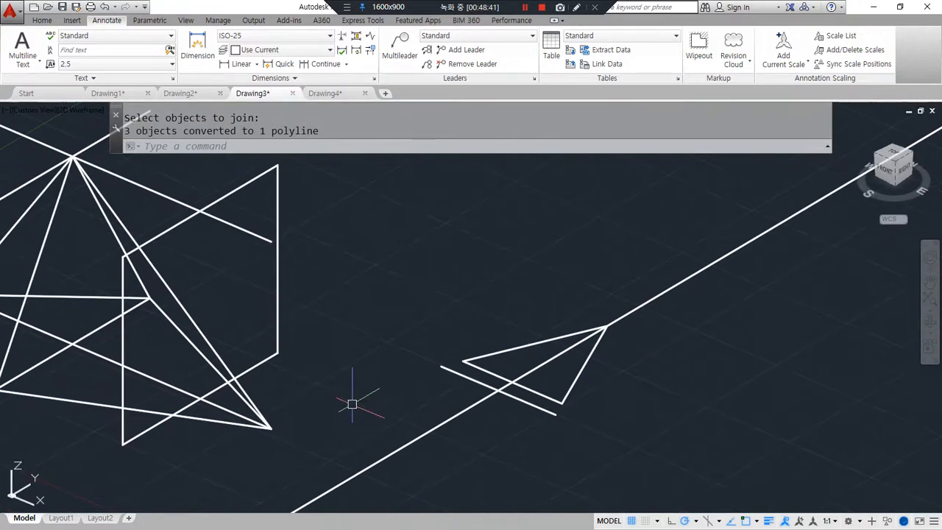
{"action": "left_click", "coordinate": [399, 315]}
{"action": "left_click", "coordinate": [368, 265]}
{"action": "middle_click_drag", "start_coordinate": [376, 301], "coordinate": [399, 311]}
{"action": "type", "text": "al"}
{"action": "key", "text": "Return"}
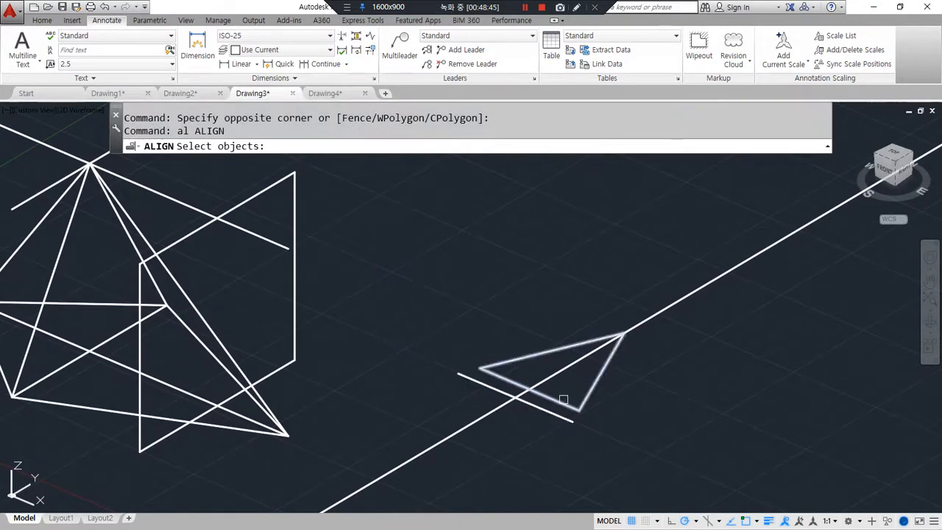
{"action": "left_click", "coordinate": [562, 402]}
{"action": "left_click", "coordinate": [554, 413]}
{"action": "key", "text": "Return"}
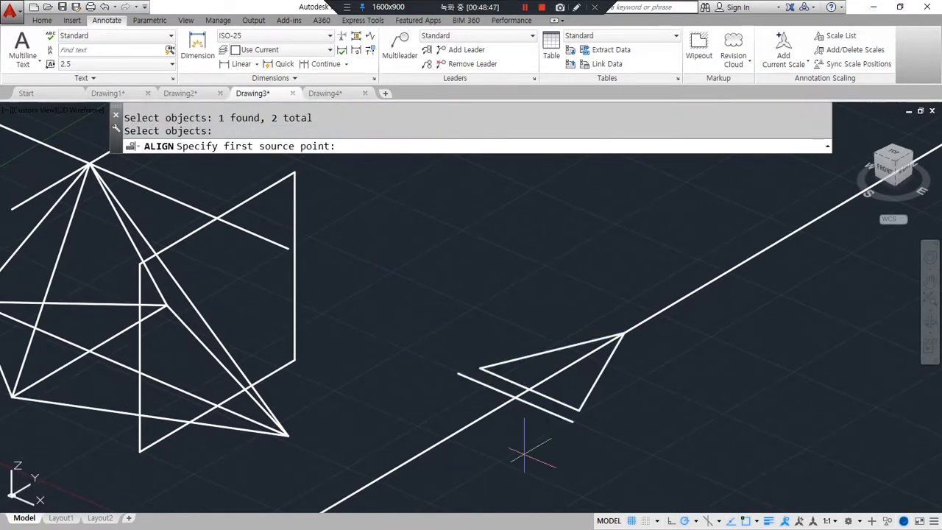
{"action": "left_click", "coordinate": [515, 398]}
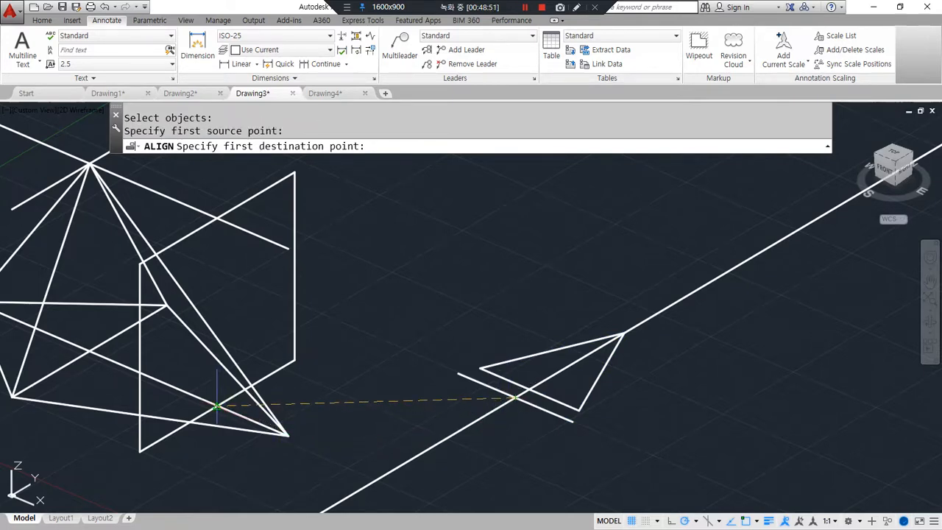
{"action": "left_click", "coordinate": [217, 407]}
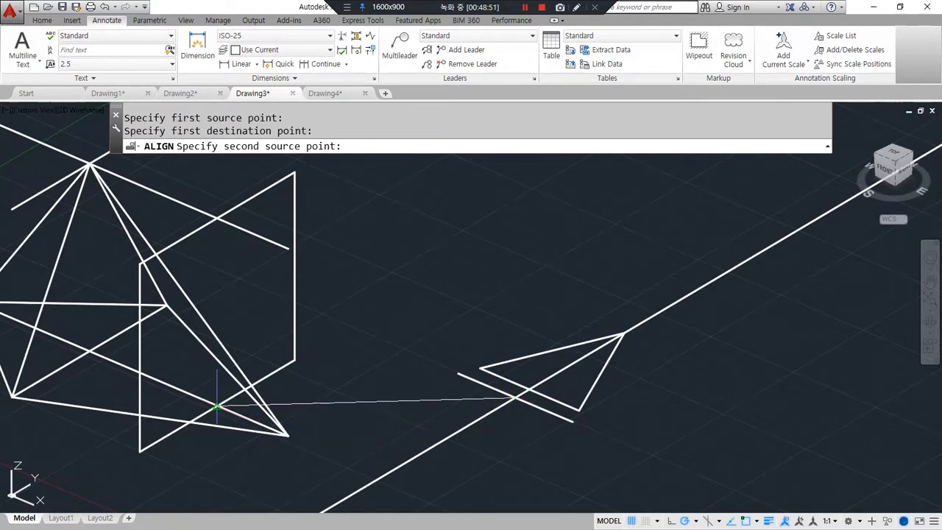
{"action": "left_click", "coordinate": [573, 422]}
{"action": "left_click", "coordinate": [139, 451]}
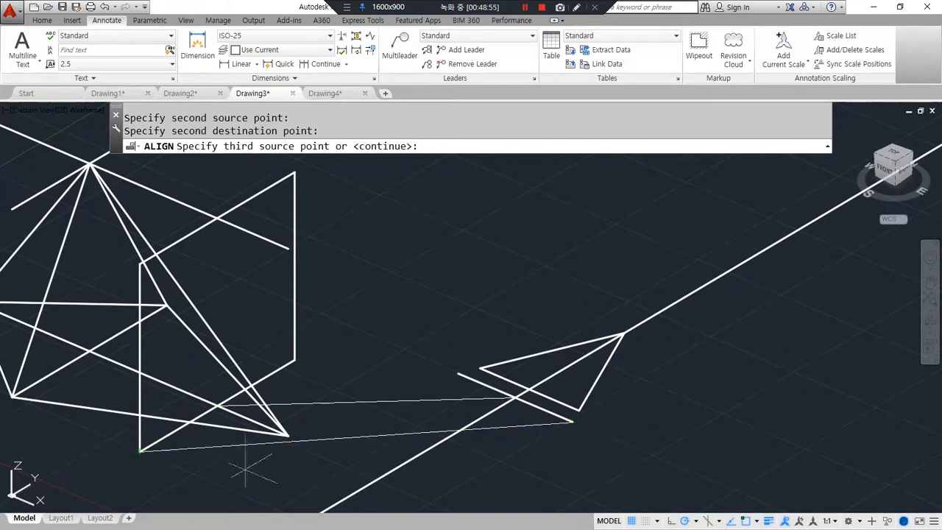
{"action": "left_click", "coordinate": [624, 334]}
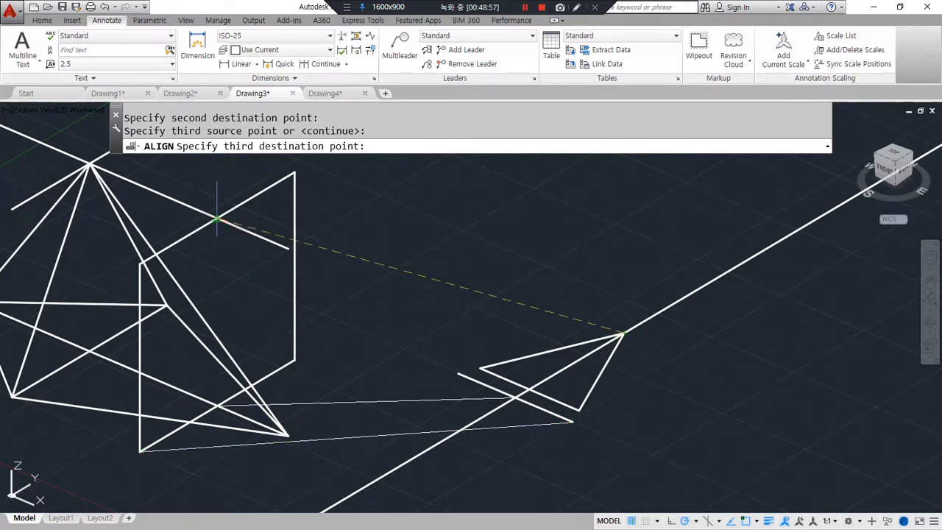
{"action": "middle_click_drag", "start_coordinate": [217, 219], "coordinate": [145, 415], "text": "shift"}
Step: Undo the alignment of the triangle and short line onto the frame
{"action": "key", "text": "Escape"}
{"action": "key", "text": "ctrl+z"}
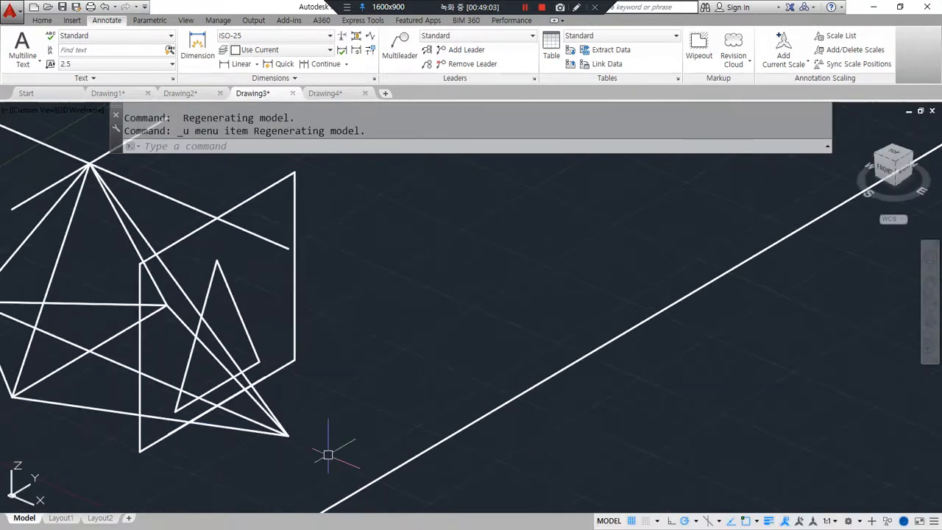
{"action": "key", "text": "ctrl+z"}
{"action": "key", "text": "ctrl+z"}
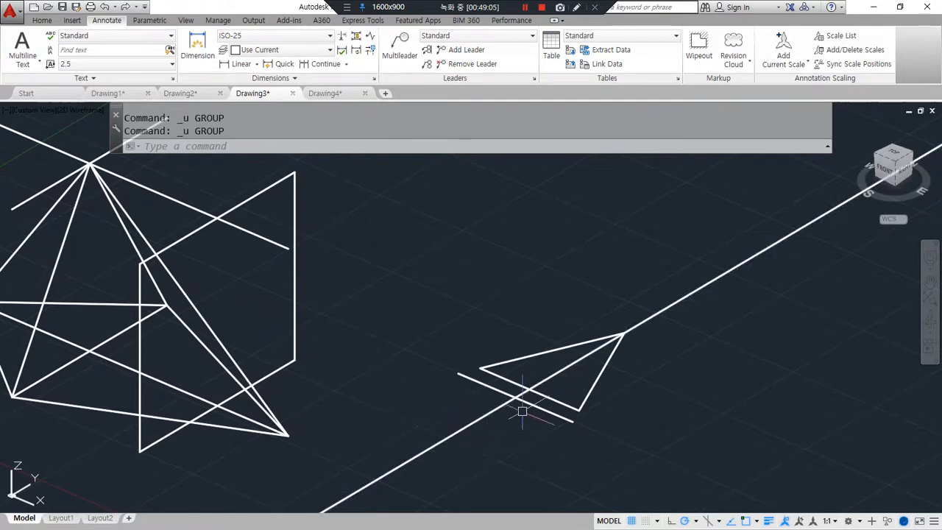
{"action": "left_click_drag", "start_coordinate": [516, 399], "coordinate": [341, 435]}
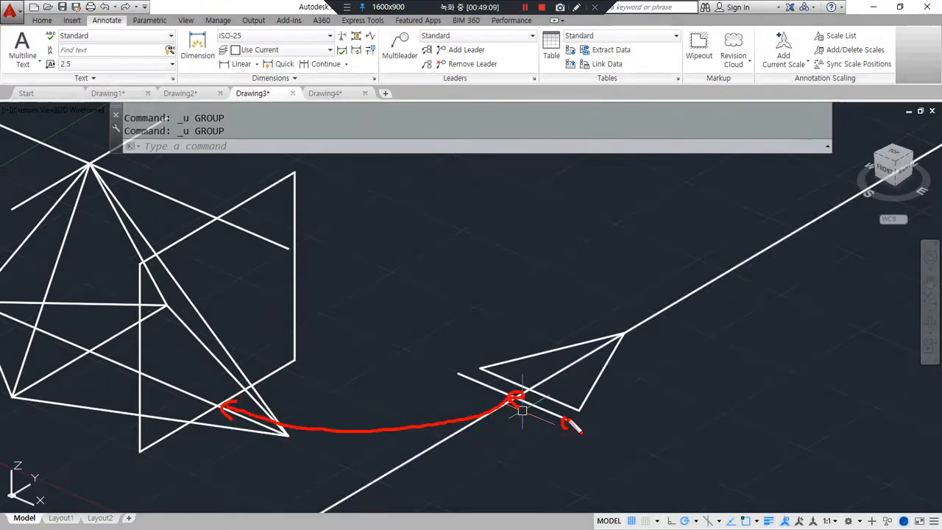
{"action": "left_click_drag", "start_coordinate": [511, 451], "coordinate": [164, 452]}
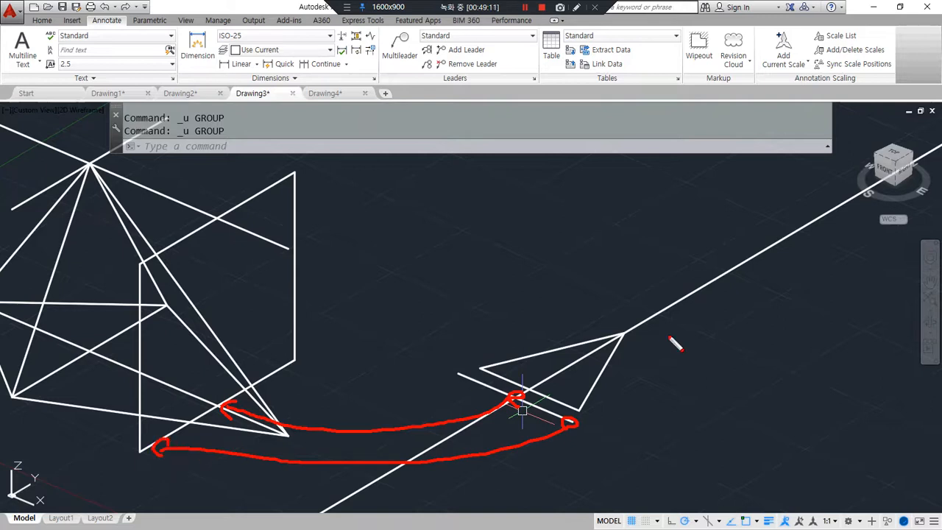
{"action": "mouse_move", "coordinate": [622, 336]}
{"action": "left_mouse_down"}
{"action": "mouse_move", "coordinate": [410, 256]}
{"action": "mouse_move", "coordinate": [234, 232]}
{"action": "left_mouse_up"}
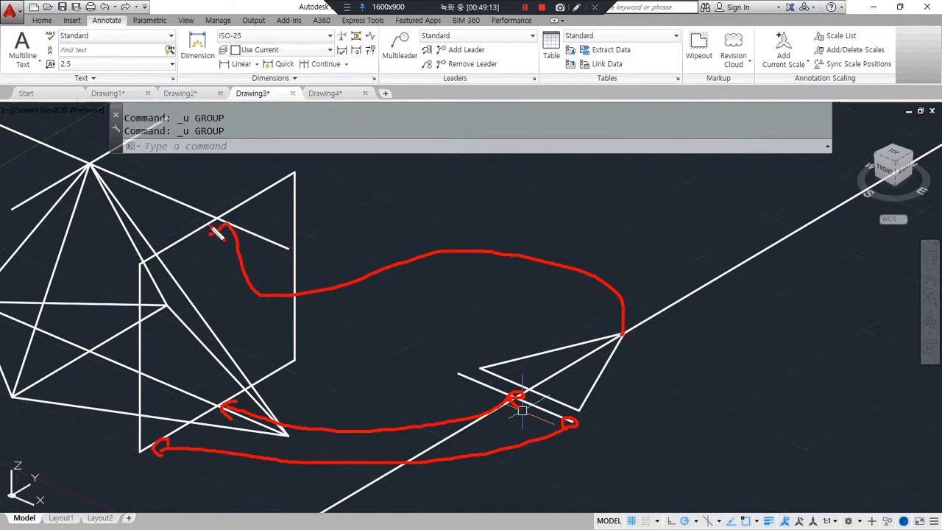
Step: Align only the triangle onto the upright frame, matching the short line's midpoint, its +X end and the tip to bottom midpoint, near bottom corner and top midpoint
{"action": "type", "text": "a"}
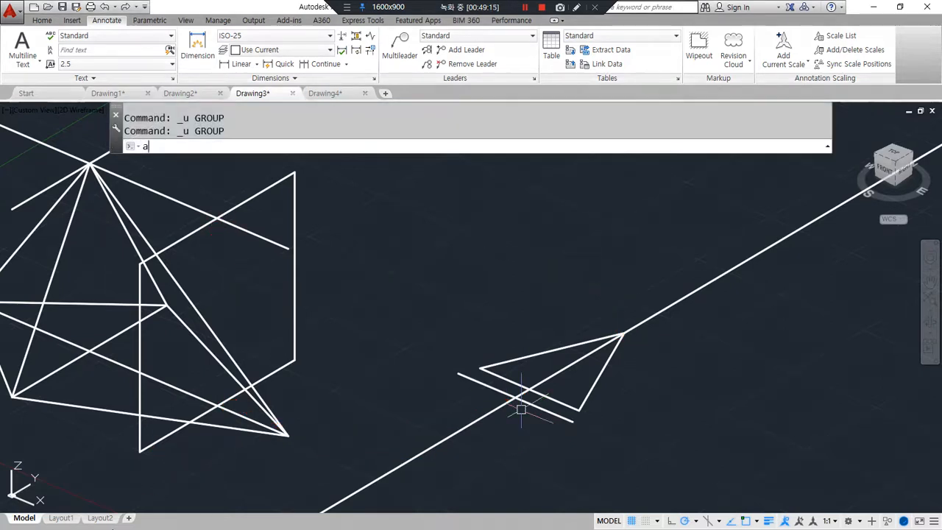
{"action": "type", "text": "l"}
{"action": "key", "text": "Return"}
{"action": "left_click", "coordinate": [580, 405]}
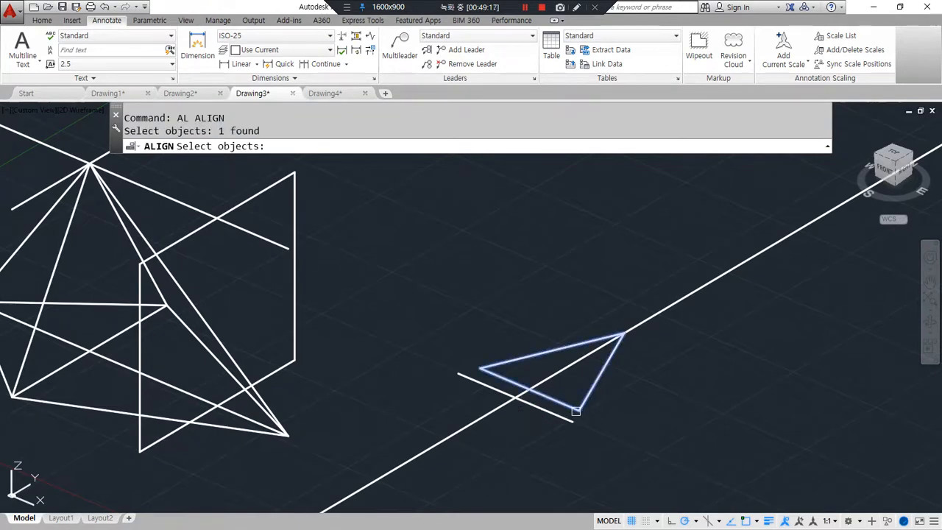
{"action": "key", "text": "Return"}
{"action": "left_click", "coordinate": [515, 398]}
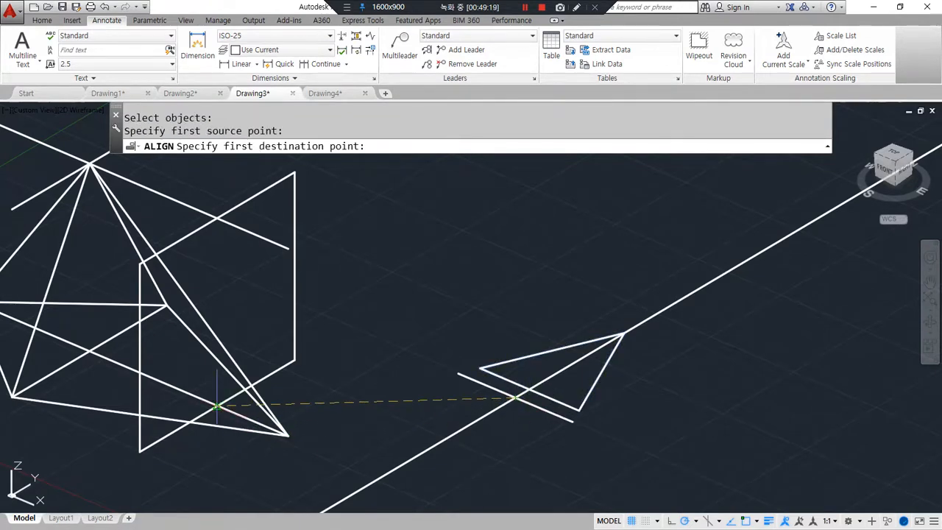
{"action": "left_click", "coordinate": [218, 405]}
{"action": "left_click", "coordinate": [571, 420]}
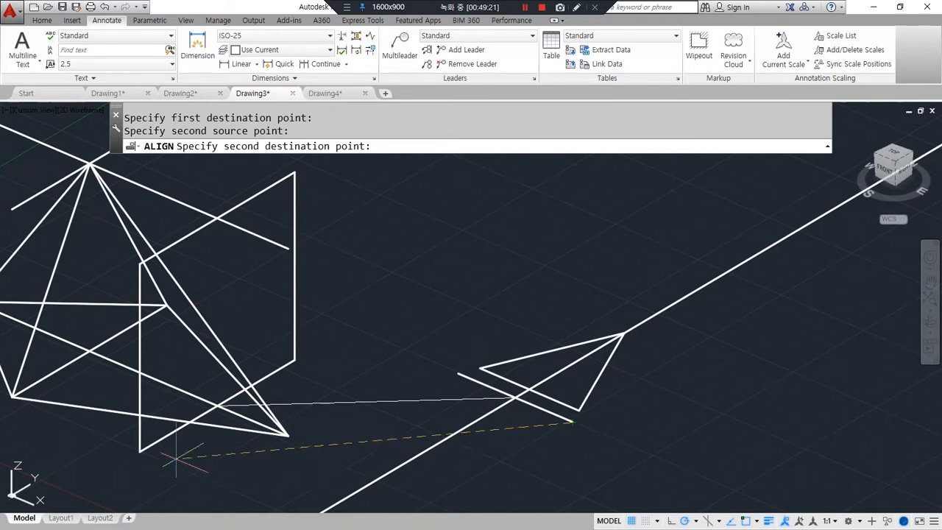
{"action": "left_click", "coordinate": [140, 451]}
{"action": "left_click", "coordinate": [620, 334]}
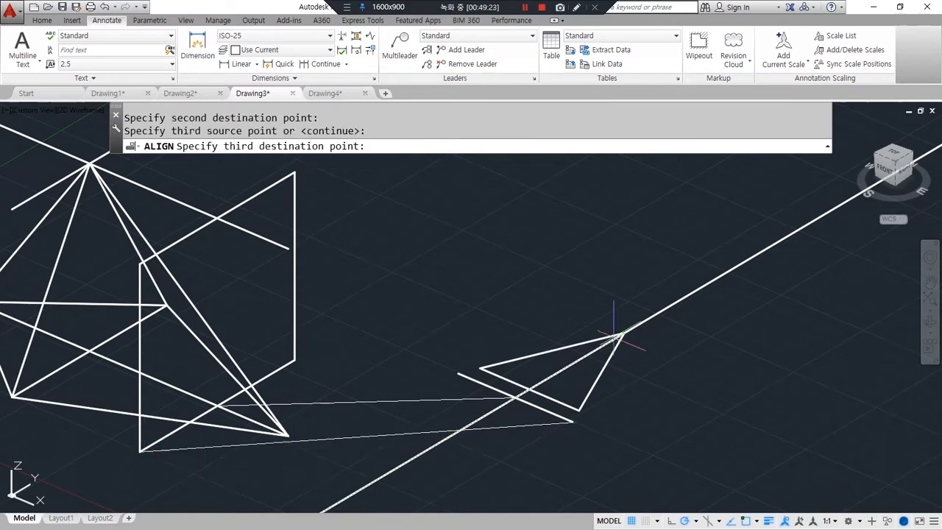
{"action": "left_click", "coordinate": [216, 215]}
{"action": "mouse_move", "coordinate": [330, 374]}
{"action": "middle_mouse_down", "text": "shift"}
{"action": "mouse_move", "coordinate": [387, 356]}
{"action": "mouse_move", "coordinate": [317, 412]}
{"action": "mouse_move", "coordinate": [238, 450]}
{"action": "mouse_move", "coordinate": [286, 450]}
{"action": "middle_mouse_up", "text": "shift"}
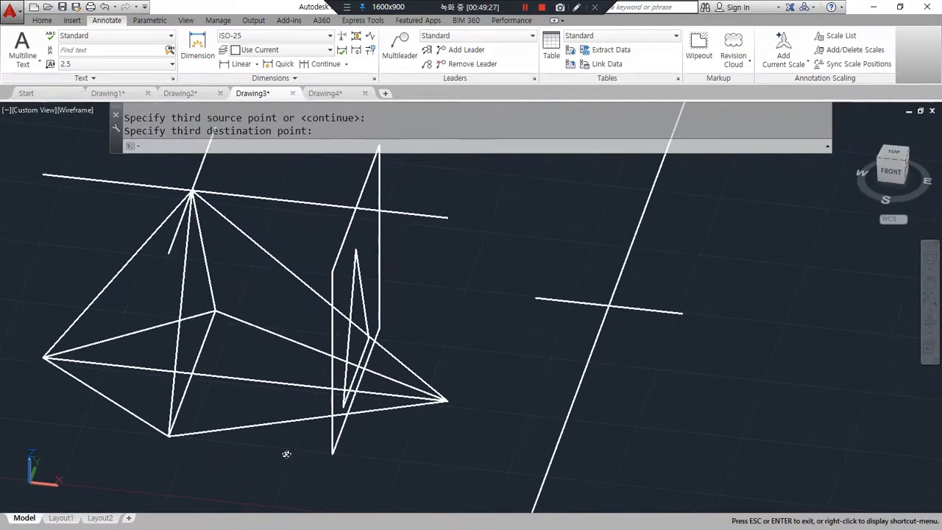
Step: Extrude the aligned triangle horizontally away from the upright frame, far enough for the prism to pass completely through the pyramid
{"action": "type", "text": "ext"}
{"action": "key", "text": "Return"}
{"action": "left_click", "coordinate": [350, 346]}
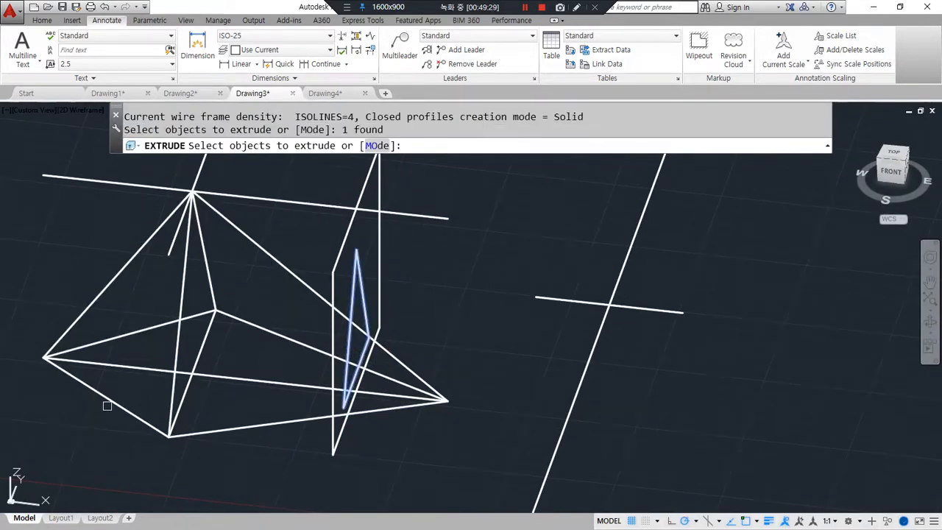
{"action": "key", "text": "Return"}
{"action": "mouse_move", "coordinate": [284, 442]}
{"action": "middle_mouse_down", "text": "shift"}
{"action": "mouse_move", "coordinate": [197, 433]}
{"action": "mouse_move", "coordinate": [255, 444]}
{"action": "middle_mouse_up", "text": "shift"}
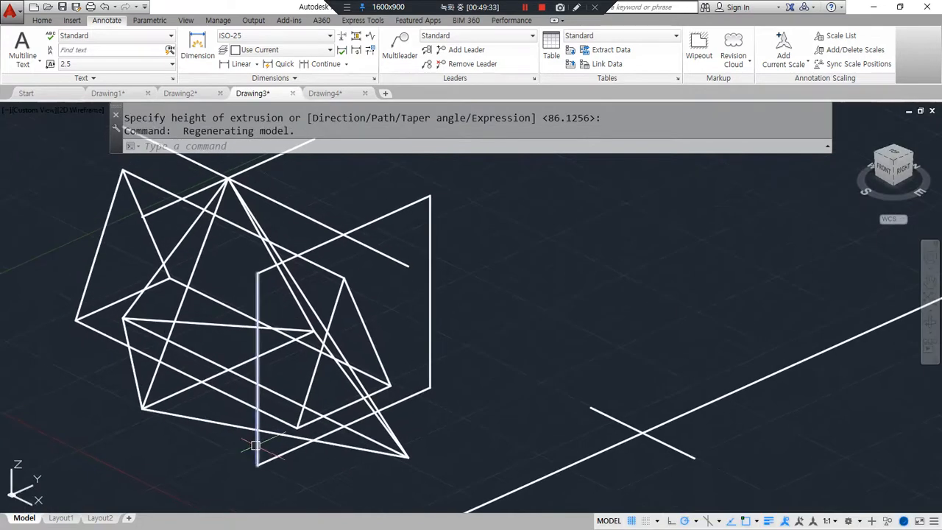
Step: Subtract the extruded triangular prism from the pyramid solid
{"action": "type", "text": "su"}
{"action": "key", "text": "Return"}
{"action": "left_click", "coordinate": [404, 452]}
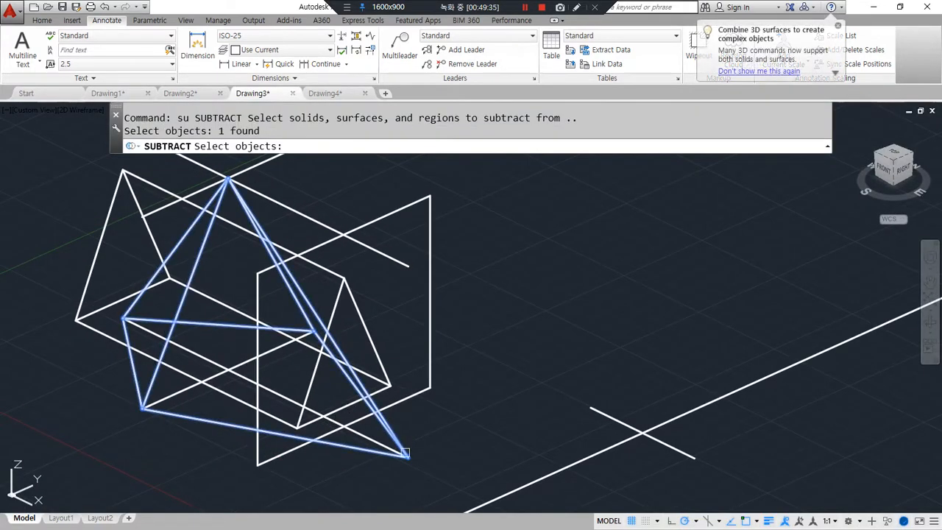
{"action": "key", "text": "Return"}
{"action": "left_click", "coordinate": [389, 384]}
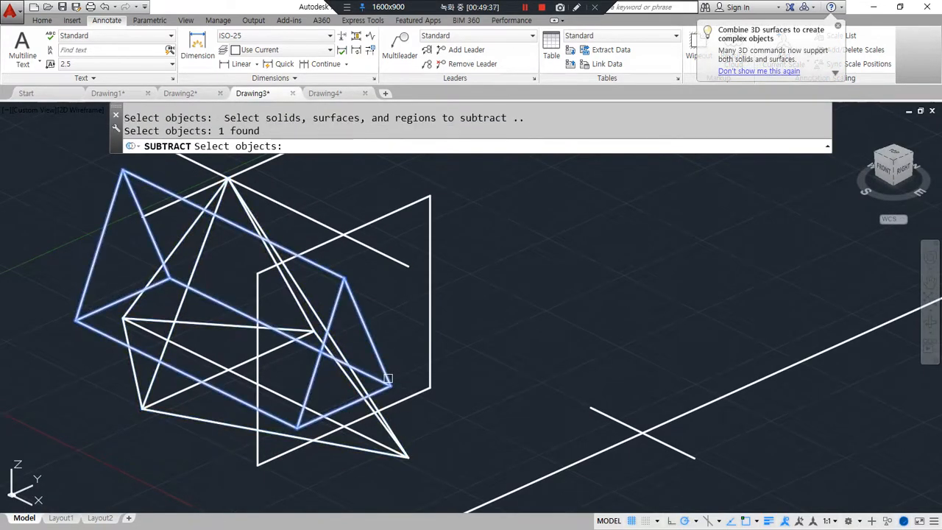
{"action": "key", "text": "Return"}
{"action": "scroll", "coordinate": [399, 421], "scroll_direction": "down", "scroll_amount": 2}
{"action": "key", "text": "Return"}
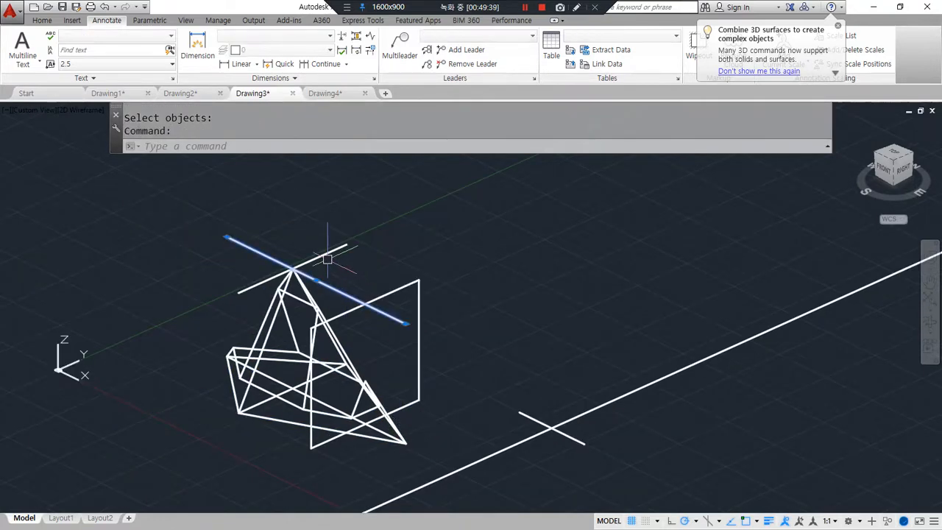
Step: Erase the two guide lines through the pyramid's apex together with the upper edge of the upright frame
{"action": "left_click", "coordinate": [397, 287]}
{"action": "left_click", "coordinate": [484, 385]}
{"action": "type", "text": "e"}
{"action": "key", "text": "Return"}
Step: Erase the long line, the short line crossing it and the remaining edges of the upright frame
{"action": "left_click", "coordinate": [526, 406]}
{"action": "left_click", "coordinate": [530, 471]}
{"action": "left_click", "coordinate": [564, 483]}
{"action": "left_click", "coordinate": [501, 374]}
{"action": "left_click", "coordinate": [451, 405]}
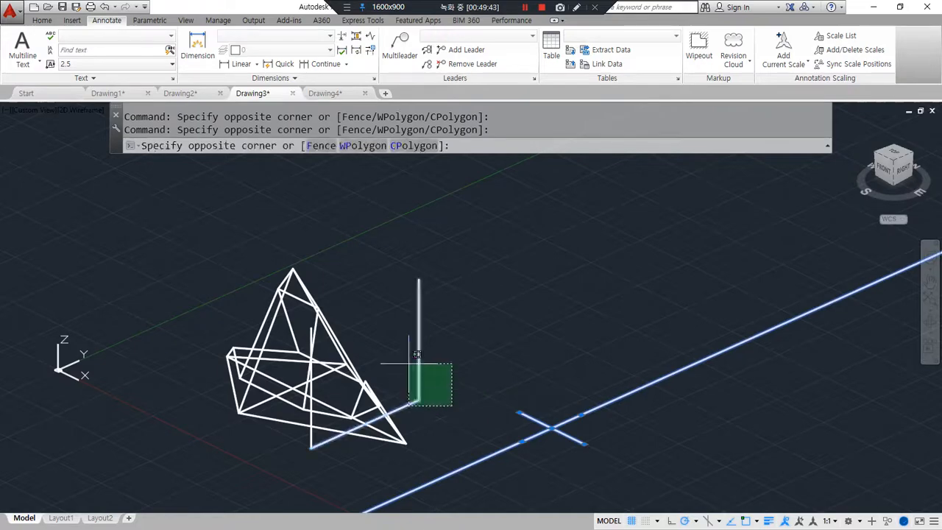
{"action": "left_click", "coordinate": [405, 362]}
{"action": "type", "text": "e"}
{"action": "key", "text": "Return"}
{"action": "left_click", "coordinate": [323, 456]}
{"action": "left_click", "coordinate": [289, 440]}
{"action": "type", "text": "e"}
{"action": "key", "text": "Return"}
{"action": "mouse_move", "coordinate": [257, 458]}
{"action": "middle_mouse_down", "text": "shift"}
{"action": "mouse_move", "coordinate": [243, 442]}
{"action": "mouse_move", "coordinate": [297, 454]}
{"action": "mouse_move", "coordinate": [471, 449]}
{"action": "mouse_move", "coordinate": [499, 429]}
{"action": "mouse_move", "coordinate": [405, 459]}
{"action": "mouse_move", "coordinate": [390, 445]}
{"action": "middle_mouse_up", "text": "shift"}
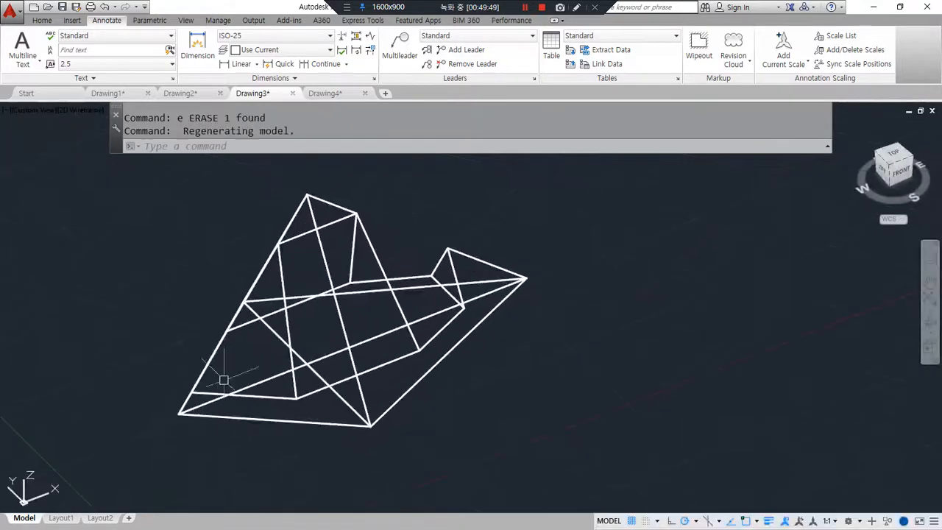
Step: Erase the two crossing diagonal lines on the base of the cut pyramid
{"action": "left_click", "coordinate": [282, 404]}
{"action": "left_click", "coordinate": [309, 343]}
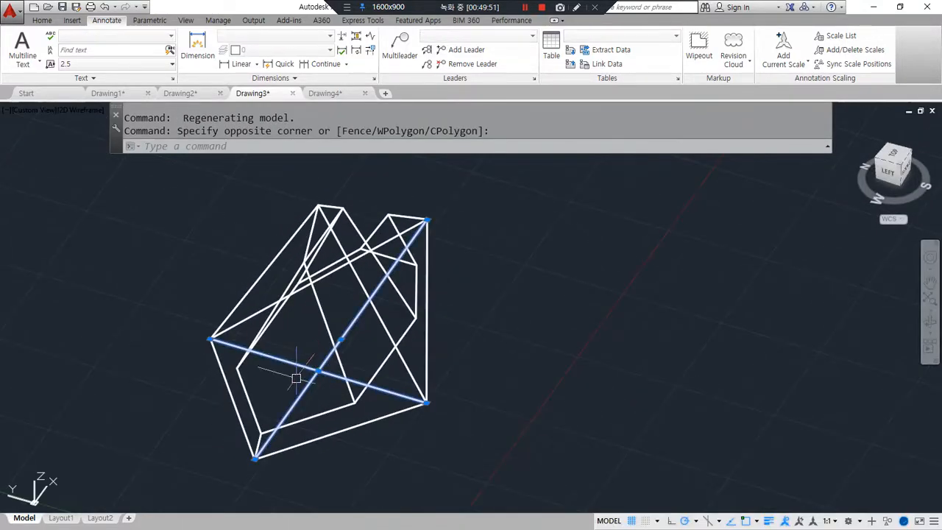
{"action": "type", "text": "e"}
{"action": "key", "text": "Return"}
{"action": "mouse_move", "coordinate": [389, 473]}
{"action": "middle_mouse_down", "text": "shift"}
{"action": "mouse_move", "coordinate": [202, 452]}
{"action": "mouse_move", "coordinate": [152, 427]}
{"action": "mouse_move", "coordinate": [142, 370]}
{"action": "mouse_move", "coordinate": [213, 351]}
{"action": "mouse_move", "coordinate": [339, 389]}
{"action": "mouse_move", "coordinate": [320, 467]}
{"action": "mouse_move", "coordinate": [385, 469]}
{"action": "mouse_move", "coordinate": [385, 458]}
{"action": "middle_mouse_up", "text": "shift"}
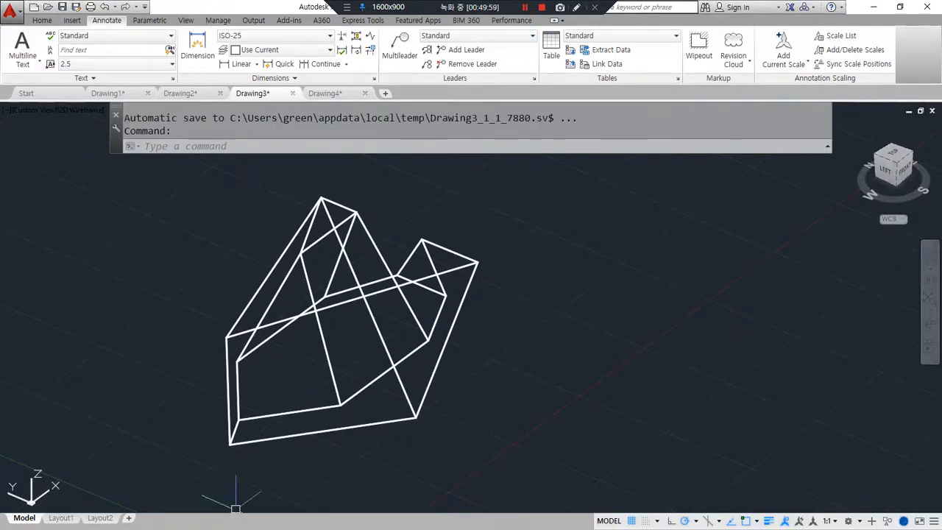
Step: Switch to the Notepad notes, highlight the SHAdemode entry and return to AutoCAD
{"action": "key", "text": "alt+Tab"}
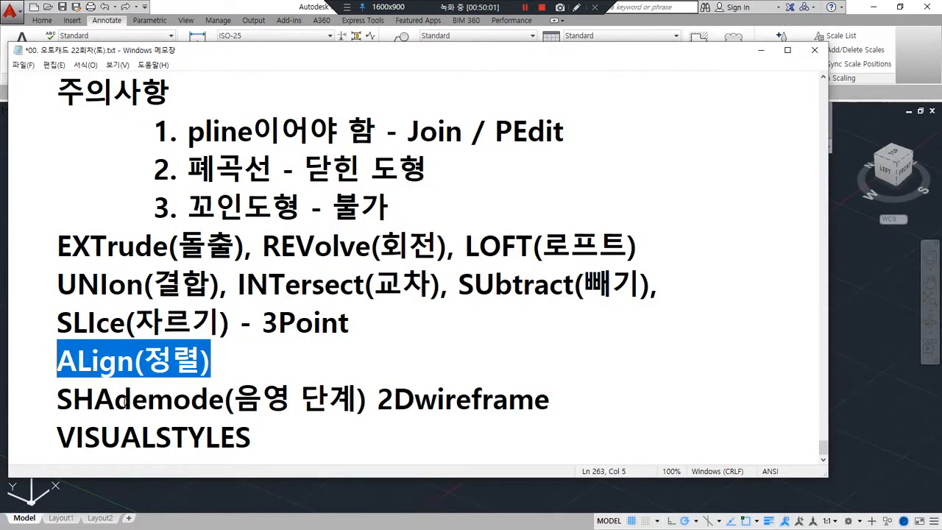
{"action": "left_click_drag", "start_coordinate": [56, 401], "coordinate": [223, 401]}
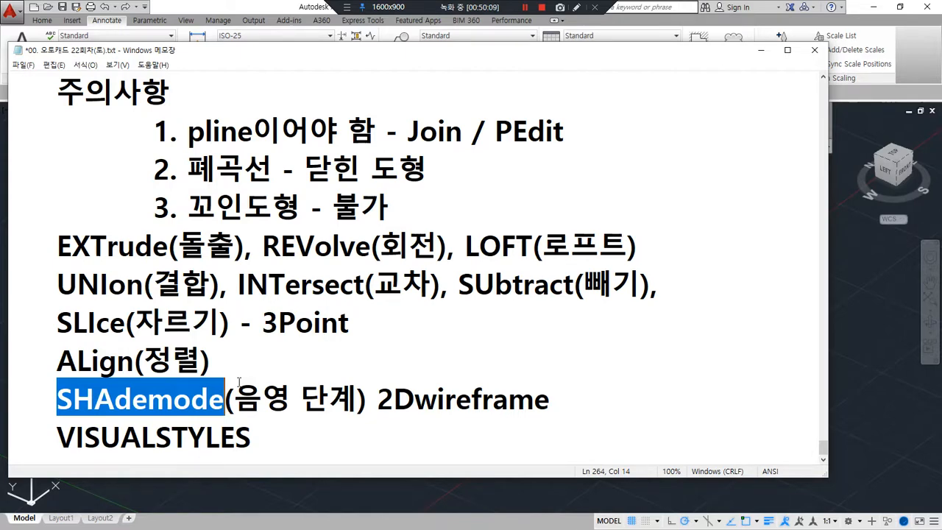
{"action": "left_click", "coordinate": [889, 348]}
Step: Use SHADEMODE to display the cut pyramid in the Hidden style and then in the Realistic style
{"action": "type", "text": "sha"}
{"action": "key", "text": "Return"}
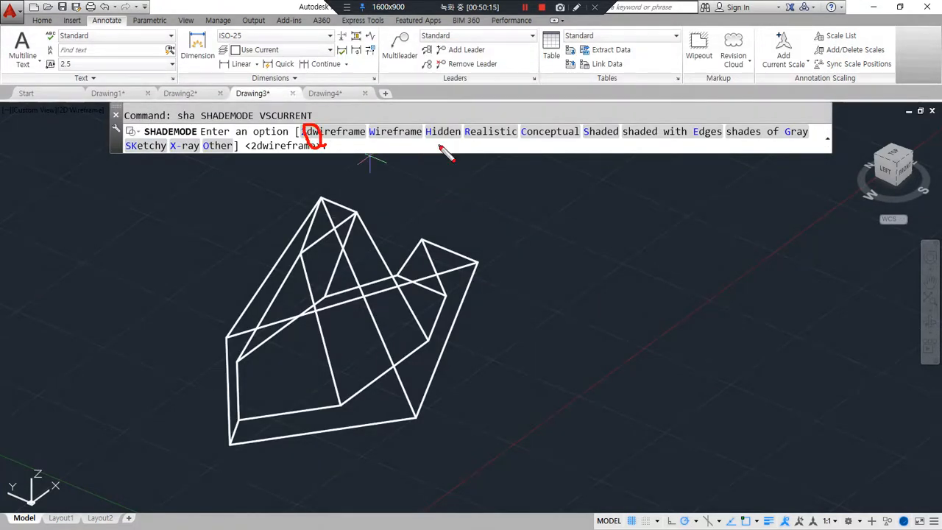
{"action": "left_click", "coordinate": [443, 131]}
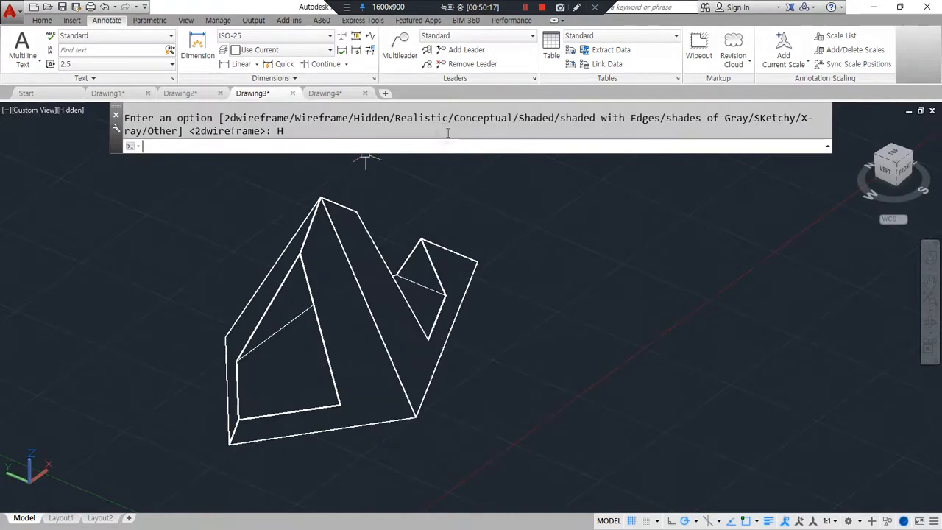
{"action": "middle_click_drag", "start_coordinate": [416, 405], "coordinate": [204, 380], "text": "shift"}
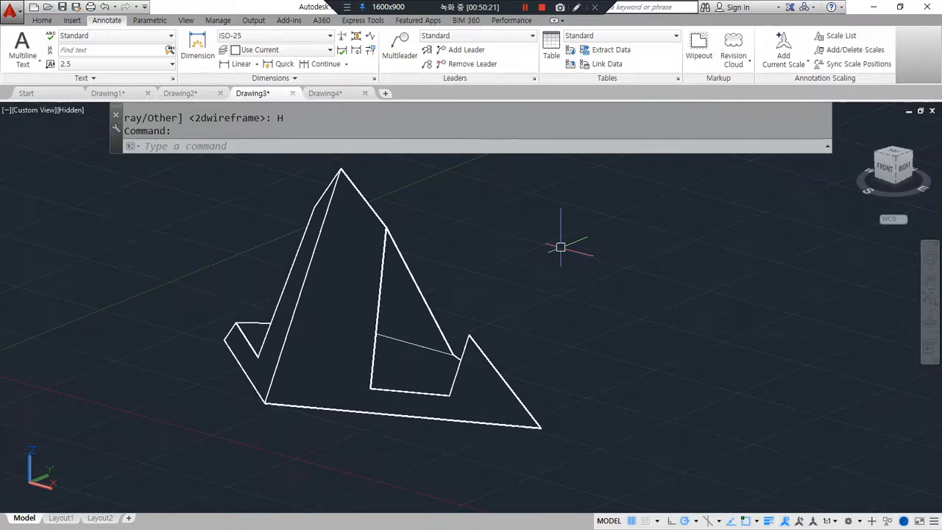
{"action": "key", "text": "Return"}
{"action": "left_click", "coordinate": [490, 132]}
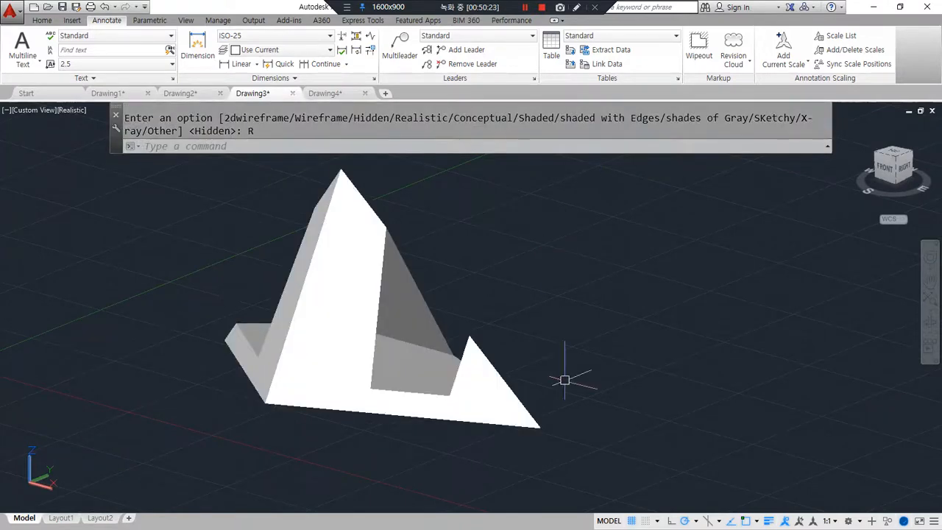
Step: Change the shade mode to Conceptual and then to Shaded with Edges
{"action": "key", "text": "Return"}
{"action": "left_click", "coordinate": [547, 144]}
{"action": "key", "text": "Return"}
{"action": "left_click", "coordinate": [637, 138]}
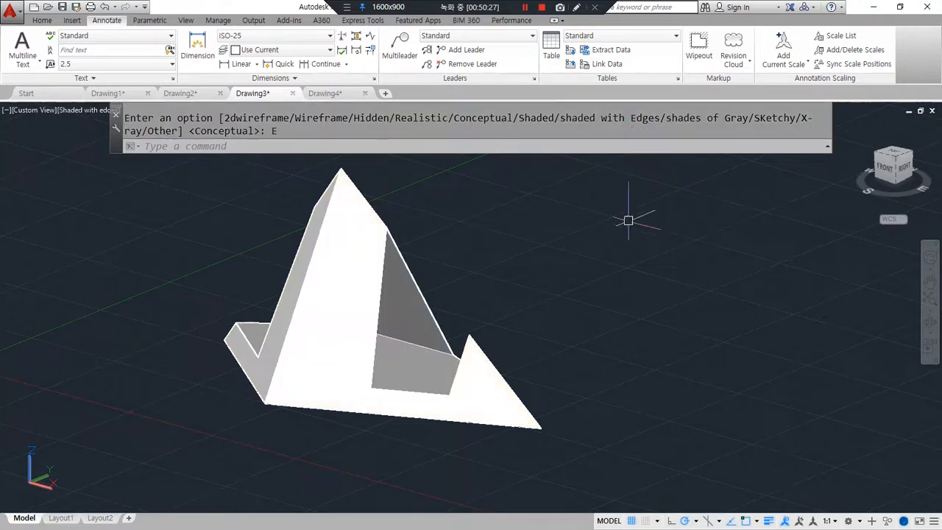
Step: Change the shade mode to Shades of Gray and then to Sketchy
{"action": "key", "text": "Return"}
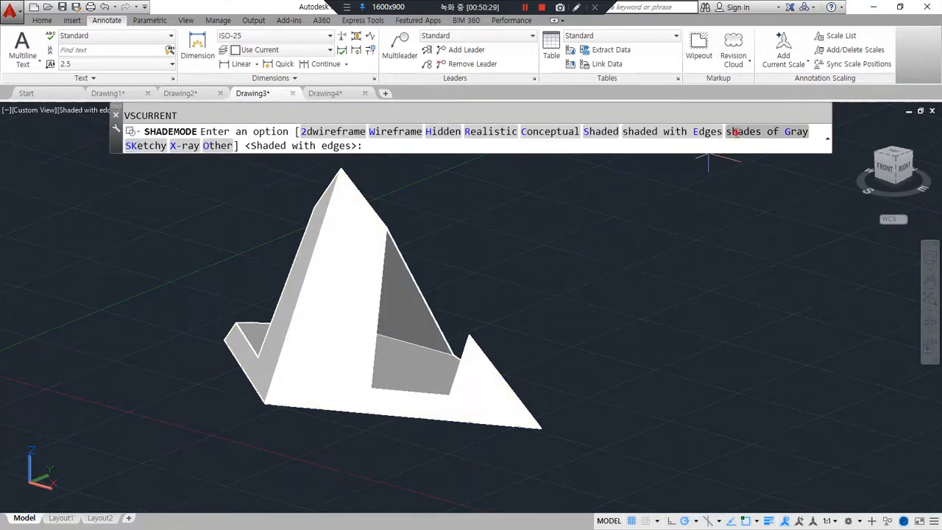
{"action": "left_click", "coordinate": [742, 130]}
{"action": "key", "text": "Return"}
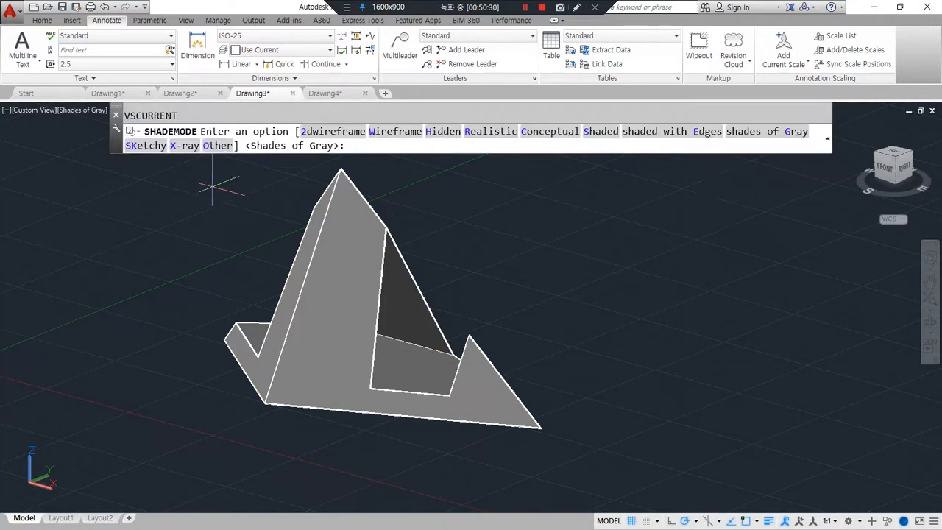
{"action": "left_click", "coordinate": [144, 153]}
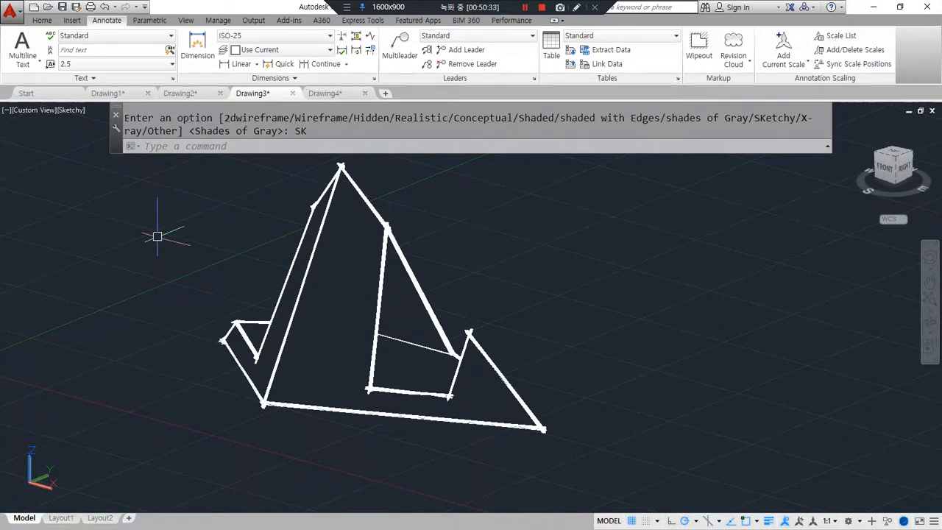
Step: Set the shade mode back to 2dwireframe
{"action": "key", "text": "Return"}
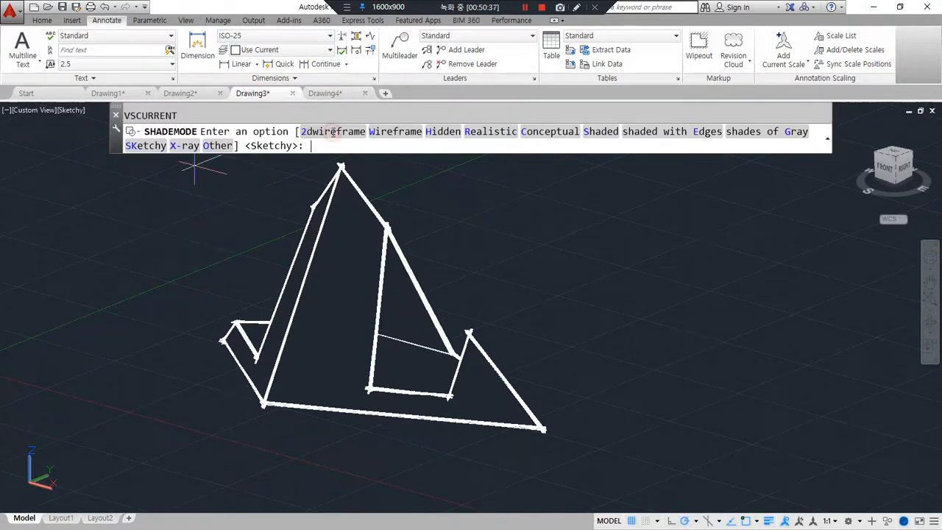
{"action": "left_click", "coordinate": [333, 133]}
{"action": "middle_click_drag", "start_coordinate": [221, 401], "coordinate": [254, 412], "text": "shift"}
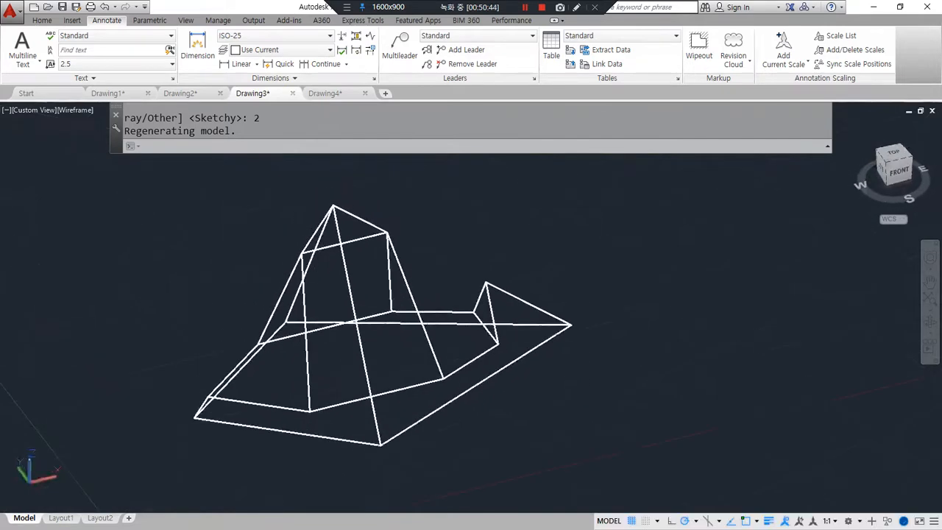
Step: Open Layout1 and erase its default viewport
{"action": "left_click", "coordinate": [65, 519]}
{"action": "left_click", "coordinate": [707, 402]}
{"action": "left_click", "coordinate": [623, 368]}
{"action": "type", "text": "e"}
{"action": "key", "text": "Return"}
{"action": "scroll", "coordinate": [437, 380], "scroll_direction": "down", "scroll_amount": 2}
{"action": "middle_click_drag", "start_coordinate": [437, 381], "coordinate": [381, 359]}
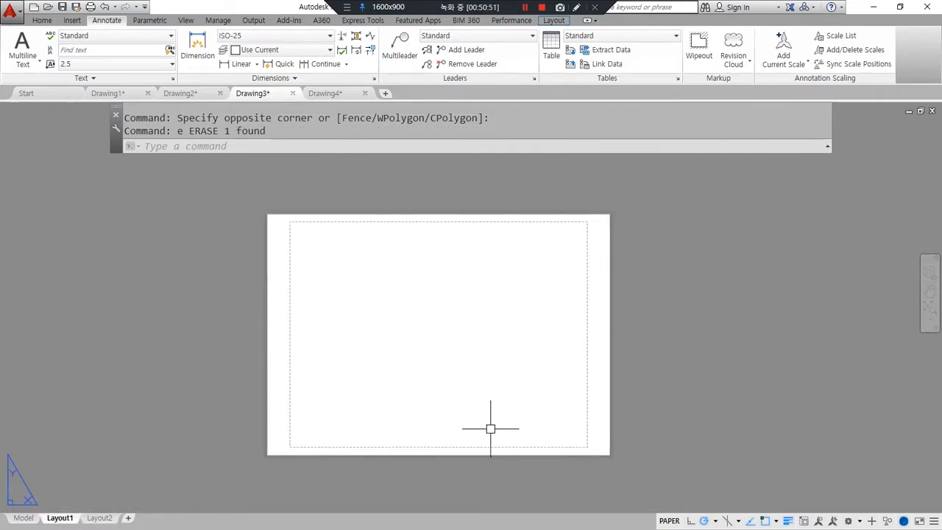
Step: Modify Layout1's page setup to use the monochrome.ctb plot style table and the Adobe PDF printer
{"action": "right_click", "coordinate": [61, 518]}
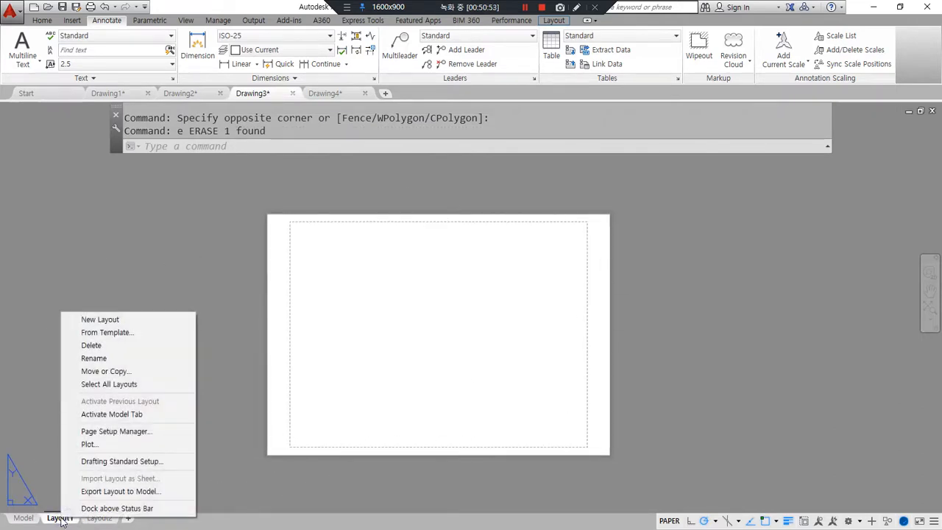
{"action": "left_click", "coordinate": [163, 432]}
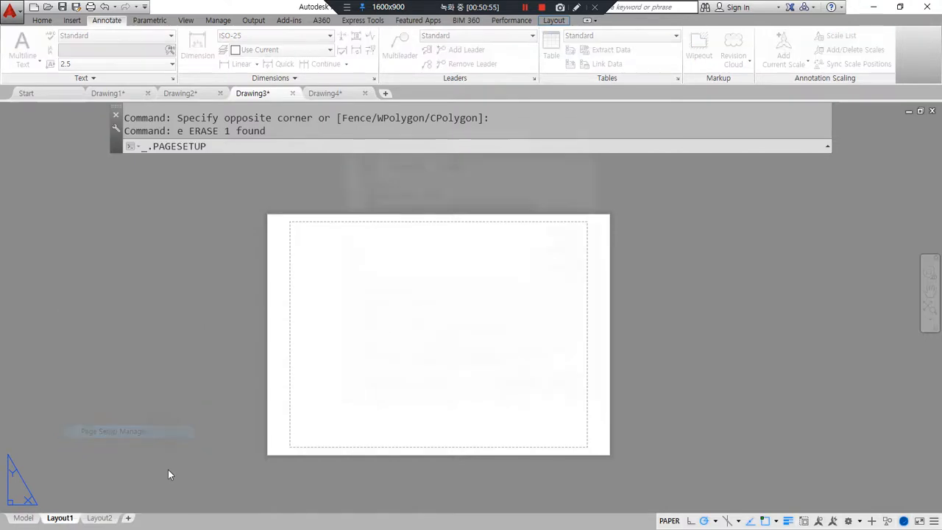
{"action": "left_click", "coordinate": [566, 251]}
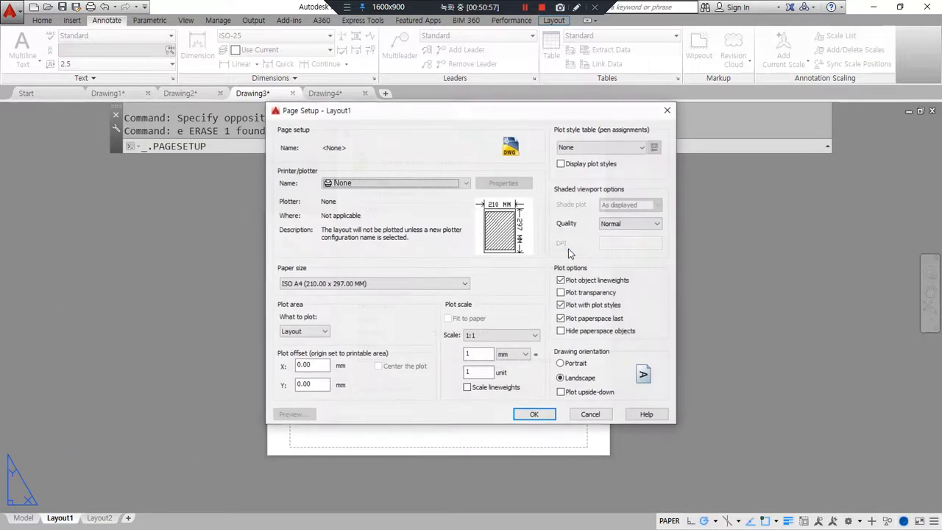
{"action": "left_click", "coordinate": [625, 145]}
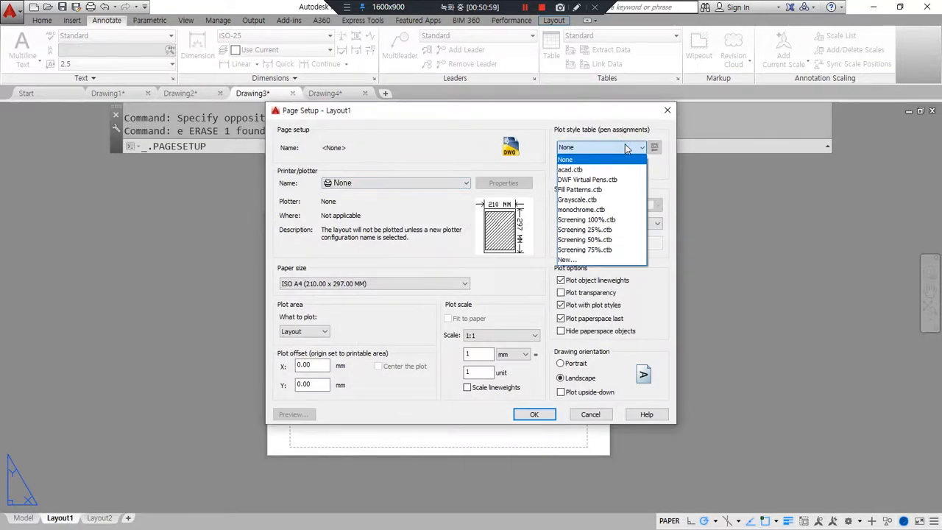
{"action": "left_click", "coordinate": [610, 210]}
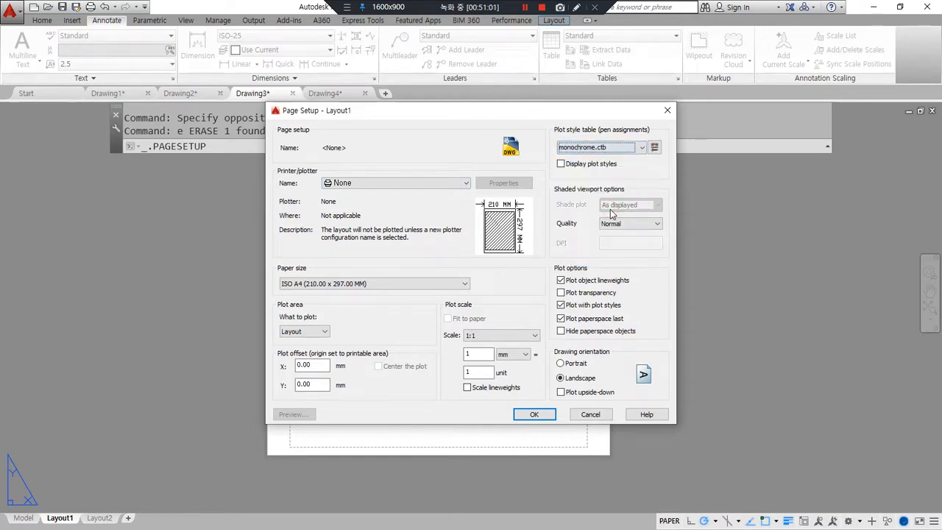
{"action": "left_click", "coordinate": [396, 185]}
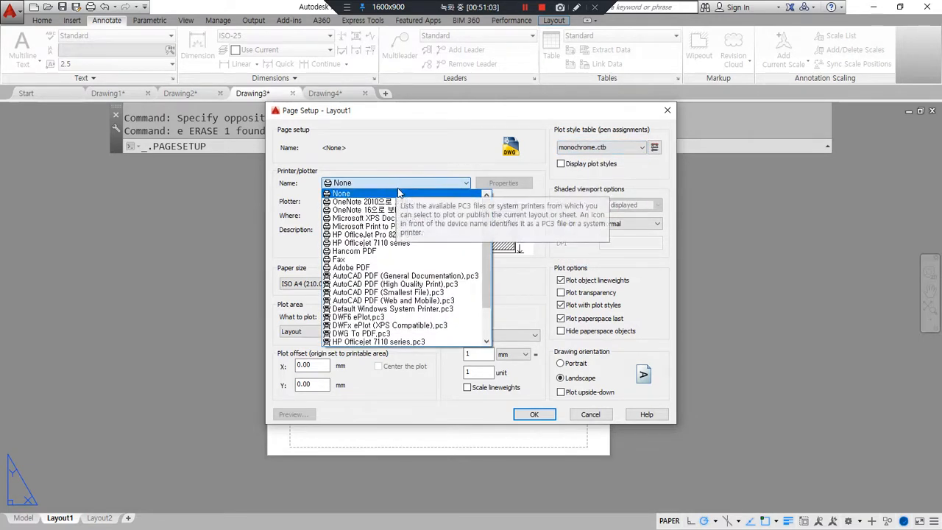
{"action": "left_click", "coordinate": [393, 268]}
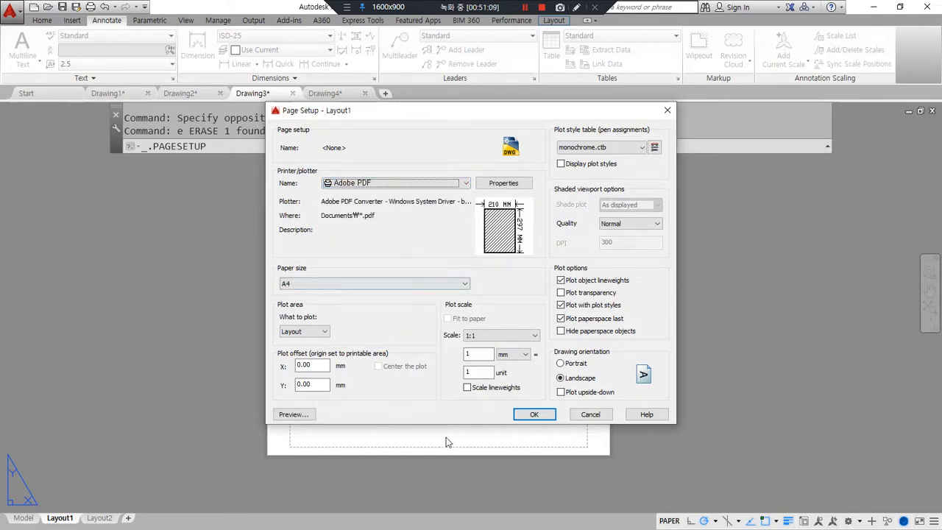
{"action": "left_click", "coordinate": [535, 414]}
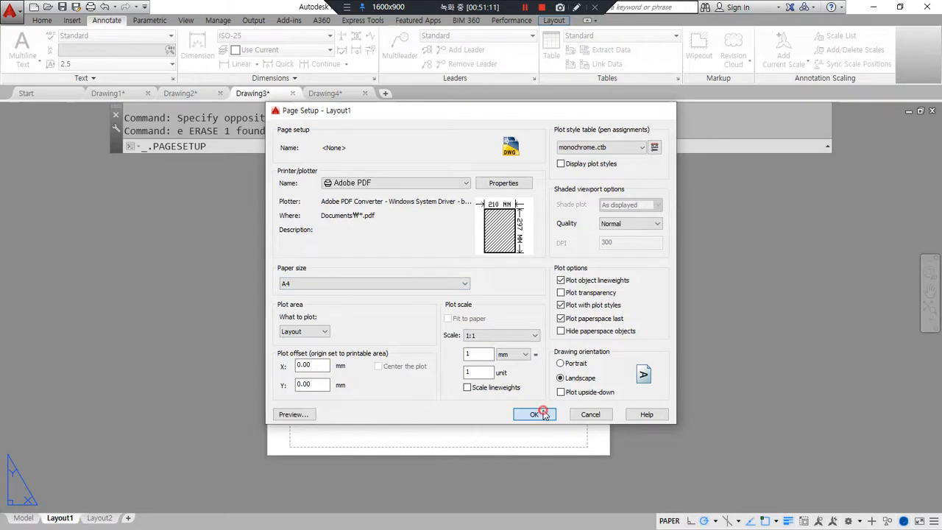
{"action": "left_click", "coordinate": [518, 390]}
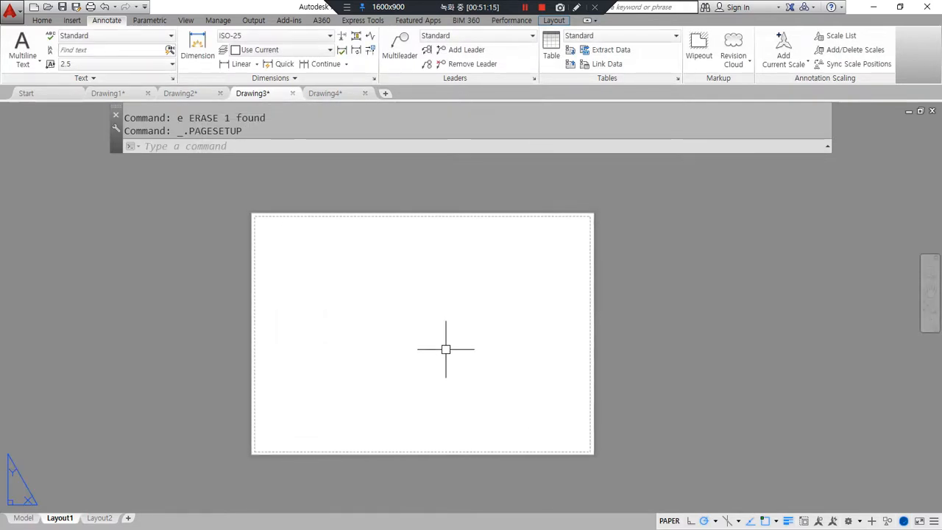
Step: Create a viewport on Layout1 with MVIEW, using the Fit option to fill the printable area
{"action": "type", "text": "mv"}
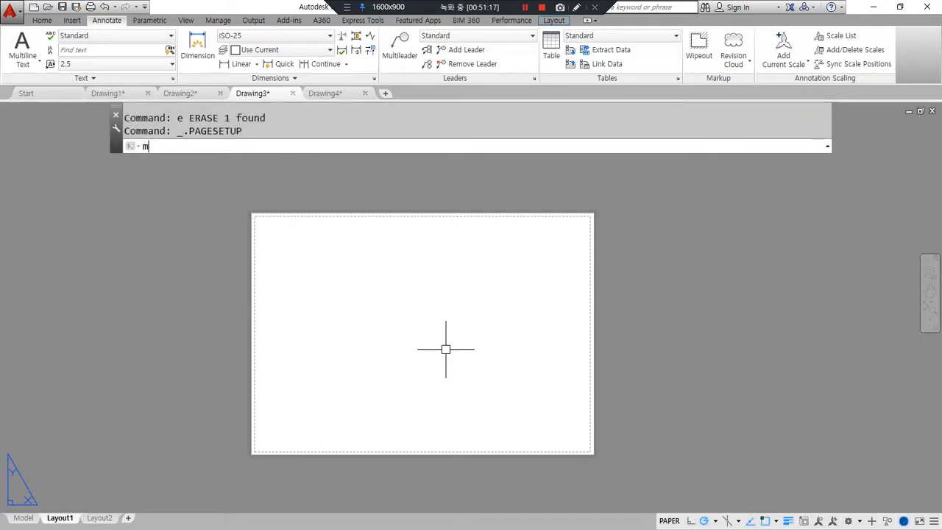
{"action": "key", "text": "Return"}
{"action": "type", "text": "f"}
{"action": "key", "text": "Return"}
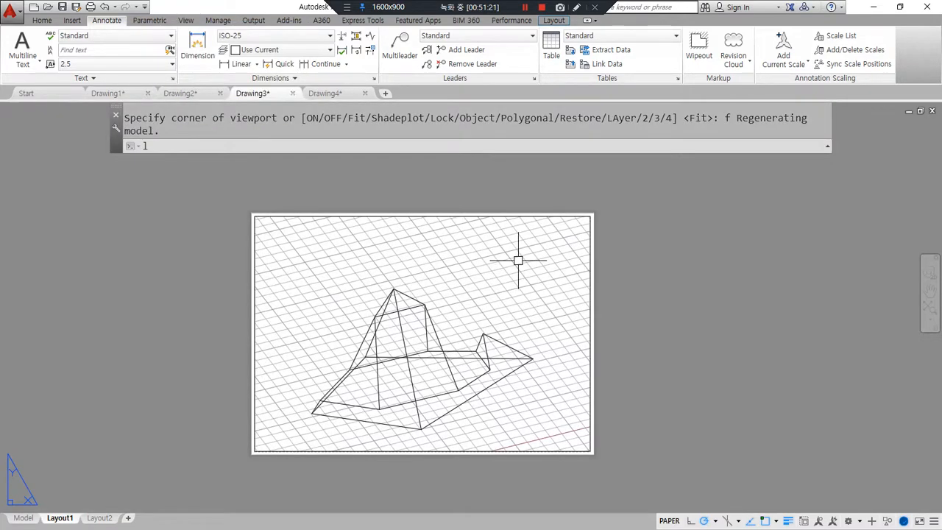
Step: Draw a diagonal line from the viewport's upper-right corner to its lower-left corner
{"action": "type", "text": "l"}
{"action": "key", "text": "Return"}
{"action": "left_click", "coordinate": [590, 215]}
{"action": "left_click", "coordinate": [254, 449]}
{"action": "key", "text": "Return"}
Step: Erase the viewport that fills the printable area of the sheet
{"action": "left_click", "coordinate": [595, 460]}
{"action": "left_click", "coordinate": [537, 415]}
{"action": "type", "text": "e"}
{"action": "key", "text": "Return"}
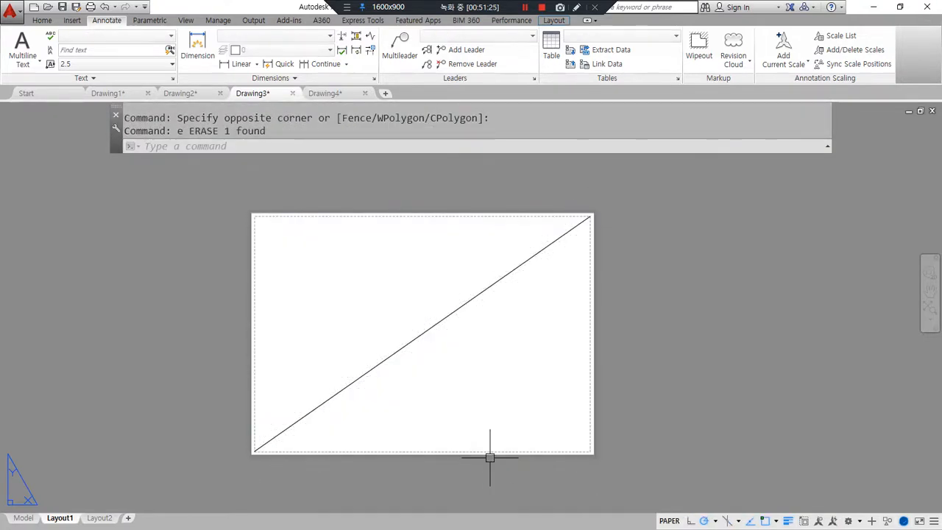
Step: Draw a 297 by 210 rectangle in the empty area beside the Layout1 sheet
{"action": "middle_click_drag", "start_coordinate": [456, 331], "coordinate": [360, 316]}
{"action": "type", "text": "rec"}
{"action": "key", "text": "Return"}
{"action": "left_click", "coordinate": [527, 393]}
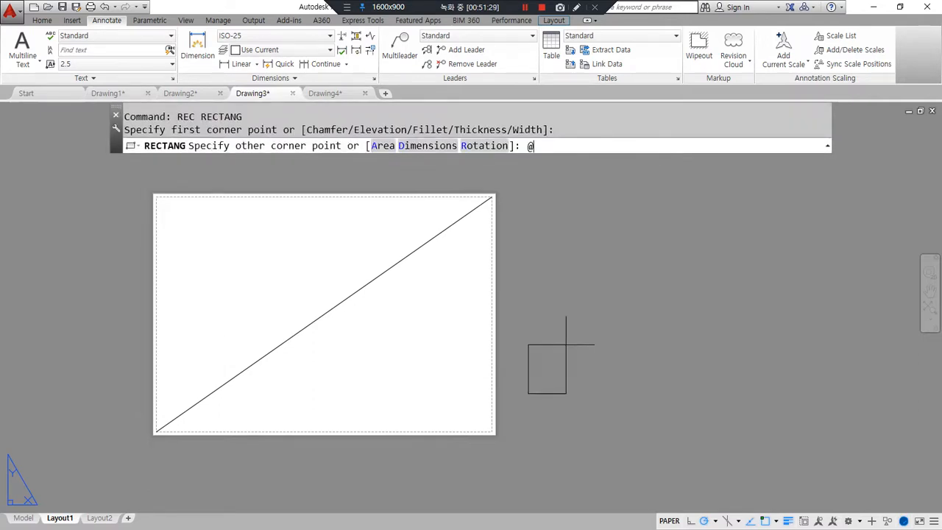
{"action": "key", "text": "Return"}
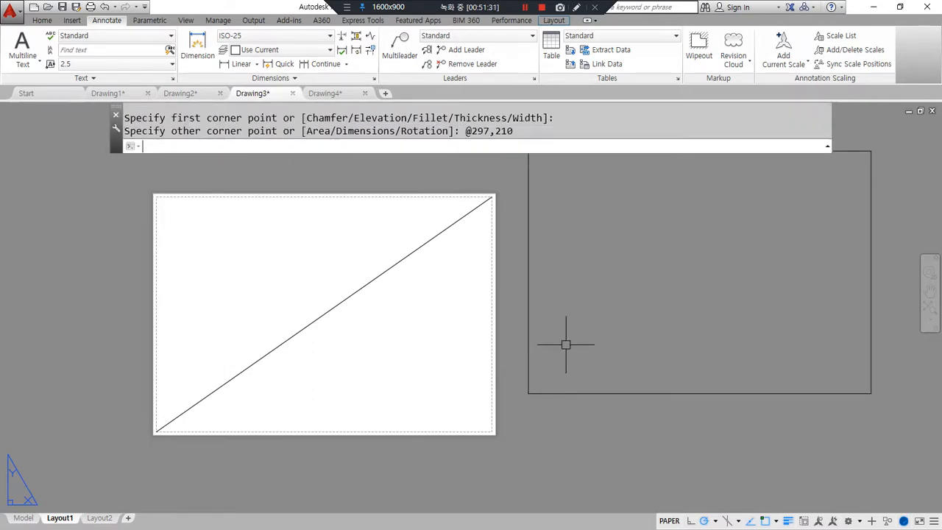
Step: Offset the 297 by 210 rectangle inward by 10
{"action": "type", "text": "o"}
{"action": "key", "text": "Return"}
{"action": "type", "text": "10"}
{"action": "key", "text": "Return"}
{"action": "left_click", "coordinate": [600, 391]}
{"action": "left_click", "coordinate": [603, 339]}
{"action": "key", "text": "Return"}
{"action": "middle_click_drag", "start_coordinate": [610, 331], "coordinate": [581, 361]}
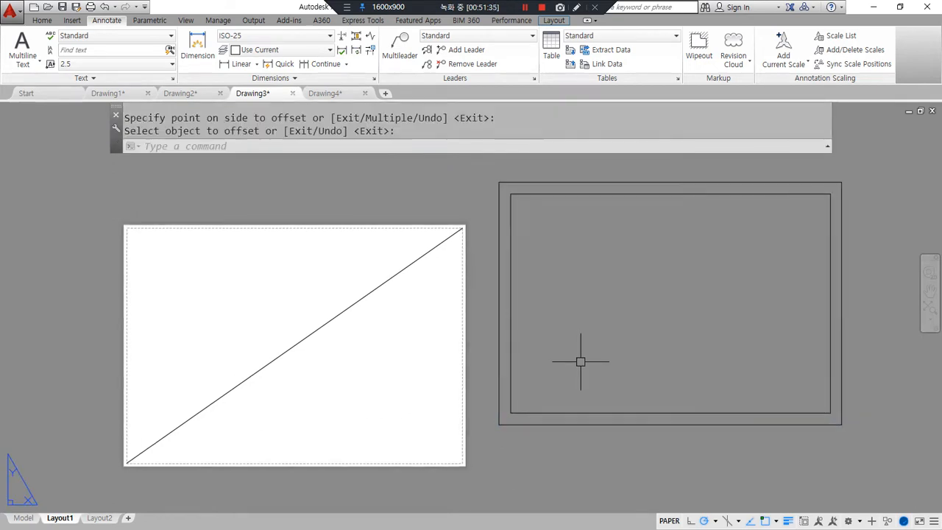
Step: Draw a diagonal line across the inner rectangle from its upper-left corner to its lower-right corner
{"action": "type", "text": "l"}
{"action": "key", "text": "Return"}
{"action": "left_click", "coordinate": [511, 194]}
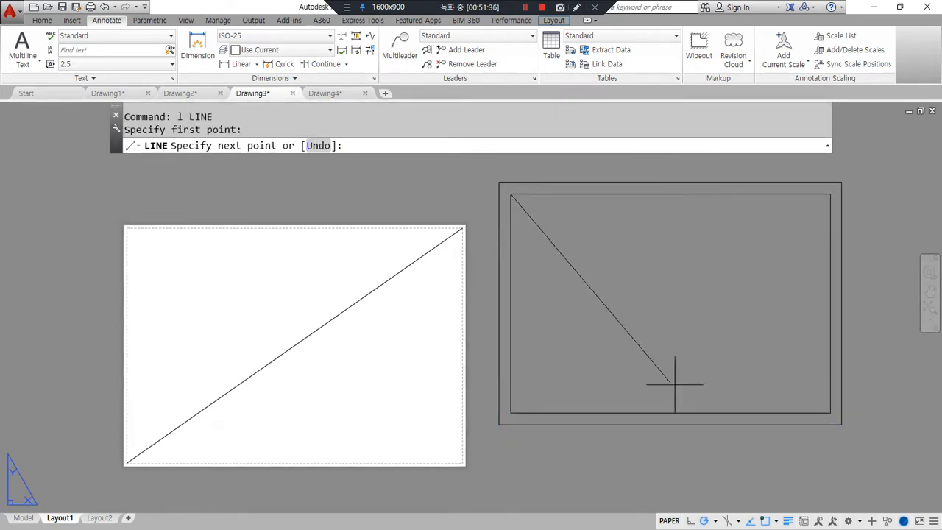
{"action": "left_click", "coordinate": [784, 406]}
{"action": "key", "text": "Return"}
Step: Move both rectangles and their diagonal from the diagonal's midpoint to the midpoint of the sheet's diagonal line
{"action": "type", "text": "m"}
{"action": "key", "text": "Return"}
{"action": "left_click", "coordinate": [870, 473]}
{"action": "left_click", "coordinate": [821, 392]}
{"action": "key", "text": "Return"}
{"action": "left_click", "coordinate": [669, 303]}
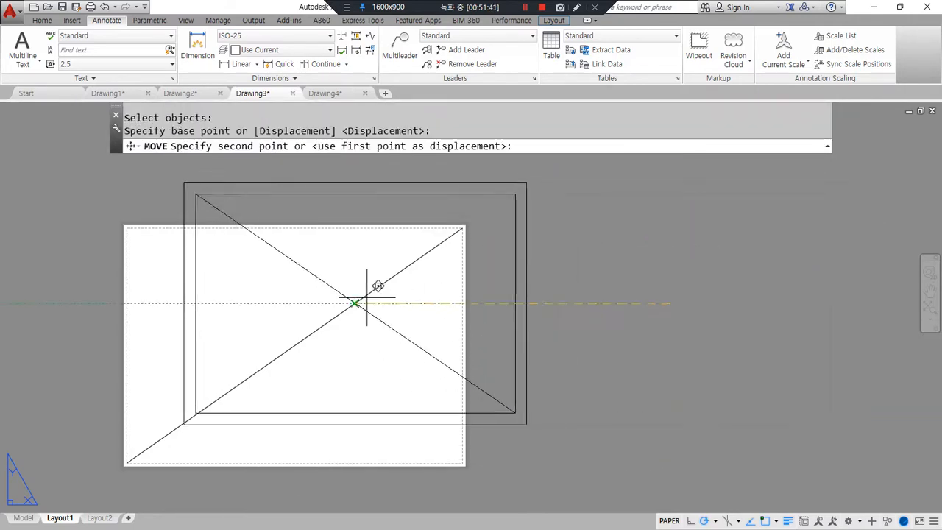
{"action": "key", "text": "Escape"}
Step: Erase the two crossing diagonal lines and the outer rectangle along the sheet edge
{"action": "left_click", "coordinate": [346, 420]}
{"action": "left_click", "coordinate": [250, 321]}
{"action": "type", "text": "e"}
{"action": "key", "text": "Return"}
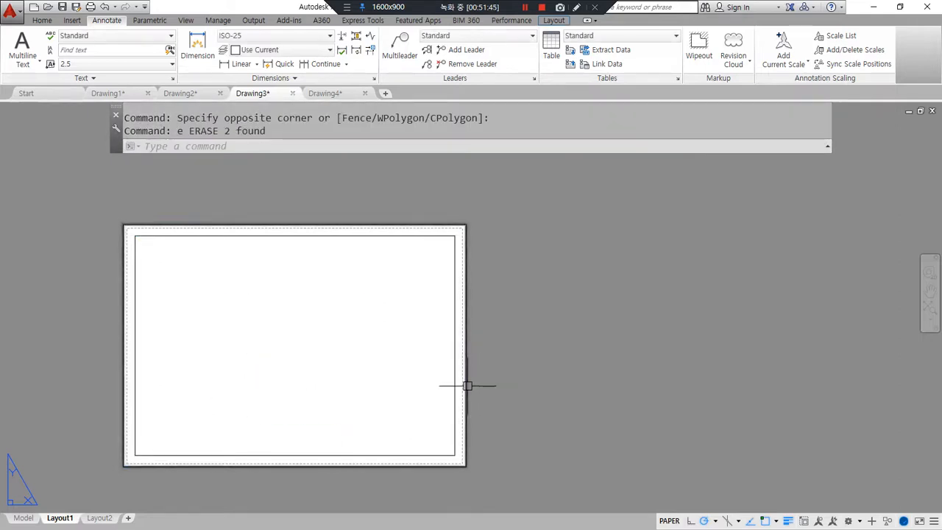
{"action": "left_click", "coordinate": [467, 384]}
{"action": "type", "text": "e"}
{"action": "key", "text": "Return"}
Step: Set the remaining border rectangle's global width to 2 in its properties
{"action": "left_click", "coordinate": [134, 370]}
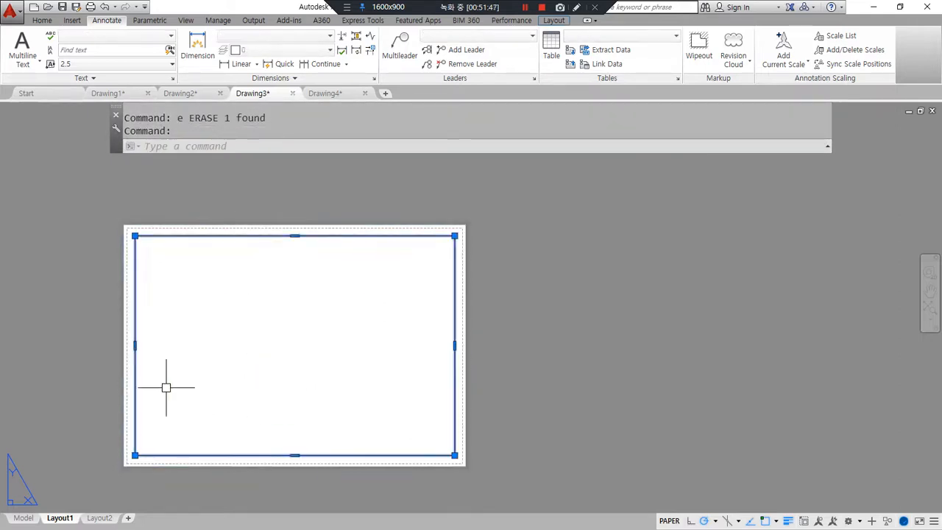
{"action": "middle_click_drag", "start_coordinate": [167, 387], "coordinate": [250, 364]}
{"action": "key", "text": "ctrl+1"}
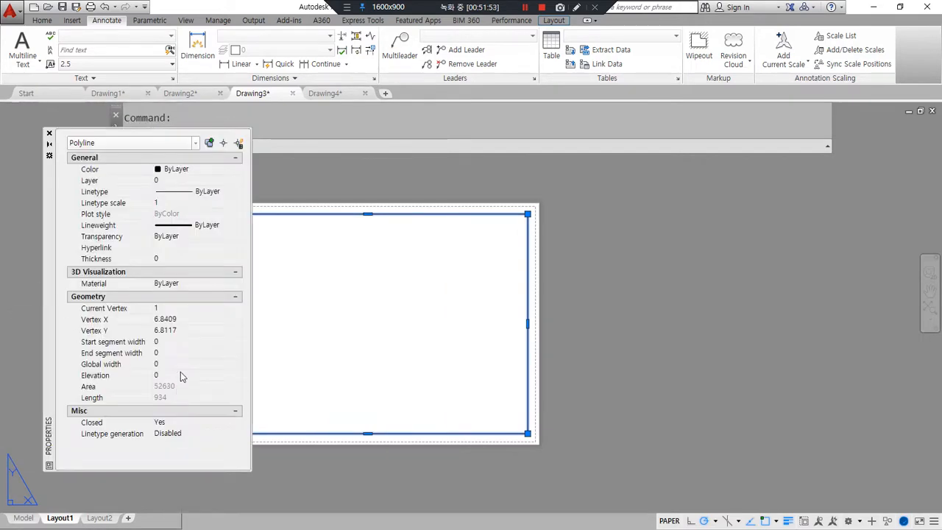
{"action": "left_click", "coordinate": [179, 365]}
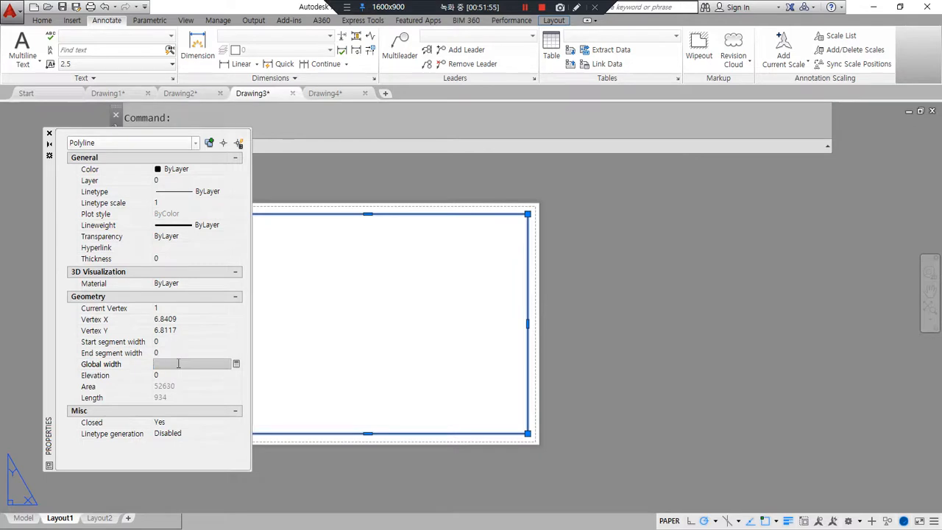
{"action": "type", "text": "2"}
{"action": "key", "text": "Return"}
{"action": "key", "text": "Escape"}
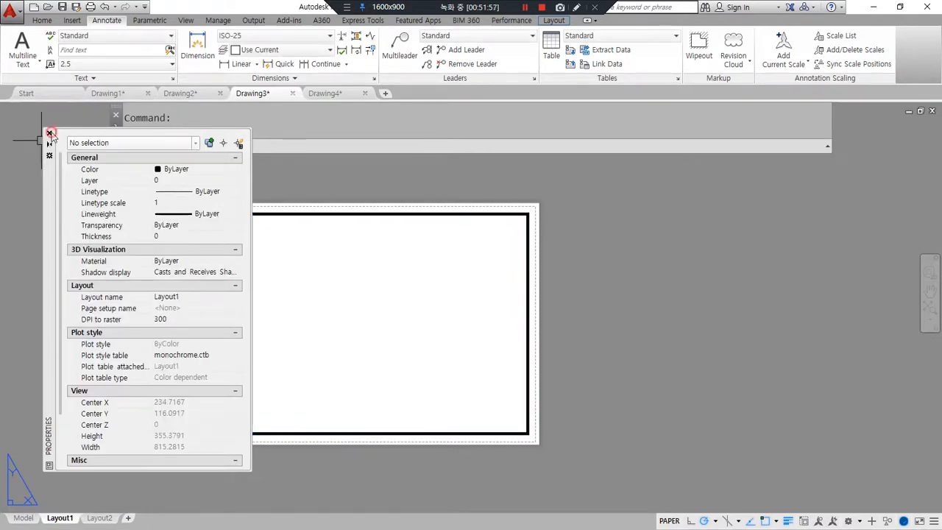
{"action": "left_click", "coordinate": [51, 134]}
Step: Create four viewports with MVIEW, spanning the thick border from its lower-left corner to its upper-right corner
{"action": "scroll", "coordinate": [400, 336], "scroll_direction": "up", "scroll_amount": 2}
{"action": "scroll", "coordinate": [368, 336], "scroll_direction": "down", "scroll_amount": 2}
{"action": "type", "text": "mv"}
{"action": "key", "text": "Return"}
{"action": "type", "text": "4"}
{"action": "key", "text": "Return"}
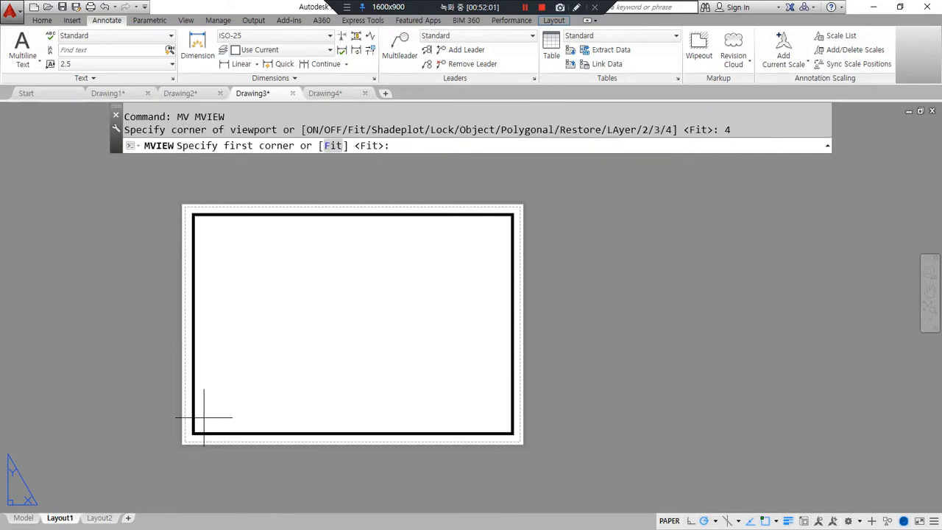
{"action": "left_click", "coordinate": [193, 433]}
{"action": "left_click", "coordinate": [513, 214]}
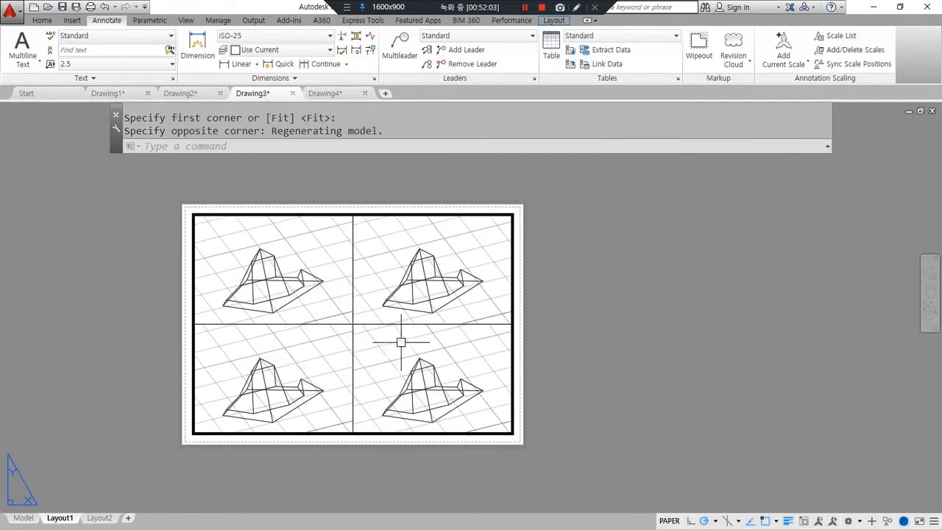
Step: Turn off the grid in all four viewports and return to paper space
{"action": "left_click", "coordinate": [346, 300]}
{"action": "double_click", "coordinate": [342, 308]}
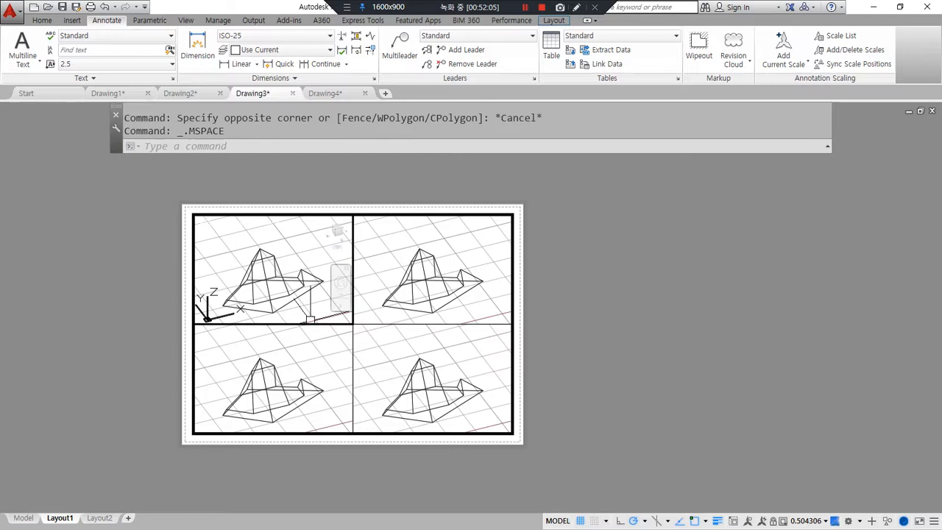
{"action": "key", "text": "F7"}
{"action": "left_click", "coordinate": [327, 360]}
{"action": "key", "text": "F7"}
{"action": "left_click", "coordinate": [379, 340]}
{"action": "key", "text": "F7"}
{"action": "left_click", "coordinate": [368, 290]}
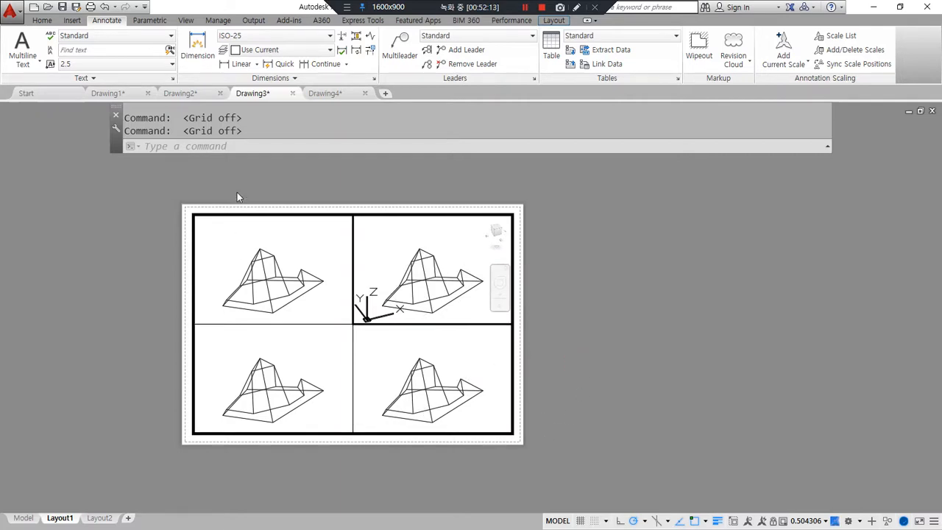
{"action": "left_click", "coordinate": [242, 246]}
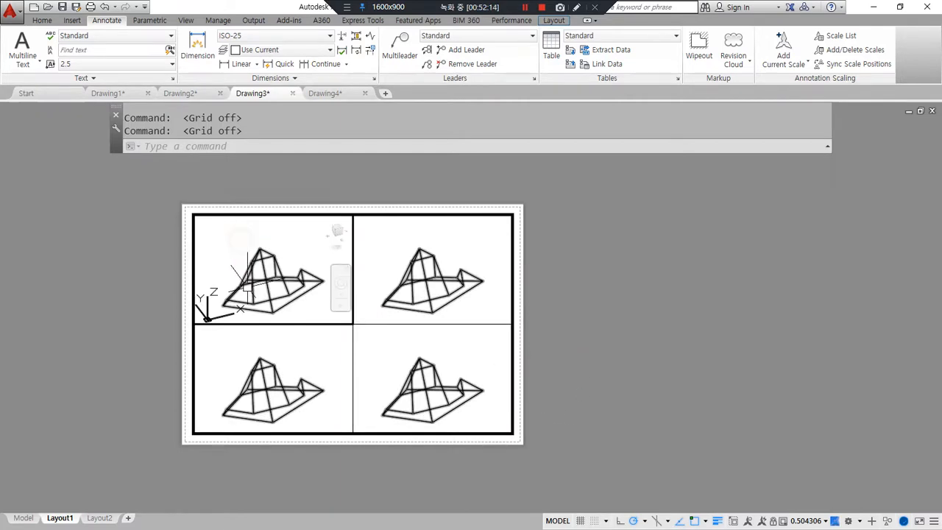
{"action": "double_click", "coordinate": [621, 275]}
Step: Activate the upper-left viewport and set it to the Top preset view
{"action": "scroll", "coordinate": [221, 262], "scroll_direction": "up", "scroll_amount": 2}
{"action": "left_click", "coordinate": [334, 213]}
{"action": "double_click", "coordinate": [335, 214]}
{"action": "type", "text": "V"}
{"action": "key", "text": "Return"}
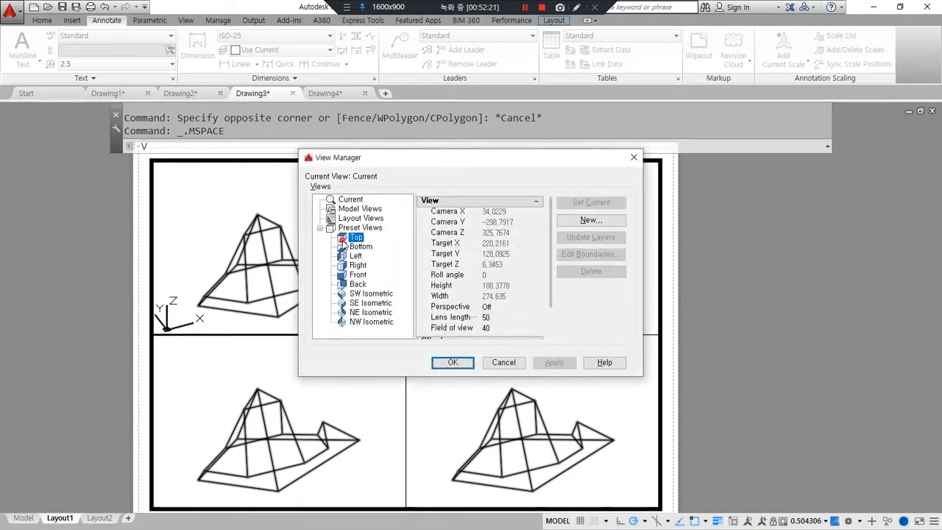
{"action": "left_click", "coordinate": [346, 238]}
{"action": "left_click", "coordinate": [593, 202]}
{"action": "left_click", "coordinate": [441, 358]}
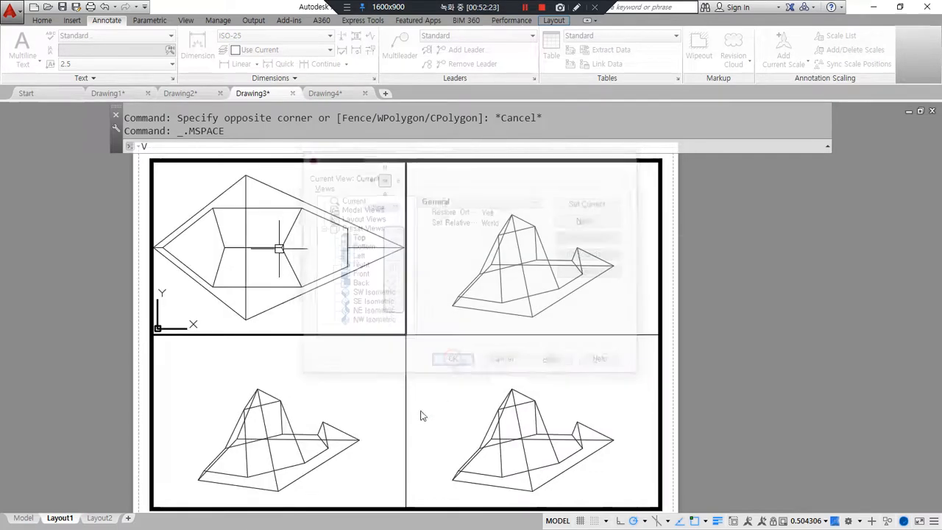
Step: Activate the lower-left viewport and set it to the Front preset view
{"action": "left_click", "coordinate": [309, 381]}
{"action": "type", "text": "V"}
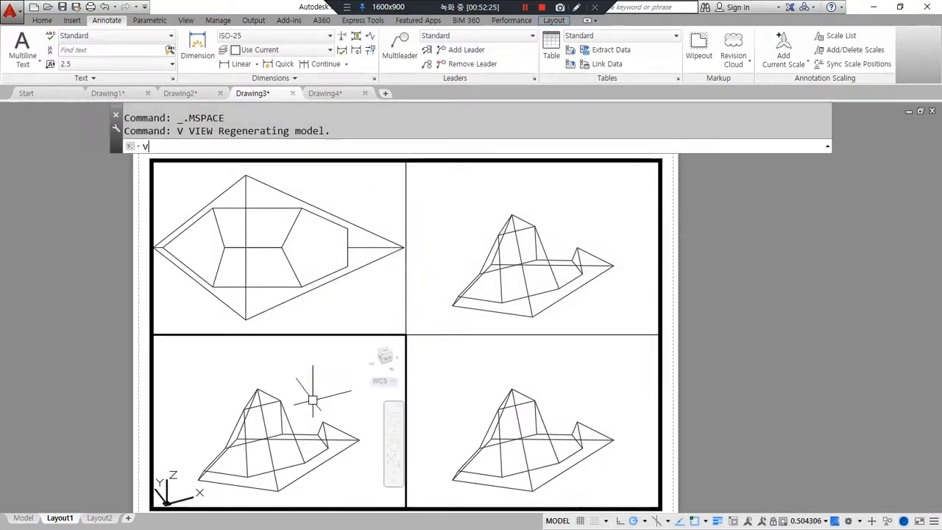
{"action": "key", "text": "Return"}
{"action": "left_click", "coordinate": [355, 275]}
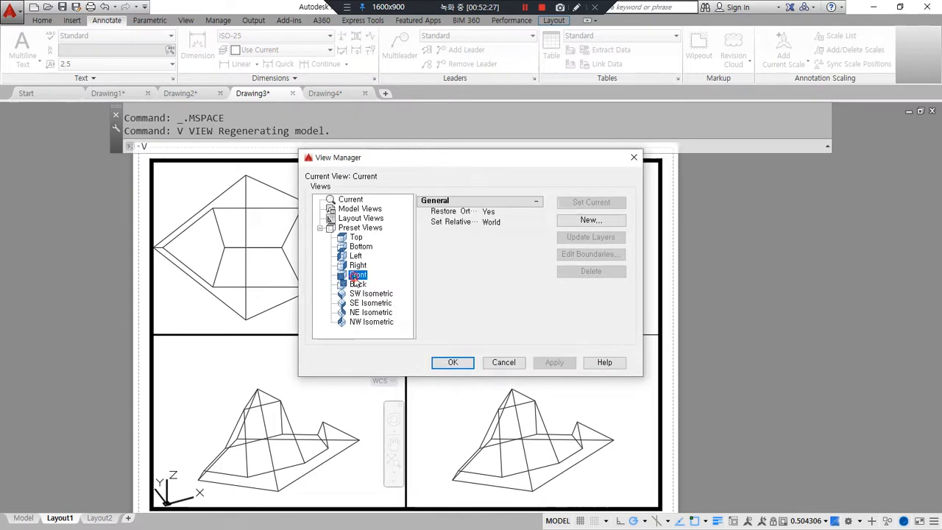
{"action": "left_click", "coordinate": [591, 202]}
{"action": "left_click", "coordinate": [453, 362]}
Step: Set the lower-right viewport to the Right preset view, and make the upper-right viewport active
{"action": "left_click", "coordinate": [449, 396]}
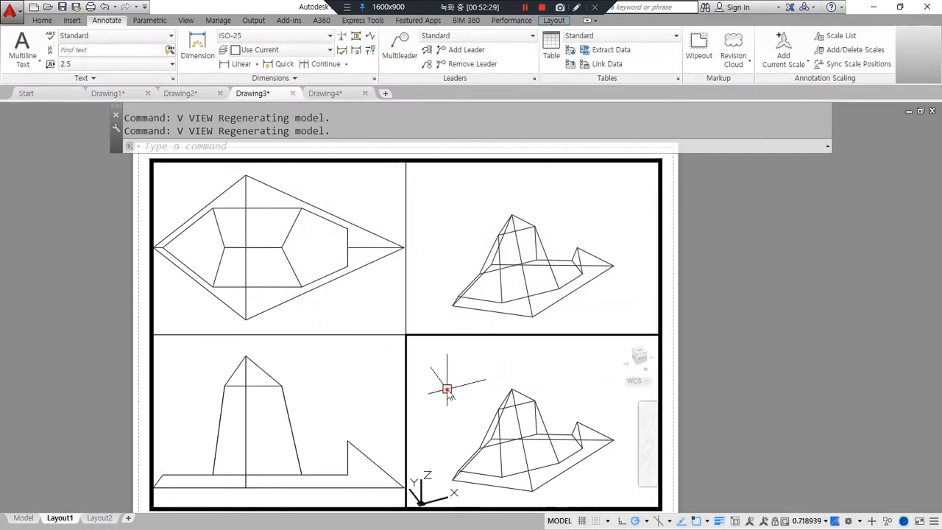
{"action": "type", "text": "V"}
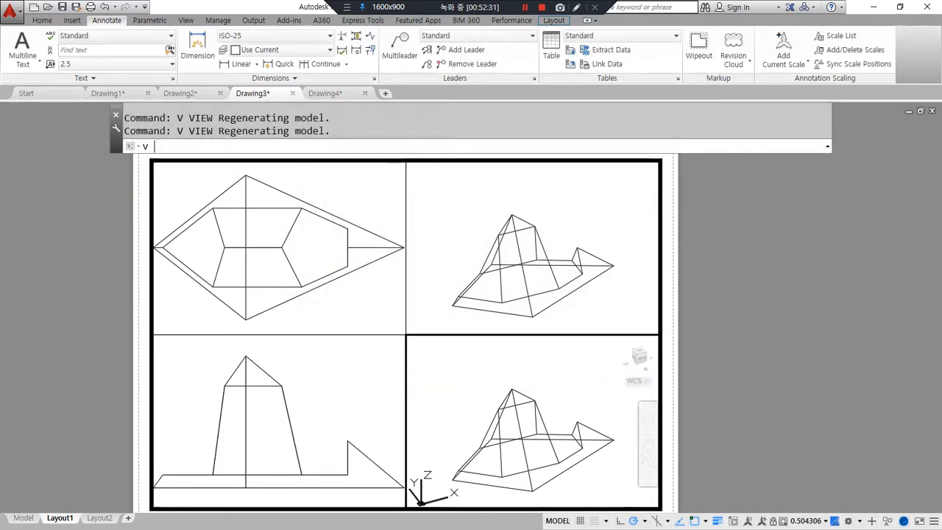
{"action": "key", "text": "Return"}
{"action": "left_click", "coordinate": [357, 265]}
{"action": "left_click", "coordinate": [591, 202]}
{"action": "left_click", "coordinate": [453, 362]}
{"action": "left_click", "coordinate": [448, 273]}
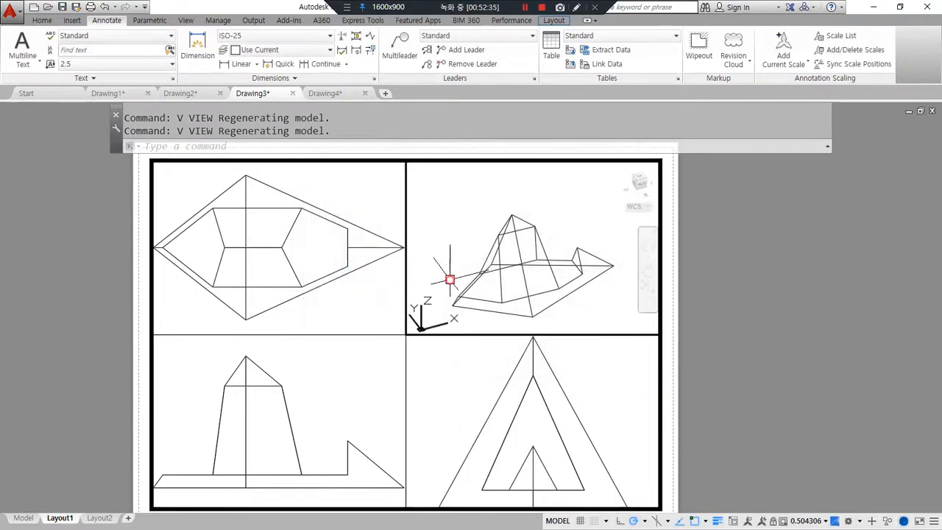
Step: Set the active pictorial viewport to the SW Isometric preset view
{"action": "type", "text": "V"}
{"action": "key", "text": "Return"}
{"action": "left_click", "coordinate": [370, 294]}
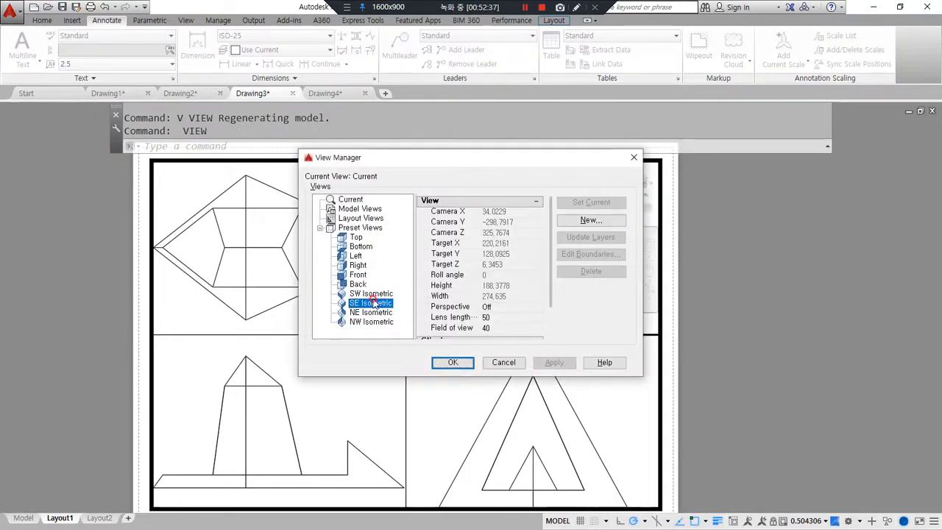
{"action": "left_click", "coordinate": [582, 206]}
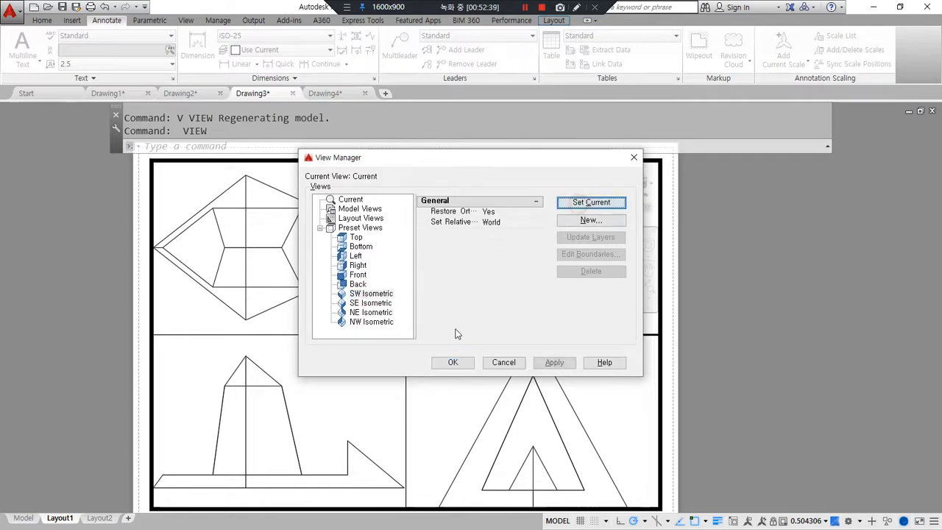
{"action": "left_click", "coordinate": [448, 361]}
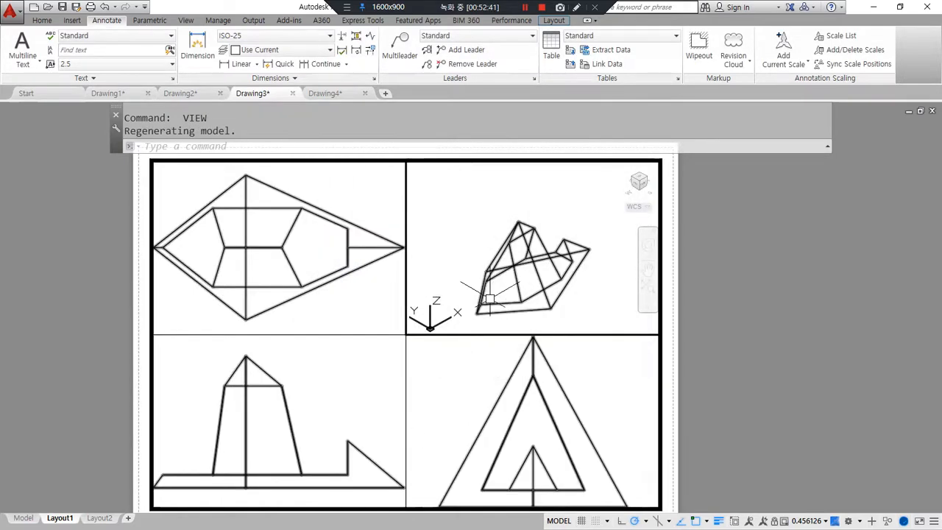
Step: Set the active pictorial viewport to the SE Isometric preset view
{"action": "key", "text": "Return"}
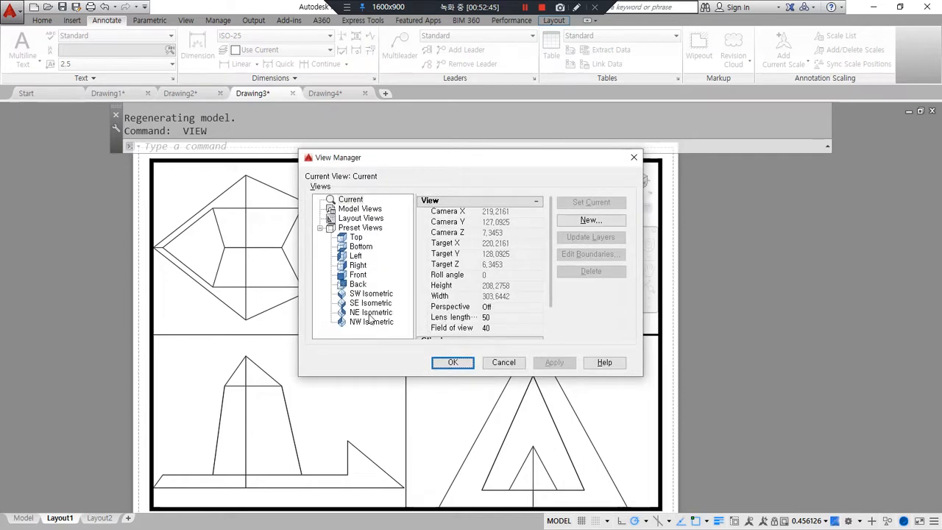
{"action": "left_click", "coordinate": [372, 314]}
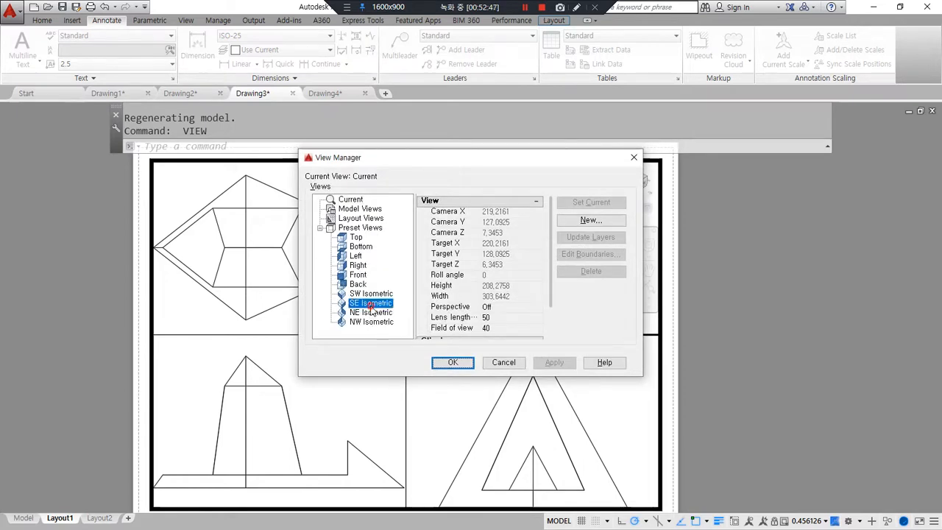
{"action": "left_click", "coordinate": [592, 203]}
{"action": "left_click", "coordinate": [467, 365]}
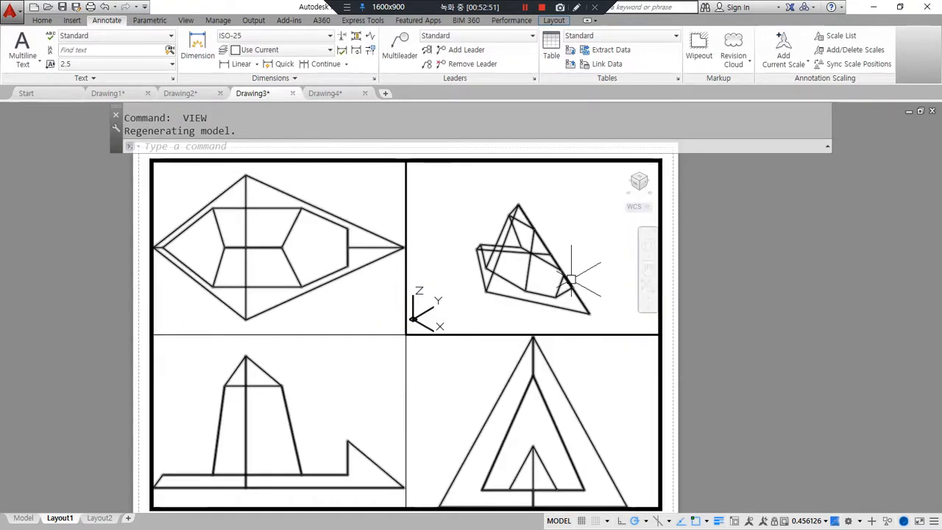
Step: Enlarge the model within the isometric viewport using real-time zoom and return to paper space
{"action": "left_click", "coordinate": [584, 247]}
{"action": "left_click", "coordinate": [582, 234]}
{"action": "type", "text": "z"}
{"action": "key", "text": "Return"}
{"action": "key", "text": "Return"}
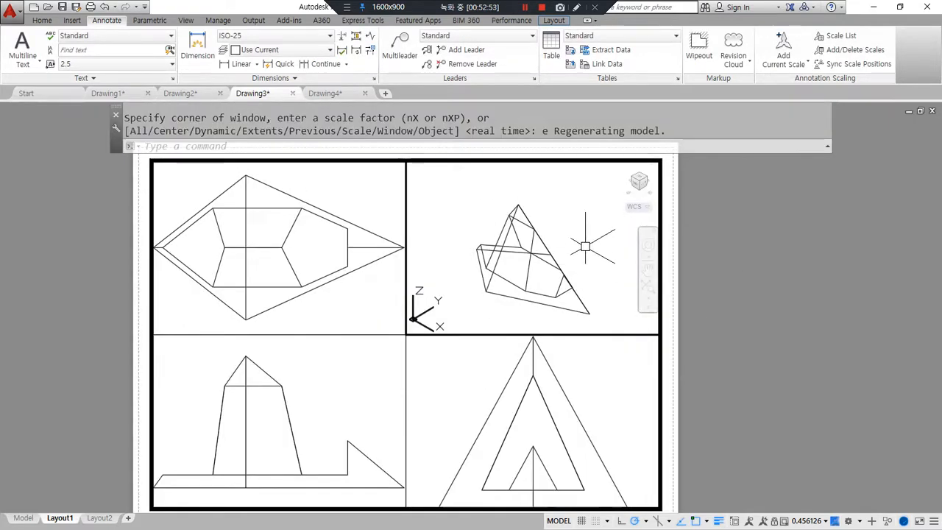
{"action": "left_click_drag", "start_coordinate": [545, 266], "coordinate": [536, 214]}
{"action": "key", "text": "Escape"}
{"action": "double_click", "coordinate": [692, 328]}
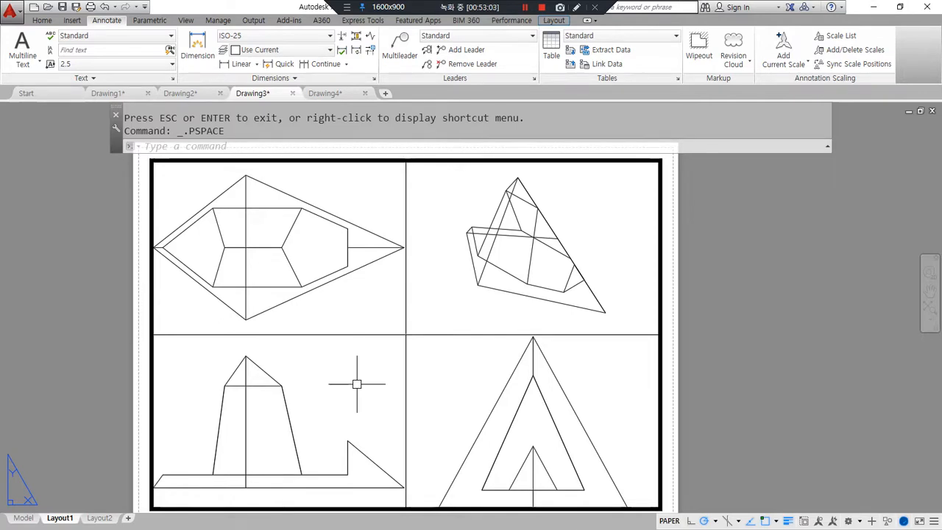
Step: Scale all four viewports uniformly with MVSETUP to 1 paper space unit for 2 model space units
{"action": "type", "text": "mvsetup"}
{"action": "key", "text": "Return"}
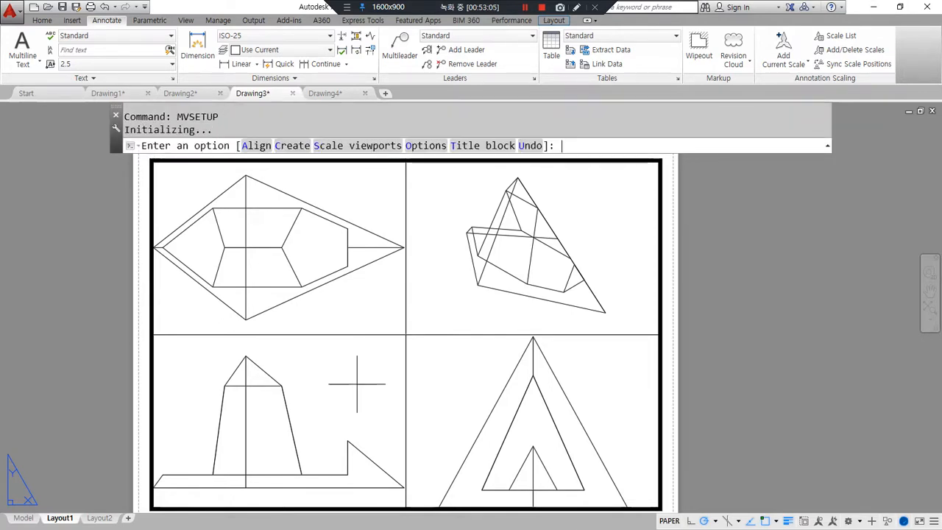
{"action": "left_click", "coordinate": [326, 147]}
{"action": "left_click", "coordinate": [420, 349]}
{"action": "left_click", "coordinate": [393, 326]}
{"action": "key", "text": "Return"}
{"action": "key", "text": "Return"}
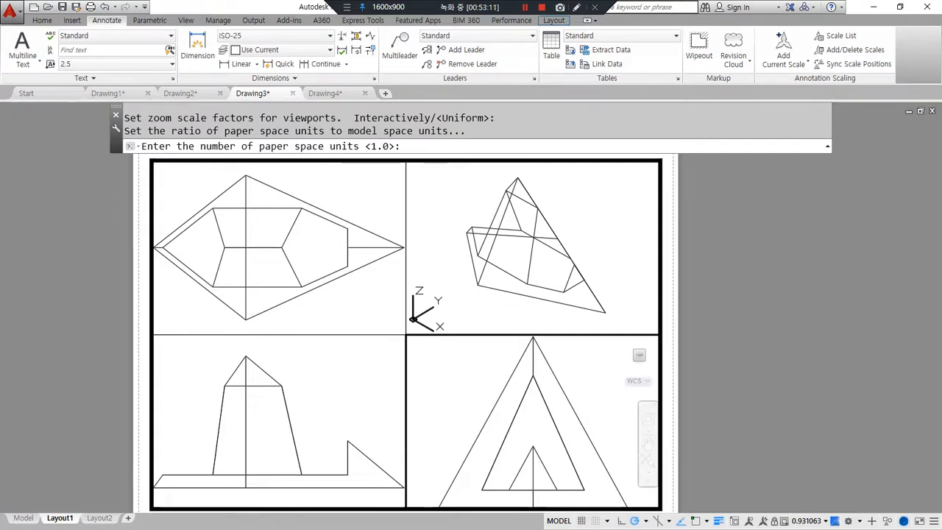
{"action": "key", "text": "Return"}
{"action": "type", "text": "2"}
{"action": "key", "text": "Return"}
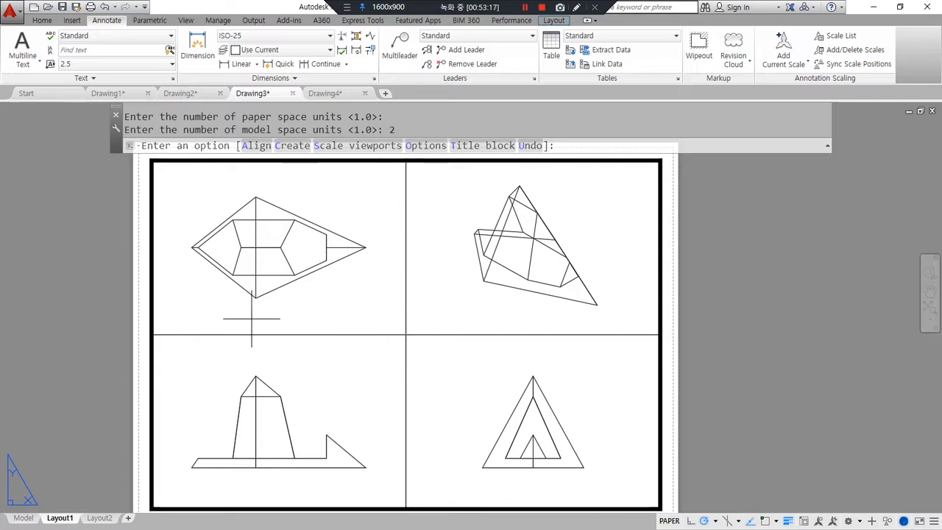
{"action": "left_click_drag", "start_coordinate": [192, 249], "coordinate": [191, 487]}
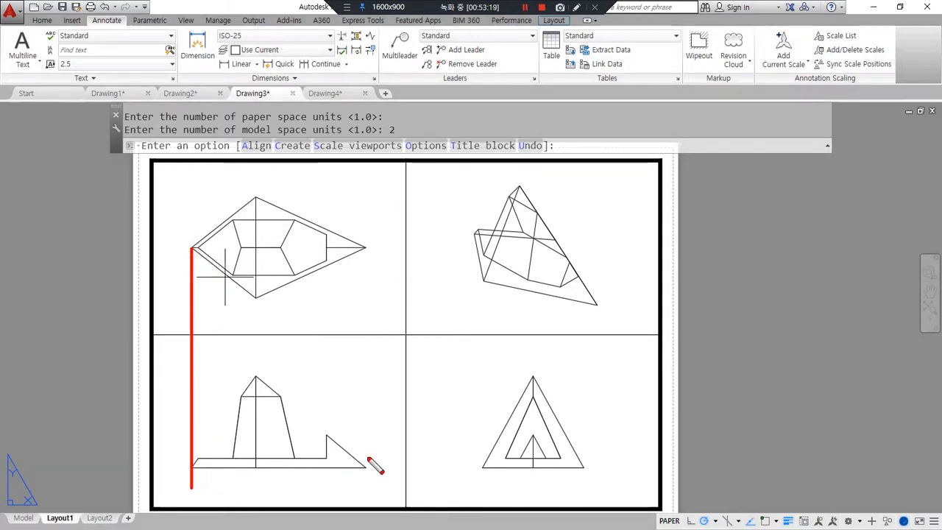
{"action": "left_click_drag", "start_coordinate": [366, 468], "coordinate": [366, 199]}
{"action": "left_click_drag", "start_coordinate": [253, 374], "coordinate": [579, 375]}
{"action": "left_click_drag", "start_coordinate": [549, 465], "coordinate": [205, 465]}
Step: Leave the viewport setup command and display the top-view viewport in the Hidden shade mode
{"action": "key", "text": "Escape"}
{"action": "key", "text": "Escape"}
{"action": "key", "text": "Escape"}
{"action": "left_click_drag", "start_coordinate": [294, 282], "coordinate": [317, 258]}
{"action": "key", "text": "Escape"}
{"action": "key", "text": "Escape"}
{"action": "left_click", "coordinate": [325, 308]}
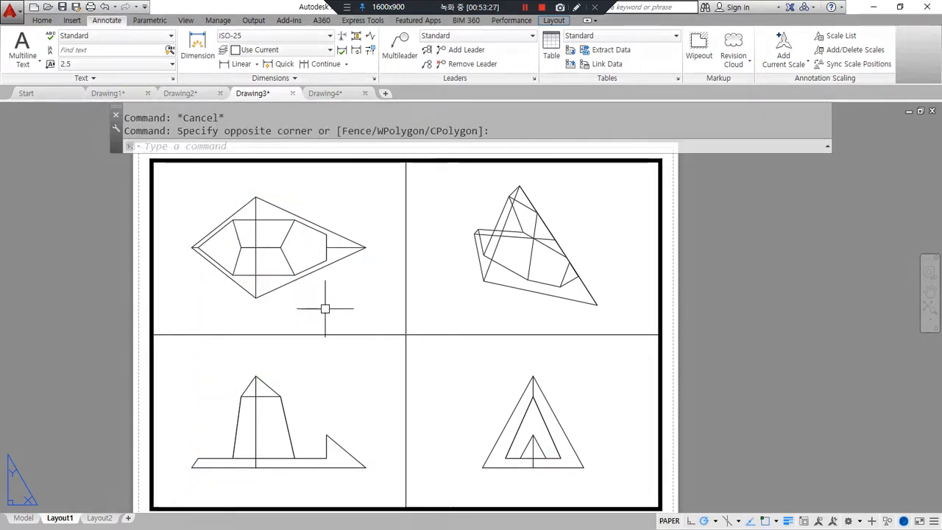
{"action": "double_click", "coordinate": [325, 308]}
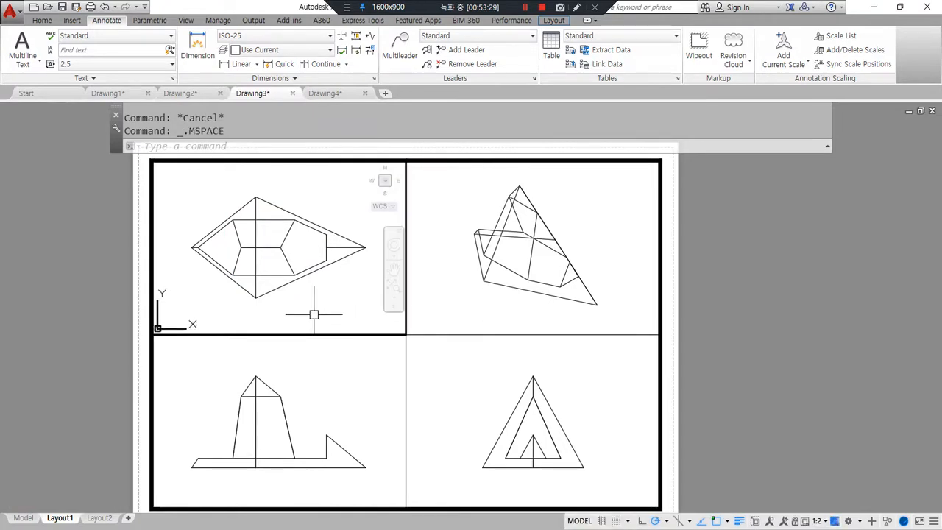
{"action": "type", "text": "sha"}
{"action": "key", "text": "Return"}
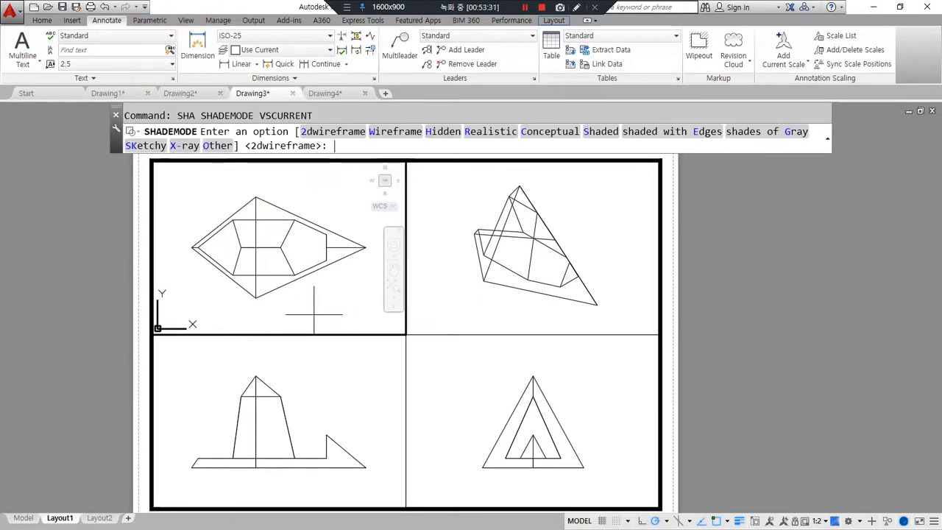
{"action": "type", "text": "h"}
{"action": "key", "text": "Return"}
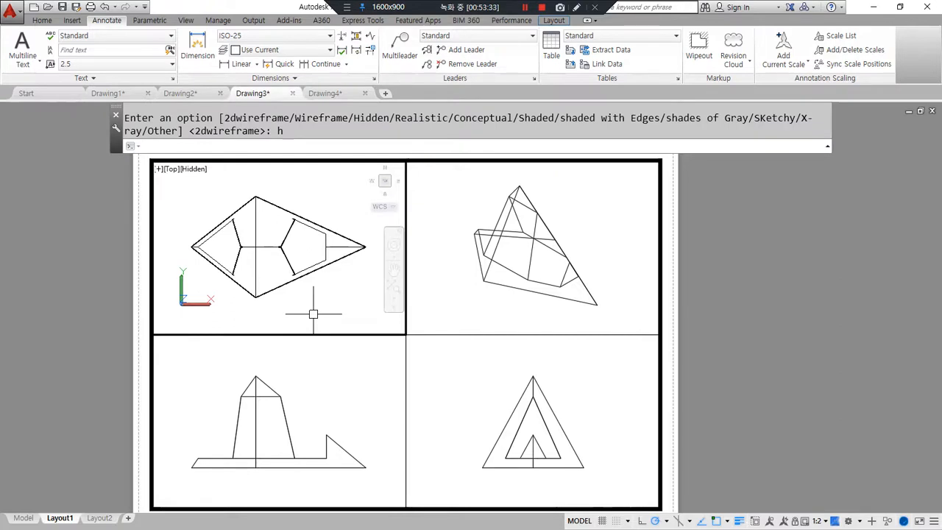
Step: Display the front-view viewport in the Hidden shade mode and activate the side-view viewport
{"action": "left_click", "coordinate": [326, 389]}
{"action": "key", "text": "Return"}
{"action": "type", "text": "h"}
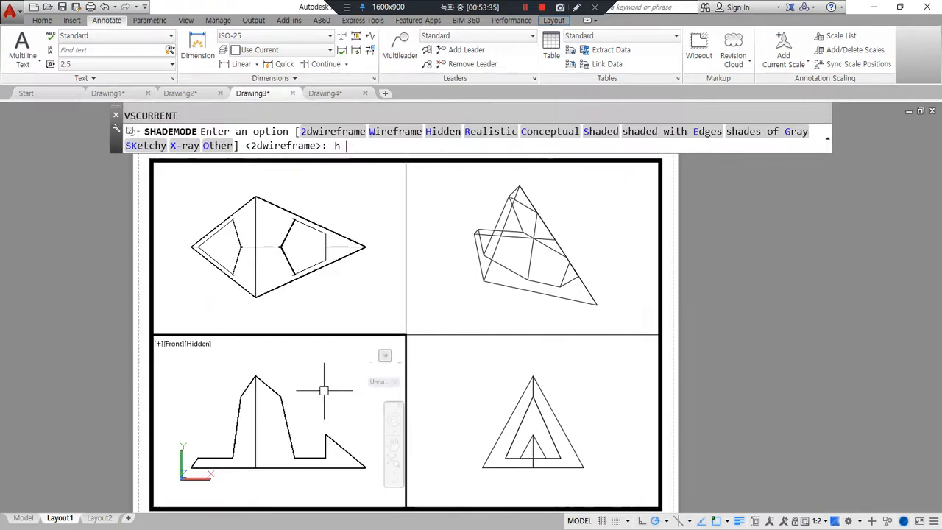
{"action": "key", "text": "Return"}
{"action": "left_click", "coordinate": [457, 388]}
{"action": "type", "text": "h"}
{"action": "key", "text": "Return"}
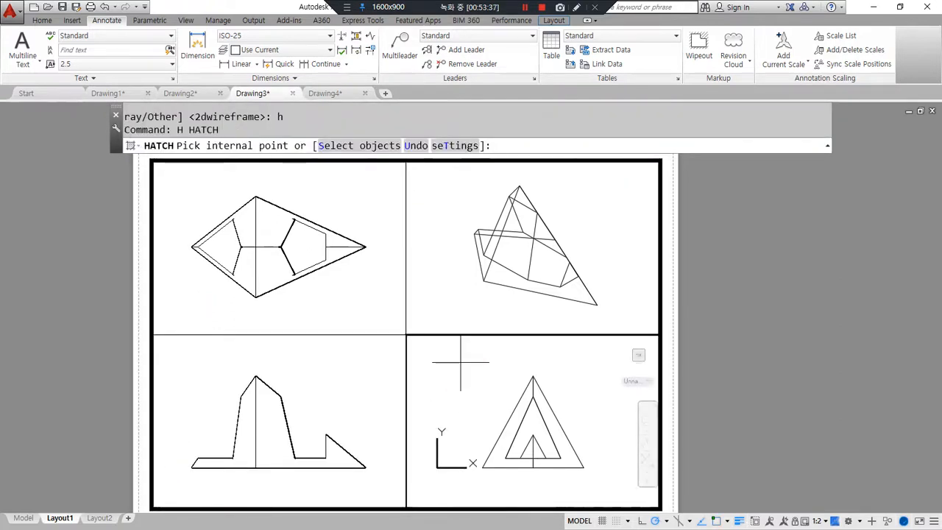
{"action": "key", "text": "Escape"}
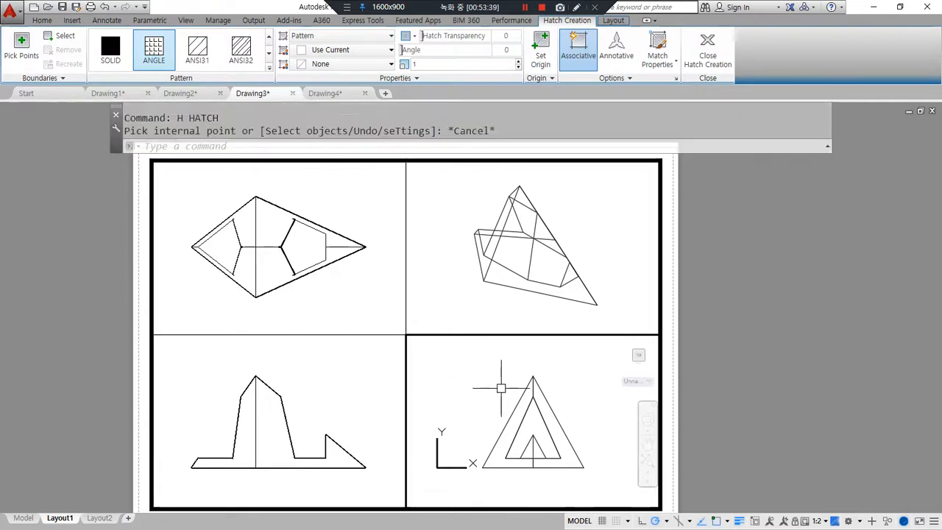
Step: Display the side-view viewport in the Hidden shade mode
{"action": "type", "text": "sha"}
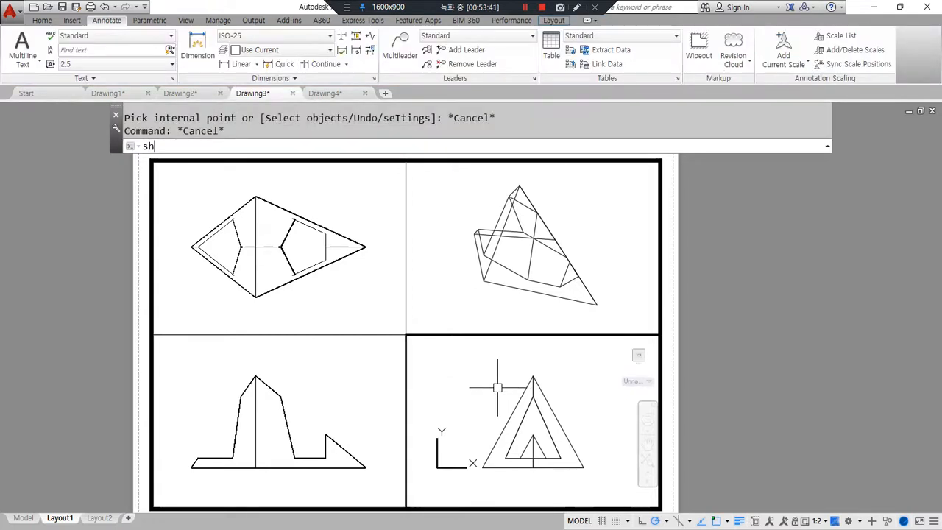
{"action": "key", "text": "Return"}
{"action": "type", "text": "h"}
{"action": "key", "text": "Return"}
Step: Display the isometric viewport in the Shades of Gray shade mode and return to paper space
{"action": "left_click", "coordinate": [464, 309]}
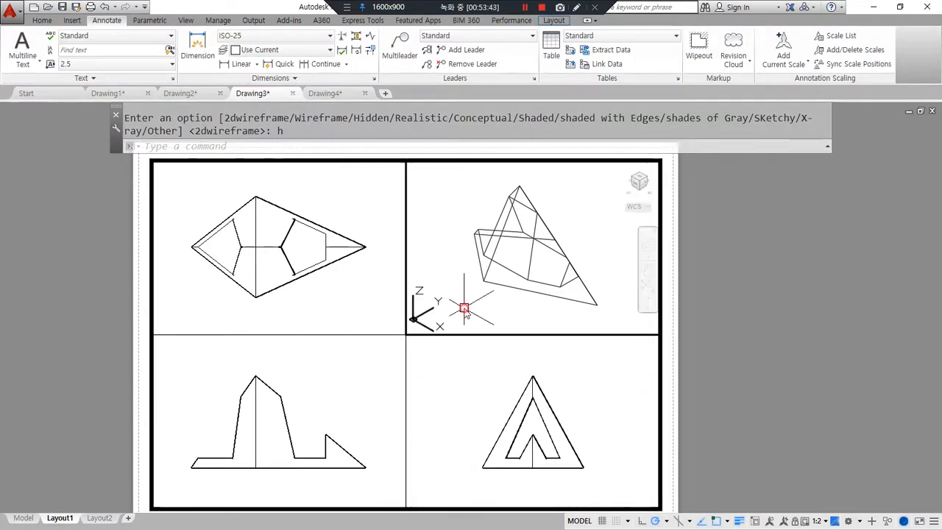
{"action": "key", "text": "Return"}
{"action": "mouse_move", "coordinate": [485, 174]}
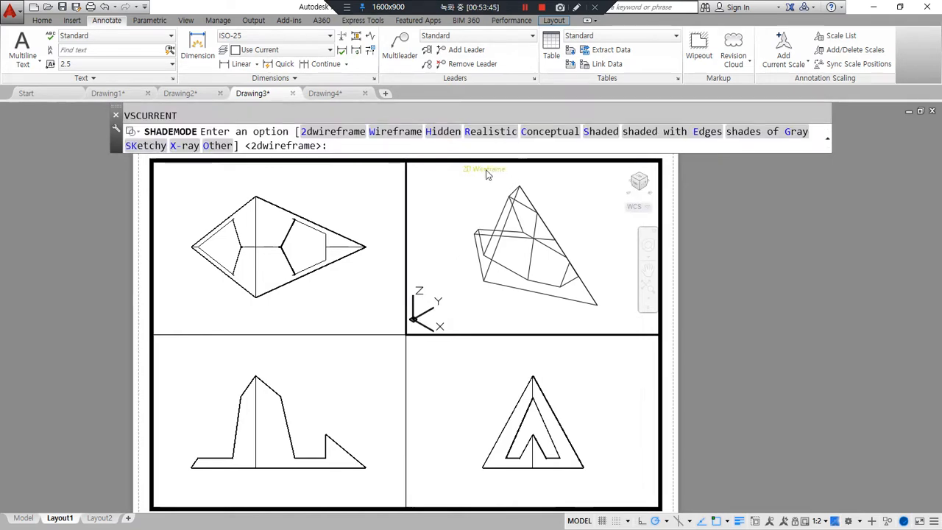
{"action": "left_click", "coordinate": [744, 140]}
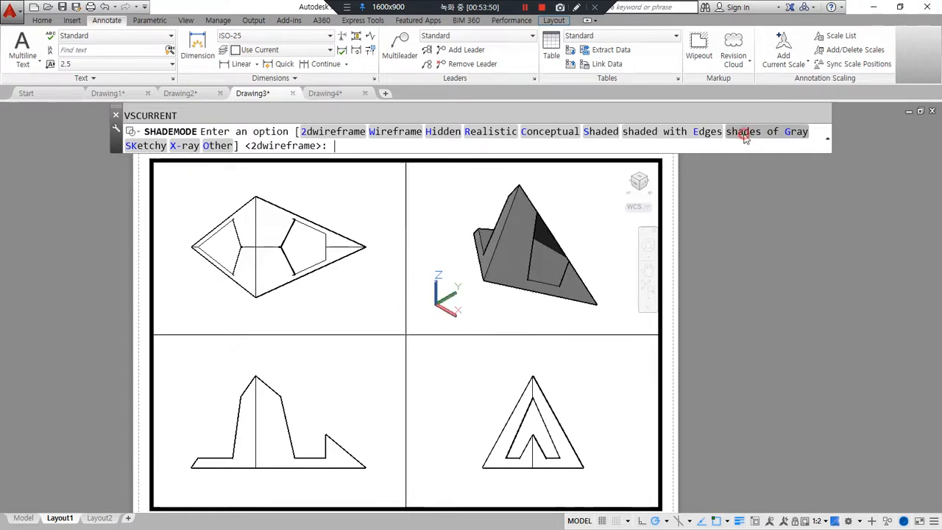
{"action": "double_click", "coordinate": [786, 291]}
{"action": "scroll", "coordinate": [392, 303], "scroll_direction": "up", "scroll_amount": 4}
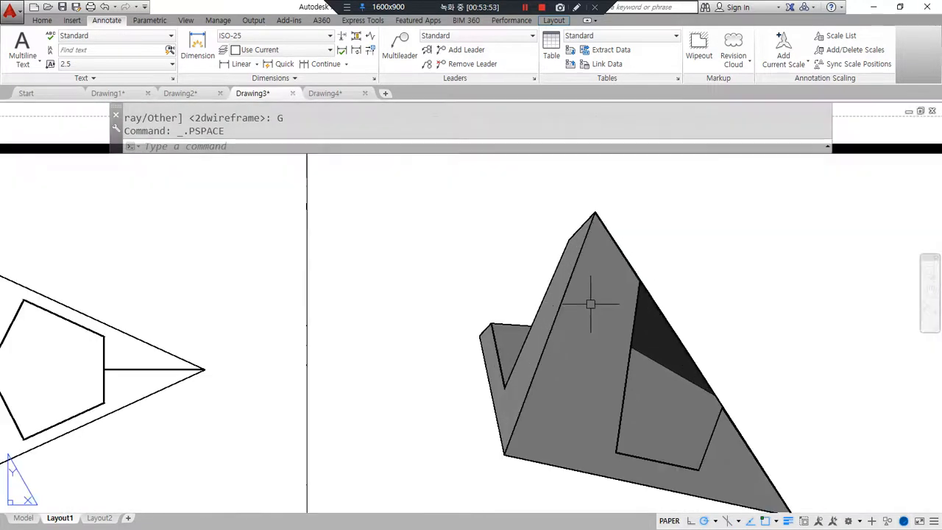
{"action": "scroll", "coordinate": [593, 300], "scroll_direction": "down", "scroll_amount": 1}
{"action": "scroll", "coordinate": [620, 326], "scroll_direction": "down", "scroll_amount": 3}
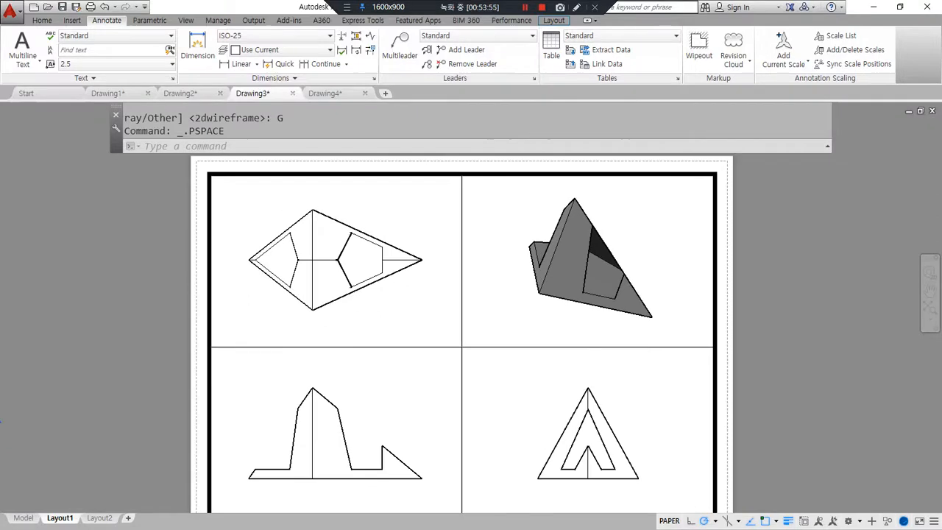
{"action": "mouse_move", "coordinate": [457, 507]}
{"action": "left_mouse_down"}
{"action": "mouse_move", "coordinate": [175, 268]}
{"action": "mouse_move", "coordinate": [866, 381]}
{"action": "mouse_move", "coordinate": [589, 482]}
{"action": "left_mouse_up"}
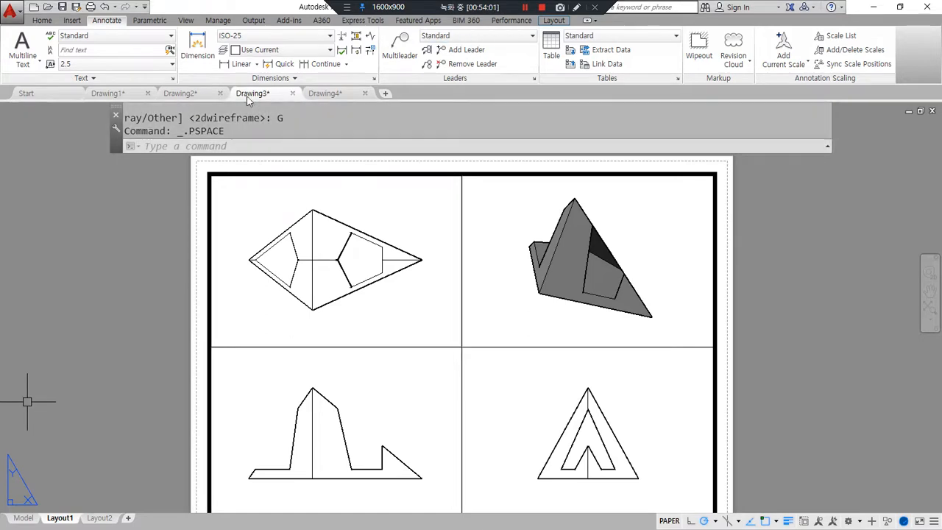
Step: Add a horizontal linear dimension below the top view, from its left vertex to its lowest vertex
{"action": "scroll", "coordinate": [321, 348], "scroll_direction": "up", "scroll_amount": 2}
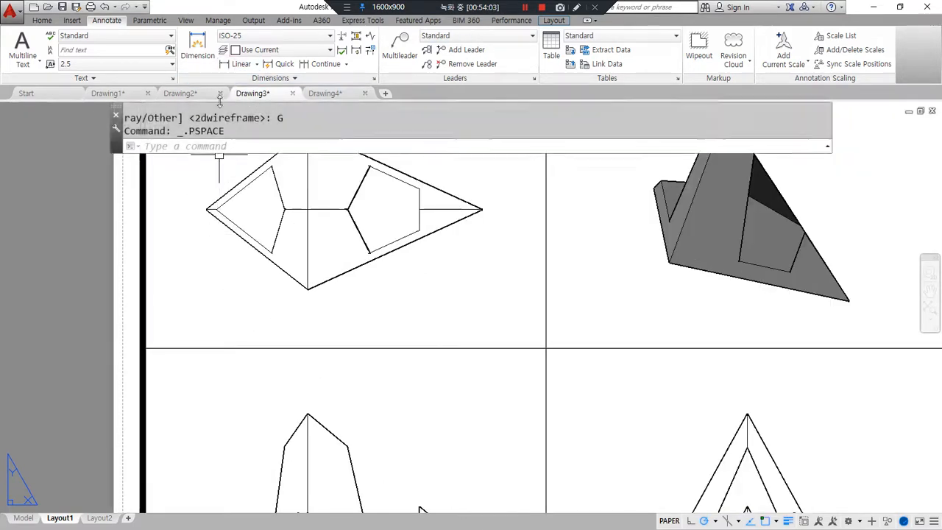
{"action": "left_click", "coordinate": [239, 64]}
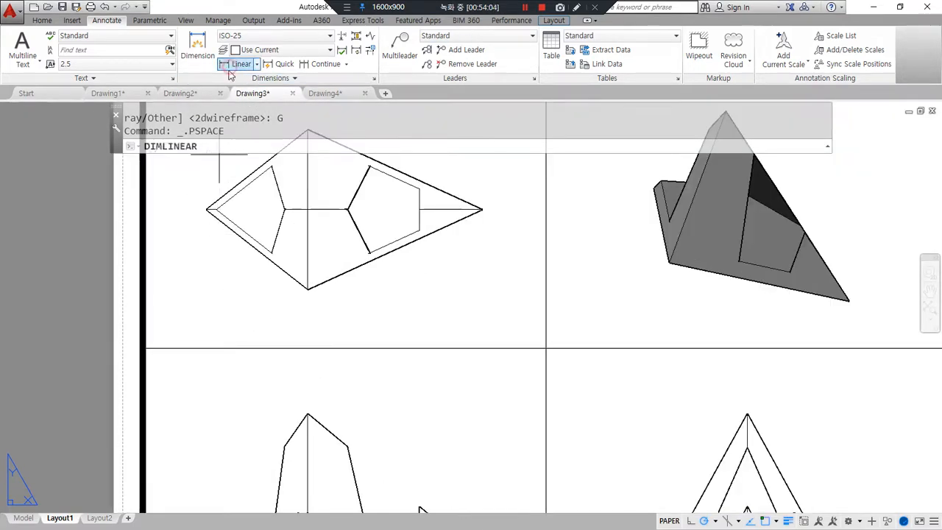
{"action": "left_click", "coordinate": [206, 211]}
{"action": "left_click", "coordinate": [308, 290]}
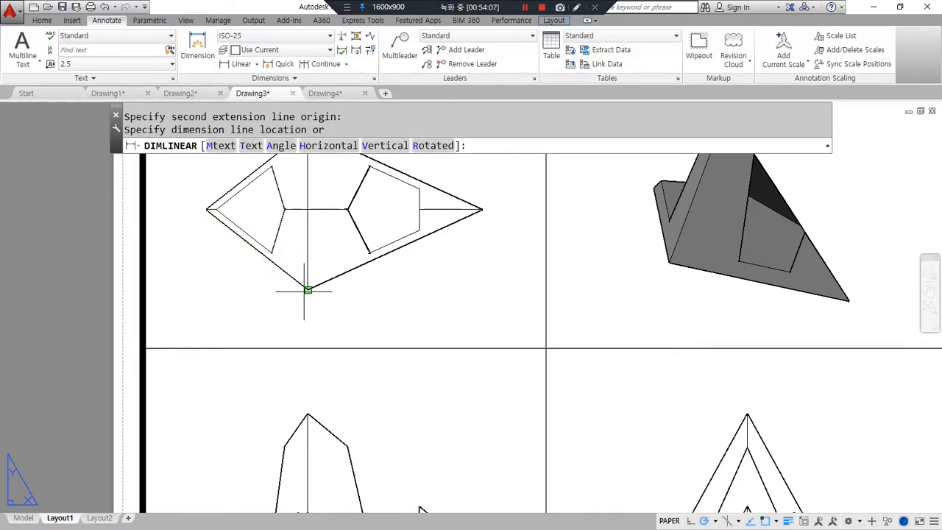
{"action": "left_click", "coordinate": [264, 299]}
{"action": "scroll", "coordinate": [260, 291], "scroll_direction": "up", "scroll_amount": 6}
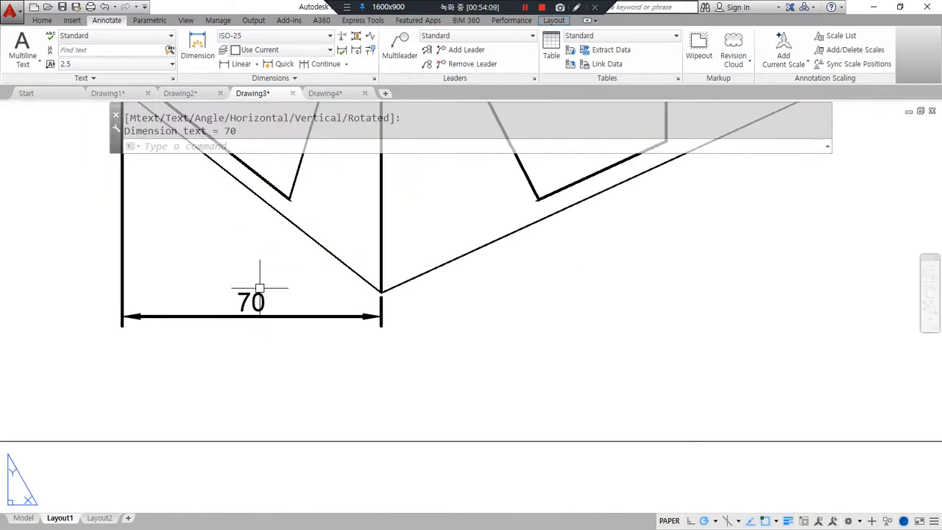
Step: Continue the dimension chain below the top view to the outline's right vertex
{"action": "key", "text": "Return"}
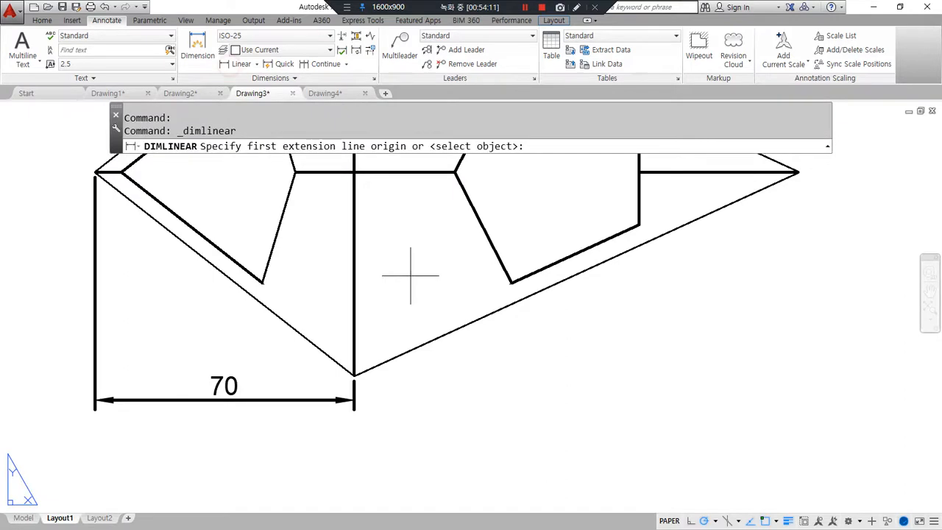
{"action": "left_click", "coordinate": [324, 64]}
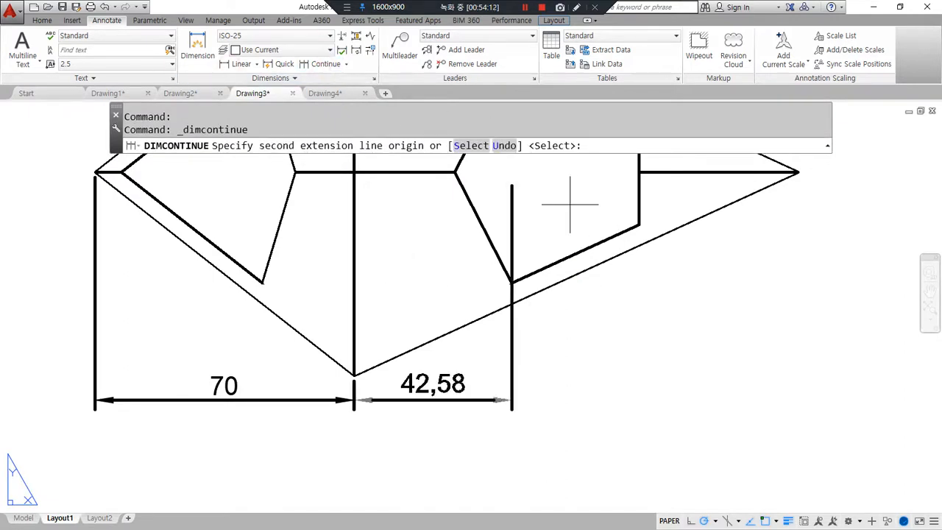
{"action": "left_click", "coordinate": [798, 173]}
{"action": "key", "text": "Escape"}
{"action": "scroll", "coordinate": [449, 366], "scroll_direction": "down", "scroll_amount": 2}
{"action": "mouse_move", "coordinate": [379, 425]}
{"action": "left_mouse_down"}
{"action": "mouse_move", "coordinate": [262, 397]}
{"action": "mouse_move", "coordinate": [674, 324]}
{"action": "mouse_move", "coordinate": [276, 444]}
{"action": "left_mouse_up"}
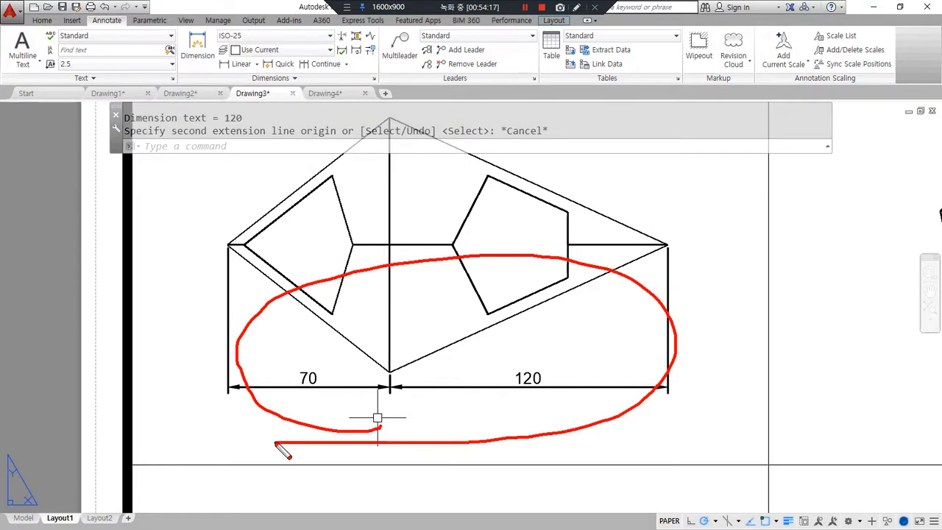
{"action": "key", "text": "Escape"}
{"action": "middle_click_drag", "start_coordinate": [409, 198], "coordinate": [429, 240]}
{"action": "mouse_move", "coordinate": [483, 225]}
{"action": "left_mouse_down"}
{"action": "mouse_move", "coordinate": [383, 220]}
{"action": "mouse_move", "coordinate": [461, 215]}
{"action": "left_mouse_up"}
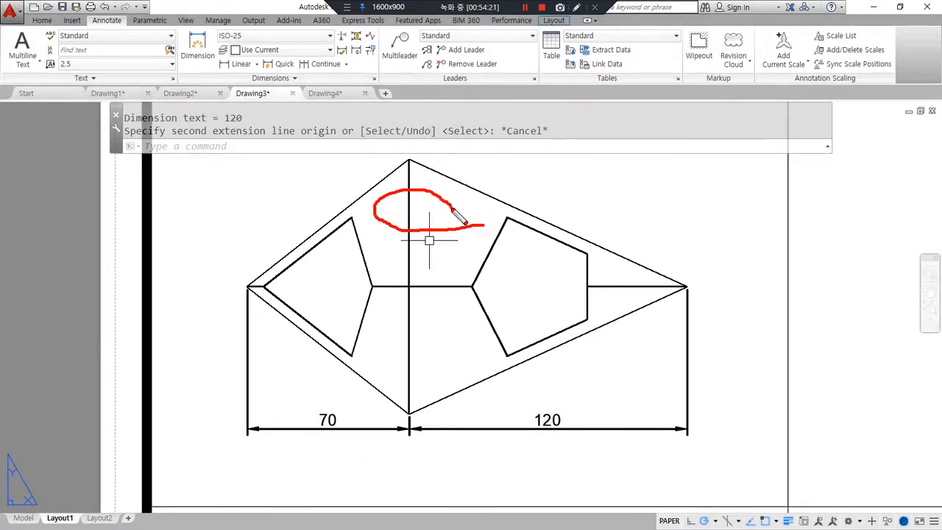
{"action": "mouse_move", "coordinate": [463, 376]}
{"action": "left_mouse_down"}
{"action": "mouse_move", "coordinate": [440, 329]}
{"action": "mouse_move", "coordinate": [444, 369]}
{"action": "left_mouse_up"}
{"action": "key", "text": "Escape"}
{"action": "scroll", "coordinate": [465, 367], "scroll_direction": "down", "scroll_amount": 6}
{"action": "middle_click_drag", "start_coordinate": [465, 367], "coordinate": [290, 201]}
{"action": "scroll", "coordinate": [293, 301], "scroll_direction": "up", "scroll_amount": 4}
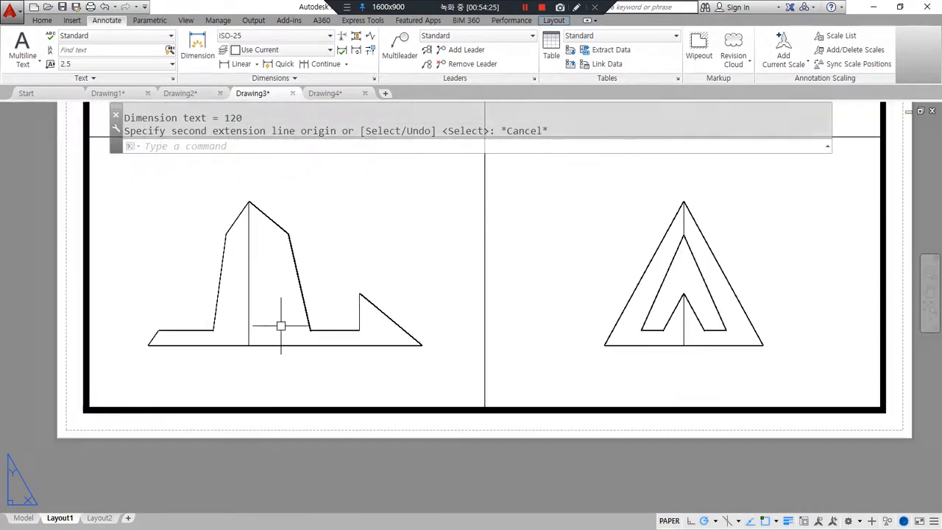
{"action": "mouse_move", "coordinate": [280, 326]}
{"action": "left_mouse_down"}
{"action": "mouse_move", "coordinate": [261, 335]}
{"action": "mouse_move", "coordinate": [280, 346]}
{"action": "left_mouse_up"}
{"action": "mouse_move", "coordinate": [274, 253]}
{"action": "left_mouse_down"}
{"action": "mouse_move", "coordinate": [243, 247]}
{"action": "mouse_move", "coordinate": [276, 258]}
{"action": "left_mouse_up"}
{"action": "mouse_move", "coordinate": [718, 349]}
{"action": "left_mouse_down"}
{"action": "mouse_move", "coordinate": [662, 346]}
{"action": "mouse_move", "coordinate": [730, 385]}
{"action": "left_mouse_up"}
{"action": "key", "text": "Escape"}
Step: Create a new layer named mv in the layer manager and freeze it
{"action": "scroll", "coordinate": [525, 435], "scroll_direction": "down", "scroll_amount": 2}
{"action": "left_click", "coordinate": [525, 357]}
{"action": "left_click", "coordinate": [499, 314]}
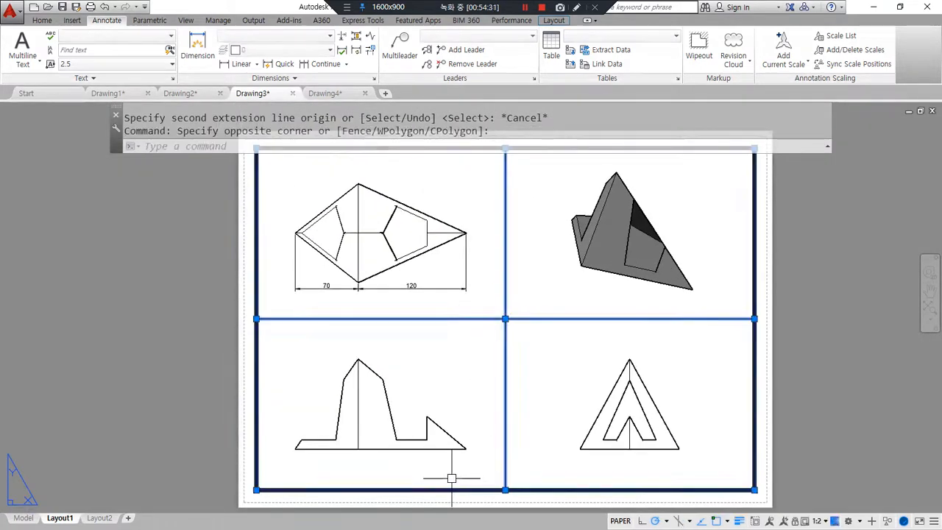
{"action": "type", "text": "1"}
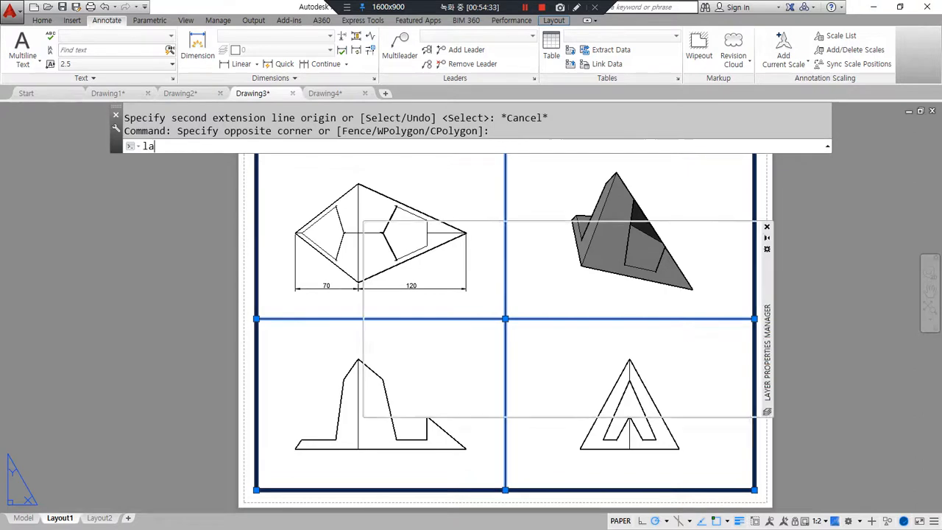
{"action": "key", "text": "Return"}
{"action": "left_click", "coordinate": [448, 246]}
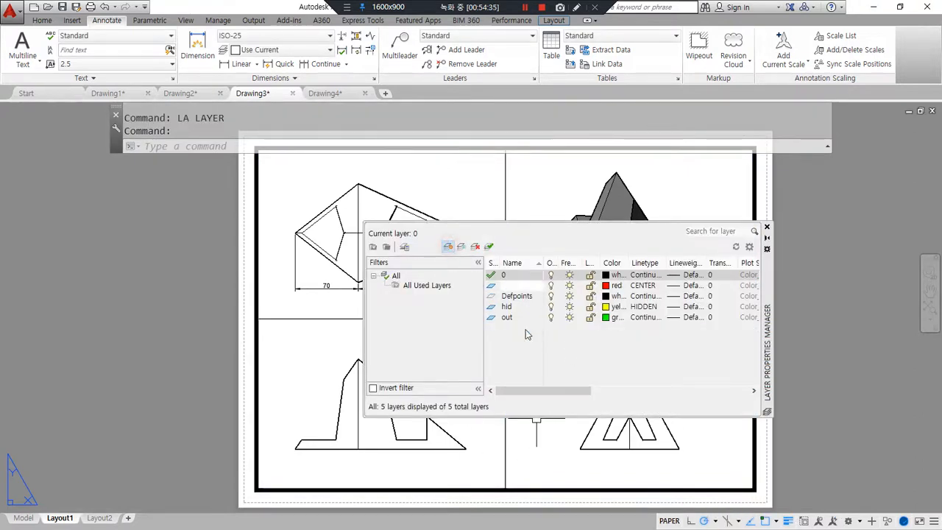
{"action": "type", "text": "mv"}
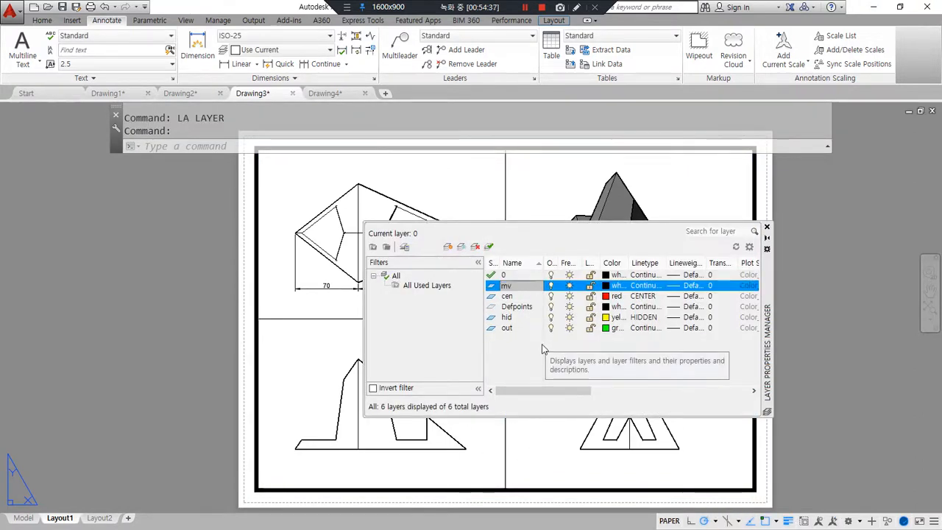
{"action": "left_click", "coordinate": [542, 344]}
{"action": "left_click", "coordinate": [570, 286]}
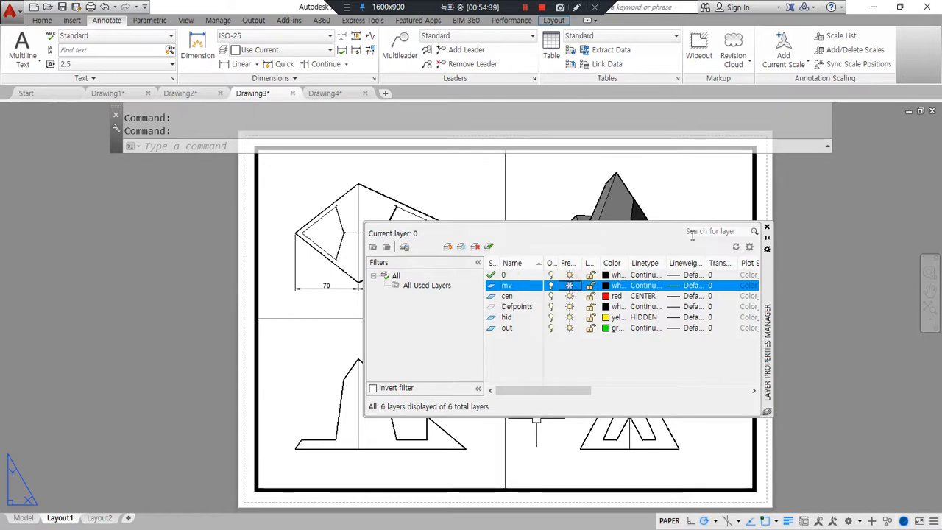
{"action": "left_click", "coordinate": [768, 228]}
Step: Move all four viewports to the frozen mv layer to hide their borders, and clear the selection
{"action": "left_click", "coordinate": [540, 336]}
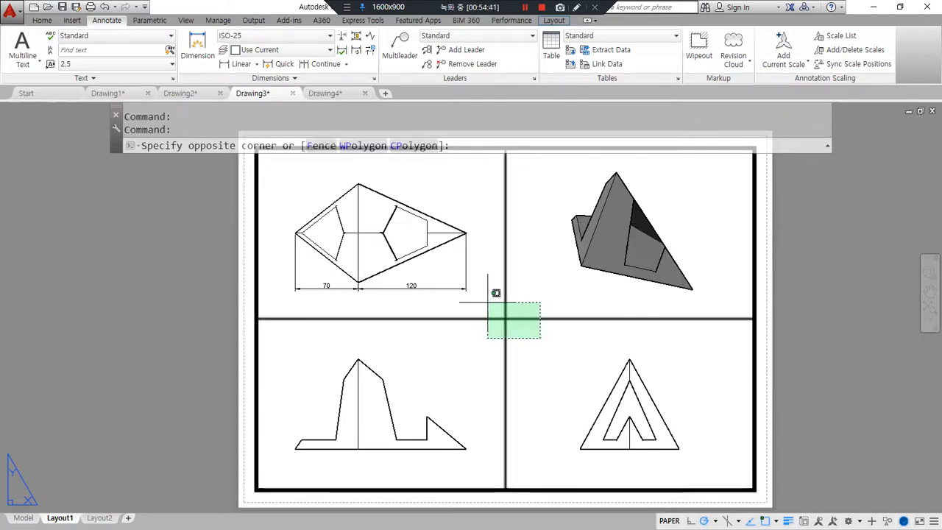
{"action": "left_click", "coordinate": [489, 300]}
{"action": "left_click", "coordinate": [42, 20]}
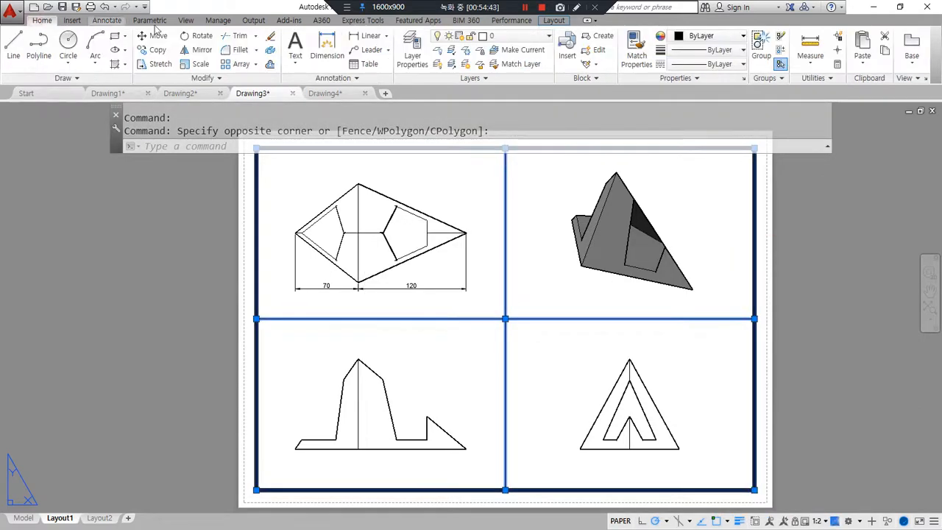
{"action": "left_click", "coordinate": [511, 20]}
{"action": "left_click", "coordinate": [38, 20]}
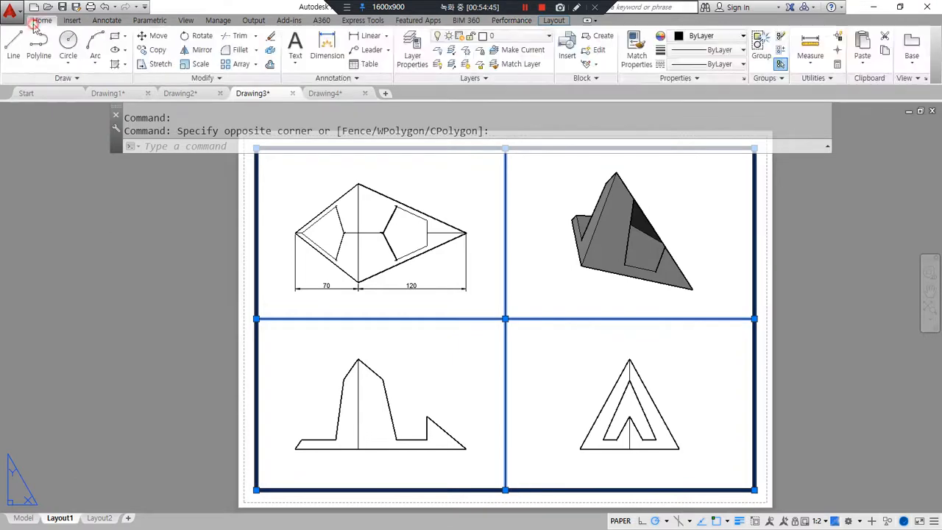
{"action": "left_click", "coordinate": [519, 35]}
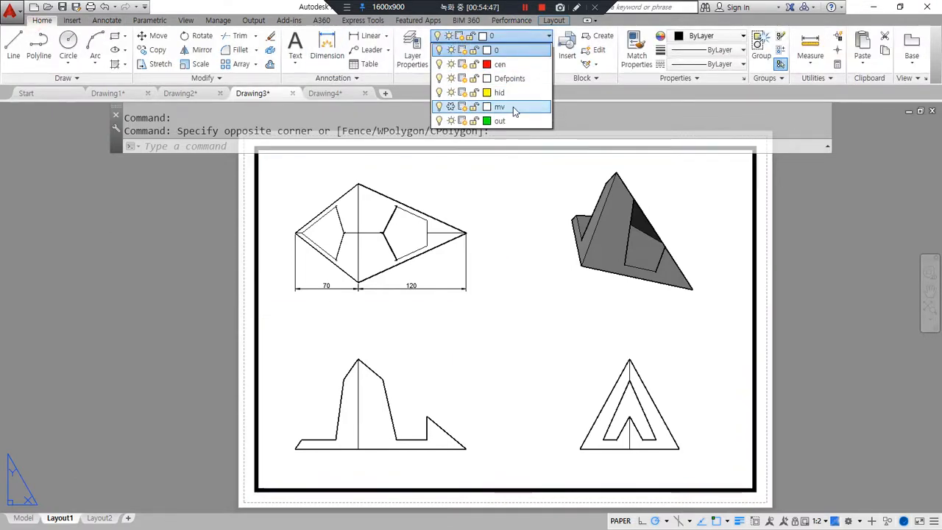
{"action": "left_click", "coordinate": [513, 106]}
{"action": "key", "text": "Escape"}
{"action": "key", "text": "Escape"}
{"action": "scroll", "coordinate": [354, 297], "scroll_direction": "up", "scroll_amount": 2}
{"action": "scroll", "coordinate": [388, 332], "scroll_direction": "down", "scroll_amount": 2}
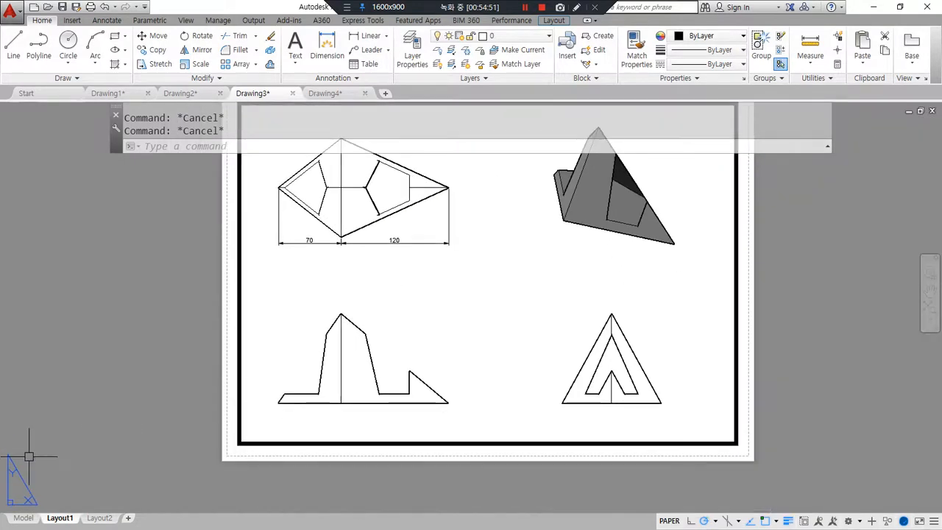
Step: Switch to the Notepad notes, highlight the VISUALSTYLES command name, and return to AutoCAD
{"action": "key", "text": "alt+Tab"}
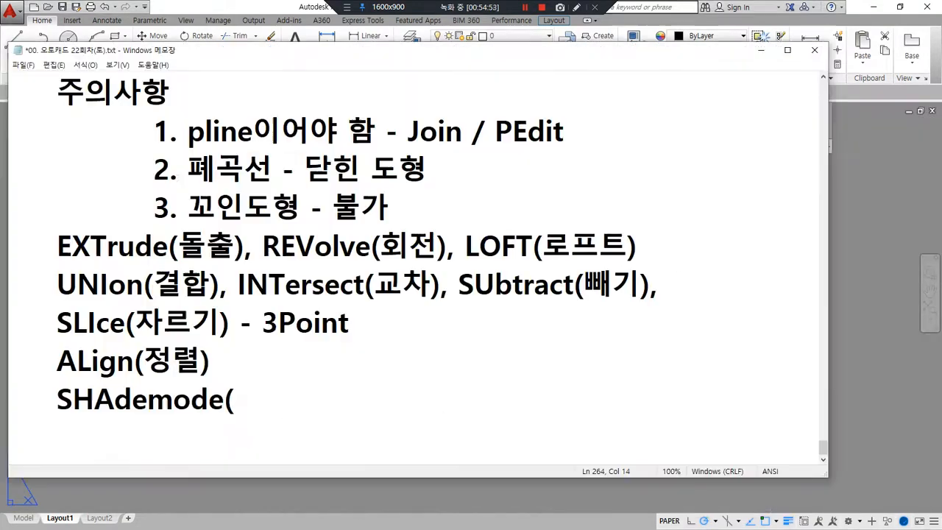
{"action": "left_click_drag", "start_coordinate": [259, 444], "coordinate": [56, 440]}
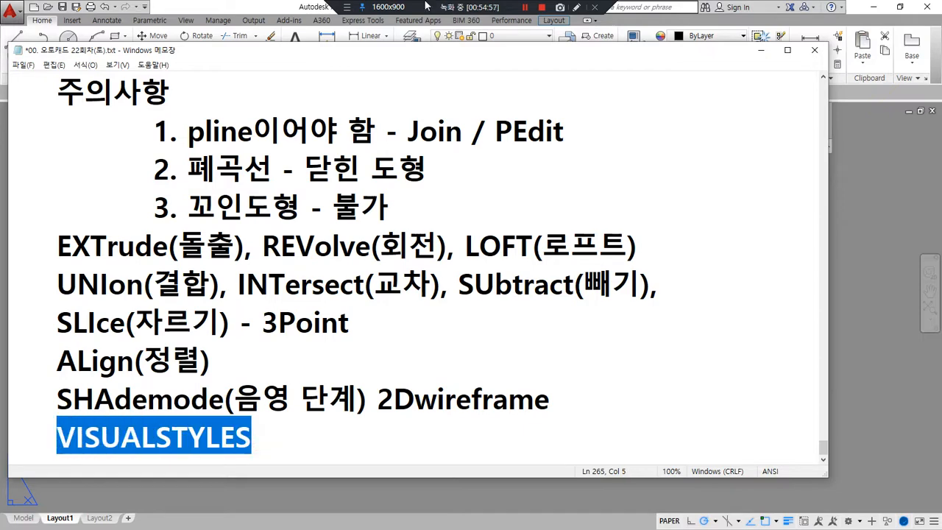
{"action": "left_click", "coordinate": [222, 8]}
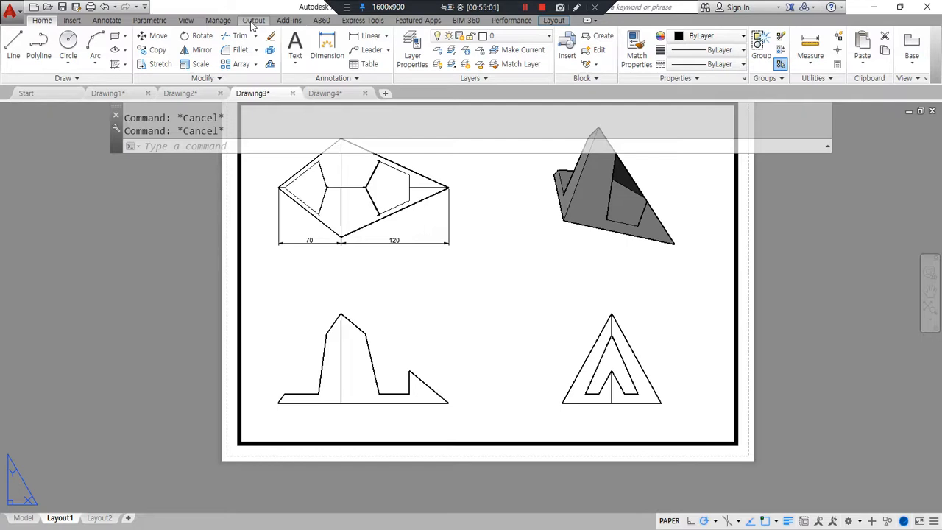
Step: Open the Visual Styles Manager with the VISUALSTYLES command and move it beside the top and front views
{"action": "left_click", "coordinate": [274, 145]}
{"action": "type", "text": "V"}
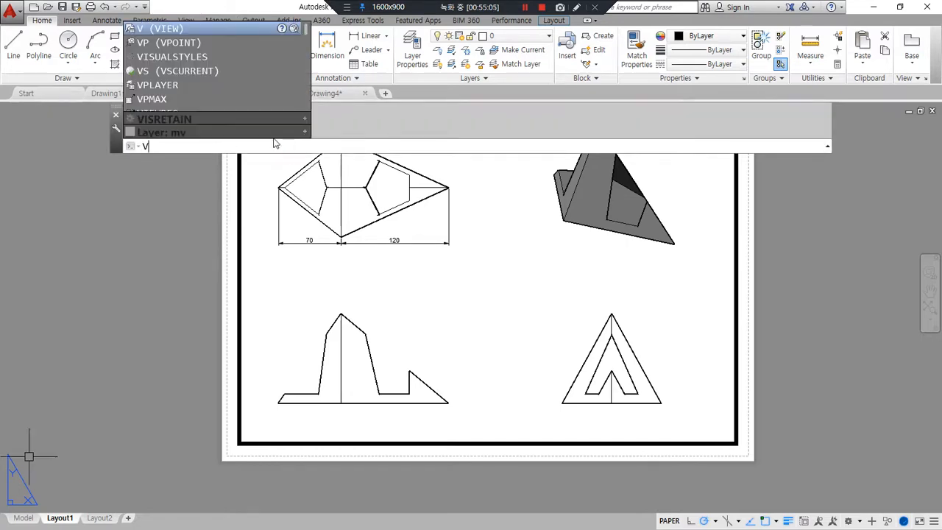
{"action": "type", "text": "Is"}
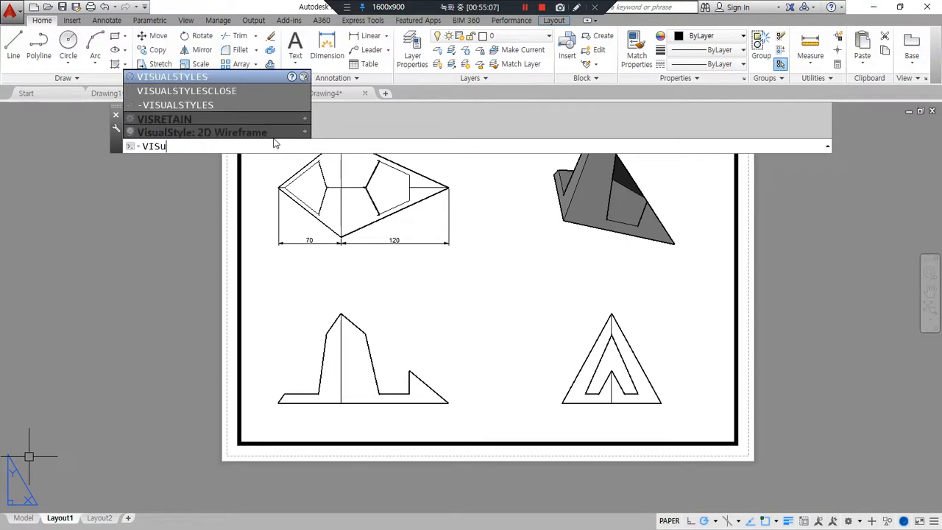
{"action": "key", "text": "Return"}
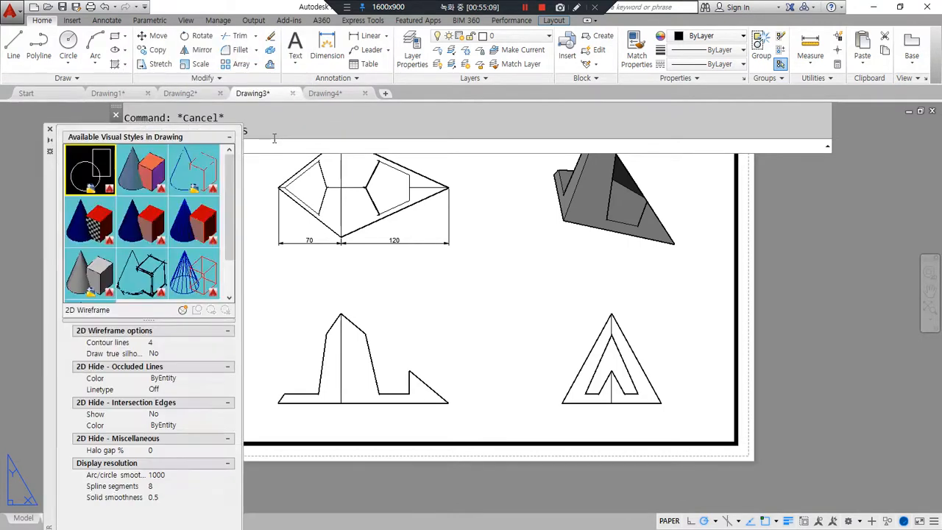
{"action": "left_click_drag", "start_coordinate": [48, 229], "coordinate": [540, 139]}
Step: Examine the available visual styles and the settings of Conceptual, Hidden and Realistic
{"action": "mouse_move", "coordinate": [605, 79]}
{"action": "left_mouse_down"}
{"action": "mouse_move", "coordinate": [589, 92]}
{"action": "mouse_move", "coordinate": [591, 84]}
{"action": "left_mouse_up"}
{"action": "left_click_drag", "start_coordinate": [538, 259], "coordinate": [558, 412]}
{"action": "left_click", "coordinate": [633, 103]}
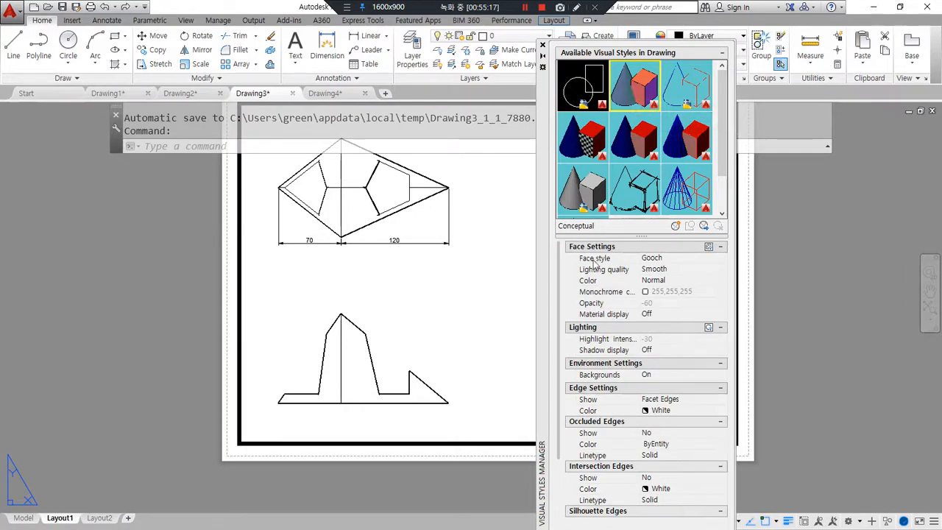
{"action": "left_click_drag", "start_coordinate": [562, 281], "coordinate": [575, 439]}
{"action": "left_click", "coordinate": [686, 85]}
{"action": "mouse_move", "coordinate": [549, 237]}
{"action": "left_mouse_down"}
{"action": "mouse_move", "coordinate": [557, 438]}
{"action": "mouse_move", "coordinate": [569, 505]}
{"action": "left_mouse_up"}
{"action": "mouse_move", "coordinate": [386, 403]}
{"action": "left_mouse_down"}
{"action": "mouse_move", "coordinate": [253, 390]}
{"action": "mouse_move", "coordinate": [398, 410]}
{"action": "left_mouse_up"}
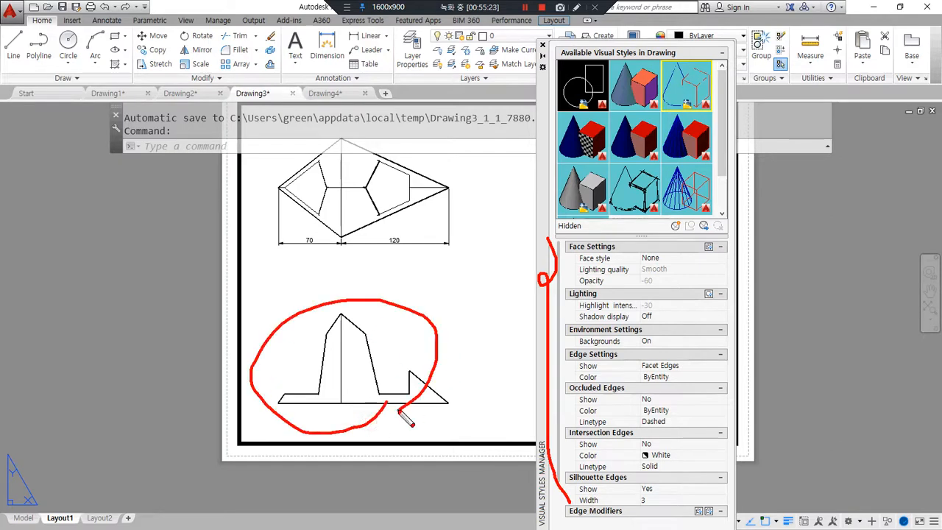
{"action": "left_click", "coordinate": [583, 136]}
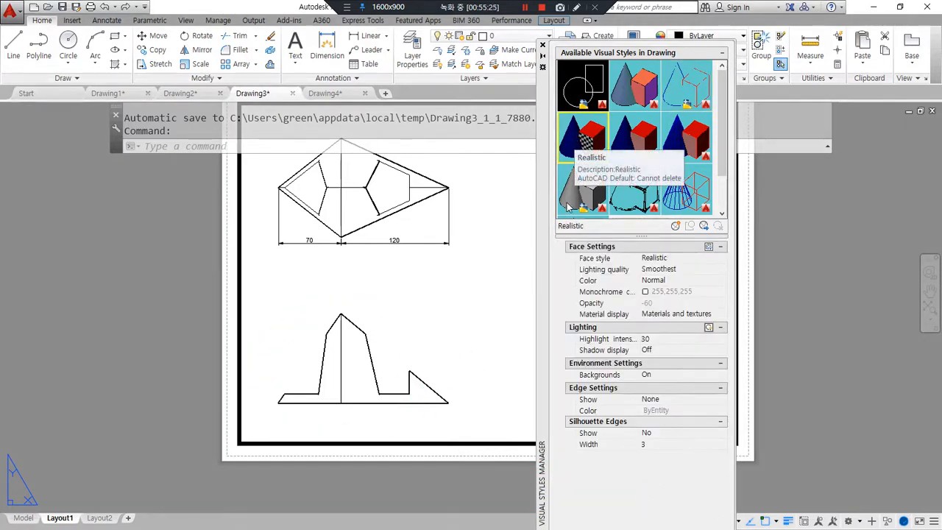
{"action": "mouse_move", "coordinate": [550, 233]}
{"action": "left_mouse_down"}
{"action": "mouse_move", "coordinate": [546, 372]}
{"action": "mouse_move", "coordinate": [562, 436]}
{"action": "left_mouse_up"}
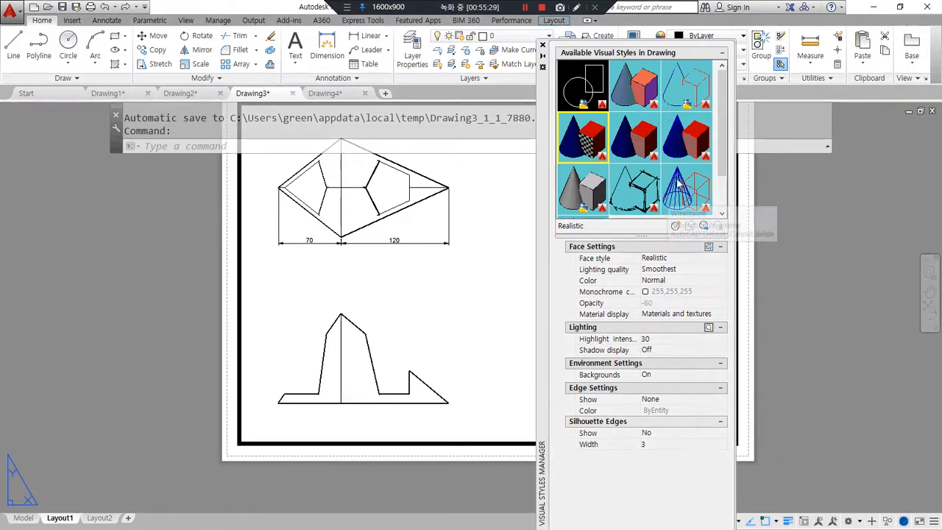
Step: Select the Hidden visual style for editing
{"action": "left_click", "coordinate": [686, 92]}
{"action": "mouse_move", "coordinate": [374, 305]}
{"action": "left_mouse_down"}
{"action": "mouse_move", "coordinate": [318, 311]}
{"action": "mouse_move", "coordinate": [409, 474]}
{"action": "mouse_move", "coordinate": [387, 312]}
{"action": "mouse_move", "coordinate": [419, 321]}
{"action": "left_mouse_up"}
{"action": "mouse_move", "coordinate": [681, 40]}
{"action": "left_mouse_down"}
{"action": "mouse_move", "coordinate": [722, 111]}
{"action": "mouse_move", "coordinate": [738, 53]}
{"action": "mouse_move", "coordinate": [719, 122]}
{"action": "left_mouse_up"}
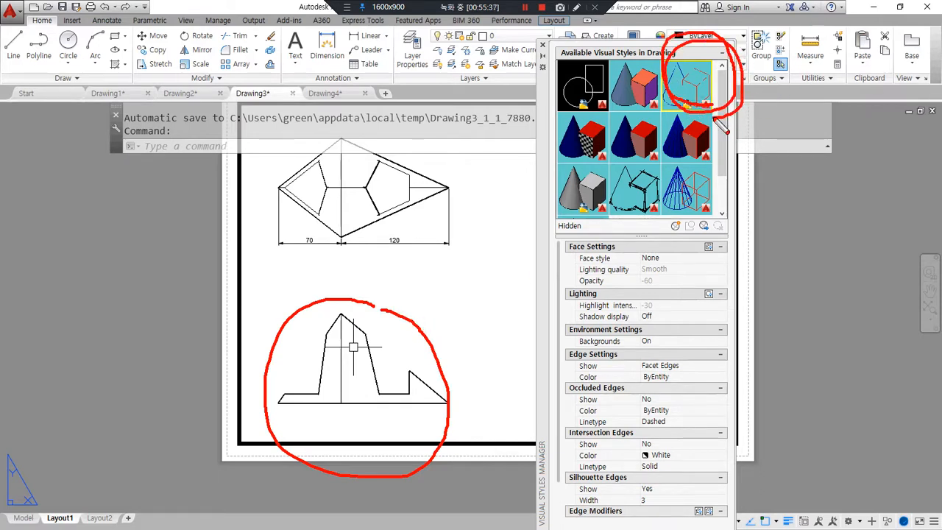
{"action": "key", "text": "Escape"}
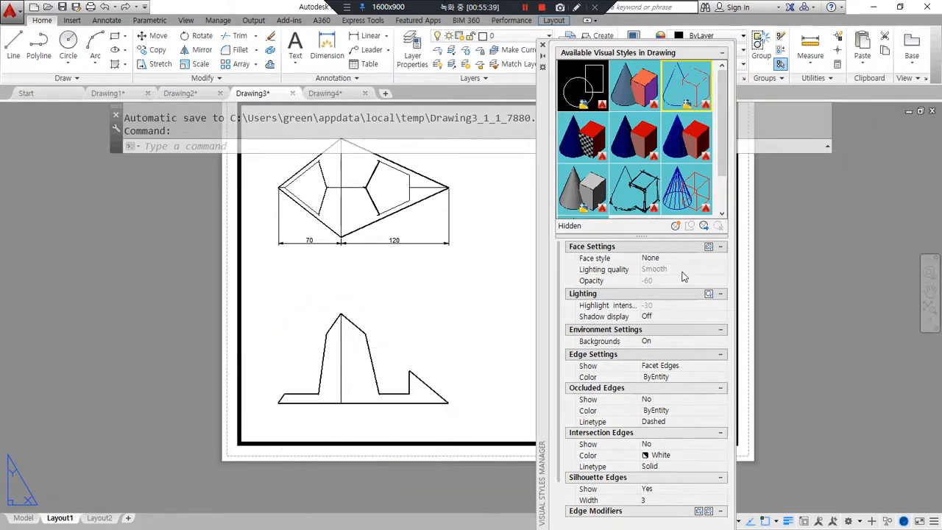
{"action": "left_click_drag", "start_coordinate": [558, 266], "coordinate": [716, 266]}
{"action": "key", "text": "Escape"}
Step: Try the Realistic and Gooch face styles in the Hidden visual style and set the face style back to None
{"action": "left_click", "coordinate": [659, 259]}
{"action": "left_click", "coordinate": [674, 259]}
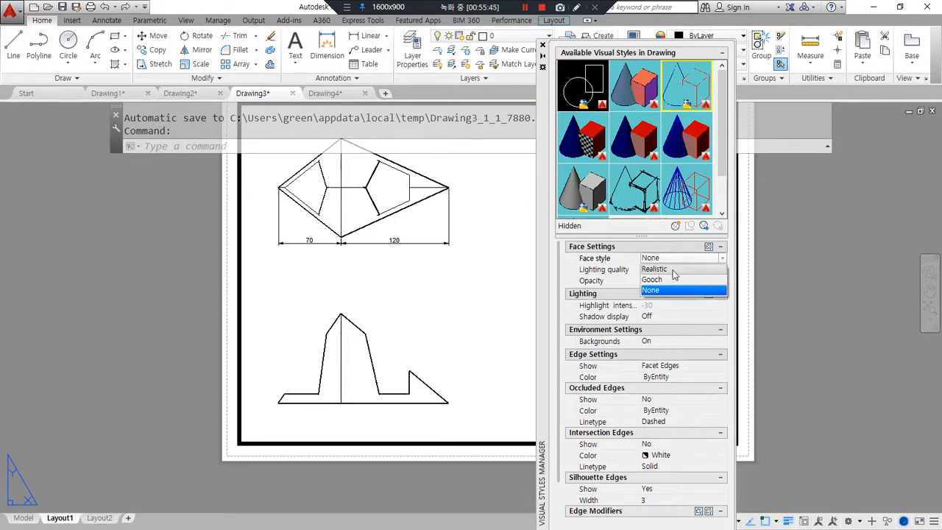
{"action": "left_click", "coordinate": [671, 269]}
{"action": "left_click", "coordinate": [698, 258]}
{"action": "left_click", "coordinate": [696, 258]}
{"action": "left_click", "coordinate": [688, 278]}
{"action": "left_click", "coordinate": [689, 260]}
{"action": "left_click", "coordinate": [678, 290]}
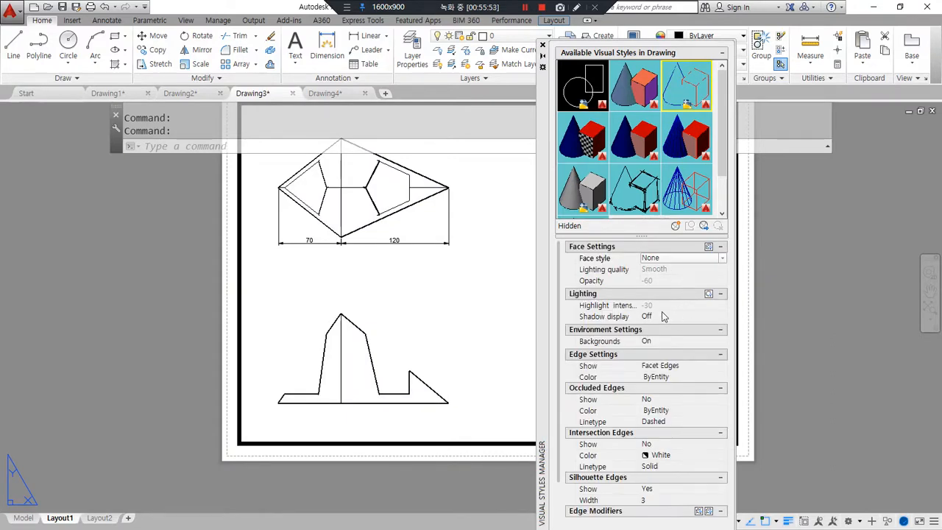
Step: Try another shadow display option in the Hidden visual style and set it back to Off
{"action": "left_click", "coordinate": [670, 316]}
{"action": "left_click", "coordinate": [669, 317]}
{"action": "left_click", "coordinate": [676, 327]}
{"action": "left_click", "coordinate": [677, 316]}
{"action": "left_click", "coordinate": [677, 316]}
{"action": "left_click", "coordinate": [679, 347]}
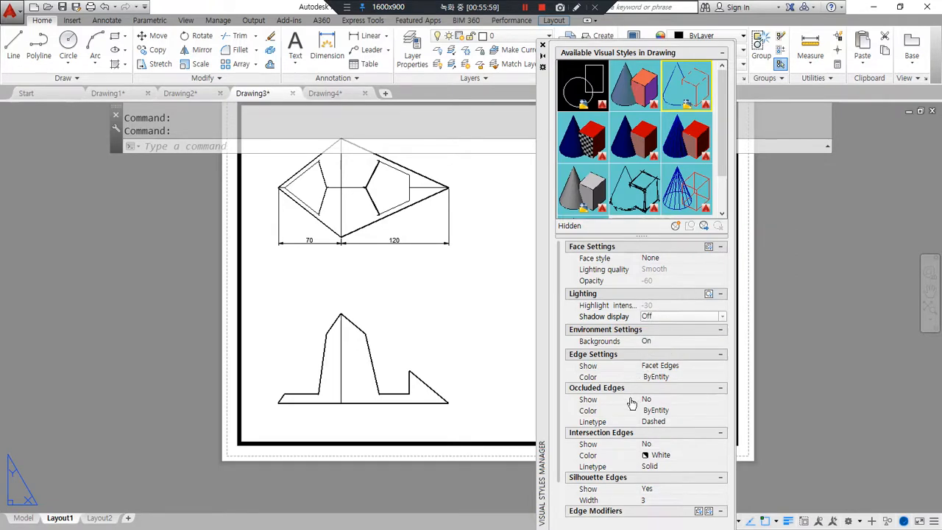
Step: Set the occluded edges of the Hidden visual style to show
{"action": "mouse_move", "coordinate": [664, 421]}
{"action": "left_mouse_down"}
{"action": "mouse_move", "coordinate": [657, 435]}
{"action": "mouse_move", "coordinate": [588, 435]}
{"action": "mouse_move", "coordinate": [570, 400]}
{"action": "mouse_move", "coordinate": [666, 382]}
{"action": "mouse_move", "coordinate": [686, 425]}
{"action": "mouse_move", "coordinate": [581, 434]}
{"action": "mouse_move", "coordinate": [576, 387]}
{"action": "mouse_move", "coordinate": [690, 403]}
{"action": "mouse_move", "coordinate": [629, 442]}
{"action": "mouse_move", "coordinate": [608, 436]}
{"action": "left_mouse_up"}
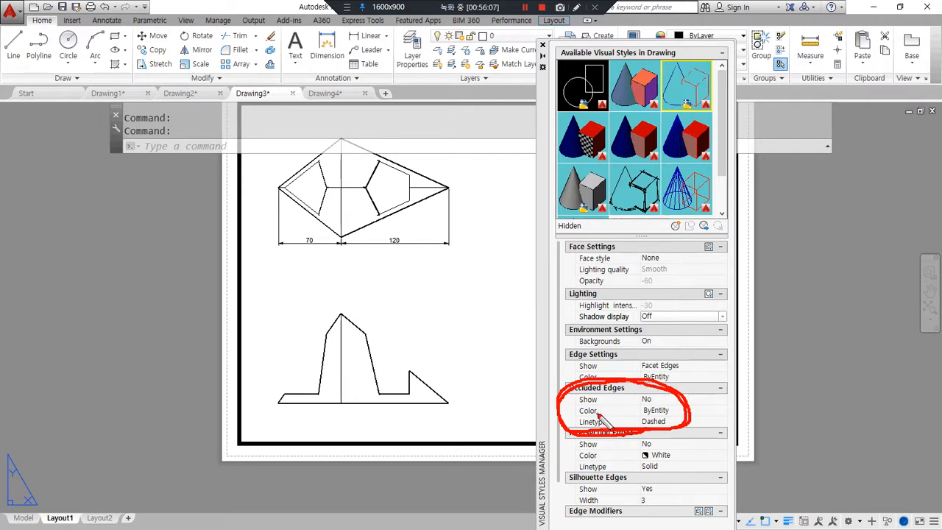
{"action": "key", "text": "Escape"}
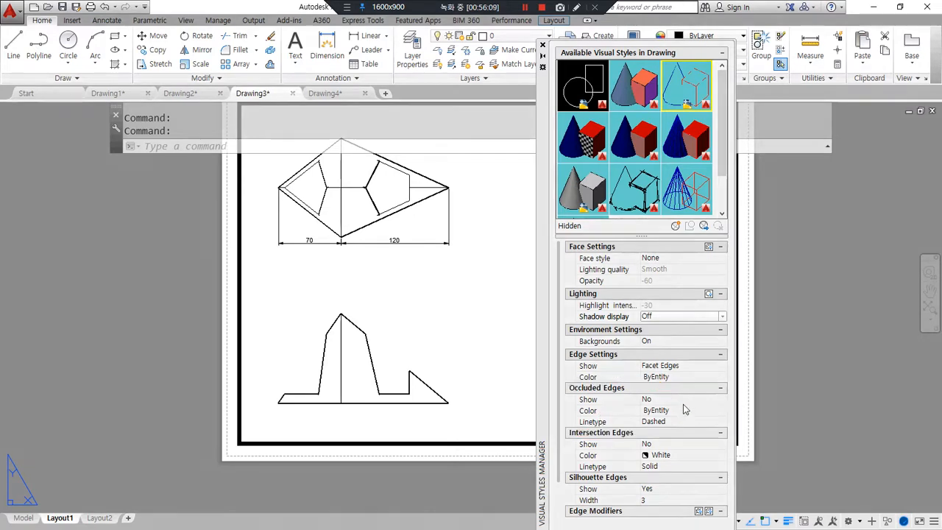
{"action": "left_click", "coordinate": [684, 399]}
{"action": "left_click", "coordinate": [688, 399]}
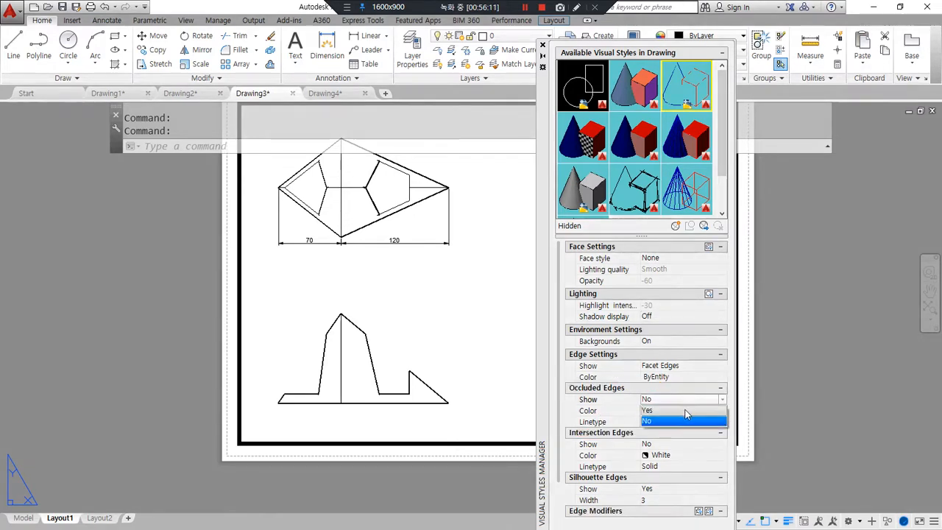
{"action": "left_click", "coordinate": [683, 411]}
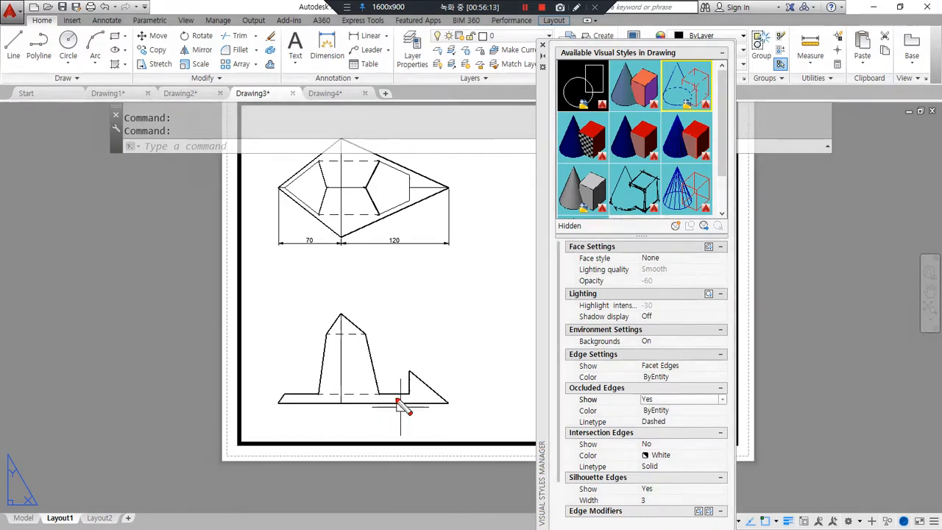
{"action": "mouse_move", "coordinate": [683, 383]}
{"action": "left_mouse_down"}
{"action": "mouse_move", "coordinate": [653, 392]}
{"action": "mouse_move", "coordinate": [646, 357]}
{"action": "mouse_move", "coordinate": [688, 383]}
{"action": "mouse_move", "coordinate": [648, 440]}
{"action": "mouse_move", "coordinate": [662, 375]}
{"action": "mouse_move", "coordinate": [615, 393]}
{"action": "mouse_move", "coordinate": [391, 388]}
{"action": "mouse_move", "coordinate": [380, 390]}
{"action": "mouse_move", "coordinate": [384, 398]}
{"action": "left_mouse_up"}
{"action": "key", "text": "Escape"}
{"action": "mouse_move", "coordinate": [619, 392]}
{"action": "left_mouse_down"}
{"action": "mouse_move", "coordinate": [524, 355]}
{"action": "mouse_move", "coordinate": [378, 338]}
{"action": "left_mouse_up"}
{"action": "mouse_move", "coordinate": [638, 388]}
{"action": "left_mouse_down"}
{"action": "mouse_move", "coordinate": [347, 225]}
{"action": "mouse_move", "coordinate": [369, 237]}
{"action": "left_mouse_up"}
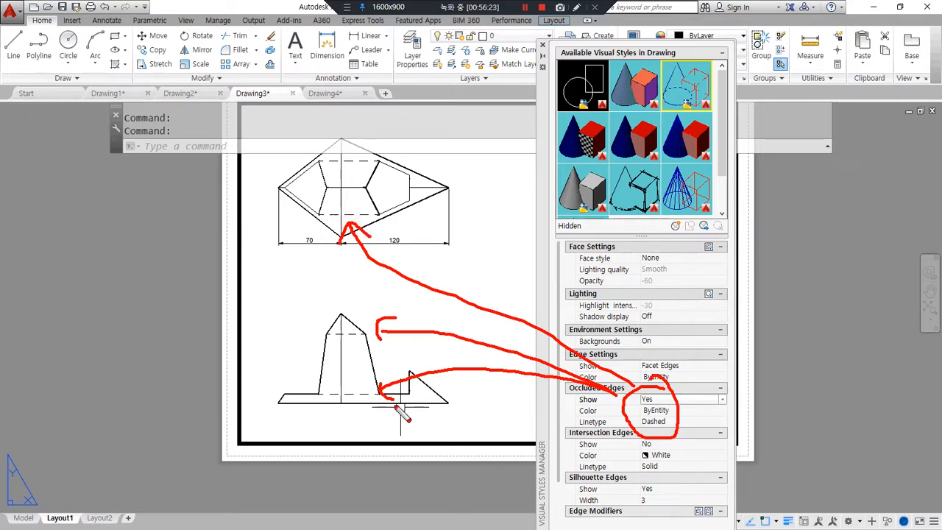
{"action": "key", "text": "Escape"}
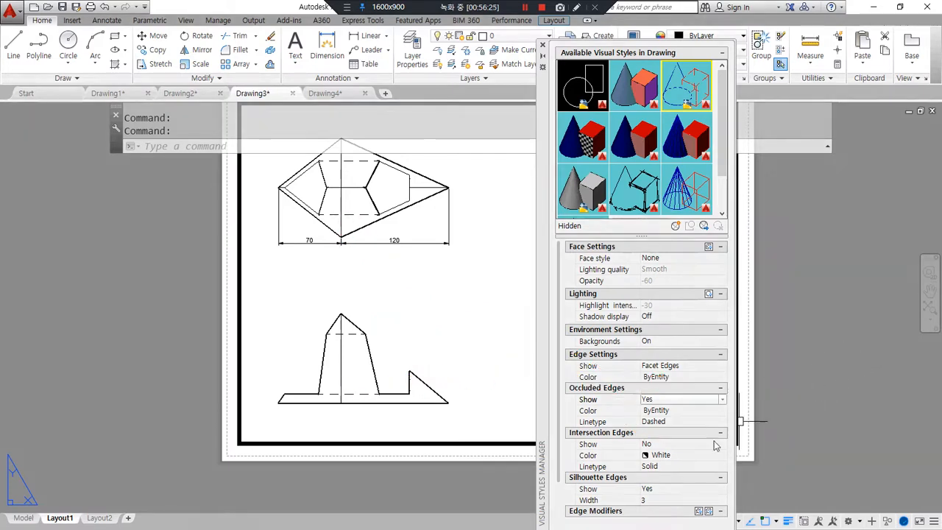
Step: Try the Dotted linetype for the occluded edges of the Hidden visual style and set it back to Dashed
{"action": "left_click", "coordinate": [671, 423]}
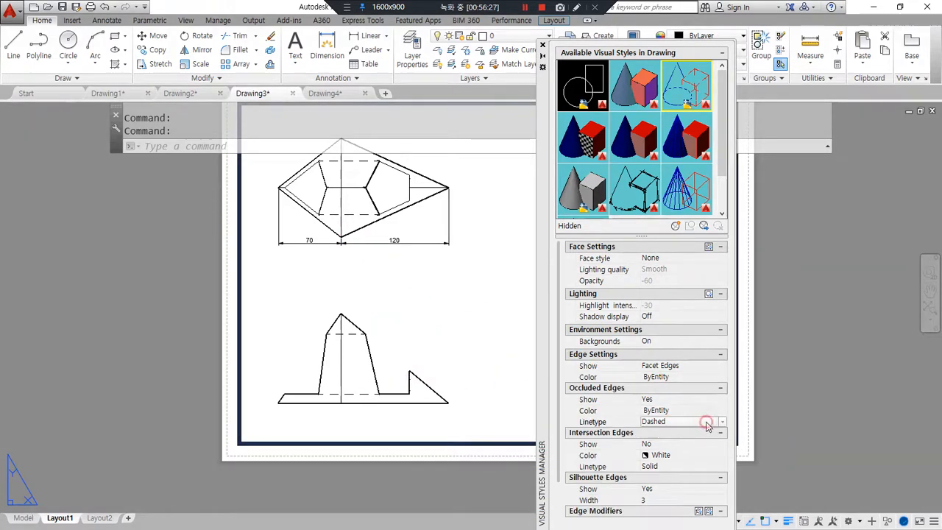
{"action": "left_click", "coordinate": [706, 425]}
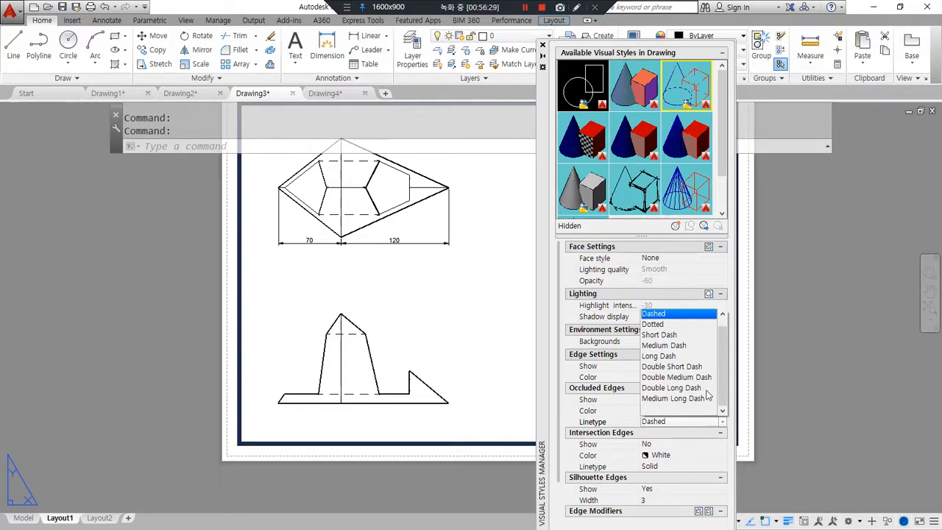
{"action": "left_click", "coordinate": [705, 325]}
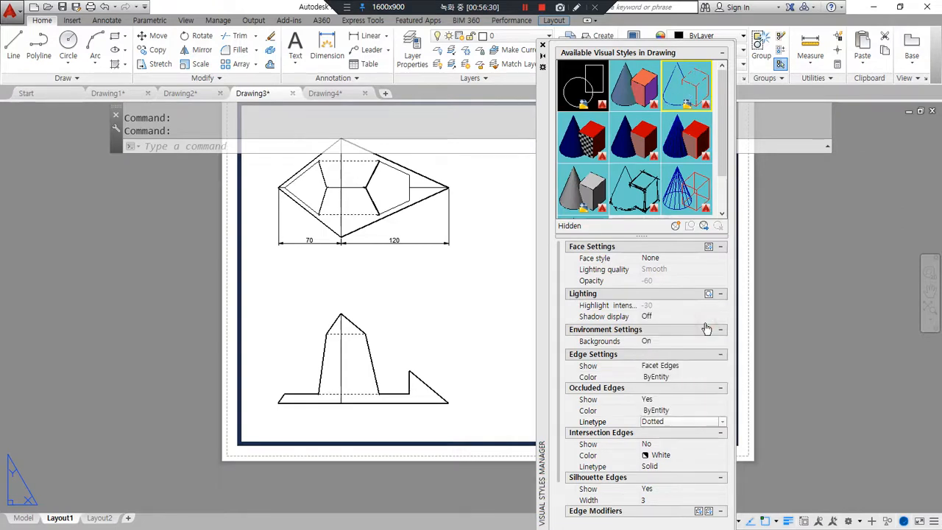
{"action": "left_click", "coordinate": [692, 425]}
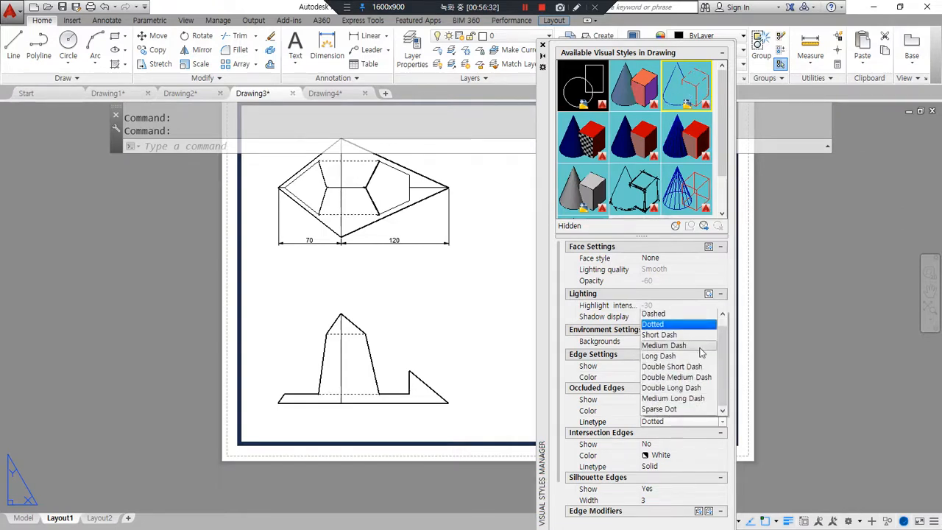
{"action": "left_click", "coordinate": [683, 314]}
{"action": "left_click", "coordinate": [435, 463]}
{"action": "key", "text": "Escape"}
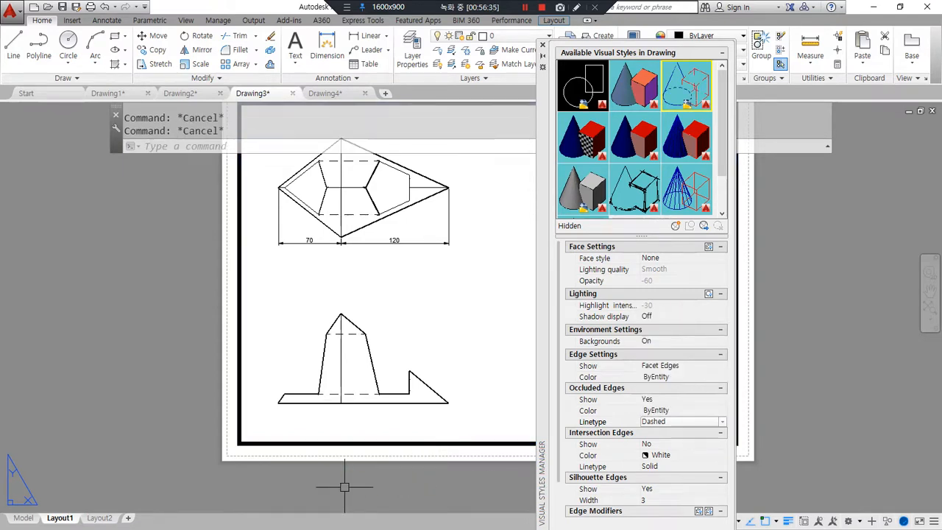
Step: Try a linetype scale factor of 0.3 for the drawing and set it back to 1
{"action": "key", "text": "Escape"}
{"action": "type", "text": "lts"}
{"action": "key", "text": "Return"}
{"action": "type", "text": "0.3"}
{"action": "key", "text": "Return"}
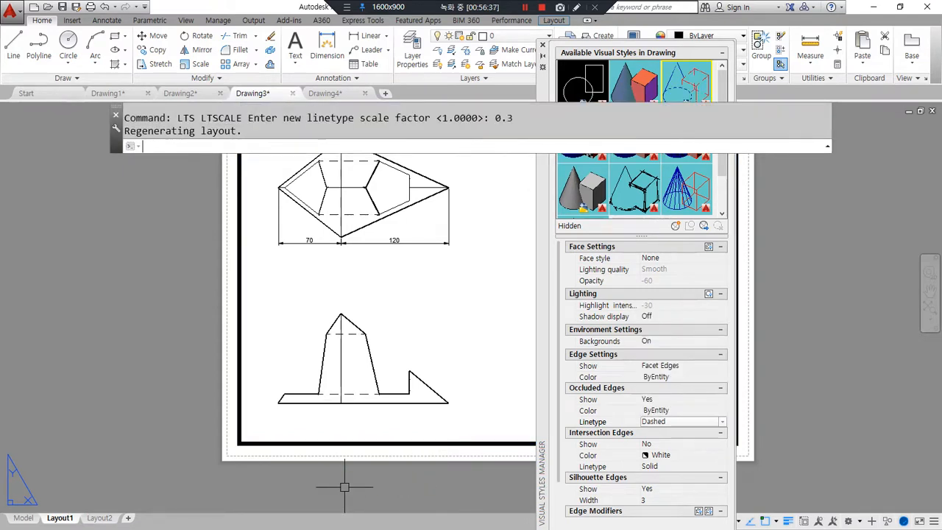
{"action": "key", "text": "Return"}
{"action": "type", "text": "1"}
{"action": "key", "text": "Return"}
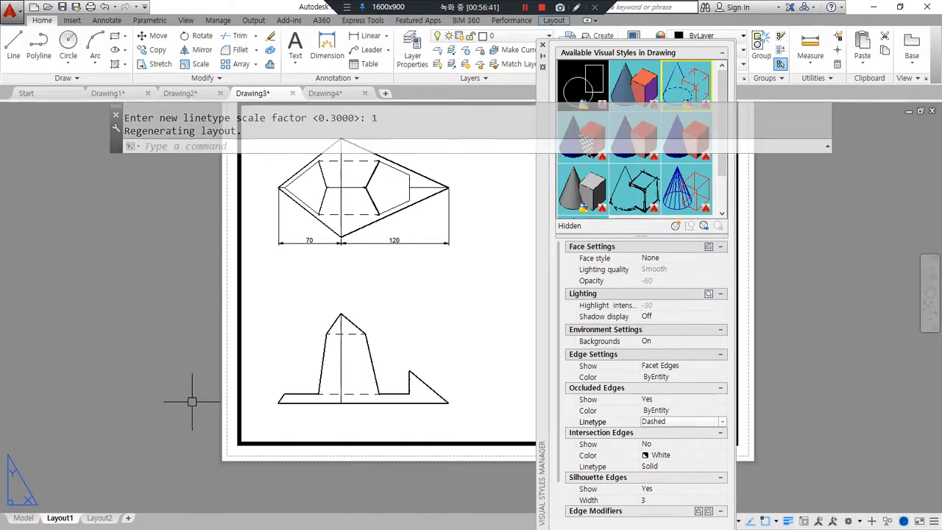
Step: Compare the occluded edges with the Dotted linetype in the front view and restore Dashed
{"action": "left_click", "coordinate": [683, 424]}
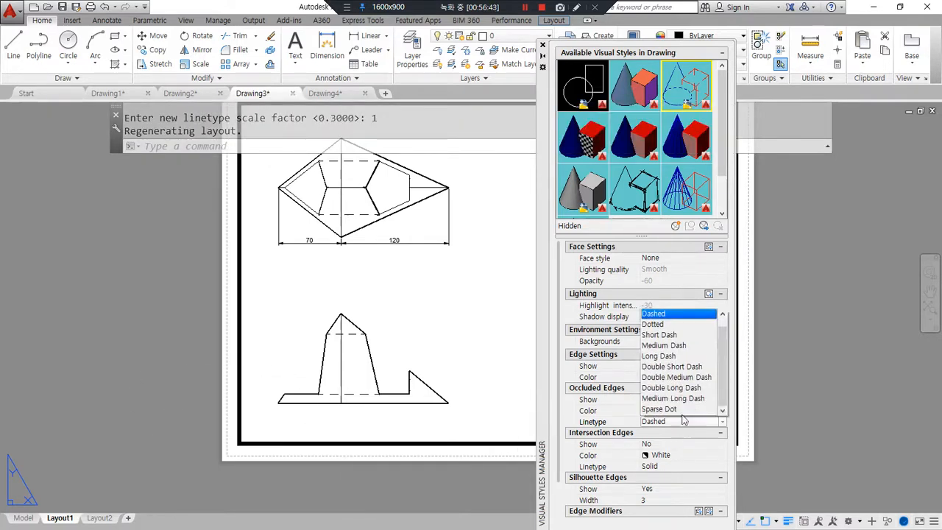
{"action": "left_click", "coordinate": [662, 321]}
{"action": "scroll", "coordinate": [383, 390], "scroll_direction": "up", "scroll_amount": 6}
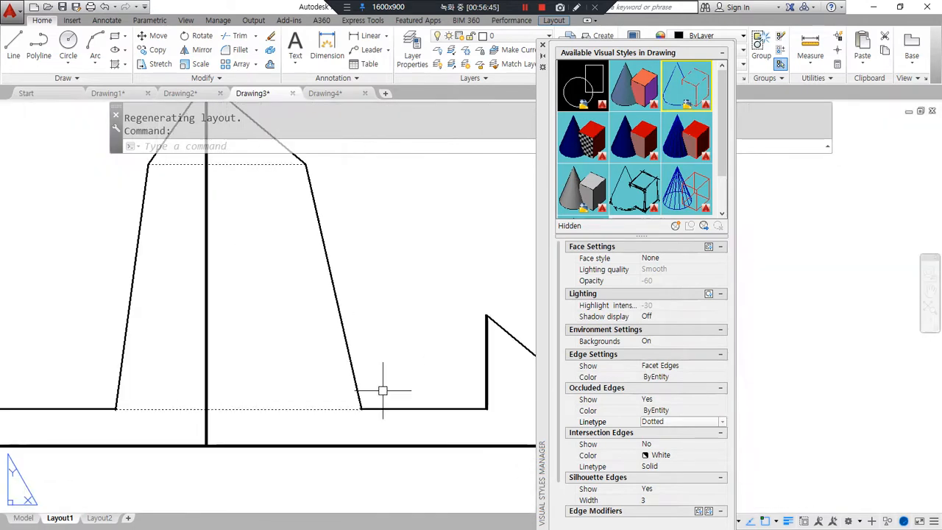
{"action": "scroll", "coordinate": [383, 390], "scroll_direction": "down", "scroll_amount": 4}
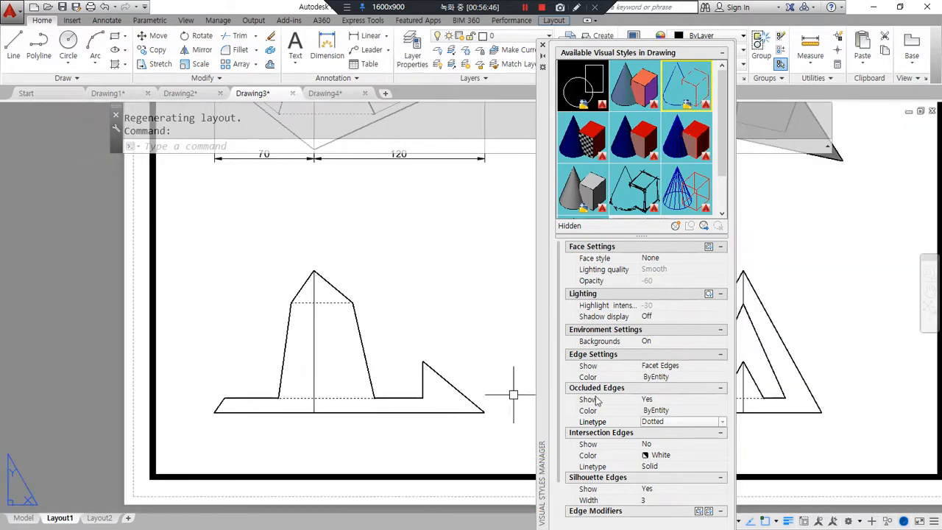
{"action": "left_click", "coordinate": [673, 424]}
{"action": "left_click", "coordinate": [678, 314]}
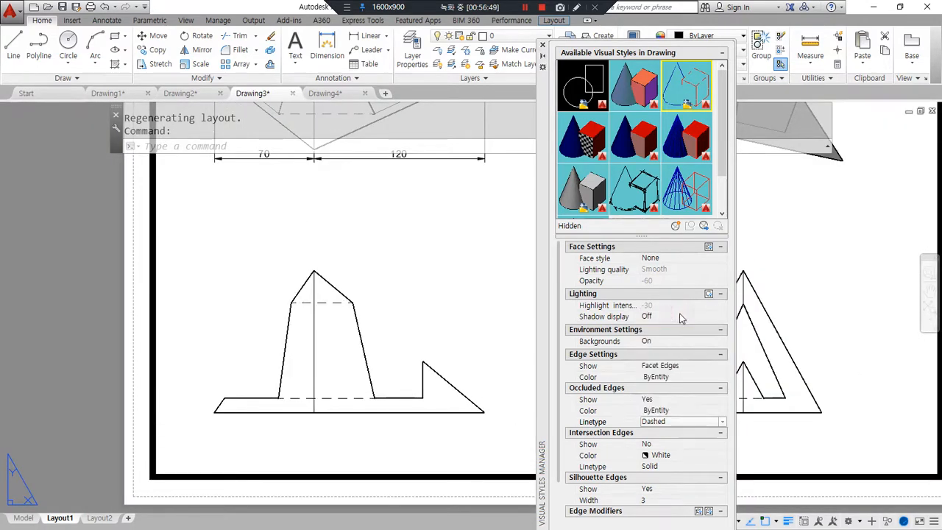
{"action": "middle_click_drag", "start_coordinate": [360, 412], "coordinate": [337, 405]}
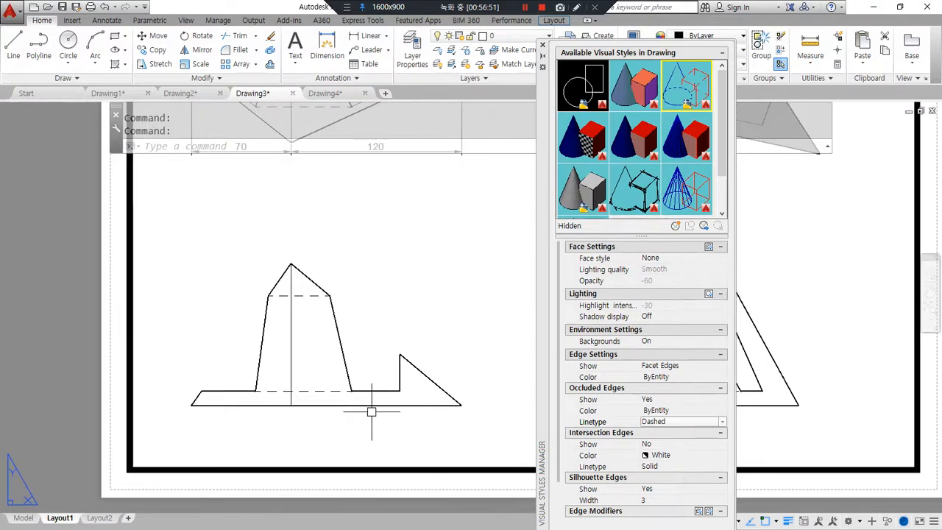
Step: Try Isolines as the edge display of the Hidden visual style and set it back to Facet Edges
{"action": "left_click", "coordinate": [696, 366]}
{"action": "left_click", "coordinate": [695, 368]}
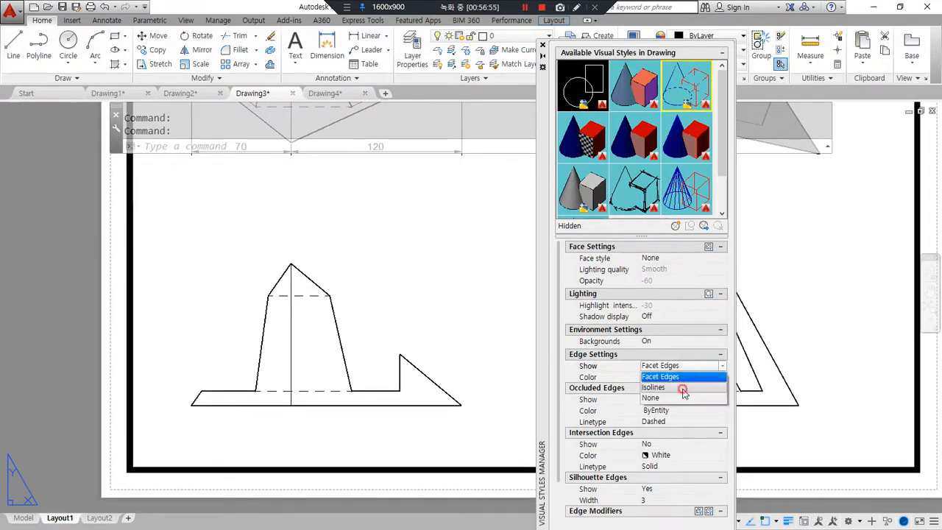
{"action": "left_click", "coordinate": [683, 388]}
{"action": "middle_click_drag", "start_coordinate": [341, 273], "coordinate": [302, 270]}
{"action": "scroll", "coordinate": [303, 271], "scroll_direction": "up", "scroll_amount": 8}
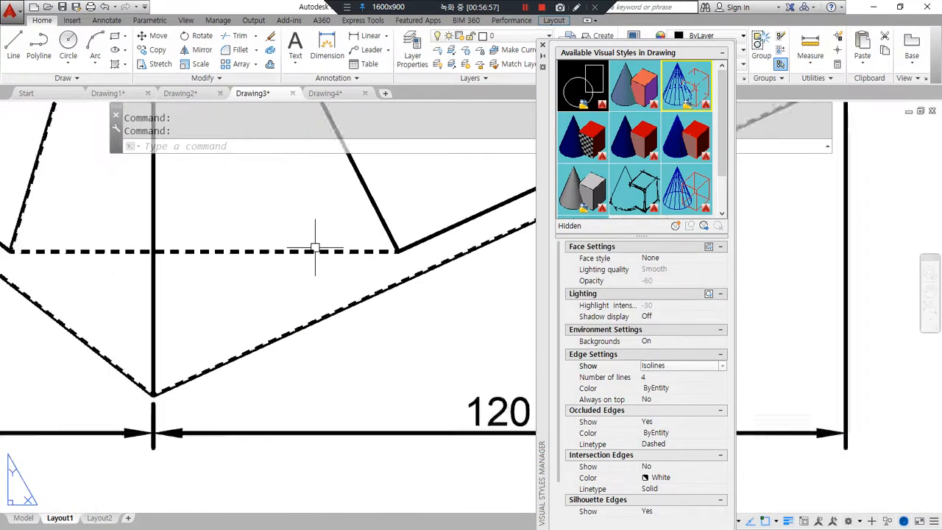
{"action": "left_click", "coordinate": [705, 366]}
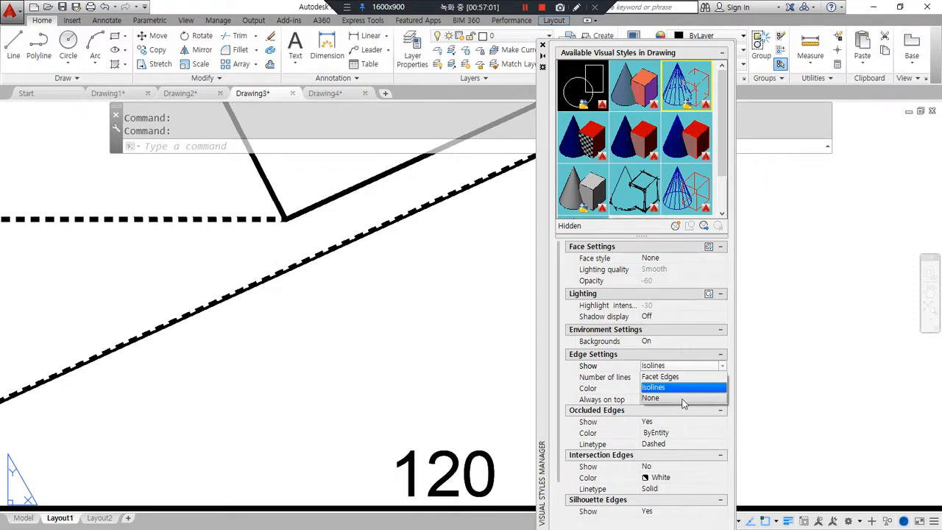
{"action": "left_click", "coordinate": [682, 397]}
{"action": "left_click", "coordinate": [553, 296]}
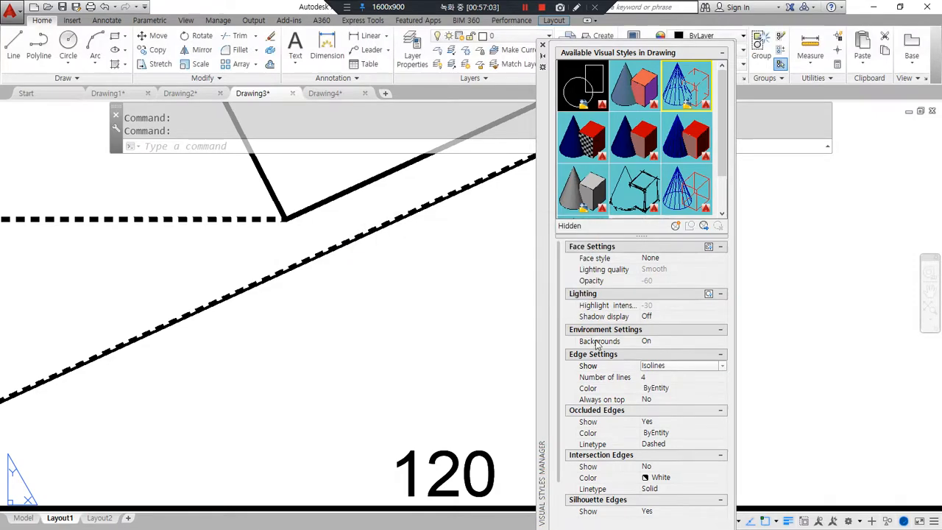
{"action": "left_click", "coordinate": [685, 366]}
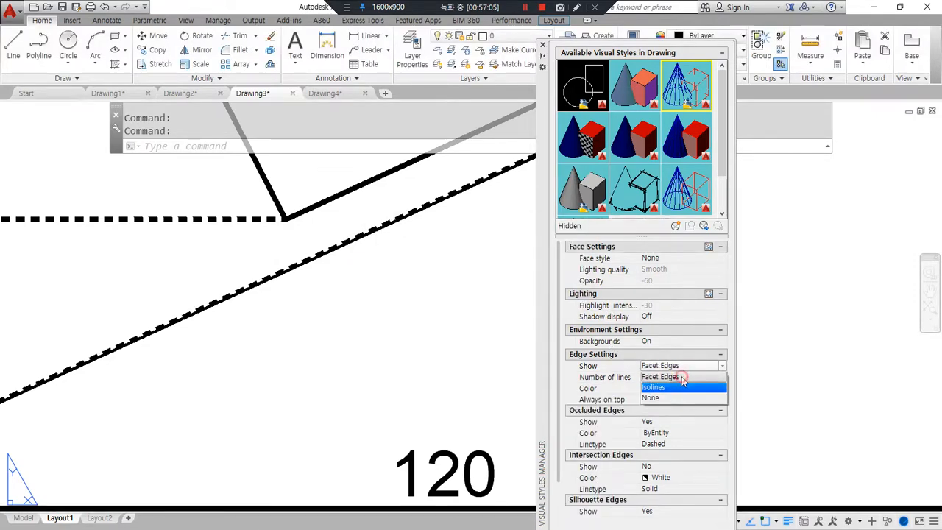
{"action": "left_click", "coordinate": [682, 377]}
{"action": "scroll", "coordinate": [375, 323], "scroll_direction": "down", "scroll_amount": 6}
{"action": "mouse_move", "coordinate": [465, 374]}
{"action": "middle_mouse_down"}
{"action": "mouse_move", "coordinate": [336, 306]}
{"action": "mouse_move", "coordinate": [302, 301]}
{"action": "middle_mouse_up"}
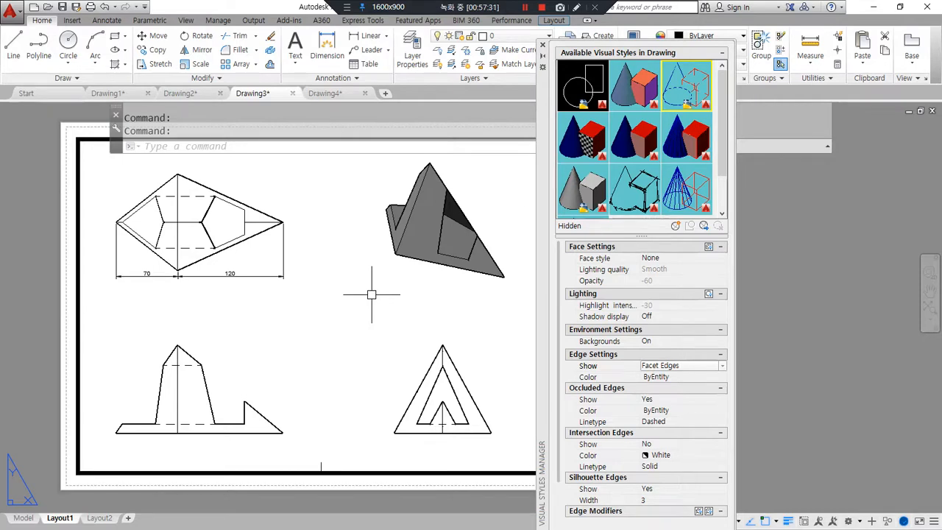
Step: Close the visual style settings and switch to Drawing4
{"action": "left_click", "coordinate": [542, 45]}
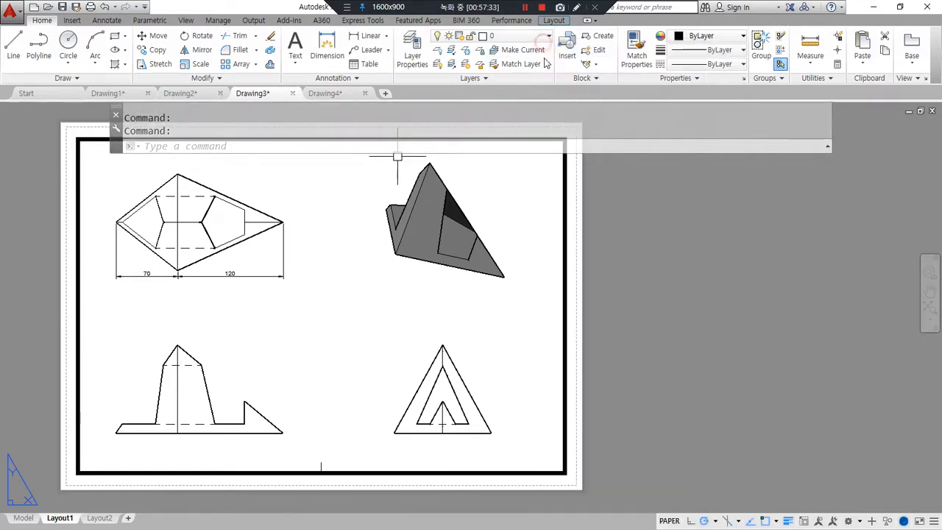
{"action": "mouse_move", "coordinate": [350, 467]}
{"action": "left_mouse_down"}
{"action": "mouse_move", "coordinate": [263, 493]}
{"action": "mouse_move", "coordinate": [327, 147]}
{"action": "mouse_move", "coordinate": [448, 421]}
{"action": "mouse_move", "coordinate": [335, 472]}
{"action": "left_mouse_up"}
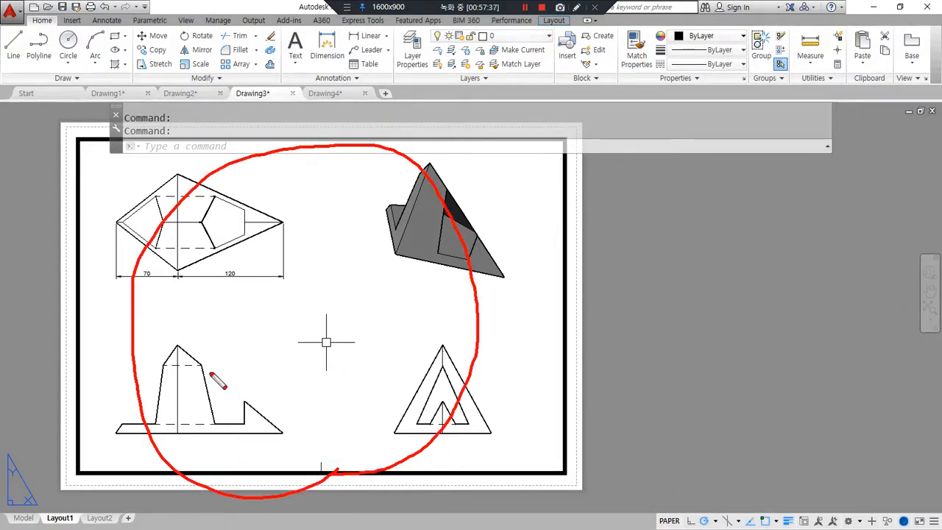
{"action": "key", "text": "Escape"}
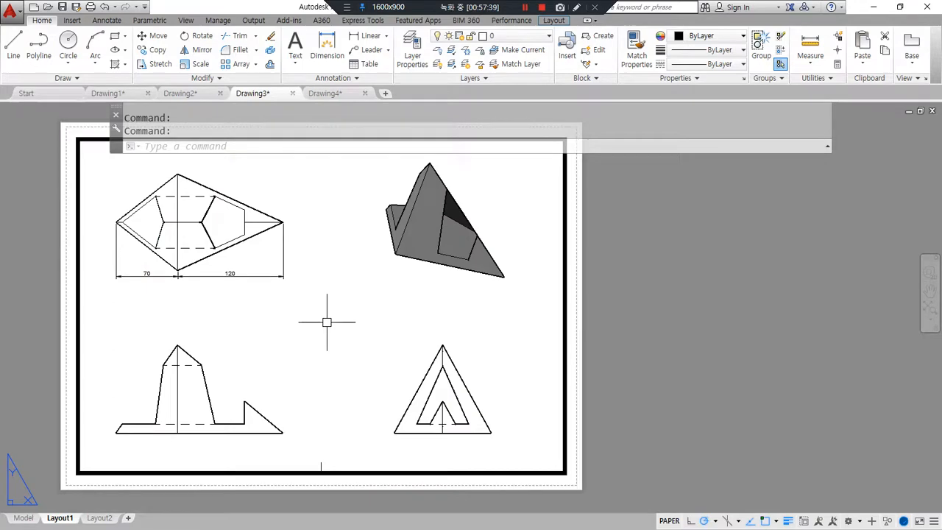
{"action": "key", "text": "ctrl+Tab"}
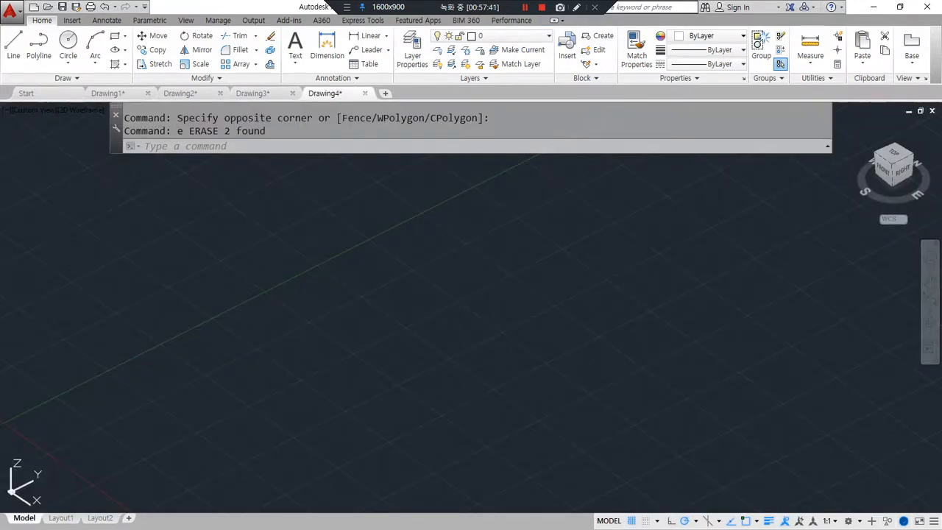
Step: Switch to the web browser and examine the exercise sheet 2007. 3. 24 - 2 with its top, front and right views
{"action": "key", "text": "alt+Tab"}
{"action": "scroll", "coordinate": [476, 384], "scroll_direction": "down", "scroll_amount": 5}
{"action": "mouse_move", "coordinate": [337, 471]}
{"action": "left_mouse_down"}
{"action": "mouse_move", "coordinate": [207, 259]}
{"action": "mouse_move", "coordinate": [579, 322]}
{"action": "mouse_move", "coordinate": [441, 479]}
{"action": "mouse_move", "coordinate": [311, 462]}
{"action": "left_mouse_up"}
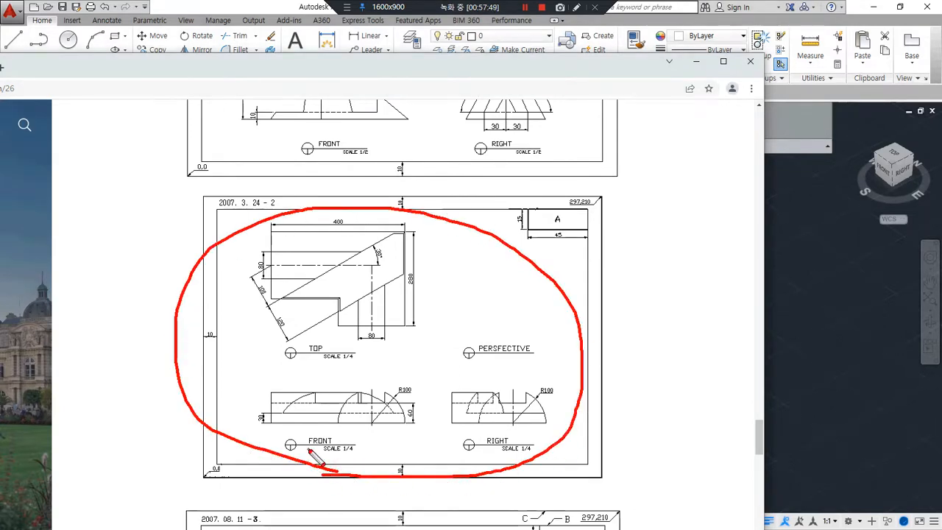
{"action": "key", "text": "Escape"}
{"action": "left_click_drag", "start_coordinate": [464, 65], "coordinate": [0, 97]}
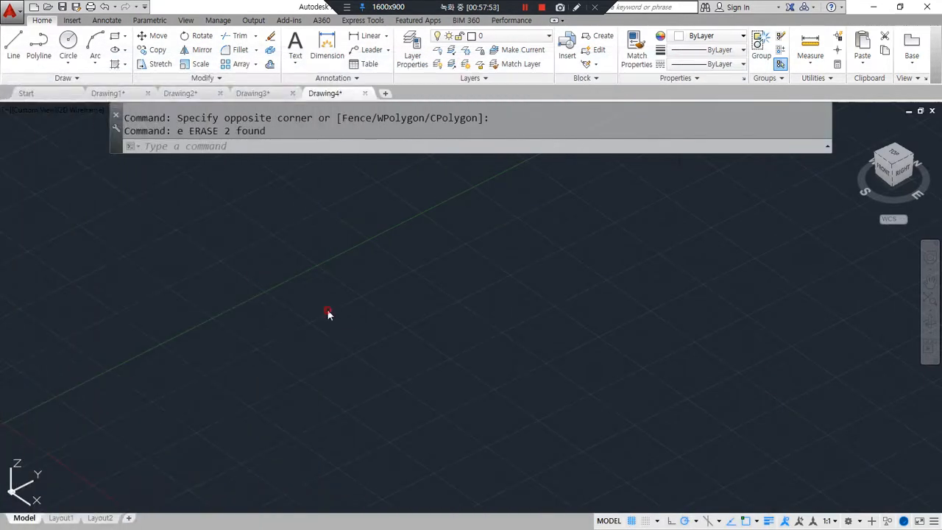
Step: Draw a rectangle 400 by 280 on the ground plane near the origin of Drawing4
{"action": "middle_click_drag", "start_coordinate": [160, 364], "coordinate": [364, 380], "text": "shift"}
{"action": "middle_click_drag", "start_coordinate": [309, 486], "coordinate": [192, 316]}
{"action": "middle_click_drag", "start_coordinate": [187, 283], "coordinate": [198, 346]}
{"action": "type", "text": "rec"}
{"action": "key", "text": "Return"}
{"action": "left_click", "coordinate": [216, 397]}
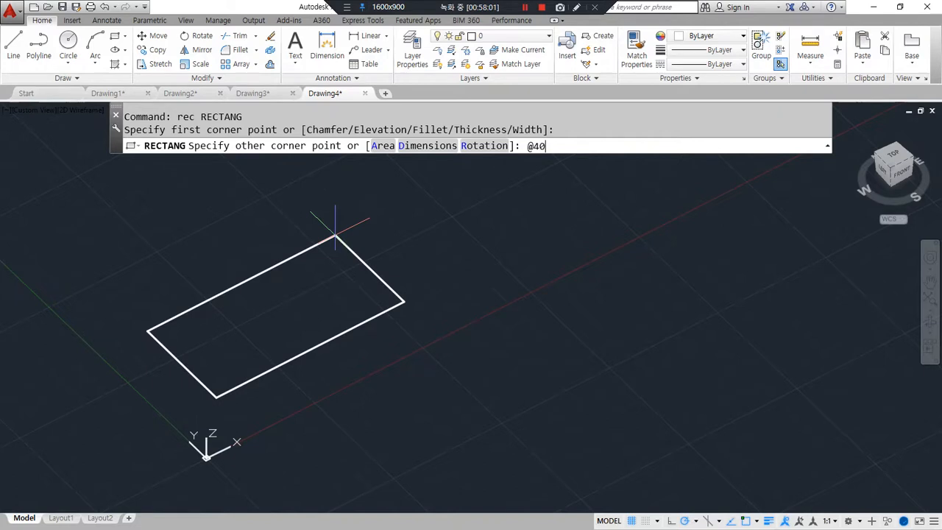
{"action": "type", "text": "@400,280"}
{"action": "key", "text": "Return"}
Step: Explode the rectangle and join its two far edges into one polyline
{"action": "type", "text": "x"}
{"action": "key", "text": "Return"}
{"action": "left_click", "coordinate": [329, 260]}
{"action": "left_click", "coordinate": [318, 206]}
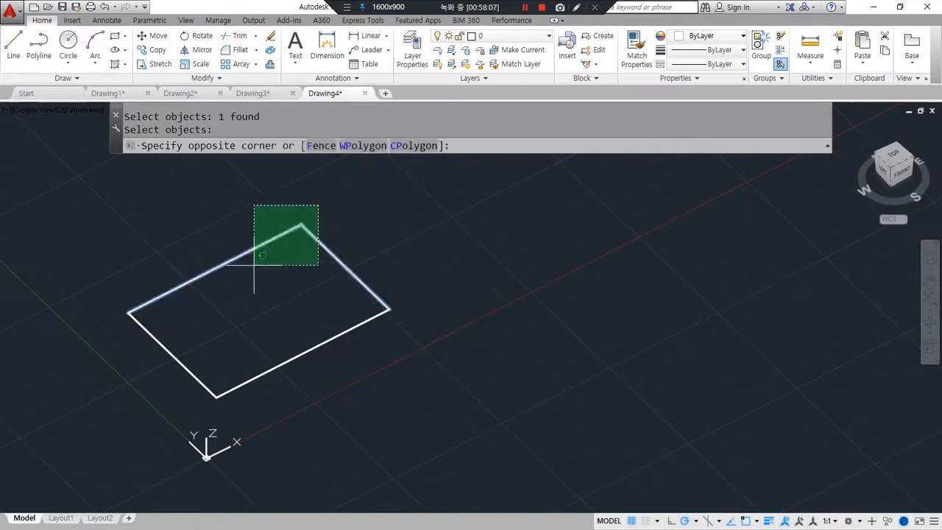
{"action": "left_click", "coordinate": [254, 265]}
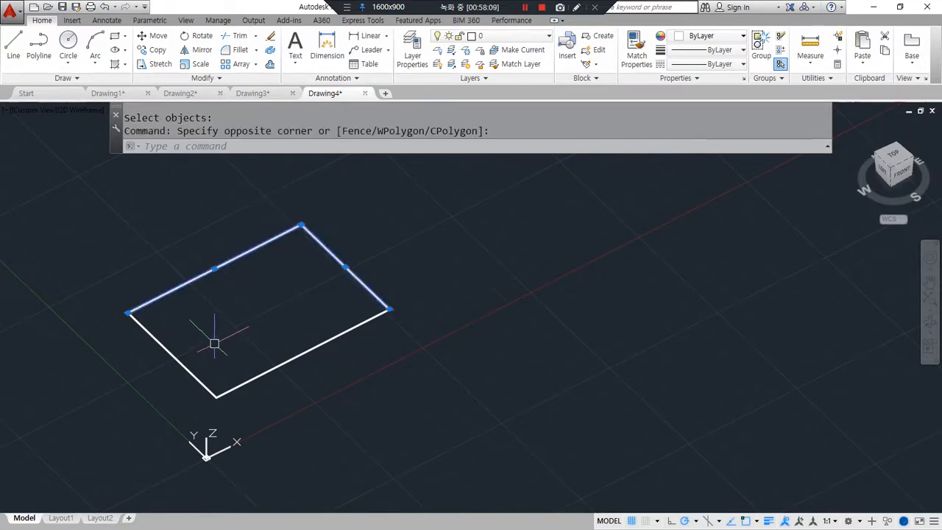
{"action": "key", "text": "Escape"}
{"action": "type", "text": "j"}
{"action": "key", "text": "Return"}
{"action": "left_click", "coordinate": [320, 189]}
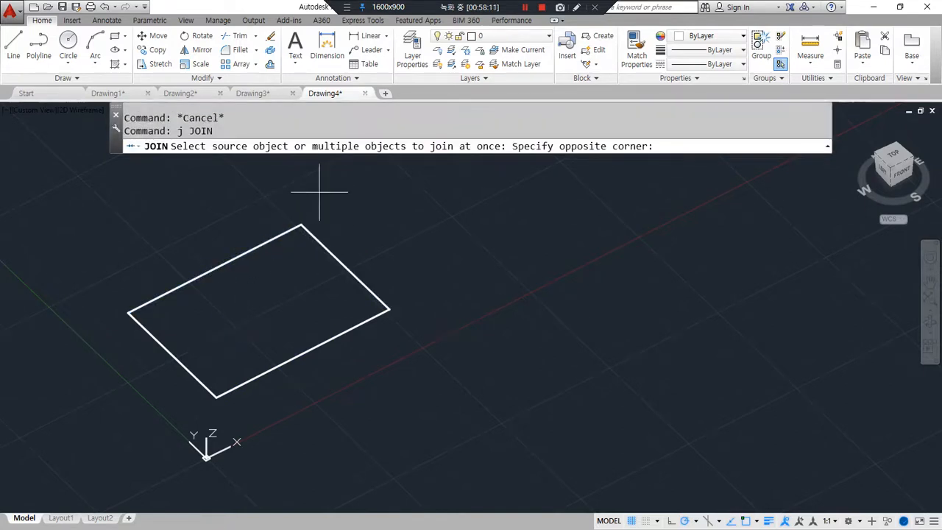
{"action": "left_click", "coordinate": [231, 287]}
{"action": "key", "text": "Return"}
Step: Offset the joined polyline inward by 100 twice, the second time from the first offset
{"action": "type", "text": "o"}
{"action": "key", "text": "Return"}
{"action": "type", "text": "100"}
{"action": "key", "text": "Return"}
{"action": "left_click", "coordinate": [338, 263]}
{"action": "left_click", "coordinate": [295, 290]}
{"action": "left_click", "coordinate": [317, 304]}
{"action": "left_click", "coordinate": [283, 365]}
{"action": "key", "text": "Return"}
Step: Fillet the innermost offset polyline with the near edges of the rectangle to form the L-shaped outline's inner corner
{"action": "type", "text": "f"}
{"action": "key", "text": "Return"}
{"action": "left_click", "coordinate": [314, 346]}
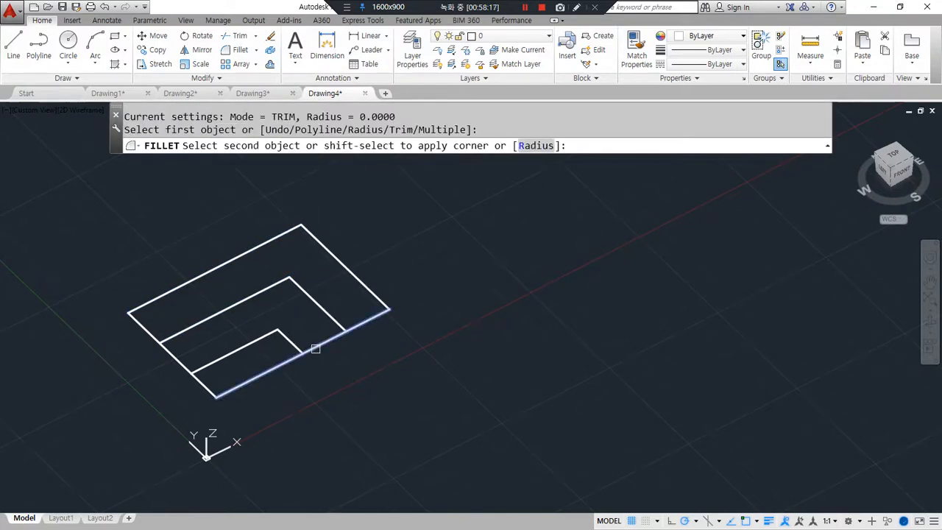
{"action": "left_click", "coordinate": [223, 354]}
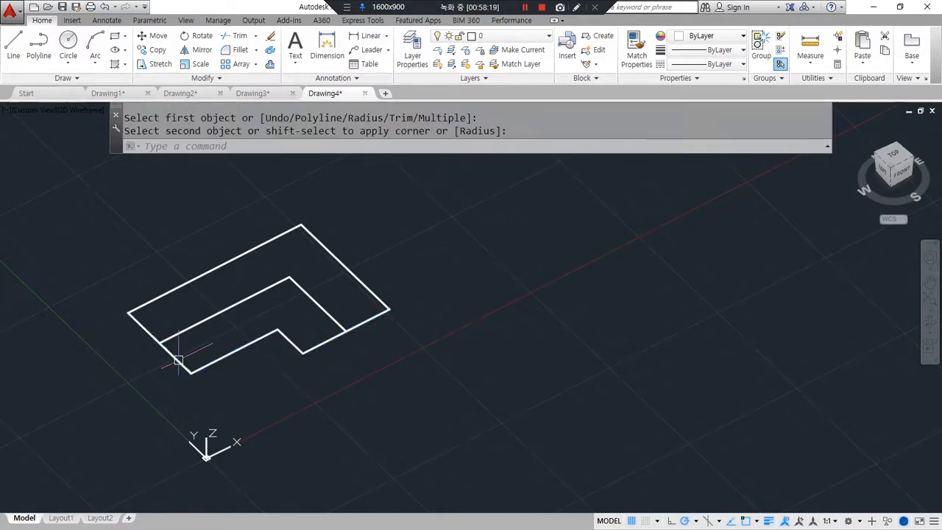
Step: Copy the middle offset polyline along the X direction into the empty space beside the L-shaped outline
{"action": "left_click", "coordinate": [306, 299]}
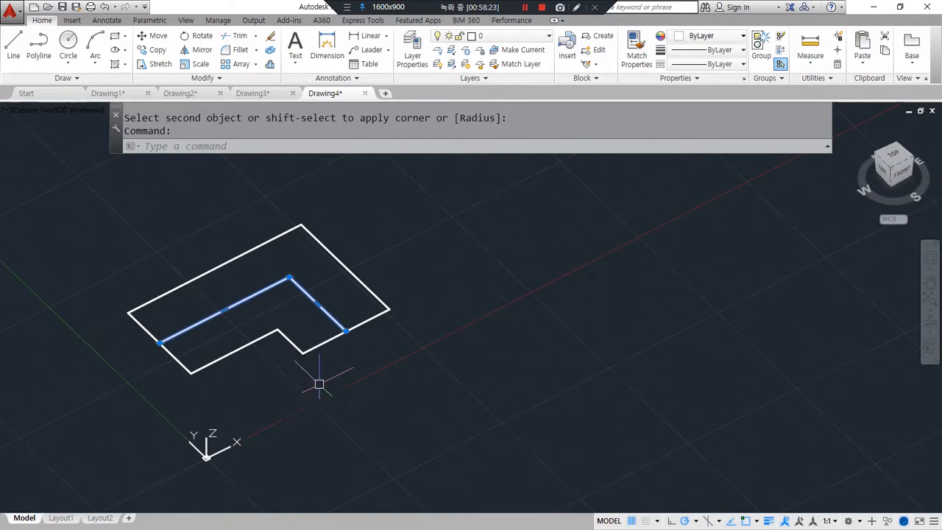
{"action": "key", "text": "Escape"}
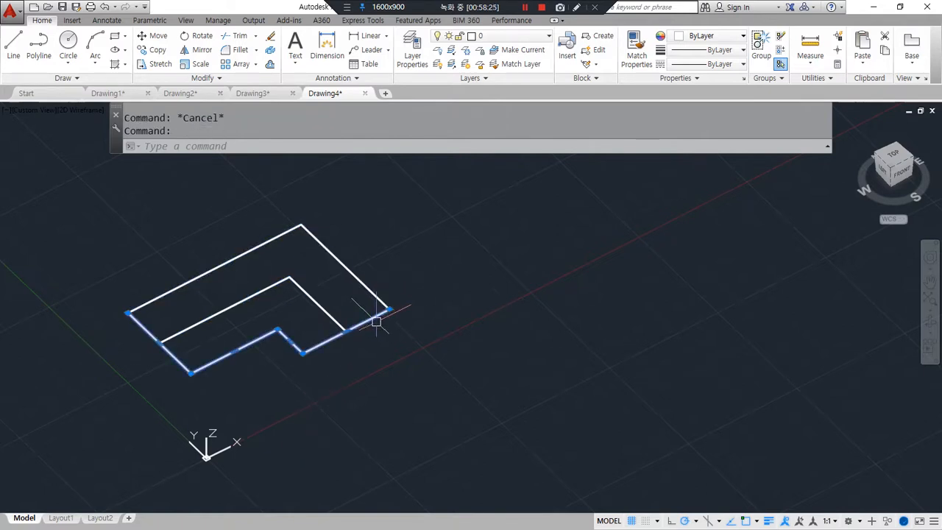
{"action": "left_click", "coordinate": [256, 301]}
{"action": "mouse_move", "coordinate": [179, 335]}
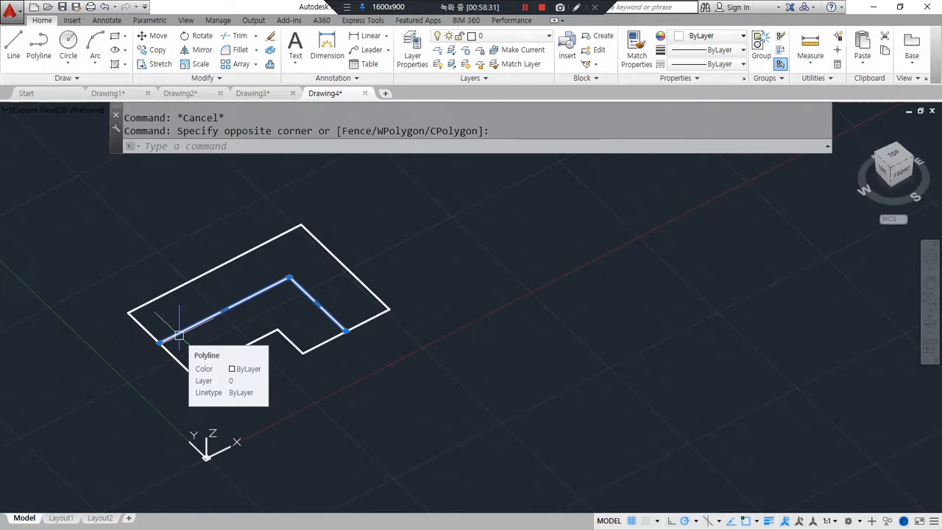
{"action": "scroll", "coordinate": [295, 235], "scroll_direction": "up", "scroll_amount": 4}
{"action": "scroll", "coordinate": [285, 275], "scroll_direction": "down", "scroll_amount": 2}
{"action": "middle_click_drag", "start_coordinate": [270, 287], "coordinate": [302, 307]}
{"action": "type", "text": "cp"}
{"action": "key", "text": "Return"}
{"action": "left_click", "coordinate": [404, 424]}
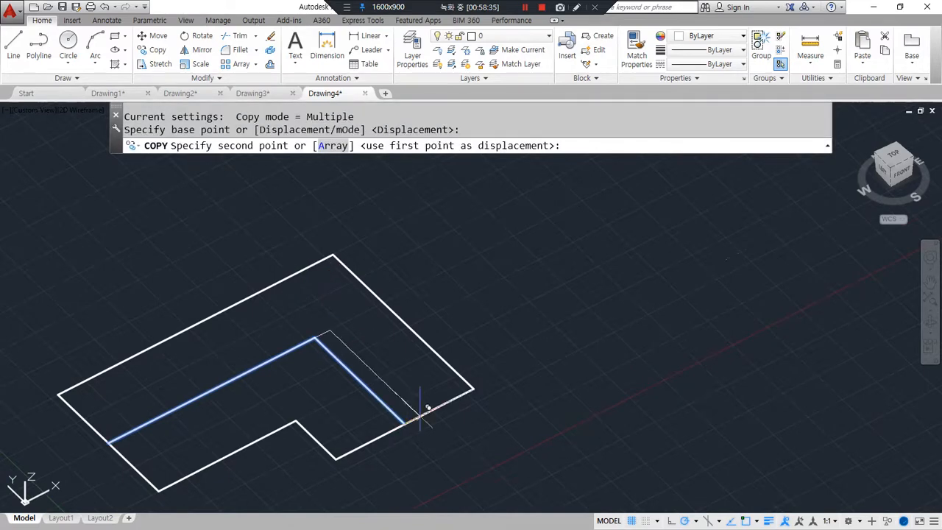
{"action": "left_click", "coordinate": [743, 250]}
{"action": "key", "text": "Escape"}
{"action": "middle_click_drag", "start_coordinate": [364, 382], "coordinate": [376, 388]}
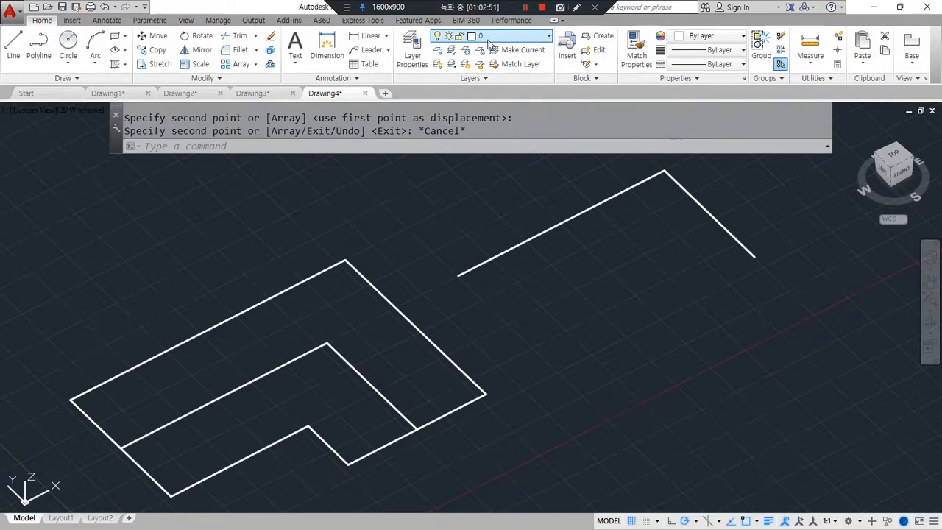
{"action": "key", "text": "ctrl+alt+d"}
{"action": "mouse_move", "coordinate": [364, 475]}
{"action": "left_mouse_down"}
{"action": "mouse_move", "coordinate": [357, 477]}
{"action": "mouse_move", "coordinate": [457, 373]}
{"action": "mouse_move", "coordinate": [425, 479]}
{"action": "mouse_move", "coordinate": [371, 474]}
{"action": "mouse_move", "coordinate": [405, 432]}
{"action": "mouse_move", "coordinate": [513, 372]}
{"action": "left_mouse_up"}
{"action": "key", "text": "Escape"}
{"action": "key", "text": "ctrl+z"}
Step: Set the UCS origin where the middle path meets the outline's near end edge, with X along that edge and Y pointing vertically up
{"action": "middle_click_drag", "start_coordinate": [365, 458], "coordinate": [375, 393]}
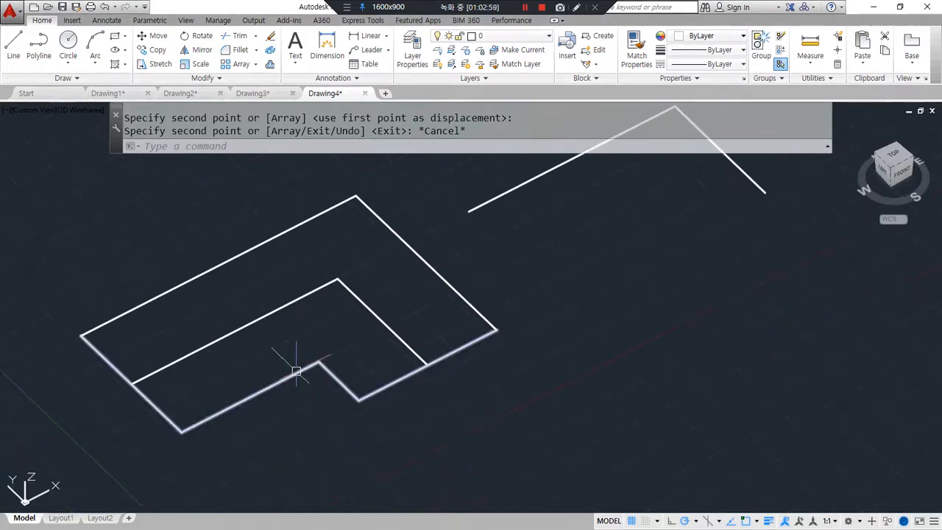
{"action": "type", "text": "UCS"}
{"action": "key", "text": "Return"}
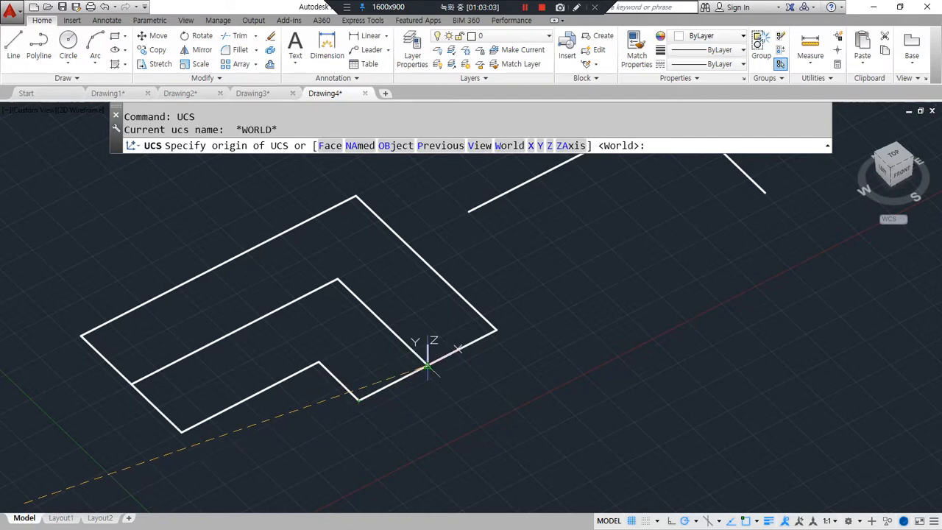
{"action": "left_click", "coordinate": [427, 366]}
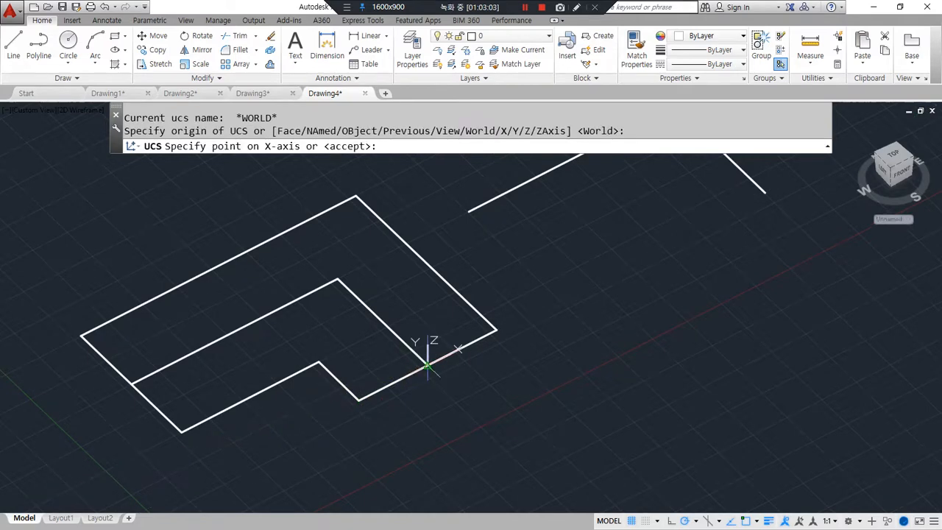
{"action": "left_click", "coordinate": [496, 331]}
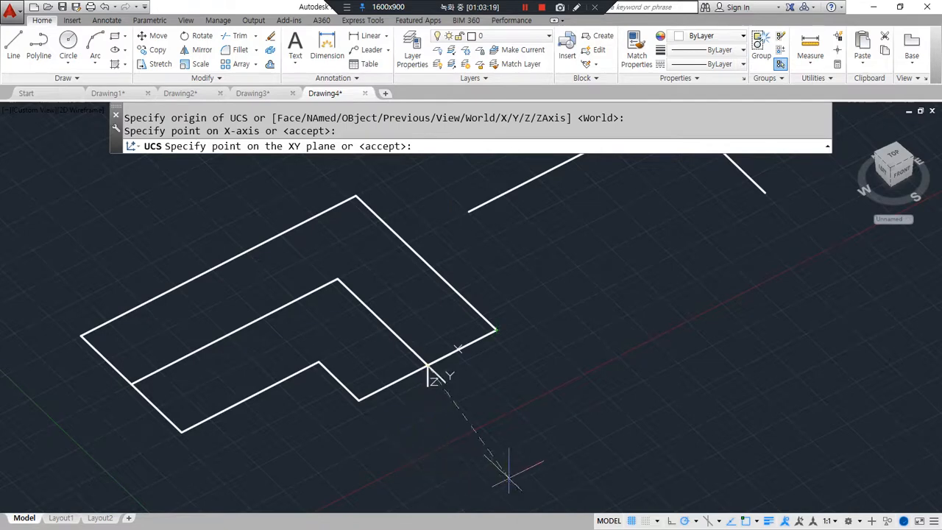
{"action": "left_click", "coordinate": [427, 217]}
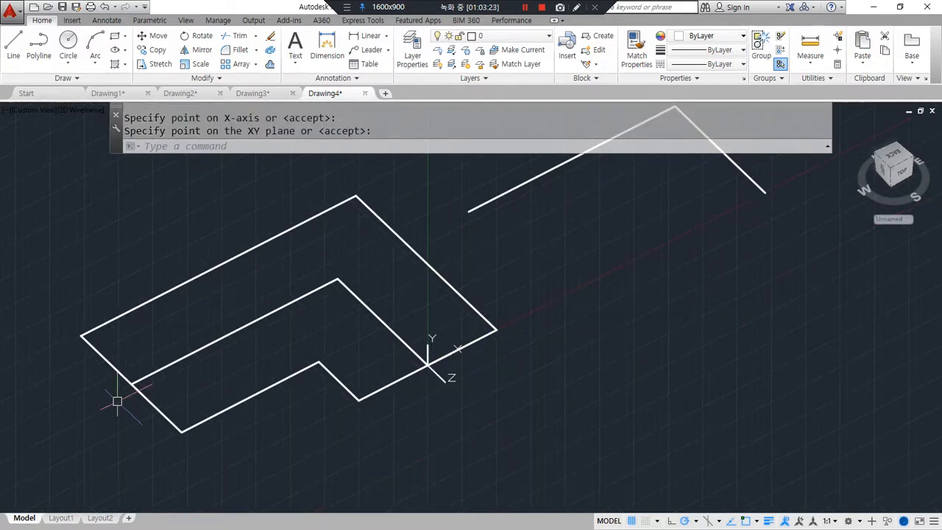
{"action": "key", "text": "Escape"}
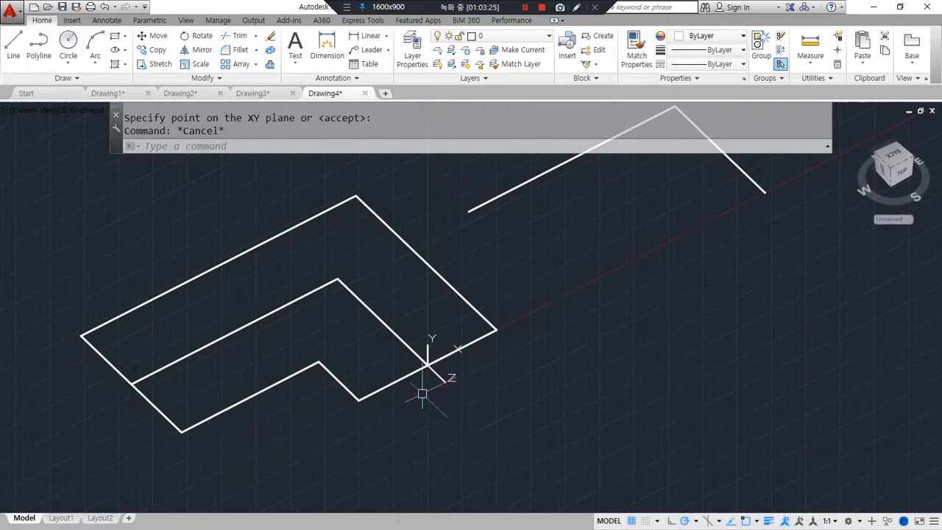
Step: Draw a vertical circle of radius 100 centred on the new UCS origin
{"action": "type", "text": "c"}
{"action": "key", "text": "Return"}
{"action": "left_click", "coordinate": [427, 364]}
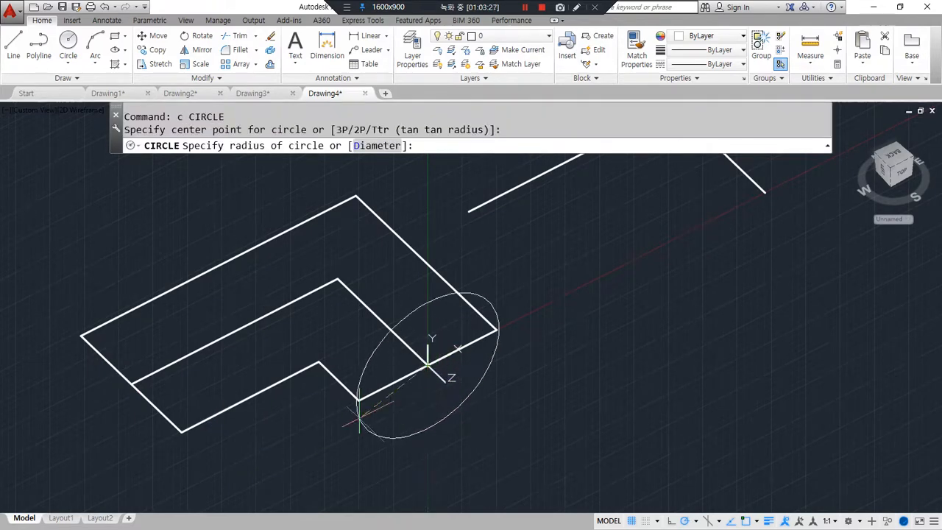
{"action": "key", "text": "Return"}
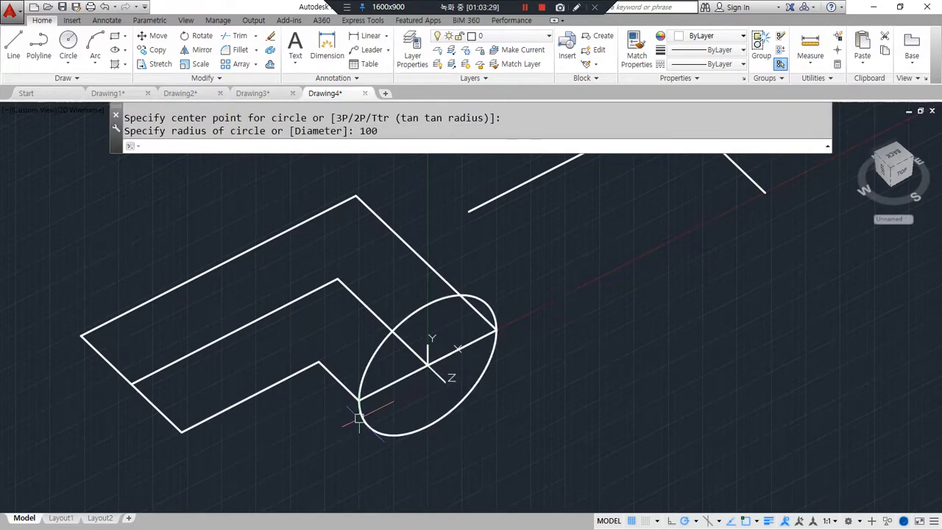
Step: Try to trim off the circle's lower half using the L-shaped outline's end edge as the cutting edge
{"action": "type", "text": "tr"}
{"action": "key", "text": "Return"}
{"action": "left_click", "coordinate": [399, 381]}
{"action": "key", "text": "Return"}
{"action": "left_click", "coordinate": [410, 430]}
{"action": "key", "text": "Return"}
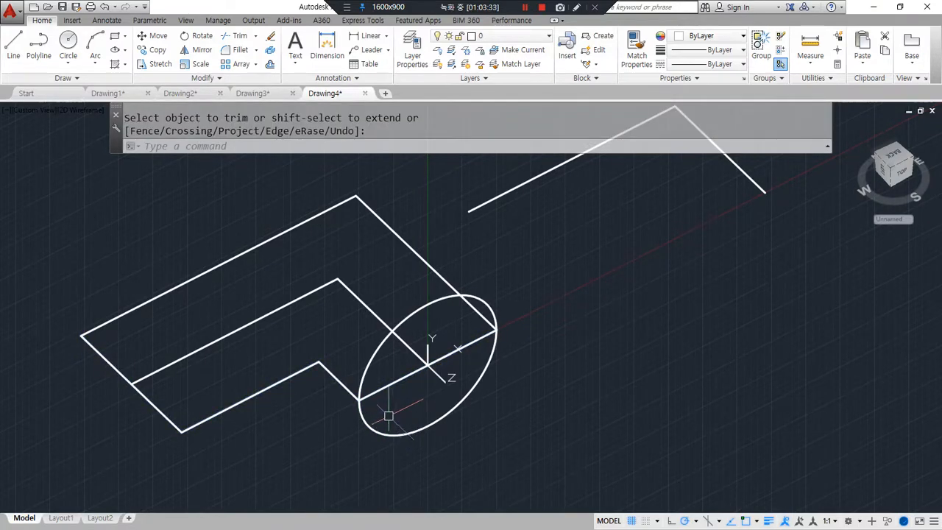
Step: Draw a horizontal construction line through the circle's centre
{"action": "type", "text": "xl"}
{"action": "key", "text": "Return"}
{"action": "type", "text": "h"}
{"action": "key", "text": "Return"}
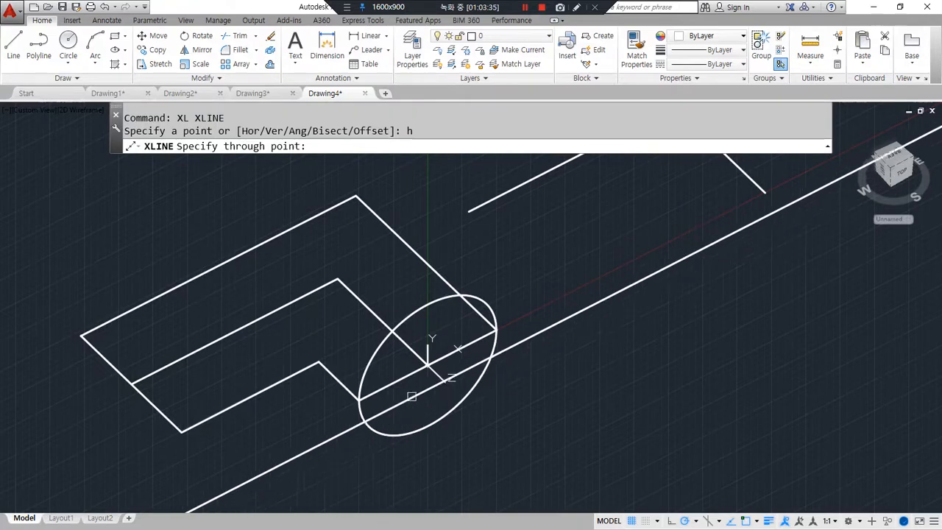
{"action": "left_click", "coordinate": [428, 364]}
{"action": "key", "text": "Return"}
Step: Trim away the lower half of the circle using the construction line as the cutting edge
{"action": "type", "text": "tr"}
{"action": "key", "text": "Return"}
{"action": "left_click", "coordinate": [533, 307]}
{"action": "key", "text": "Return"}
{"action": "left_click", "coordinate": [471, 388]}
{"action": "key", "text": "Return"}
Step: Fillet both ends of the arc with the construction line to form a closed half-circle profile
{"action": "type", "text": "f"}
{"action": "key", "text": "Return"}
{"action": "left_click", "coordinate": [477, 344]}
{"action": "left_click", "coordinate": [490, 317]}
{"action": "key", "text": "Return"}
{"action": "left_click", "coordinate": [391, 380]}
{"action": "left_click", "coordinate": [374, 388]}
{"action": "left_click", "coordinate": [384, 380]}
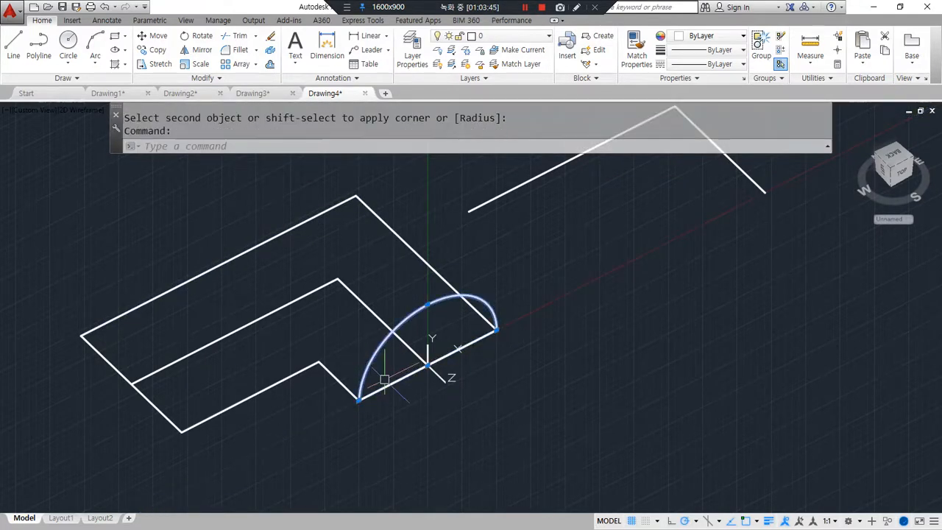
{"action": "key", "text": "Escape"}
{"action": "key", "text": "Escape"}
Step: Convert the base line to a polyline and join it with the arc into one closed profile
{"action": "type", "text": "p"}
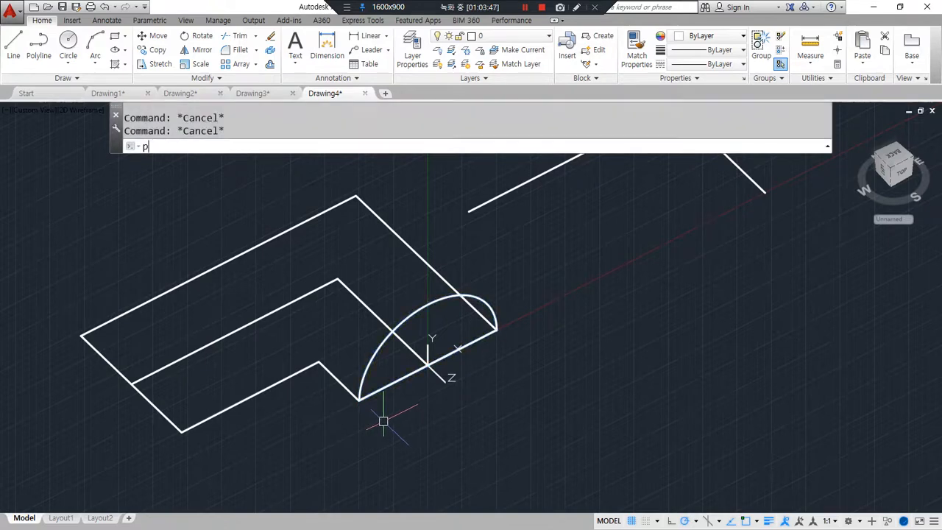
{"action": "key", "text": "Return"}
{"action": "key", "text": "Escape"}
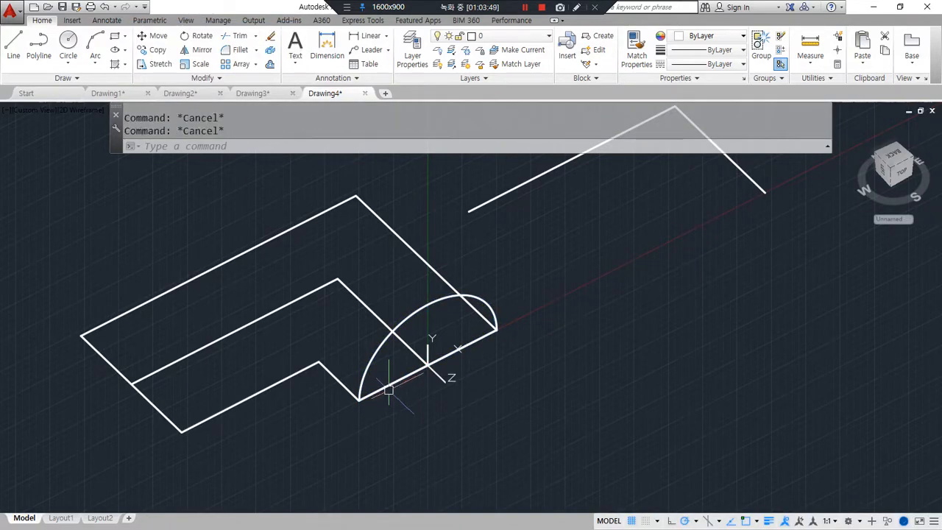
{"action": "type", "text": "pe"}
{"action": "key", "text": "Return"}
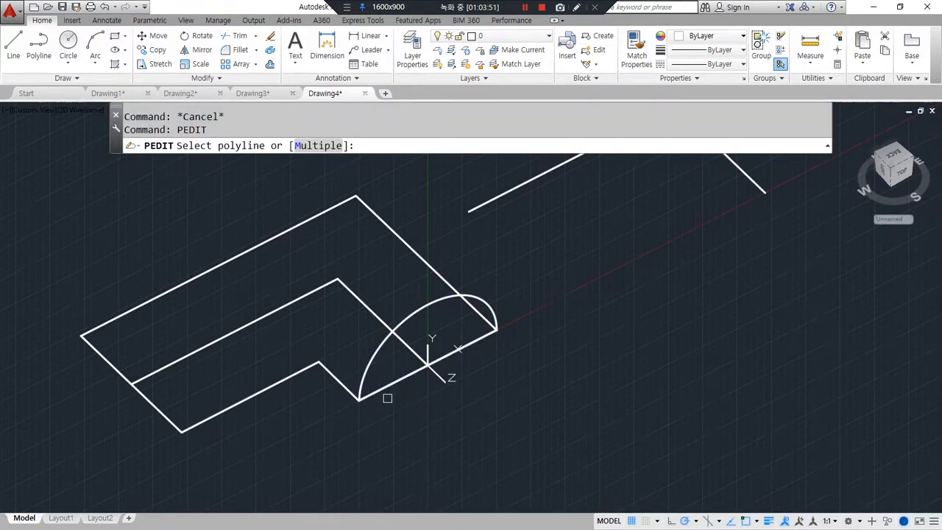
{"action": "left_click", "coordinate": [386, 396]}
{"action": "key", "text": "Return"}
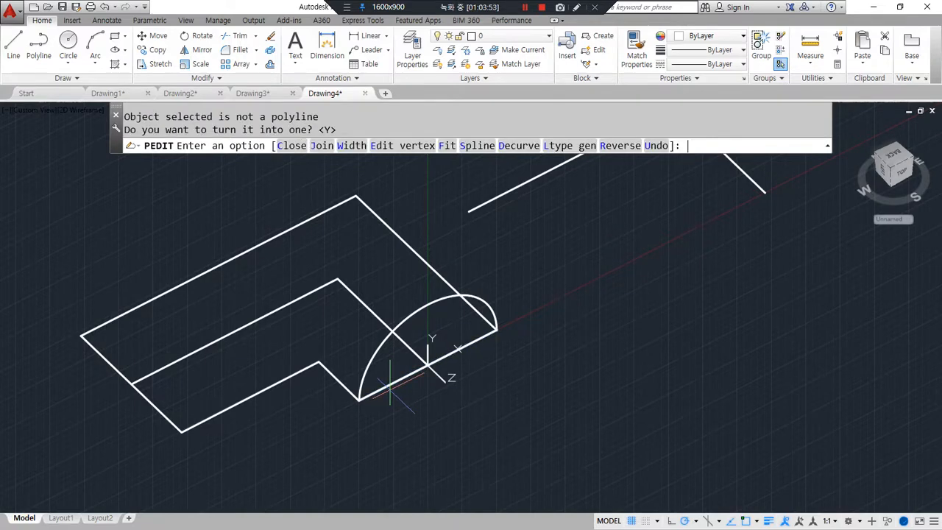
{"action": "type", "text": "j"}
{"action": "key", "text": "Return"}
{"action": "left_click", "coordinate": [378, 371]}
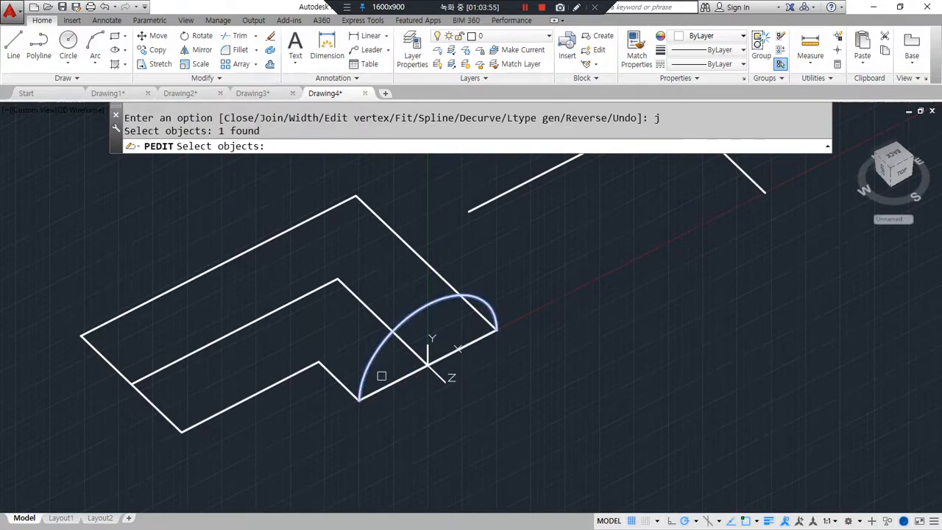
{"action": "key", "text": "Return"}
{"action": "key", "text": "Return"}
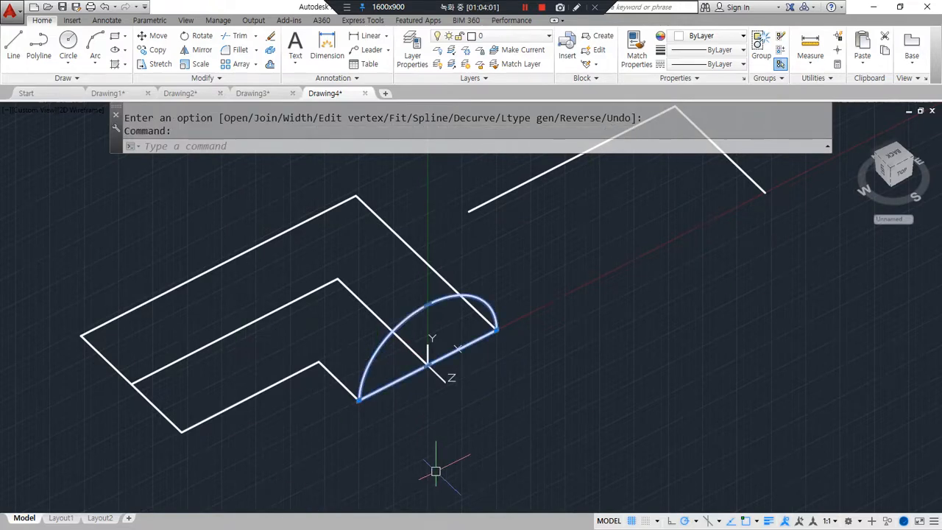
{"action": "key", "text": "Escape"}
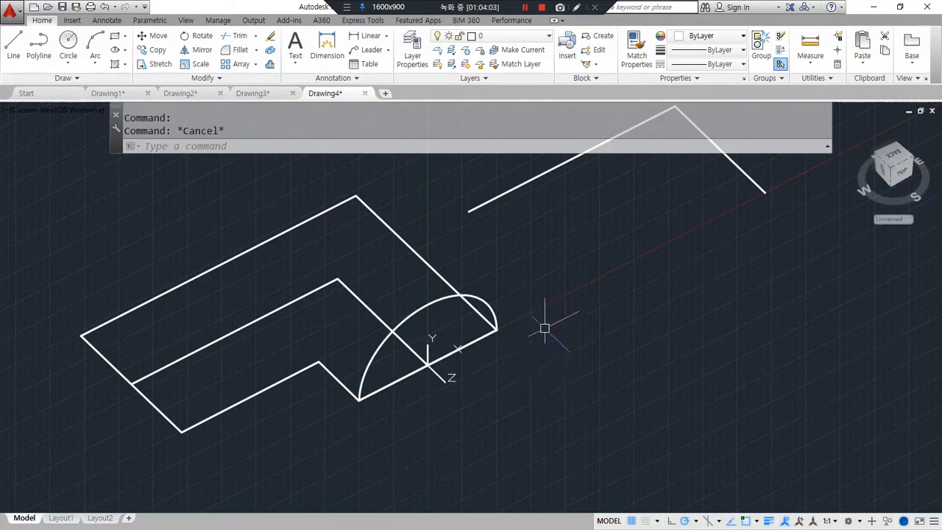
Step: Try extruding the half-circle profile along the middle polyline path and undo the extrusion
{"action": "type", "text": "ext"}
{"action": "key", "text": "Return"}
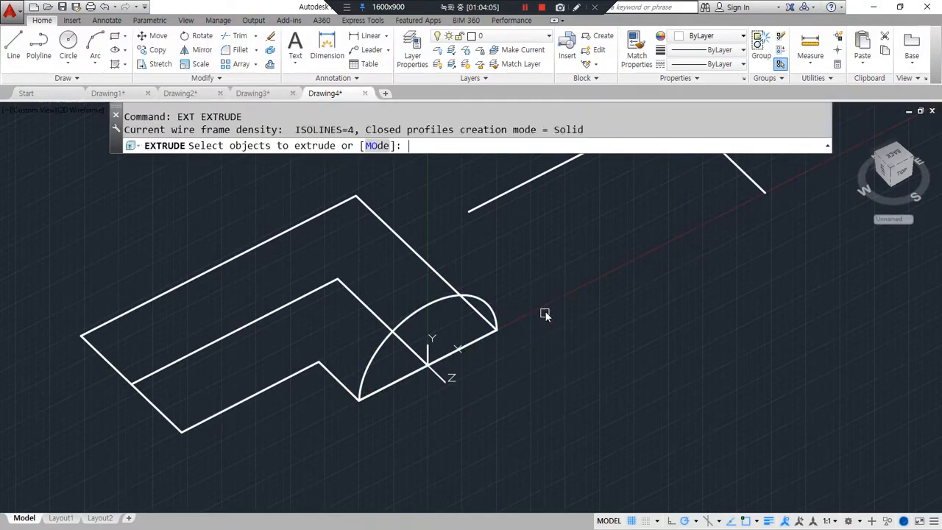
{"action": "left_click", "coordinate": [439, 300]}
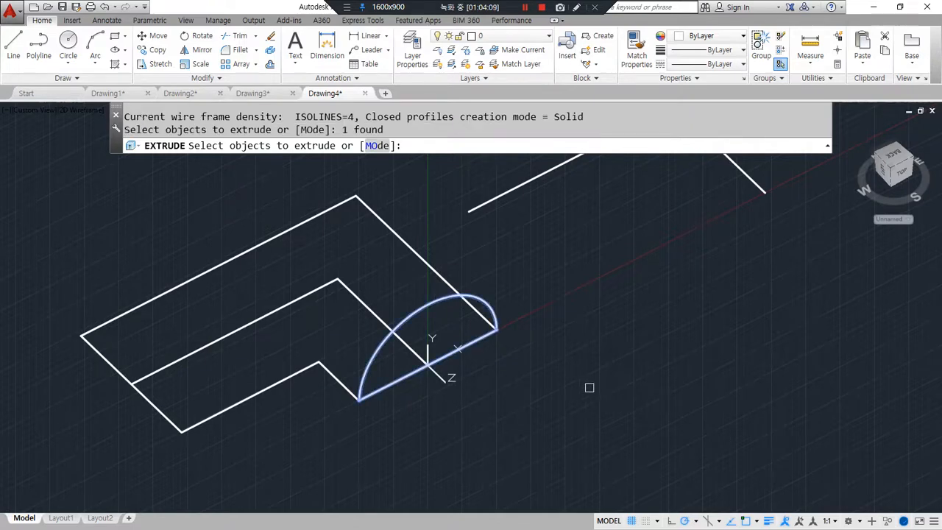
{"action": "key", "text": "Return"}
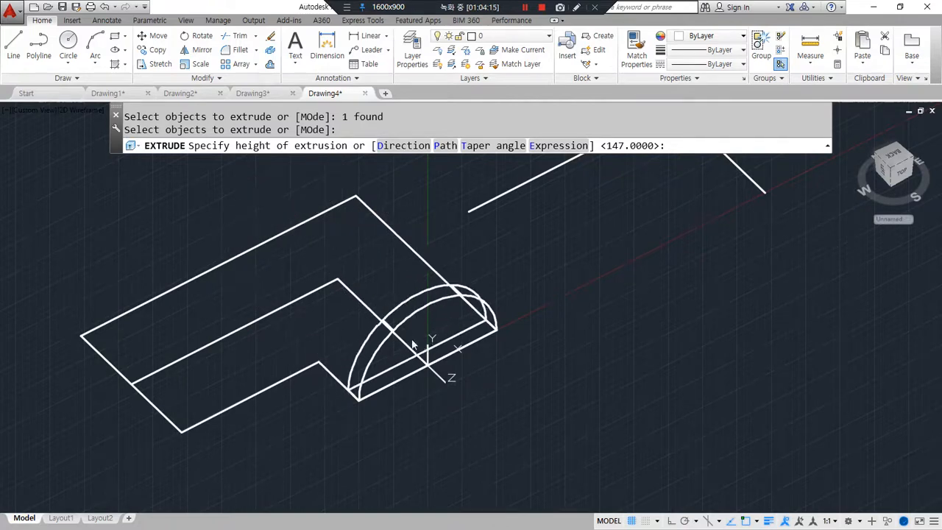
{"action": "mouse_move", "coordinate": [412, 349]}
{"action": "left_mouse_down"}
{"action": "mouse_move", "coordinate": [337, 275]}
{"action": "mouse_move", "coordinate": [179, 343]}
{"action": "mouse_move", "coordinate": [147, 347]}
{"action": "mouse_move", "coordinate": [163, 357]}
{"action": "left_mouse_up"}
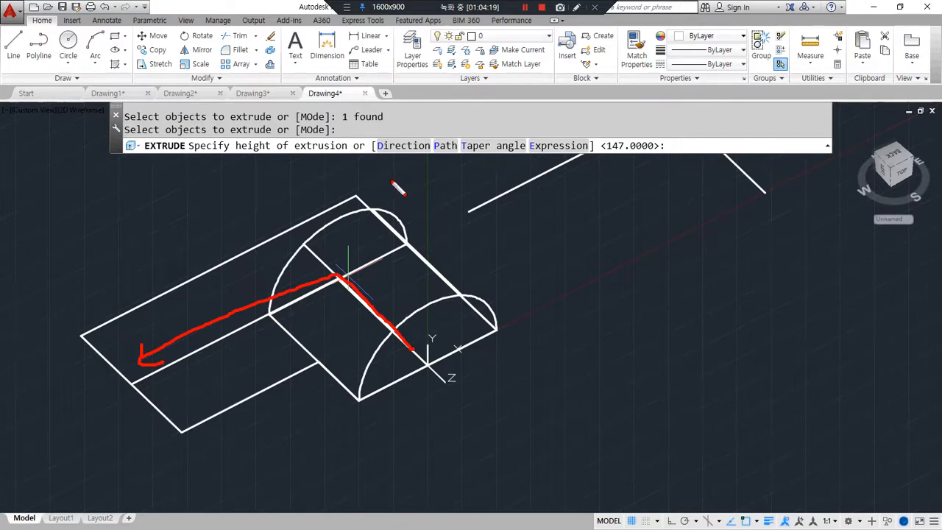
{"action": "mouse_move", "coordinate": [458, 163]}
{"action": "left_mouse_down"}
{"action": "mouse_move", "coordinate": [431, 147]}
{"action": "mouse_move", "coordinate": [471, 152]}
{"action": "mouse_move", "coordinate": [457, 165]}
{"action": "left_mouse_up"}
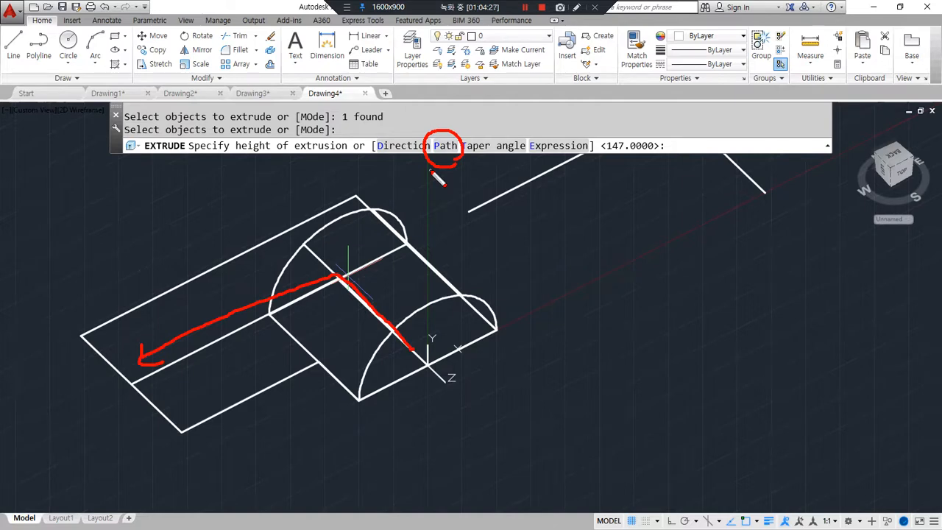
{"action": "key", "text": "Escape"}
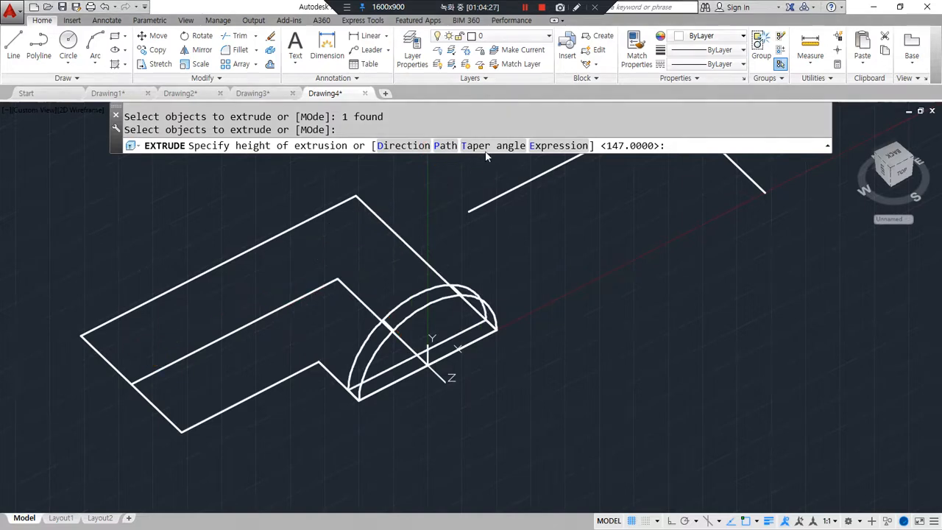
{"action": "left_click", "coordinate": [445, 146]}
{"action": "left_click", "coordinate": [379, 315]}
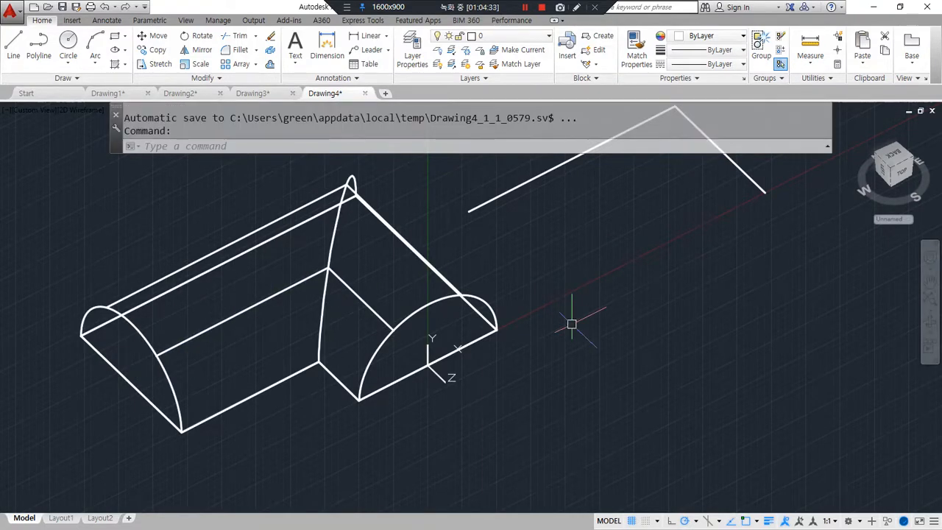
{"action": "key", "text": "ctrl+z"}
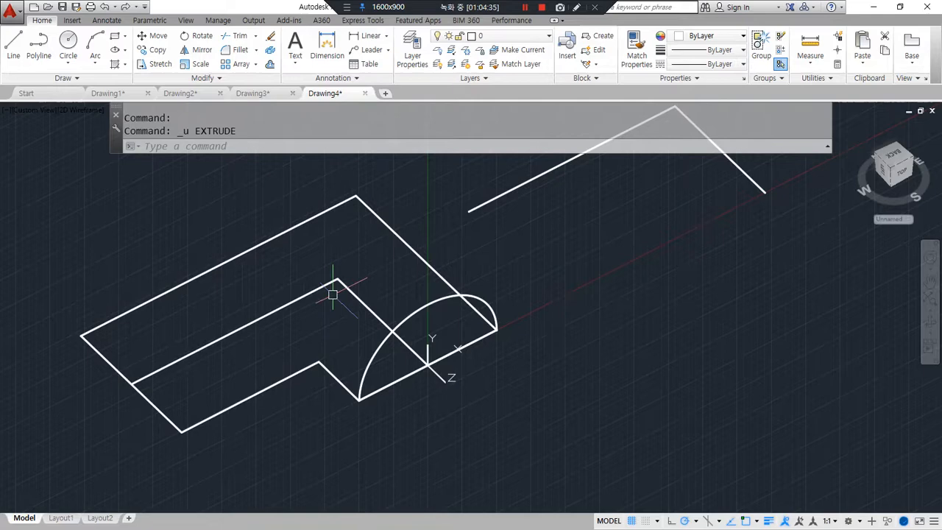
{"action": "left_click", "coordinate": [355, 293]}
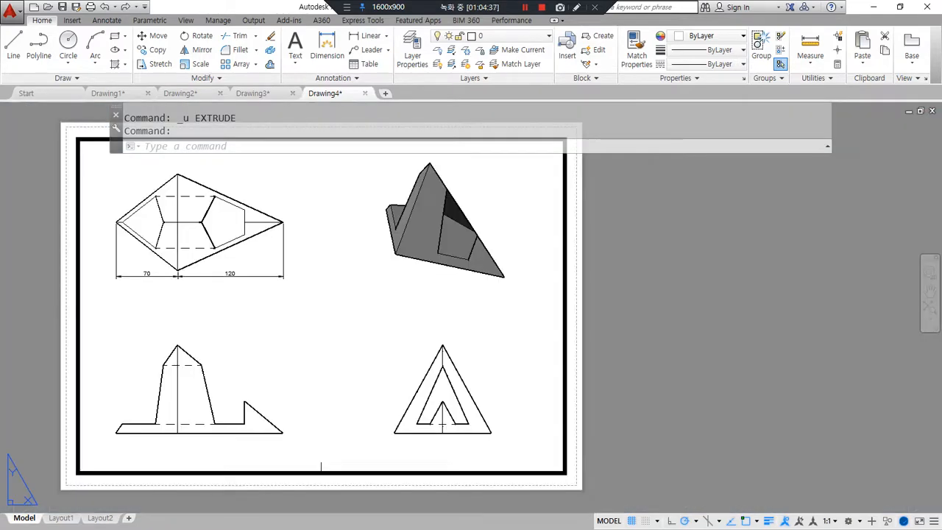
{"action": "left_click", "coordinate": [321, 93]}
{"action": "mouse_move", "coordinate": [417, 368]}
{"action": "left_mouse_down"}
{"action": "mouse_move", "coordinate": [335, 302]}
{"action": "mouse_move", "coordinate": [147, 394]}
{"action": "mouse_move", "coordinate": [234, 280]}
{"action": "mouse_move", "coordinate": [456, 377]}
{"action": "mouse_move", "coordinate": [425, 401]}
{"action": "left_mouse_up"}
{"action": "left_click", "coordinate": [335, 379]}
{"action": "key", "text": "Escape"}
Step: Extrude the half-circle profile as a solid using the Path option, following the middle polyline of the L-shaped base
{"action": "type", "text": "e"}
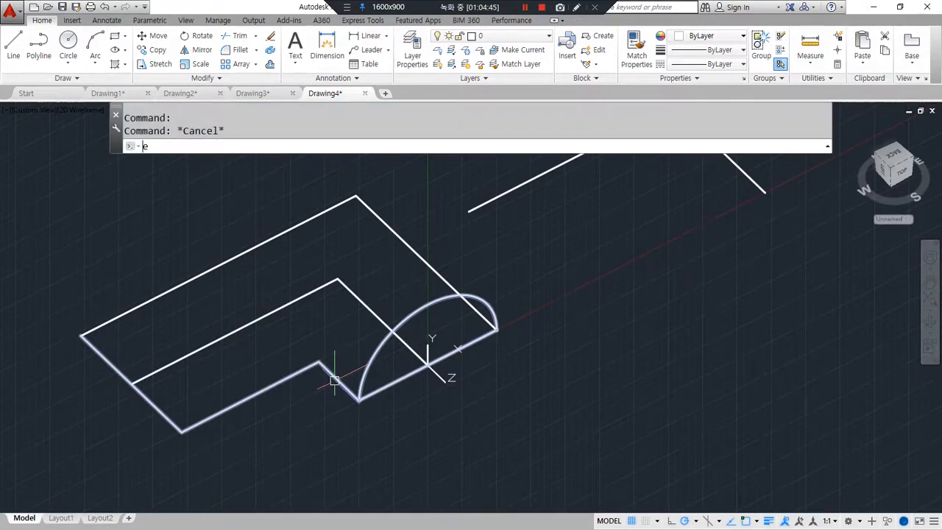
{"action": "type", "text": "xt"}
{"action": "key", "text": "Return"}
{"action": "left_click", "coordinate": [409, 316]}
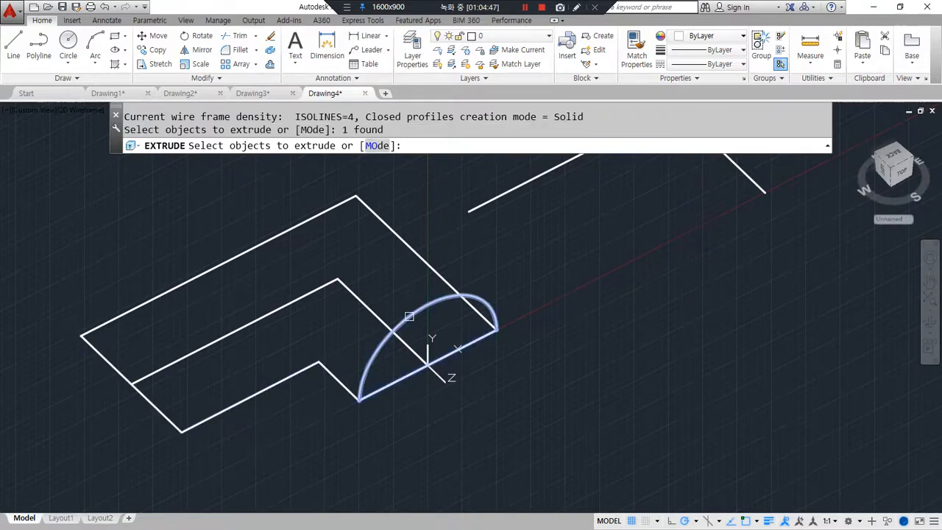
{"action": "key", "text": "Return"}
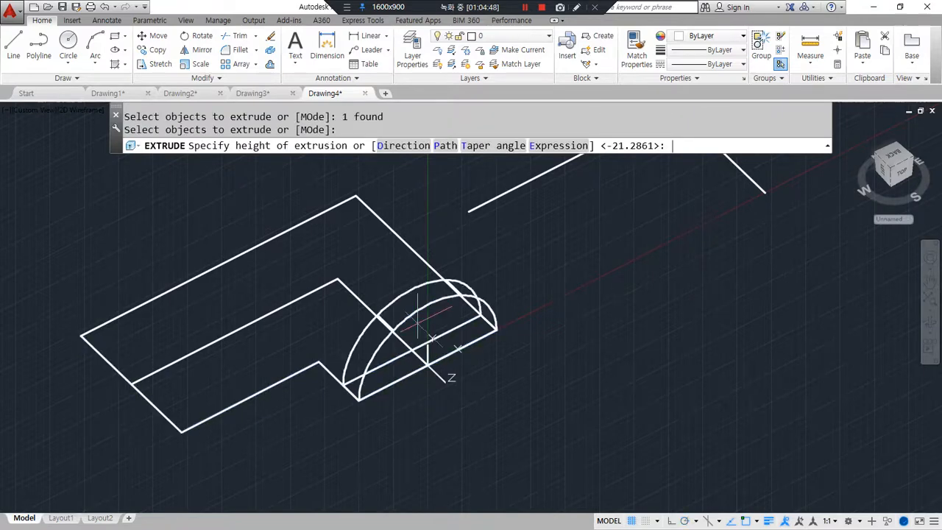
{"action": "left_click", "coordinate": [443, 146]}
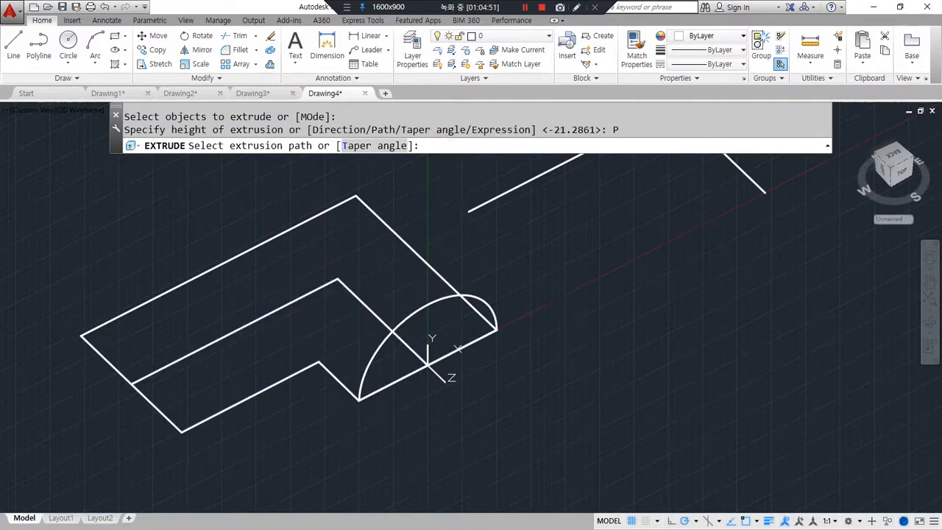
{"action": "left_click", "coordinate": [376, 325]}
Step: Show the model in the Conceptual visual style with the grid turned off and view the extruded solid from the front
{"action": "type", "text": "sha"}
{"action": "key", "text": "Return"}
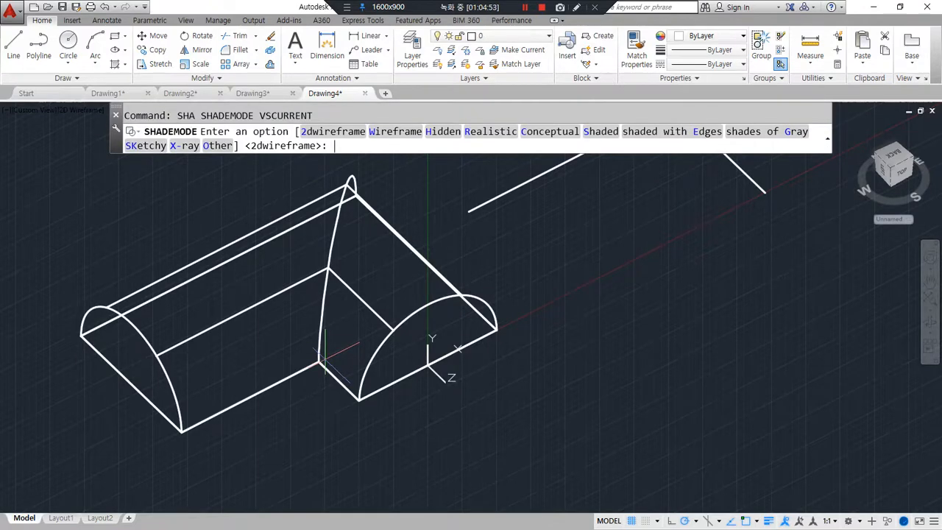
{"action": "type", "text": "c"}
{"action": "key", "text": "Return"}
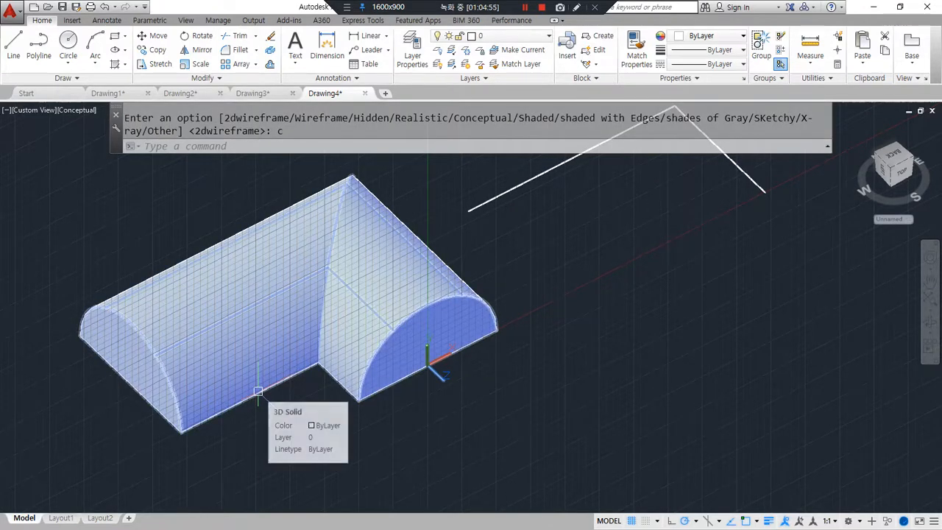
{"action": "key", "text": "F7"}
{"action": "mouse_move", "coordinate": [258, 392]}
{"action": "middle_mouse_down", "text": "shift"}
{"action": "mouse_move", "coordinate": [273, 410]}
{"action": "mouse_move", "coordinate": [217, 358]}
{"action": "mouse_move", "coordinate": [245, 395]}
{"action": "middle_mouse_up", "text": "shift"}
Step: Inspect the extruded half-round solid from an angle in the Shades of Gray visual style and return to 2D Wireframe
{"action": "type", "text": "sha"}
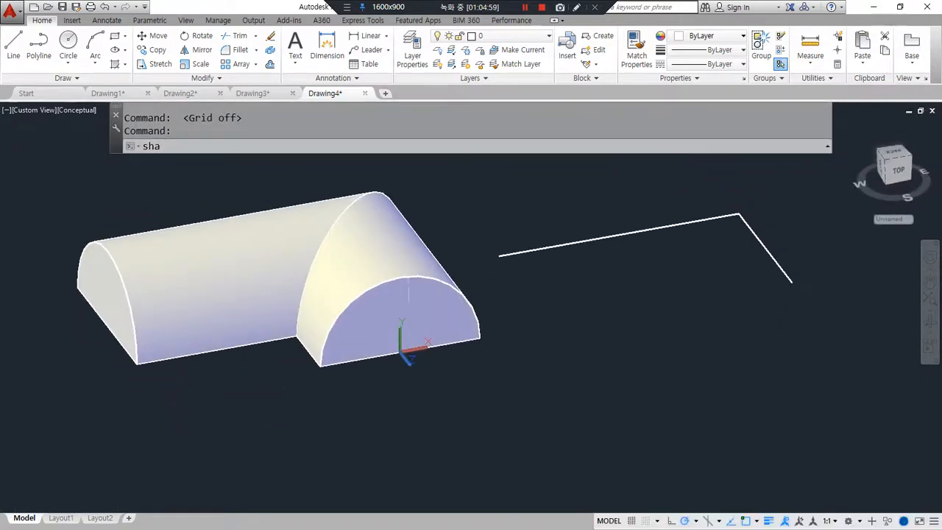
{"action": "key", "text": "Return"}
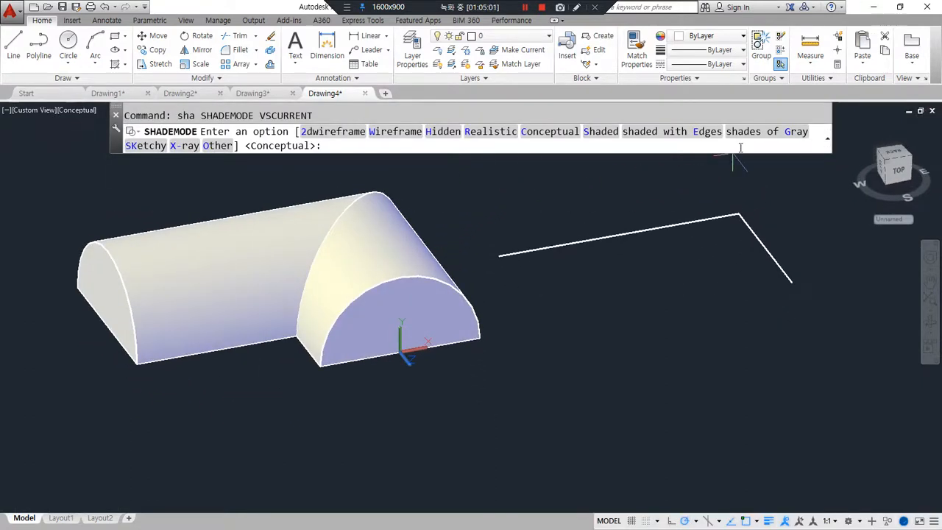
{"action": "type", "text": "g"}
{"action": "key", "text": "Return"}
{"action": "middle_click_drag", "start_coordinate": [368, 383], "coordinate": [273, 385], "text": "shift"}
{"action": "type", "text": "sha"}
{"action": "key", "text": "Return"}
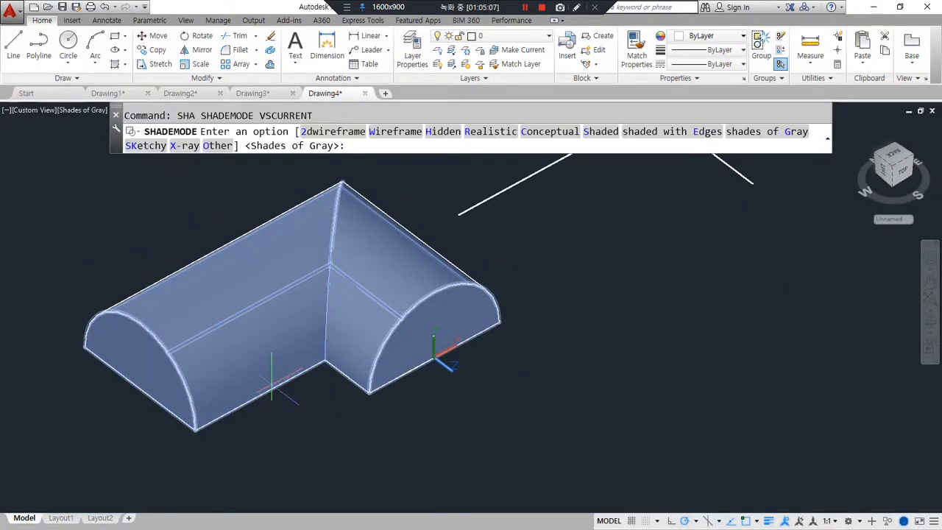
{"action": "type", "text": "2d"}
{"action": "key", "text": "Return"}
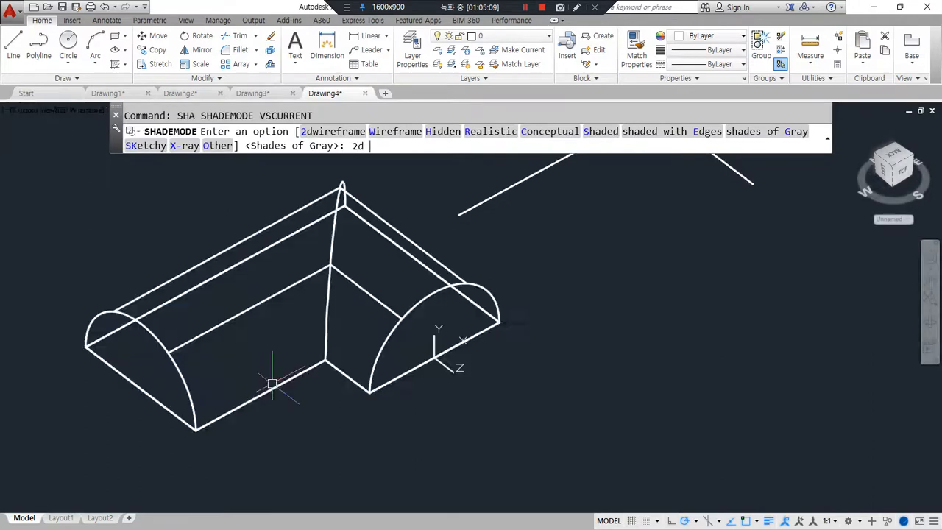
Step: Move the L-shaped path polyline by its near endpoint onto the crown of the solid's half-circle front face
{"action": "middle_click_drag", "start_coordinate": [618, 240], "coordinate": [604, 310]}
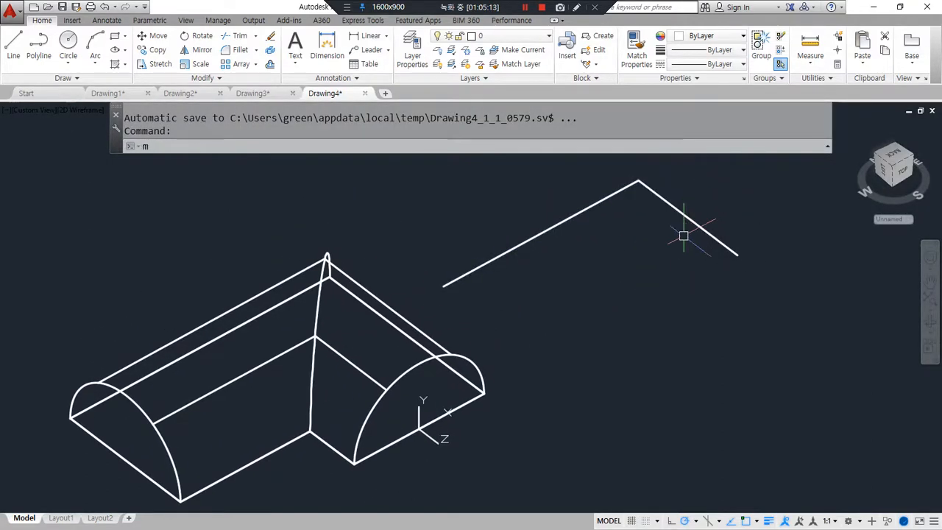
{"action": "type", "text": "m"}
{"action": "key", "text": "Return"}
{"action": "left_click", "coordinate": [715, 241]}
{"action": "key", "text": "Return"}
{"action": "left_click", "coordinate": [738, 254]}
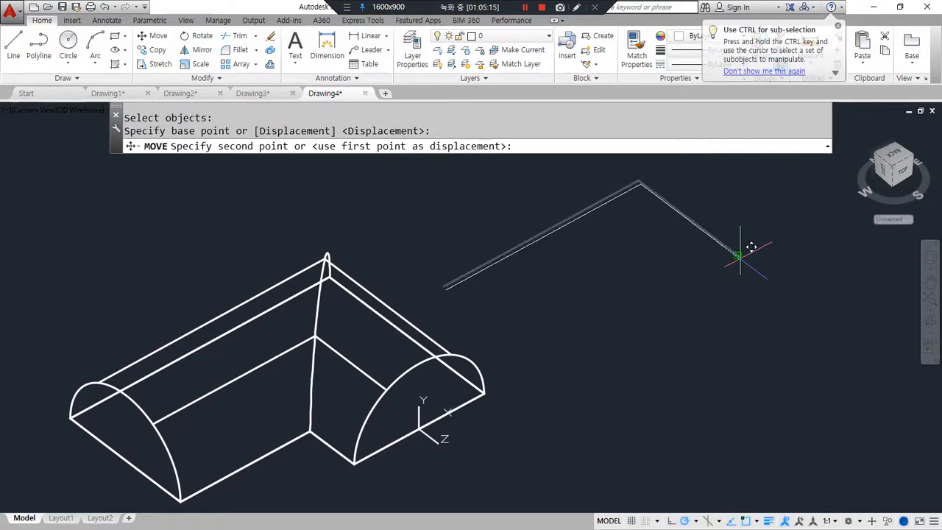
{"action": "middle_click_drag", "start_coordinate": [420, 374], "coordinate": [379, 335], "text": "shift"}
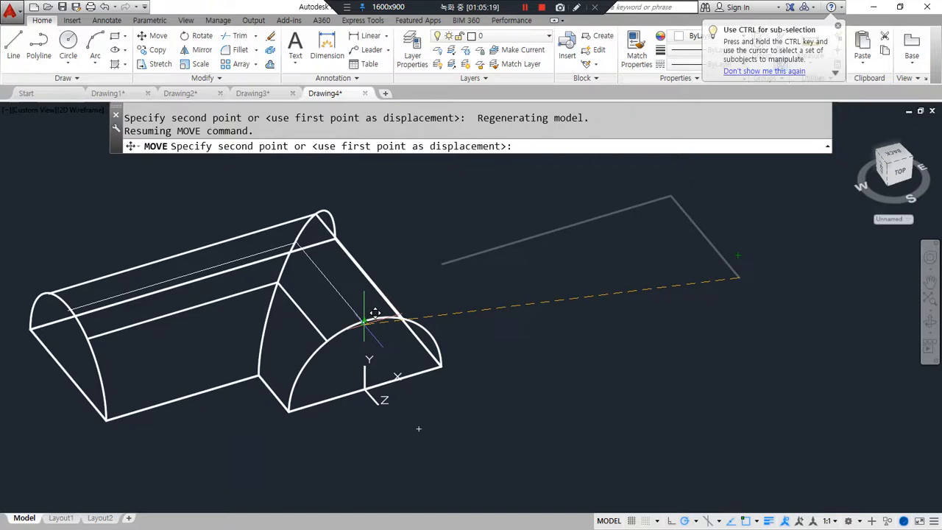
{"action": "left_click", "coordinate": [366, 319]}
Step: Switch to the browser's exercise drawing 2007. 3. 24 - 2 and examine the groove's width and floor height in the TOP and FRONT views
{"action": "mouse_move", "coordinate": [439, 350]}
{"action": "left_mouse_down"}
{"action": "mouse_move", "coordinate": [381, 317]}
{"action": "mouse_move", "coordinate": [290, 391]}
{"action": "mouse_move", "coordinate": [380, 334]}
{"action": "mouse_move", "coordinate": [346, 281]}
{"action": "mouse_move", "coordinate": [238, 259]}
{"action": "mouse_move", "coordinate": [109, 296]}
{"action": "left_mouse_up"}
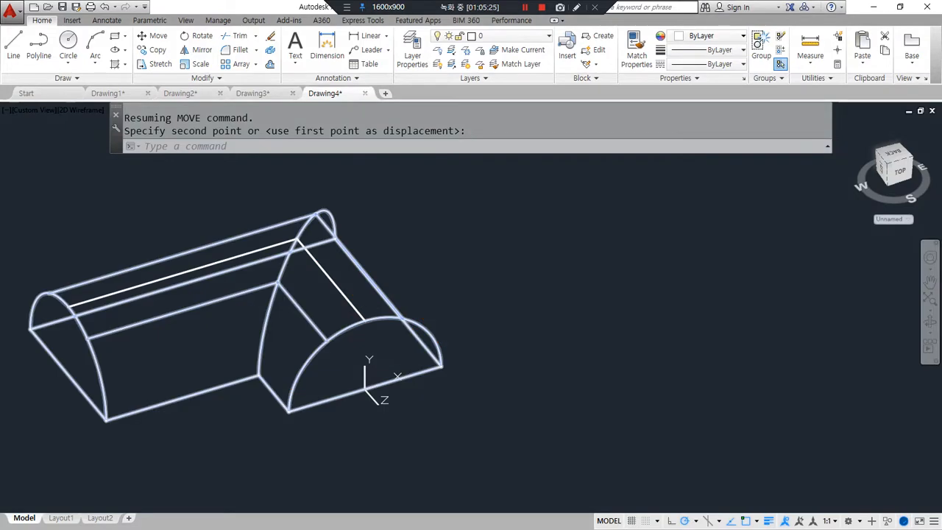
{"action": "left_click_drag", "start_coordinate": [0, 96], "coordinate": [402, 59]}
{"action": "key", "text": "ctrl+alt+d"}
{"action": "mouse_move", "coordinate": [479, 378]}
{"action": "left_mouse_down"}
{"action": "mouse_move", "coordinate": [478, 393]}
{"action": "mouse_move", "coordinate": [501, 394]}
{"action": "left_mouse_up"}
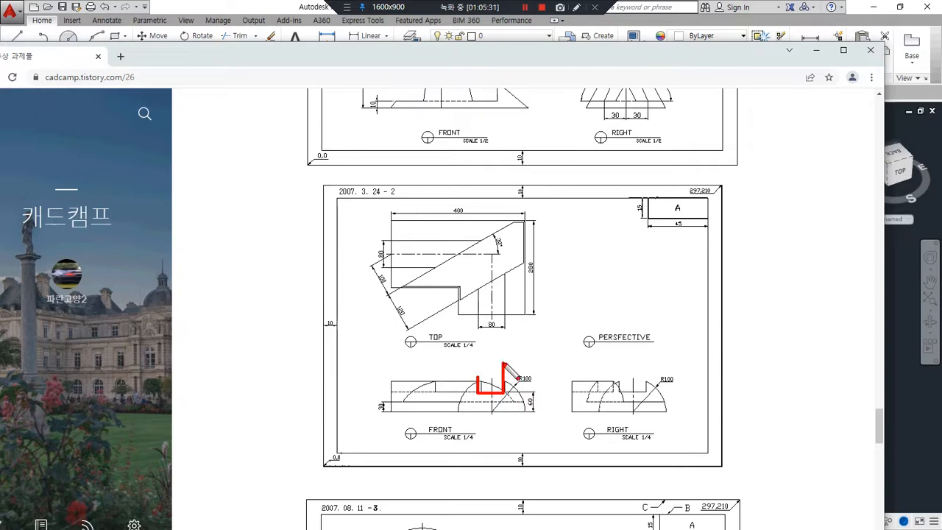
{"action": "left_click_drag", "start_coordinate": [499, 336], "coordinate": [472, 317]}
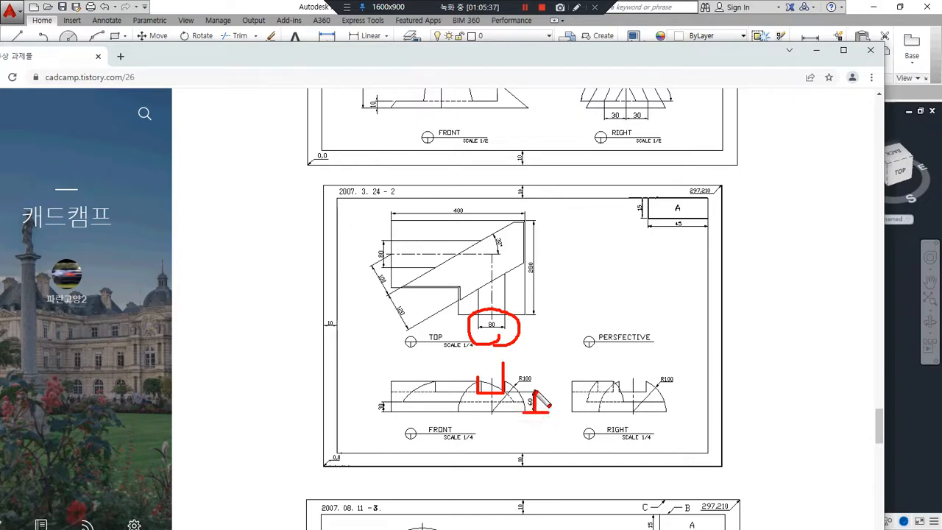
{"action": "key", "text": "Escape"}
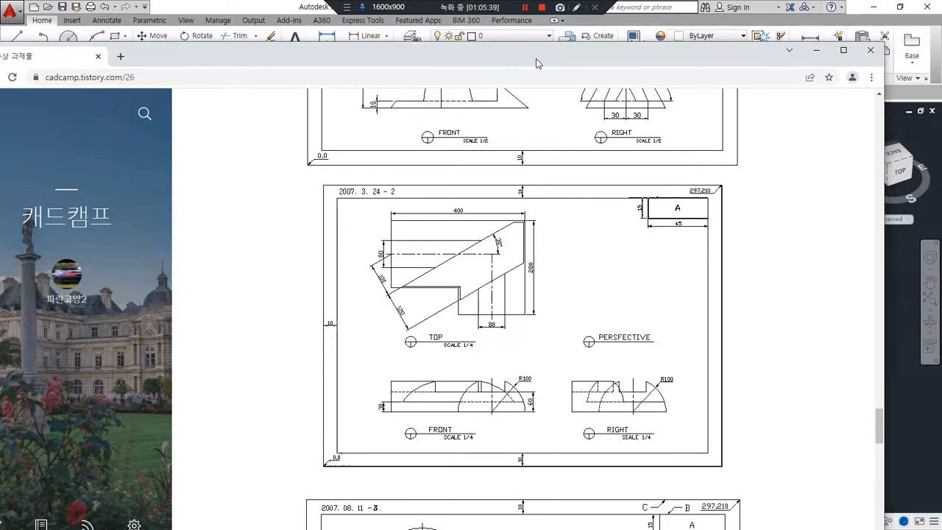
{"action": "left_click_drag", "start_coordinate": [527, 56], "coordinate": [0, 118]}
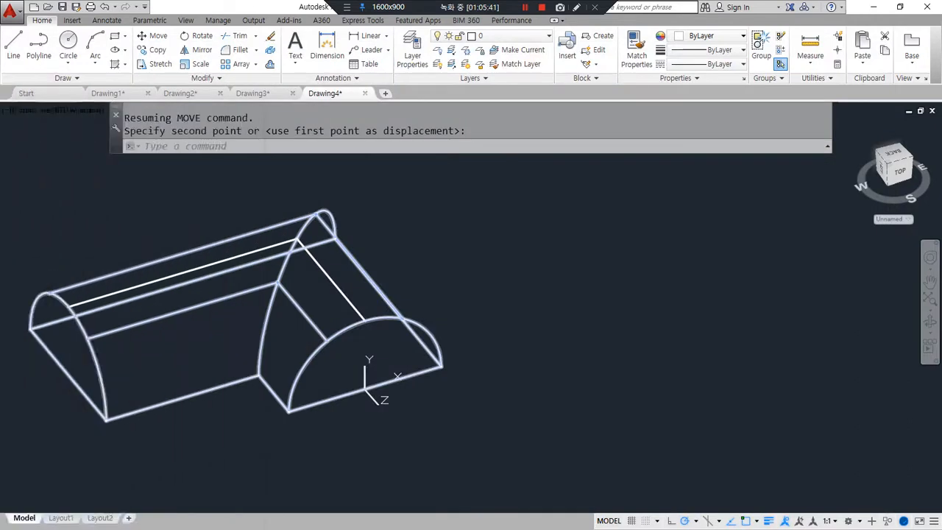
Step: Draw an 80 by 40 rectangle in the empty area beside the solid for the groove profile
{"action": "type", "text": "rec"}
{"action": "key", "text": "Return"}
{"action": "left_click", "coordinate": [511, 305]}
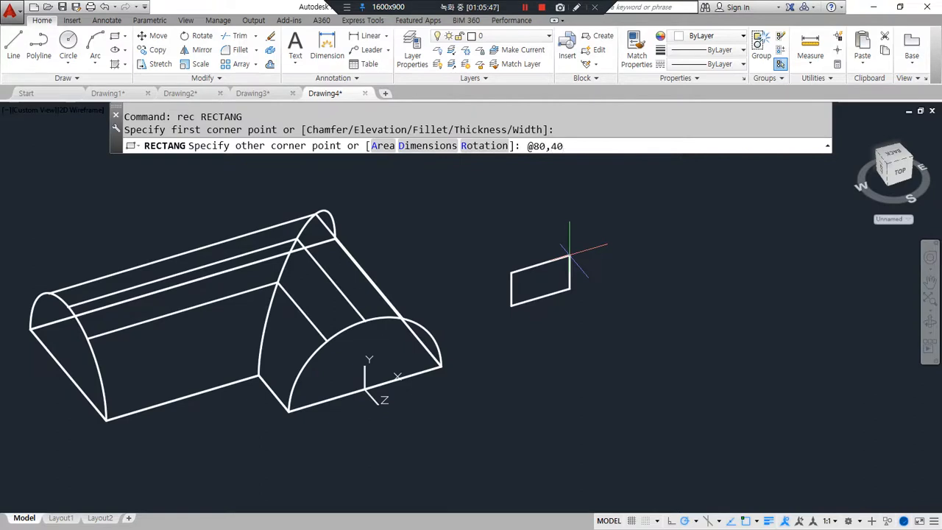
{"action": "type", "text": "@80,40"}
{"action": "key", "text": "Return"}
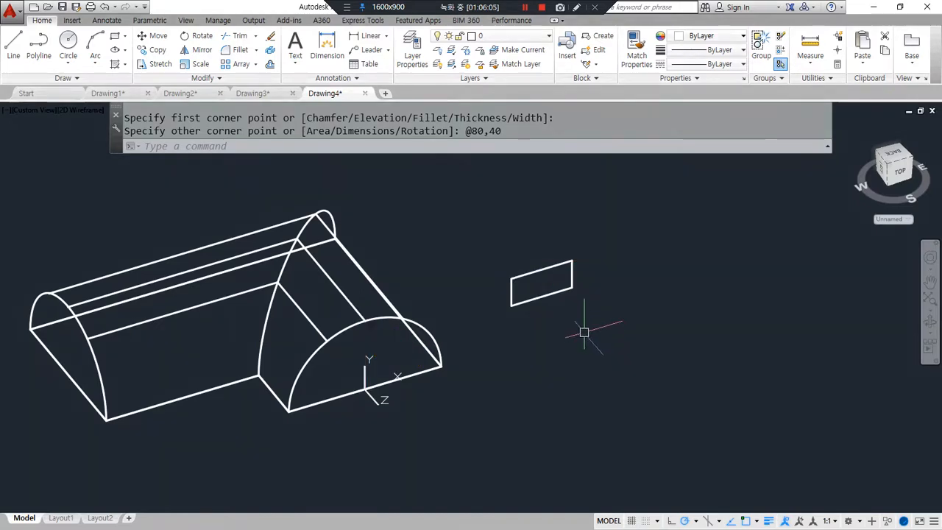
Step: Move the rectangle by the midpoint of its upper edge to the path's endpoint on the half-circle's crown
{"action": "type", "text": "m"}
{"action": "key", "text": "Return"}
{"action": "left_click", "coordinate": [545, 298]}
{"action": "key", "text": "Return"}
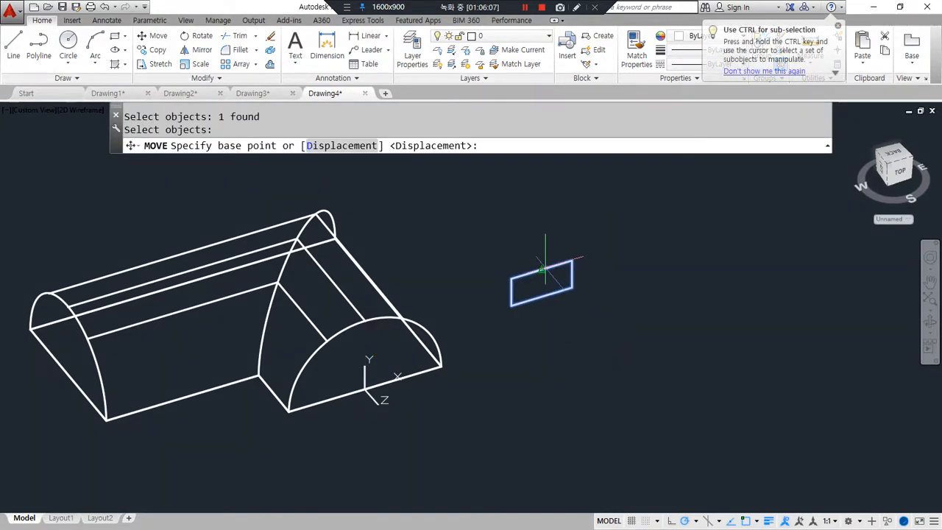
{"action": "left_click", "coordinate": [542, 270]}
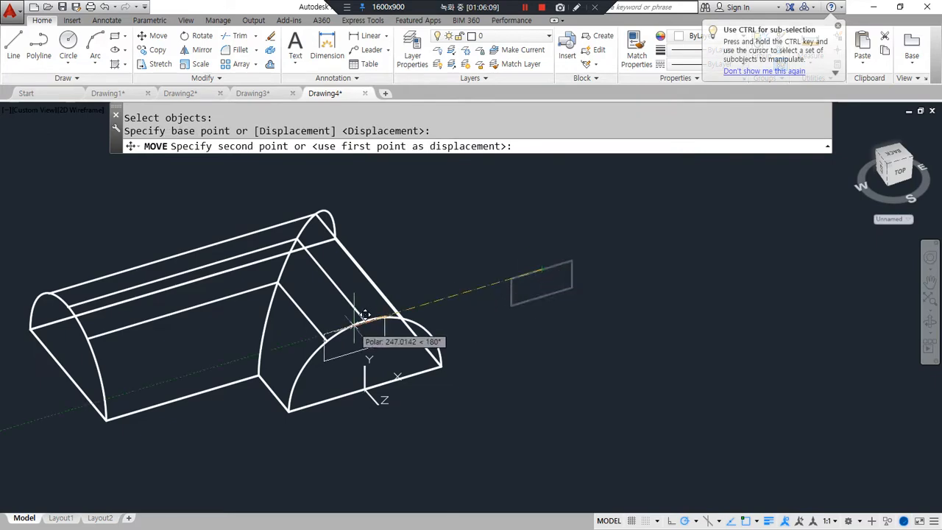
{"action": "left_click", "coordinate": [376, 309]}
Step: Extrude the rectangle with the Path option along the L-shaped polyline on top of the solid
{"action": "middle_click_drag", "start_coordinate": [273, 418], "coordinate": [242, 420], "text": "shift"}
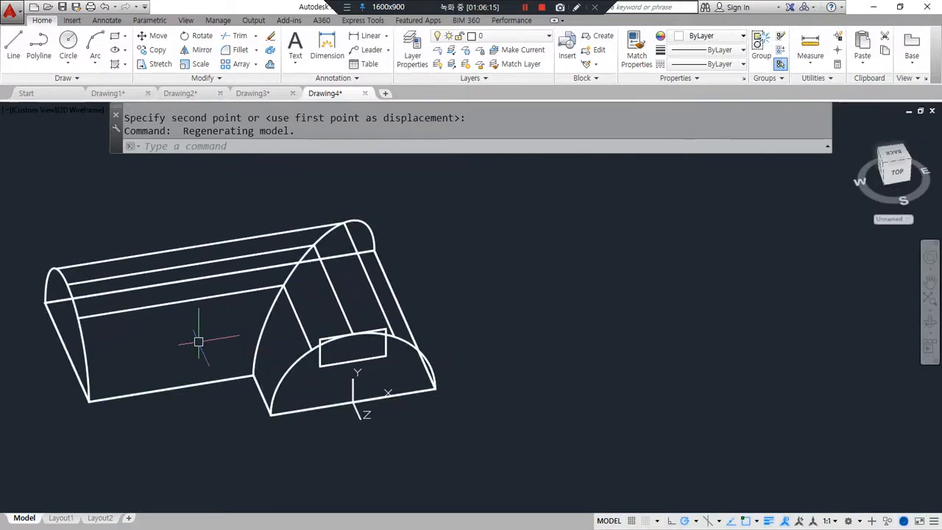
{"action": "middle_click_drag", "start_coordinate": [361, 387], "coordinate": [365, 383], "text": "shift"}
{"action": "type", "text": "e"}
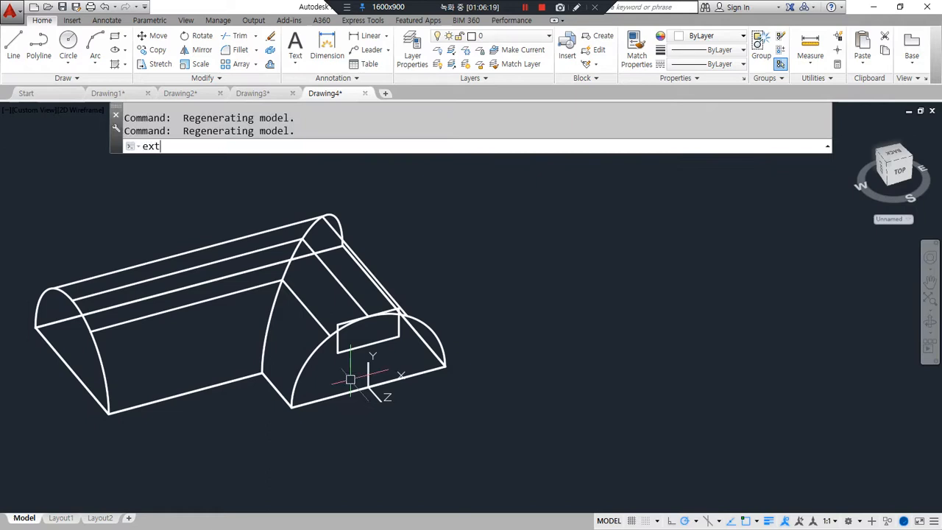
{"action": "type", "text": "xt"}
{"action": "key", "text": "Return"}
{"action": "left_click", "coordinate": [349, 341]}
{"action": "key", "text": "Return"}
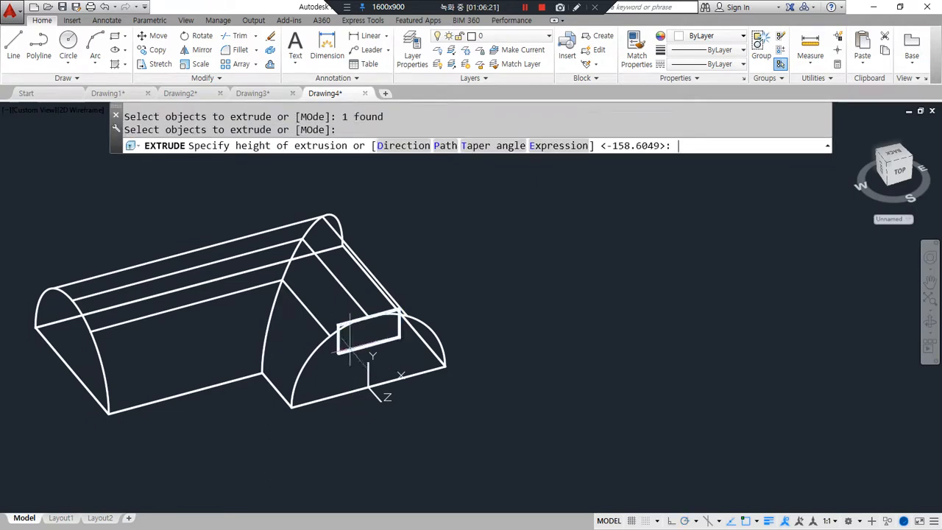
{"action": "left_click", "coordinate": [435, 151]}
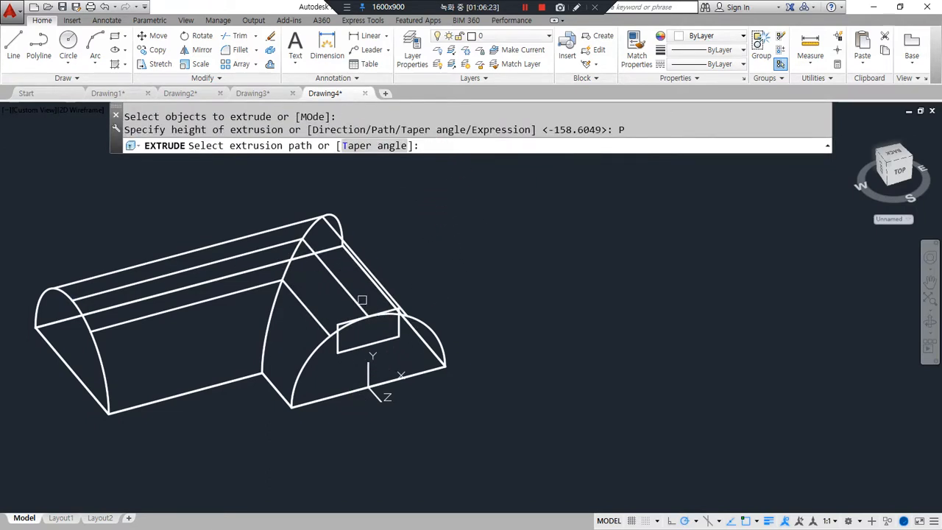
Step: Subtract the extruded rectangular bar from the half-round solid to cut the L-shaped groove
{"action": "middle_click_drag", "start_coordinate": [203, 347], "coordinate": [236, 329], "text": "shift"}
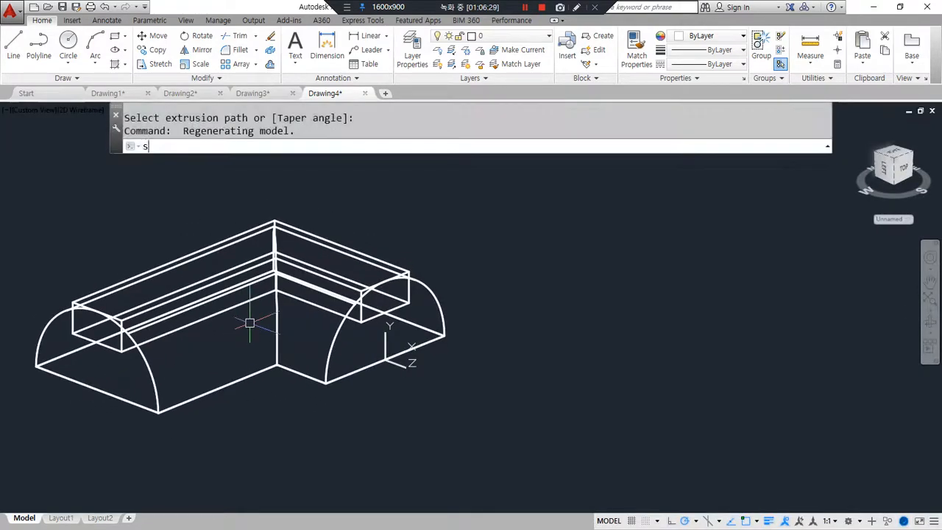
{"action": "type", "text": "su"}
{"action": "key", "text": "Return"}
{"action": "left_click", "coordinate": [333, 354]}
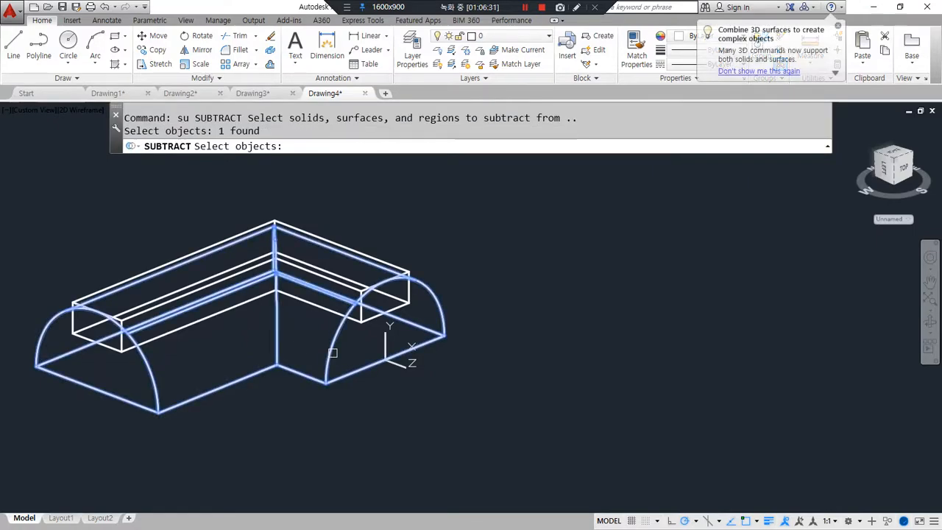
{"action": "key", "text": "Return"}
{"action": "left_click", "coordinate": [369, 332]}
{"action": "key", "text": "Return"}
Step: Inspect the grooved solid from several angles in the Shades of Gray visual style and return to 2D Wireframe
{"action": "middle_click_drag", "start_coordinate": [369, 332], "coordinate": [346, 379], "text": "shift"}
{"action": "mouse_move", "coordinate": [252, 341]}
{"action": "middle_mouse_down", "text": "shift"}
{"action": "mouse_move", "coordinate": [273, 353]}
{"action": "mouse_move", "coordinate": [262, 345]}
{"action": "middle_mouse_up", "text": "shift"}
{"action": "type", "text": "sha"}
{"action": "key", "text": "Return"}
{"action": "type", "text": "g"}
{"action": "key", "text": "Return"}
{"action": "mouse_move", "coordinate": [248, 339]}
{"action": "middle_mouse_down", "text": "shift"}
{"action": "mouse_move", "coordinate": [331, 336]}
{"action": "mouse_move", "coordinate": [279, 338]}
{"action": "mouse_move", "coordinate": [311, 336]}
{"action": "mouse_move", "coordinate": [292, 337]}
{"action": "middle_mouse_up", "text": "shift"}
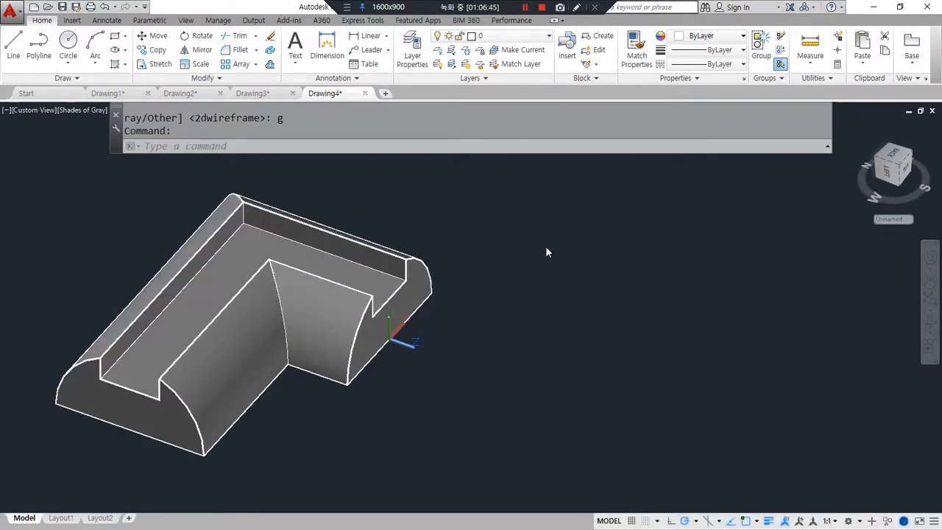
{"action": "type", "text": "sha"}
{"action": "key", "text": "Return"}
{"action": "type", "text": "2d"}
{"action": "key", "text": "Return"}
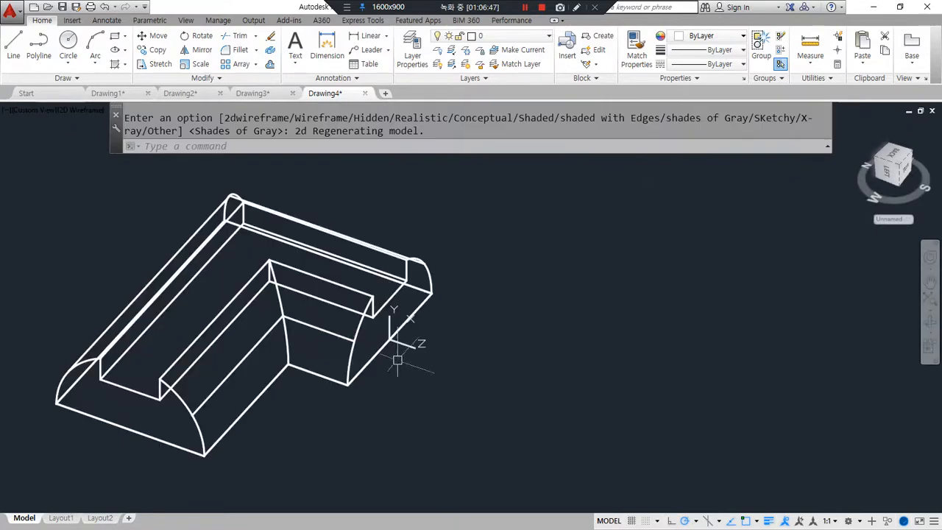
Step: Reset the UCS to World
{"action": "middle_click_drag", "start_coordinate": [537, 341], "coordinate": [430, 325], "text": "shift"}
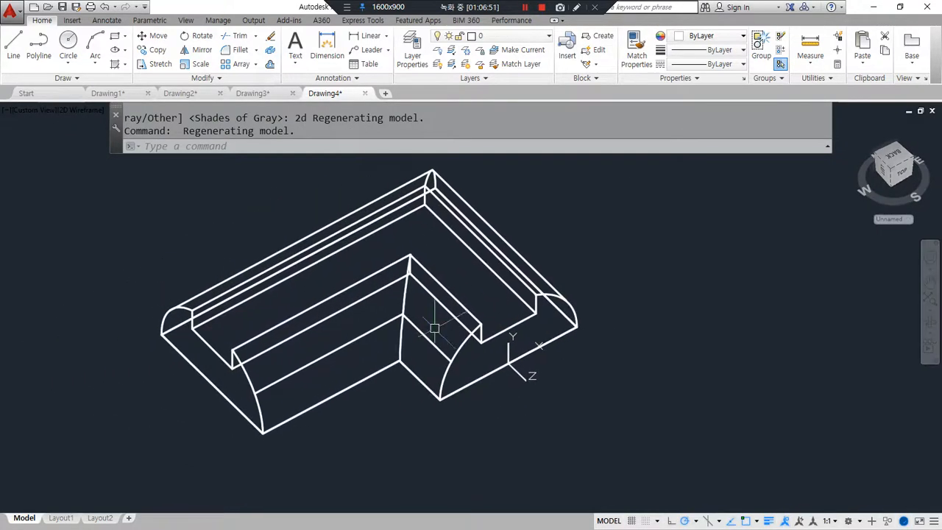
{"action": "type", "text": "ucs"}
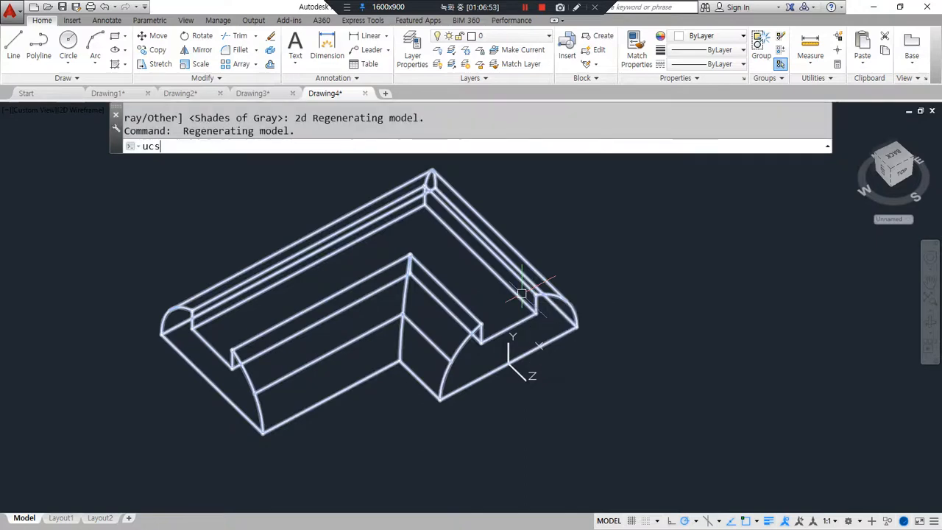
{"action": "key", "text": "Return"}
{"action": "key", "text": "Return"}
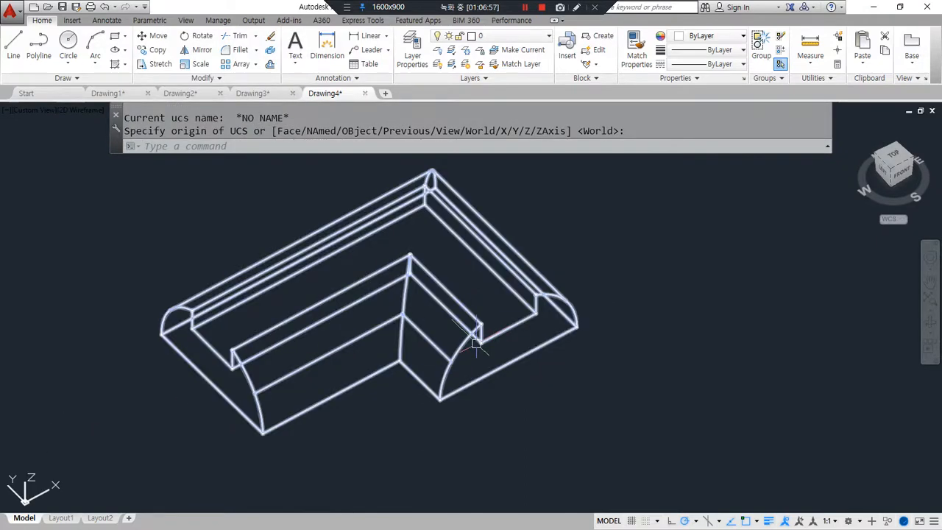
Step: Draw a construction line at a 30° angle through the midpoint of the base edge at the long arm's end
{"action": "type", "text": "xl"}
{"action": "key", "text": "Return"}
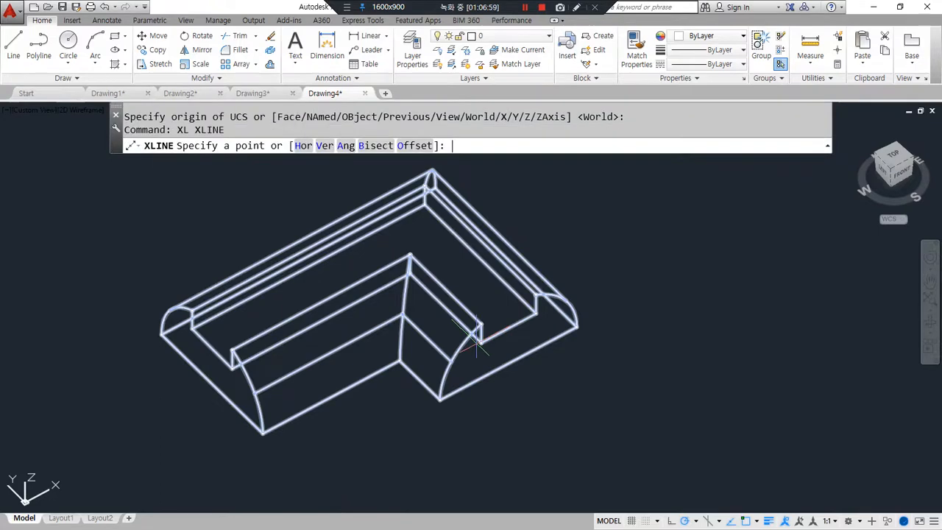
{"action": "type", "text": "a"}
{"action": "key", "text": "Return"}
{"action": "type", "text": "30"}
{"action": "key", "text": "Return"}
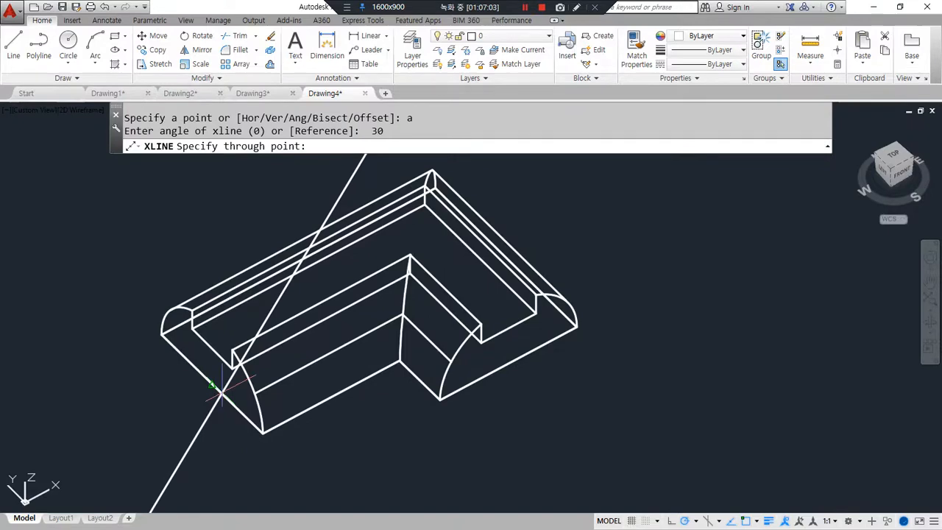
{"action": "left_click", "coordinate": [219, 391]}
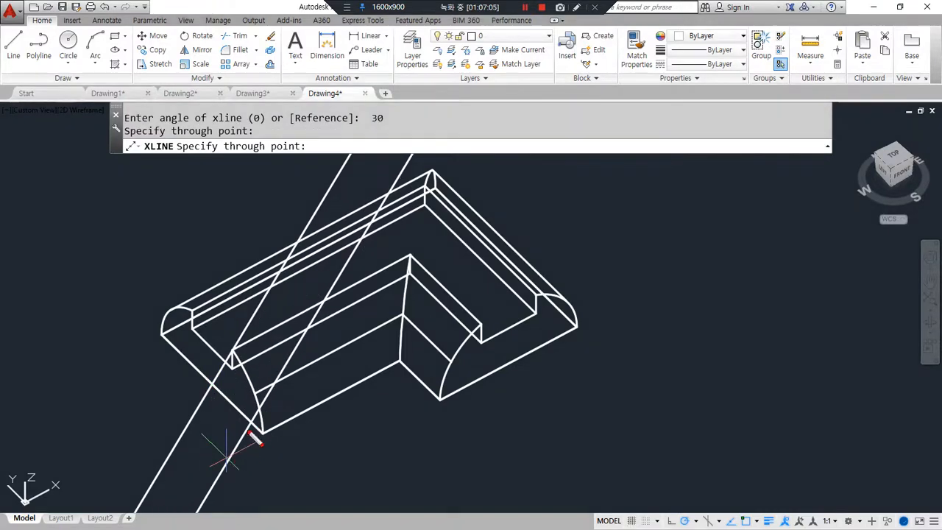
{"action": "key", "text": "Escape"}
Step: Offset the 30° construction line by 100 toward the solid's inner corner
{"action": "middle_click_drag", "start_coordinate": [216, 441], "coordinate": [208, 420], "text": "shift"}
{"action": "left_click", "coordinate": [895, 156]}
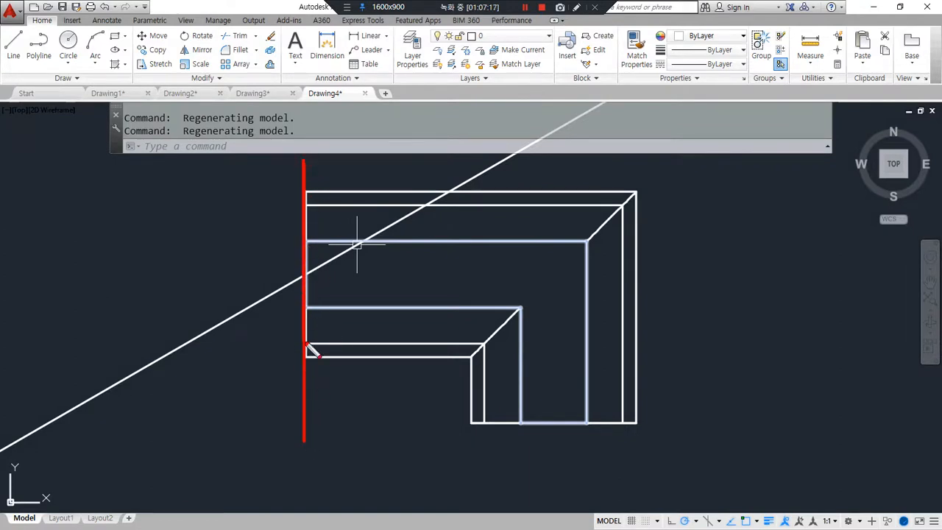
{"action": "left_click_drag", "start_coordinate": [259, 302], "coordinate": [401, 232]}
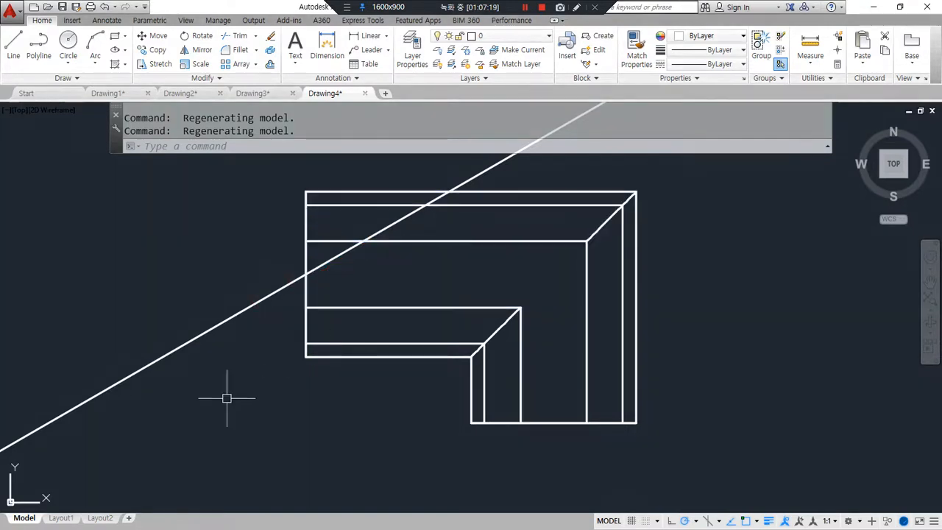
{"action": "mouse_move", "coordinate": [273, 419]}
{"action": "middle_mouse_down", "text": "shift"}
{"action": "mouse_move", "coordinate": [317, 368]}
{"action": "mouse_move", "coordinate": [341, 246]}
{"action": "mouse_move", "coordinate": [315, 279]}
{"action": "mouse_move", "coordinate": [337, 354]}
{"action": "mouse_move", "coordinate": [246, 332]}
{"action": "mouse_move", "coordinate": [221, 381]}
{"action": "middle_mouse_up", "text": "shift"}
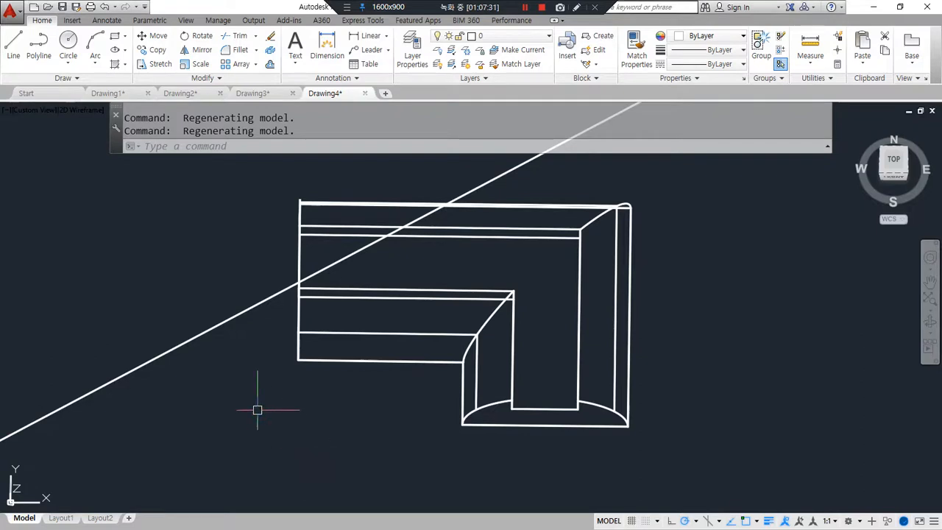
{"action": "type", "text": "o"}
{"action": "key", "text": "Return"}
{"action": "type", "text": "100"}
{"action": "key", "text": "Return"}
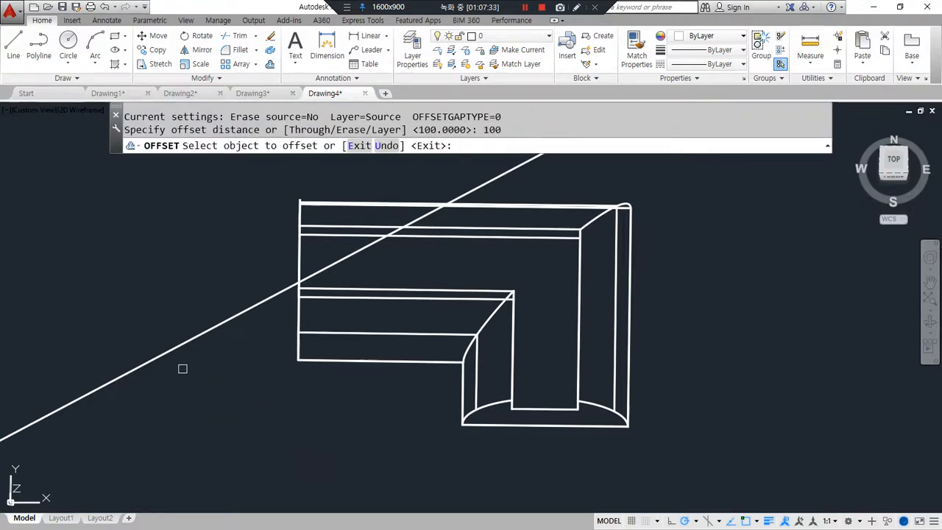
{"action": "left_click", "coordinate": [168, 351]}
{"action": "left_click", "coordinate": [198, 404]}
{"action": "key", "text": "Return"}
Step: Offset the second diagonal construction line by 120 away from the first one, toward the short arm
{"action": "key", "text": "Return"}
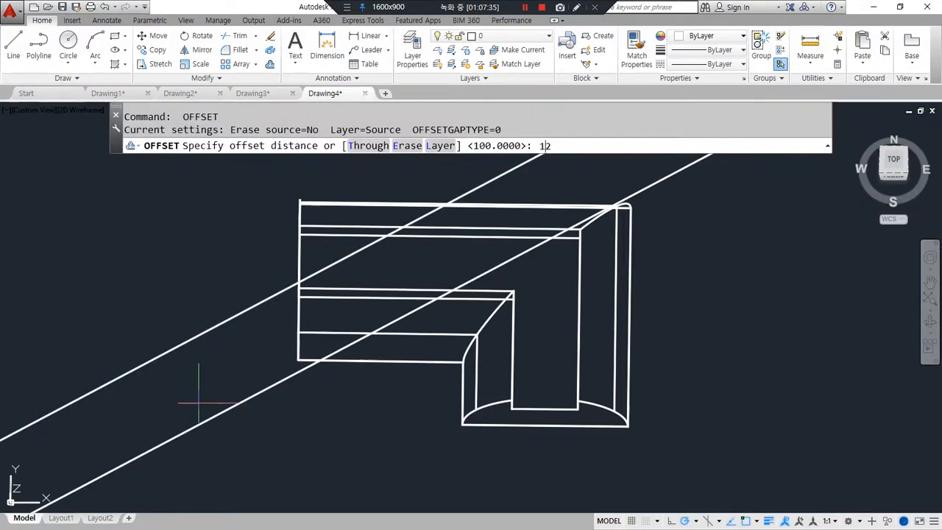
{"action": "key", "text": "Return"}
{"action": "left_click", "coordinate": [247, 402]}
{"action": "left_click", "coordinate": [275, 426]}
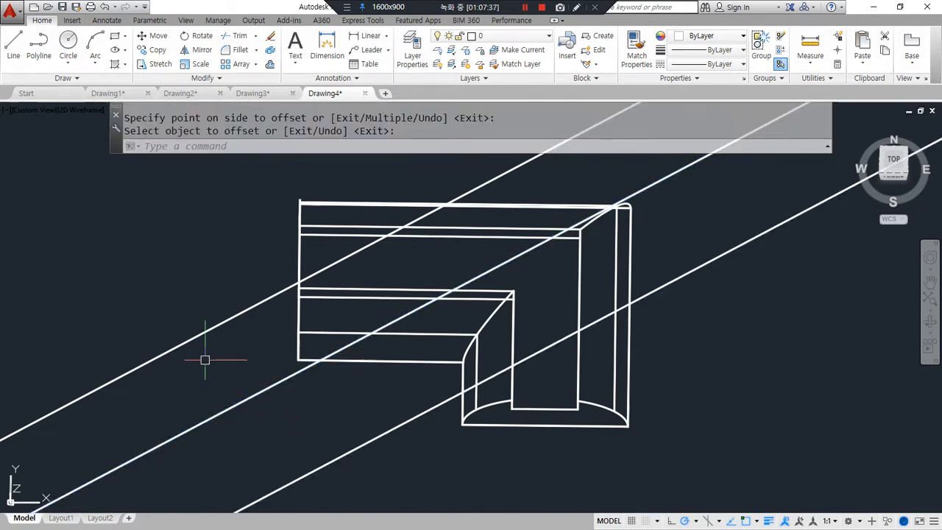
Step: Erase the original 30° construction line through the long arm's end midpoint
{"action": "left_click_drag", "start_coordinate": [679, 162], "coordinate": [679, 286]}
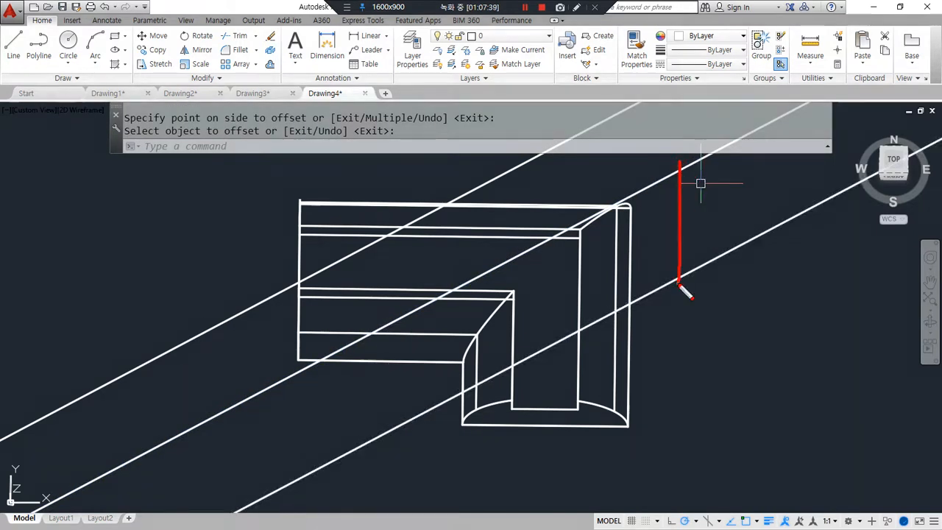
{"action": "left_click_drag", "start_coordinate": [263, 385], "coordinate": [340, 482]}
{"action": "key", "text": "Escape"}
{"action": "left_click", "coordinate": [213, 357]}
{"action": "left_click", "coordinate": [171, 322]}
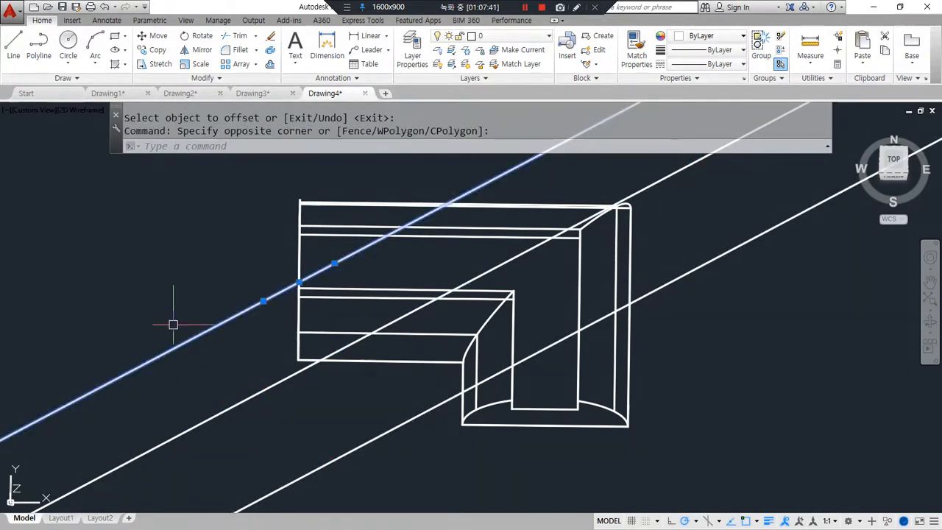
{"action": "type", "text": "e"}
{"action": "key", "text": "Return"}
Step: Draw a line beyond each end of the solid, crossing both remaining diagonal construction lines
{"action": "scroll", "coordinate": [710, 240], "scroll_direction": "down", "scroll_amount": 3}
{"action": "type", "text": "l"}
{"action": "key", "text": "Return"}
{"action": "left_click", "coordinate": [679, 174]}
{"action": "left_click", "coordinate": [696, 301]}
{"action": "key", "text": "Return"}
{"action": "key", "text": "Return"}
{"action": "left_click", "coordinate": [343, 331]}
{"action": "left_click", "coordinate": [444, 439]}
{"action": "key", "text": "Return"}
Step: Fillet the four intersections of the end lines with the diagonal construction lines to form a closed four-sided outline
{"action": "type", "text": "f"}
{"action": "key", "text": "Return"}
{"action": "left_click", "coordinate": [382, 353]}
{"action": "left_click", "coordinate": [412, 405]}
{"action": "key", "text": "Return"}
{"action": "left_click", "coordinate": [397, 390]}
{"action": "left_click", "coordinate": [629, 294]}
{"action": "key", "text": "Return"}
{"action": "left_click", "coordinate": [652, 278]}
{"action": "left_click", "coordinate": [688, 225]}
{"action": "key", "text": "Return"}
{"action": "left_click", "coordinate": [658, 206]}
{"action": "left_click", "coordinate": [658, 205]}
Step: Join the four sides of the diagonal outline into one polyline
{"action": "type", "text": "j"}
{"action": "key", "text": "Return"}
{"action": "left_click", "coordinate": [749, 282]}
{"action": "left_click", "coordinate": [668, 184]}
{"action": "left_click", "coordinate": [408, 359]}
{"action": "left_click", "coordinate": [372, 382]}
{"action": "key", "text": "Return"}
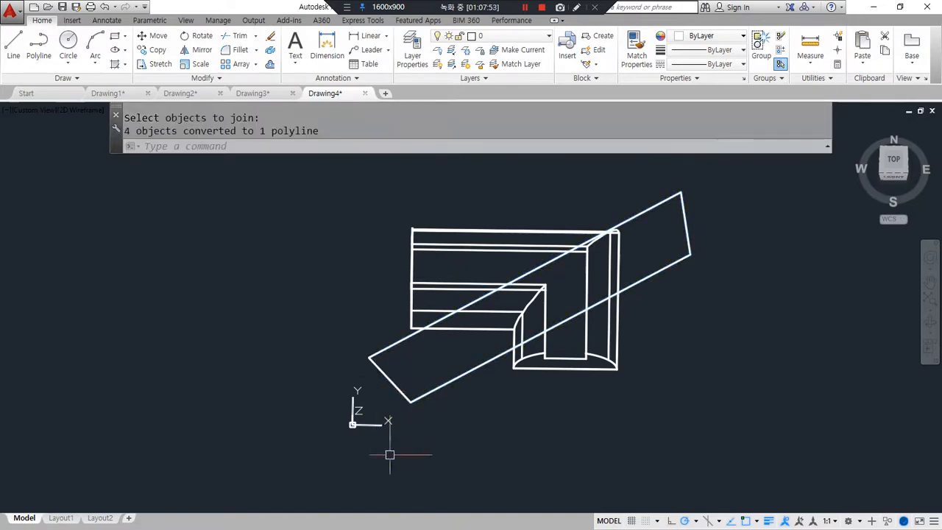
Step: Check the reference drawing's front view for the floor height of the diagonal cut and compare it with the outline's position
{"action": "middle_click_drag", "start_coordinate": [418, 390], "coordinate": [430, 315], "text": "shift"}
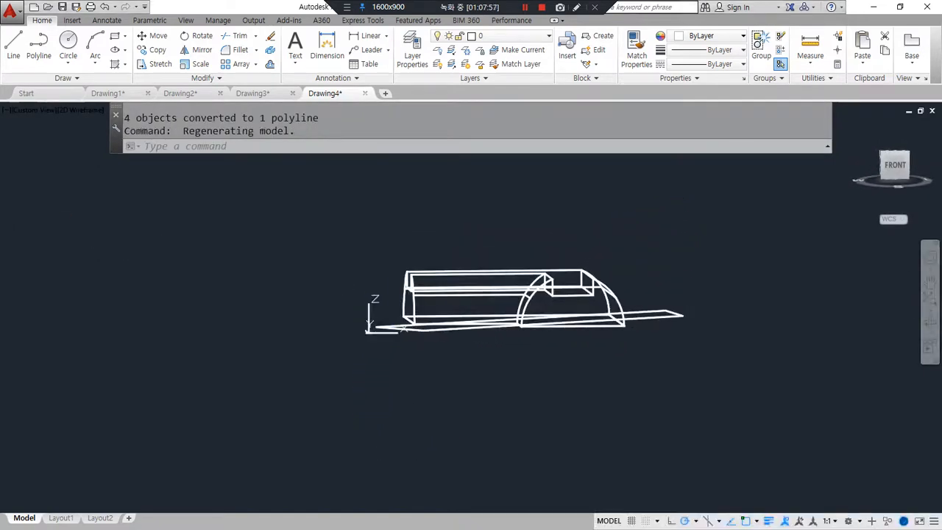
{"action": "left_click_drag", "start_coordinate": [0, 76], "coordinate": [232, 72]}
{"action": "left_click", "coordinate": [131, 68]}
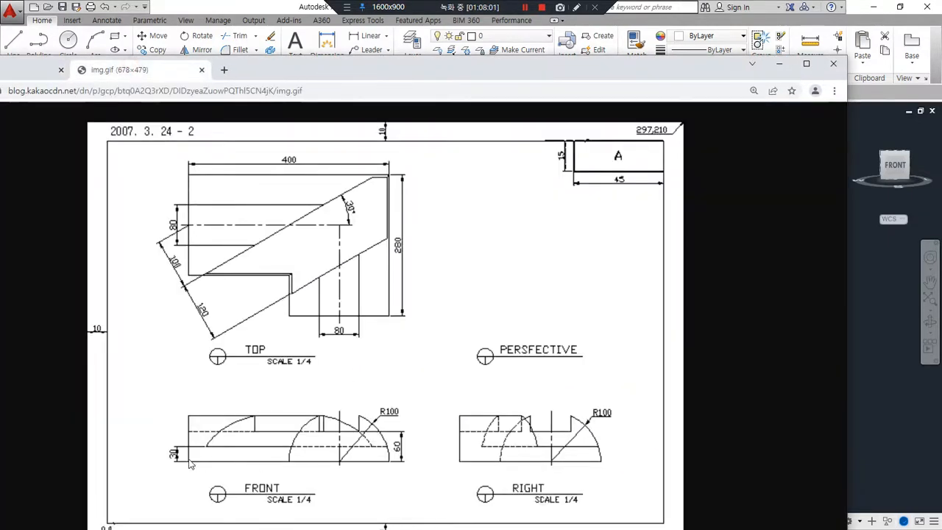
{"action": "left_click_drag", "start_coordinate": [204, 447], "coordinate": [415, 446]}
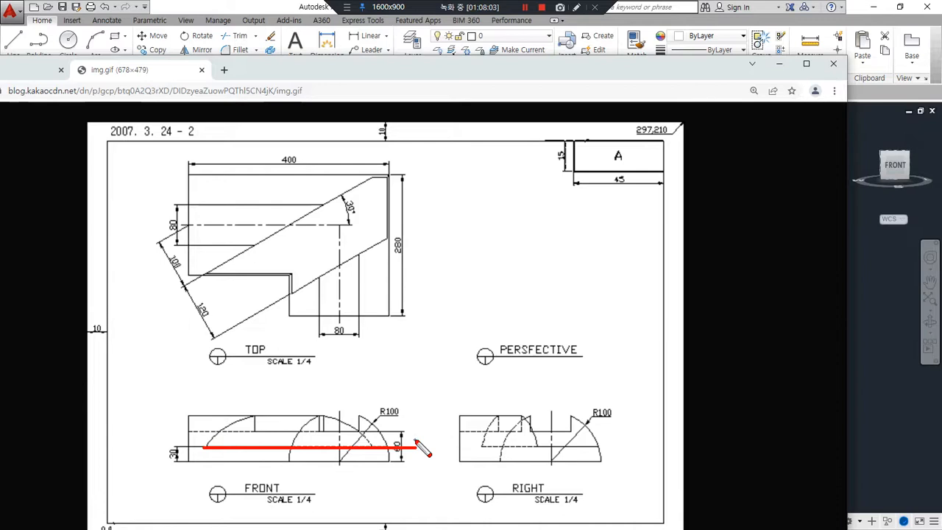
{"action": "mouse_move", "coordinate": [166, 467]}
{"action": "left_mouse_down"}
{"action": "mouse_move", "coordinate": [159, 433]}
{"action": "mouse_move", "coordinate": [165, 483]}
{"action": "left_mouse_up"}
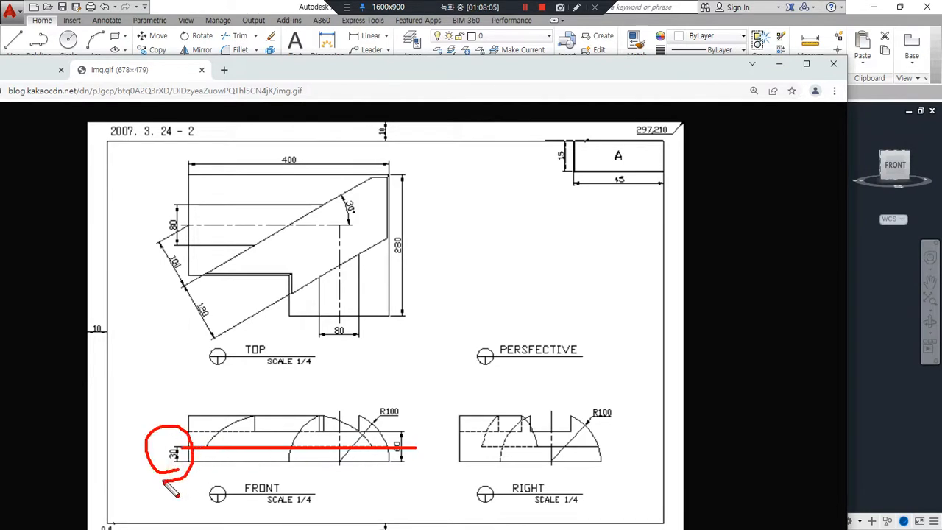
{"action": "key", "text": "Escape"}
{"action": "left_click_drag", "start_coordinate": [438, 62], "coordinate": [0, 125]}
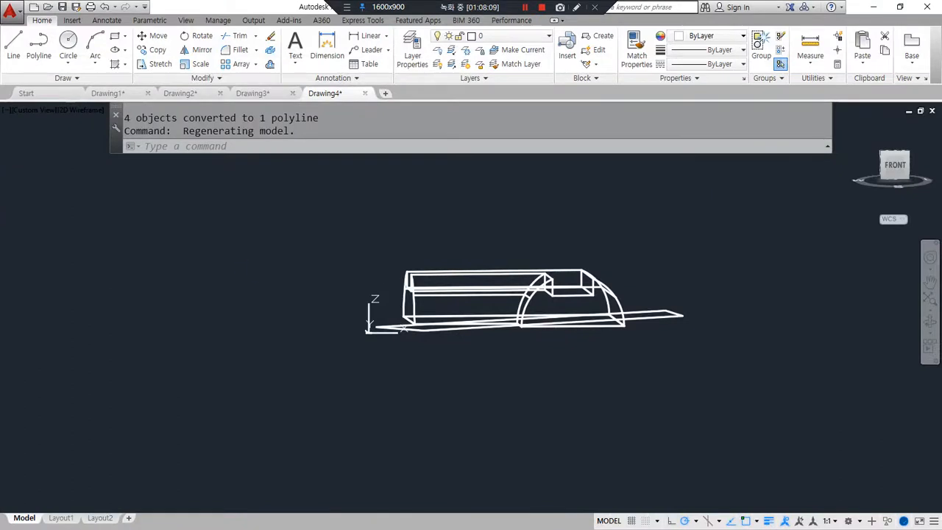
{"action": "middle_click_drag", "start_coordinate": [252, 243], "coordinate": [275, 320], "text": "shift"}
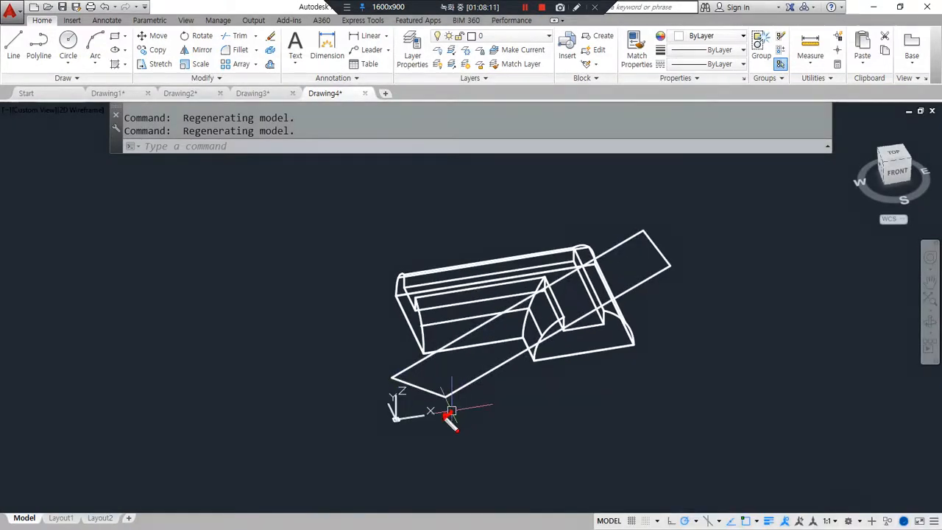
{"action": "mouse_move", "coordinate": [451, 409]}
{"action": "left_mouse_down"}
{"action": "mouse_move", "coordinate": [446, 279]}
{"action": "mouse_move", "coordinate": [475, 212]}
{"action": "left_mouse_up"}
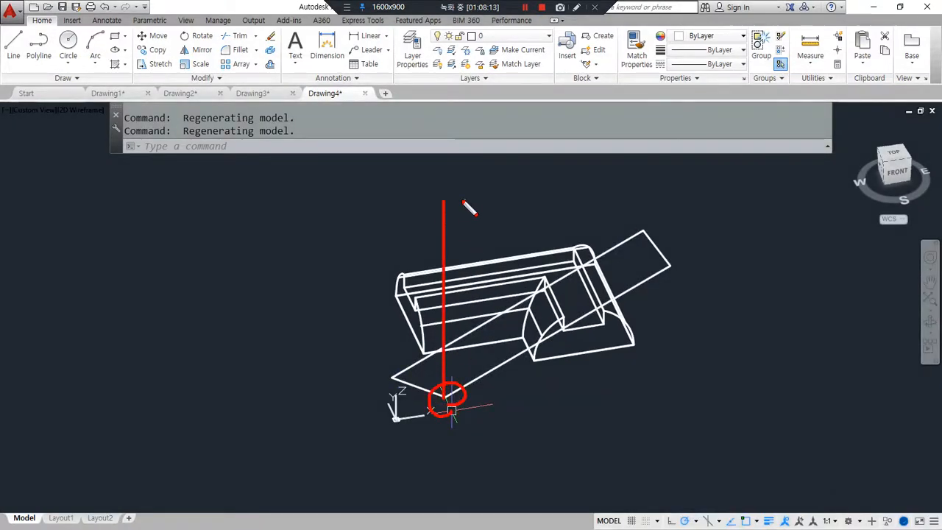
Step: Move the diagonal outline up 30 along the Z axis from its front corner
{"action": "scroll", "coordinate": [451, 410], "scroll_direction": "up", "scroll_amount": 2}
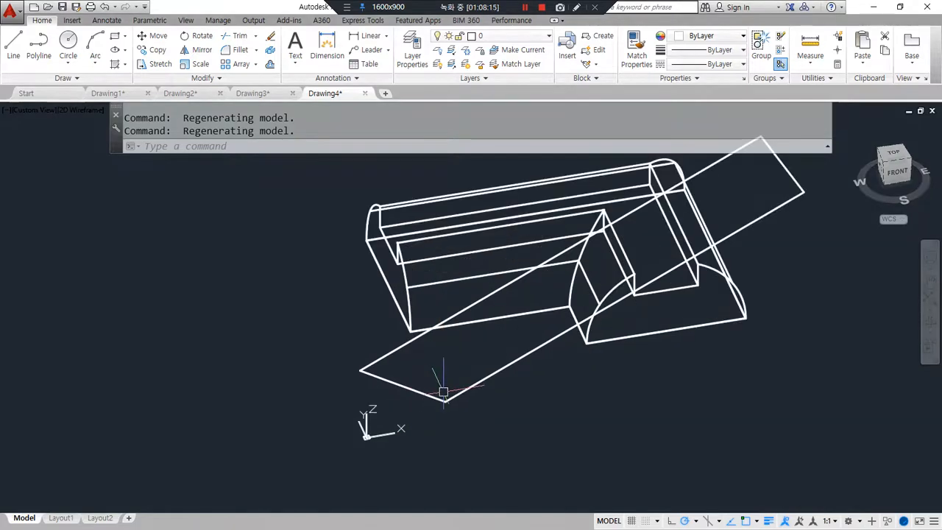
{"action": "type", "text": "m"}
{"action": "key", "text": "Return"}
{"action": "left_click", "coordinate": [450, 400]}
{"action": "key", "text": "Return"}
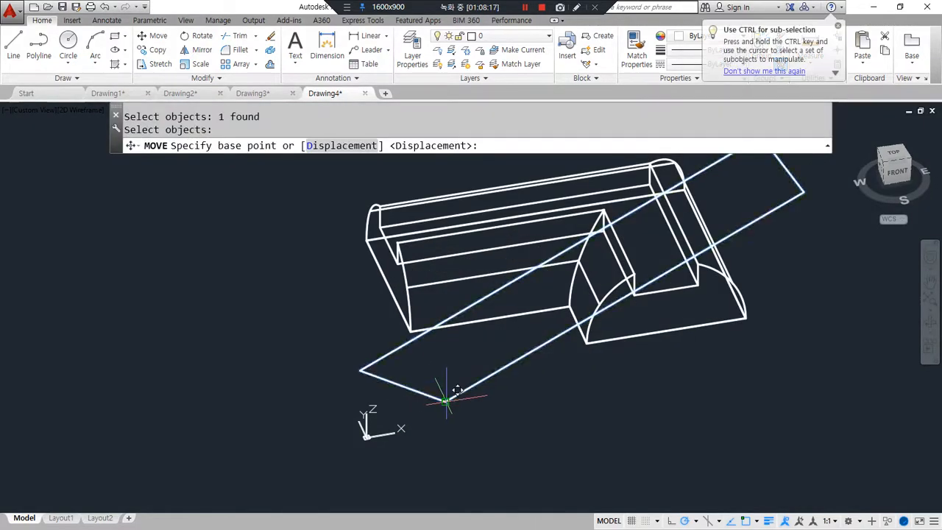
{"action": "left_click", "coordinate": [445, 401]}
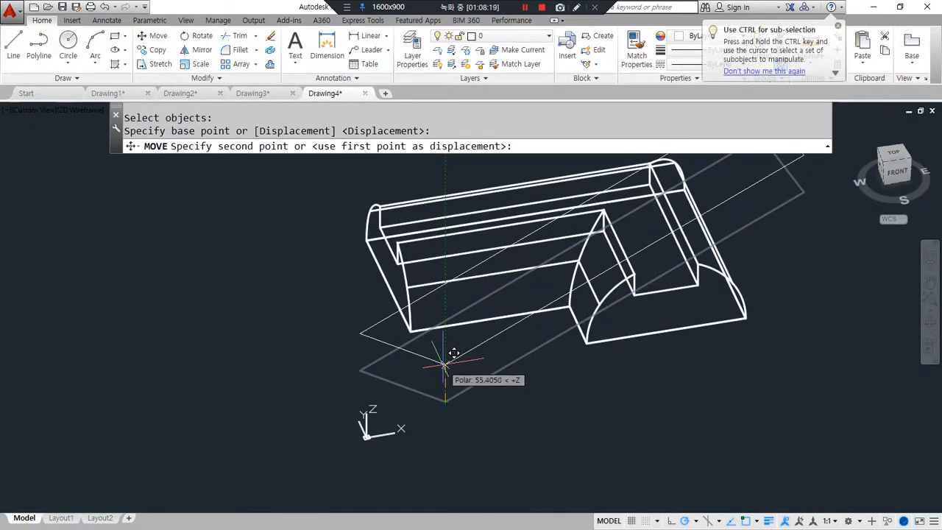
{"action": "type", "text": "30"}
{"action": "key", "text": "Return"}
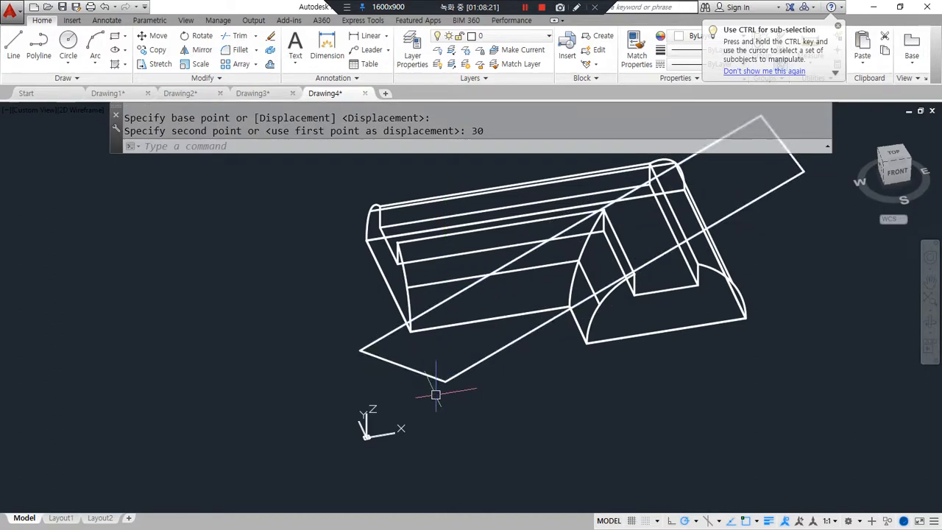
Step: Extrude the diagonal outline upward, well past the top of the L-shaped solid
{"action": "type", "text": "ext"}
{"action": "key", "text": "Return"}
{"action": "left_click", "coordinate": [439, 380]}
{"action": "key", "text": "Return"}
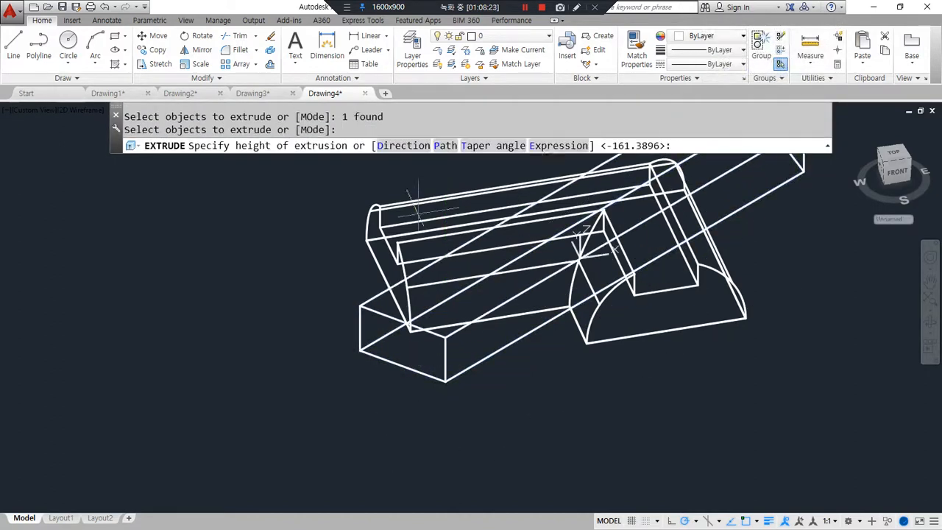
{"action": "scroll", "coordinate": [198, 217], "scroll_direction": "down", "scroll_amount": 2}
{"action": "middle_click_drag", "start_coordinate": [202, 225], "coordinate": [211, 393]}
{"action": "middle_click_drag", "start_coordinate": [223, 320], "coordinate": [225, 303]}
{"action": "left_click", "coordinate": [225, 347]}
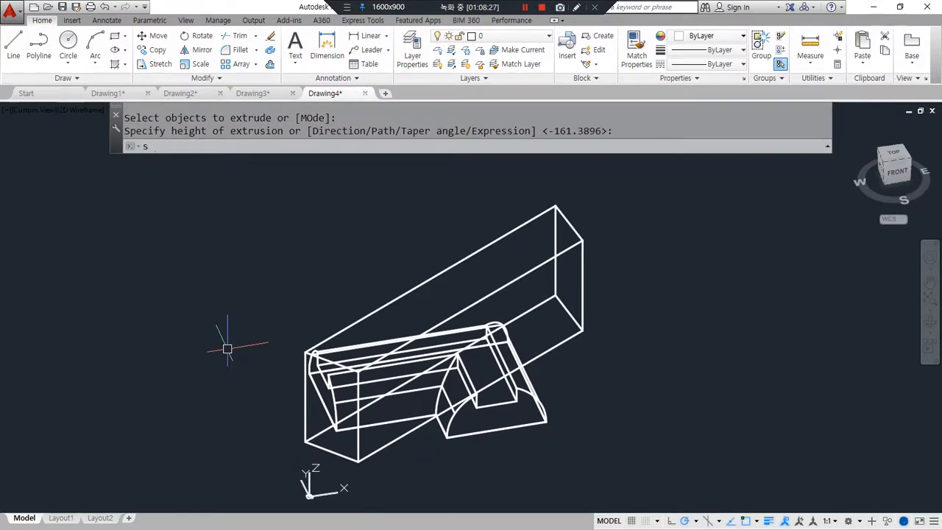
Step: Subtract the extruded diagonal block from the L-shaped solid
{"action": "type", "text": "su"}
{"action": "key", "text": "Return"}
{"action": "left_click", "coordinate": [538, 390]}
{"action": "key", "text": "Return"}
{"action": "left_click", "coordinate": [542, 354]}
{"action": "key", "text": "Return"}
Step: Switch the visual style to Shades of Gray and inspect the diagonal cut from an isometric angle
{"action": "type", "text": "sha"}
{"action": "key", "text": "Return"}
{"action": "type", "text": "g"}
{"action": "key", "text": "Return"}
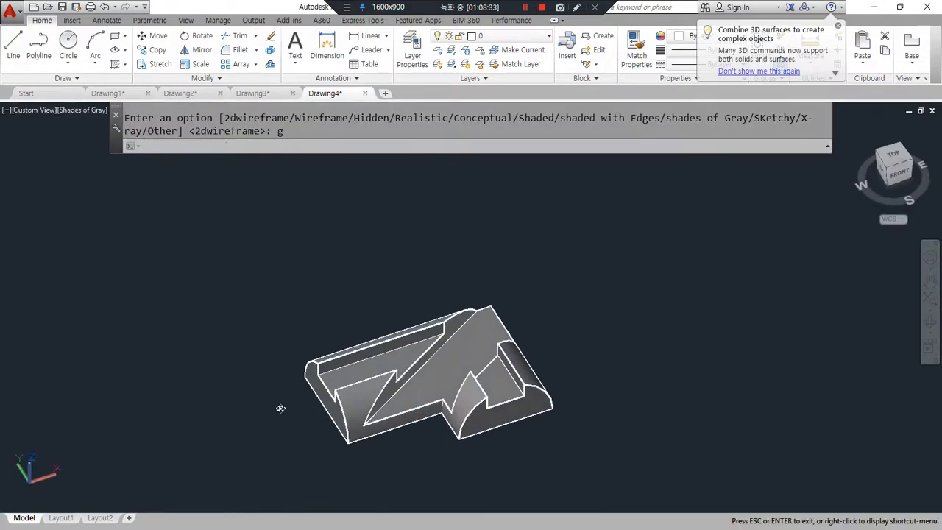
{"action": "left_click", "coordinate": [908, 166]}
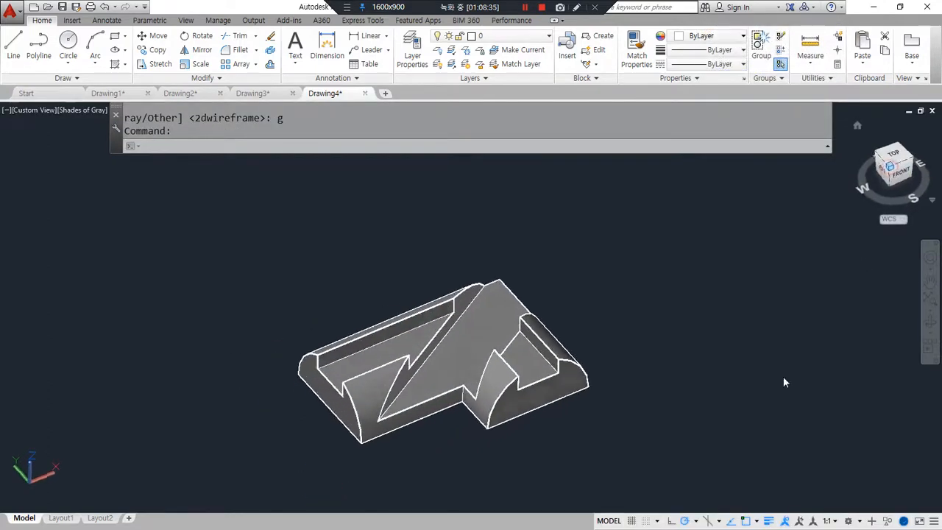
Step: Create a new blank drawing and review the REVolve command in the Notepad notes
{"action": "left_click", "coordinate": [385, 94]}
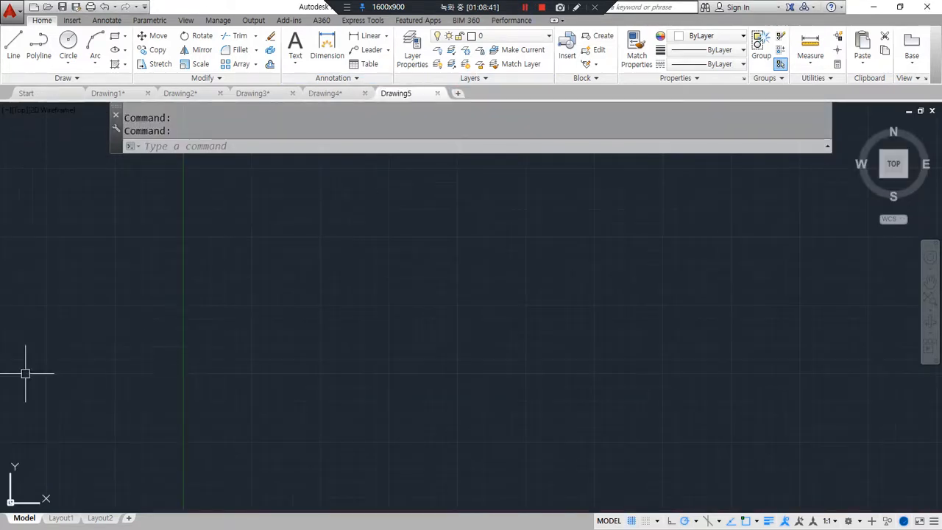
{"action": "key", "text": "alt+Tab"}
{"action": "left_click", "coordinate": [607, 377]}
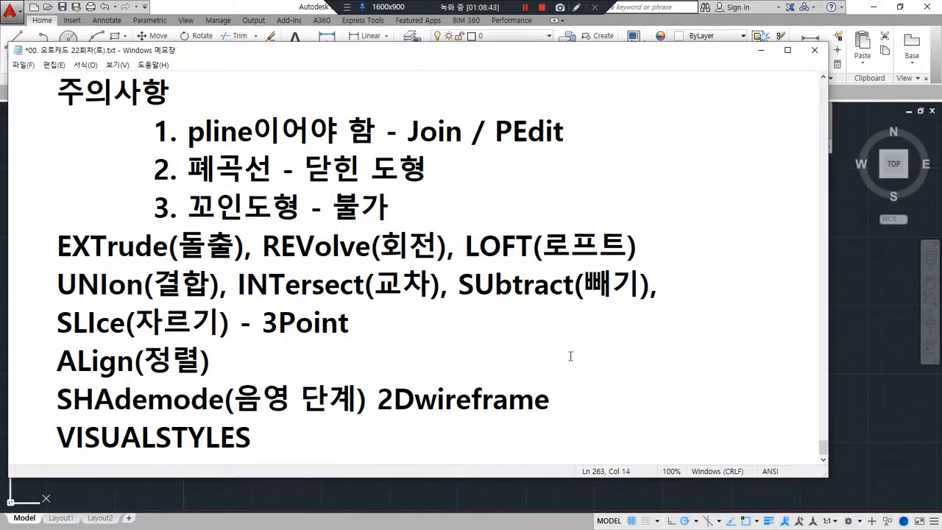
{"action": "left_click_drag", "start_coordinate": [439, 262], "coordinate": [271, 259]}
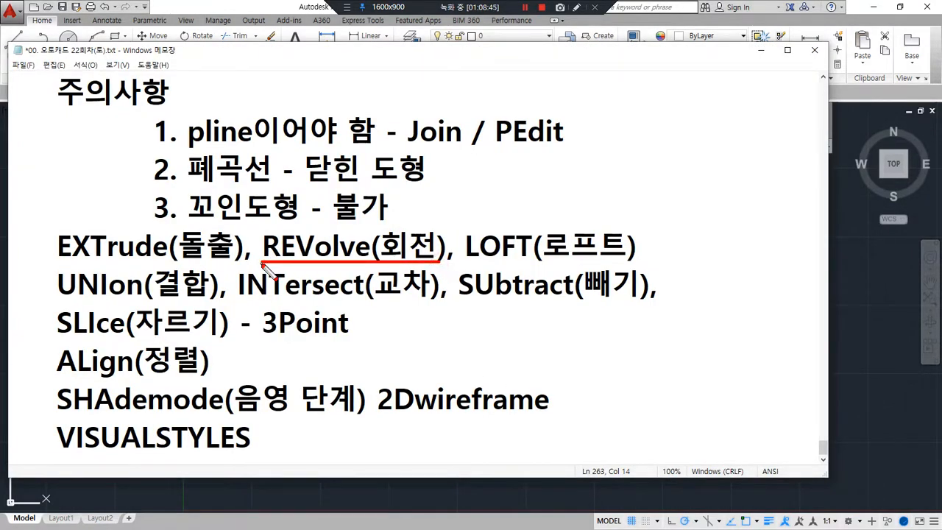
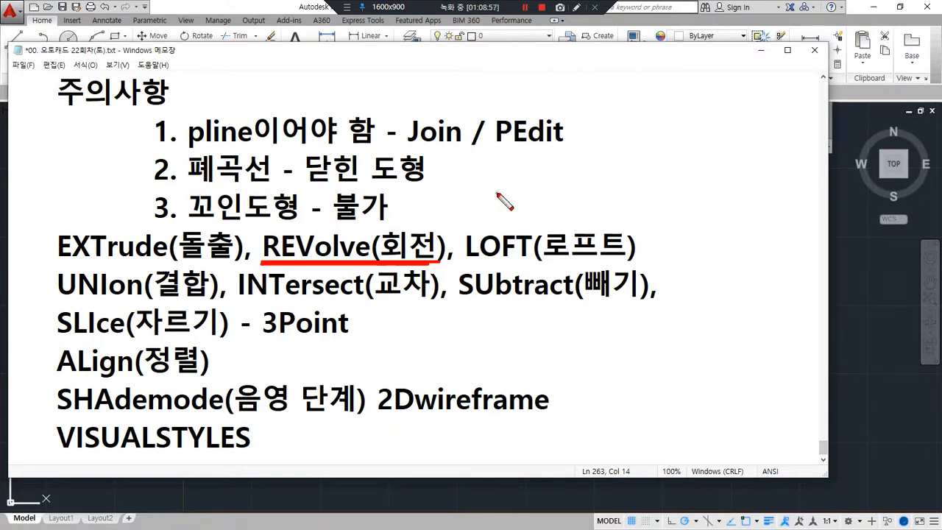
{"action": "key", "text": "Escape"}
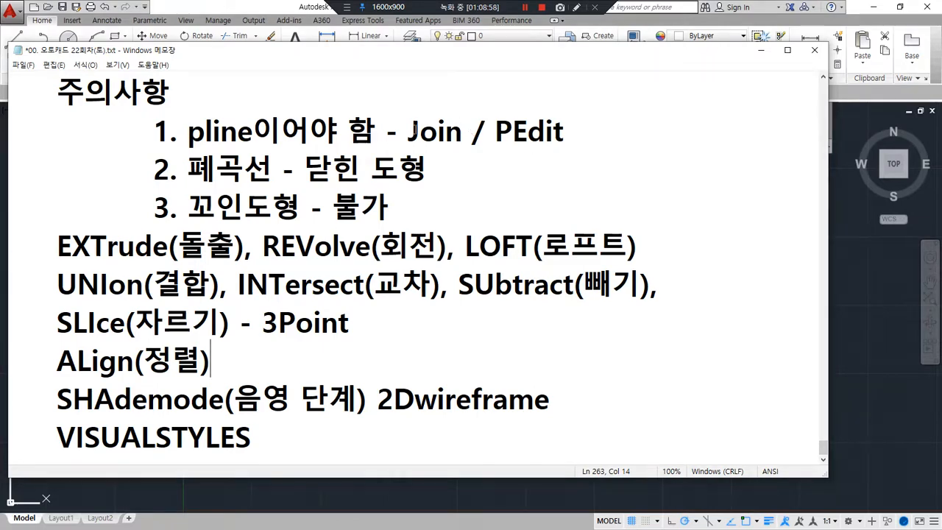
{"action": "left_click", "coordinate": [246, 7]}
{"action": "scroll", "coordinate": [252, 369], "scroll_direction": "down", "scroll_amount": 5}
{"action": "scroll", "coordinate": [293, 415], "scroll_direction": "up", "scroll_amount": 2}
{"action": "key", "text": "ctrl+2"}
{"action": "mouse_move", "coordinate": [205, 450]}
{"action": "left_mouse_down"}
{"action": "mouse_move", "coordinate": [169, 319]}
{"action": "mouse_move", "coordinate": [305, 404]}
{"action": "mouse_move", "coordinate": [193, 437]}
{"action": "left_mouse_up"}
{"action": "left_click_drag", "start_coordinate": [243, 336], "coordinate": [156, 379]}
{"action": "left_click_drag", "start_coordinate": [274, 351], "coordinate": [193, 390]}
{"action": "left_click_drag", "start_coordinate": [263, 379], "coordinate": [193, 413]}
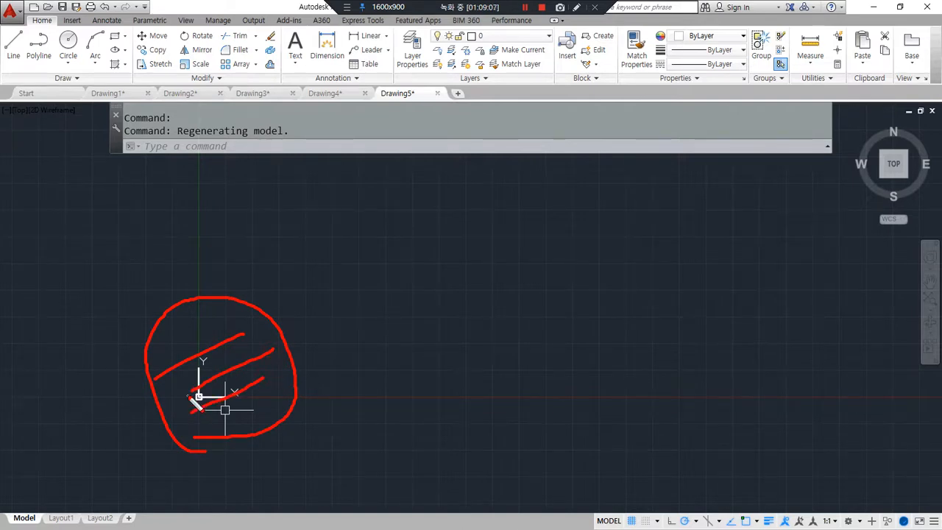
{"action": "left_click_drag", "start_coordinate": [349, 316], "coordinate": [441, 273]}
{"action": "left_click_drag", "start_coordinate": [498, 278], "coordinate": [385, 362]}
{"action": "key", "text": "ctrl+2"}
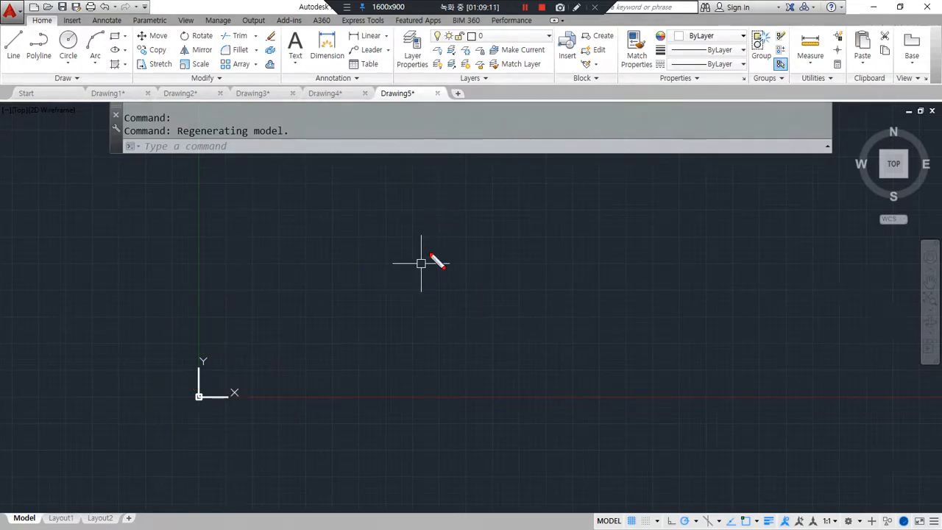
Step: Set the southwest isometric view and draw a rectangle on the XY plane with its first corner at 0,0
{"action": "left_click", "coordinate": [884, 176]}
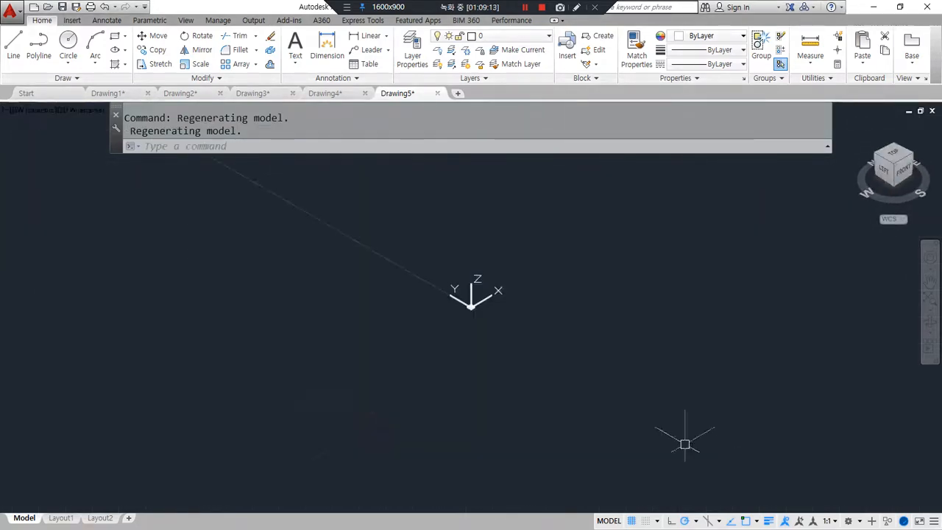
{"action": "middle_click_drag", "start_coordinate": [484, 296], "coordinate": [496, 368], "text": "shift"}
{"action": "left_click", "coordinate": [917, 186]}
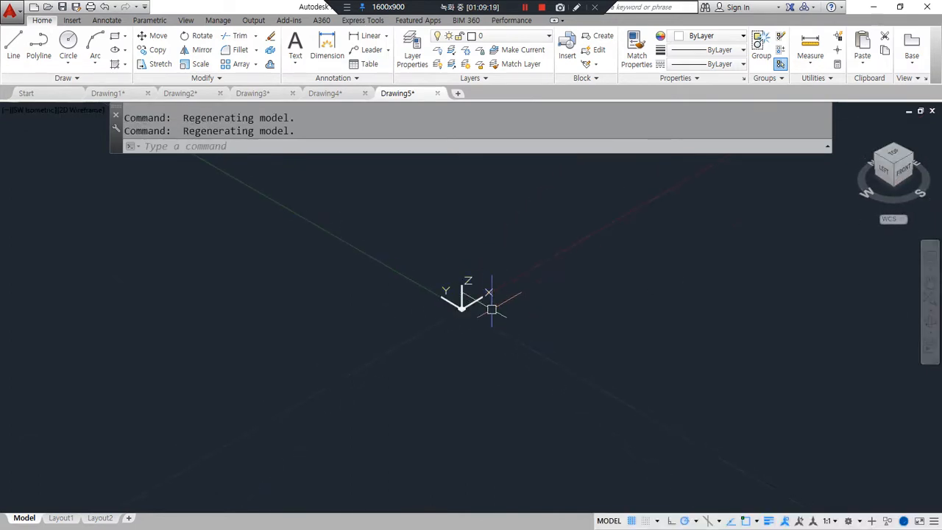
{"action": "type", "text": "rec"}
{"action": "key", "text": "Return"}
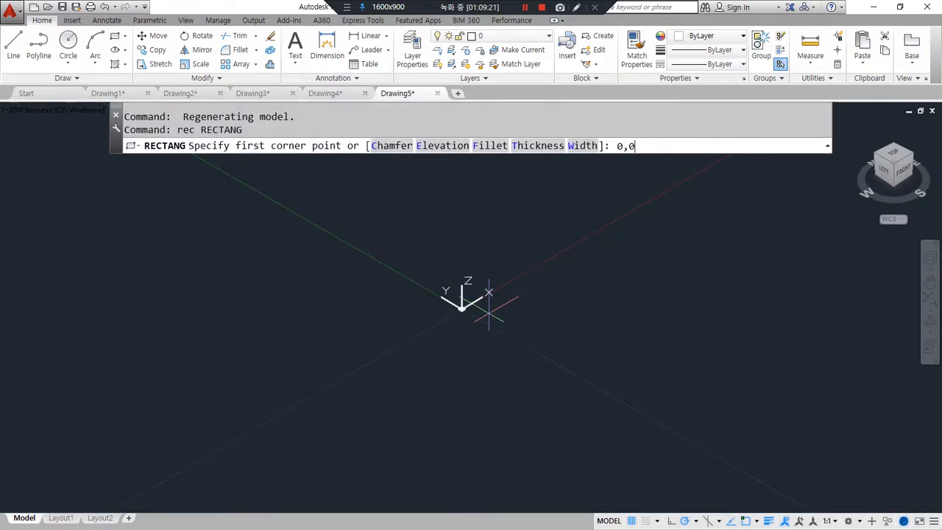
{"action": "type", "text": "0,0"}
{"action": "key", "text": "Return"}
{"action": "left_click", "coordinate": [458, 172]}
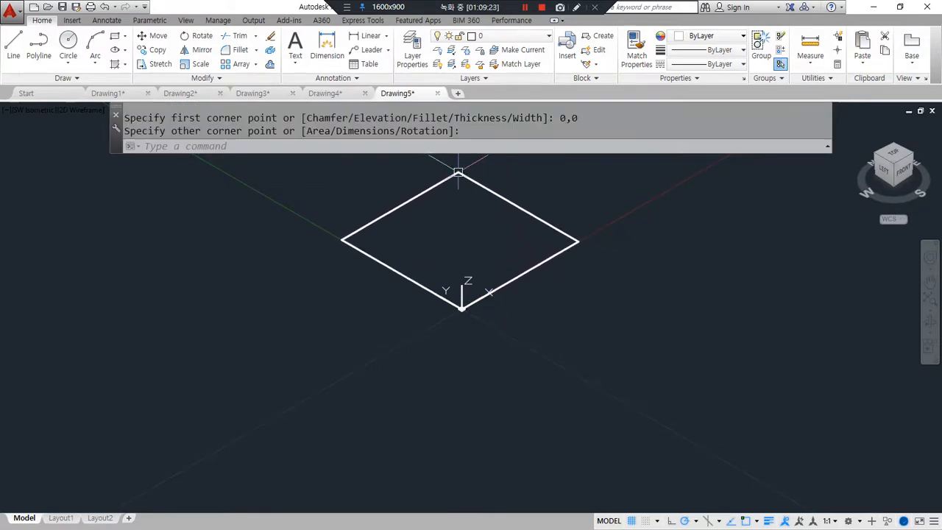
Step: Turn on Ortho mode and draw a vertical line from the rectangle's corner at the origin along the positive Z axis
{"action": "type", "text": "l"}
{"action": "key", "text": "Return"}
{"action": "left_click", "coordinate": [462, 308]}
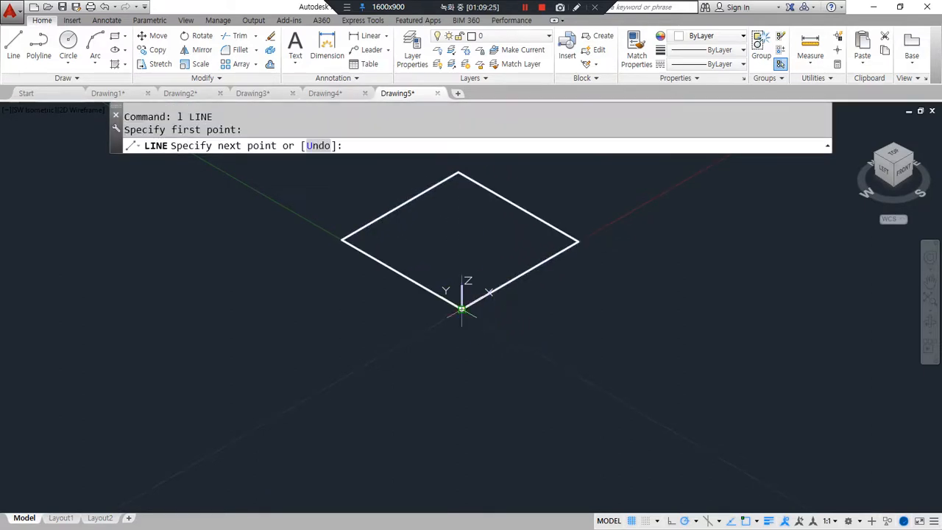
{"action": "key", "text": "F8"}
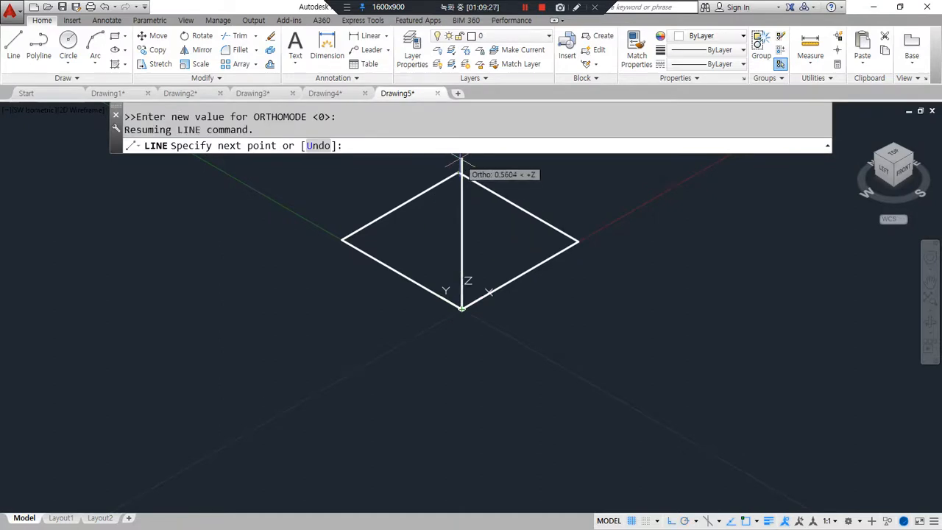
{"action": "middle_click_drag", "start_coordinate": [462, 163], "coordinate": [490, 233], "text": "shift"}
{"action": "middle_click_drag", "start_coordinate": [487, 233], "coordinate": [433, 375]}
{"action": "left_click", "coordinate": [433, 250]}
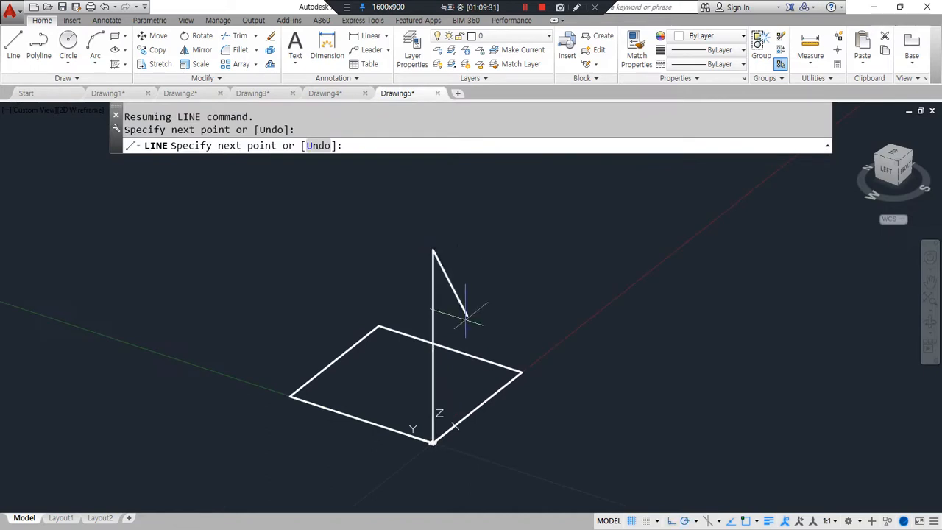
{"action": "key", "text": "Return"}
{"action": "type", "text": "t"}
{"action": "key", "text": "Escape"}
Step: Explode the rectangle on the XY plane into separate lines
{"action": "type", "text": "x"}
{"action": "key", "text": "Return"}
{"action": "left_click", "coordinate": [385, 427]}
{"action": "key", "text": "Return"}
Step: Try to trim away the far edges of the exploded rectangle
{"action": "type", "text": "tr"}
{"action": "key", "text": "Return"}
{"action": "key", "text": "Return"}
{"action": "left_click", "coordinate": [395, 348]}
{"action": "left_click", "coordinate": [330, 290]}
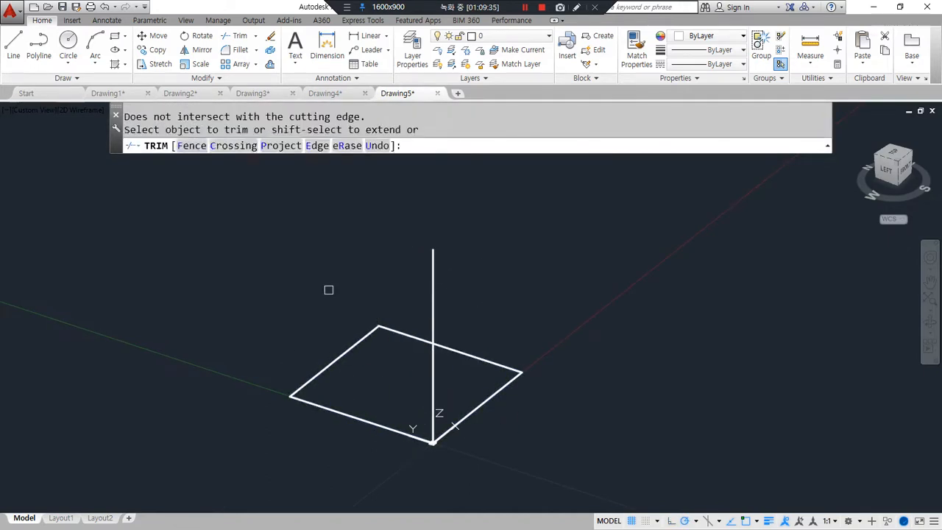
{"action": "key", "text": "Return"}
Step: Erase the two rectangle edges that do not touch the origin
{"action": "left_click", "coordinate": [400, 343]}
{"action": "left_click", "coordinate": [370, 296]}
{"action": "type", "text": "e"}
{"action": "key", "text": "Return"}
{"action": "mouse_move", "coordinate": [513, 499]}
{"action": "middle_mouse_down"}
{"action": "mouse_move", "coordinate": [366, 478]}
{"action": "mouse_move", "coordinate": [382, 485]}
{"action": "middle_mouse_up"}
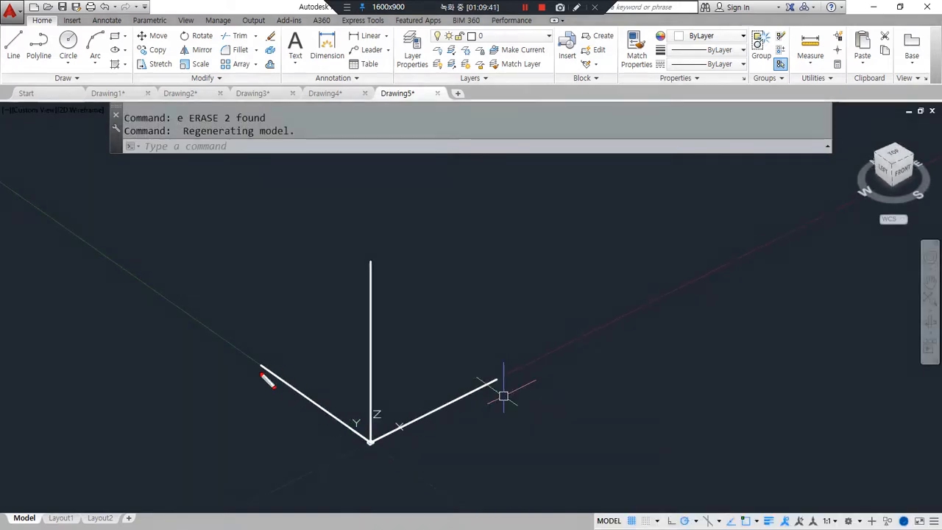
{"action": "left_click_drag", "start_coordinate": [255, 367], "coordinate": [349, 367]}
{"action": "mouse_move", "coordinate": [269, 366]}
{"action": "left_mouse_down"}
{"action": "mouse_move", "coordinate": [398, 288]}
{"action": "mouse_move", "coordinate": [506, 352]}
{"action": "left_mouse_up"}
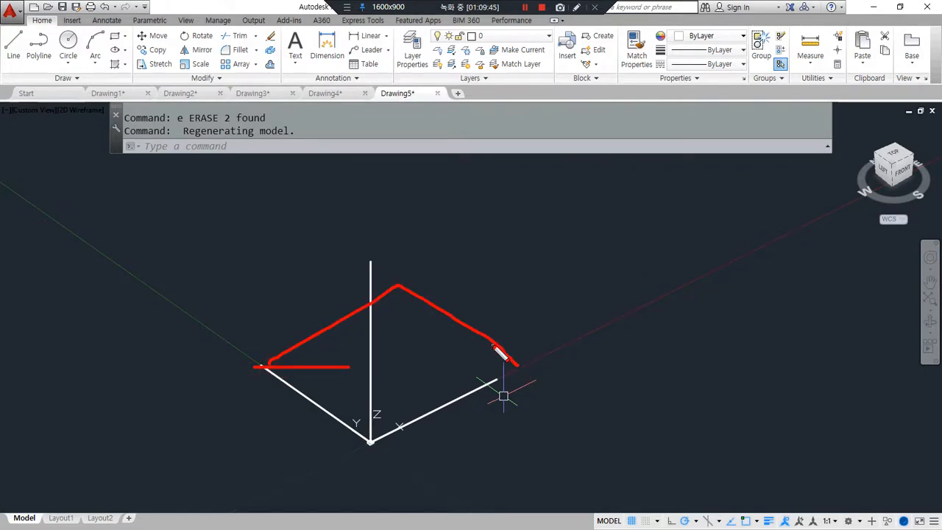
{"action": "key", "text": "e"}
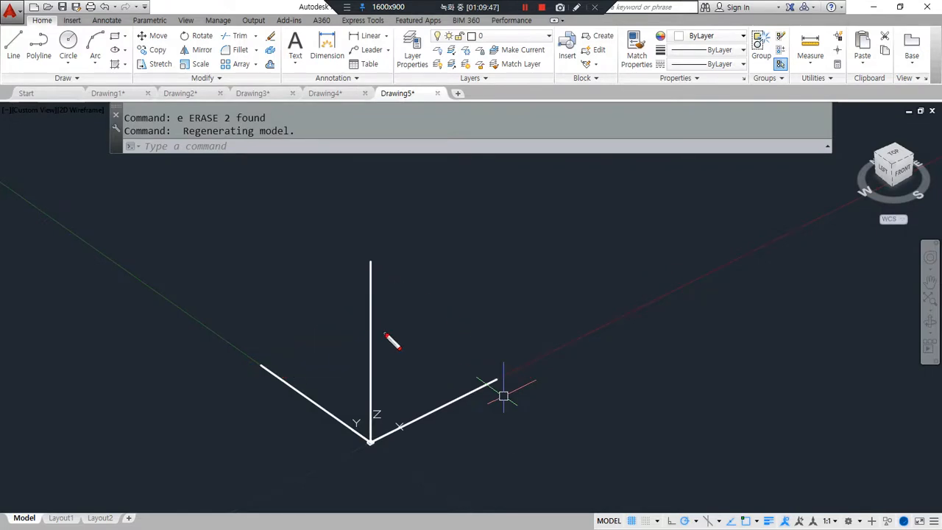
{"action": "mouse_move", "coordinate": [371, 264]}
{"action": "left_mouse_down"}
{"action": "mouse_move", "coordinate": [447, 231]}
{"action": "mouse_move", "coordinate": [485, 309]}
{"action": "mouse_move", "coordinate": [489, 405]}
{"action": "left_mouse_up"}
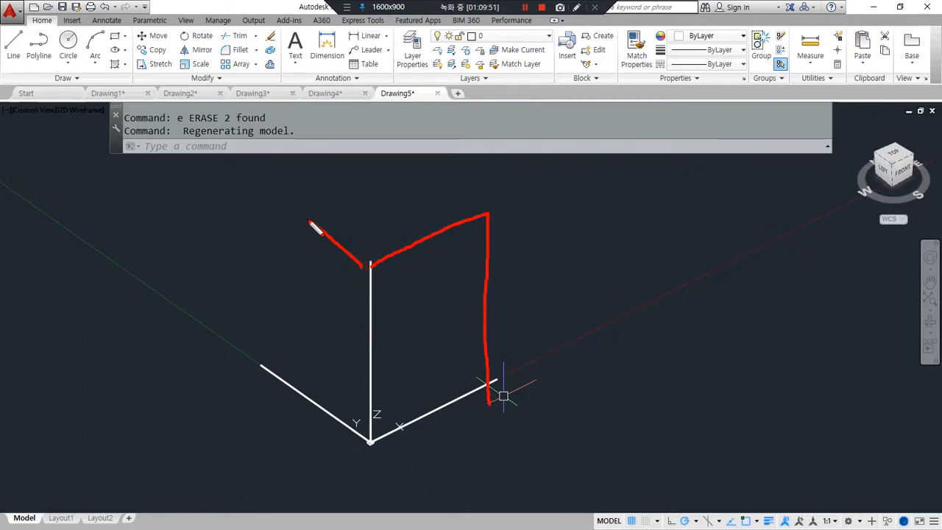
{"action": "left_click_drag", "start_coordinate": [293, 226], "coordinate": [259, 385]}
{"action": "mouse_move", "coordinate": [395, 371]}
{"action": "left_mouse_down"}
{"action": "mouse_move", "coordinate": [343, 251]}
{"action": "mouse_move", "coordinate": [336, 392]}
{"action": "mouse_move", "coordinate": [326, 357]}
{"action": "left_mouse_up"}
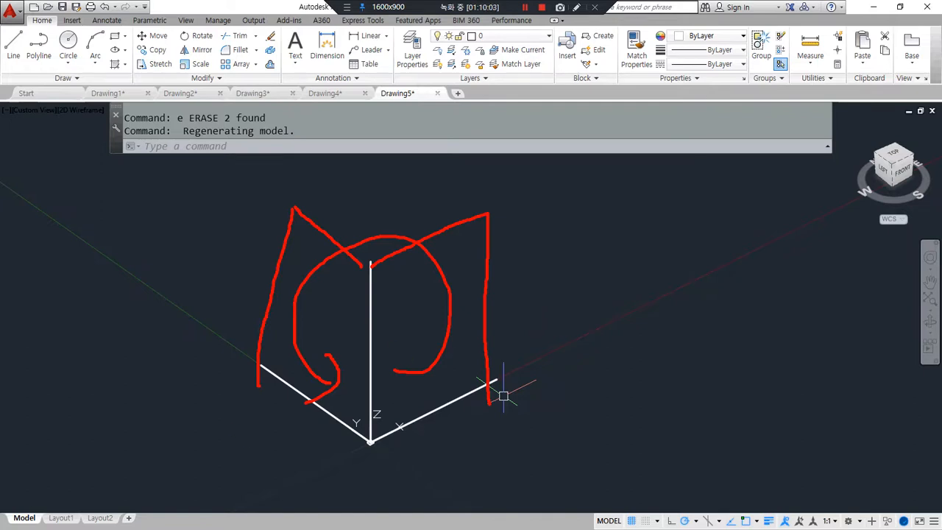
Step: Set a three-point UCS with its origin at the shared corner, X along the red-axis edge and Y toward the vertical line's upper end
{"action": "scroll", "coordinate": [410, 457], "scroll_direction": "up", "scroll_amount": 2}
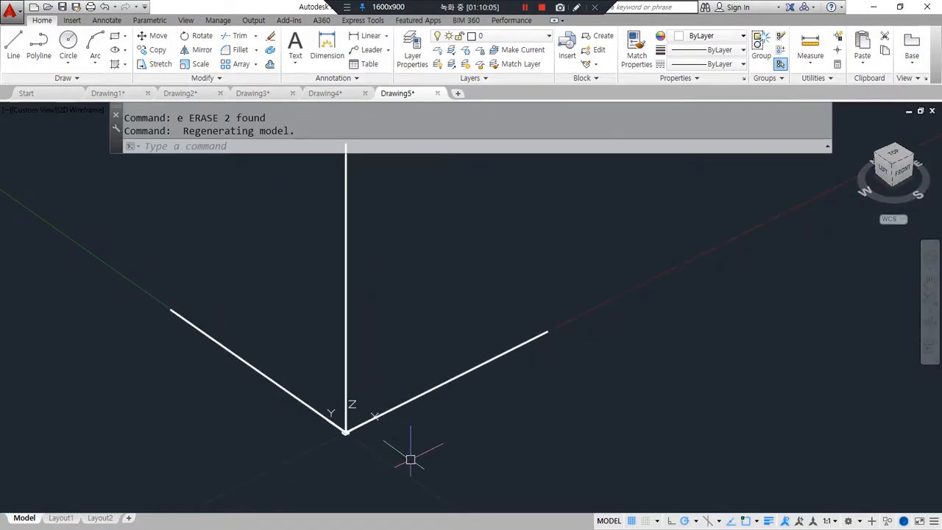
{"action": "type", "text": "u"}
{"action": "key", "text": "Return"}
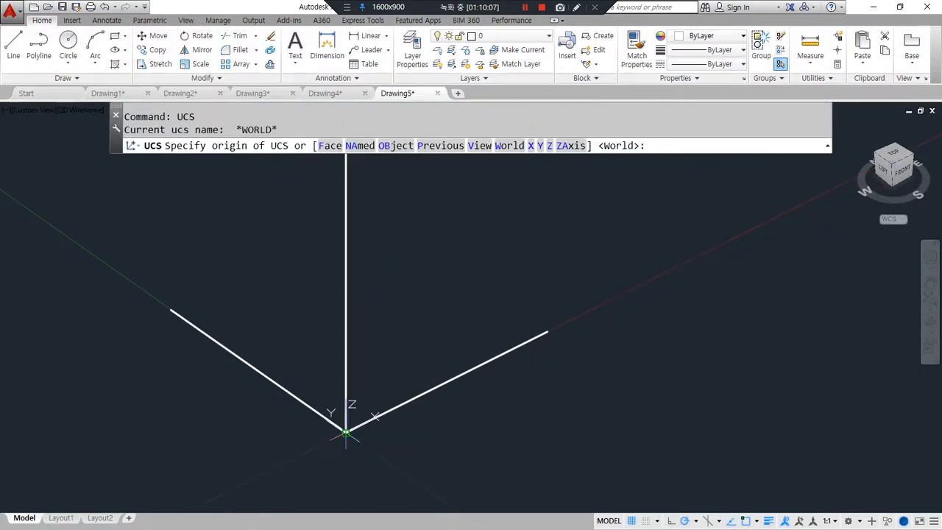
{"action": "left_click", "coordinate": [346, 433]}
{"action": "left_click", "coordinate": [547, 332]}
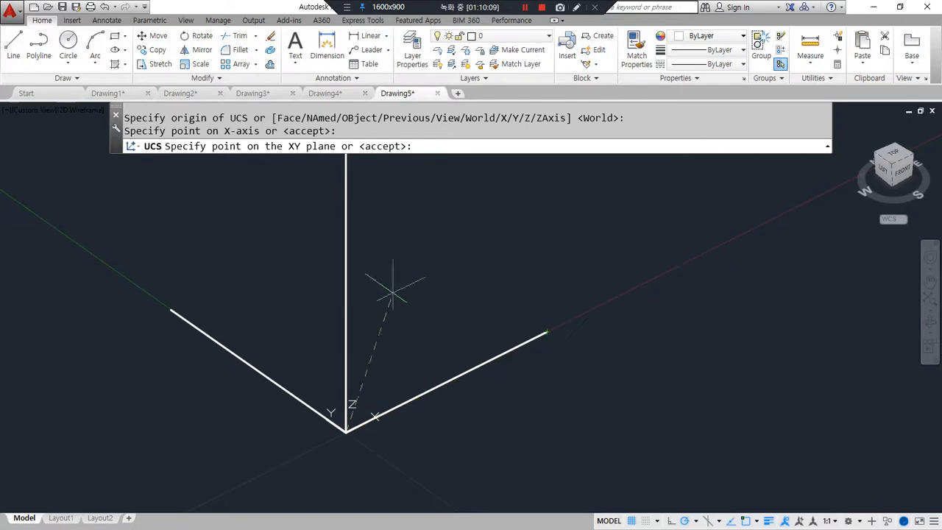
{"action": "middle_click_drag", "start_coordinate": [392, 291], "coordinate": [391, 336]}
{"action": "left_click", "coordinate": [349, 196]}
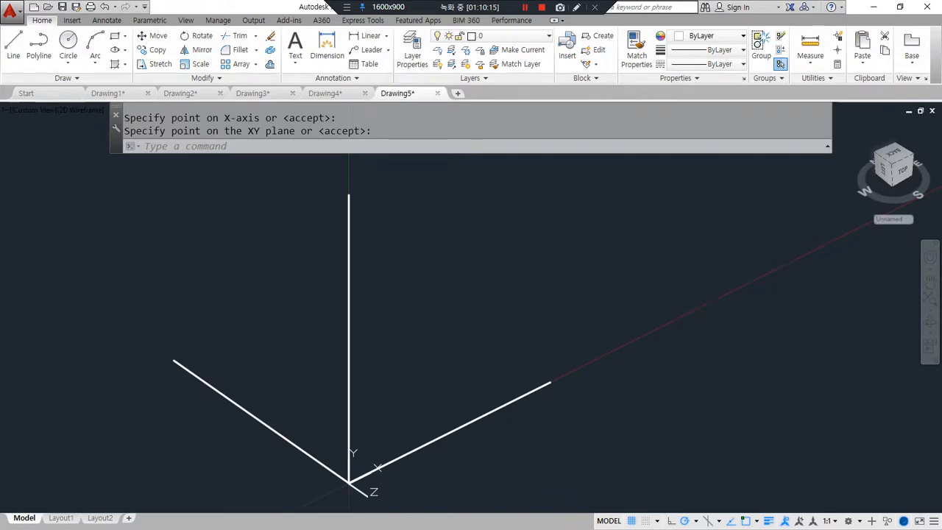
Step: Switch to the browser and open the 2007. 08. 11 -3 exercise drawing as an image in a new tab
{"action": "left_click_drag", "start_coordinate": [0, 116], "coordinate": [456, 76]}
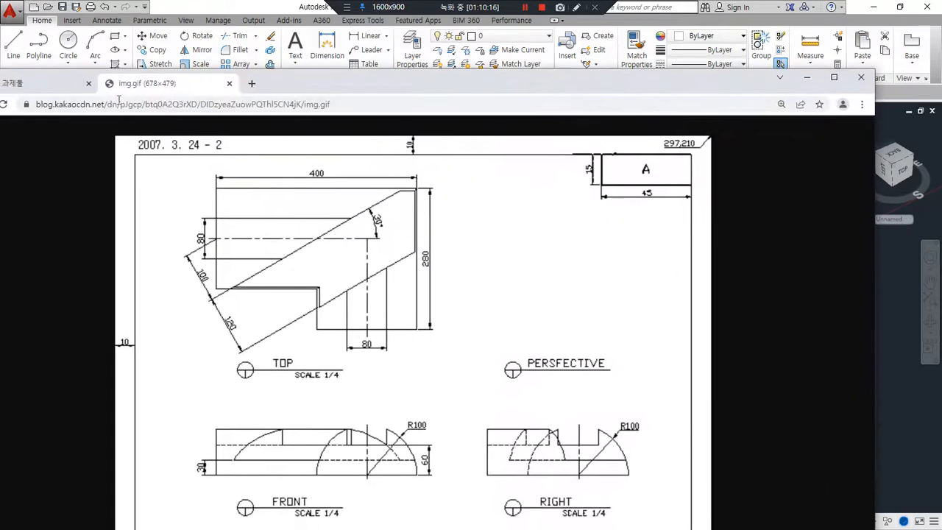
{"action": "left_click", "coordinate": [32, 82]}
{"action": "scroll", "coordinate": [538, 295], "scroll_direction": "down", "scroll_amount": 5}
{"action": "scroll", "coordinate": [515, 331], "scroll_direction": "up", "scroll_amount": 1}
{"action": "mouse_move", "coordinate": [445, 509]}
{"action": "left_mouse_down"}
{"action": "mouse_move", "coordinate": [356, 509]}
{"action": "mouse_move", "coordinate": [483, 222]}
{"action": "mouse_move", "coordinate": [719, 442]}
{"action": "mouse_move", "coordinate": [516, 527]}
{"action": "left_mouse_up"}
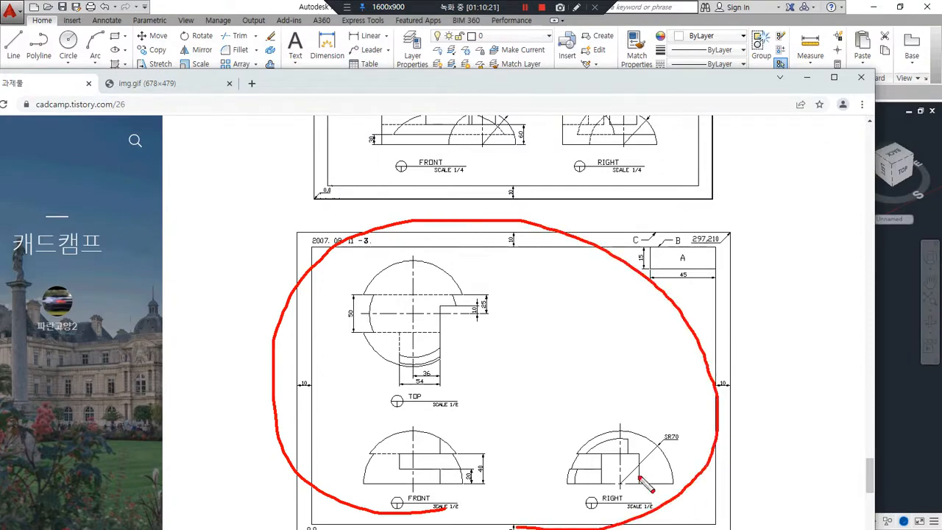
{"action": "left_click_drag", "start_coordinate": [687, 446], "coordinate": [690, 428]}
{"action": "right_click", "coordinate": [510, 337]}
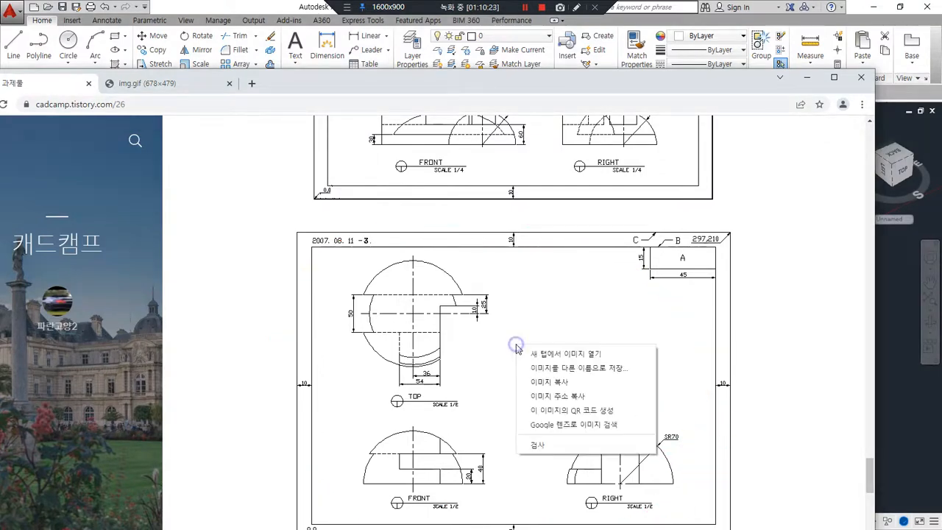
{"action": "left_click", "coordinate": [545, 354]}
{"action": "left_click", "coordinate": [272, 88]}
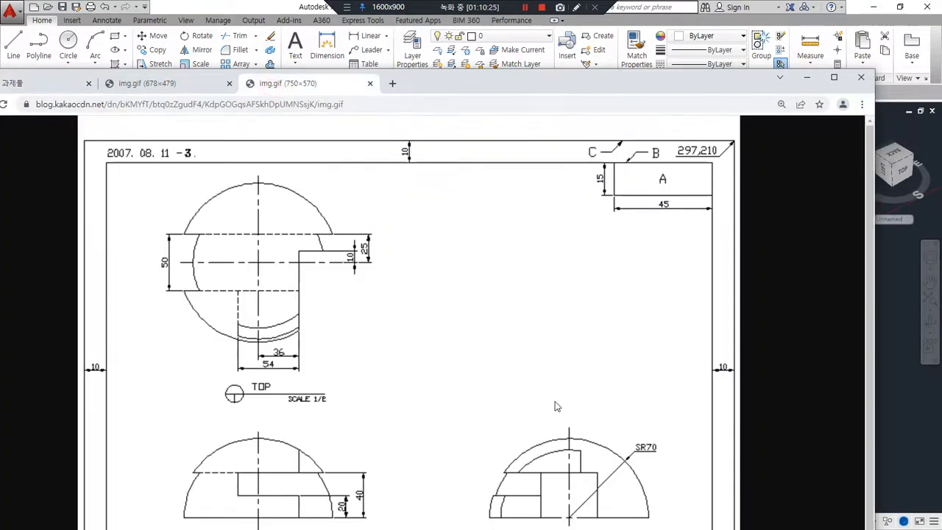
Step: Examine the SR70 dome in the exercise's right, top and front views, and return to the AutoCAD drawing
{"action": "scroll", "coordinate": [554, 406], "scroll_direction": "down", "scroll_amount": 1}
{"action": "mouse_move", "coordinate": [658, 479]}
{"action": "left_mouse_down"}
{"action": "mouse_move", "coordinate": [554, 392]}
{"action": "mouse_move", "coordinate": [545, 507]}
{"action": "mouse_move", "coordinate": [655, 475]}
{"action": "left_mouse_up"}
{"action": "mouse_move", "coordinate": [683, 430]}
{"action": "left_mouse_down"}
{"action": "mouse_move", "coordinate": [648, 371]}
{"action": "mouse_move", "coordinate": [661, 430]}
{"action": "left_mouse_up"}
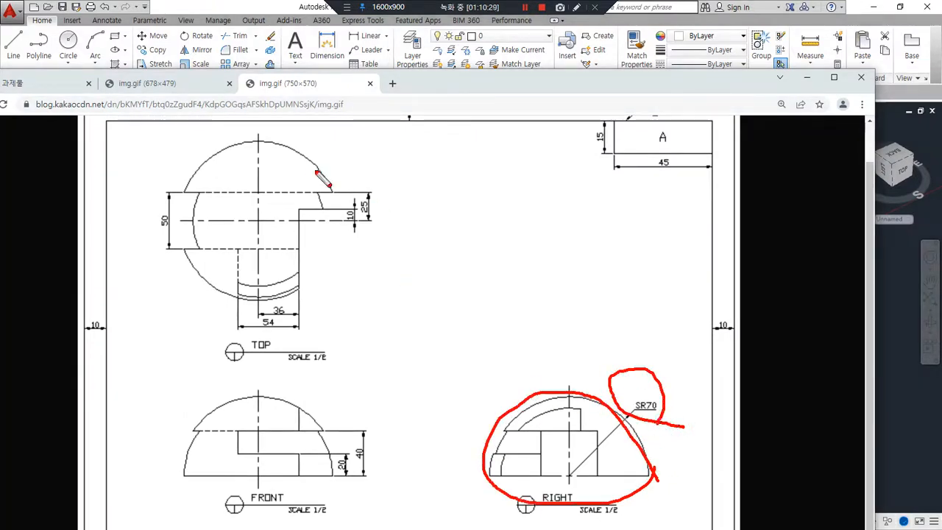
{"action": "left_click_drag", "start_coordinate": [355, 219], "coordinate": [250, 218]}
{"action": "left_click_drag", "start_coordinate": [259, 137], "coordinate": [259, 243]}
{"action": "mouse_move", "coordinate": [332, 218]}
{"action": "left_mouse_down"}
{"action": "mouse_move", "coordinate": [254, 136]}
{"action": "mouse_move", "coordinate": [232, 294]}
{"action": "mouse_move", "coordinate": [344, 237]}
{"action": "left_mouse_up"}
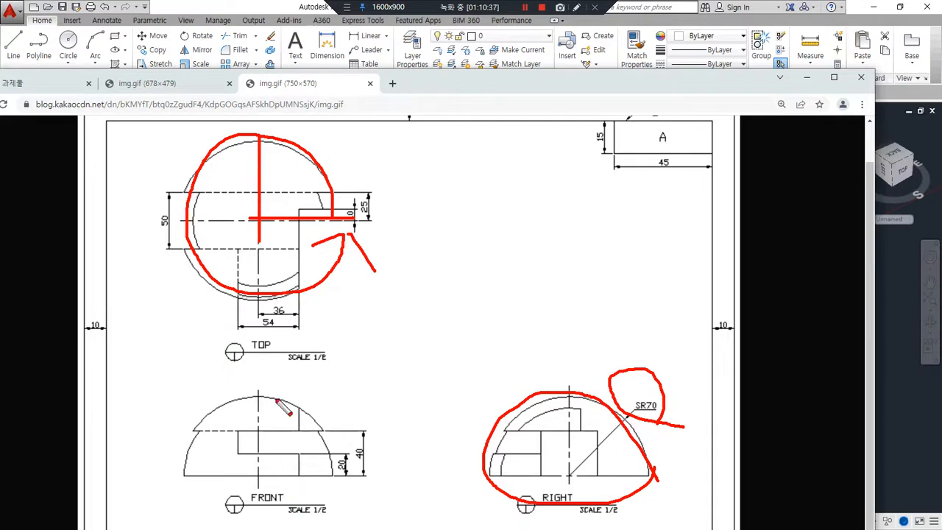
{"action": "key", "text": "Escape"}
{"action": "mouse_move", "coordinate": [484, 82]}
{"action": "left_mouse_down"}
{"action": "mouse_move", "coordinate": [0, 131]}
{"action": "mouse_move", "coordinate": [0, 141]}
{"action": "left_mouse_up"}
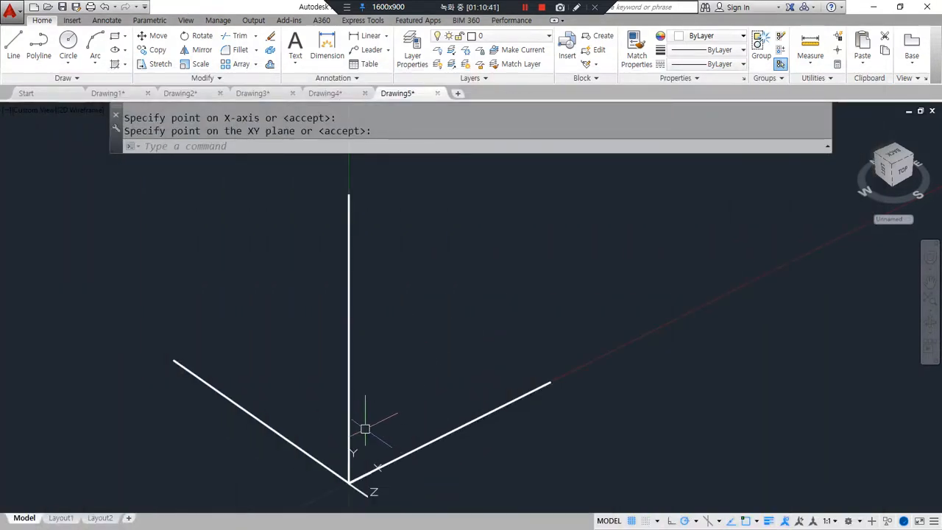
Step: Set the Front view so the new UCS faces the screen with X horizontal and Y vertical
{"action": "left_click", "coordinate": [902, 177]}
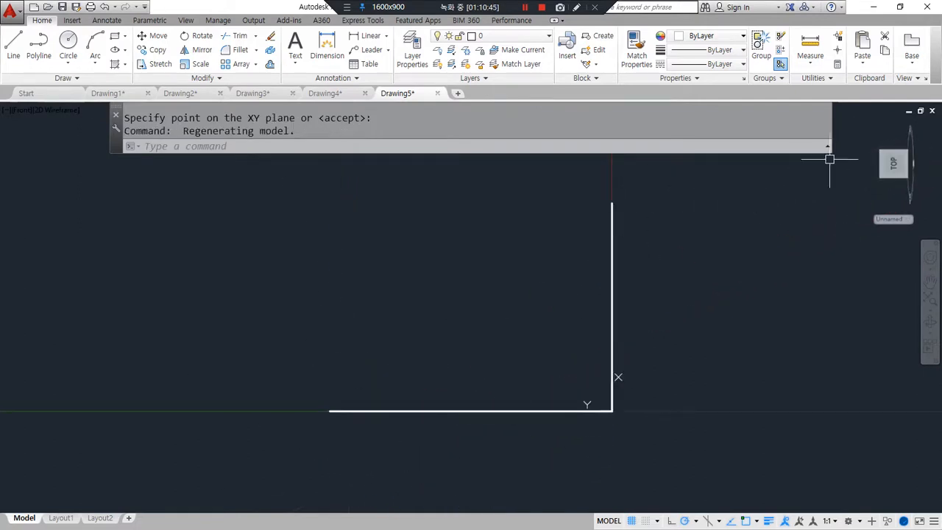
{"action": "left_click", "coordinate": [893, 143]}
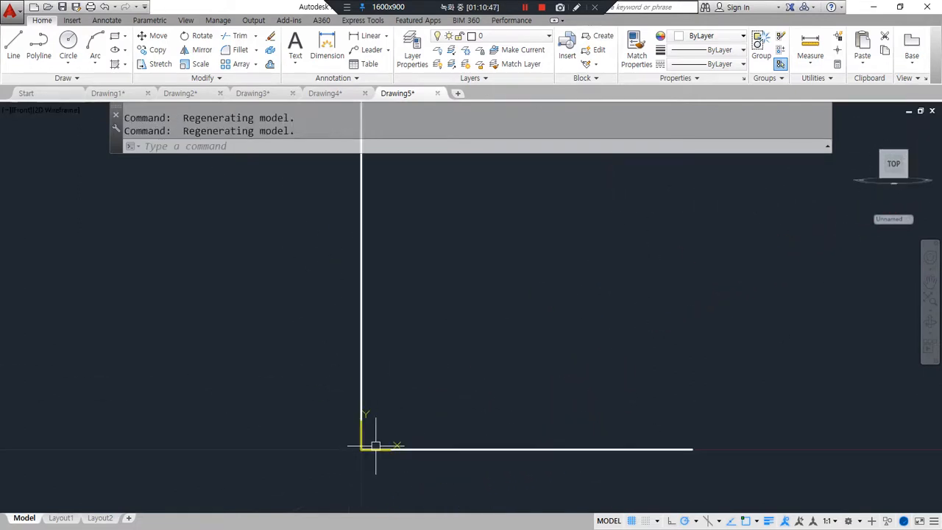
{"action": "middle_click_drag", "start_coordinate": [415, 425], "coordinate": [362, 457]}
{"action": "scroll", "coordinate": [354, 429], "scroll_direction": "up", "scroll_amount": 2}
{"action": "scroll", "coordinate": [353, 429], "scroll_direction": "down", "scroll_amount": 2}
{"action": "scroll", "coordinate": [376, 400], "scroll_direction": "down", "scroll_amount": 2}
{"action": "middle_click_drag", "start_coordinate": [378, 344], "coordinate": [359, 373]}
Step: Erase the leftover horizontal rectangle edge along the X axis
{"action": "mouse_move", "coordinate": [259, 347]}
{"action": "left_mouse_down"}
{"action": "mouse_move", "coordinate": [334, 394]}
{"action": "mouse_move", "coordinate": [368, 272]}
{"action": "left_mouse_up"}
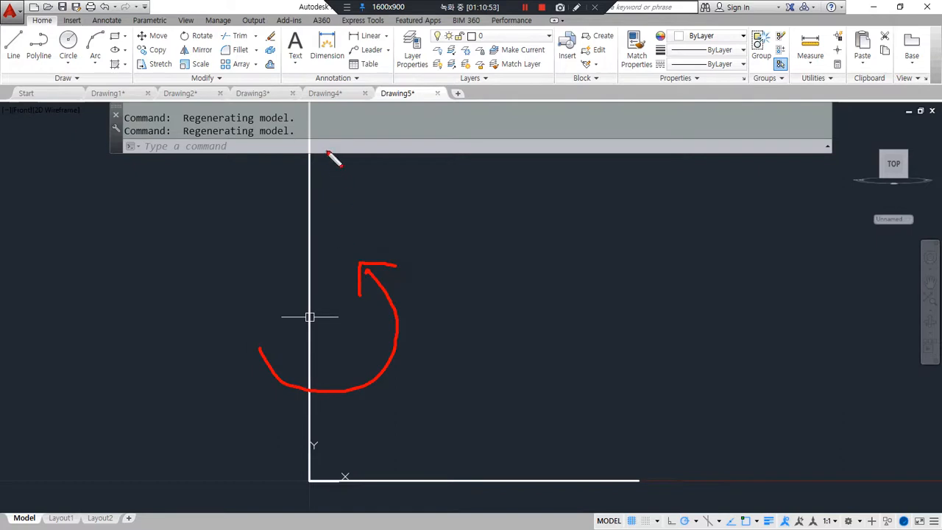
{"action": "left_click_drag", "start_coordinate": [316, 159], "coordinate": [326, 405]}
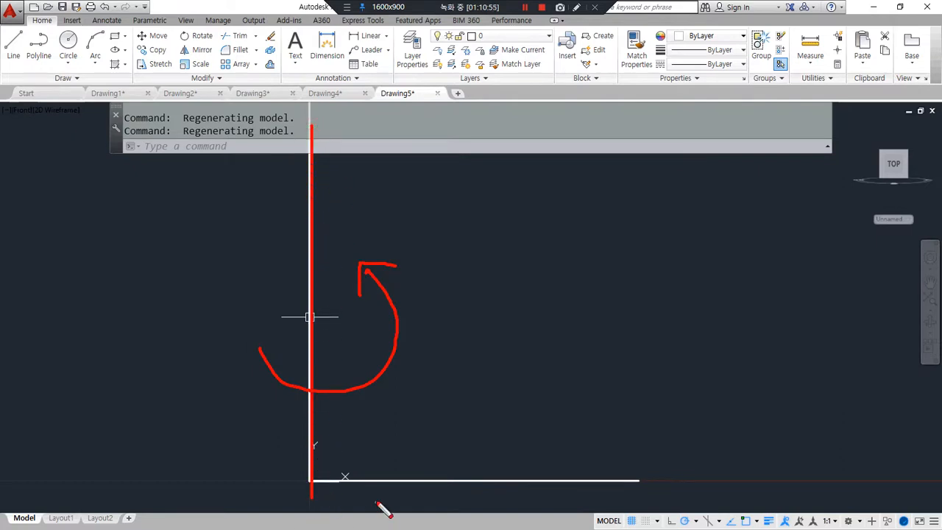
{"action": "left_click", "coordinate": [479, 506]}
{"action": "left_click", "coordinate": [407, 415]}
{"action": "type", "text": "e"}
{"action": "key", "text": "Return"}
{"action": "left_click", "coordinate": [250, 442]}
{"action": "left_click", "coordinate": [385, 492]}
{"action": "type", "text": "E"}
{"action": "key", "text": "Return"}
Step: Draw a 30 by 120 rectangle from the origin corner and fit the whole drawing in view
{"action": "type", "text": "rec"}
{"action": "key", "text": "Return"}
{"action": "left_click", "coordinate": [309, 480]}
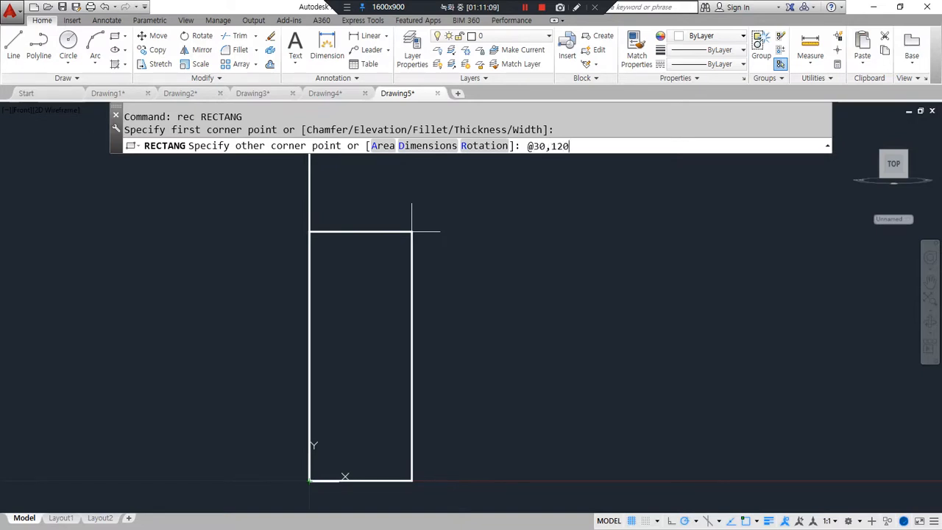
{"action": "key", "text": "Return"}
{"action": "scroll", "coordinate": [408, 280], "scroll_direction": "down", "scroll_amount": 2}
{"action": "type", "text": "z"}
{"action": "key", "text": "Return"}
{"action": "type", "text": "a"}
{"action": "key", "text": "Return"}
Step: Explode the 30 by 120 rectangle into separate lines
{"action": "type", "text": "x"}
{"action": "key", "text": "Return"}
{"action": "left_click", "coordinate": [480, 271]}
{"action": "key", "text": "Return"}
Step: Erase the leftover line seen end-on at the origin
{"action": "left_click", "coordinate": [393, 209]}
{"action": "left_click", "coordinate": [442, 494]}
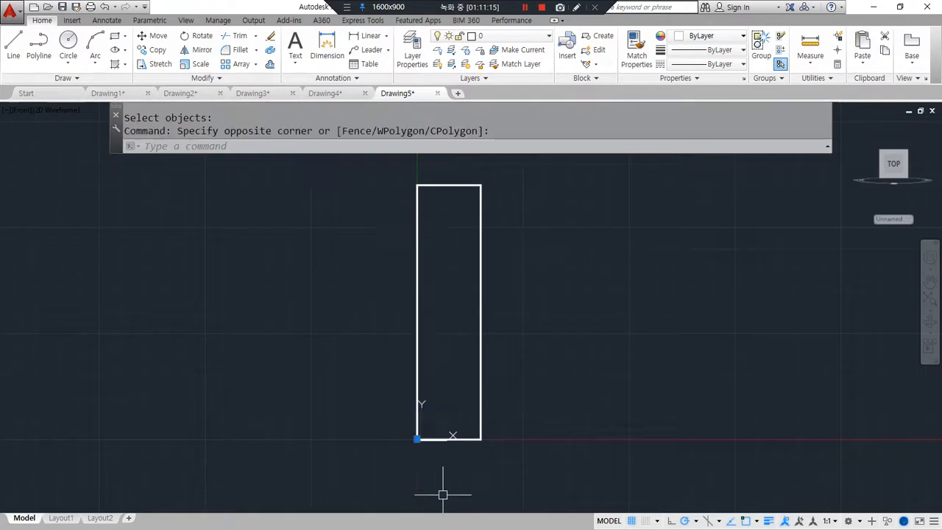
{"action": "type", "text": "e"}
{"action": "key", "text": "Return"}
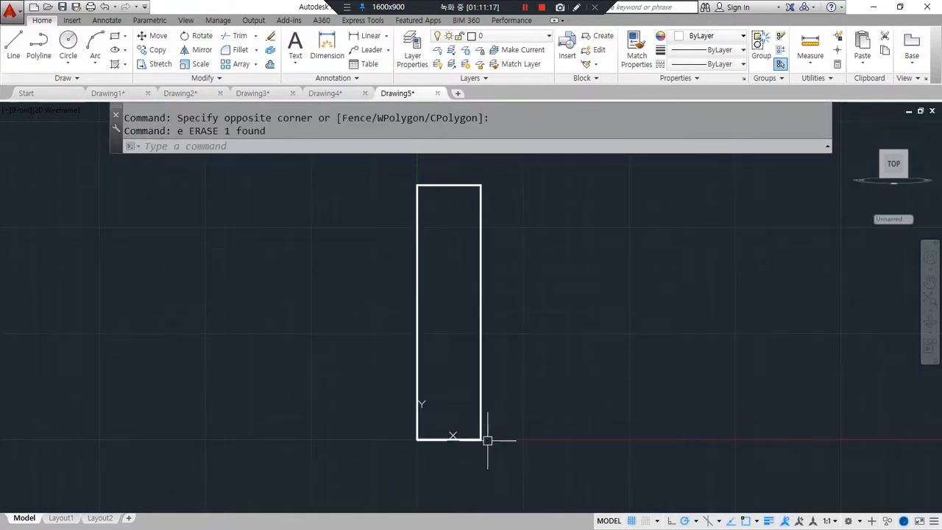
{"action": "middle_click_drag", "start_coordinate": [465, 364], "coordinate": [451, 369]}
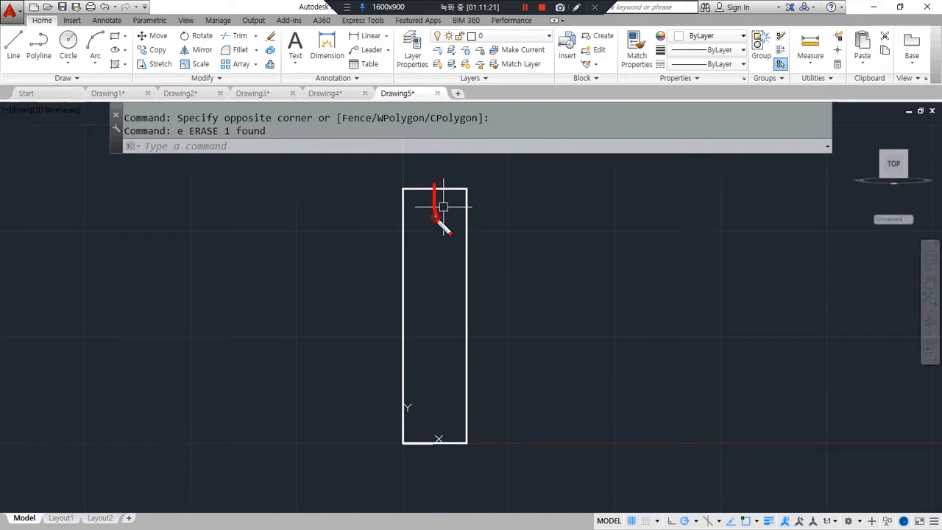
{"action": "left_click_drag", "start_coordinate": [466, 359], "coordinate": [466, 418]}
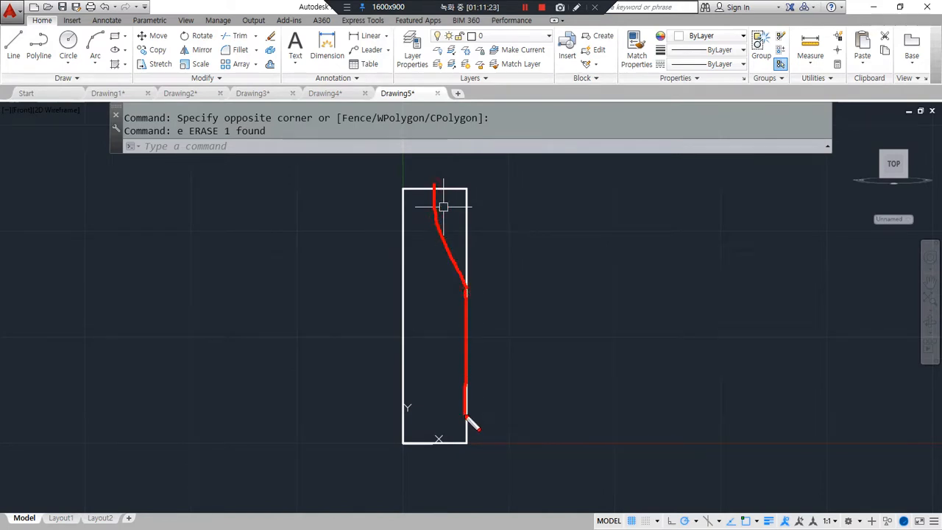
{"action": "scroll", "coordinate": [471, 456], "scroll_direction": "up", "scroll_amount": 2}
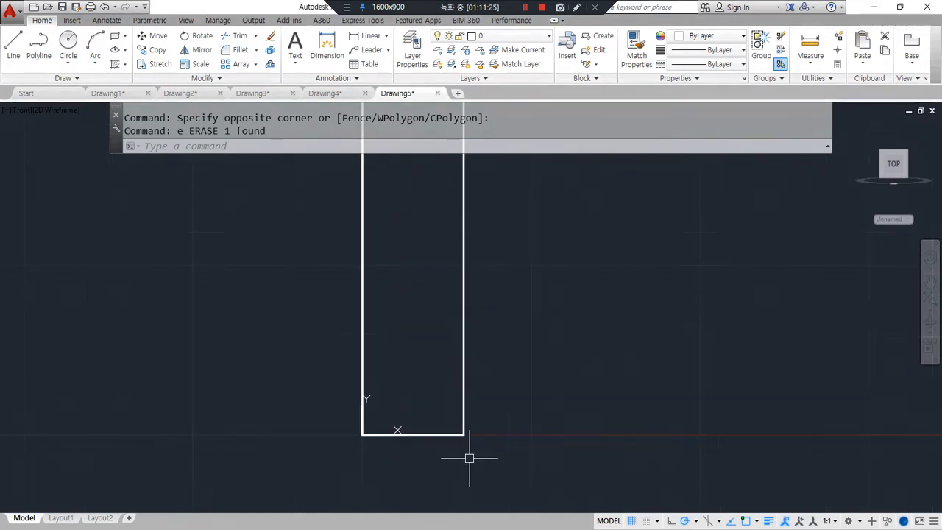
{"action": "middle_click_drag", "start_coordinate": [500, 399], "coordinate": [486, 425]}
{"action": "type", "text": "f"}
{"action": "key", "text": "Return"}
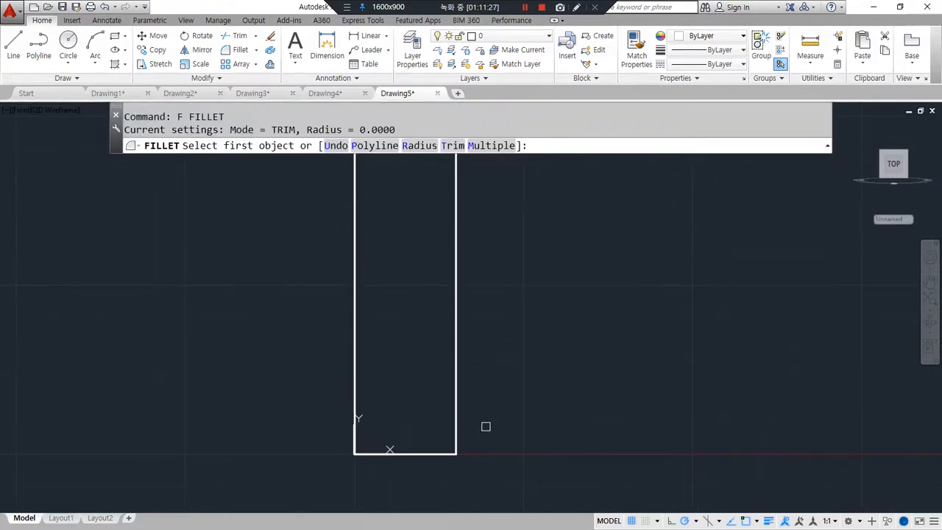
{"action": "type", "text": "r"}
{"action": "key", "text": "Return"}
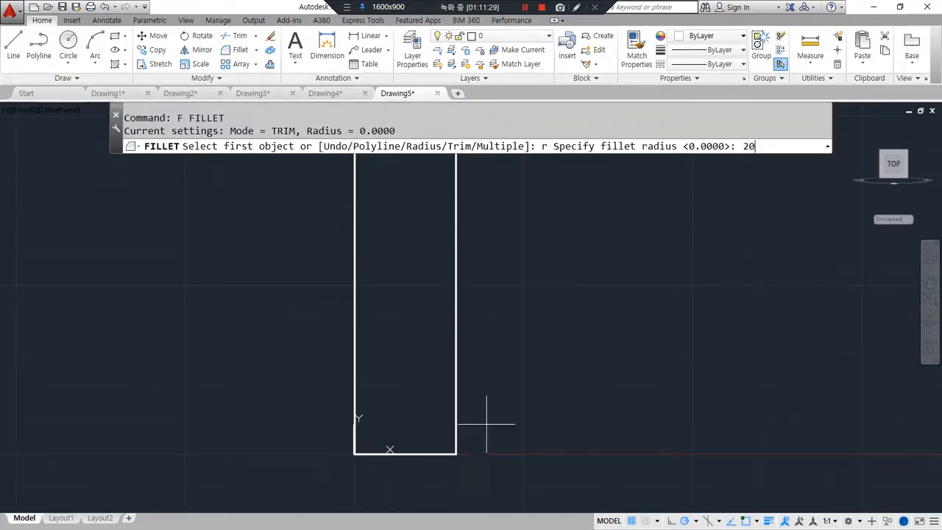
{"action": "type", "text": "20"}
{"action": "key", "text": "Return"}
{"action": "left_click", "coordinate": [446, 449]}
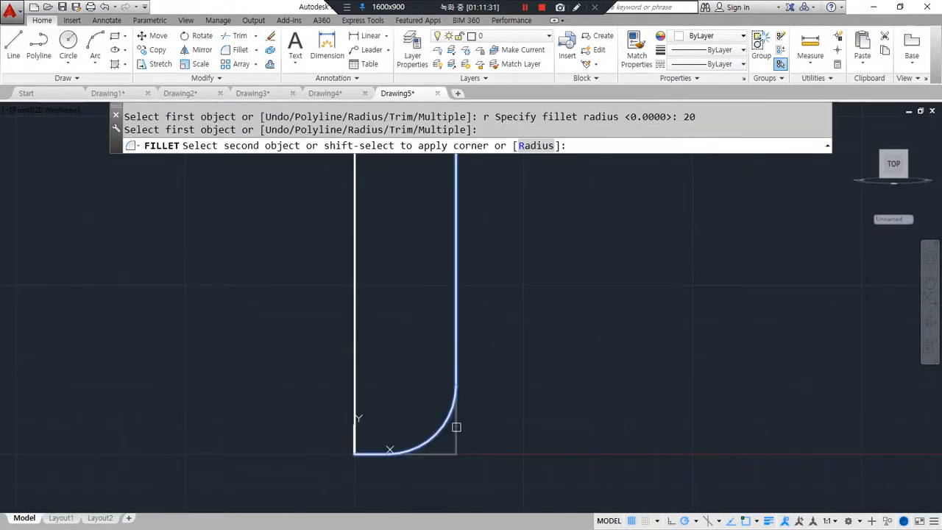
{"action": "key", "text": "Escape"}
{"action": "key", "text": "Escape"}
Step: Fillet the lower-right corner of the exploded rectangle with a radius of 10
{"action": "type", "text": "f"}
{"action": "key", "text": "Return"}
{"action": "type", "text": "r"}
{"action": "key", "text": "Return"}
{"action": "type", "text": "10"}
{"action": "key", "text": "Return"}
{"action": "left_click", "coordinate": [430, 453]}
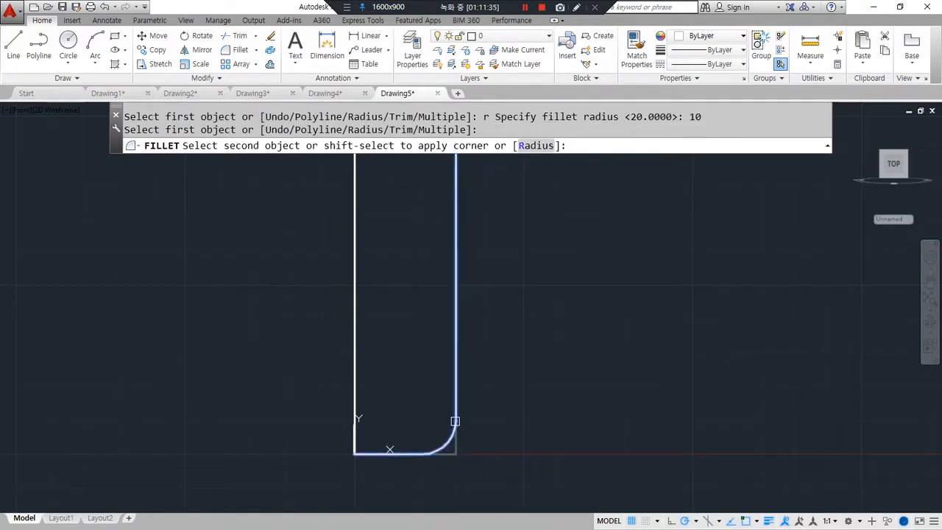
{"action": "left_click", "coordinate": [455, 421]}
{"action": "scroll", "coordinate": [405, 456], "scroll_direction": "up", "scroll_amount": 2}
{"action": "scroll", "coordinate": [425, 358], "scroll_direction": "down", "scroll_amount": 3}
{"action": "scroll", "coordinate": [429, 201], "scroll_direction": "up", "scroll_amount": 2}
{"action": "type", "text": "o"}
{"action": "key", "text": "Return"}
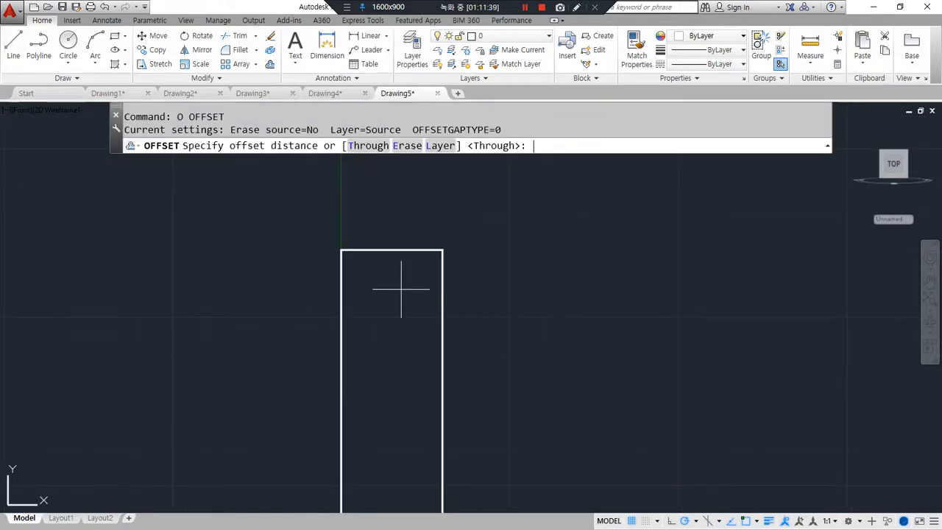
{"action": "type", "text": "10"}
{"action": "key", "text": "Escape"}
Step: Offset the profile's left edge 15 inward
{"action": "key", "text": "Return"}
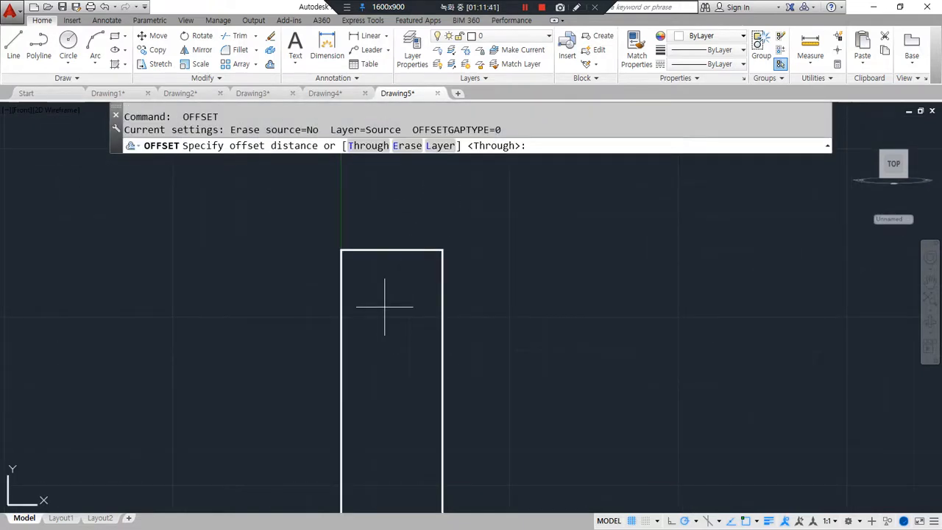
{"action": "type", "text": "15"}
{"action": "key", "text": "Return"}
{"action": "left_click", "coordinate": [340, 273]}
{"action": "left_click", "coordinate": [368, 282]}
{"action": "key", "text": "Return"}
{"action": "middle_click_drag", "start_coordinate": [375, 299], "coordinate": [363, 280]}
{"action": "type", "text": "l"}
{"action": "key", "text": "Return"}
{"action": "key", "text": "Escape"}
{"action": "key", "text": "Escape"}
Step: Offset the profile's upper edge 15 downward
{"action": "type", "text": "o"}
{"action": "key", "text": "Return"}
{"action": "key", "text": "Return"}
{"action": "left_click", "coordinate": [390, 232]}
{"action": "left_click", "coordinate": [404, 312]}
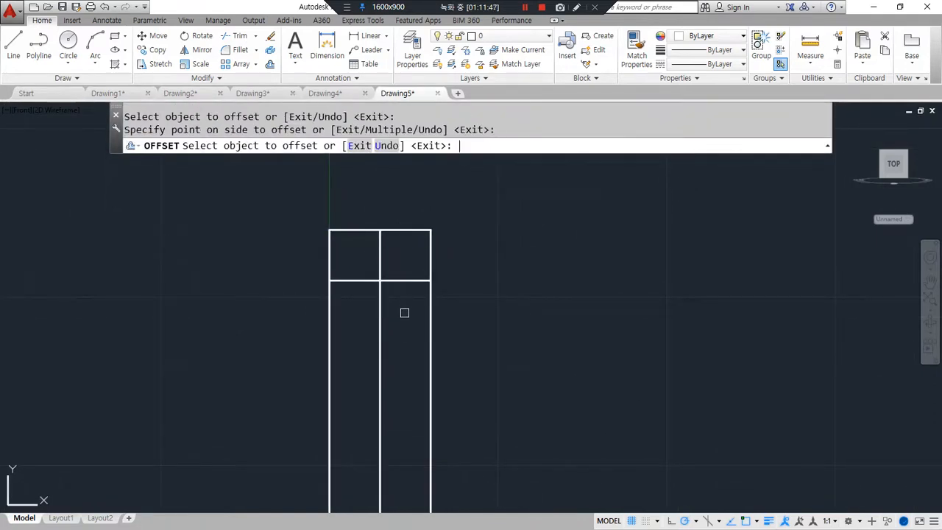
{"action": "key", "text": "Return"}
Step: Draw a sloped line from the intersection of the two offset lines down to the profile's right edge, using 30° polar tracking
{"action": "type", "text": "l"}
{"action": "key", "text": "Return"}
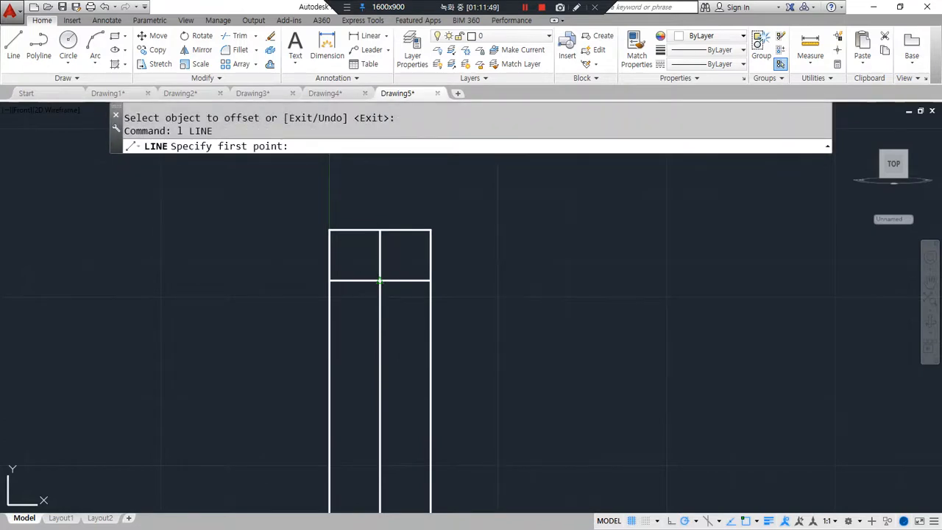
{"action": "left_click", "coordinate": [380, 280]}
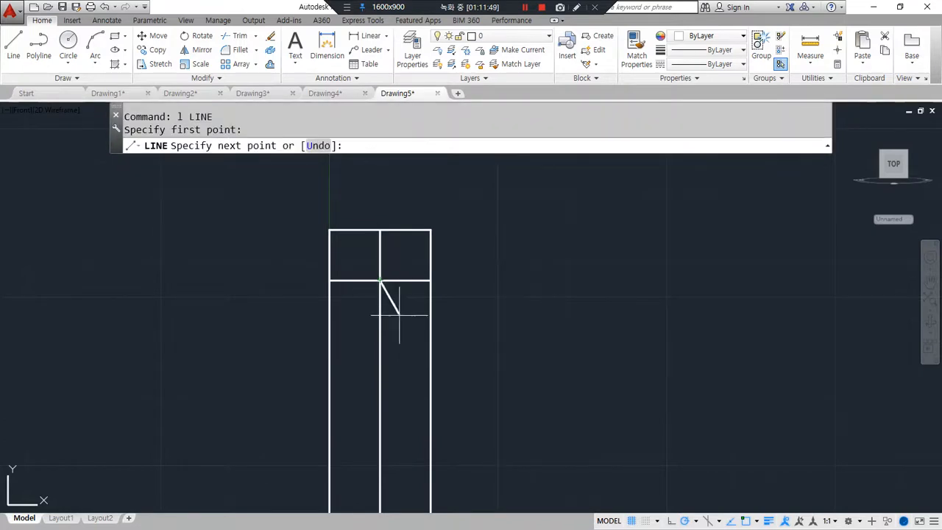
{"action": "left_click", "coordinate": [696, 521]}
{"action": "left_click", "coordinate": [699, 420]}
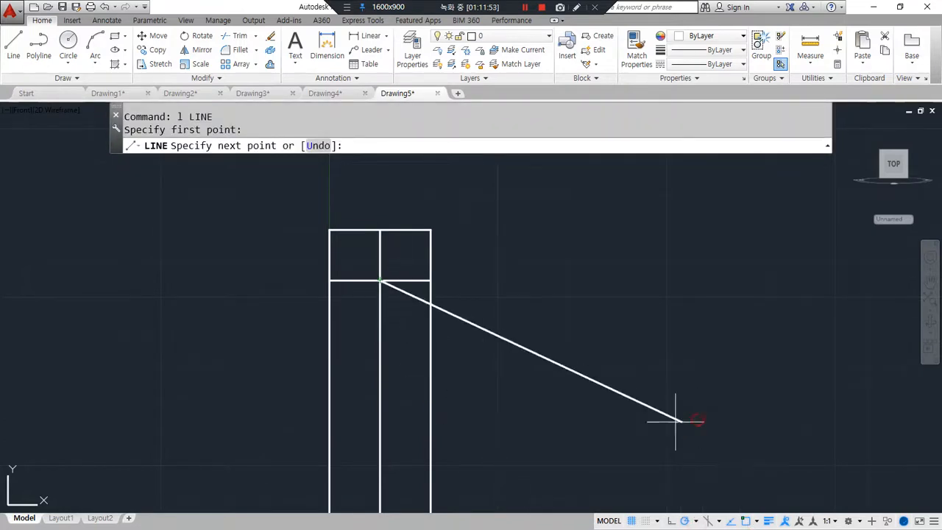
{"action": "left_click", "coordinate": [429, 365]}
{"action": "key", "text": "Return"}
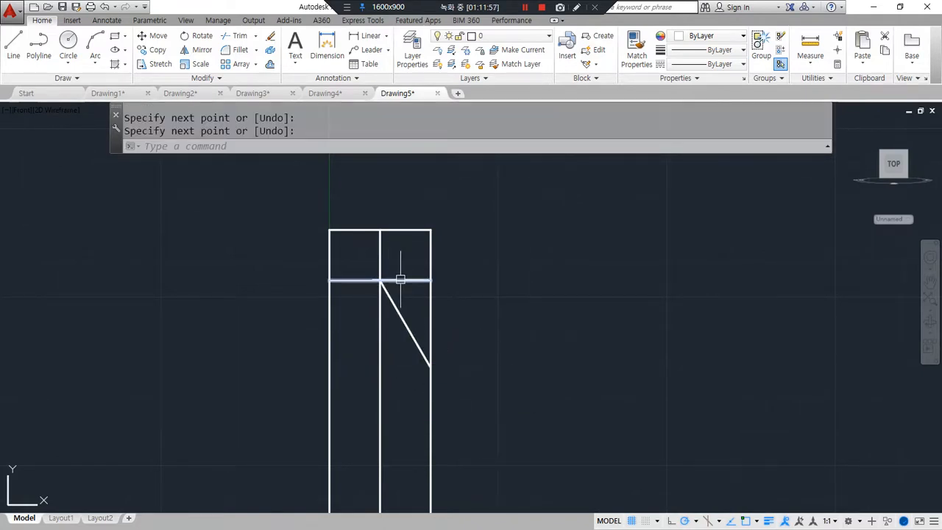
Step: Erase the horizontal offset line below the profile's upper edge
{"action": "key", "text": "Escape"}
{"action": "left_click", "coordinate": [388, 281]}
{"action": "key", "text": "Delete"}
Step: Join the profile's upper edge and the vertical neck line in a sharp corner with a radius 0 fillet
{"action": "type", "text": "f"}
{"action": "key", "text": "Return"}
{"action": "type", "text": "r"}
{"action": "key", "text": "Return"}
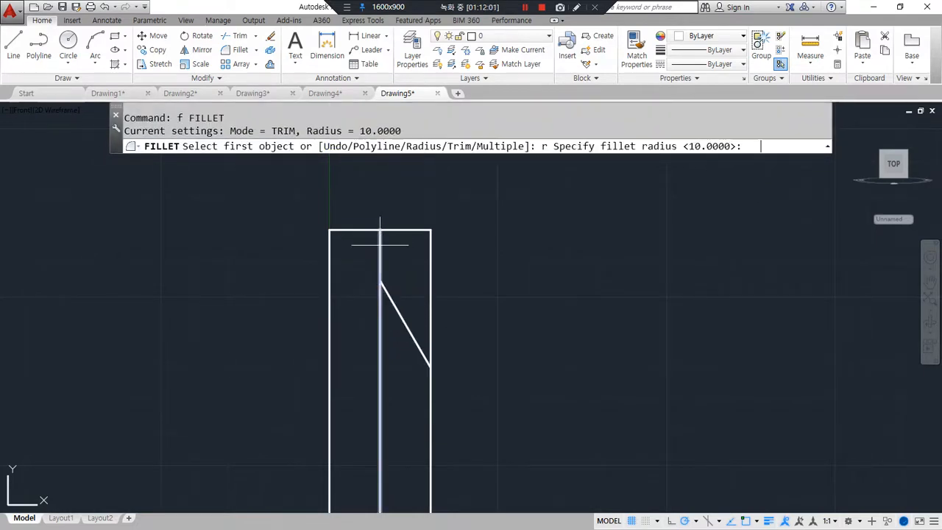
{"action": "type", "text": "0"}
{"action": "key", "text": "Return"}
{"action": "left_click", "coordinate": [362, 230]}
{"action": "left_click", "coordinate": [380, 243]}
Step: Join the sloped line to the neck line and to the right edge with radius 0 fillets
{"action": "key", "text": "Return"}
{"action": "left_click", "coordinate": [388, 292]}
{"action": "left_click", "coordinate": [390, 298]}
{"action": "key", "text": "Return"}
{"action": "left_click", "coordinate": [423, 355]}
{"action": "left_click", "coordinate": [433, 403]}
{"action": "scroll", "coordinate": [442, 425], "scroll_direction": "down", "scroll_amount": 2}
{"action": "mouse_move", "coordinate": [441, 425]}
{"action": "middle_mouse_down"}
{"action": "mouse_move", "coordinate": [443, 297]}
{"action": "mouse_move", "coordinate": [442, 364]}
{"action": "middle_mouse_up"}
{"action": "scroll", "coordinate": [425, 280], "scroll_direction": "up", "scroll_amount": 2}
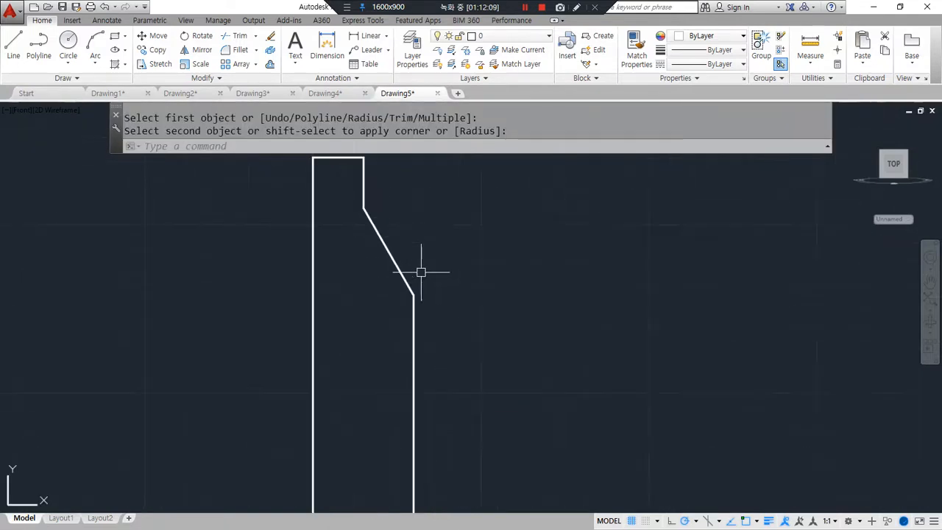
Step: Fillet the shoulder corner between the right edge and the sloped line with a radius of 20
{"action": "key", "text": "Escape"}
{"action": "type", "text": "f"}
{"action": "key", "text": "Return"}
{"action": "type", "text": "r"}
{"action": "key", "text": "Return"}
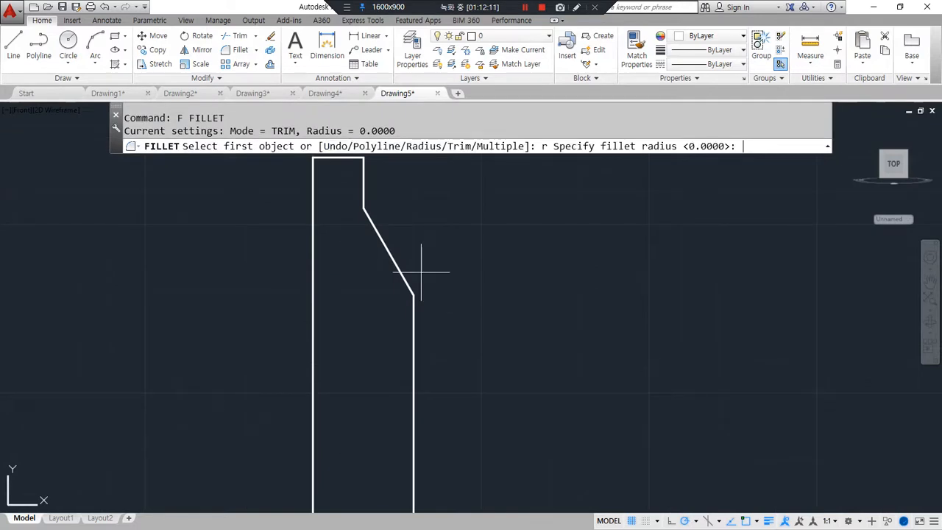
{"action": "type", "text": "20"}
{"action": "key", "text": "Return"}
{"action": "left_click", "coordinate": [410, 321]}
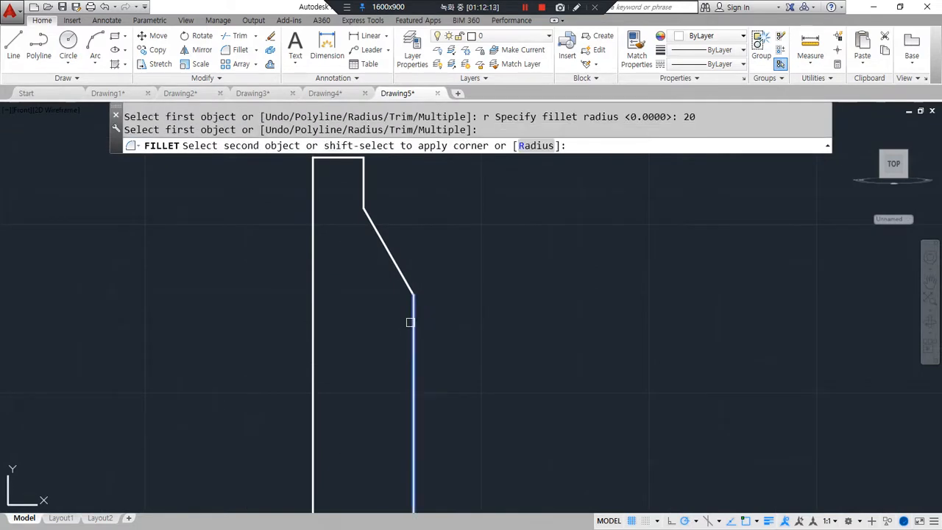
{"action": "left_click", "coordinate": [391, 260]}
Step: Fillet the corner between the sloped line and the vertical neck line with the same radius of 20
{"action": "middle_click_drag", "start_coordinate": [386, 254], "coordinate": [389, 320]}
{"action": "key", "text": "space"}
{"action": "left_click", "coordinate": [382, 293]}
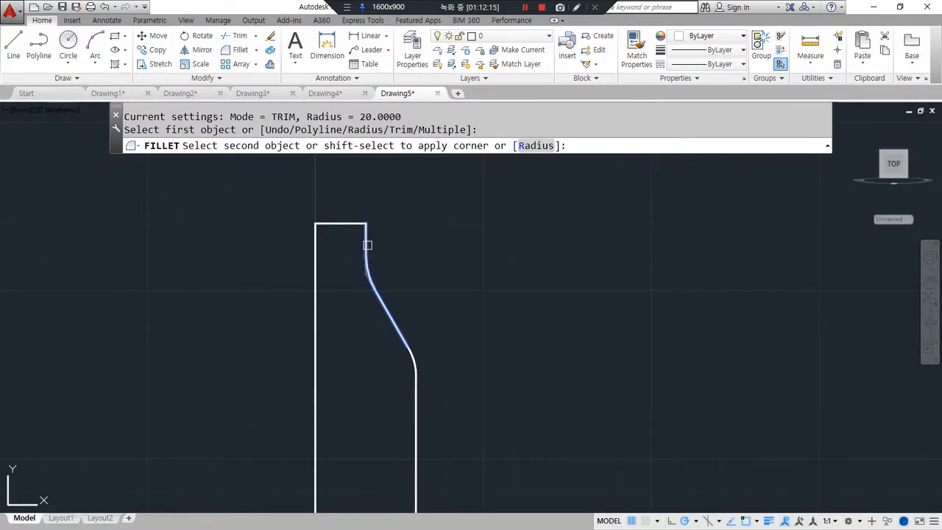
{"action": "left_click", "coordinate": [368, 246]}
{"action": "scroll", "coordinate": [450, 374], "scroll_direction": "down", "scroll_amount": 2}
{"action": "middle_click_drag", "start_coordinate": [450, 375], "coordinate": [456, 336]}
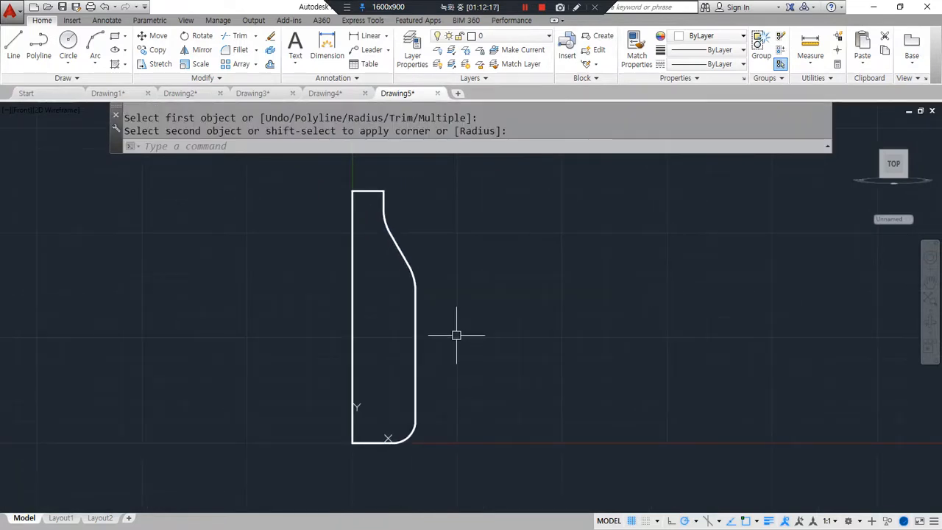
Step: Erase the arc at the profile's lower-right corner and fillet that corner with a radius of 8
{"action": "left_click", "coordinate": [409, 434]}
{"action": "type", "text": "e"}
{"action": "key", "text": "space"}
{"action": "type", "text": "f"}
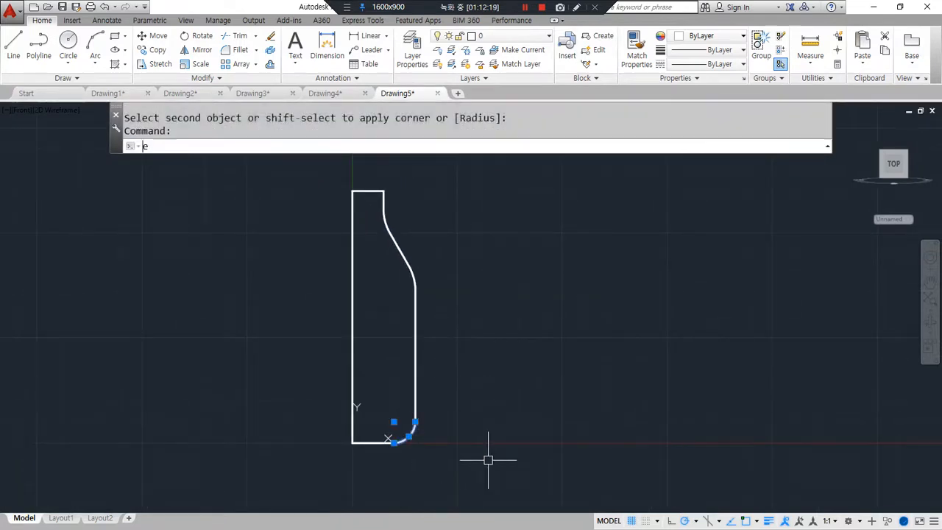
{"action": "key", "text": "space"}
{"action": "type", "text": "r"}
{"action": "key", "text": "space"}
{"action": "type", "text": "8"}
{"action": "key", "text": "space"}
{"action": "left_click", "coordinate": [390, 442]}
{"action": "left_click", "coordinate": [415, 409]}
{"action": "mouse_move", "coordinate": [479, 401]}
{"action": "middle_mouse_down"}
{"action": "mouse_move", "coordinate": [477, 411]}
{"action": "mouse_move", "coordinate": [470, 405]}
{"action": "middle_mouse_up"}
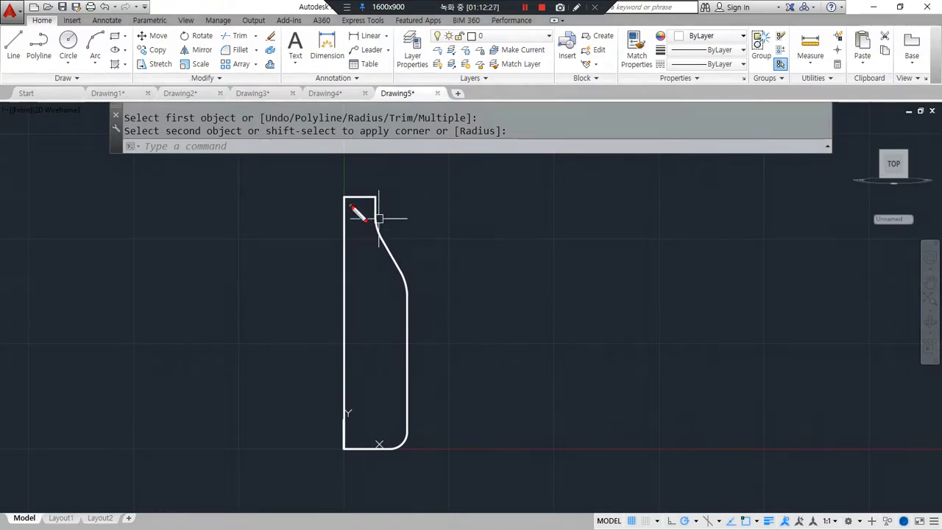
{"action": "mouse_move", "coordinate": [378, 171]}
{"action": "left_mouse_down"}
{"action": "mouse_move", "coordinate": [262, 116]}
{"action": "mouse_move", "coordinate": [354, 288]}
{"action": "left_mouse_up"}
{"action": "left_click_drag", "start_coordinate": [398, 242], "coordinate": [372, 323]}
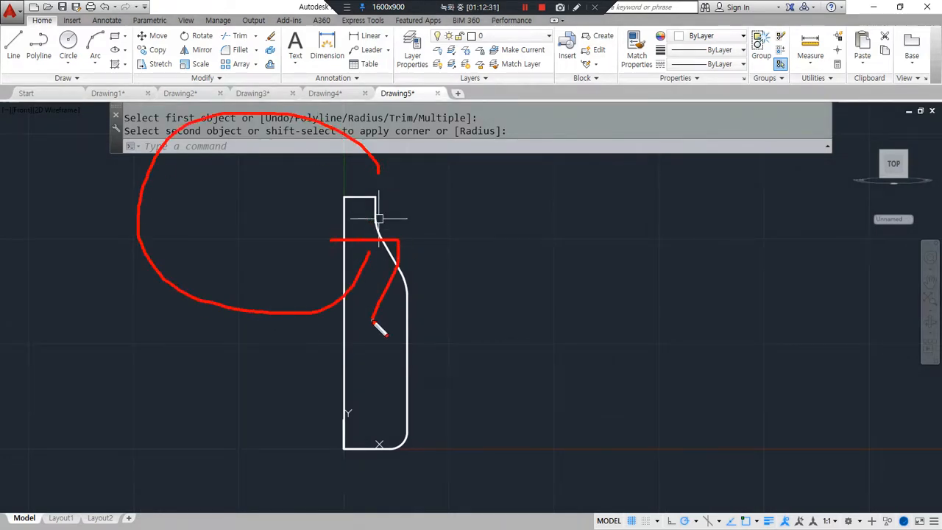
{"action": "key", "text": "Escape"}
{"action": "scroll", "coordinate": [370, 226], "scroll_direction": "up", "scroll_amount": 2}
{"action": "scroll", "coordinate": [369, 241], "scroll_direction": "down", "scroll_amount": 2}
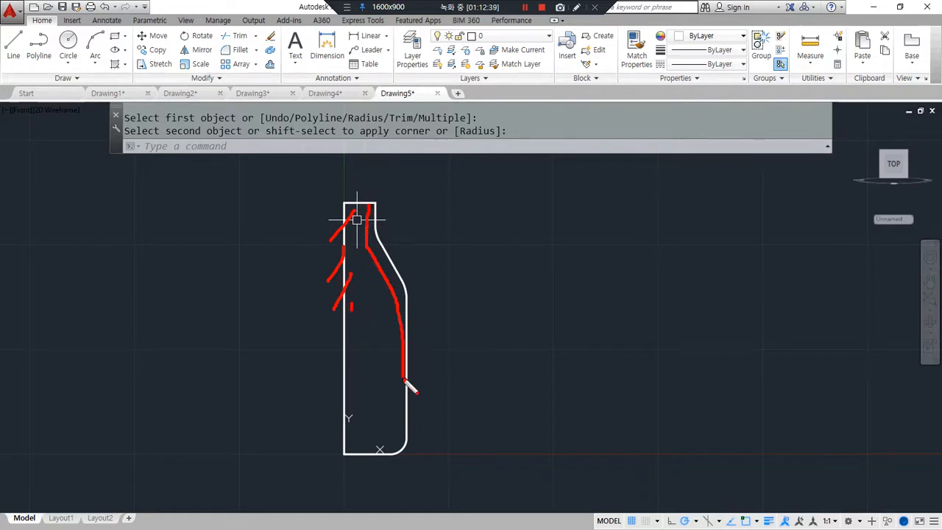
{"action": "key", "text": "Escape"}
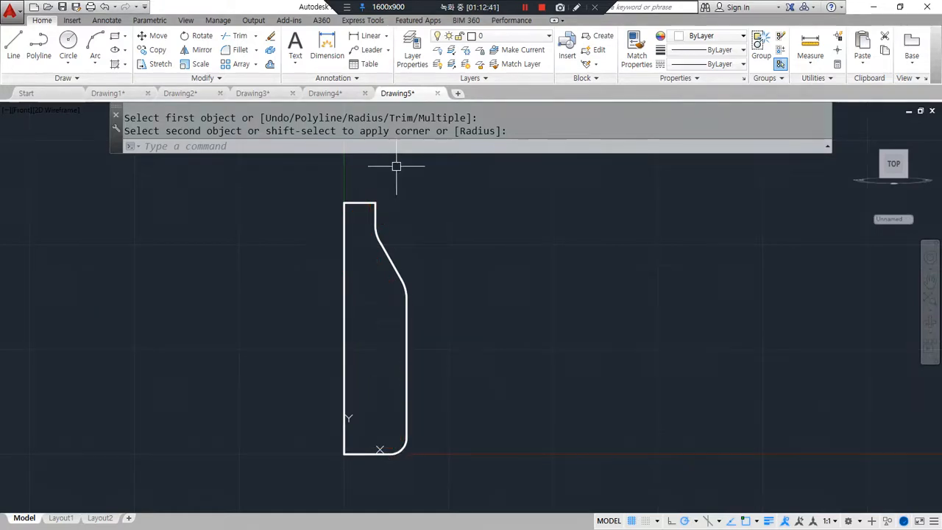
Step: Offset the vertical neck line and the neck arc 2 inward
{"action": "scroll", "coordinate": [375, 204], "scroll_direction": "up", "scroll_amount": 5}
{"action": "type", "text": "o"}
{"action": "key", "text": "Return"}
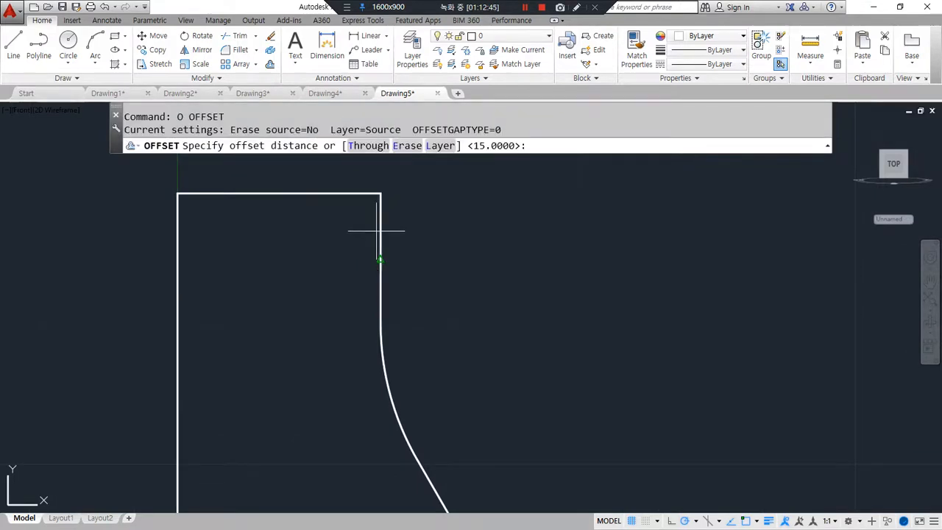
{"action": "type", "text": "2"}
{"action": "key", "text": "Return"}
{"action": "left_click", "coordinate": [381, 220]}
{"action": "left_click", "coordinate": [346, 221]}
{"action": "left_click", "coordinate": [382, 351]}
{"action": "left_click", "coordinate": [346, 378]}
Step: Offset the sloped line, the shoulder arc and the profile's right edge inward by the same distance of 2
{"action": "middle_click_drag", "start_coordinate": [372, 441], "coordinate": [299, 179]}
{"action": "left_click", "coordinate": [374, 256]}
{"action": "left_click", "coordinate": [361, 302]}
{"action": "middle_click_drag", "start_coordinate": [385, 400], "coordinate": [369, 252]}
{"action": "left_click", "coordinate": [479, 334]}
{"action": "left_click", "coordinate": [429, 377]}
{"action": "middle_click_drag", "start_coordinate": [428, 380], "coordinate": [424, 217]}
{"action": "left_click", "coordinate": [488, 350]}
{"action": "left_click", "coordinate": [458, 356]}
Step: Offset the lower-right corner arc inward by the same distance of 2
{"action": "scroll", "coordinate": [402, 378], "scroll_direction": "down", "scroll_amount": 2}
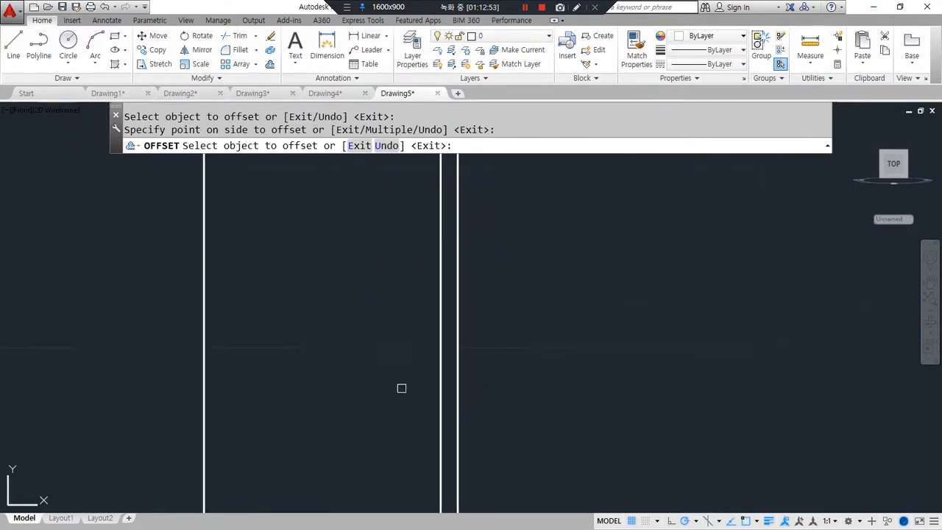
{"action": "middle_click_drag", "start_coordinate": [410, 400], "coordinate": [414, 217]}
{"action": "left_click", "coordinate": [442, 392]}
{"action": "left_click", "coordinate": [407, 359]}
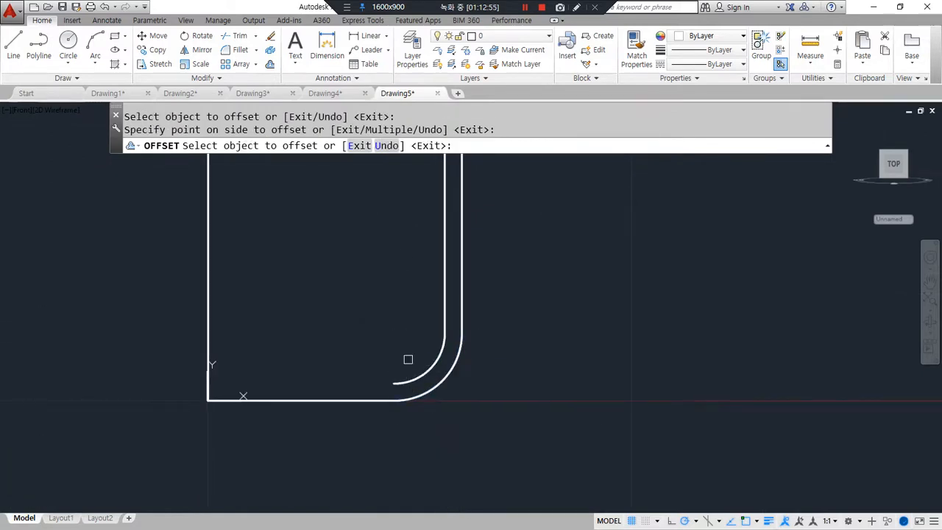
{"action": "scroll", "coordinate": [292, 392], "scroll_direction": "up", "scroll_amount": 2}
{"action": "key", "text": "Return"}
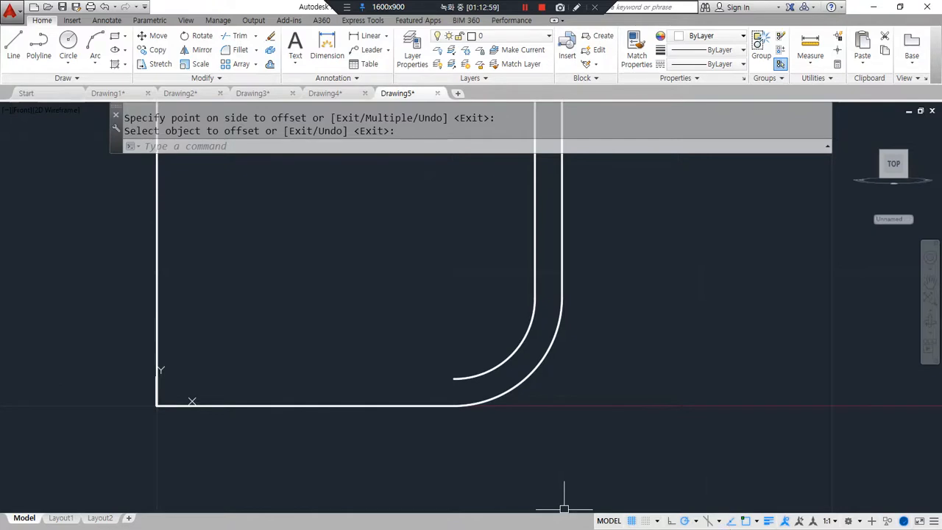
Step: Set polar tracking to 45° and draw a diagonal line at 135° from below the bottom edge up into the profile
{"action": "left_click", "coordinate": [696, 521]}
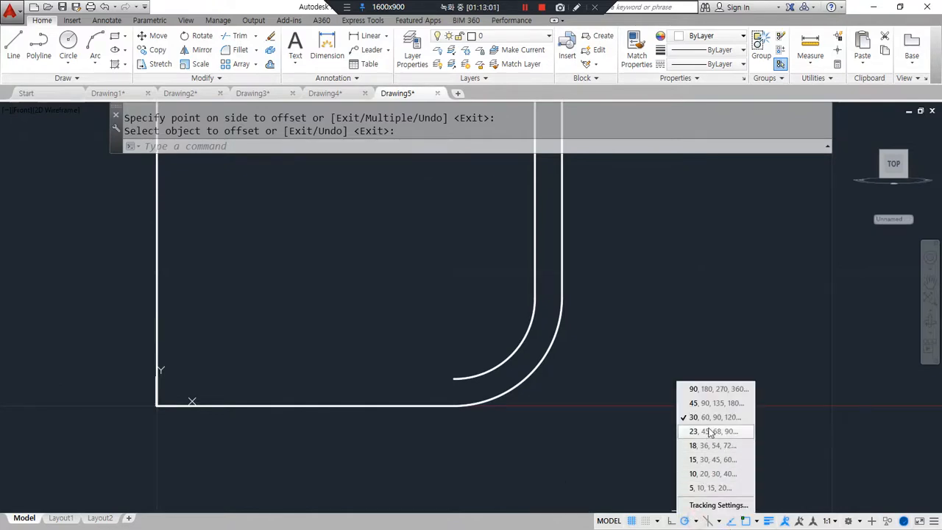
{"action": "left_click", "coordinate": [708, 403]}
{"action": "type", "text": "l"}
{"action": "key", "text": "Return"}
{"action": "left_click", "coordinate": [378, 430]}
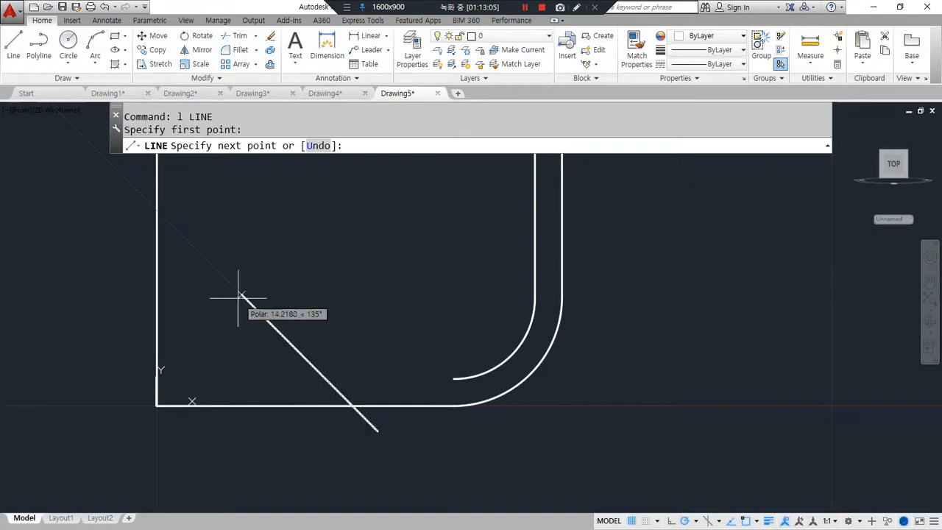
{"action": "left_click", "coordinate": [218, 274]}
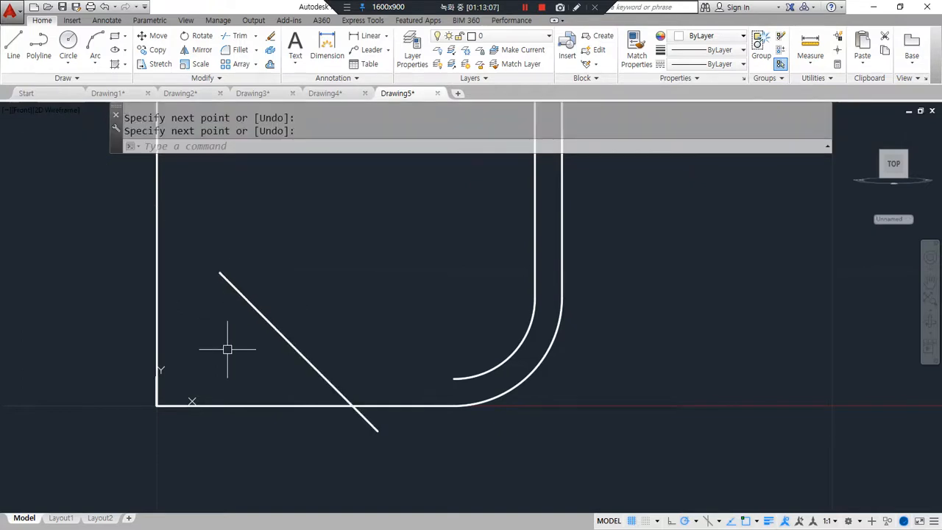
{"action": "key", "text": "Return"}
{"action": "type", "text": "O"}
{"action": "key", "text": "Return"}
{"action": "type", "text": "15"}
{"action": "key", "text": "Return"}
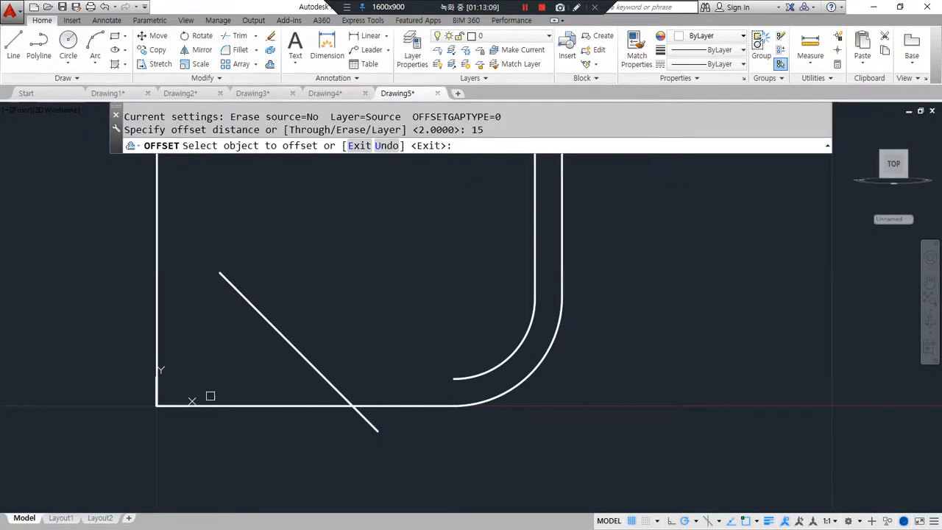
{"action": "left_click", "coordinate": [195, 404]}
{"action": "key", "text": "Escape"}
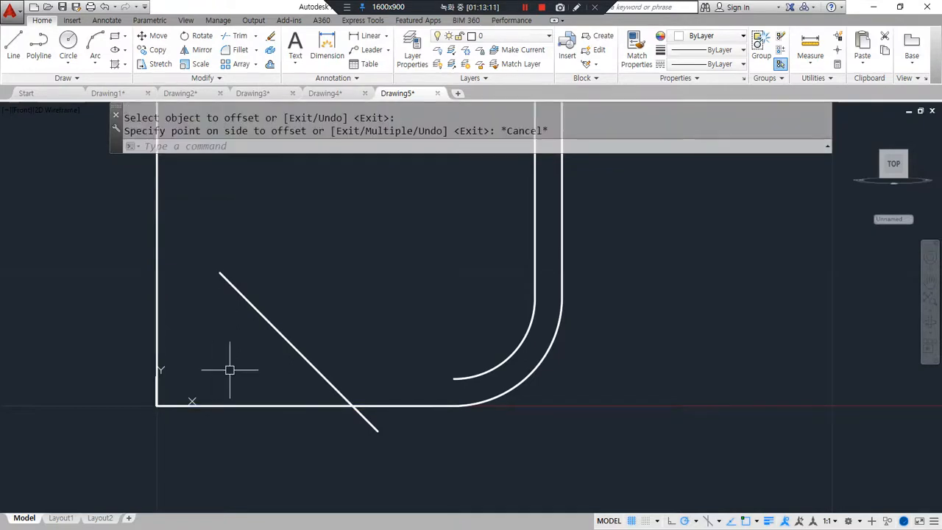
Step: Offset the profile's bottom edge 5 upward
{"action": "type", "text": "O"}
{"action": "key", "text": "Return"}
{"action": "type", "text": "5"}
{"action": "key", "text": "Return"}
{"action": "left_click", "coordinate": [237, 406]}
{"action": "left_click", "coordinate": [232, 354]}
{"action": "key", "text": "Return"}
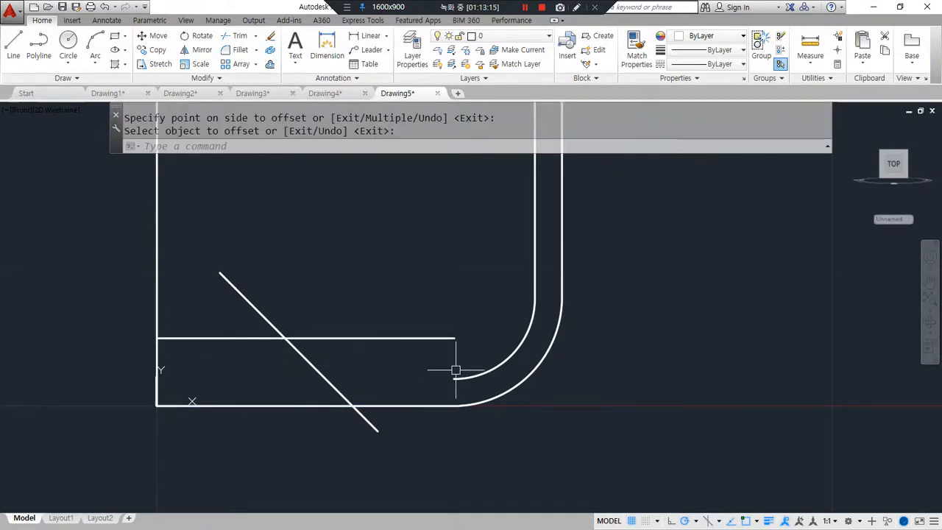
{"action": "type", "text": "o"}
{"action": "key", "text": "Return"}
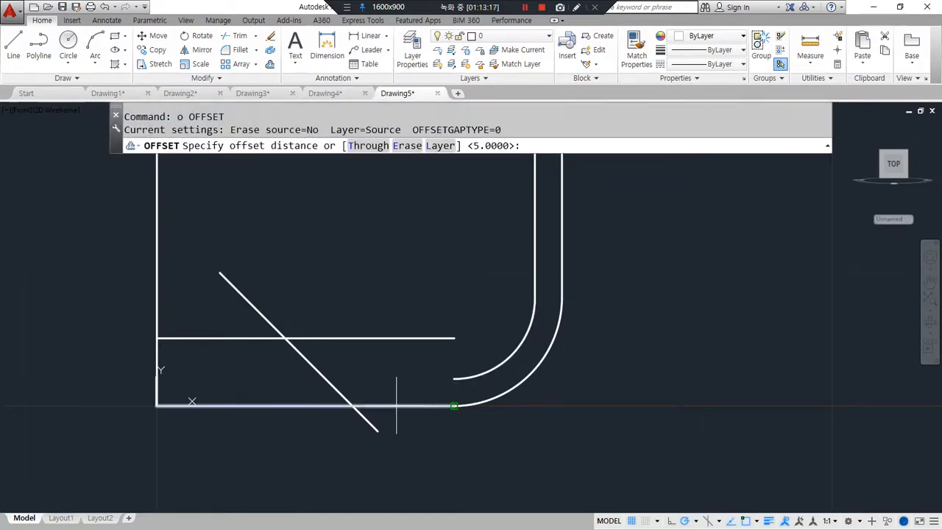
{"action": "key", "text": "Return"}
{"action": "left_click", "coordinate": [378, 405]}
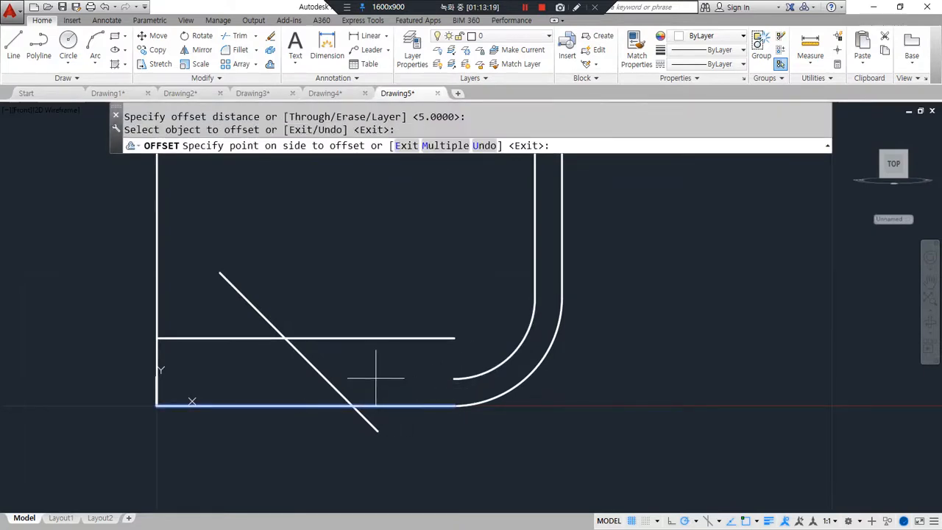
{"action": "key", "text": "Escape"}
Step: Offset the profile's bottom edge 2 upward to meet the inner corner arc
{"action": "type", "text": "o"}
{"action": "key", "text": "Return"}
{"action": "type", "text": "2"}
{"action": "key", "text": "Return"}
{"action": "left_click", "coordinate": [395, 405]}
{"action": "left_click", "coordinate": [393, 378]}
{"action": "key", "text": "Return"}
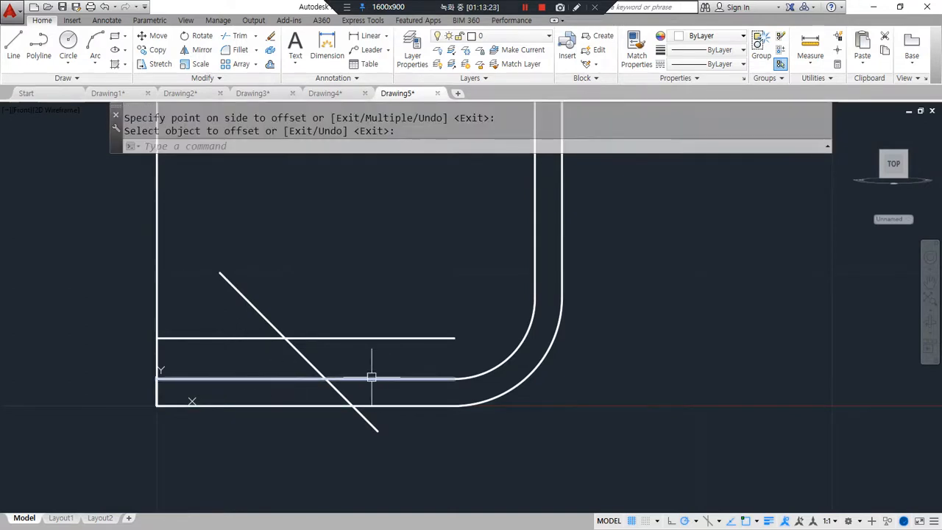
{"action": "type", "text": "f"}
{"action": "key", "text": "Return"}
{"action": "left_click", "coordinate": [339, 376]}
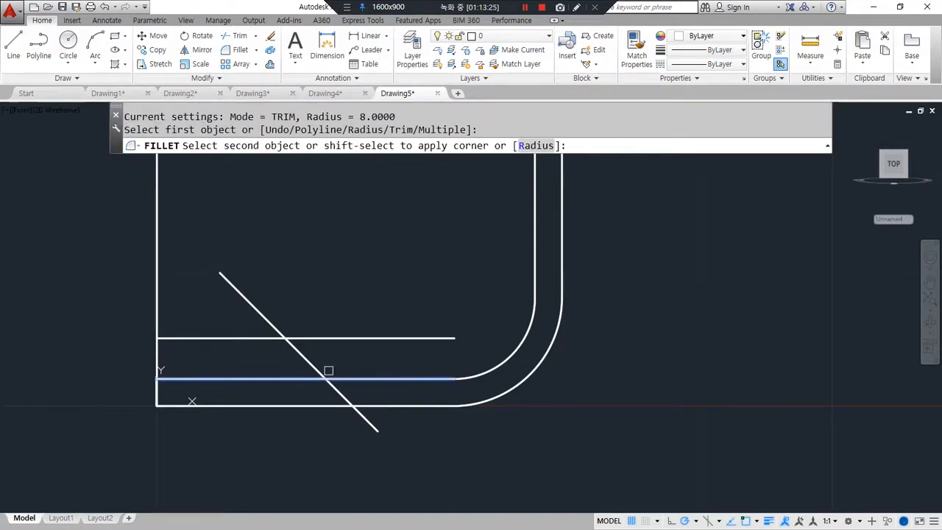
{"action": "key", "text": "Escape"}
Step: Join the diagonal to the inner bottom line and to the raised horizontal line with radius 0 fillets
{"action": "type", "text": "f"}
{"action": "key", "text": "Return"}
{"action": "type", "text": "r"}
{"action": "key", "text": "Return"}
{"action": "type", "text": "0"}
{"action": "key", "text": "Return"}
{"action": "left_click", "coordinate": [340, 377]}
{"action": "left_click", "coordinate": [315, 363]}
{"action": "key", "text": "Return"}
{"action": "left_click", "coordinate": [303, 356]}
{"action": "left_click", "coordinate": [233, 339]}
Step: Offset the raised horizontal line and the diagonal 2 toward the outside of the bottle base
{"action": "type", "text": "o"}
{"action": "key", "text": "Return"}
{"action": "type", "text": "2"}
{"action": "key", "text": "Return"}
{"action": "left_click", "coordinate": [219, 340]}
{"action": "left_click", "coordinate": [218, 368]}
{"action": "left_click", "coordinate": [306, 362]}
{"action": "left_click", "coordinate": [269, 394]}
{"action": "key", "text": "Return"}
Step: Join the outer diagonal to the bottom edge and to the outer raised line with radius 0 fillets
{"action": "type", "text": "f"}
{"action": "key", "text": "Return"}
{"action": "left_click", "coordinate": [359, 406]}
{"action": "left_click", "coordinate": [293, 387]}
{"action": "key", "text": "Return"}
{"action": "left_click", "coordinate": [292, 385]}
{"action": "left_click", "coordinate": [249, 365]}
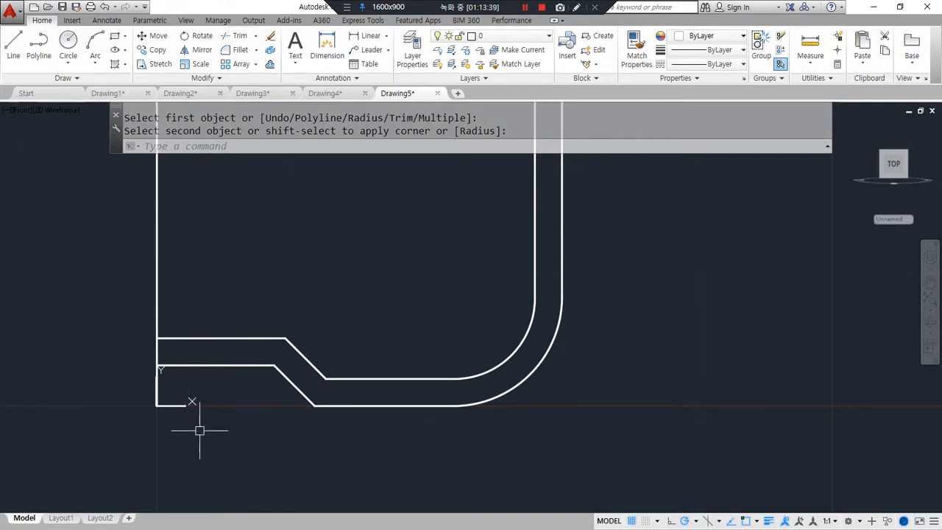
Step: Erase the outer raised and diagonal lines, and extend the bottom edge back to the left edge with a radius 0 fillet
{"action": "left_click", "coordinate": [285, 381]}
{"action": "left_click", "coordinate": [261, 366]}
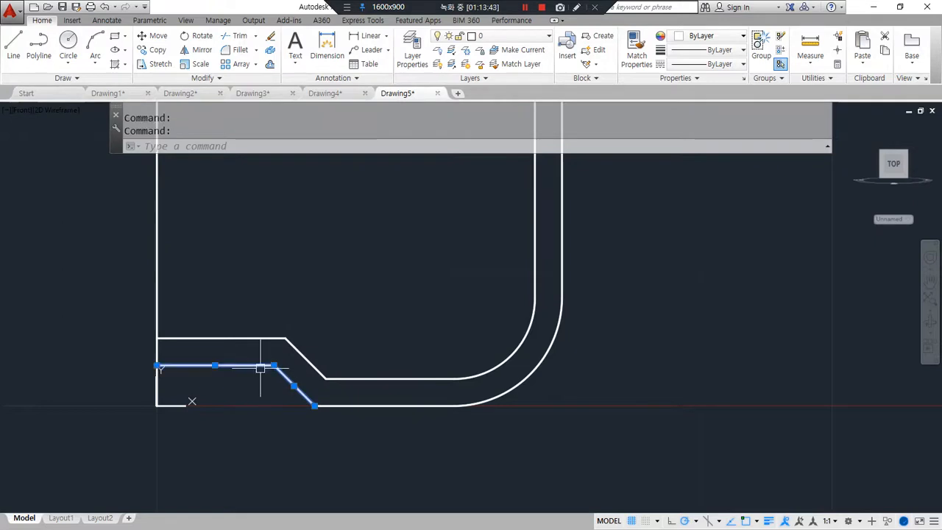
{"action": "key", "text": "Delete"}
{"action": "type", "text": "f"}
{"action": "key", "text": "Return"}
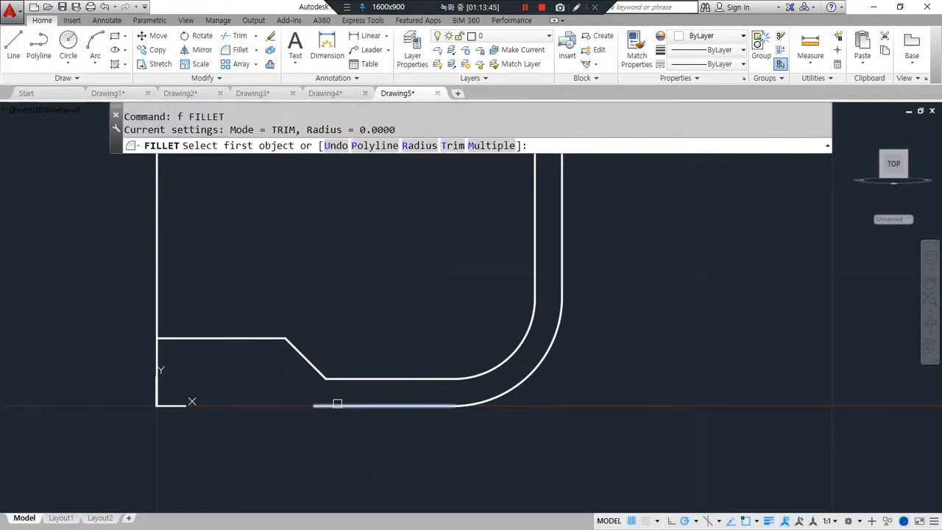
{"action": "left_click", "coordinate": [337, 404]}
{"action": "left_click", "coordinate": [156, 355]}
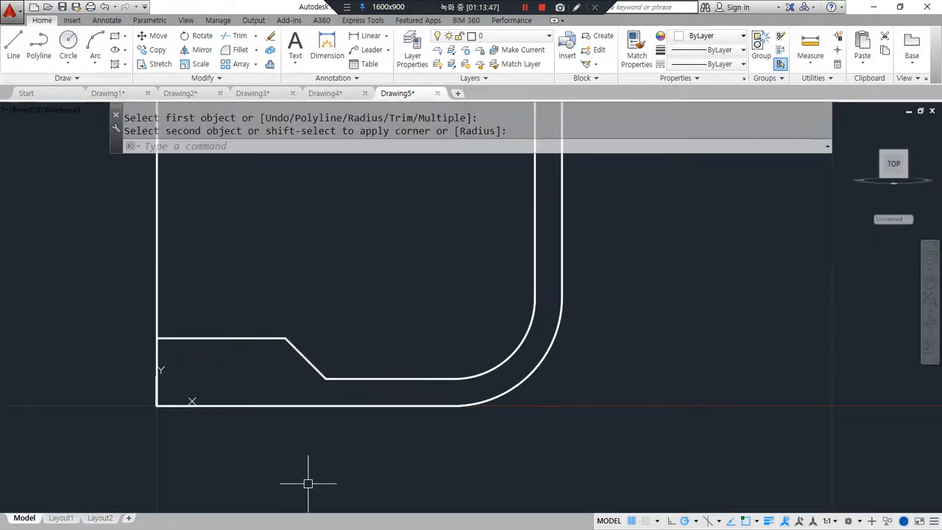
Step: Round both ends of the recessed base's inner diagonal with radius 5 fillets
{"action": "type", "text": "f"}
{"action": "key", "text": "Return"}
{"action": "type", "text": "r"}
{"action": "key", "text": "Return"}
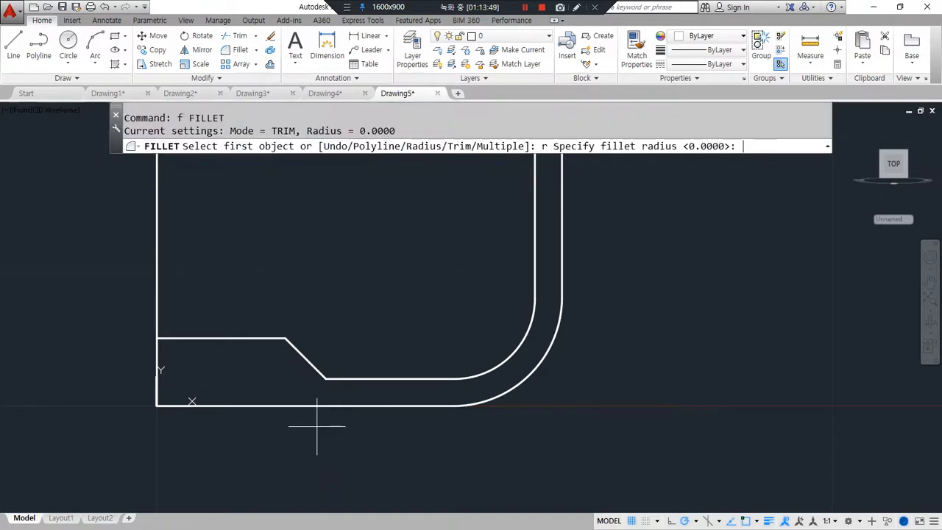
{"action": "type", "text": "5"}
{"action": "key", "text": "Return"}
{"action": "left_click", "coordinate": [343, 379]}
{"action": "left_click", "coordinate": [312, 367]}
{"action": "key", "text": "Return"}
{"action": "left_click", "coordinate": [292, 348]}
{"action": "left_click", "coordinate": [254, 338]}
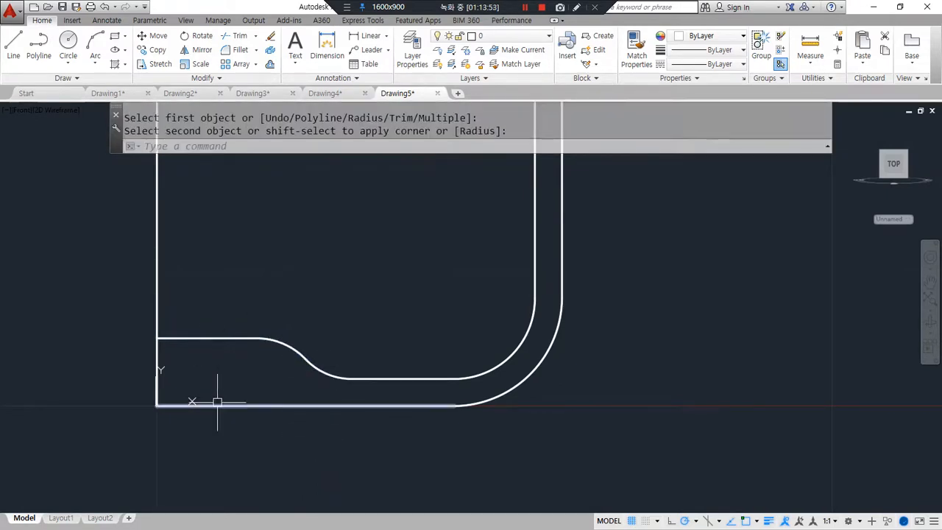
Step: Trim the profile's left edge to the raised base line with a radius 0 fillet
{"action": "scroll", "coordinate": [217, 401], "scroll_direction": "down", "scroll_amount": 2}
{"action": "middle_click_drag", "start_coordinate": [459, 351], "coordinate": [657, 344]}
{"action": "key", "text": "ctrl+alt+d"}
{"action": "mouse_move", "coordinate": [418, 420]}
{"action": "left_mouse_down"}
{"action": "mouse_move", "coordinate": [383, 343]}
{"action": "mouse_move", "coordinate": [384, 440]}
{"action": "left_mouse_up"}
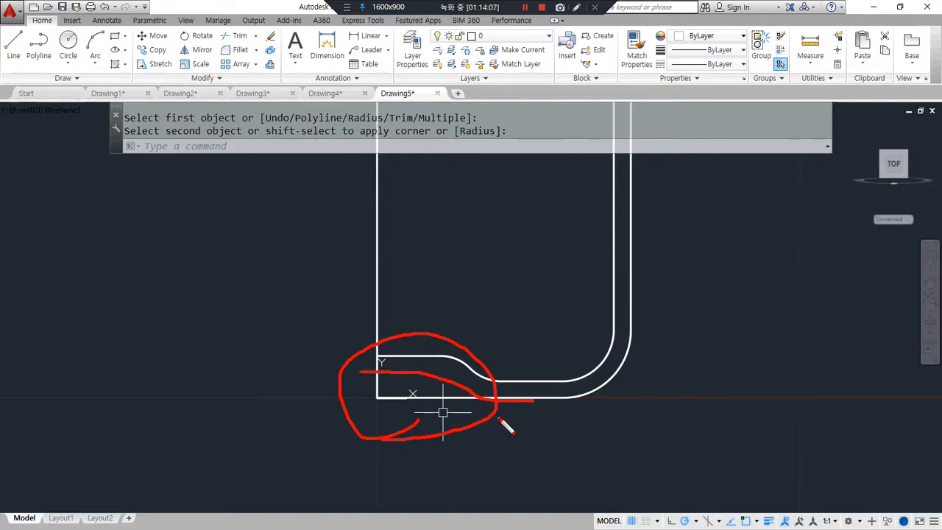
{"action": "key", "text": "Escape"}
{"action": "type", "text": "F"}
{"action": "key", "text": "Return"}
{"action": "type", "text": "r"}
{"action": "key", "text": "Return"}
{"action": "type", "text": "0"}
{"action": "key", "text": "Return"}
{"action": "left_click", "coordinate": [393, 356]}
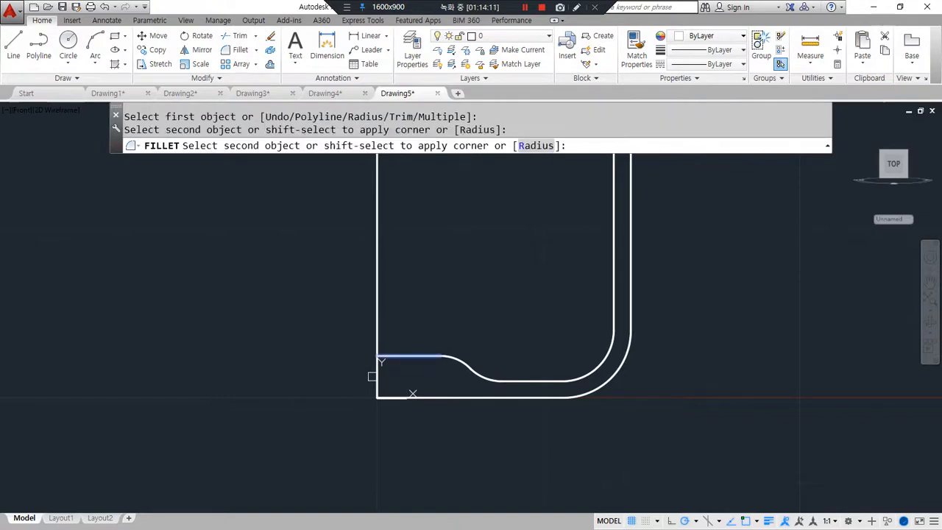
{"action": "left_click", "coordinate": [374, 374]}
Step: Close the rim at the top of the bottle neck by filleting the inner wall and top line with radius 0
{"action": "scroll", "coordinate": [435, 303], "scroll_direction": "down", "scroll_amount": 4}
{"action": "mouse_move", "coordinate": [450, 328]}
{"action": "middle_mouse_down"}
{"action": "mouse_move", "coordinate": [461, 417]}
{"action": "mouse_move", "coordinate": [440, 486]}
{"action": "middle_mouse_up"}
{"action": "middle_click_drag", "start_coordinate": [468, 202], "coordinate": [460, 426]}
{"action": "scroll", "coordinate": [440, 287], "scroll_direction": "up", "scroll_amount": 2}
{"action": "scroll", "coordinate": [438, 294], "scroll_direction": "up", "scroll_amount": 3}
{"action": "key", "text": "space"}
{"action": "left_click", "coordinate": [412, 454]}
{"action": "left_click", "coordinate": [422, 436]}
Step: Join all the segments of the bottle's half profile into polylines
{"action": "scroll", "coordinate": [347, 443], "scroll_direction": "down", "scroll_amount": 3}
{"action": "middle_click_drag", "start_coordinate": [346, 455], "coordinate": [368, 222]}
{"action": "scroll", "coordinate": [365, 302], "scroll_direction": "down", "scroll_amount": 2}
{"action": "middle_click_drag", "start_coordinate": [397, 409], "coordinate": [401, 282]}
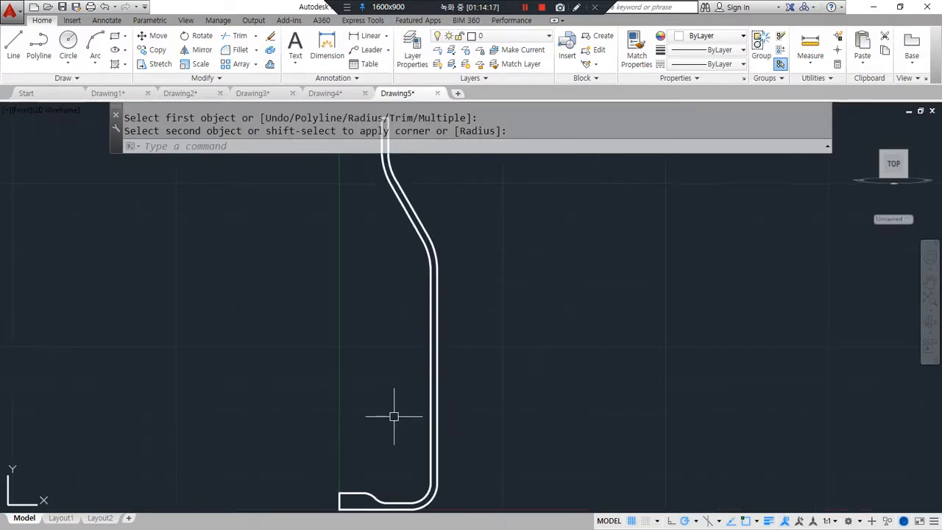
{"action": "scroll", "coordinate": [393, 417], "scroll_direction": "down", "scroll_amount": 2}
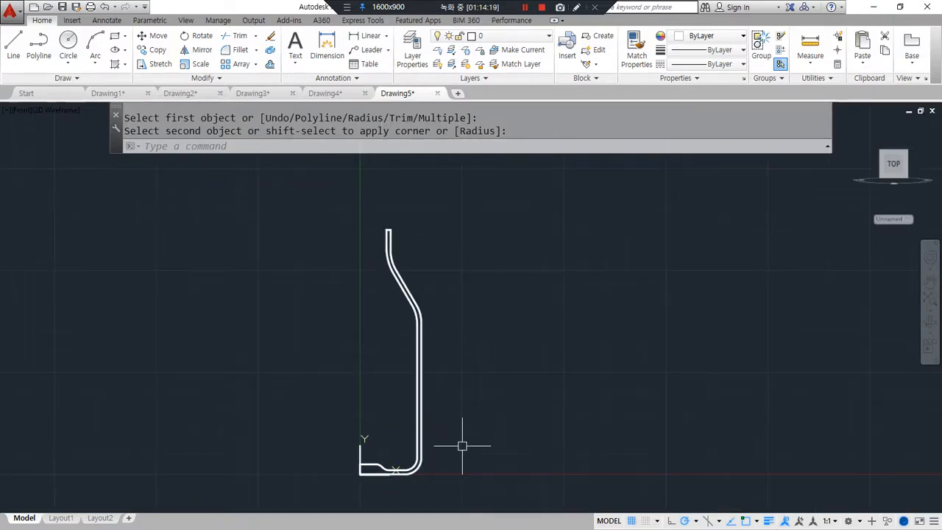
{"action": "key", "text": "Escape"}
{"action": "type", "text": "j"}
{"action": "key", "text": "space"}
{"action": "left_click", "coordinate": [304, 195]}
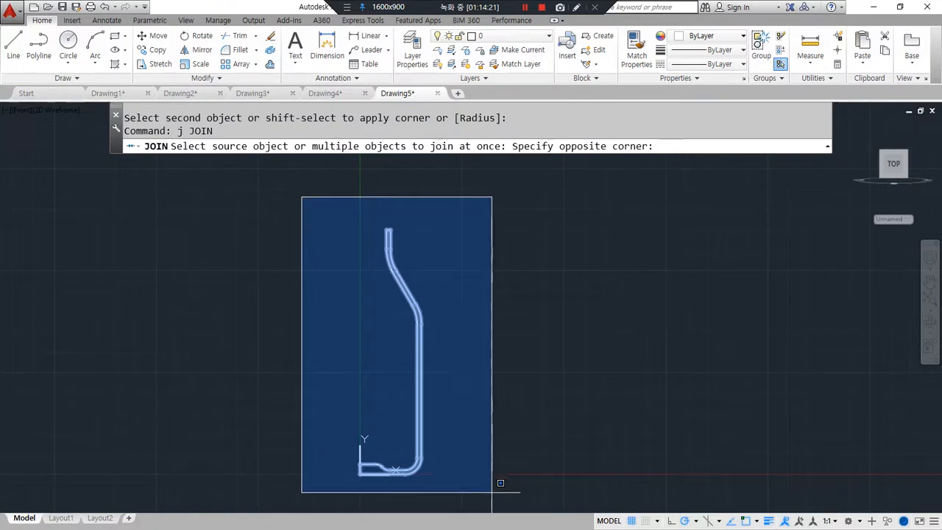
{"action": "left_click", "coordinate": [497, 487]}
{"action": "key", "text": "space"}
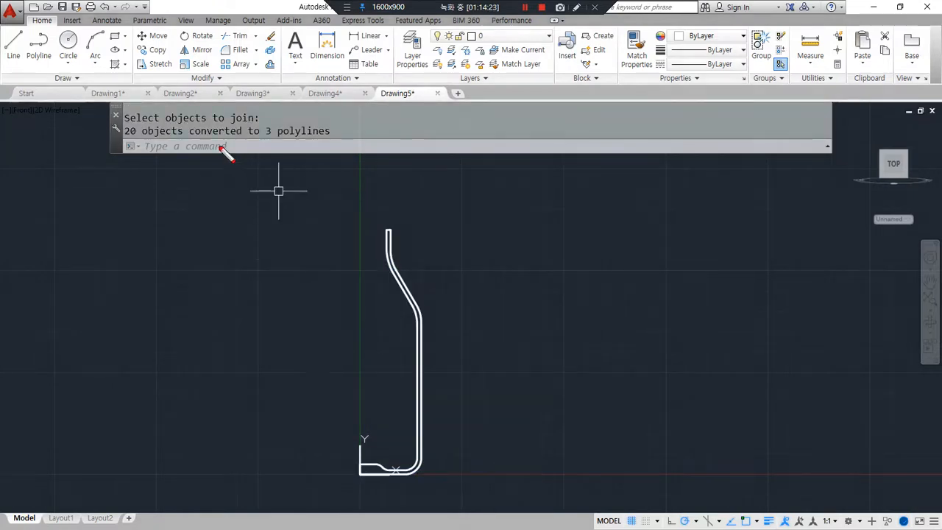
Step: Check how the profile was joined by selecting its shoulder and its bottom corner
{"action": "left_click_drag", "start_coordinate": [126, 138], "coordinate": [162, 139]}
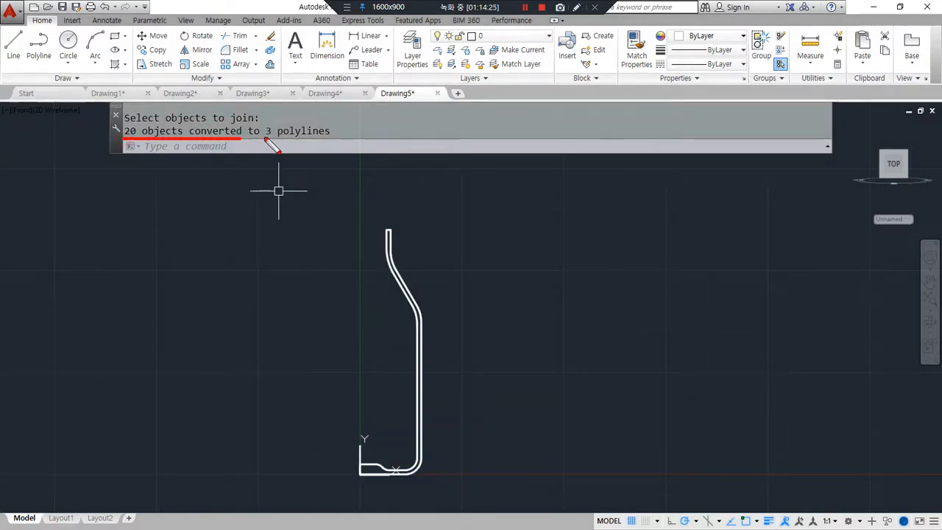
{"action": "mouse_move", "coordinate": [282, 126]}
{"action": "left_mouse_down"}
{"action": "mouse_move", "coordinate": [327, 141]}
{"action": "mouse_move", "coordinate": [257, 140]}
{"action": "left_mouse_up"}
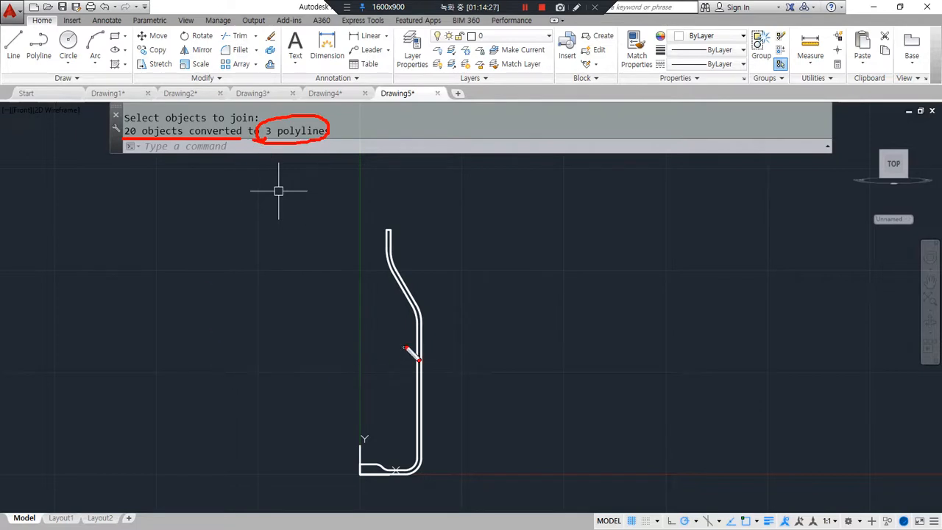
{"action": "left_click", "coordinate": [411, 301]}
{"action": "key", "text": "Escape"}
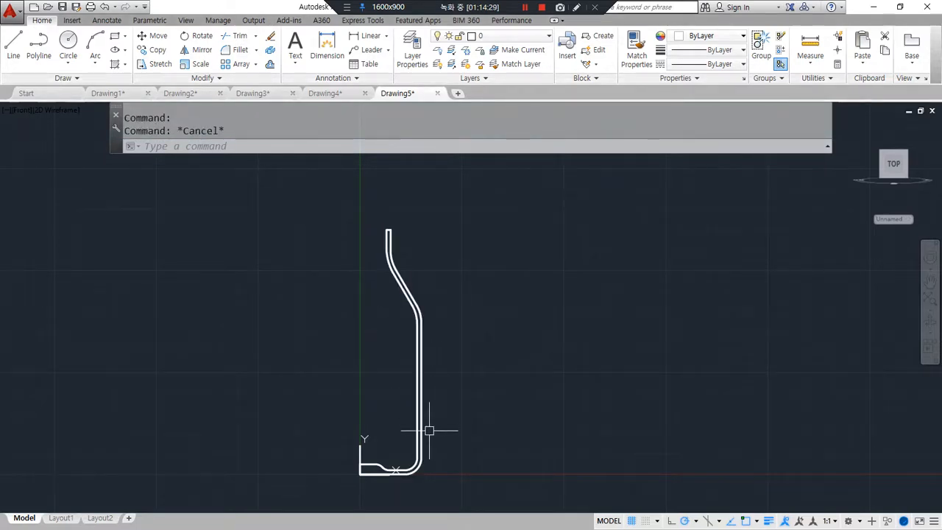
{"action": "left_click", "coordinate": [416, 469]}
{"action": "key", "text": "Escape"}
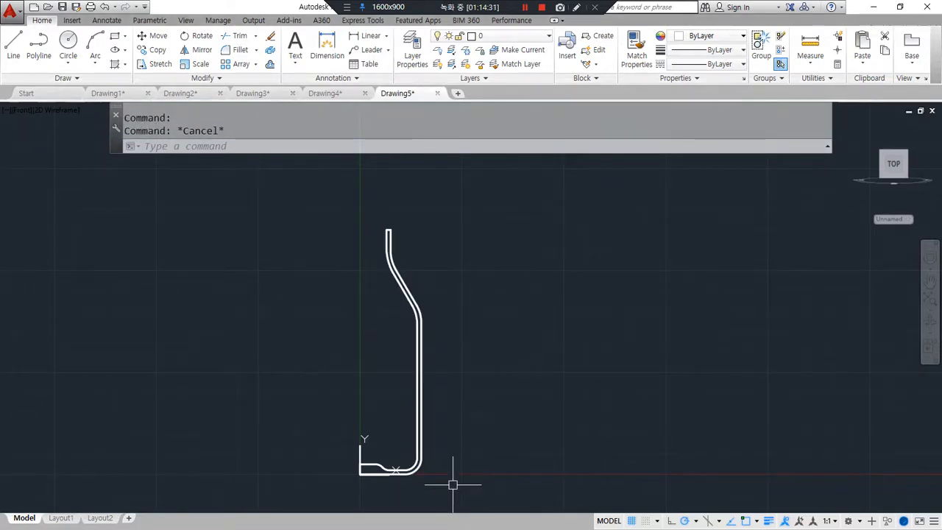
Step: Join the remaining profile polylines into a single polyline and check it by selecting the wall
{"action": "type", "text": "j"}
{"action": "key", "text": "Return"}
{"action": "left_click", "coordinate": [453, 485]}
{"action": "left_click", "coordinate": [291, 200]}
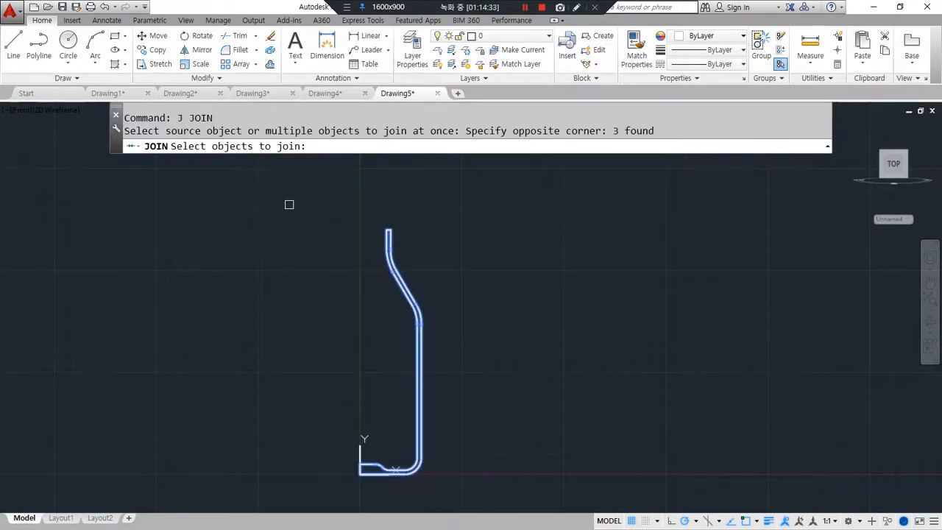
{"action": "key", "text": "Return"}
{"action": "left_click", "coordinate": [416, 342]}
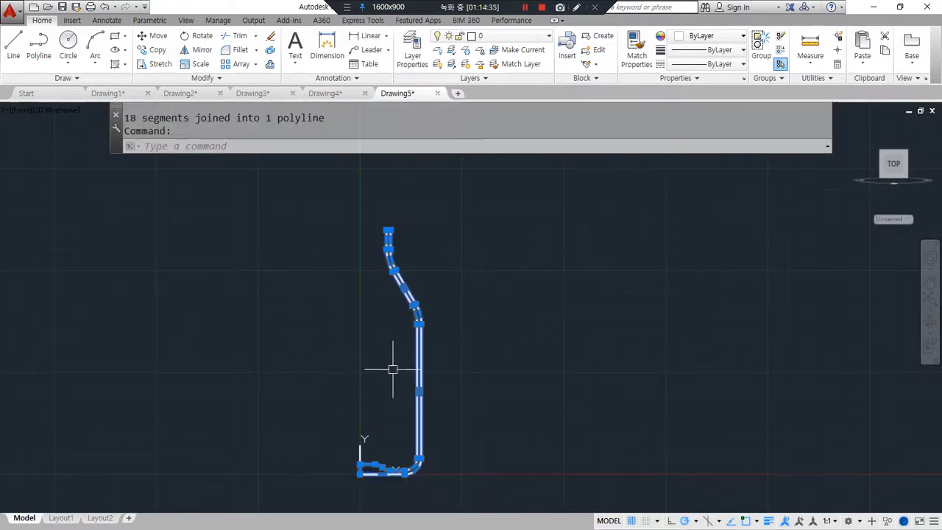
{"action": "key", "text": "Escape"}
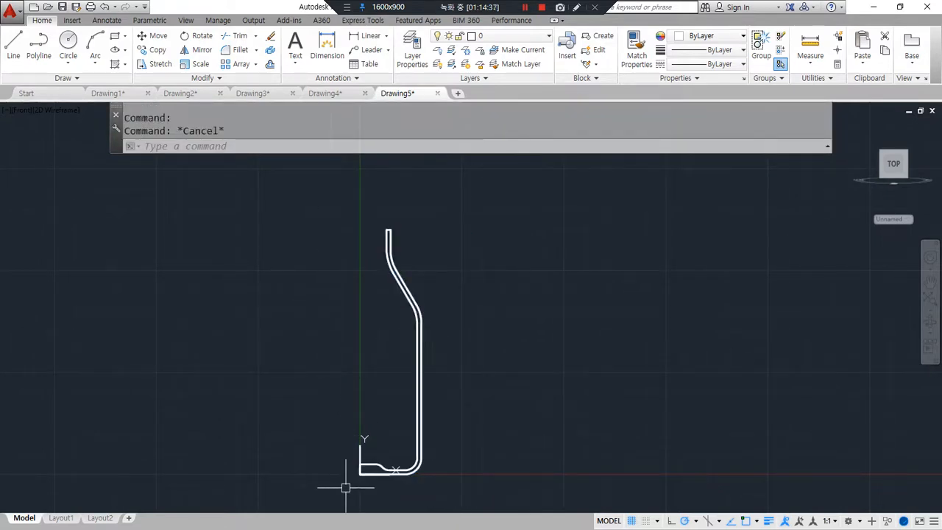
Step: Check with Polyline Edit whether the joined bottle profile is closed
{"action": "key", "text": "Escape"}
{"action": "type", "text": "pe"}
{"action": "key", "text": "Return"}
{"action": "left_click", "coordinate": [422, 412]}
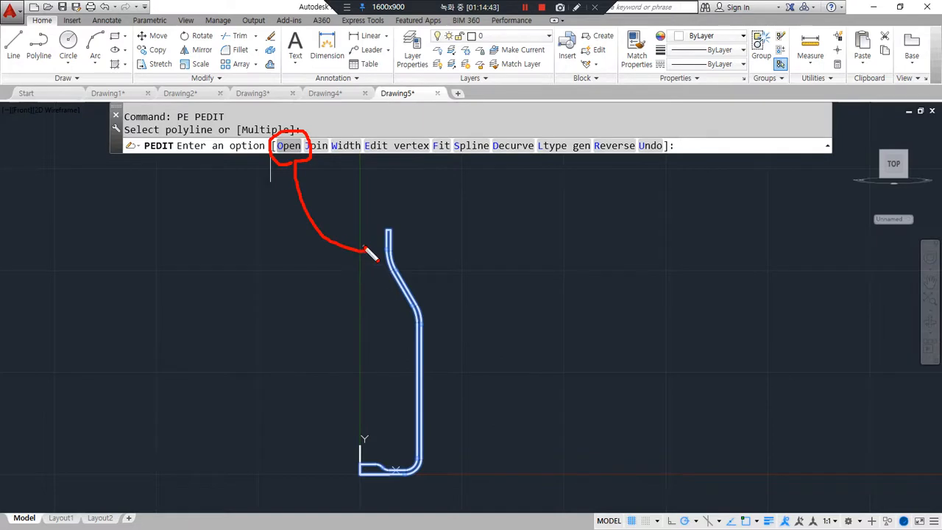
{"action": "key", "text": "Escape"}
{"action": "key", "text": "Escape"}
Step: Draw a vertical axis line in ortho mode from the profile's bottom corner at the origin up along the Y axis
{"action": "type", "text": "l"}
{"action": "key", "text": "Return"}
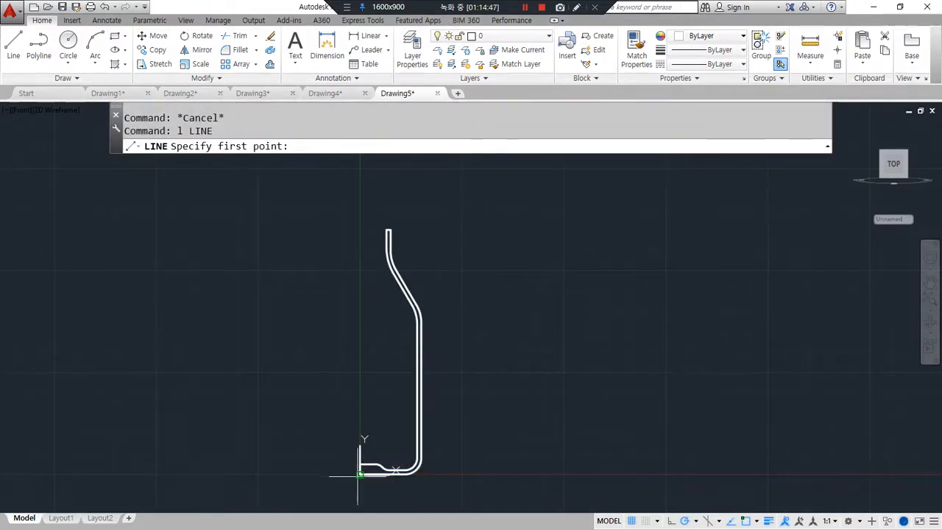
{"action": "left_click", "coordinate": [360, 474]}
{"action": "key", "text": "F8"}
{"action": "left_click", "coordinate": [360, 303]}
{"action": "key", "text": "Escape"}
Step: Revolve the closed bottle profile 360 degrees about the vertical line, using its lower and upper endpoints as the axis
{"action": "middle_click_drag", "start_coordinate": [297, 389], "coordinate": [339, 440], "text": "shift"}
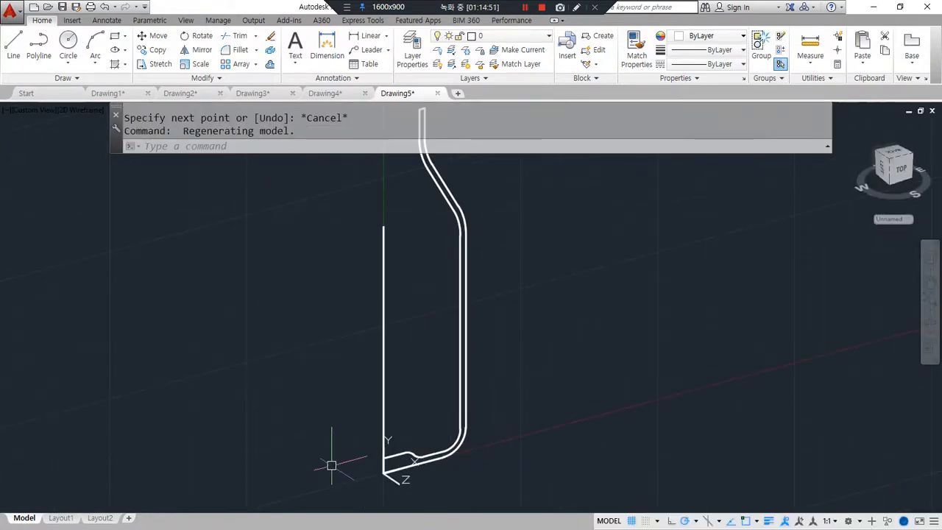
{"action": "left_click", "coordinate": [890, 164]}
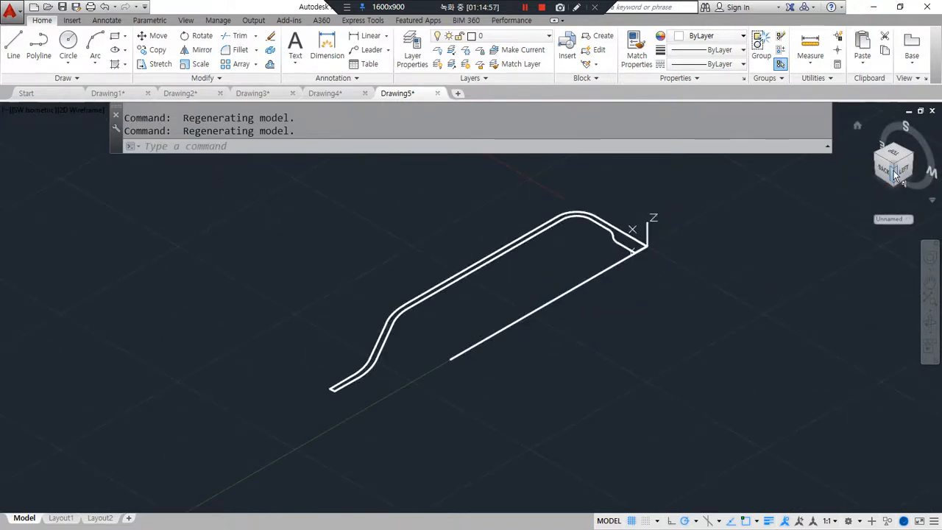
{"action": "key", "text": "ctrl+z"}
{"action": "type", "text": "rev"}
{"action": "key", "text": "Return"}
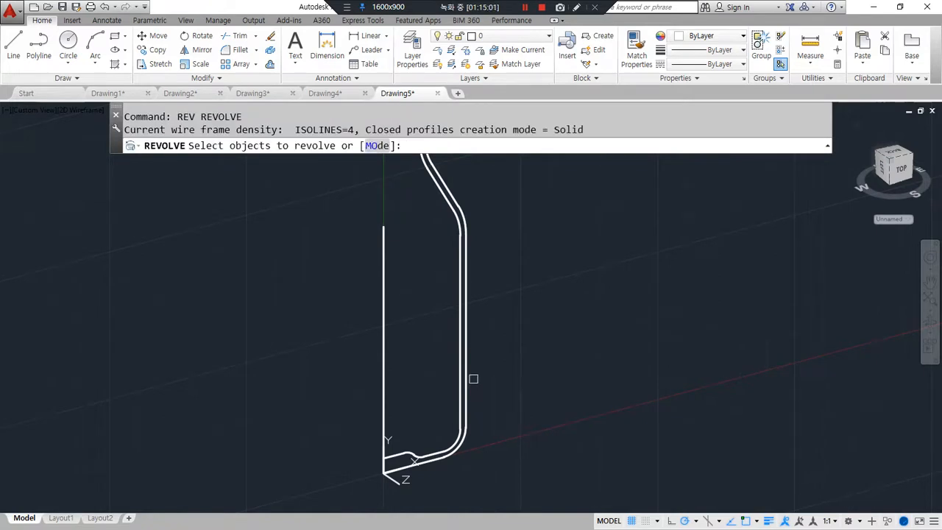
{"action": "mouse_move", "coordinate": [209, 155]}
{"action": "left_mouse_down"}
{"action": "mouse_move", "coordinate": [337, 156]}
{"action": "mouse_move", "coordinate": [346, 136]}
{"action": "mouse_move", "coordinate": [368, 167]}
{"action": "left_mouse_up"}
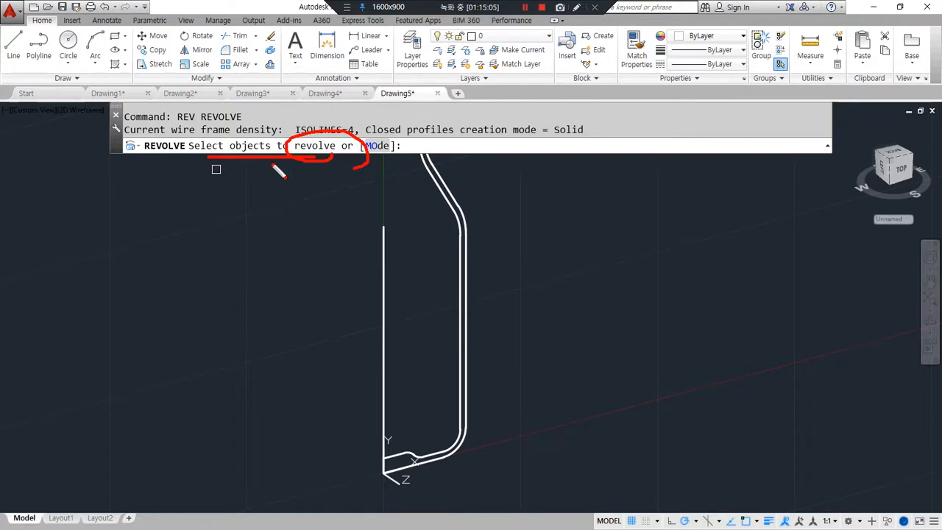
{"action": "left_click_drag", "start_coordinate": [231, 172], "coordinate": [219, 139]}
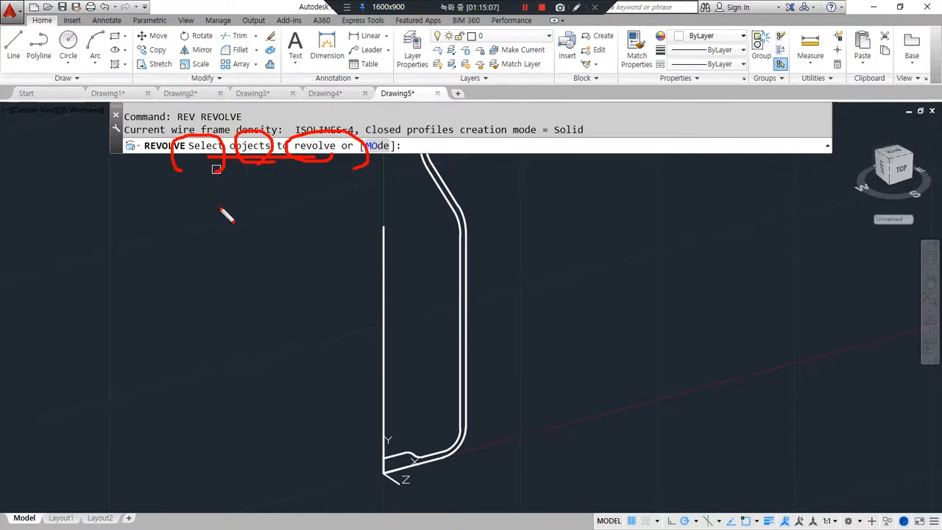
{"action": "left_click", "coordinate": [461, 263]}
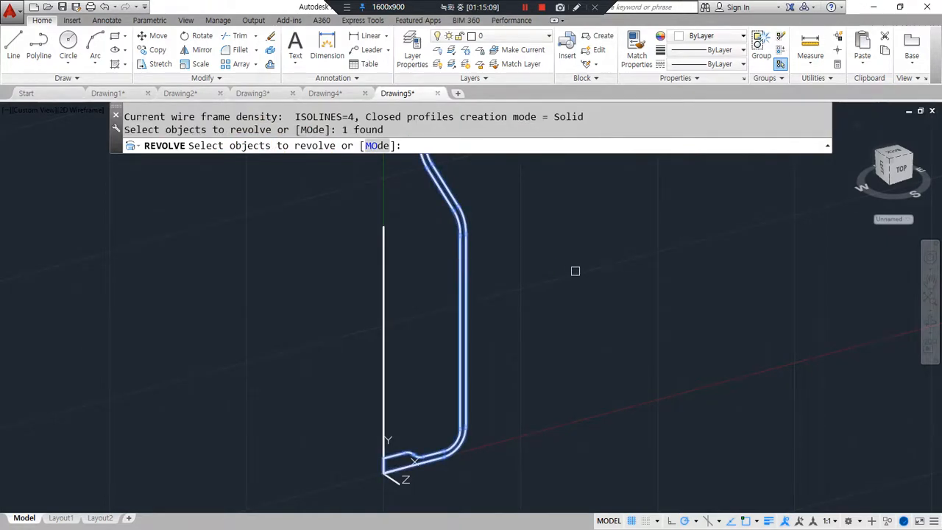
{"action": "key", "text": "Return"}
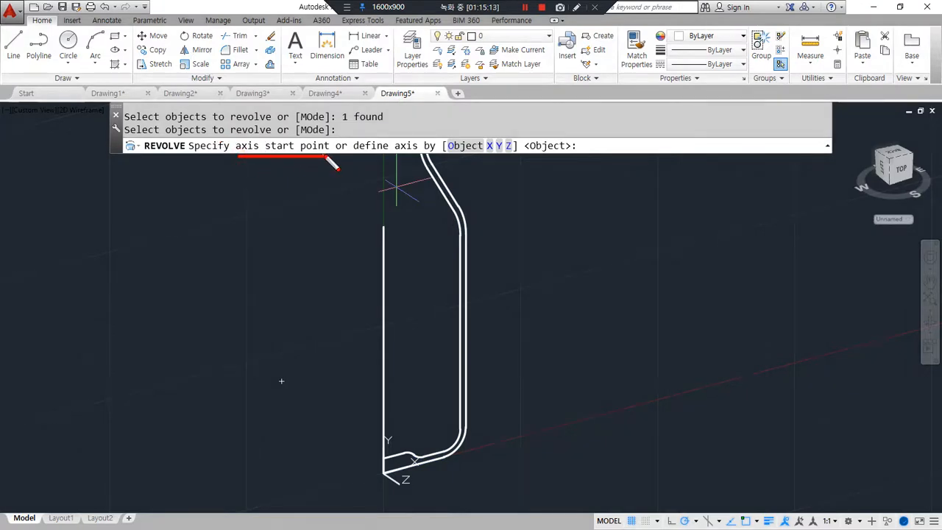
{"action": "key", "text": "Escape"}
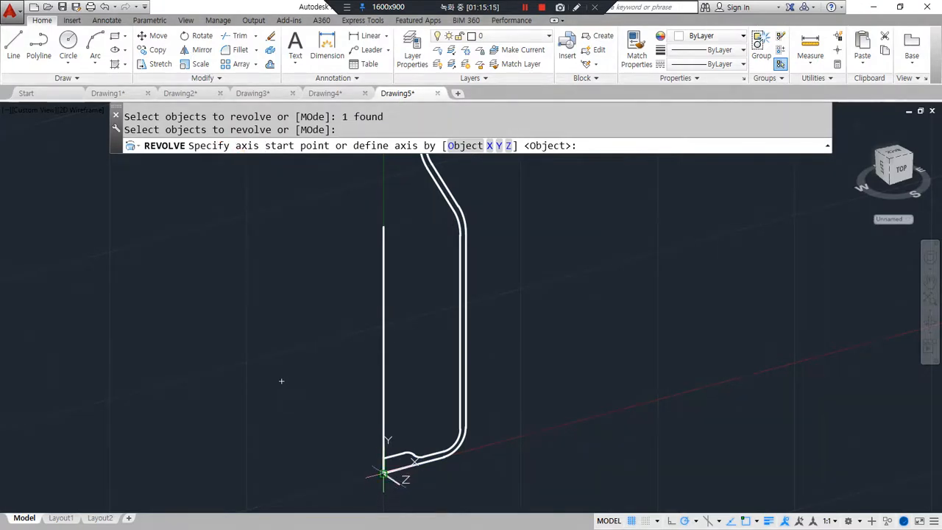
{"action": "left_click", "coordinate": [383, 473]}
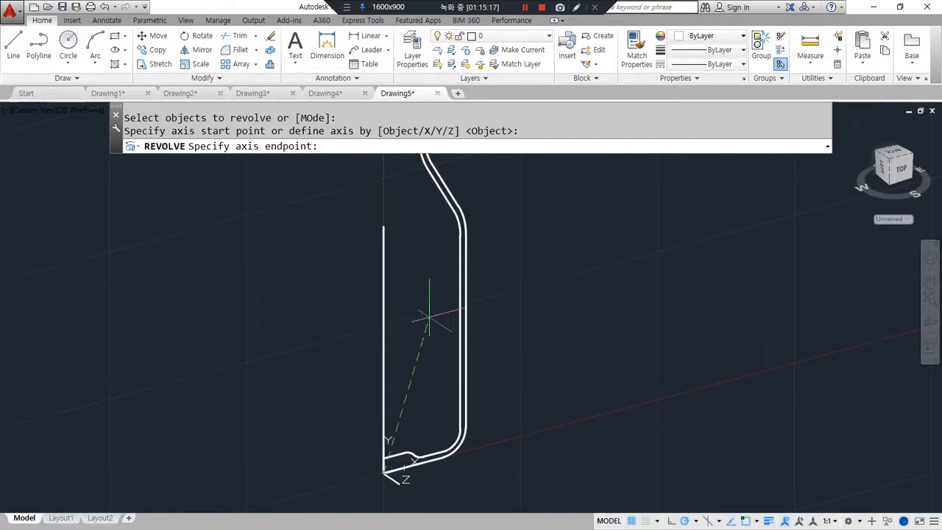
{"action": "left_click", "coordinate": [383, 226]}
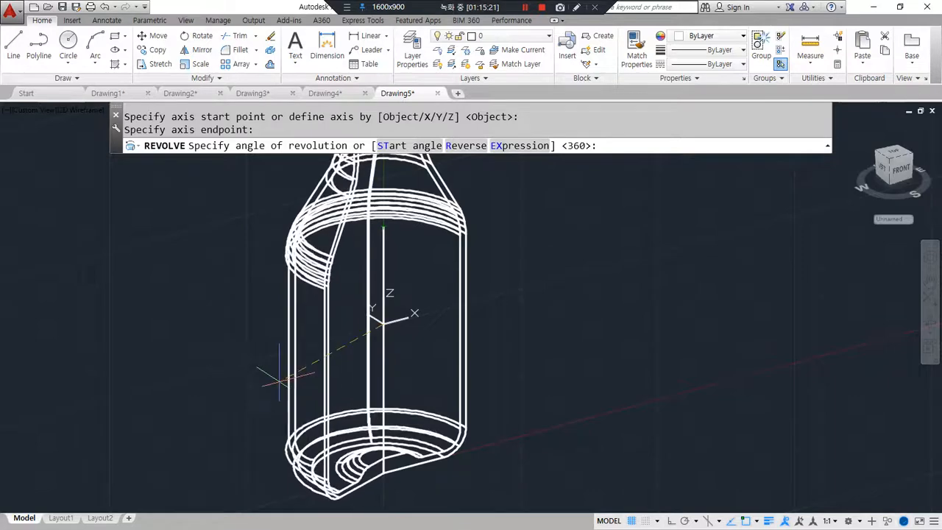
{"action": "mouse_move", "coordinate": [625, 184]}
{"action": "left_mouse_down"}
{"action": "mouse_move", "coordinate": [625, 116]}
{"action": "mouse_move", "coordinate": [631, 190]}
{"action": "left_mouse_up"}
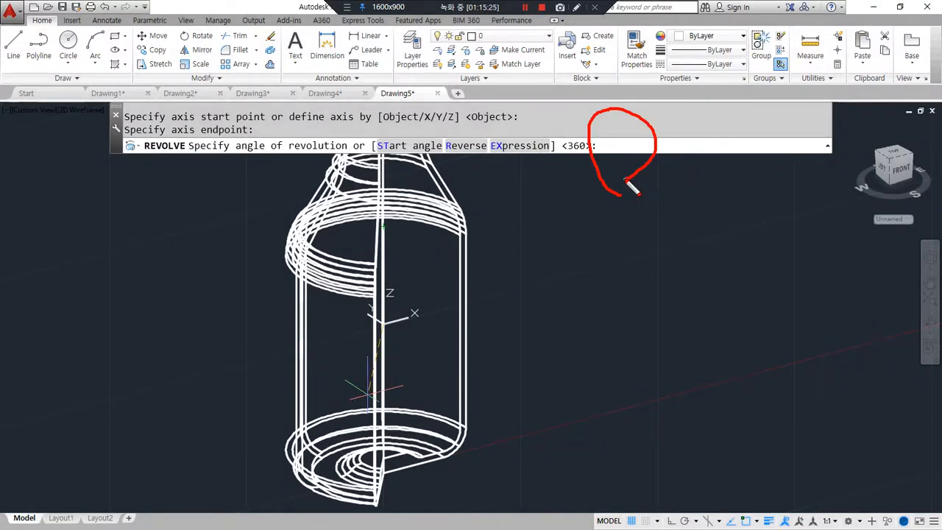
{"action": "left_click_drag", "start_coordinate": [646, 274], "coordinate": [617, 168]}
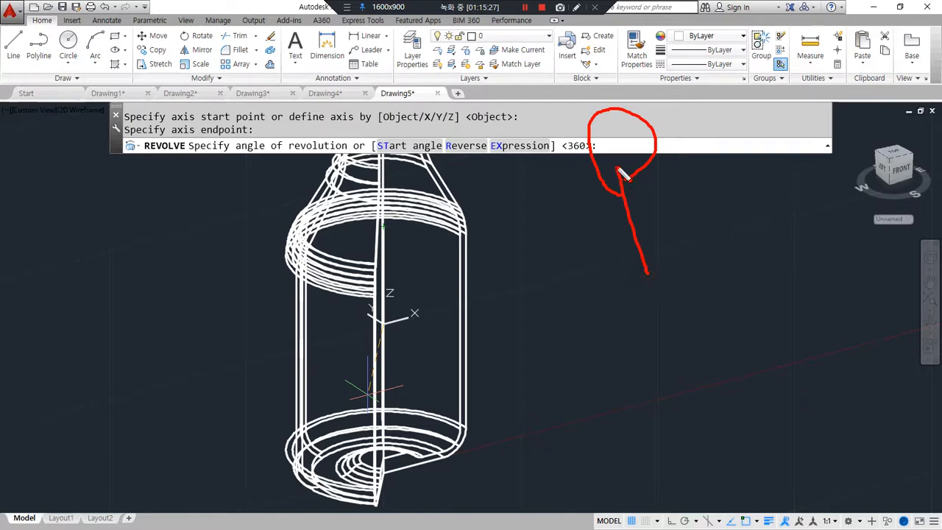
{"action": "key", "text": "Escape"}
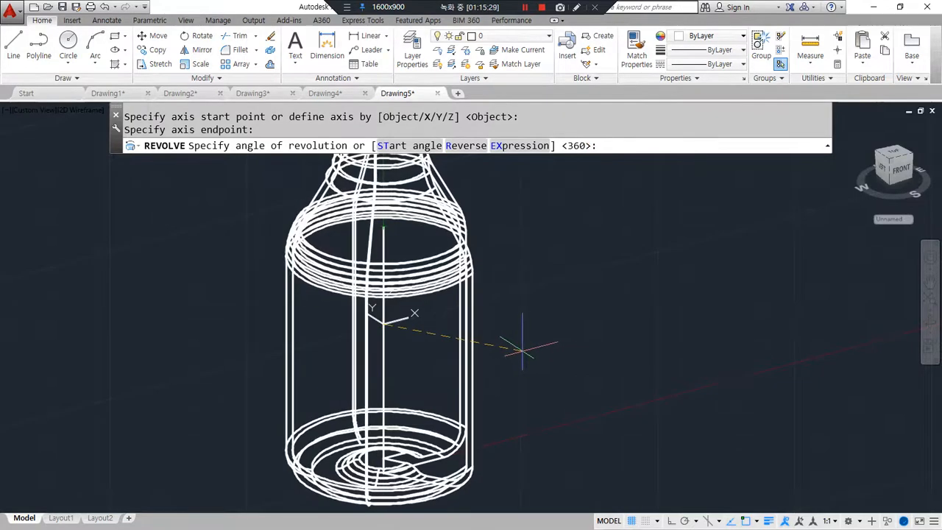
{"action": "key", "text": "Return"}
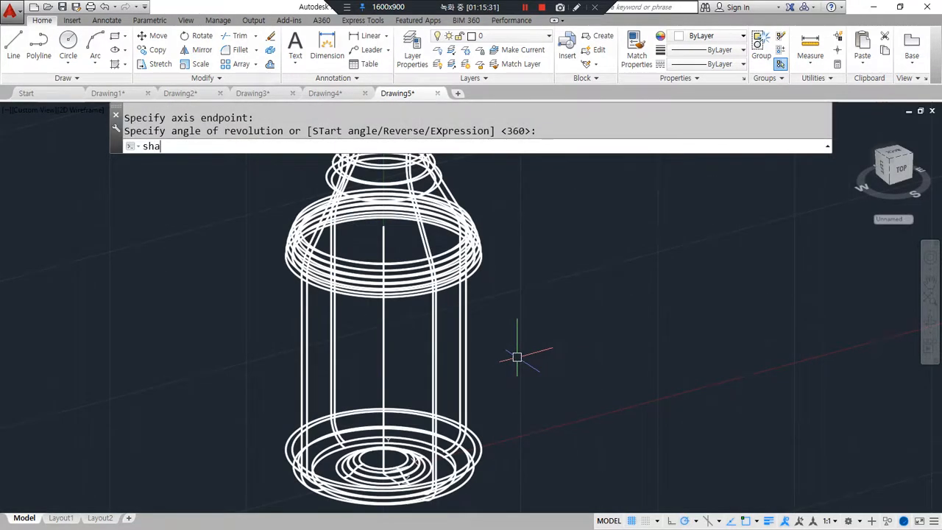
Step: Shade the revolved bottle with the Shades of Gray visual style
{"action": "key", "text": "Return"}
{"action": "type", "text": "g"}
{"action": "key", "text": "Return"}
{"action": "scroll", "coordinate": [517, 357], "scroll_direction": "down", "scroll_amount": 3}
{"action": "middle_click_drag", "start_coordinate": [527, 379], "coordinate": [429, 379], "text": "shift"}
{"action": "scroll", "coordinate": [451, 356], "scroll_direction": "up", "scroll_amount": 2}
{"action": "scroll", "coordinate": [451, 356], "scroll_direction": "up", "scroll_amount": 1}
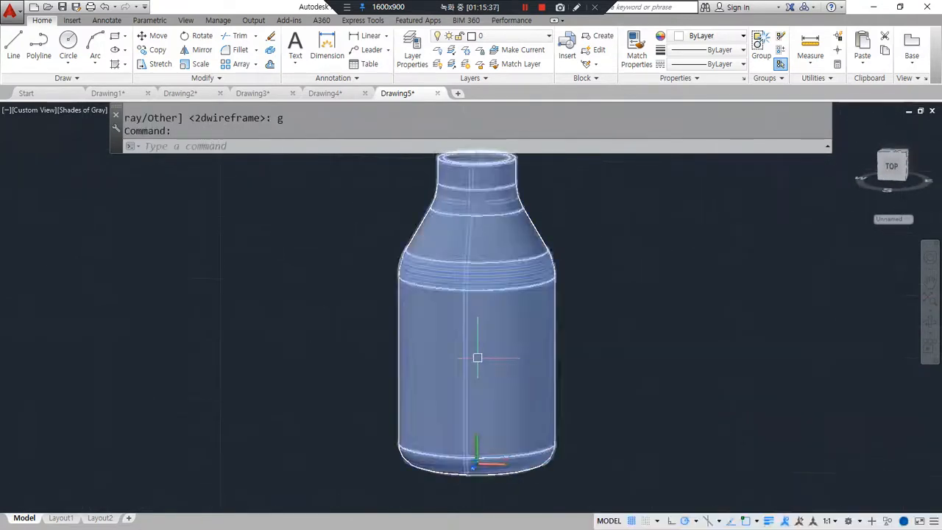
{"action": "scroll", "coordinate": [471, 339], "scroll_direction": "down", "scroll_amount": 2}
{"action": "middle_click_drag", "start_coordinate": [488, 326], "coordinate": [474, 366], "text": "shift"}
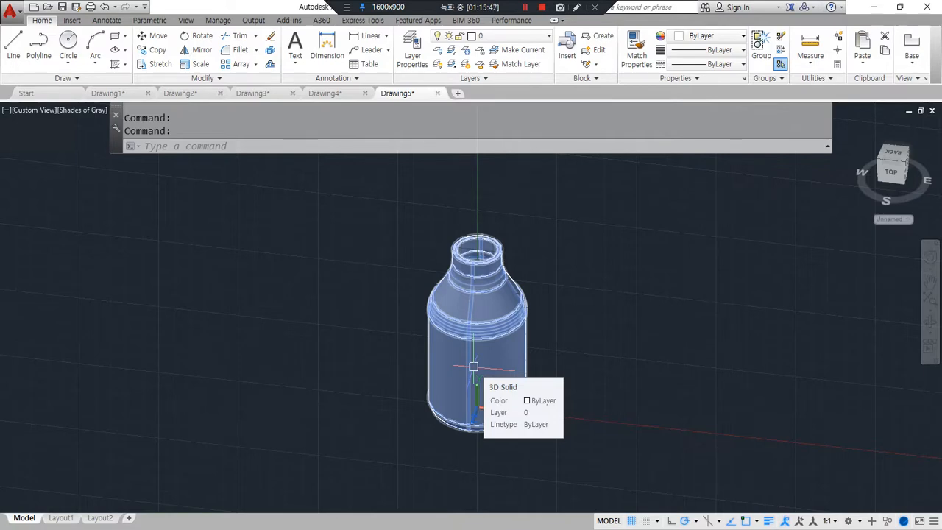
Step: Switch to the browser's reference drawing and examine the dome's SR70 radius and its cut-outs in the top, front and right views
{"action": "key", "text": "alt+Tab"}
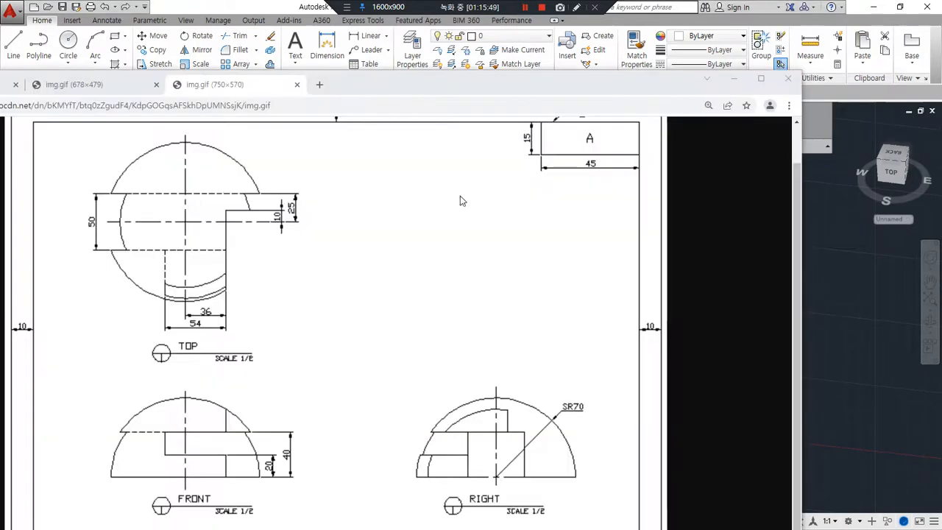
{"action": "mouse_move", "coordinate": [580, 423]}
{"action": "left_mouse_down"}
{"action": "mouse_move", "coordinate": [554, 410]}
{"action": "mouse_move", "coordinate": [603, 401]}
{"action": "left_mouse_up"}
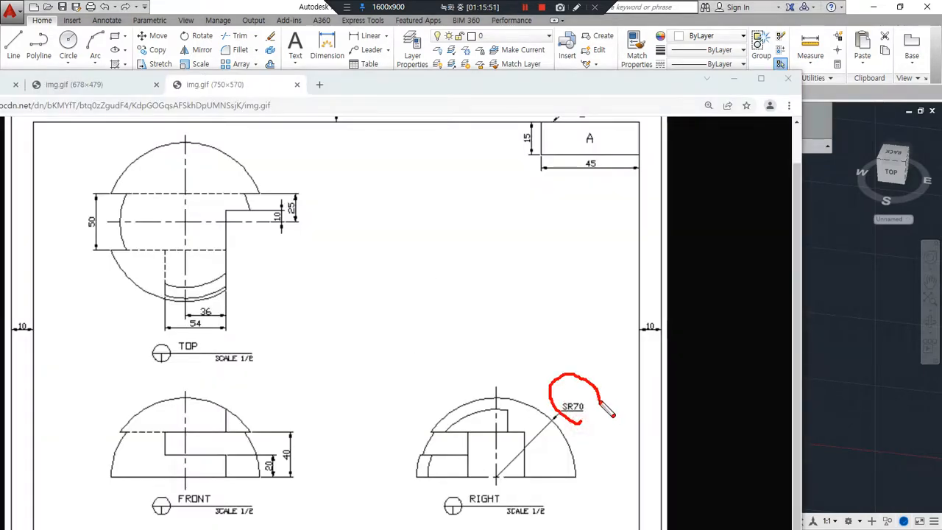
{"action": "left_click_drag", "start_coordinate": [364, 216], "coordinate": [60, 215]}
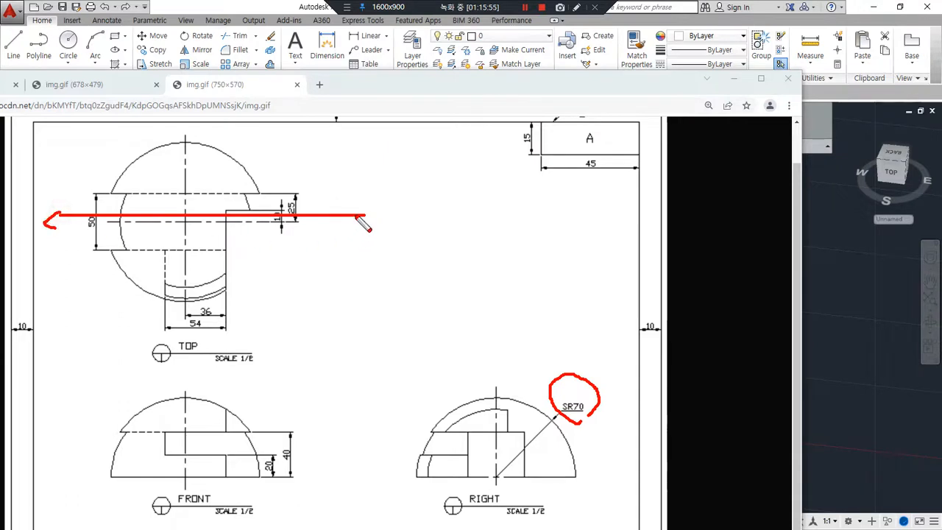
{"action": "left_click_drag", "start_coordinate": [193, 324], "coordinate": [193, 230]}
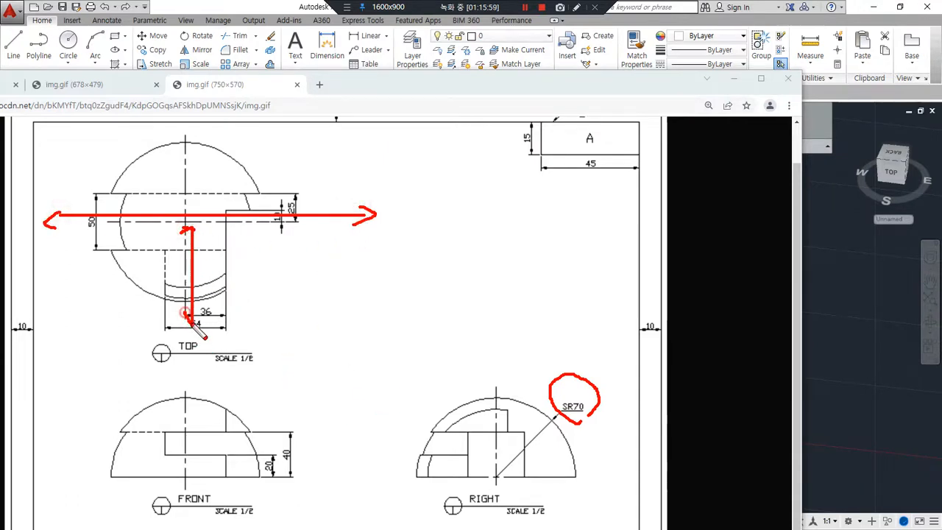
{"action": "mouse_move", "coordinate": [298, 209]}
{"action": "left_mouse_down"}
{"action": "mouse_move", "coordinate": [221, 209]}
{"action": "mouse_move", "coordinate": [224, 292]}
{"action": "left_mouse_up"}
{"action": "left_click_drag", "start_coordinate": [235, 328], "coordinate": [311, 327]}
{"action": "left_click_drag", "start_coordinate": [291, 211], "coordinate": [293, 327]}
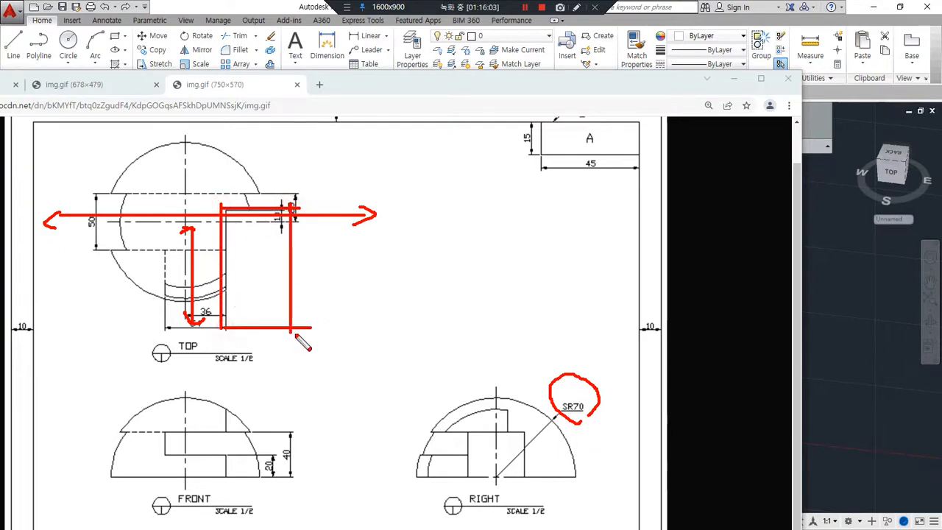
{"action": "mouse_move", "coordinate": [441, 250]}
{"action": "left_mouse_down"}
{"action": "mouse_move", "coordinate": [446, 261]}
{"action": "mouse_move", "coordinate": [427, 228]}
{"action": "mouse_move", "coordinate": [473, 279]}
{"action": "left_mouse_up"}
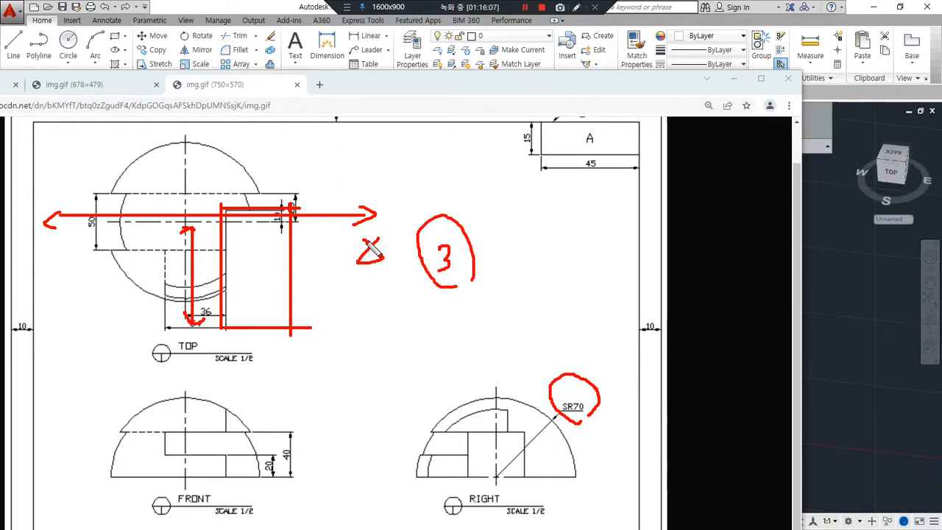
{"action": "left_click_drag", "start_coordinate": [374, 281], "coordinate": [396, 279]}
{"action": "left_click_drag", "start_coordinate": [486, 299], "coordinate": [455, 226]}
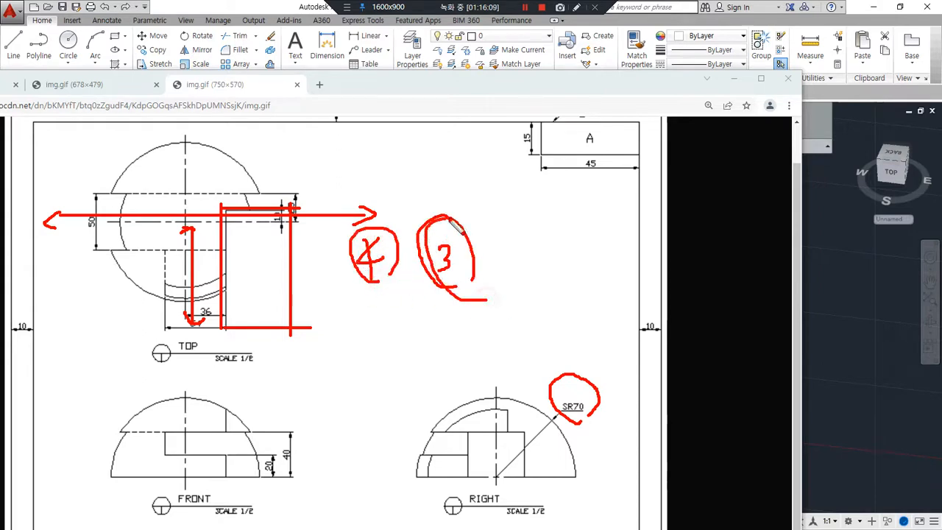
{"action": "key", "text": "Escape"}
{"action": "left_click_drag", "start_coordinate": [444, 86], "coordinate": [0, 103]}
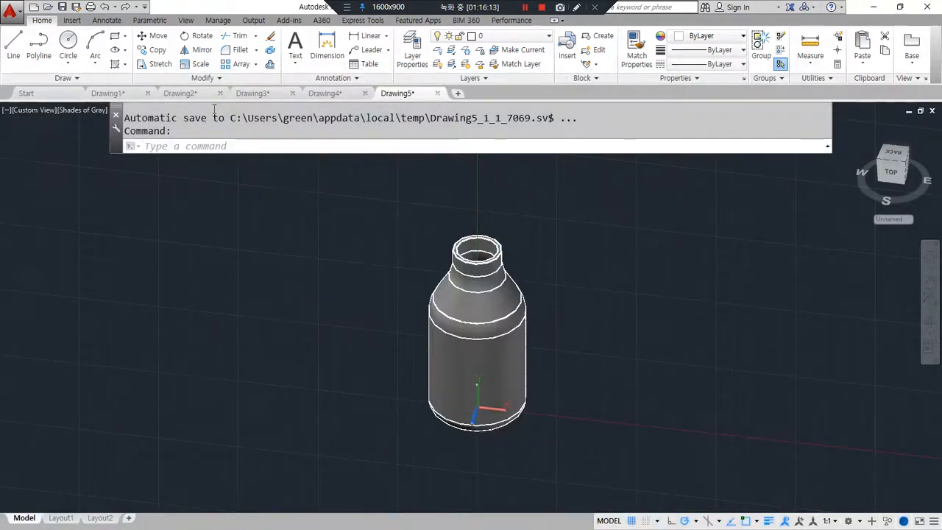
Step: Start a new drawing in AutoCAD and draw a rectangle with its first corner at 0,0
{"action": "left_click", "coordinate": [457, 93]}
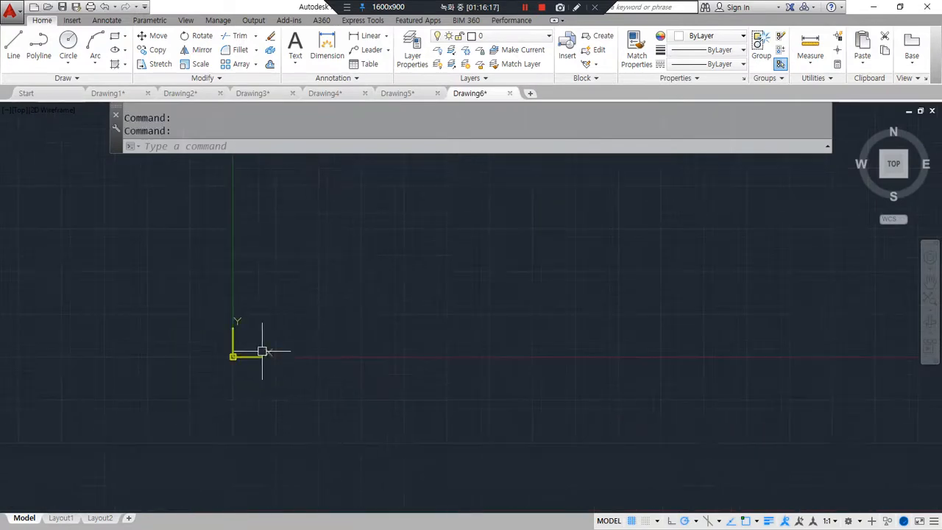
{"action": "type", "text": "rec"}
{"action": "key", "text": "Return"}
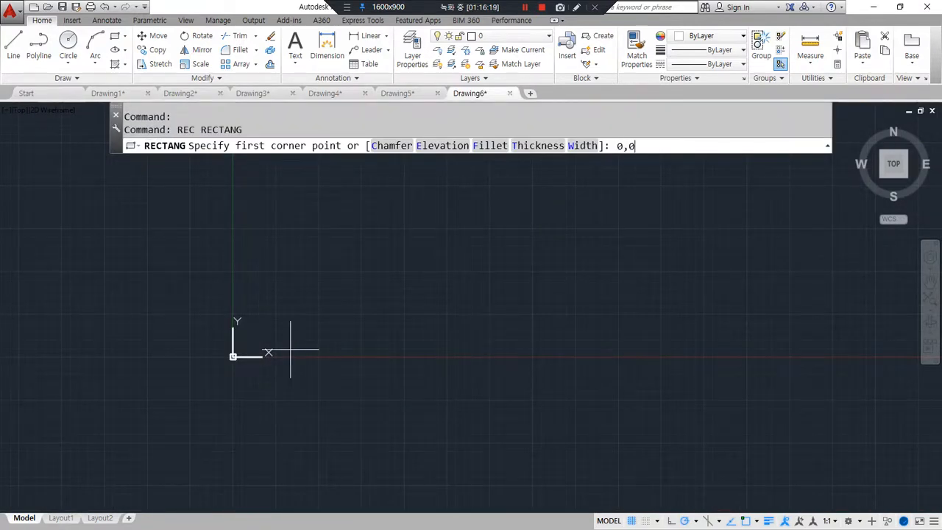
{"action": "type", "text": "0,0"}
{"action": "key", "text": "Return"}
{"action": "left_click", "coordinate": [430, 196]}
Step: Draw a vertical line in ortho mode from the rectangle's origin corner, about 550 units up along the Z axis
{"action": "middle_click_drag", "start_coordinate": [240, 372], "coordinate": [248, 311], "text": "shift"}
{"action": "type", "text": "l"}
{"action": "key", "text": "Return"}
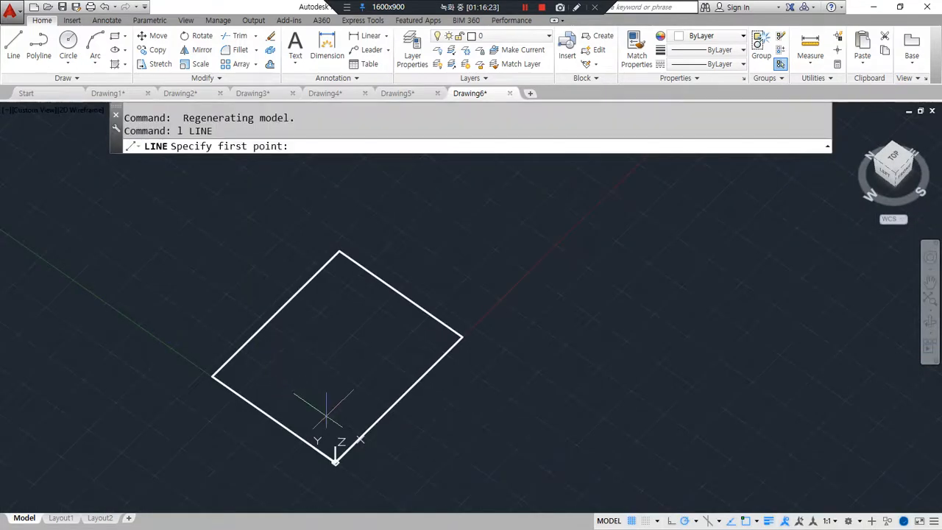
{"action": "left_click", "coordinate": [335, 462]}
{"action": "key", "text": "F8"}
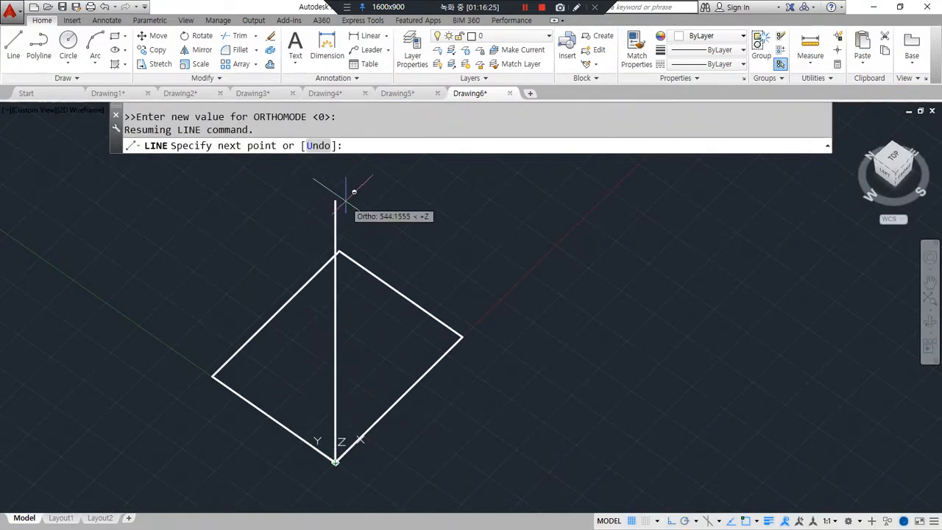
{"action": "left_click", "coordinate": [344, 193]}
{"action": "middle_click_drag", "start_coordinate": [148, 362], "coordinate": [170, 377], "text": "shift"}
{"action": "key", "text": "Return"}
Step: Explode the rectangle into separate lines
{"action": "scroll", "coordinate": [258, 448], "scroll_direction": "up", "scroll_amount": 2}
{"action": "type", "text": "x"}
{"action": "key", "text": "Return"}
{"action": "left_click", "coordinate": [339, 446]}
{"action": "left_click", "coordinate": [214, 365]}
{"action": "key", "text": "Return"}
Step: Set the UCS with its origin at the rectangle's origin corner, X along the adjoining rectangle edge and Y up the vertical line
{"action": "type", "text": "ucs"}
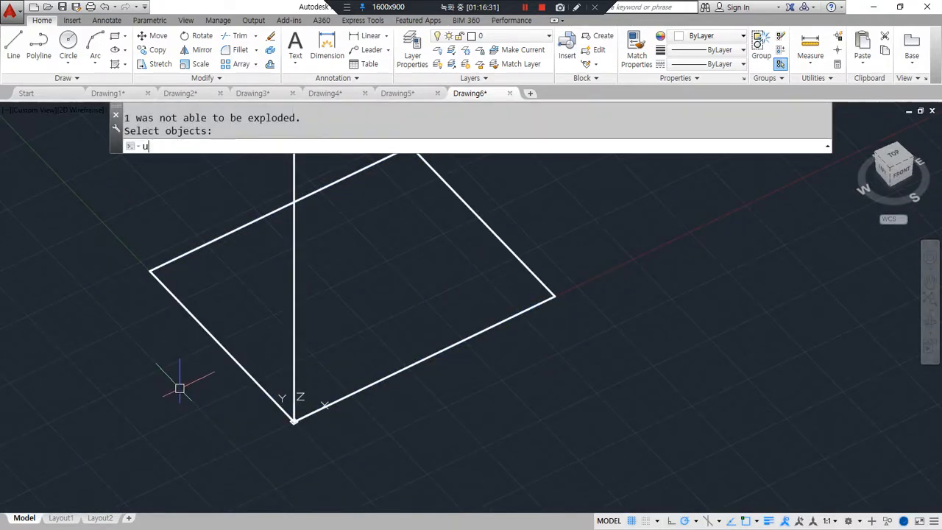
{"action": "key", "text": "Return"}
{"action": "left_click", "coordinate": [293, 421]}
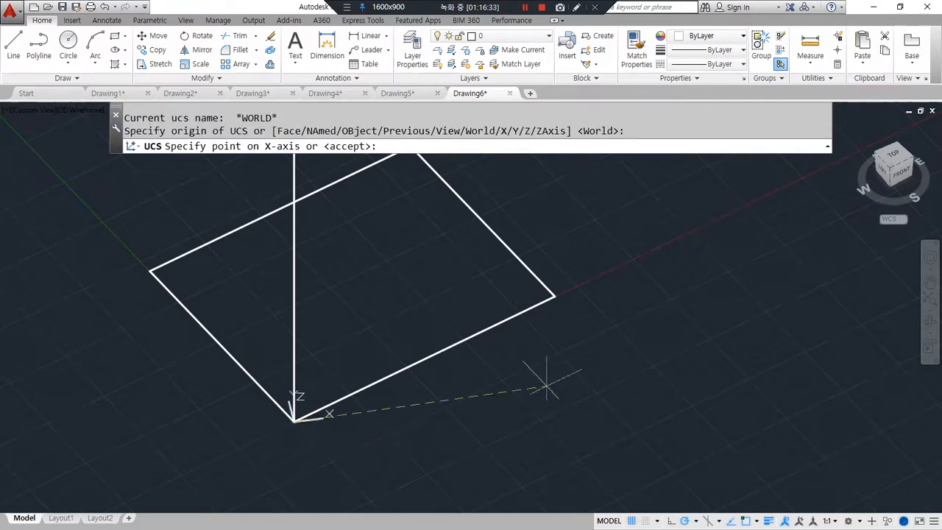
{"action": "left_click", "coordinate": [554, 297]}
{"action": "middle_click_drag", "start_coordinate": [305, 270], "coordinate": [313, 324]}
{"action": "scroll", "coordinate": [307, 327], "scroll_direction": "down", "scroll_amount": 1}
{"action": "scroll", "coordinate": [303, 229], "scroll_direction": "down", "scroll_amount": 1}
{"action": "middle_click_drag", "start_coordinate": [304, 232], "coordinate": [311, 305]}
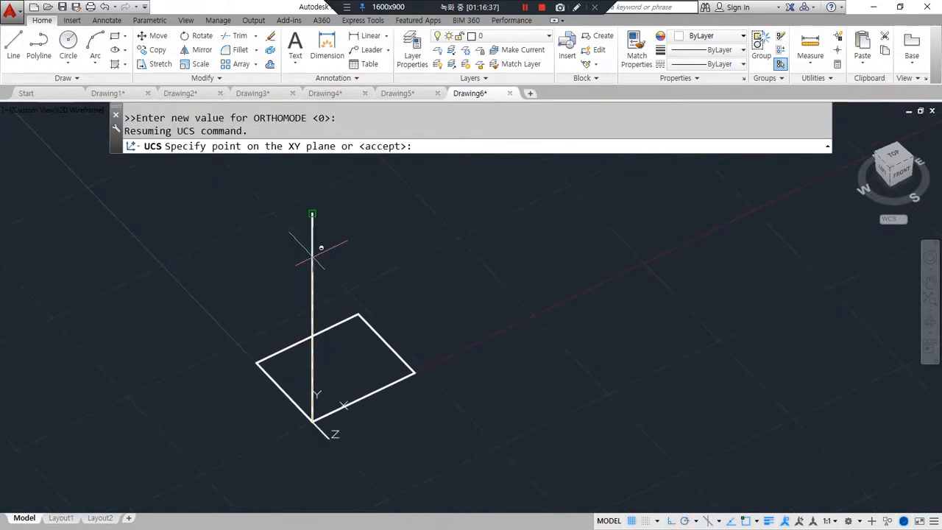
{"action": "left_click", "coordinate": [317, 254], "text": "shift"}
{"action": "scroll", "coordinate": [347, 444], "scroll_direction": "up", "scroll_amount": 1}
{"action": "left_click", "coordinate": [409, 396]}
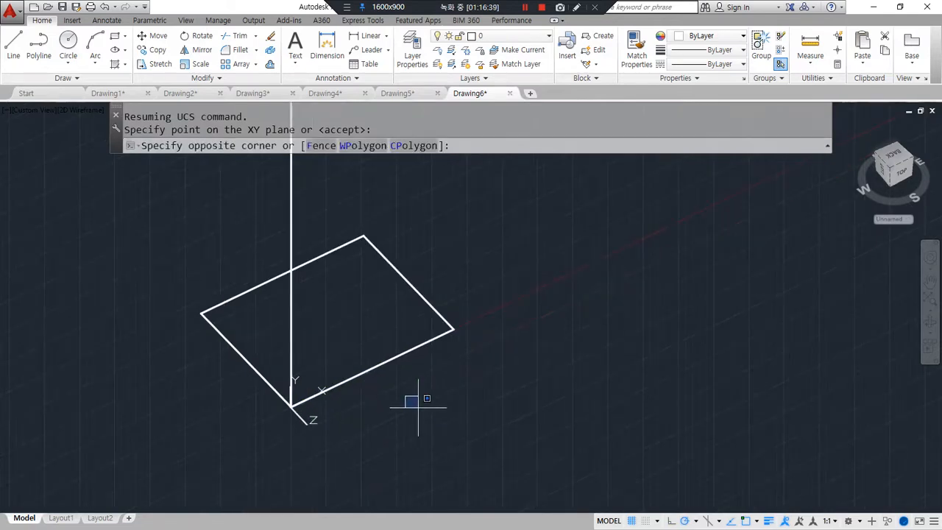
{"action": "key", "text": "Escape"}
Step: Draw a circle of radius 70 centred on the UCS origin
{"action": "scroll", "coordinate": [300, 418], "scroll_direction": "up", "scroll_amount": 1}
{"action": "type", "text": "c"}
{"action": "key", "text": "Return"}
{"action": "left_click", "coordinate": [289, 404]}
{"action": "type", "text": "70"}
{"action": "key", "text": "Return"}
Step: Trim the circle to the quarter arc between the vertical line and the rectangle edge along the X axis
{"action": "middle_click_drag", "start_coordinate": [248, 427], "coordinate": [225, 401], "text": "shift"}
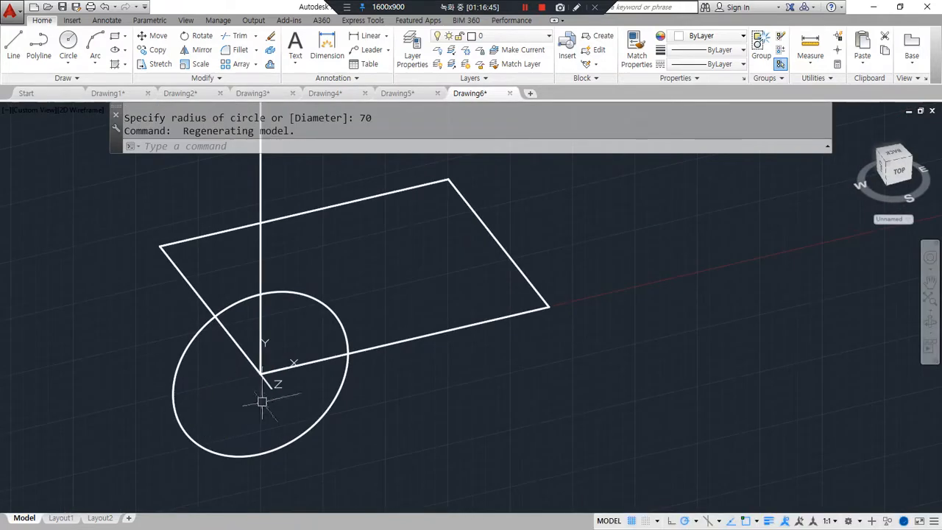
{"action": "type", "text": "tr"}
{"action": "key", "text": "Return"}
{"action": "key", "text": "Return"}
{"action": "left_click", "coordinate": [272, 448]}
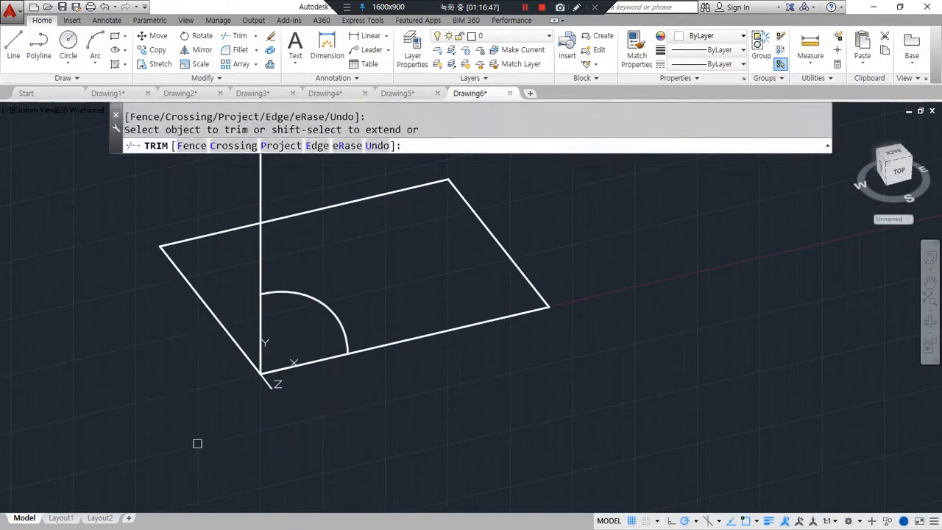
{"action": "key", "text": "Return"}
Step: Fillet the arc's ends with radius 0 to the vertical line and the X-axis line, closing the quarter-circle outline
{"action": "type", "text": "f"}
{"action": "key", "text": "Return"}
{"action": "type", "text": "r"}
{"action": "key", "text": "Return"}
{"action": "type", "text": "0"}
{"action": "key", "text": "Return"}
{"action": "left_click", "coordinate": [259, 325]}
{"action": "left_click", "coordinate": [280, 296]}
{"action": "key", "text": "Return"}
{"action": "left_click", "coordinate": [280, 296]}
{"action": "left_click", "coordinate": [324, 362]}
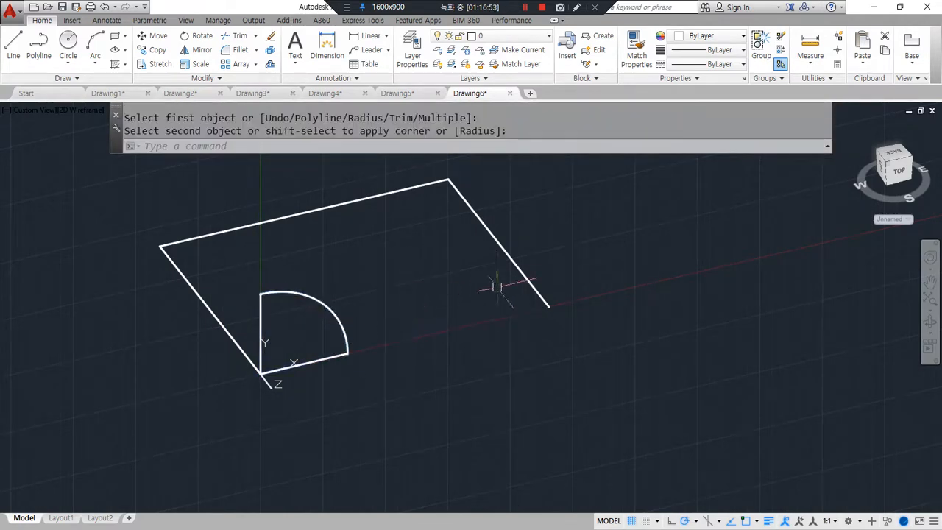
Step: Erase the three leftover rectangle lines around the quarter circle
{"action": "left_click", "coordinate": [498, 210]}
{"action": "left_click", "coordinate": [418, 178]}
{"action": "left_click", "coordinate": [190, 255]}
{"action": "left_click", "coordinate": [120, 330]}
{"action": "type", "text": "e"}
{"action": "key", "text": "Return"}
{"action": "scroll", "coordinate": [223, 366], "scroll_direction": "up", "scroll_amount": 2}
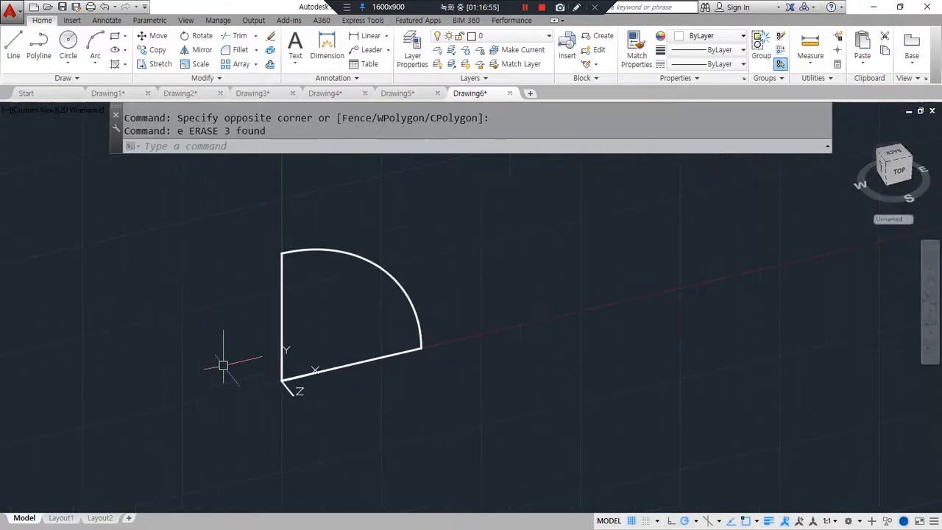
Step: Join the X-axis line, the arc and the vertical line into one polyline with Polyline Edit
{"action": "scroll", "coordinate": [227, 388], "scroll_direction": "up", "scroll_amount": 2}
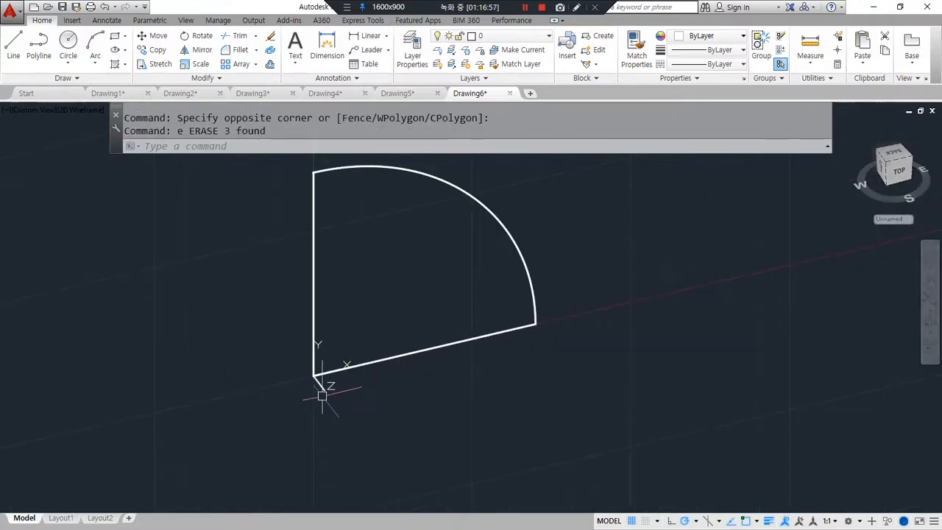
{"action": "type", "text": "pe"}
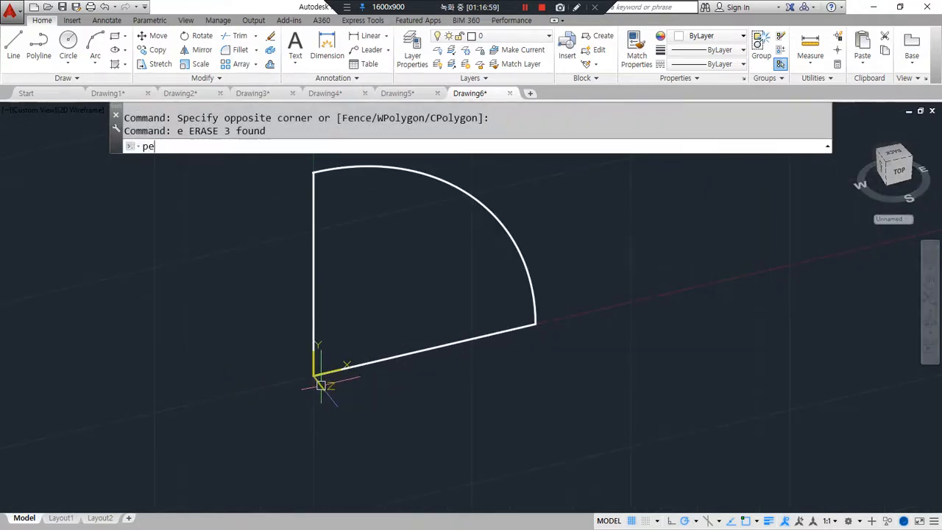
{"action": "key", "text": "Return"}
{"action": "left_click", "coordinate": [391, 354]}
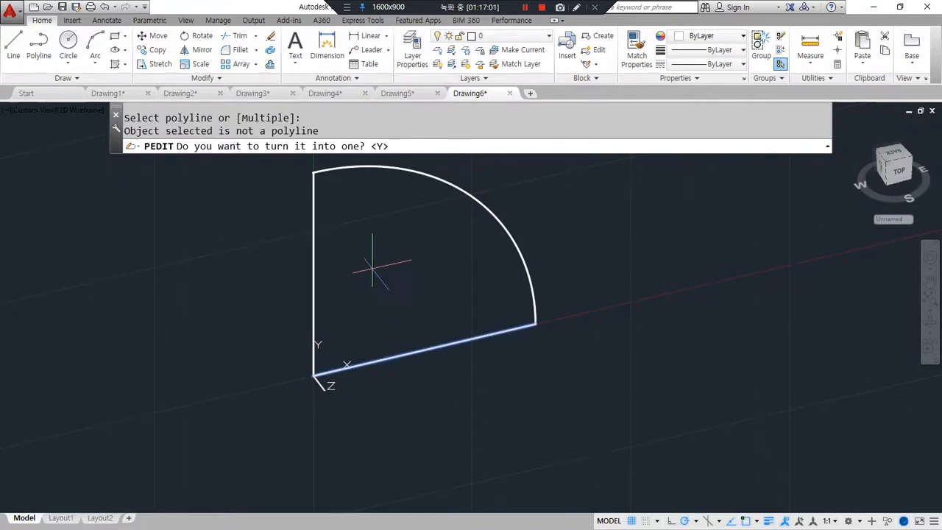
{"action": "key", "text": "Return"}
{"action": "type", "text": "j"}
{"action": "key", "text": "Return"}
{"action": "left_click", "coordinate": [513, 200]}
{"action": "left_click", "coordinate": [255, 293]}
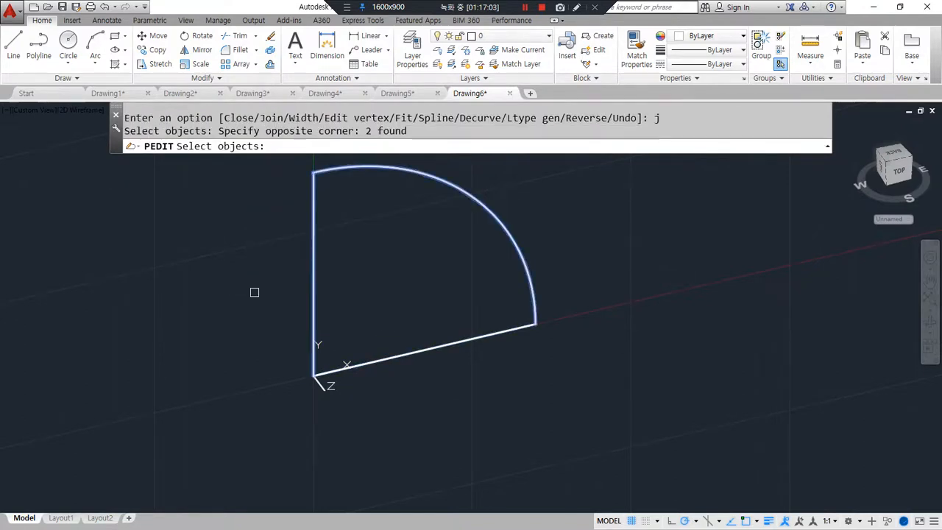
{"action": "key", "text": "Return"}
{"action": "key", "text": "Return"}
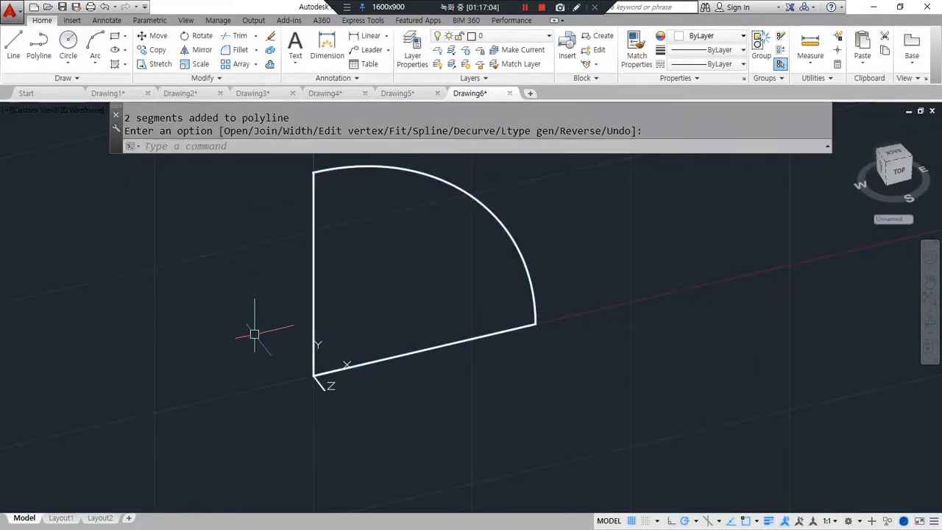
{"action": "left_click", "coordinate": [312, 319]}
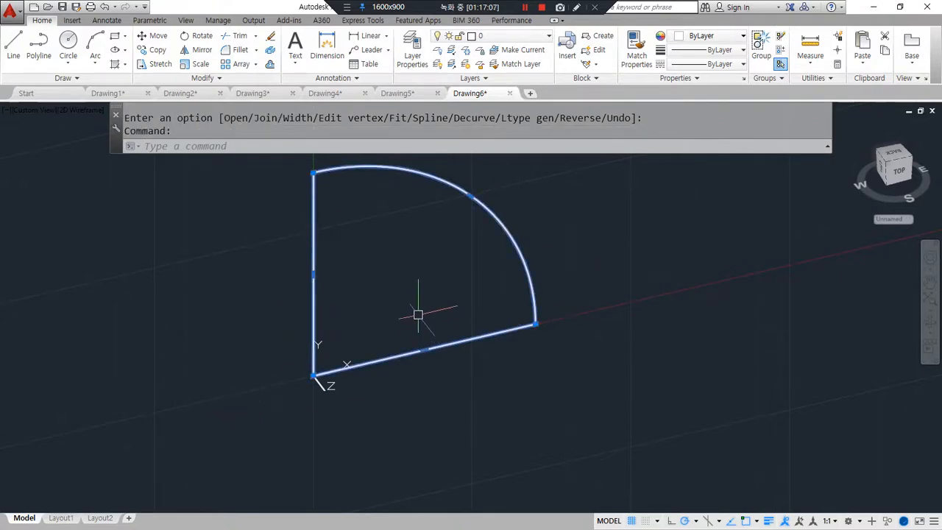
{"action": "scroll", "coordinate": [415, 305], "scroll_direction": "down", "scroll_amount": 2}
{"action": "mouse_move", "coordinate": [327, 263]}
{"action": "left_mouse_down"}
{"action": "mouse_move", "coordinate": [213, 362]}
{"action": "mouse_move", "coordinate": [459, 324]}
{"action": "left_mouse_up"}
{"action": "key", "text": "Escape"}
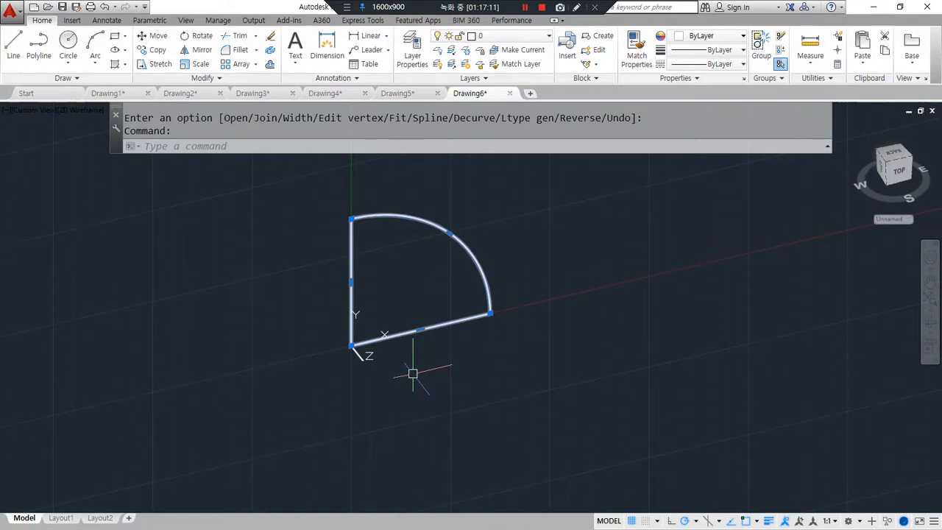
{"action": "type", "text": "rev"}
{"action": "key", "text": "Return"}
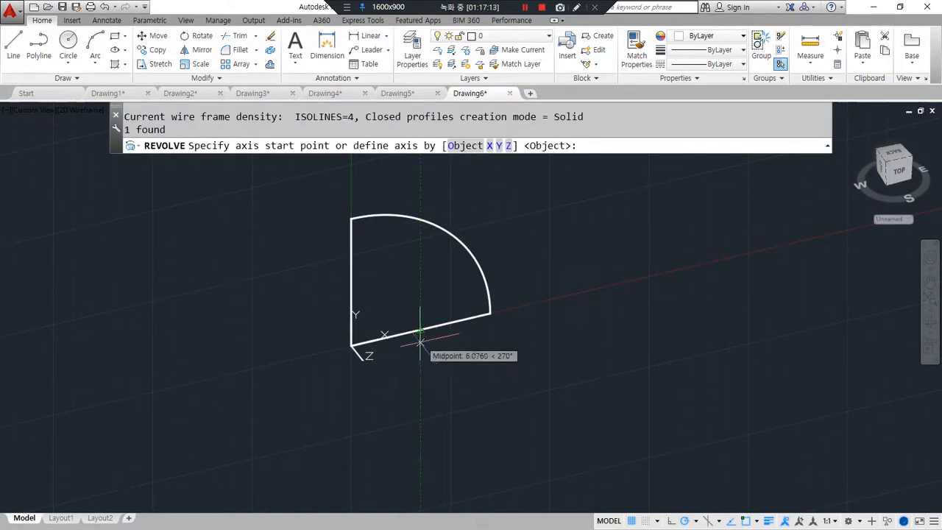
{"action": "key", "text": "Escape"}
Step: Revolve the quarter-circle profile 360 degrees about its vertical edge, from the origin to the edge's upper endpoint
{"action": "type", "text": "rev"}
{"action": "key", "text": "Return"}
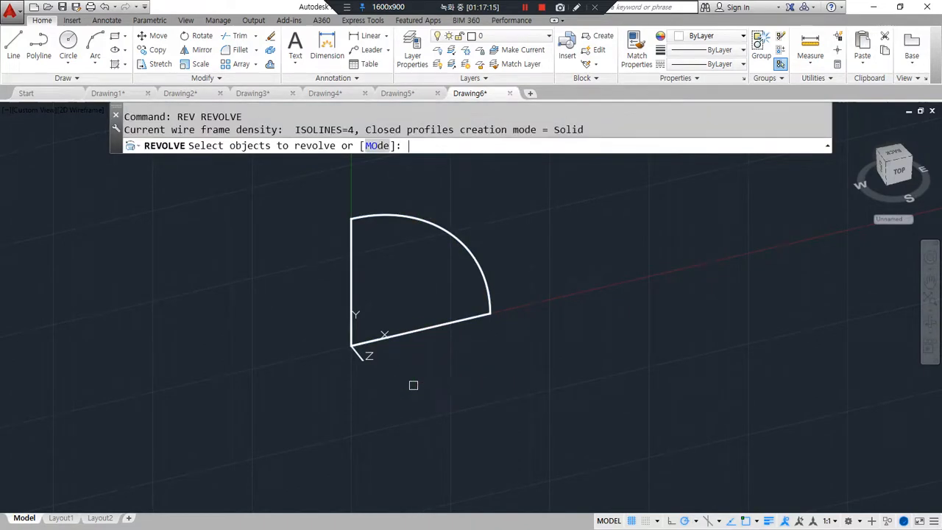
{"action": "left_click", "coordinate": [432, 325]}
{"action": "key", "text": "Return"}
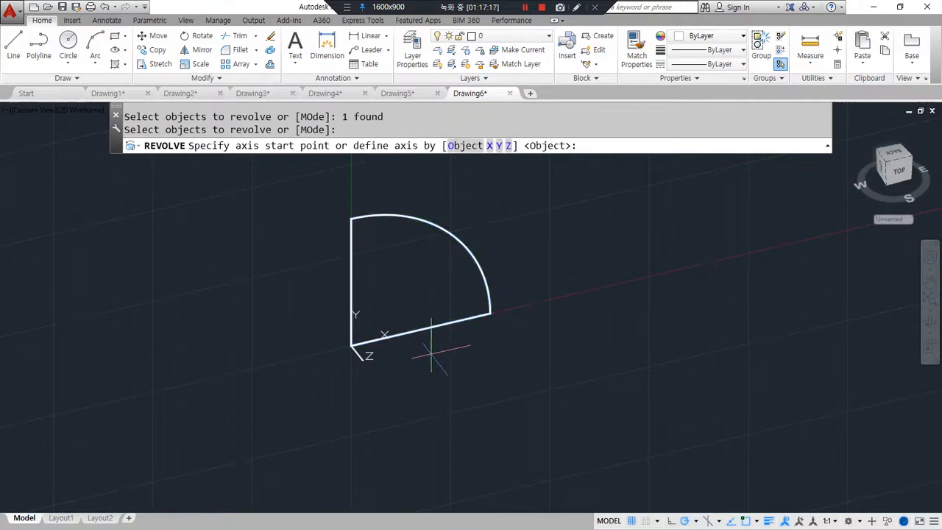
{"action": "left_click", "coordinate": [351, 346]}
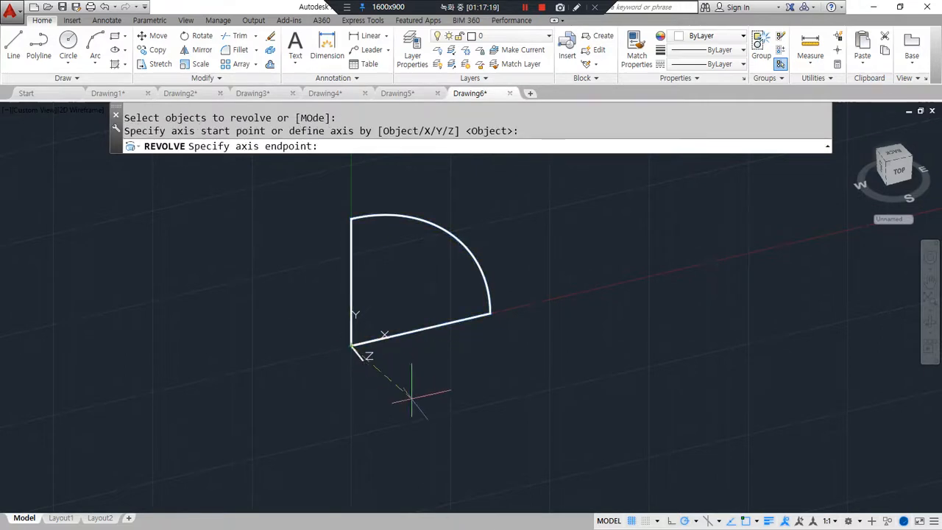
{"action": "left_click", "coordinate": [351, 218]}
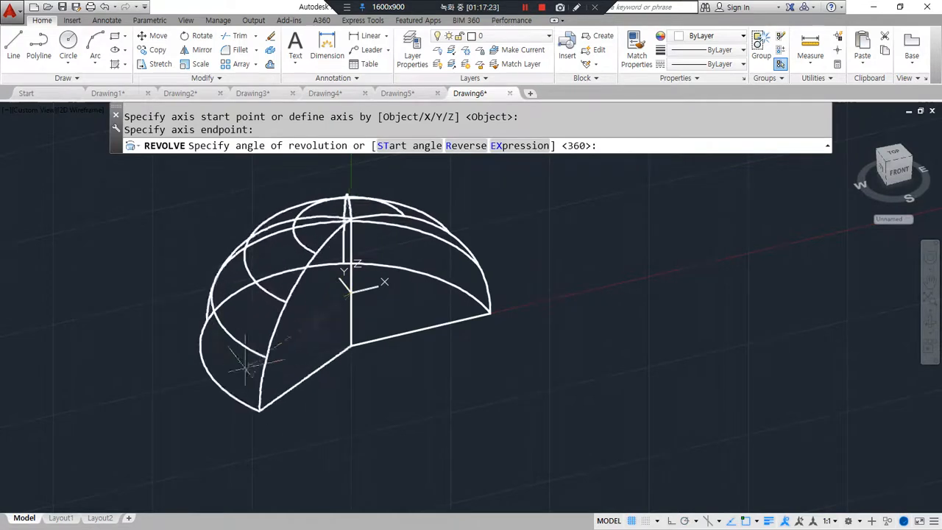
{"action": "key", "text": "Return"}
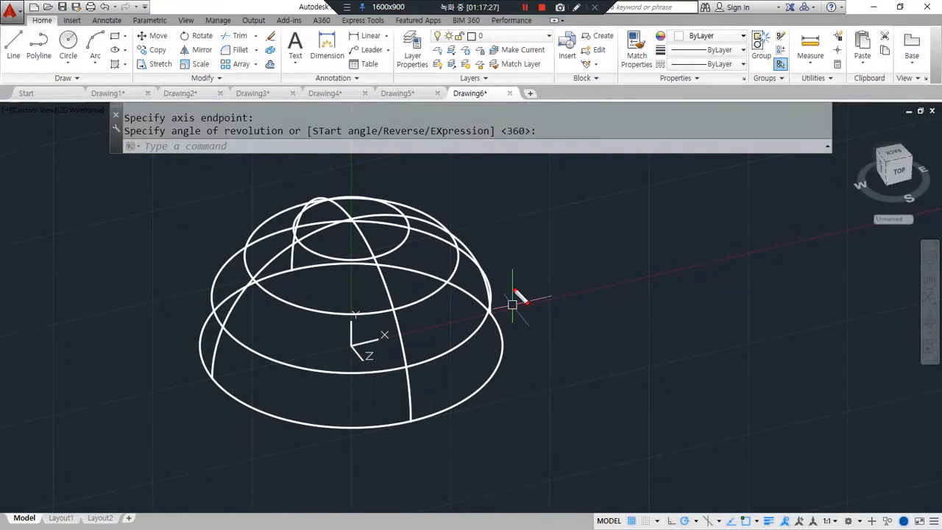
{"action": "left_click_drag", "start_coordinate": [569, 287], "coordinate": [175, 357]}
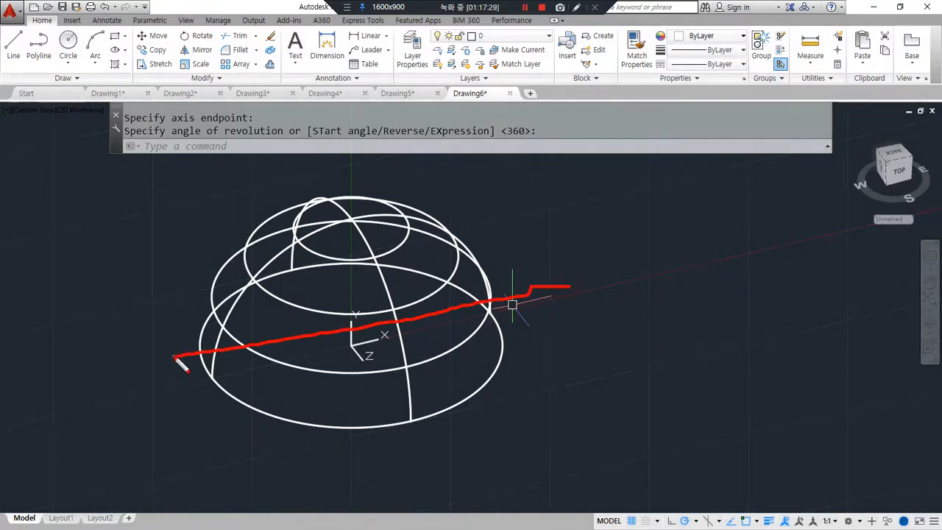
{"action": "key", "text": "Escape"}
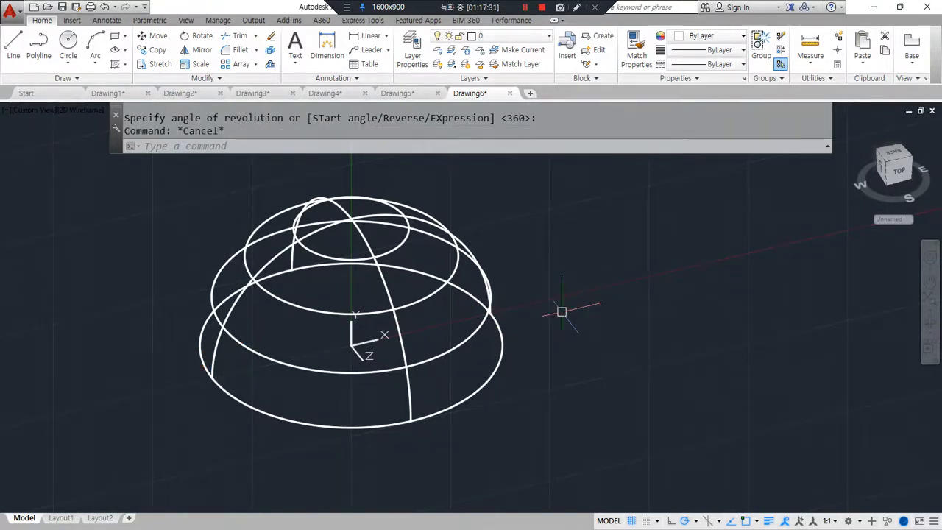
Step: Reset the UCS to the World coordinate system
{"action": "type", "text": "ucs"}
{"action": "key", "text": "Return"}
{"action": "key", "text": "Return"}
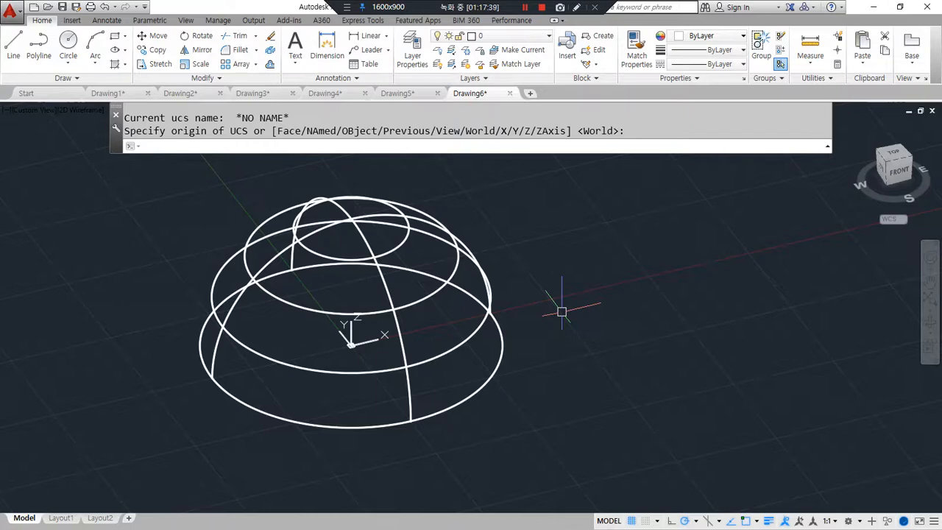
{"action": "key", "text": "Escape"}
{"action": "type", "text": "xl"}
{"action": "key", "text": "Return"}
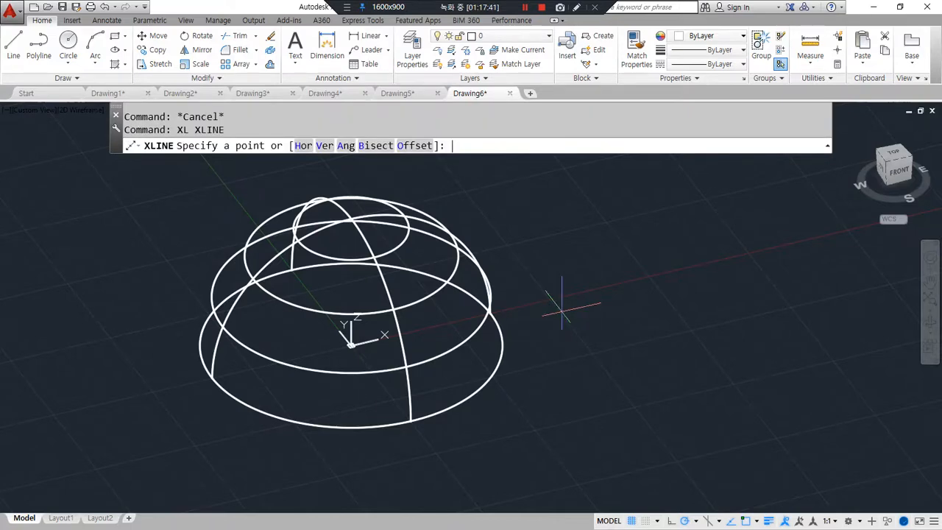
{"action": "type", "text": "0"}
{"action": "key", "text": "Return"}
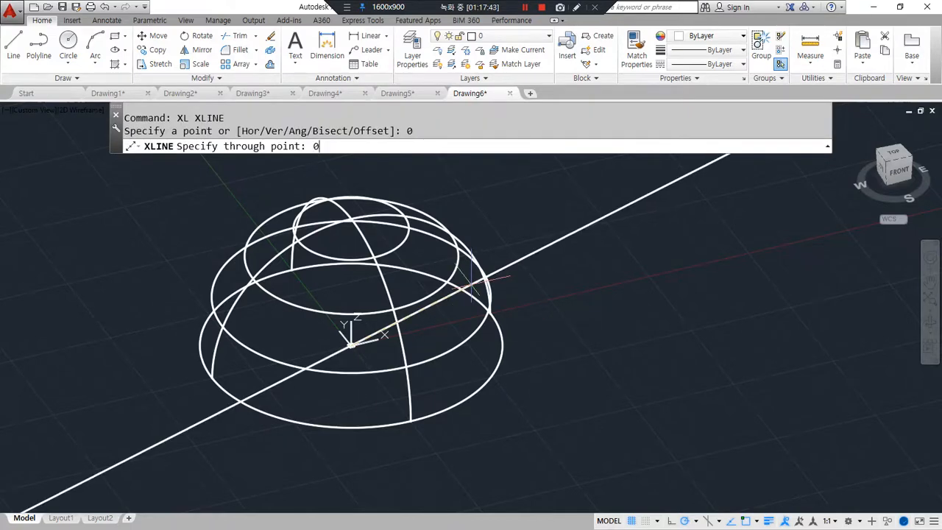
{"action": "key", "text": "Escape"}
Step: Draw a horizontal construction line through the origin 0,0
{"action": "key", "text": "Return"}
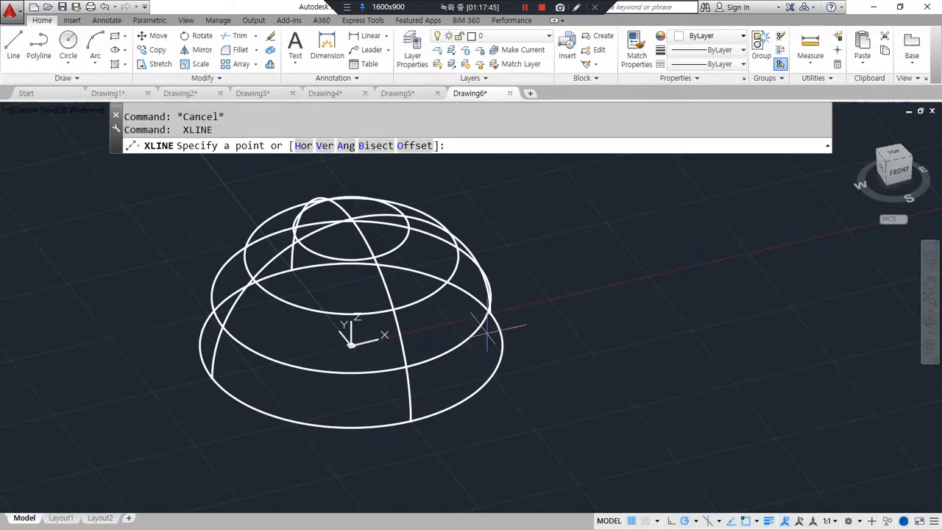
{"action": "type", "text": "h"}
{"action": "key", "text": "Return"}
{"action": "type", "text": "0,0"}
{"action": "key", "text": "Return"}
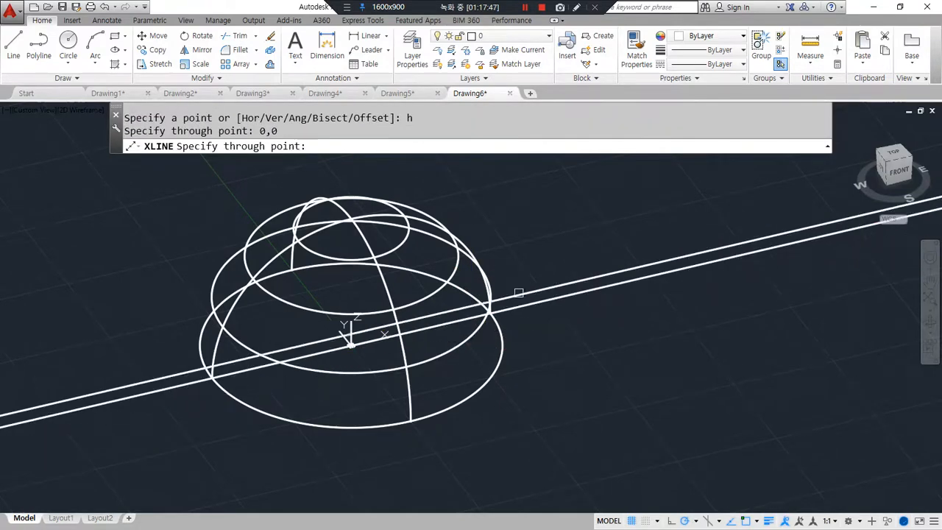
{"action": "key", "text": "Escape"}
Step: Offset the horizontal construction line 25 to both sides
{"action": "middle_click_drag", "start_coordinate": [620, 337], "coordinate": [582, 346], "text": "shift"}
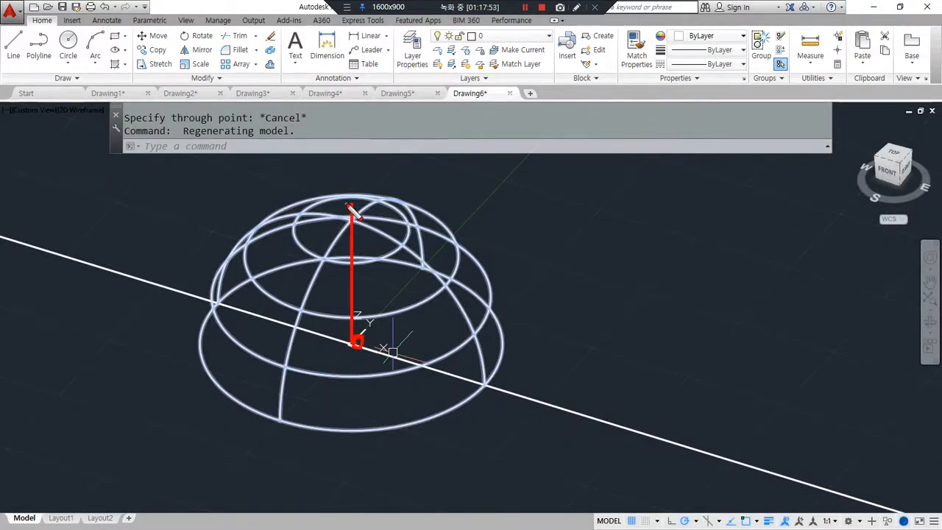
{"action": "key", "text": "Escape"}
{"action": "key", "text": "Escape"}
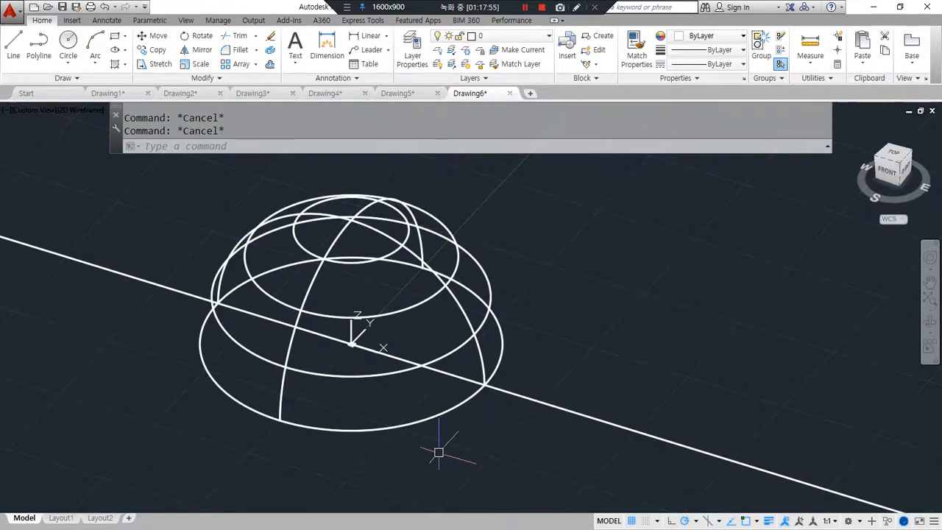
{"action": "type", "text": "o"}
{"action": "key", "text": "Return"}
{"action": "type", "text": "25"}
{"action": "key", "text": "Return"}
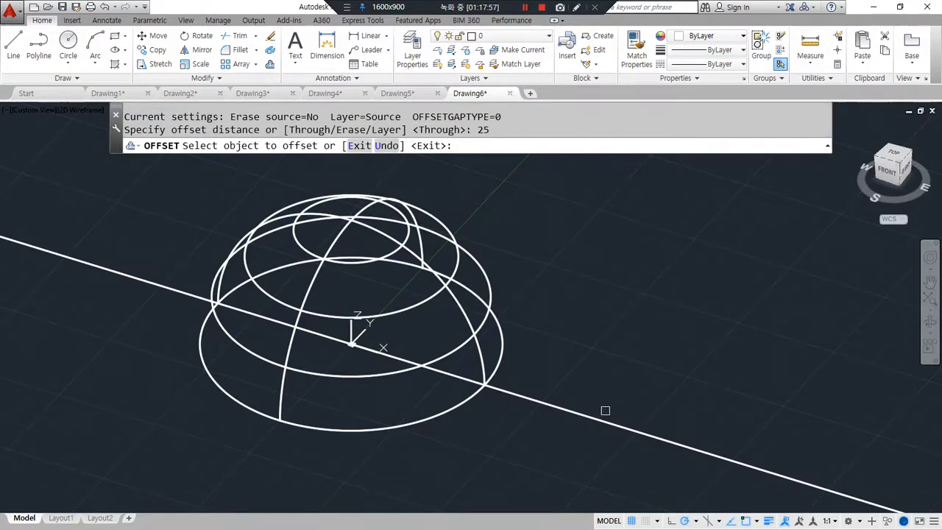
{"action": "left_click", "coordinate": [594, 420]}
{"action": "left_click", "coordinate": [654, 347]}
{"action": "left_click", "coordinate": [585, 413]}
{"action": "left_click", "coordinate": [603, 460]}
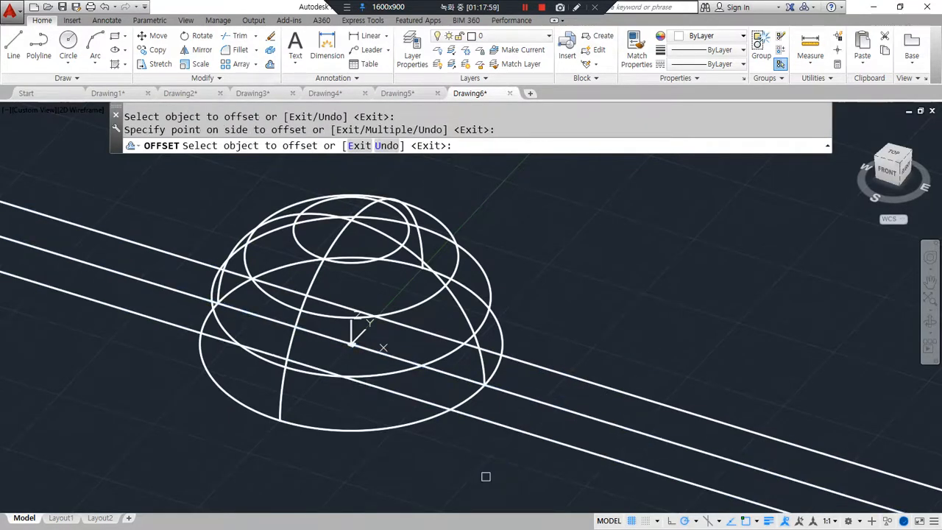
{"action": "key", "text": "Return"}
Step: In the top view, draw two vertical lines across the three construction lines, one on each side of the dome
{"action": "left_click", "coordinate": [895, 160]}
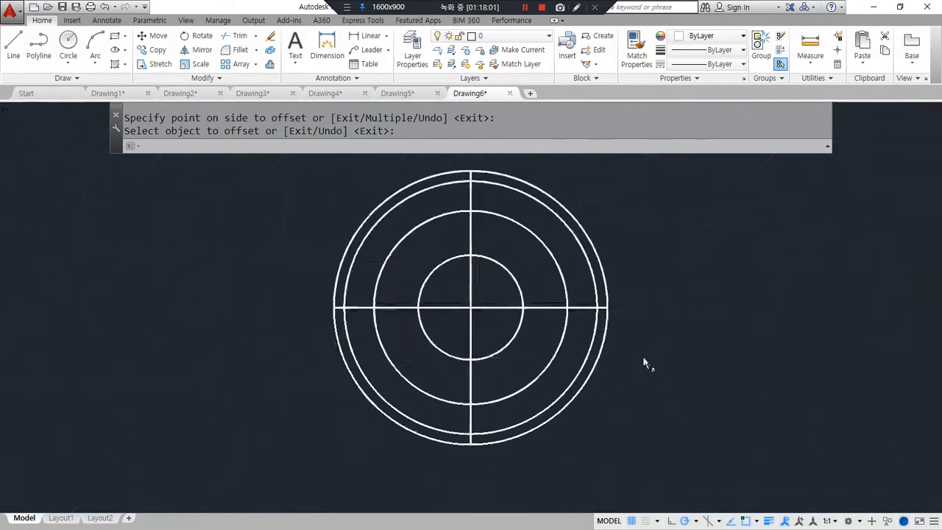
{"action": "type", "text": "l"}
{"action": "key", "text": "Return"}
{"action": "left_click", "coordinate": [721, 216]}
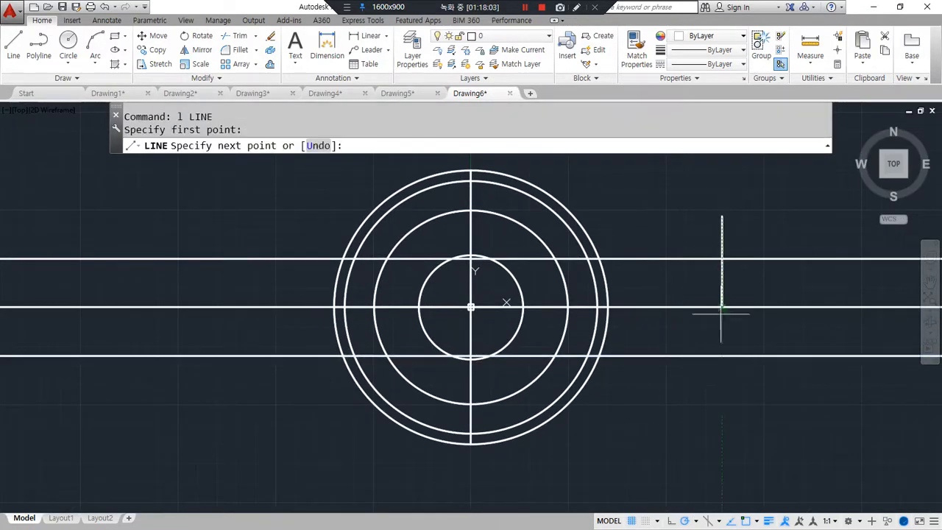
{"action": "left_click", "coordinate": [721, 396]}
{"action": "key", "text": "Return"}
{"action": "key", "text": "Return"}
{"action": "left_click", "coordinate": [219, 220]}
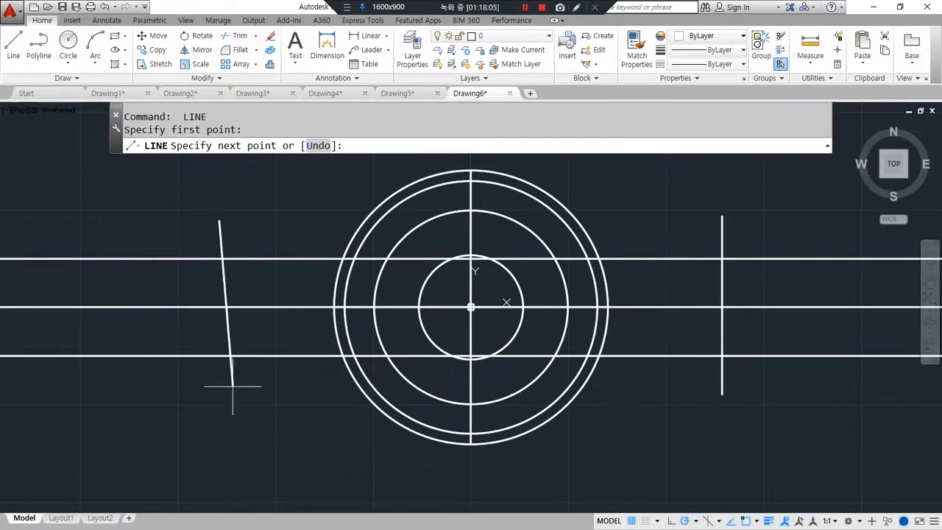
{"action": "left_click", "coordinate": [219, 414]}
{"action": "key", "text": "Return"}
Step: Fillet the vertical line west of the dome with both offset lines to form two sharp corners
{"action": "type", "text": "f"}
{"action": "key", "text": "Return"}
{"action": "left_click", "coordinate": [225, 260]}
{"action": "left_click", "coordinate": [220, 309]}
{"action": "key", "text": "Return"}
{"action": "left_click", "coordinate": [216, 330]}
{"action": "left_click", "coordinate": [227, 354]}
Step: Fillet the vertical line east of the dome with both offset lines to close the long rectangle
{"action": "key", "text": "Return"}
{"action": "left_click", "coordinate": [686, 356]}
{"action": "left_click", "coordinate": [723, 313]}
{"action": "key", "text": "Return"}
{"action": "left_click", "coordinate": [723, 295]}
{"action": "left_click", "coordinate": [721, 273]}
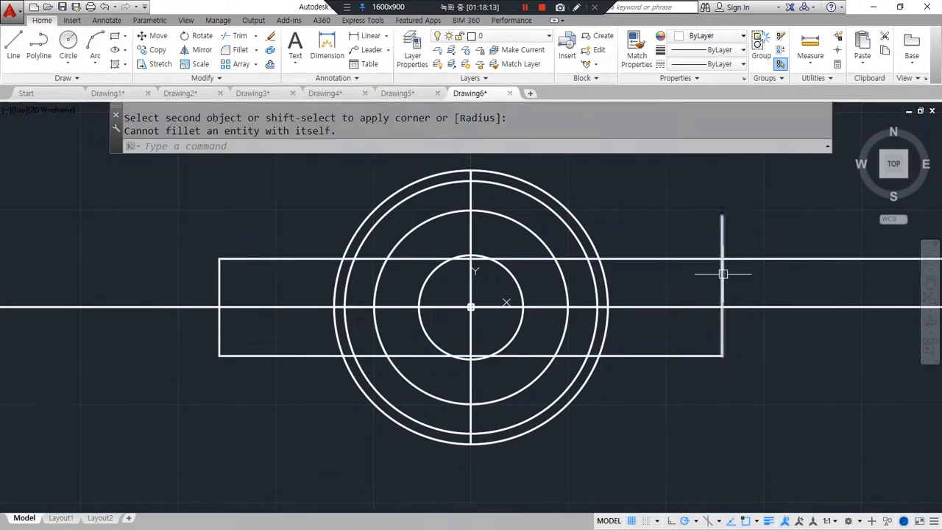
{"action": "key", "text": "Return"}
{"action": "left_click", "coordinate": [715, 260]}
{"action": "left_click", "coordinate": [721, 279]}
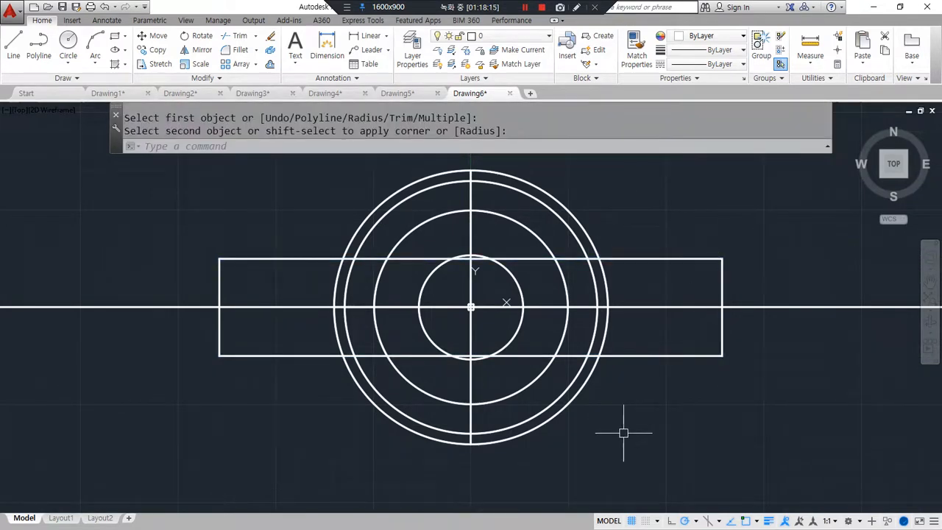
Step: Join the four sides of the long rectangle into one closed polyline
{"action": "type", "text": "j"}
{"action": "key", "text": "Return"}
{"action": "left_click", "coordinate": [781, 384]}
{"action": "left_click", "coordinate": [704, 336]}
{"action": "left_click", "coordinate": [281, 283]}
{"action": "left_click", "coordinate": [262, 276]}
{"action": "key", "text": "Return"}
Step: Extrude the long rectangle upward to a height of 40
{"action": "middle_click_drag", "start_coordinate": [458, 400], "coordinate": [486, 311], "text": "shift"}
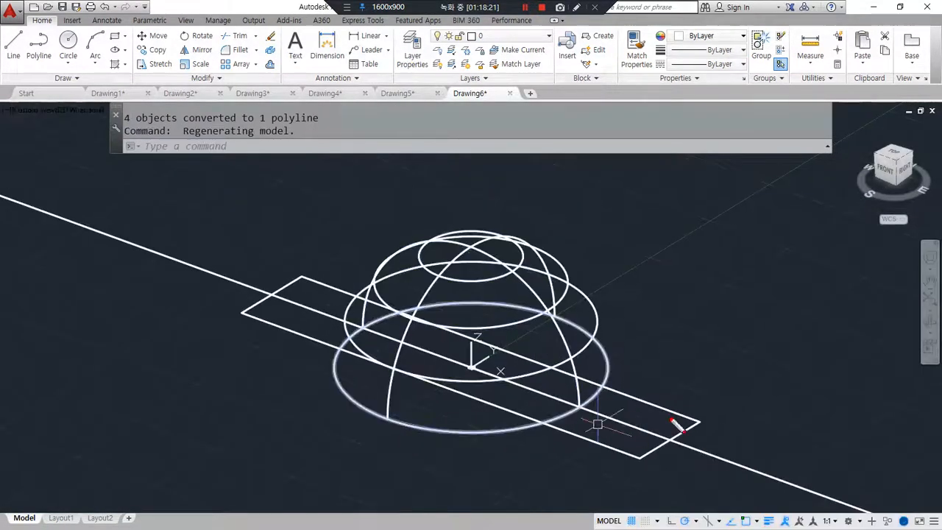
{"action": "left_click_drag", "start_coordinate": [660, 436], "coordinate": [661, 311]}
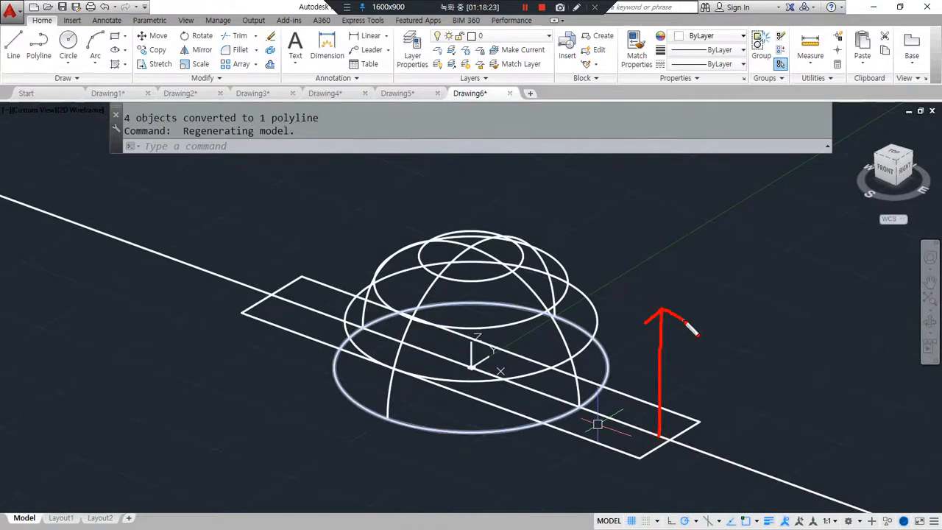
{"action": "type", "text": "ext"}
{"action": "key", "text": "Return"}
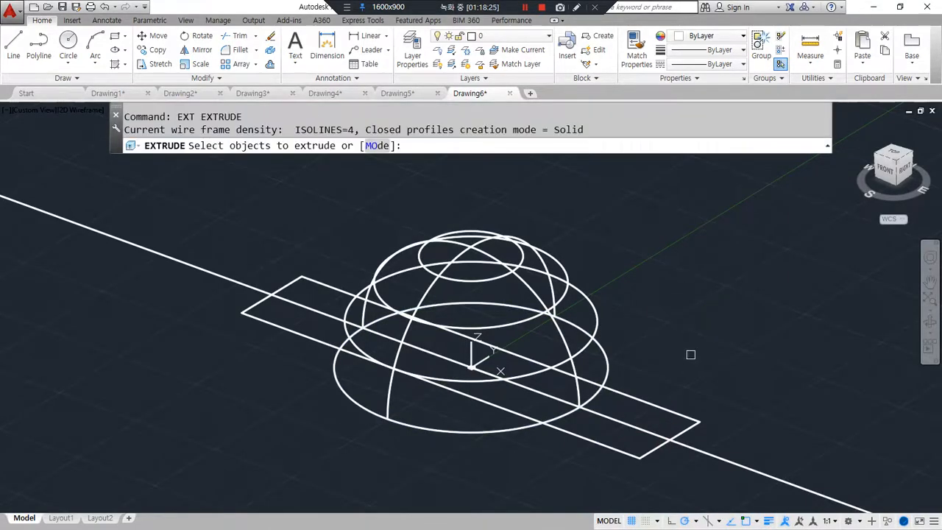
{"action": "left_click", "coordinate": [691, 409]}
{"action": "key", "text": "Return"}
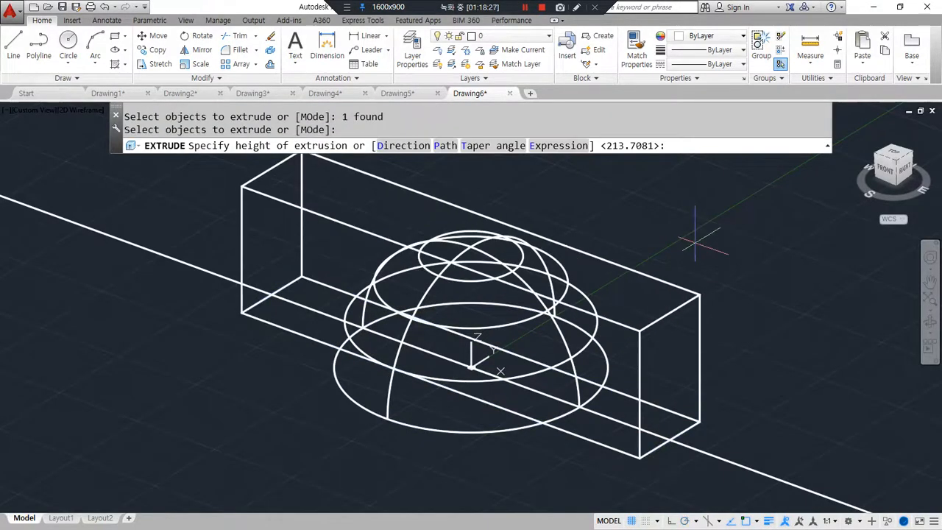
{"action": "key", "text": "Return"}
Step: Subtract the extruded box from the dome to cut the slot through its base
{"action": "type", "text": "su"}
{"action": "key", "text": "Return"}
{"action": "left_click", "coordinate": [565, 272]}
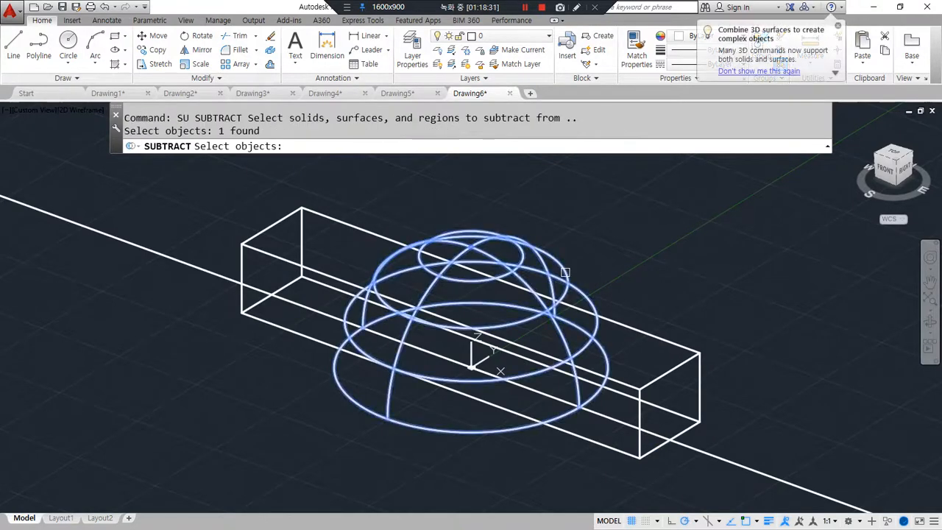
{"action": "key", "text": "Return"}
{"action": "left_click", "coordinate": [654, 377]}
{"action": "key", "text": "Return"}
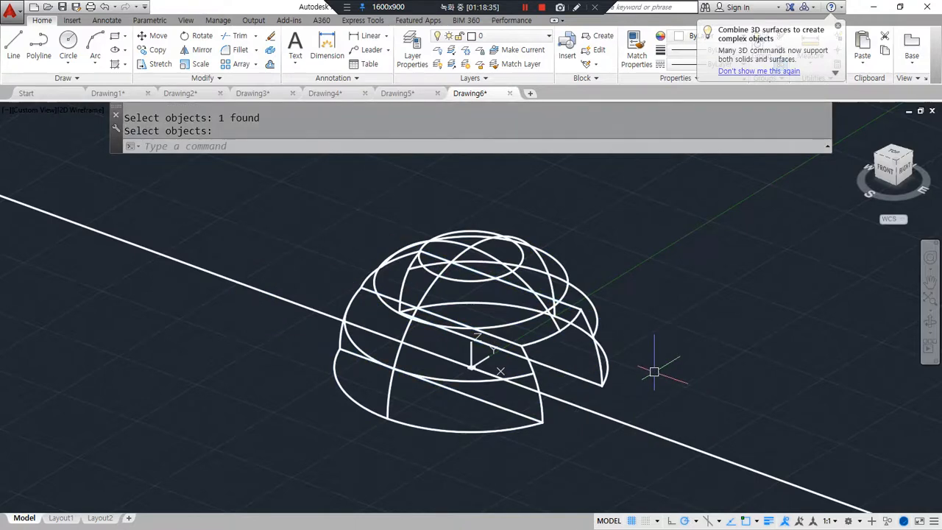
Step: Draw a construction line parallel to the Y axis through the origin 0,0
{"action": "type", "text": "xl"}
{"action": "key", "text": "Return"}
{"action": "type", "text": "v"}
{"action": "key", "text": "Return"}
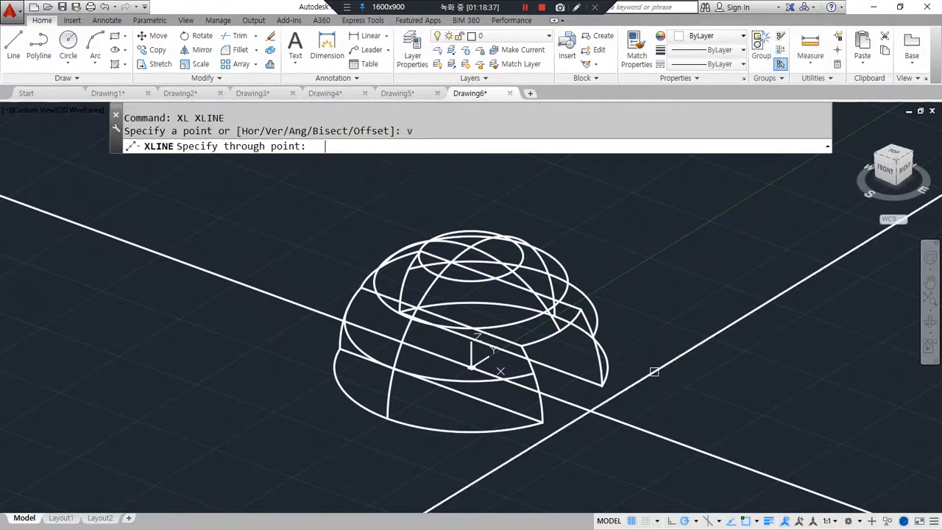
{"action": "type", "text": "0,0"}
{"action": "key", "text": "Return"}
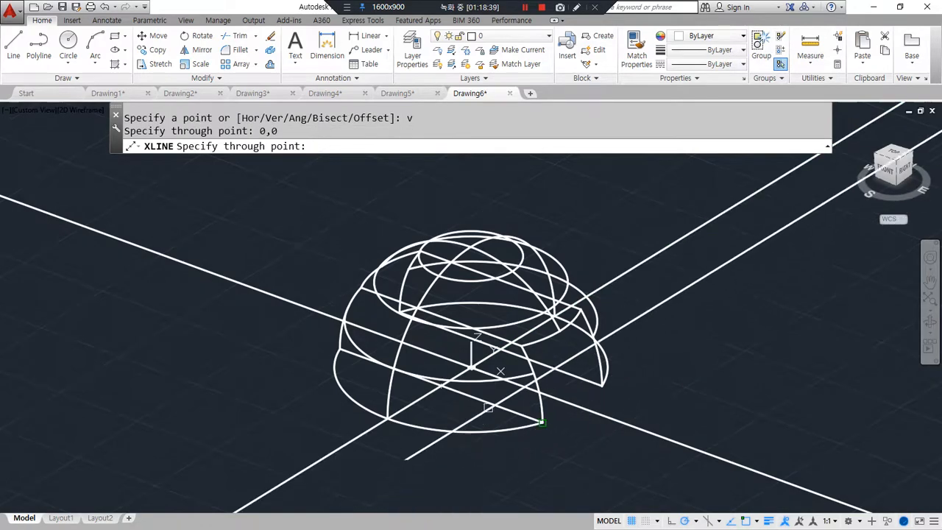
{"action": "key", "text": "Escape"}
Step: Offset the Y-axis construction line 36 toward positive X
{"action": "middle_click_drag", "start_coordinate": [282, 311], "coordinate": [312, 346], "text": "shift"}
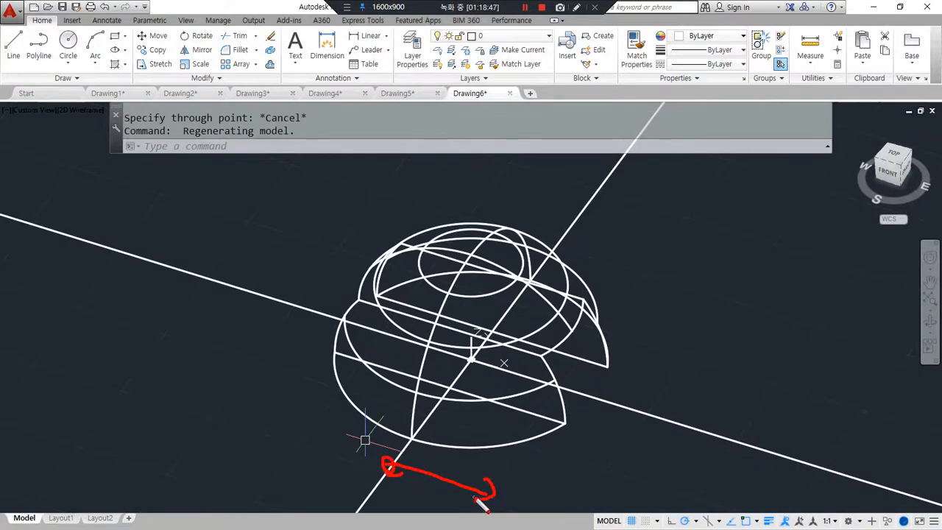
{"action": "key", "text": "Escape"}
{"action": "key", "text": "Escape"}
{"action": "type", "text": "o"}
{"action": "key", "text": "Return"}
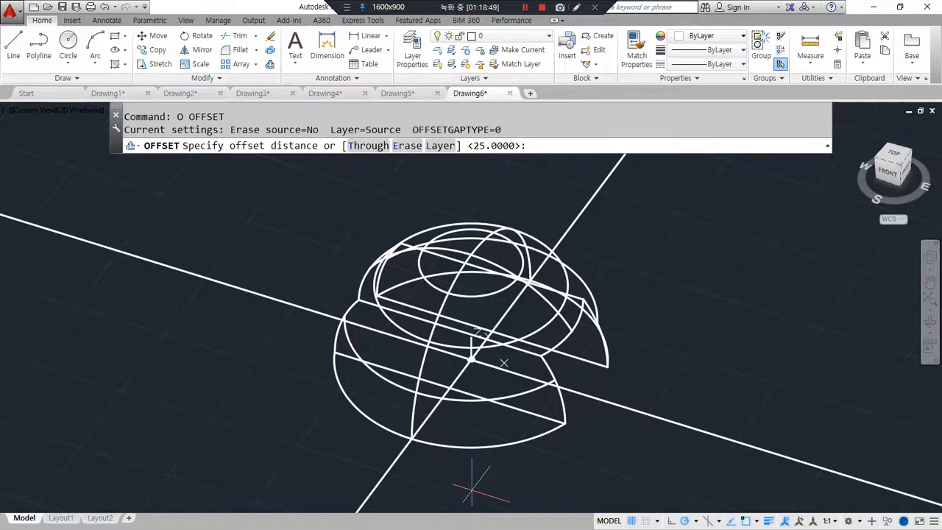
{"action": "type", "text": "36"}
{"action": "key", "text": "Return"}
{"action": "left_click", "coordinate": [395, 466]}
{"action": "left_click", "coordinate": [537, 502]}
{"action": "key", "text": "Return"}
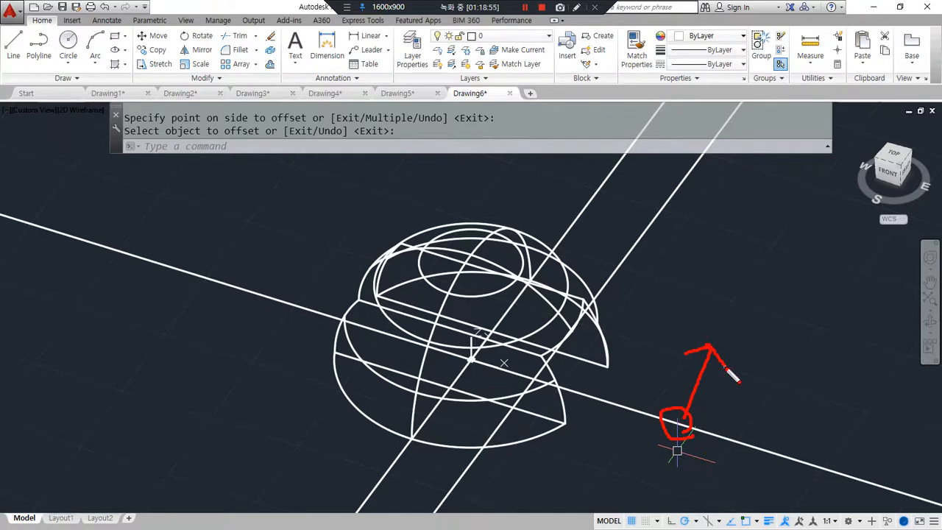
Step: Offset the X-axis construction line 10 toward positive Y
{"action": "key", "text": "Escape"}
{"action": "type", "text": "o"}
{"action": "key", "text": "Return"}
{"action": "type", "text": "1"}
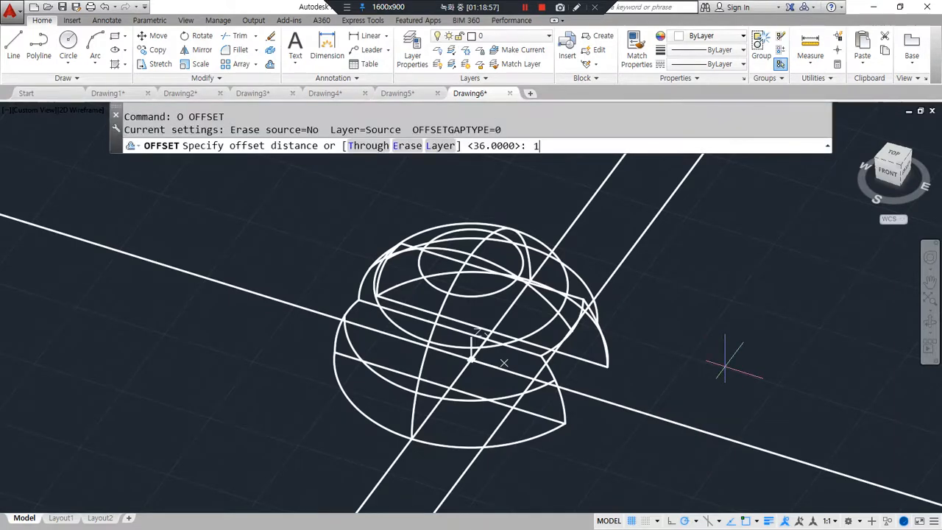
{"action": "type", "text": "0"}
{"action": "key", "text": "Return"}
{"action": "left_click", "coordinate": [663, 415]}
{"action": "left_click", "coordinate": [684, 383]}
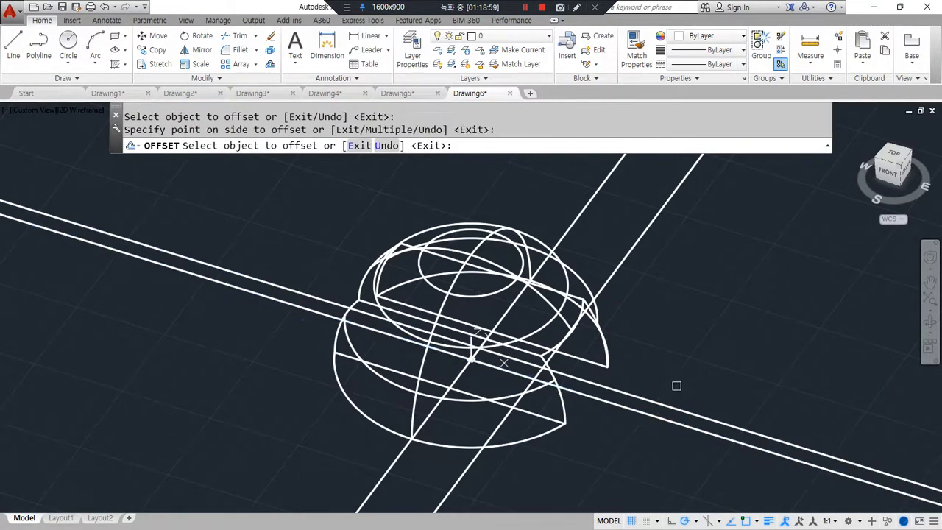
{"action": "key", "text": "Return"}
Step: Draw a rectangle from the intersection of the two offset lines to a point outside the dome, toward positive X and negative Y
{"action": "middle_click_drag", "start_coordinate": [556, 410], "coordinate": [528, 410], "text": "shift"}
{"action": "scroll", "coordinate": [539, 382], "scroll_direction": "up", "scroll_amount": 6}
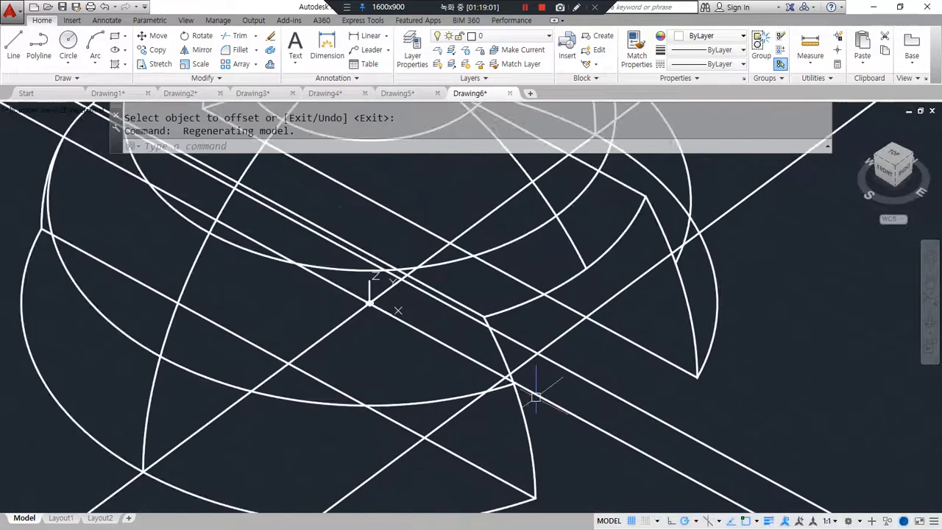
{"action": "type", "text": "rec"}
{"action": "key", "text": "Return"}
{"action": "left_click", "coordinate": [542, 352]}
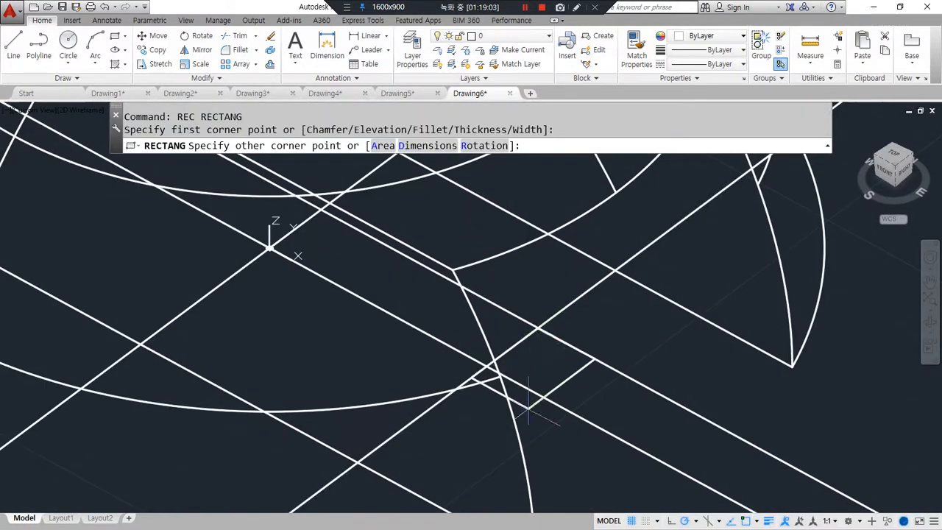
{"action": "scroll", "coordinate": [537, 368], "scroll_direction": "up", "scroll_amount": 5}
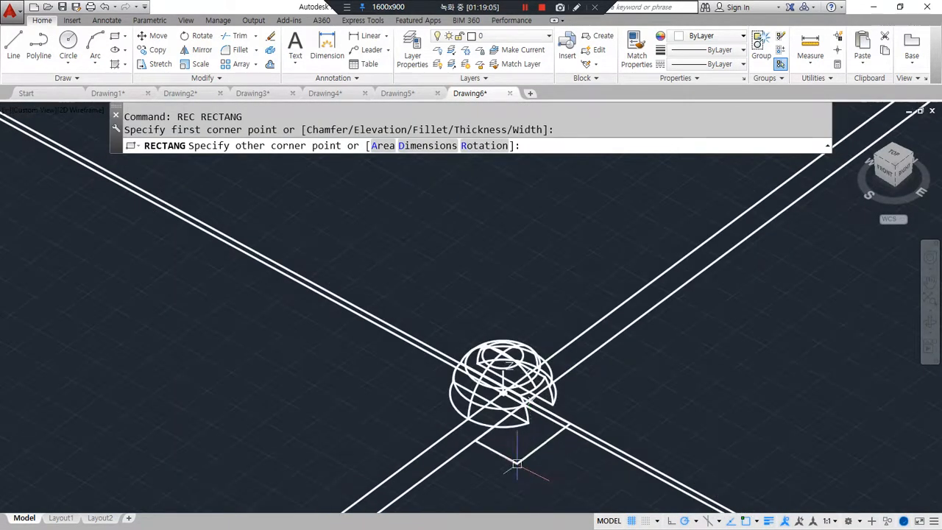
{"action": "left_click", "coordinate": [517, 463]}
{"action": "scroll", "coordinate": [537, 455], "scroll_direction": "up", "scroll_amount": 6}
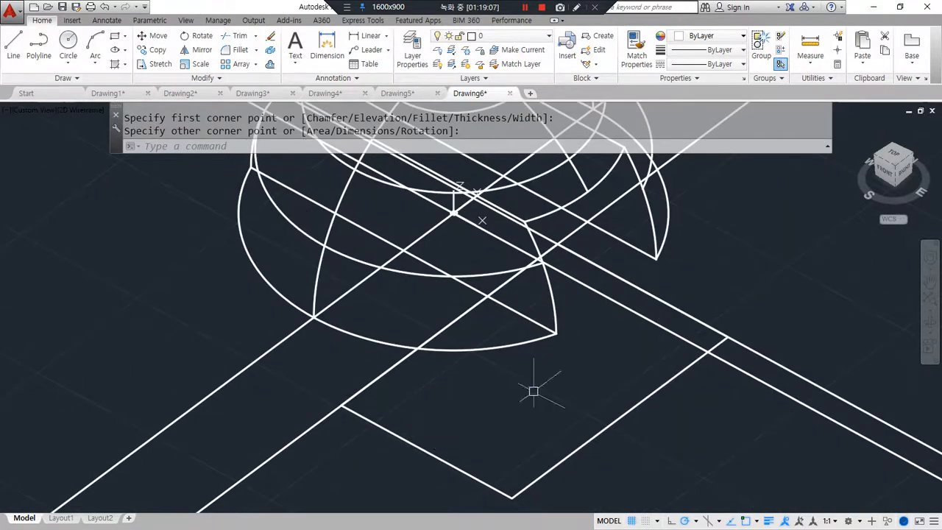
Step: Erase the two offset construction lines along the rectangle's edges
{"action": "left_click", "coordinate": [768, 358]}
{"action": "type", "text": "e"}
{"action": "key", "text": "Return"}
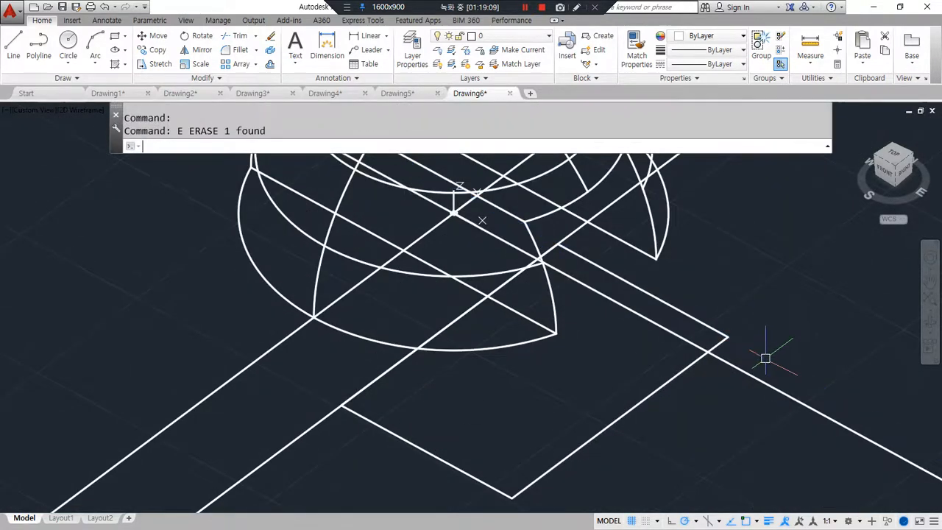
{"action": "left_click", "coordinate": [316, 421]}
{"action": "type", "text": "e"}
{"action": "key", "text": "Return"}
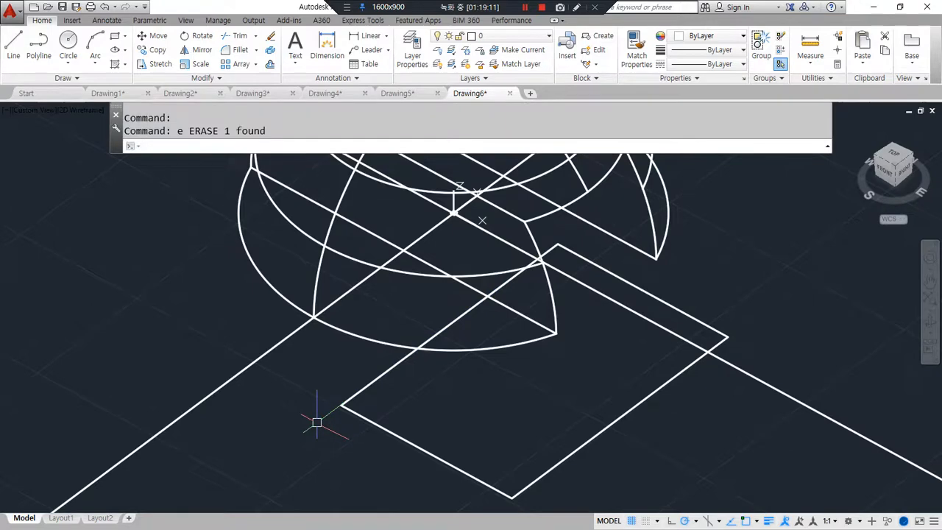
Step: Extrude the rectangle upward to a height well above the dome's top
{"action": "type", "text": "ext"}
{"action": "key", "text": "Return"}
{"action": "left_click", "coordinate": [471, 474]}
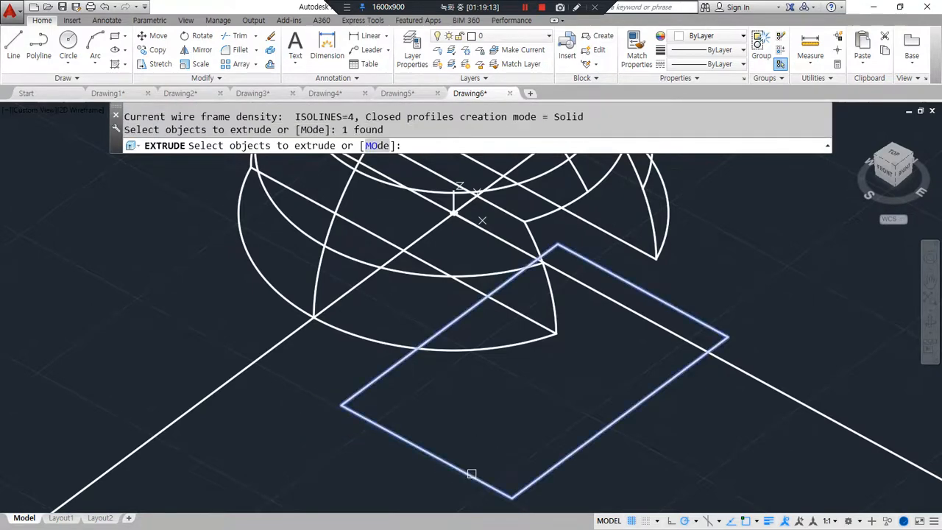
{"action": "key", "text": "Return"}
{"action": "scroll", "coordinate": [452, 368], "scroll_direction": "down", "scroll_amount": 4}
{"action": "left_click", "coordinate": [469, 250]}
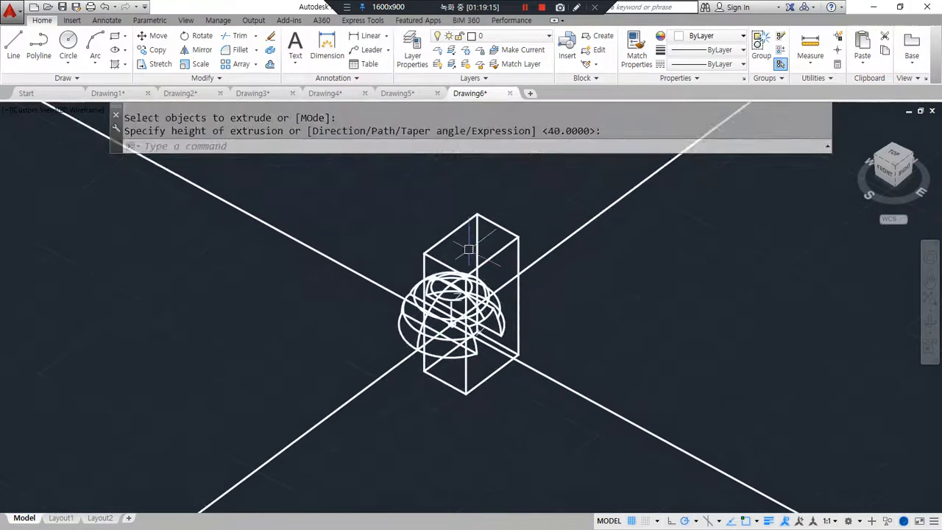
Step: Subtract the tall corner box from the slotted dome
{"action": "type", "text": "su"}
{"action": "key", "text": "Return"}
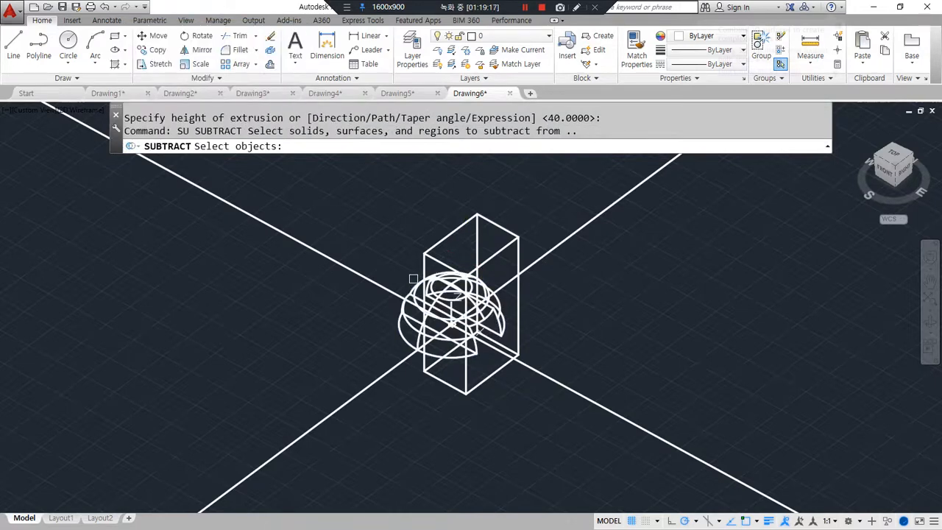
{"action": "left_click", "coordinate": [414, 285]}
{"action": "key", "text": "Return"}
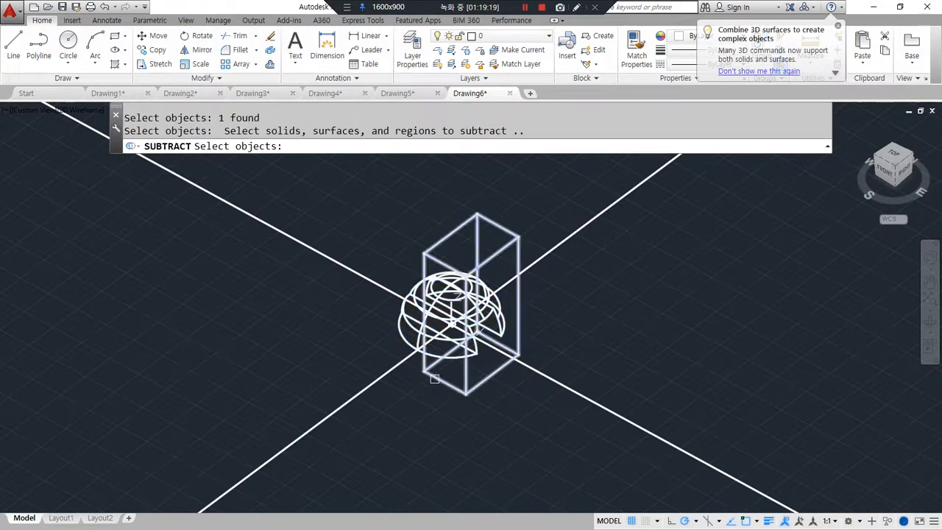
{"action": "left_click", "coordinate": [438, 380]}
{"action": "key", "text": "Return"}
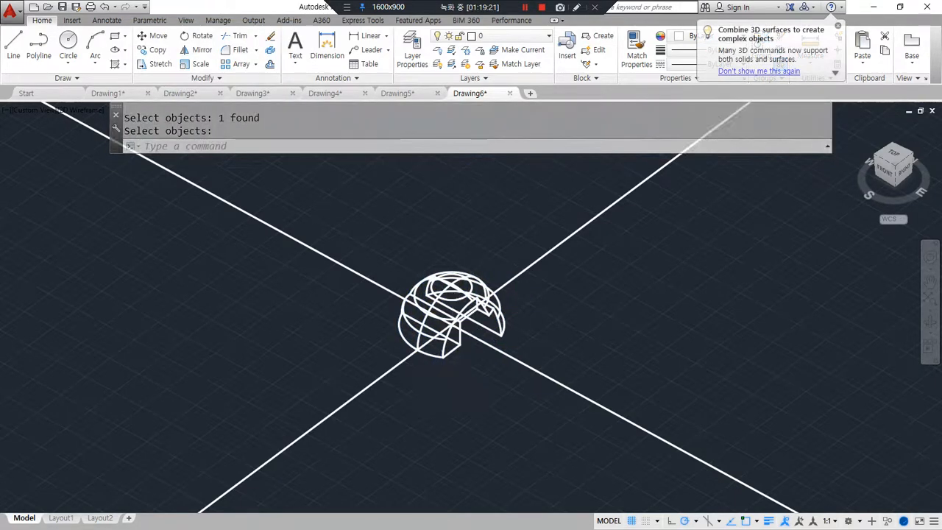
Step: Inspect the corner cut-out in the Shades of Gray visual style and return to 2D Wireframe
{"action": "scroll", "coordinate": [431, 359], "scroll_direction": "up", "scroll_amount": 2}
{"action": "type", "text": "sha"}
{"action": "key", "text": "Return"}
{"action": "type", "text": "g"}
{"action": "key", "text": "Return"}
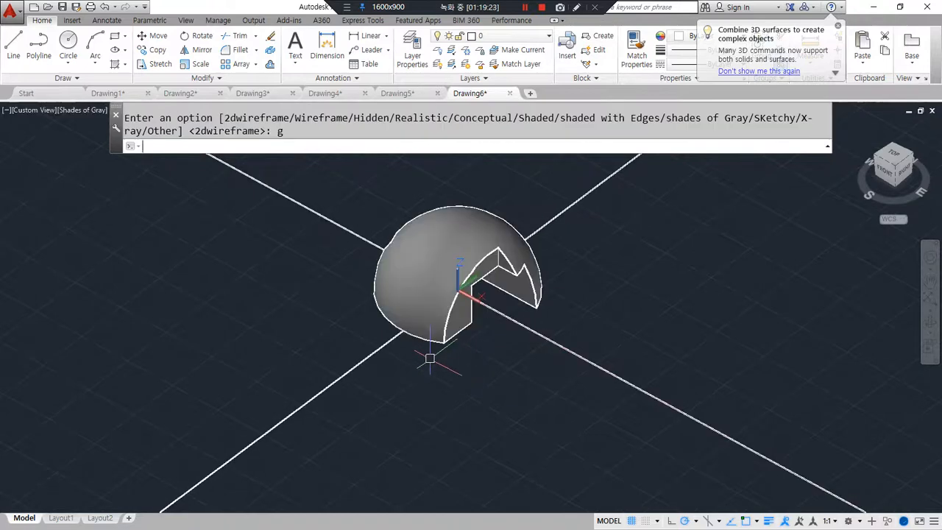
{"action": "mouse_move", "coordinate": [431, 359]}
{"action": "middle_mouse_down", "text": "shift"}
{"action": "mouse_move", "coordinate": [330, 294]}
{"action": "mouse_move", "coordinate": [360, 343]}
{"action": "mouse_move", "coordinate": [353, 349]}
{"action": "middle_mouse_up", "text": "shift"}
{"action": "type", "text": "sha"}
{"action": "key", "text": "Return"}
{"action": "type", "text": "2"}
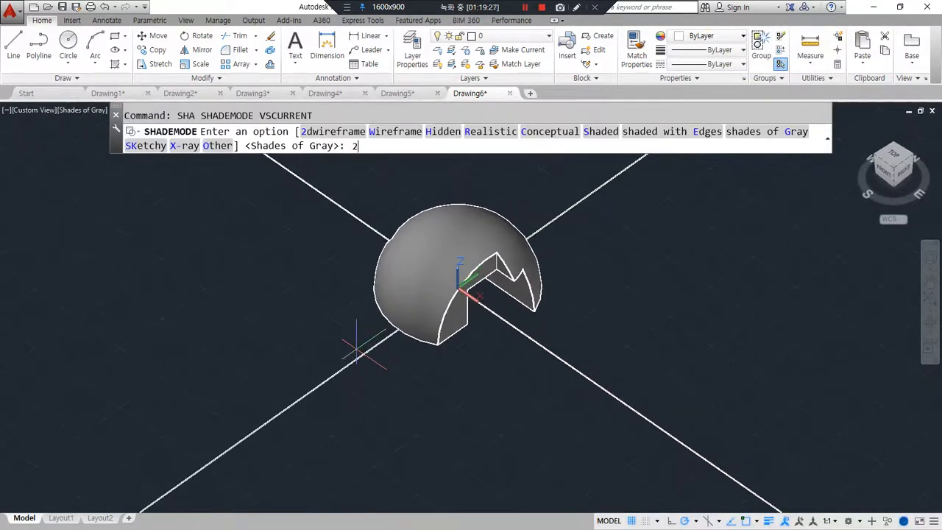
{"action": "type", "text": "d"}
{"action": "key", "text": "Return"}
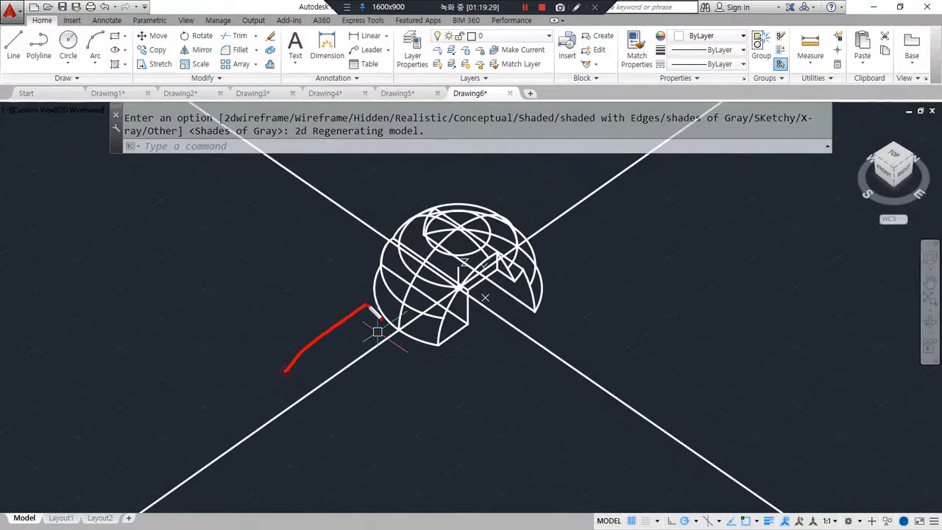
Step: Offset the Y-axis construction line 36 toward positive X, along the bottom edge of the corner cut-out
{"action": "scroll", "coordinate": [386, 330], "scroll_direction": "up", "scroll_amount": 4}
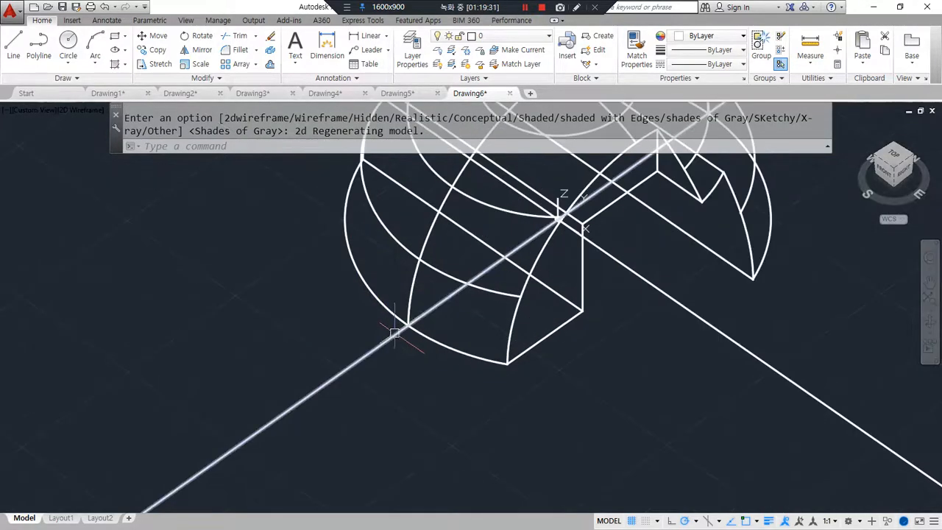
{"action": "key", "text": "ctrl+2"}
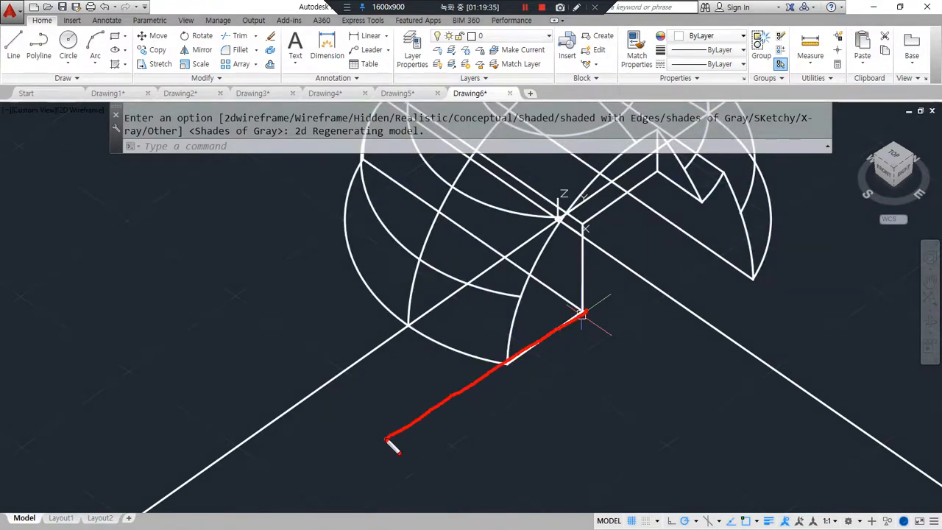
{"action": "key", "text": "Escape"}
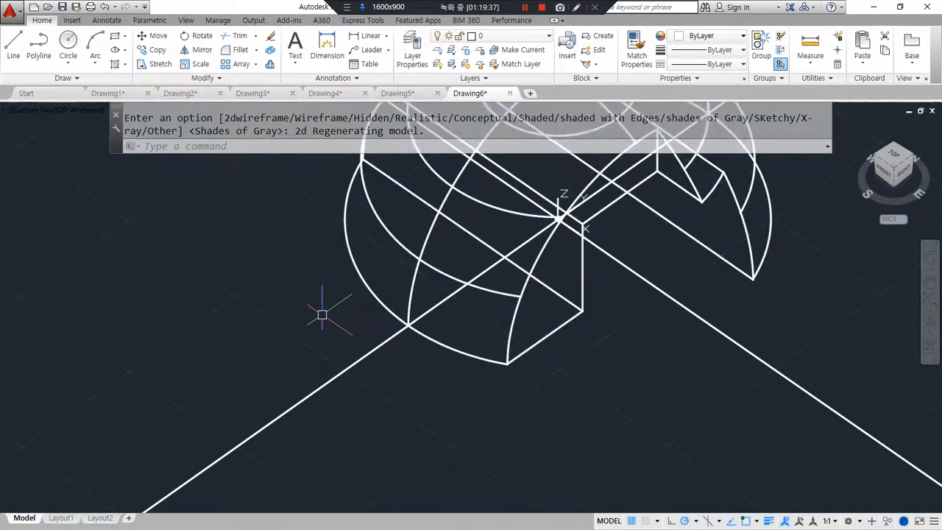
{"action": "type", "text": "o"}
{"action": "key", "text": "Return"}
{"action": "type", "text": "36"}
{"action": "key", "text": "Return"}
{"action": "left_click", "coordinate": [328, 375]}
{"action": "left_click", "coordinate": [366, 409]}
{"action": "key", "text": "Return"}
{"action": "key", "text": "Return"}
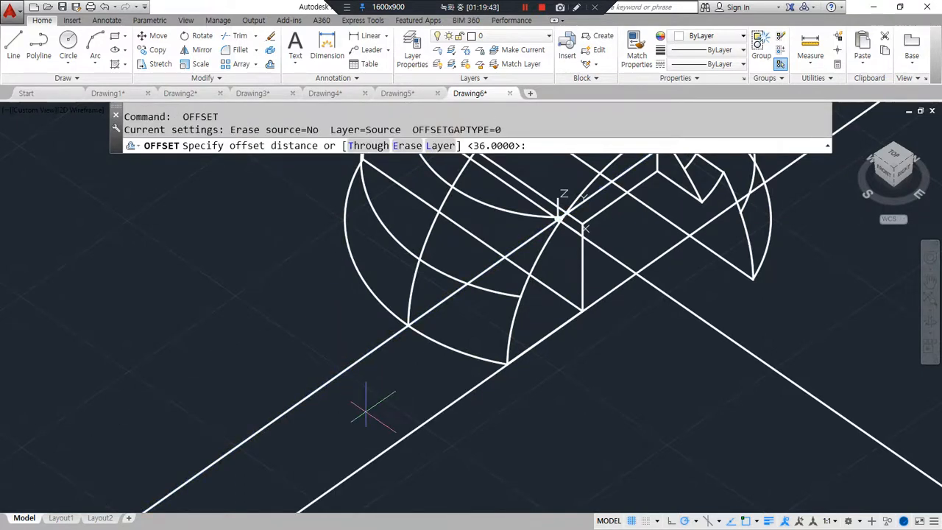
Step: Offset the new construction line 54 back toward negative X
{"action": "type", "text": "54"}
{"action": "key", "text": "Return"}
{"action": "left_click", "coordinate": [400, 439]}
{"action": "left_click", "coordinate": [303, 349]}
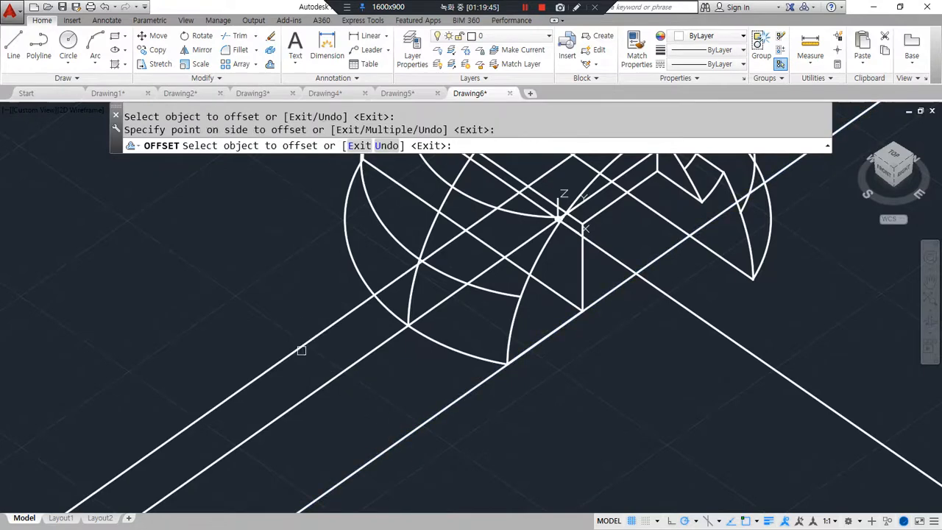
{"action": "key", "text": "Return"}
{"action": "mouse_move", "coordinate": [525, 368]}
{"action": "middle_mouse_down"}
{"action": "mouse_move", "coordinate": [486, 347]}
{"action": "mouse_move", "coordinate": [511, 409]}
{"action": "middle_mouse_up"}
{"action": "type", "text": "rec"}
{"action": "key", "text": "Return"}
{"action": "left_click", "coordinate": [487, 381]}
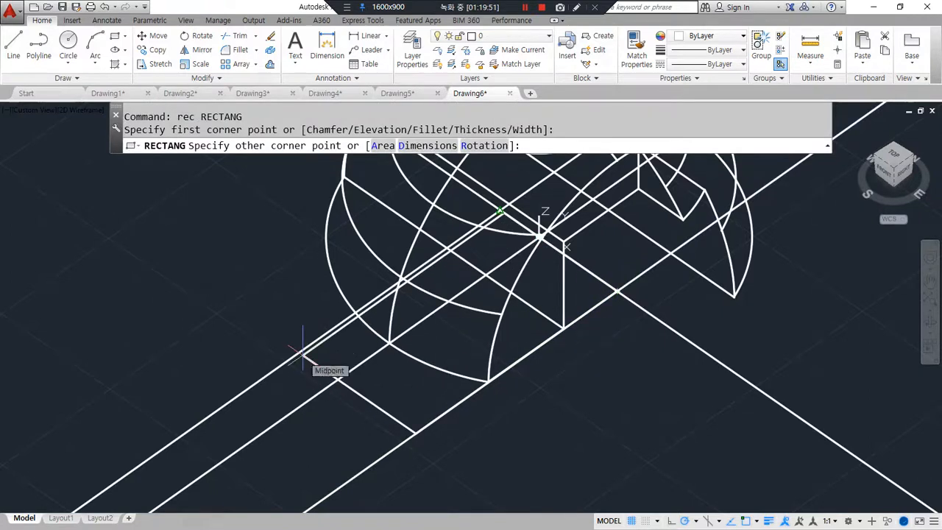
{"action": "type", "text": "nea"}
{"action": "key", "text": "Return"}
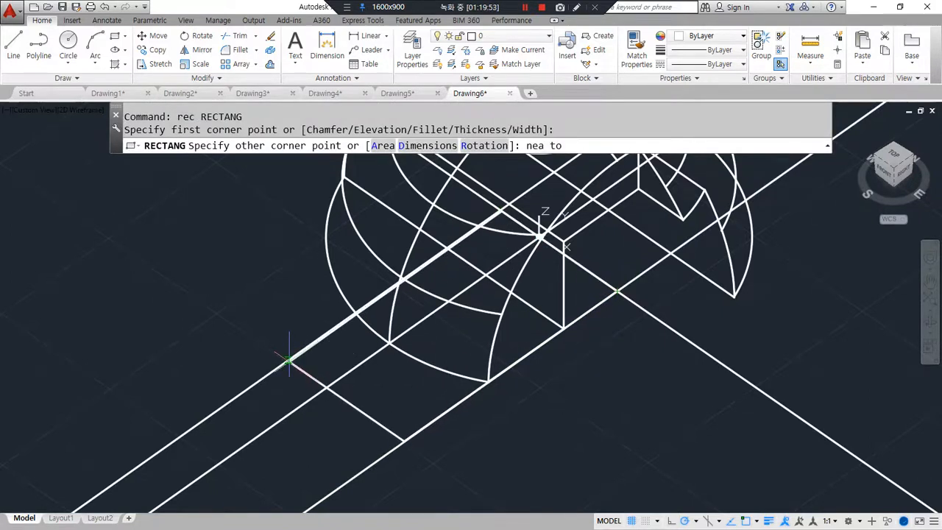
{"action": "key", "text": "Escape"}
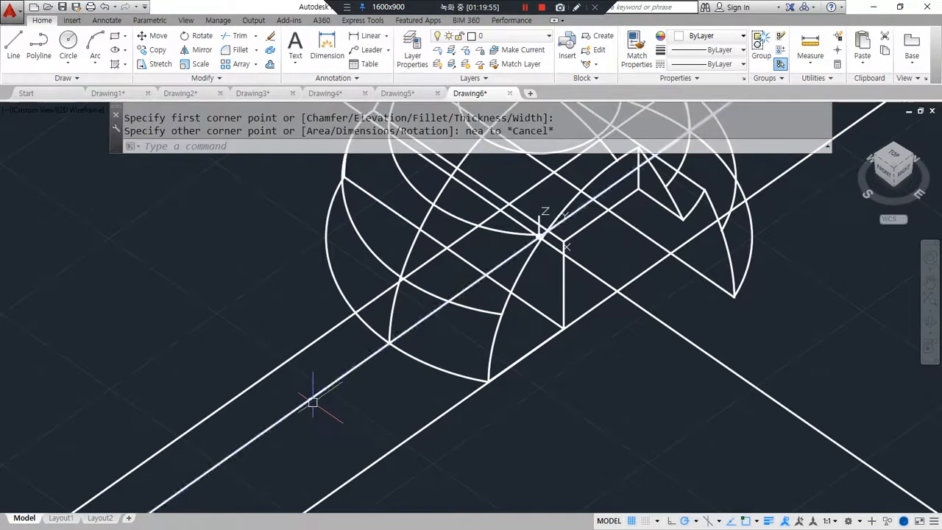
Step: Draw a short line across the outer negative-X offset line, just outside the dome
{"action": "type", "text": "l"}
{"action": "key", "text": "Return"}
{"action": "left_click", "coordinate": [274, 357]}
{"action": "key", "text": "Return"}
Step: Trim the negative-X offset line beyond the short crossing line and erase the crossing line
{"action": "type", "text": "tr"}
{"action": "key", "text": "Return"}
{"action": "key", "text": "Return"}
{"action": "left_click", "coordinate": [242, 389]}
{"action": "key", "text": "Return"}
{"action": "left_click", "coordinate": [290, 379]}
{"action": "type", "text": "e"}
{"action": "key", "text": "Return"}
Step: Draw a rectangle from the trimmed line's end to the intersection of the positive-X offset line and the X-axis construction line
{"action": "type", "text": "rec"}
{"action": "key", "text": "Return"}
{"action": "left_click", "coordinate": [282, 364]}
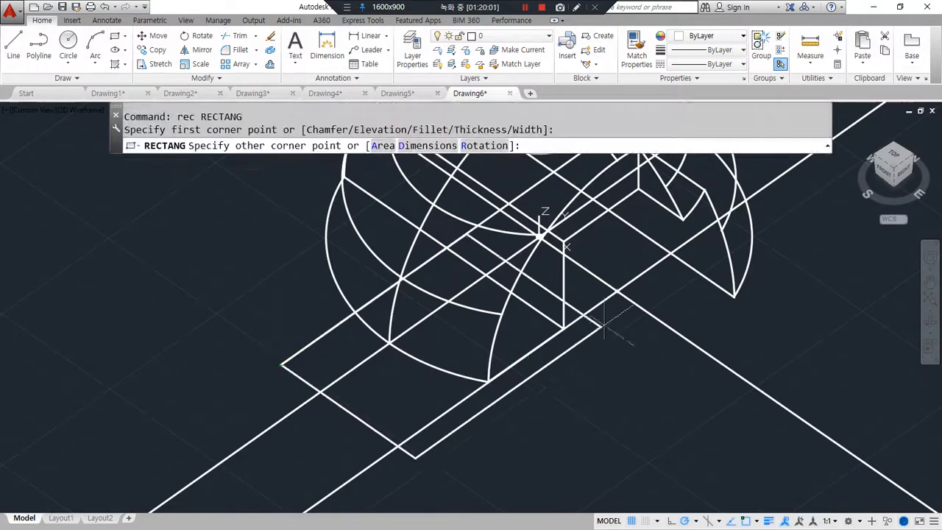
{"action": "left_click", "coordinate": [615, 290]}
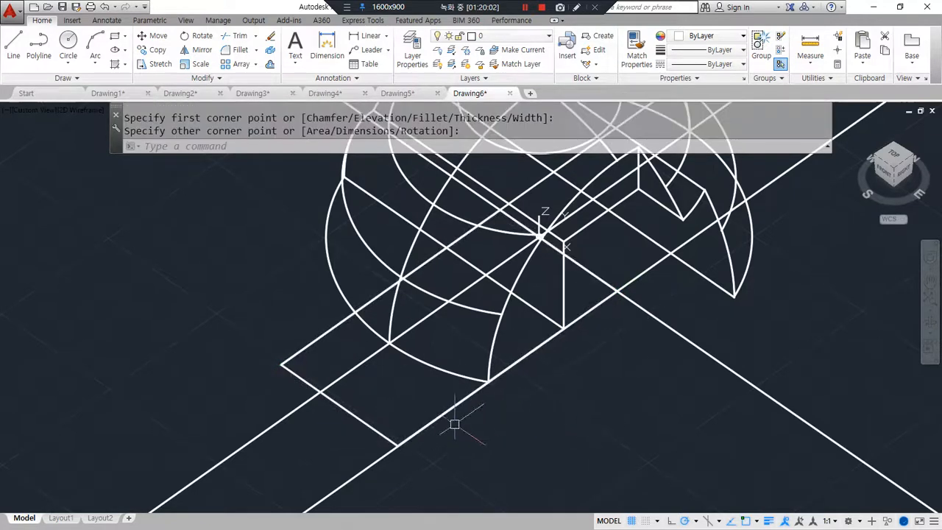
Step: Extrude the rectangle upward 20
{"action": "type", "text": "ext"}
{"action": "key", "text": "Return"}
{"action": "left_click", "coordinate": [360, 420]}
{"action": "key", "text": "Return"}
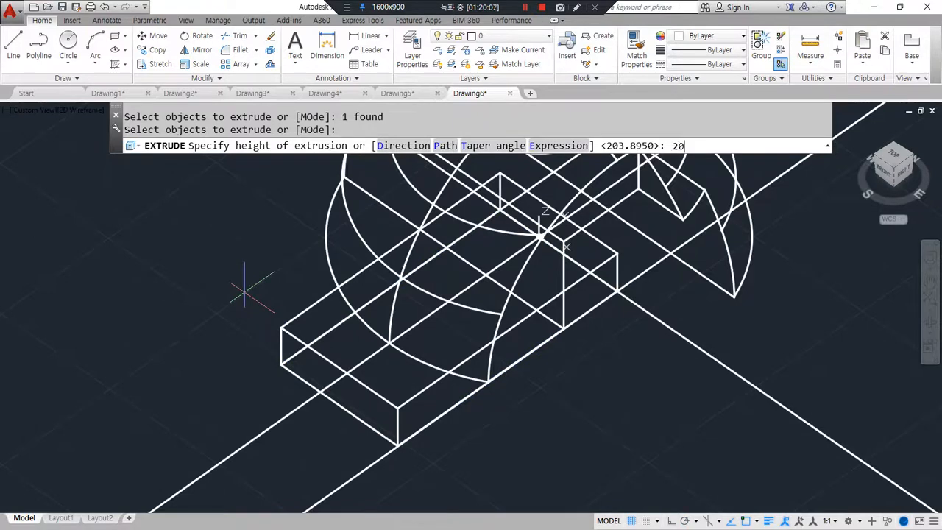
{"action": "type", "text": "20"}
{"action": "key", "text": "Return"}
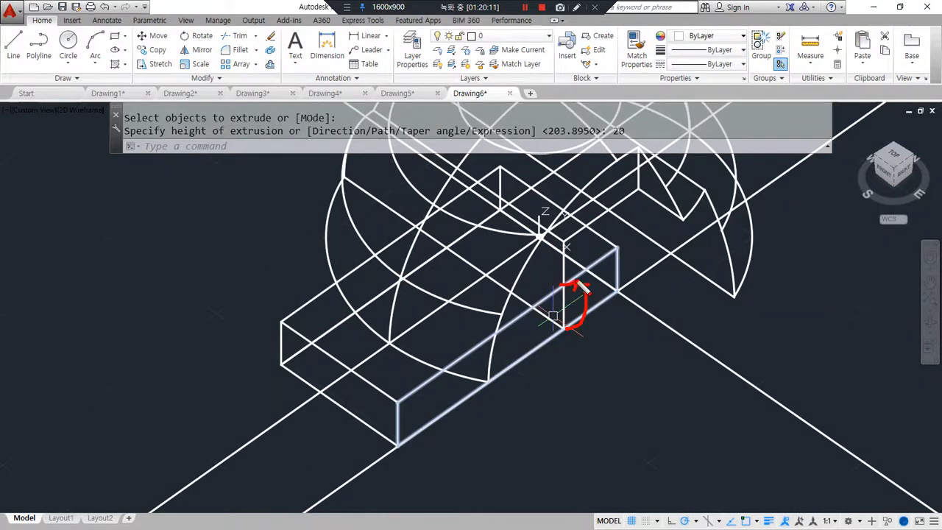
Step: Move the extruded box up by its own height, from a bottom corner to the top corner directly above it
{"action": "key", "text": "Escape"}
{"action": "type", "text": "m"}
{"action": "key", "text": "Return"}
{"action": "left_click", "coordinate": [372, 428]}
{"action": "key", "text": "Return"}
{"action": "left_click", "coordinate": [397, 444]}
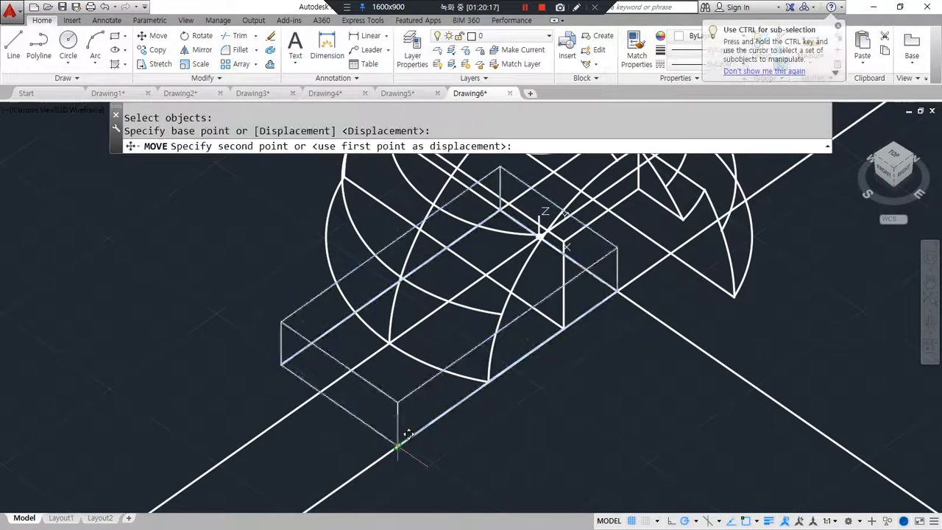
{"action": "left_click", "coordinate": [397, 403]}
{"action": "middle_click_drag", "start_coordinate": [351, 435], "coordinate": [366, 423], "text": "shift"}
{"action": "type", "text": "s"}
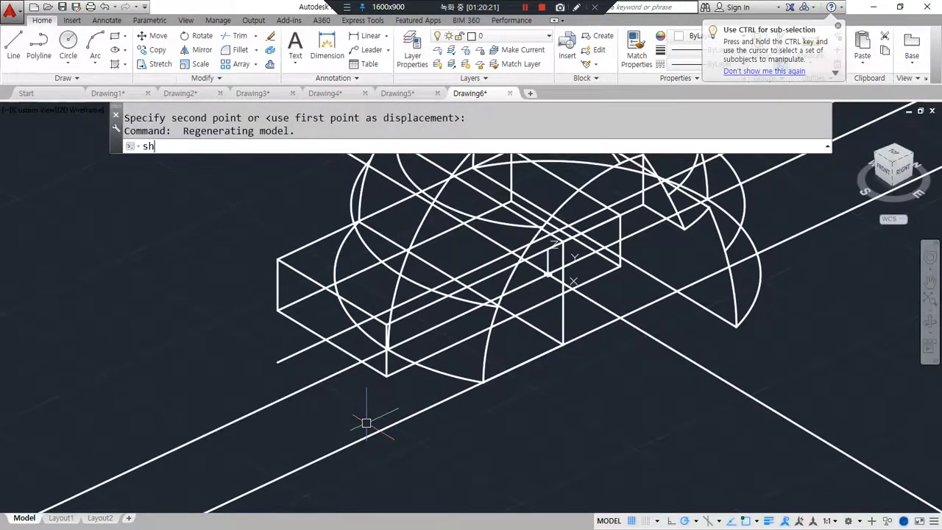
{"action": "type", "text": "h"}
{"action": "key", "text": "Return"}
{"action": "key", "text": "Escape"}
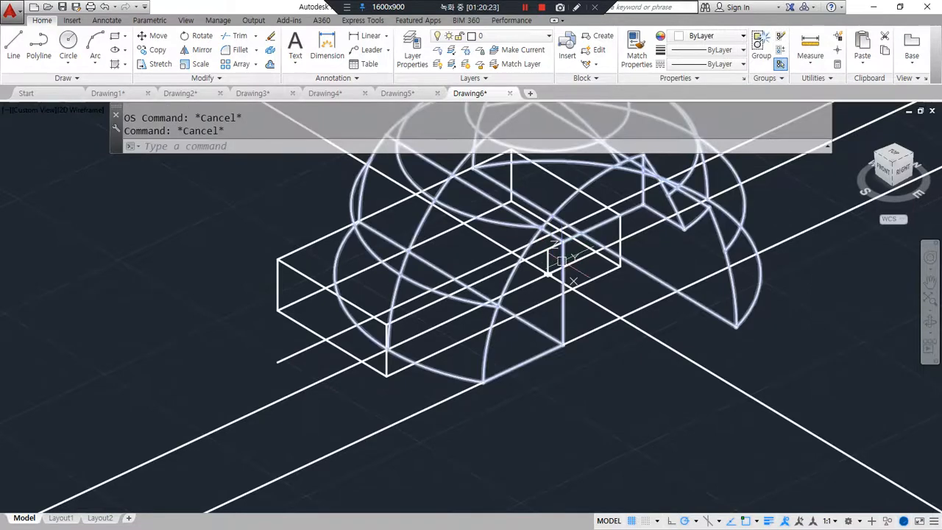
Step: Subtract the raised box from the dome
{"action": "type", "text": "su"}
{"action": "key", "text": "Return"}
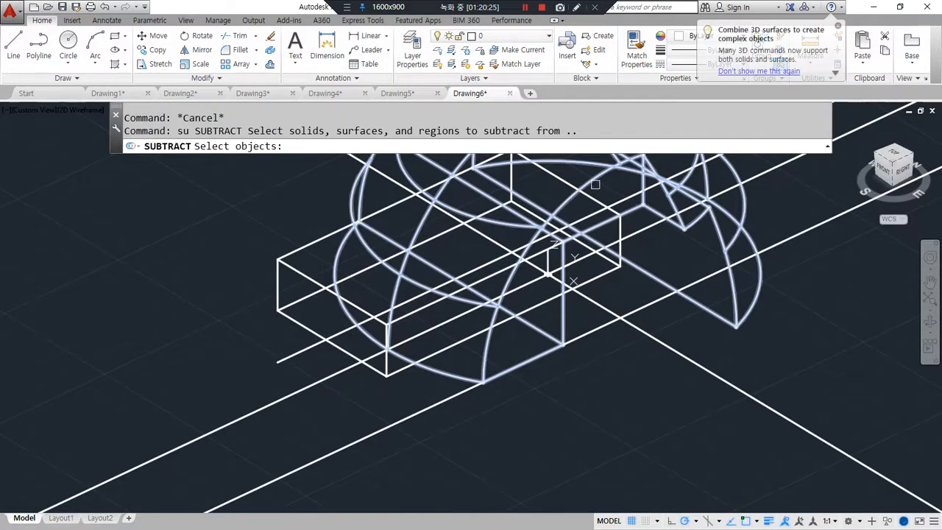
{"action": "left_click", "coordinate": [599, 177]}
{"action": "key", "text": "Return"}
{"action": "left_click", "coordinate": [359, 343]}
{"action": "key", "text": "Return"}
Step: Erase the four remaining construction lines around the dome
{"action": "left_click", "coordinate": [358, 477]}
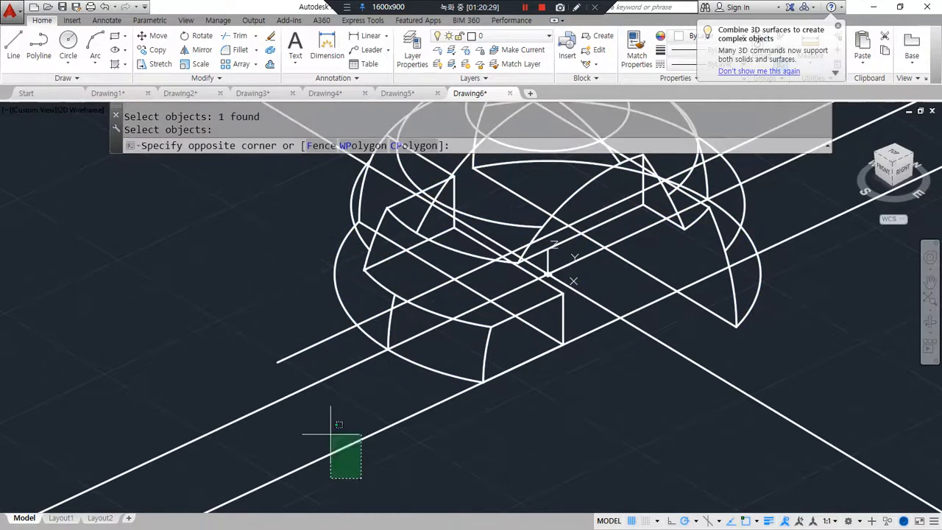
{"action": "left_click", "coordinate": [279, 361]}
{"action": "left_click", "coordinate": [824, 431]}
{"action": "type", "text": "e"}
{"action": "key", "text": "Return"}
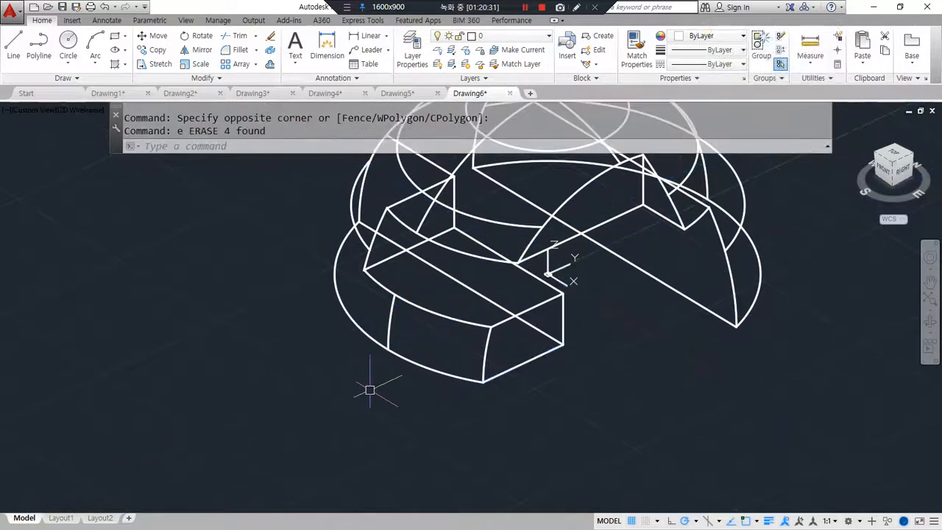
Step: Display the finished dome in the Shades of Gray visual style
{"action": "scroll", "coordinate": [361, 384], "scroll_direction": "down", "scroll_amount": 2}
{"action": "type", "text": "sha"}
{"action": "key", "text": "Return"}
{"action": "type", "text": "g"}
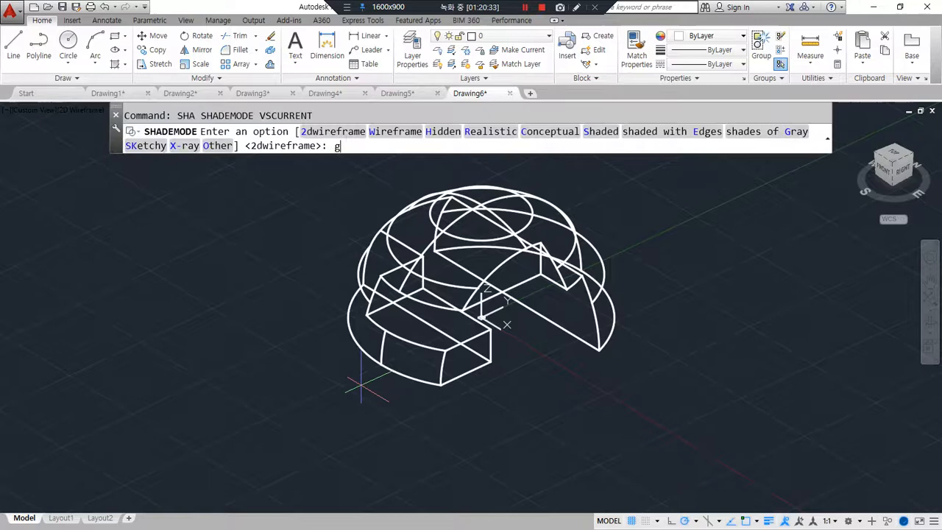
{"action": "key", "text": "Return"}
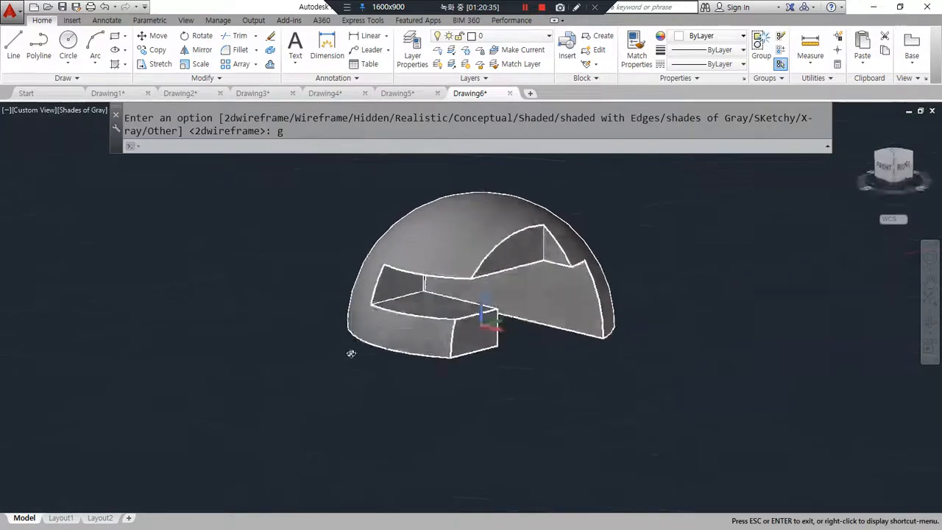